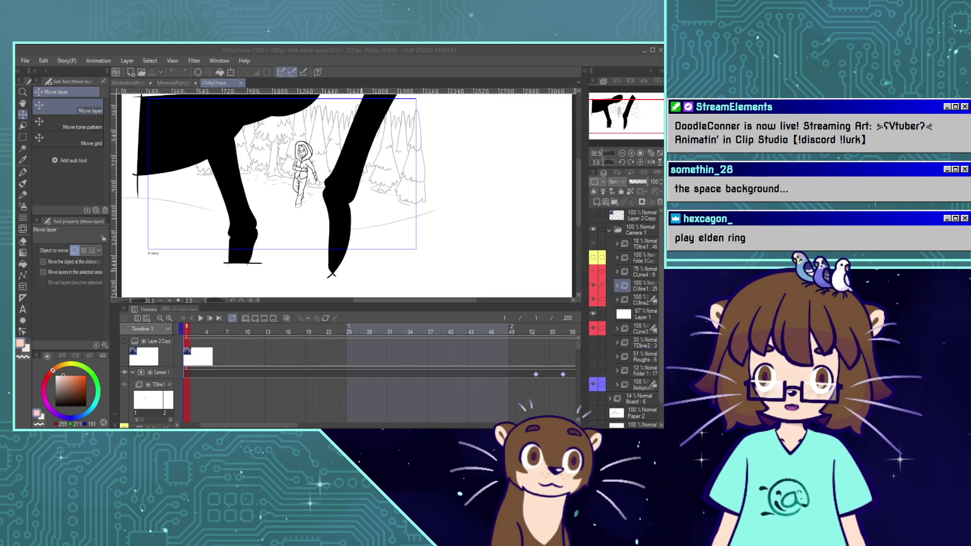
Play the animation from the first frame to review the chase, and stop it at frame 119.
left_click_drag(614, 115, 615, 111)
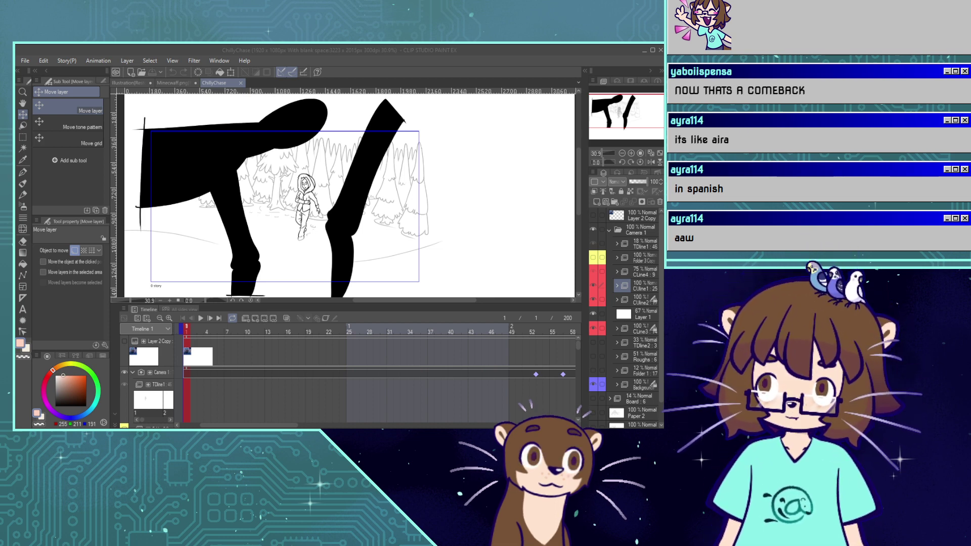
left_click_drag(601, 154, 602, 153)
left_click_drag(637, 115, 631, 118)
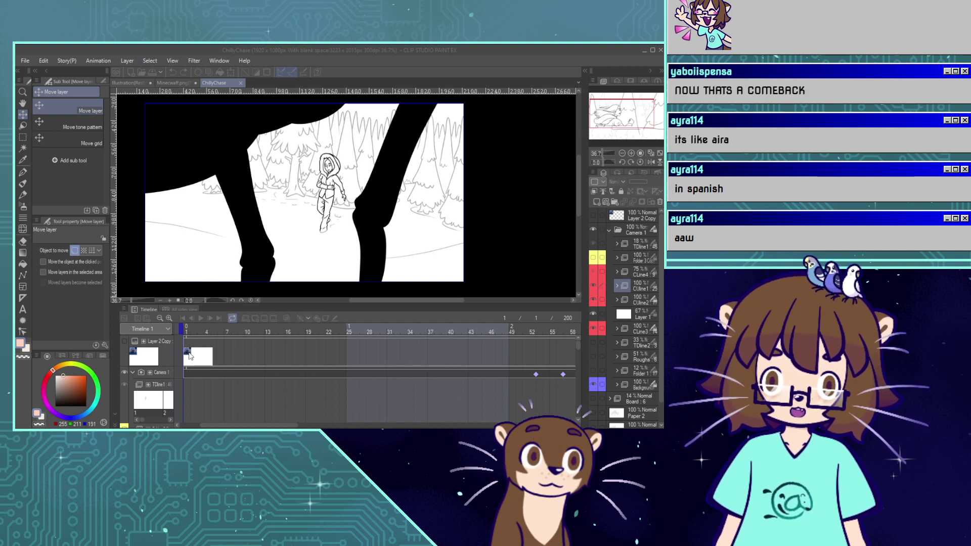
key("space")
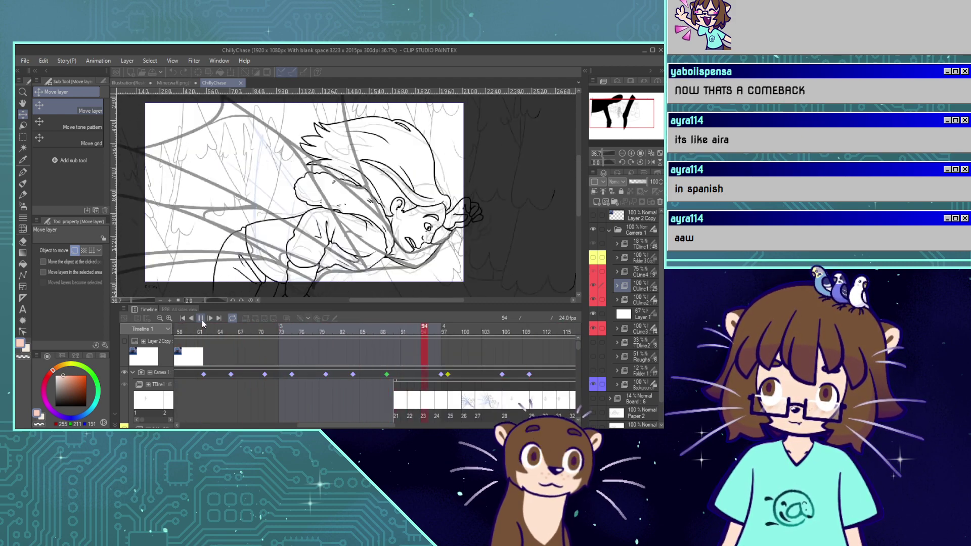
left_click(202, 320)
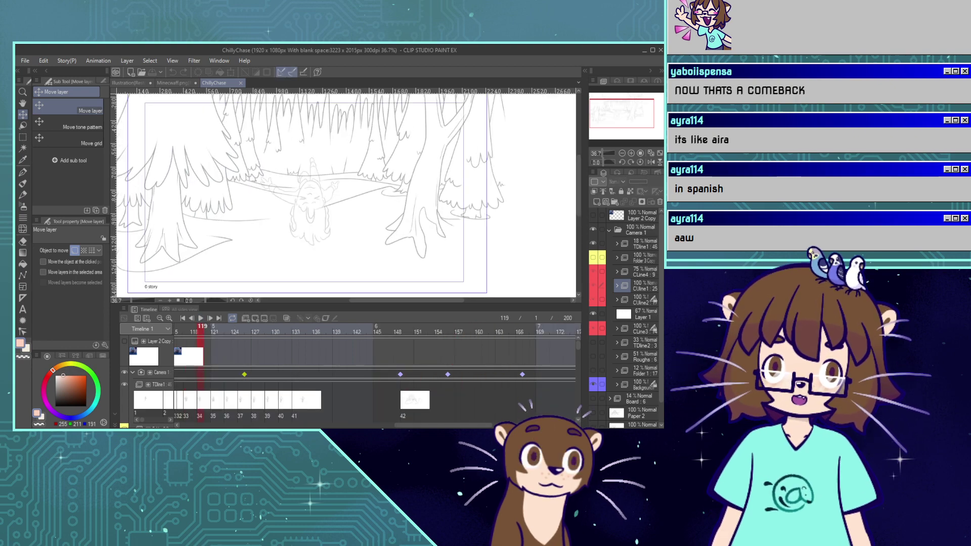
Trim the beginning of the TDline1 clip on the timeline so that it starts at frame 106 with cel 28.
scroll(329, 418, "up", 10)
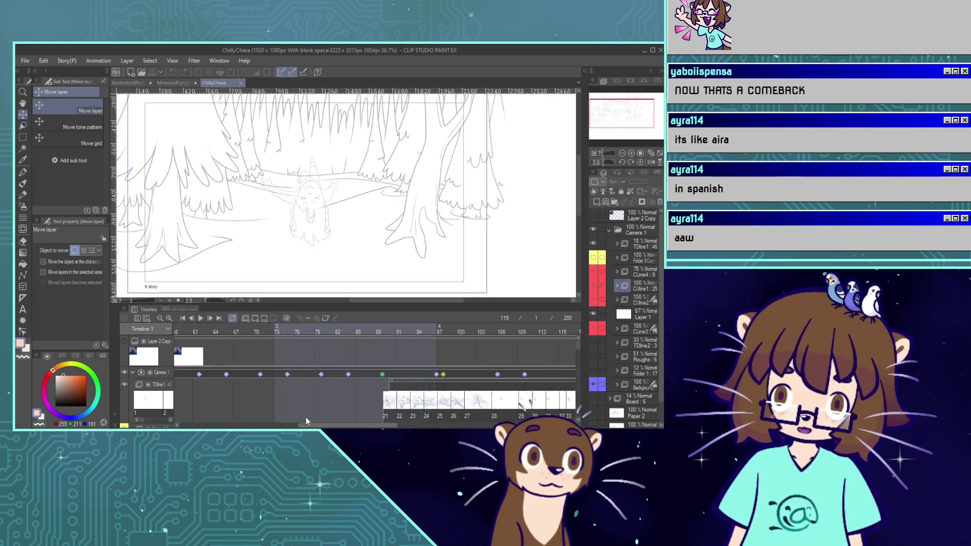
scroll(274, 414, "up", 2)
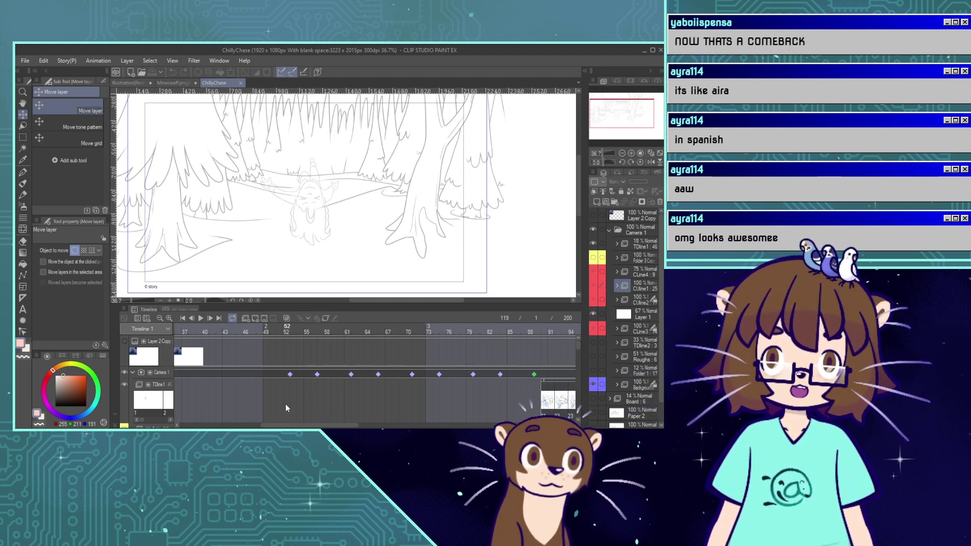
left_click_drag(319, 426, 383, 426)
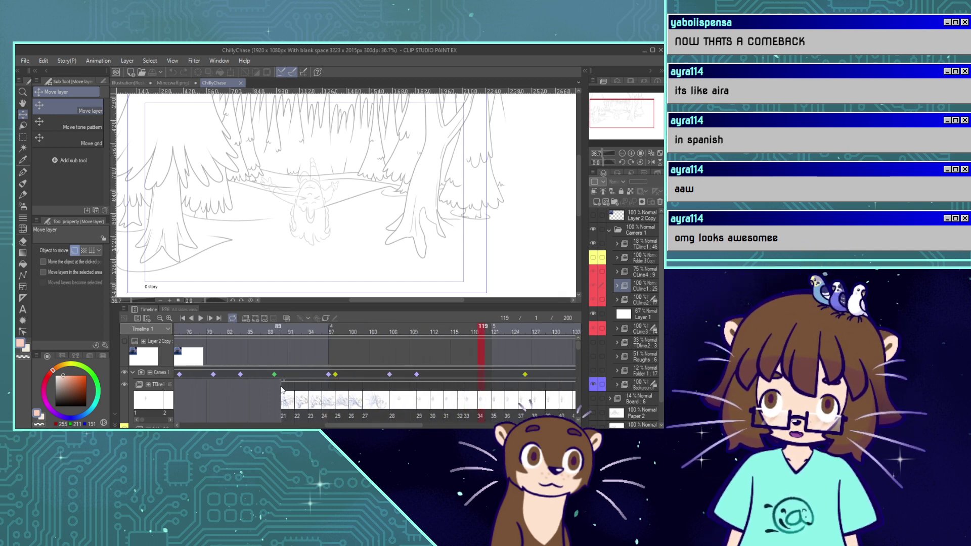
left_click(306, 389)
left_click_drag(305, 389, 391, 391)
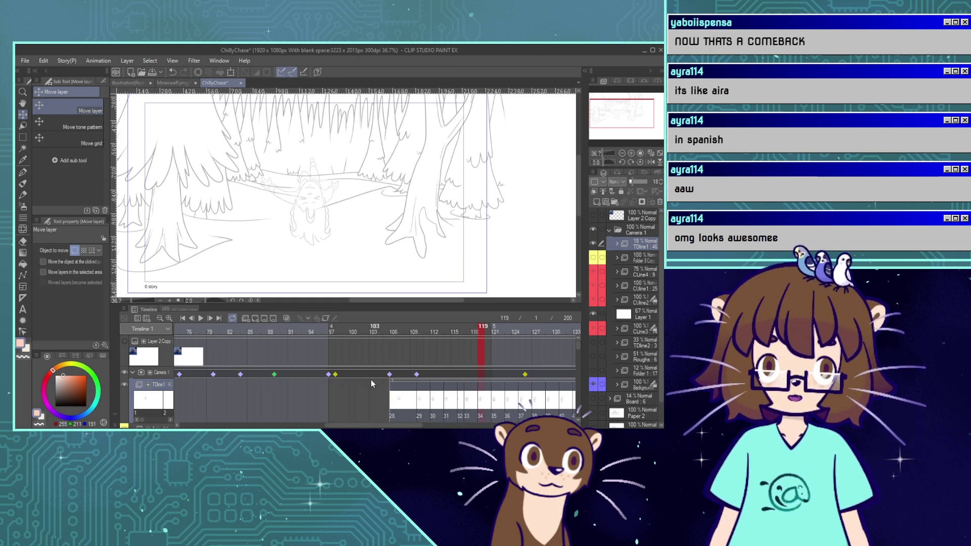
Scrub the timeline from frame 105 to frame 138 to review the falling figure's rough drawings.
left_click(394, 331)
left_click(388, 332)
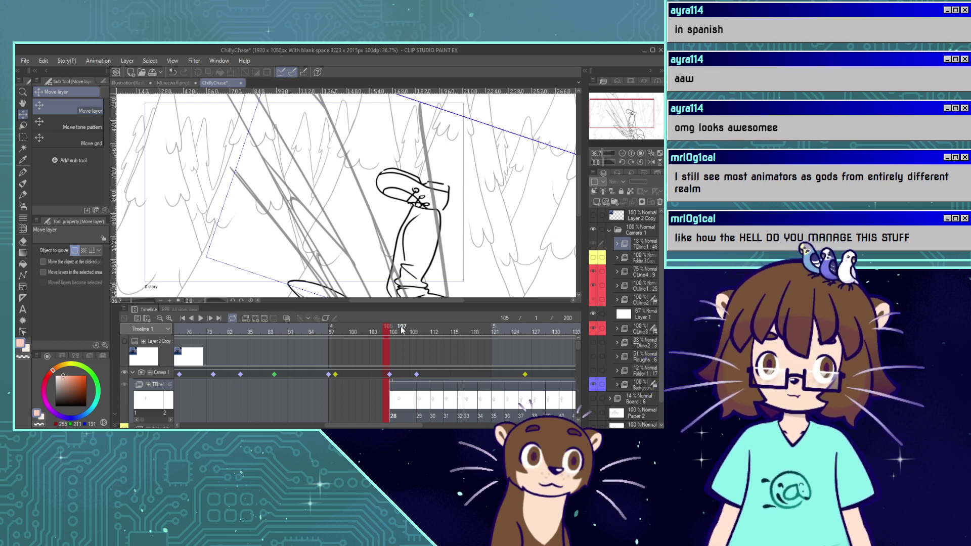
scroll(402, 330, "right", 5)
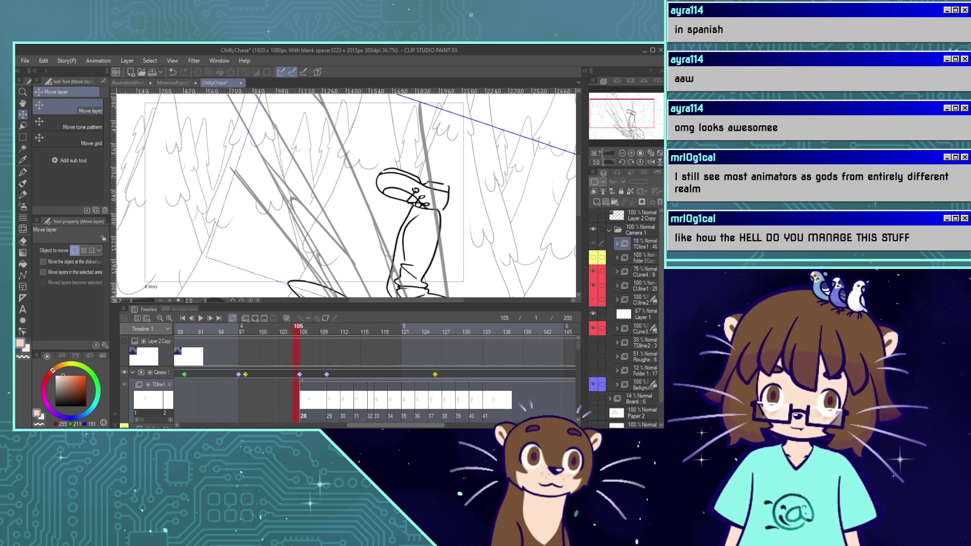
mouse_move(281, 334)
left_mouse_down()
mouse_move(407, 374)
mouse_move(462, 380)
mouse_move(319, 394)
mouse_move(481, 395)
mouse_move(308, 388)
mouse_move(500, 396)
left_mouse_up()
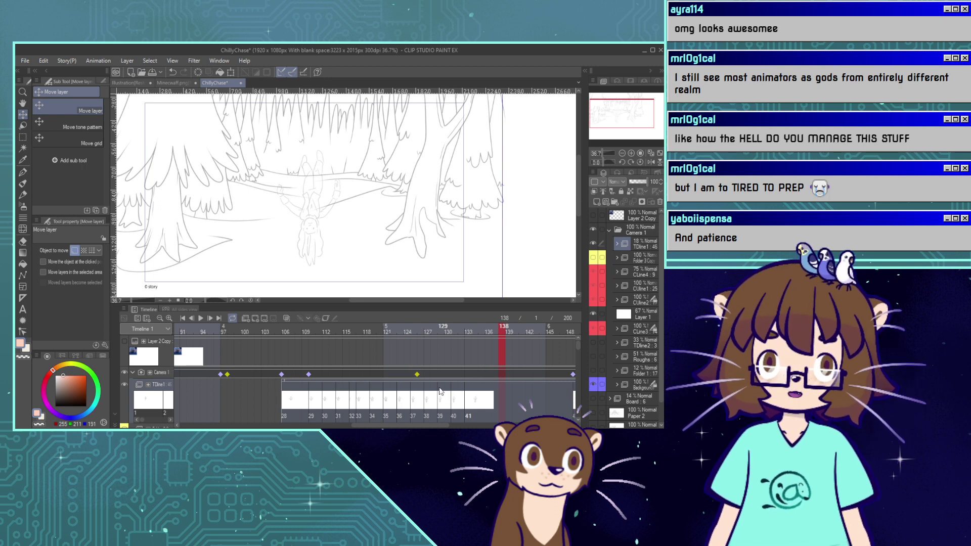
Add a new animation cel to the CUline1 track at frame 106.
left_click(578, 422)
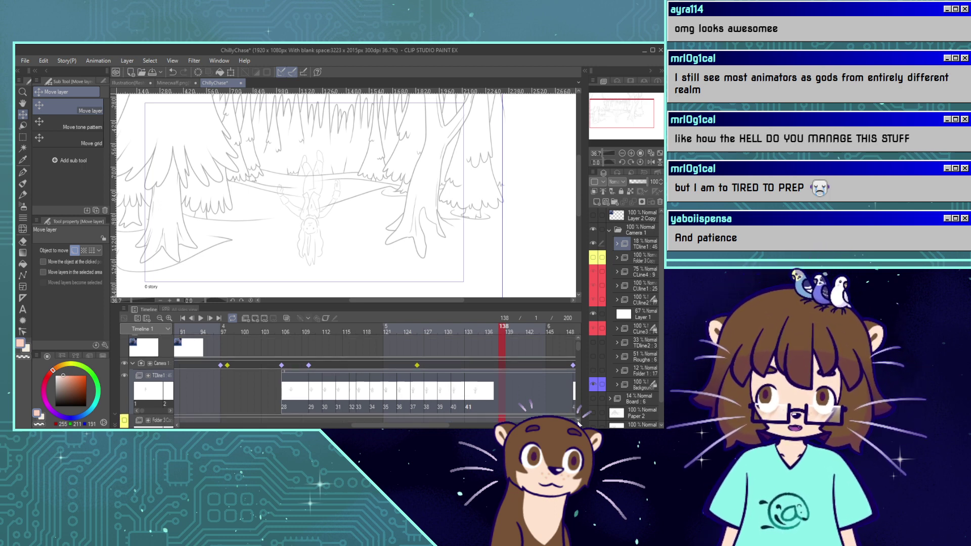
left_click(579, 421)
left_click(578, 421)
left_click(578, 421)
left_click(579, 421)
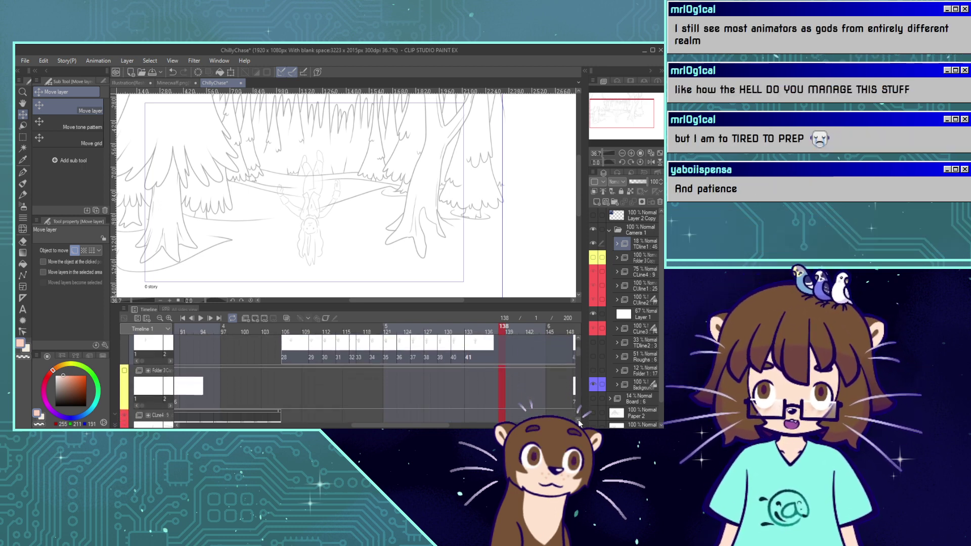
left_click(579, 422)
left_click(579, 423)
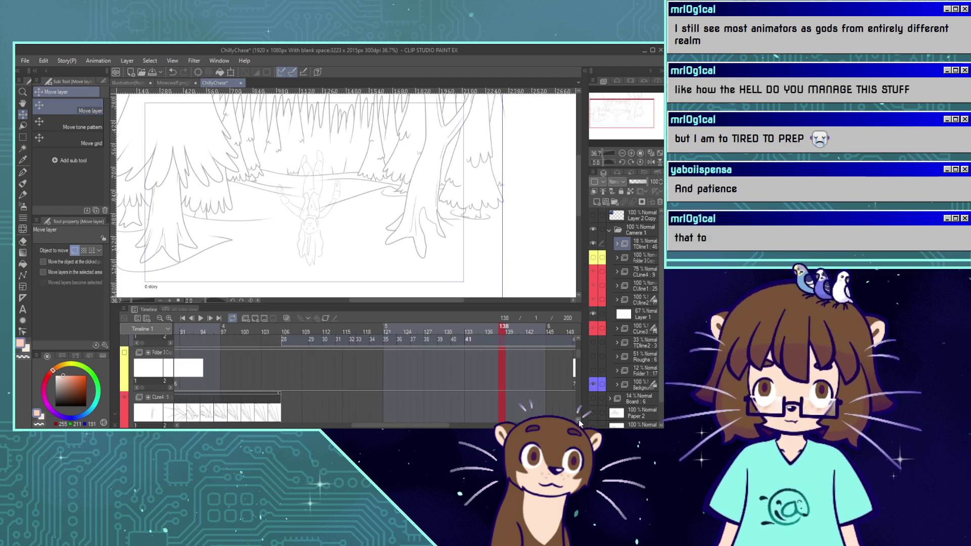
left_click(579, 423)
left_click(579, 422)
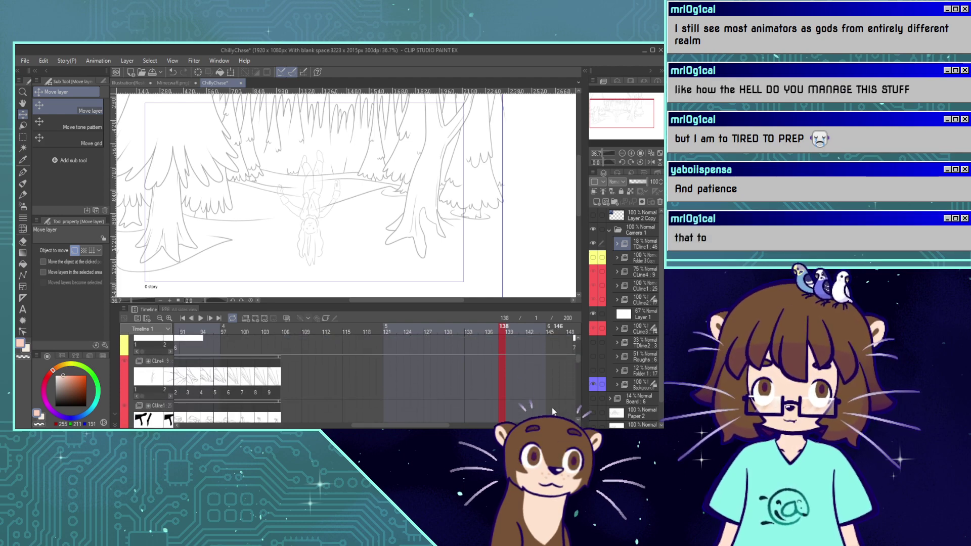
left_click(278, 333)
left_click_drag(277, 334, 284, 418)
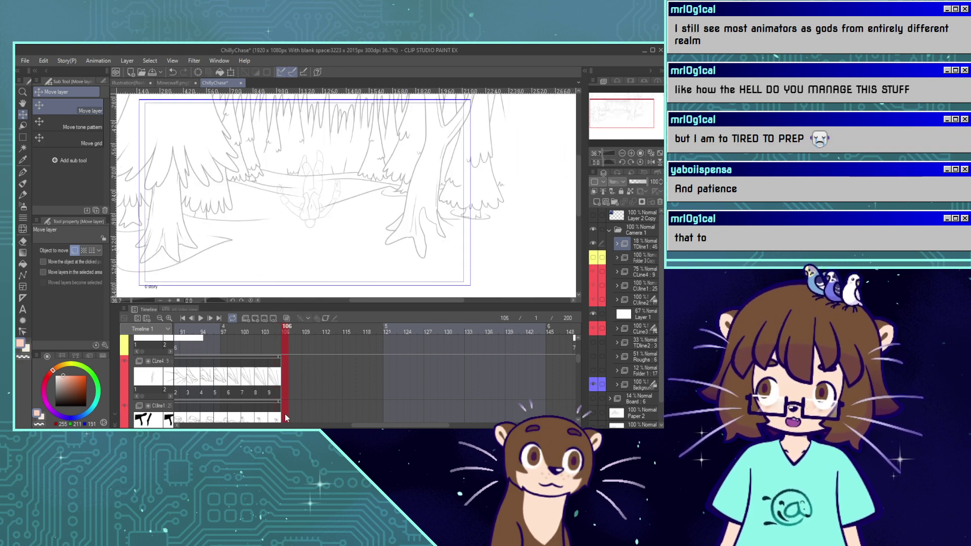
left_click(284, 418)
left_click(256, 318)
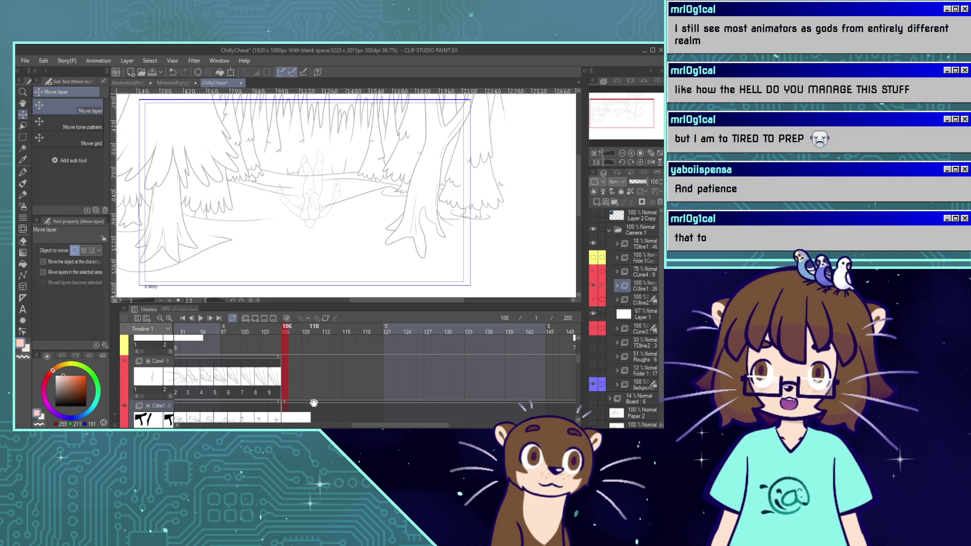
Set the drawing colour to black and choose the Turnip pen with a brush size of 9.
left_click(86, 406)
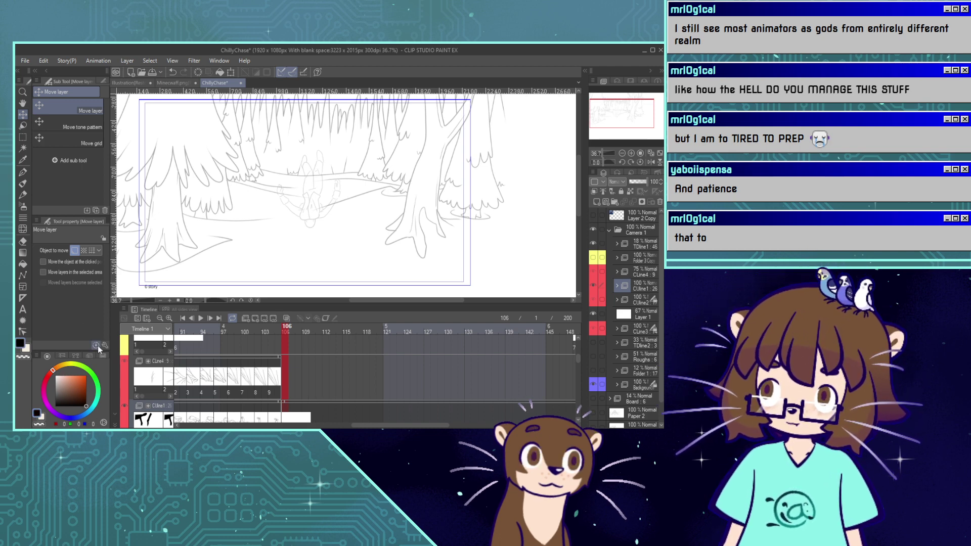
left_click(23, 173)
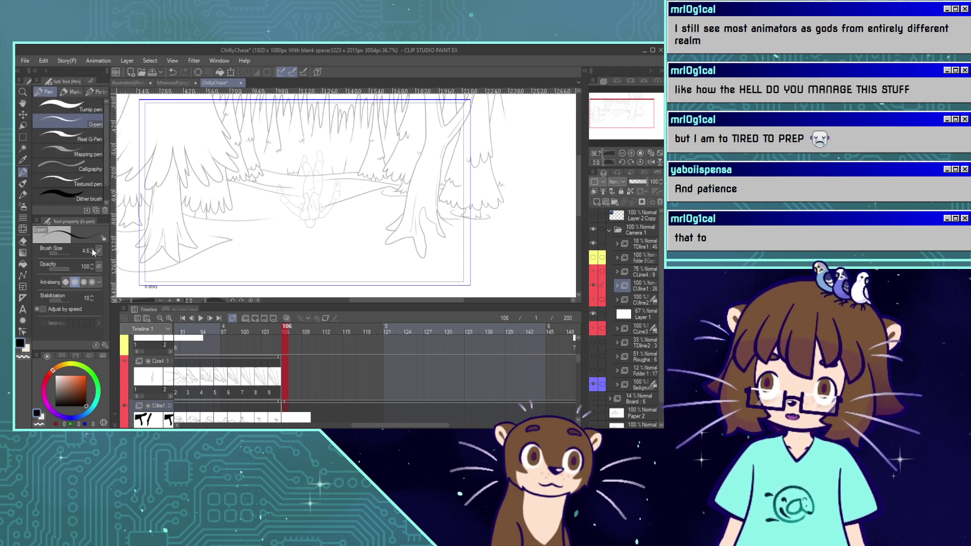
left_click(66, 106)
left_click(92, 253)
left_click(92, 253)
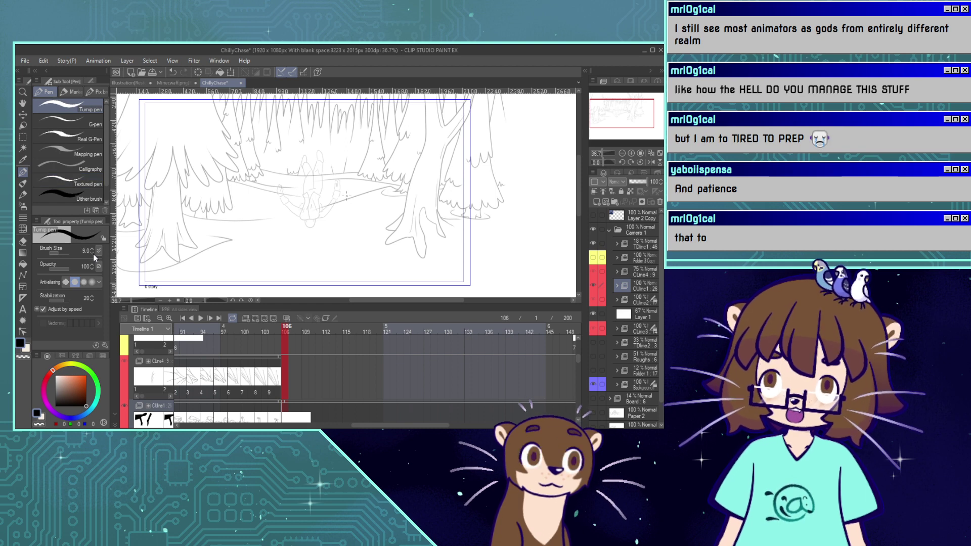
left_click(92, 253)
left_click(92, 253)
left_click(92, 250)
left_click(92, 249)
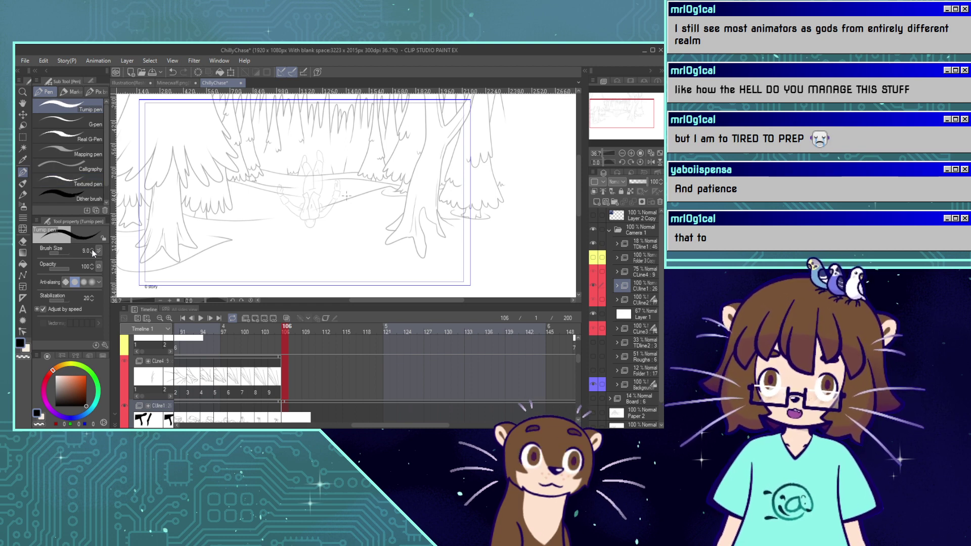
Try the pen with a looping test stroke beside the falling figure on frame 106.
left_click(631, 152)
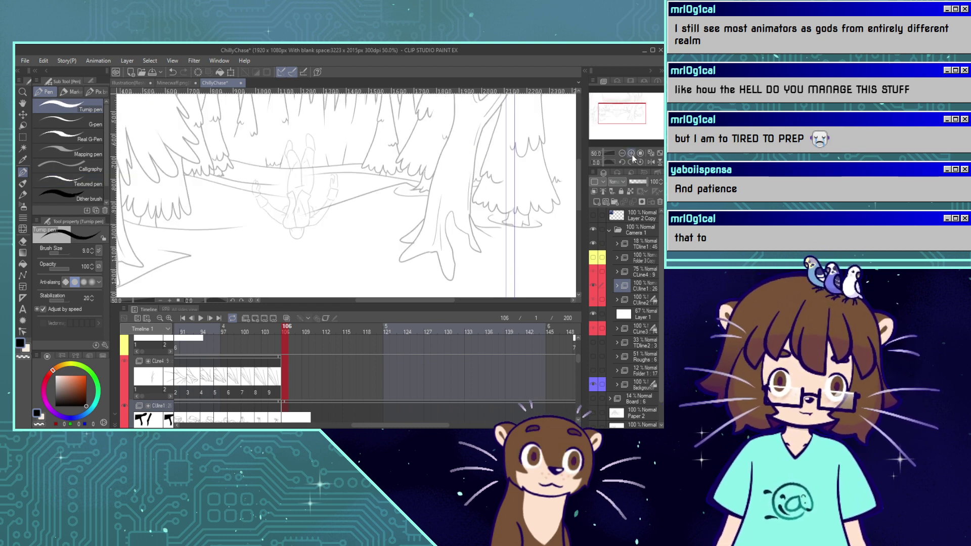
left_click(632, 153)
left_click_drag(638, 131, 626, 120)
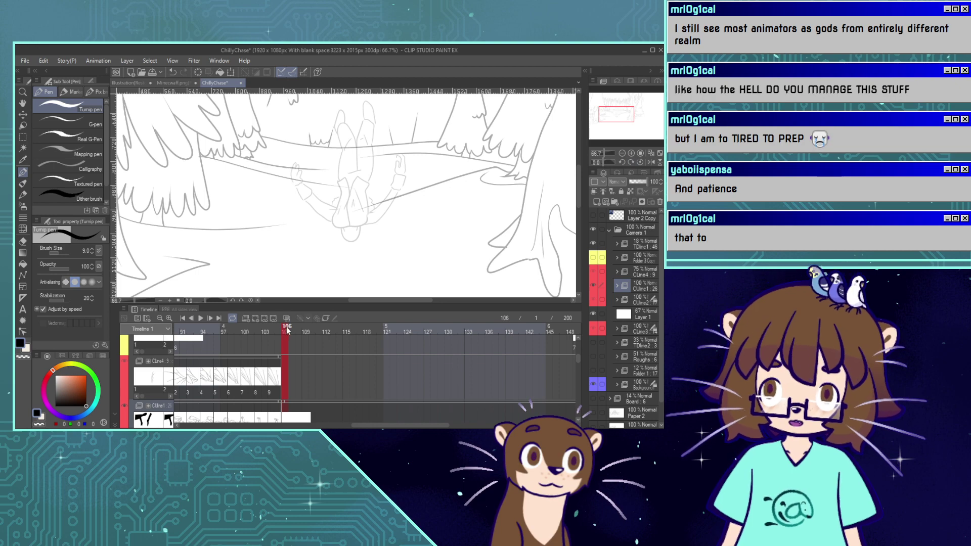
left_click_drag(286, 328, 285, 334)
left_click_drag(312, 254, 209, 221)
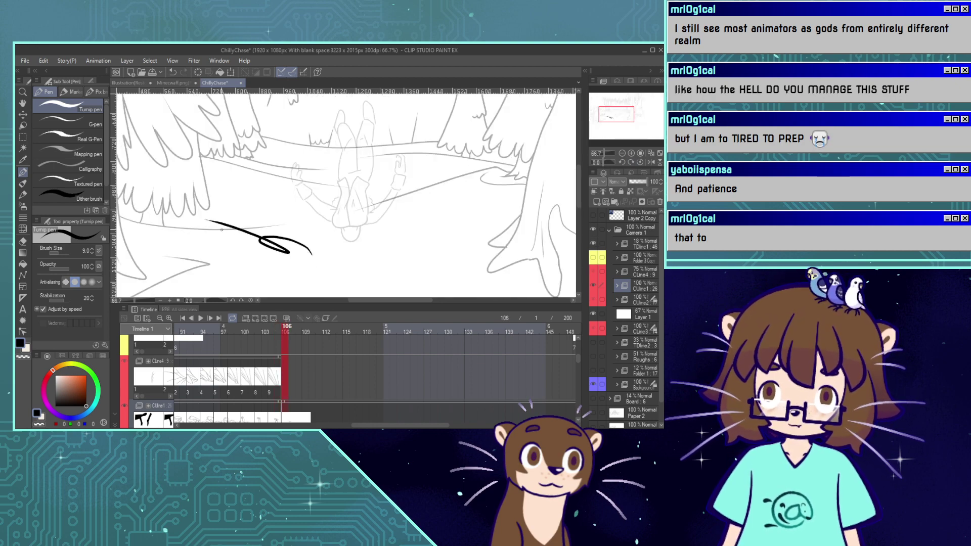
Reduce the brush size to 7 and draw a long wavy test stroke across frame 105.
left_click(92, 253)
left_click(93, 253)
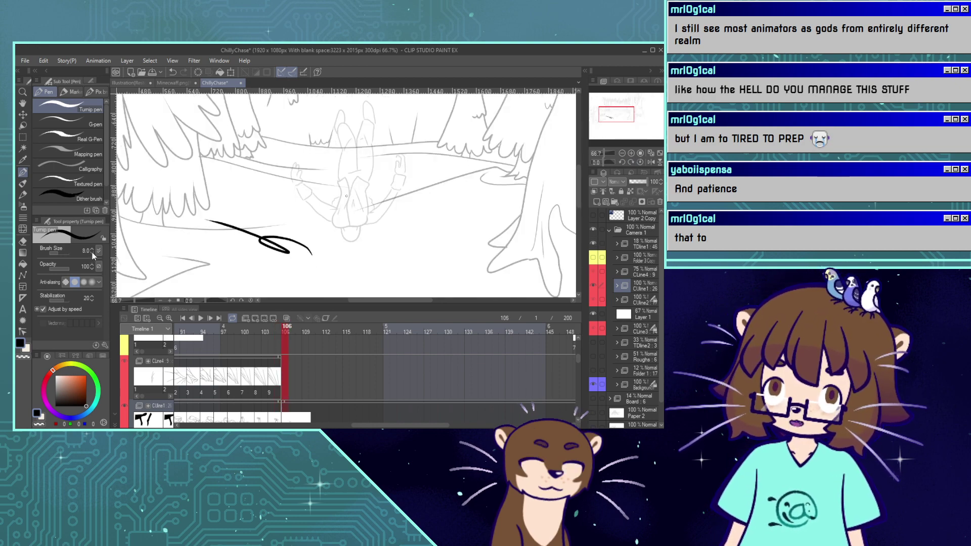
left_click(278, 331)
mouse_move(252, 237)
left_mouse_down()
mouse_move(327, 251)
mouse_move(476, 218)
mouse_move(528, 261)
left_mouse_up()
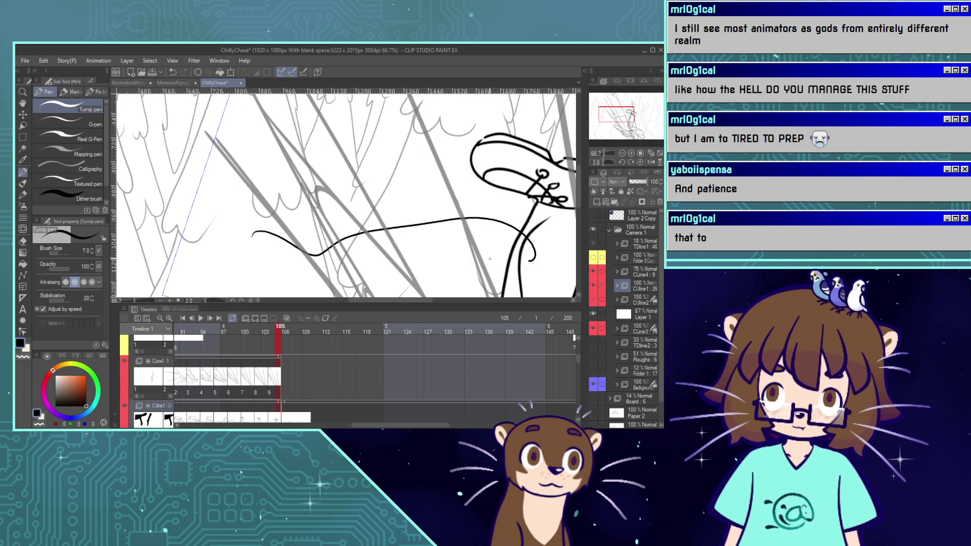
mouse_move(278, 333)
left_mouse_down()
mouse_move(286, 333)
mouse_move(276, 330)
left_mouse_up()
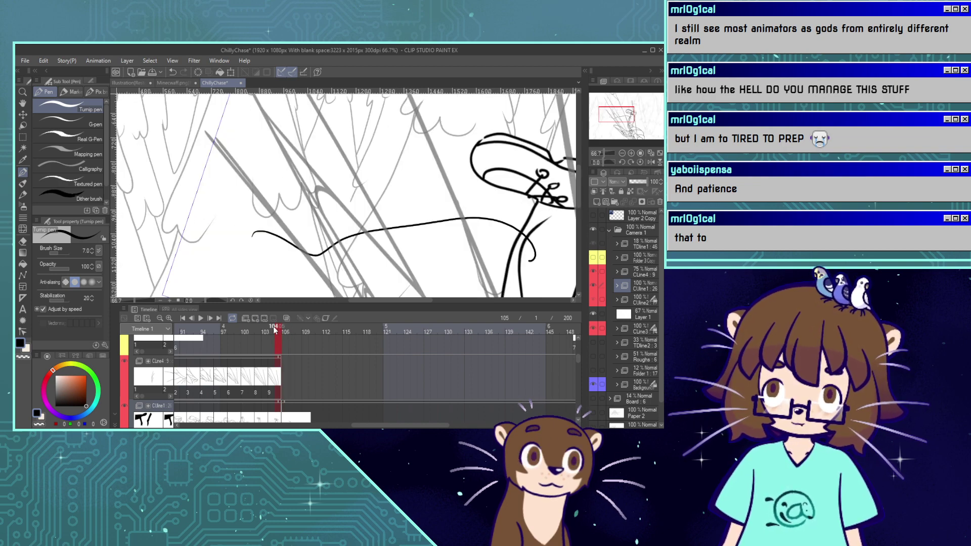
Set the brush size to 6, try two curved strokes on frame 106, and undo the test strokes.
left_click(286, 331)
key("Delete")
mouse_move(307, 216)
left_mouse_down()
mouse_move(339, 252)
mouse_move(285, 252)
left_mouse_up()
left_click_drag(239, 175, 338, 205)
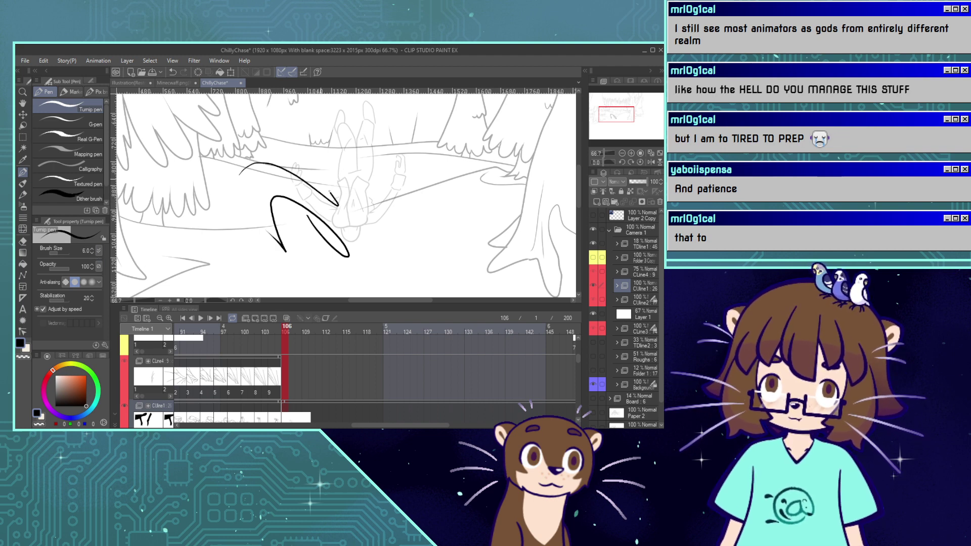
key("ctrl+z")
key("ctrl+z")
key("ctrl+z")
key("ctrl+z")
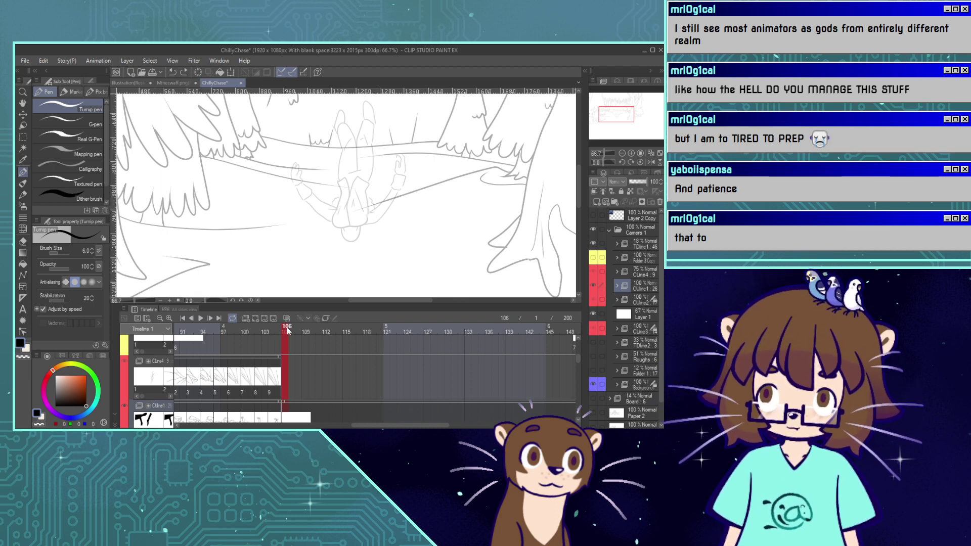
Renumber the new CUline1 cel at frame 106 from 21a to 22.
mouse_move(287, 327)
left_mouse_down()
mouse_move(313, 332)
mouse_move(305, 331)
left_mouse_up()
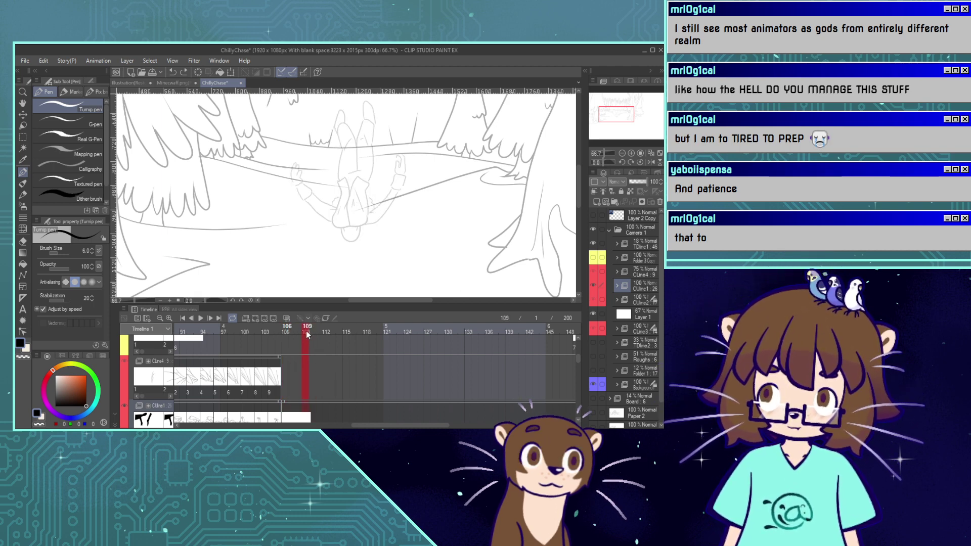
left_click_drag(579, 357, 580, 360)
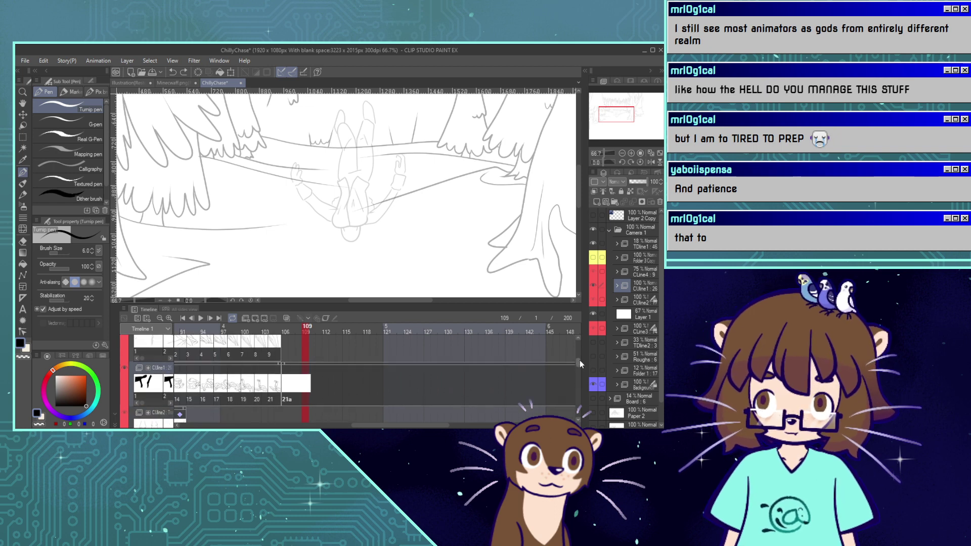
left_click(287, 402)
key("alt")
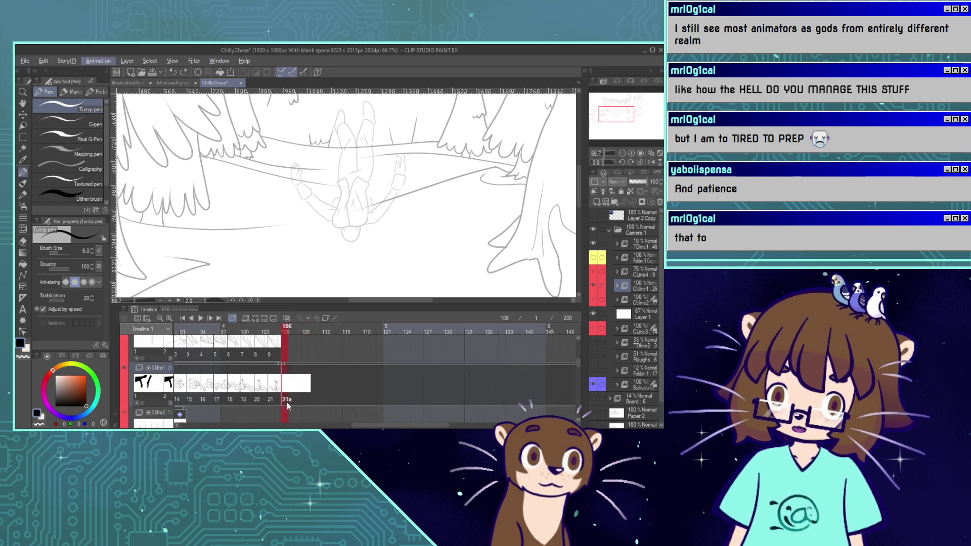
Expand the CUline1 folder in the layer list and assign cel 23 to frame 107 of its track.
left_click(617, 286)
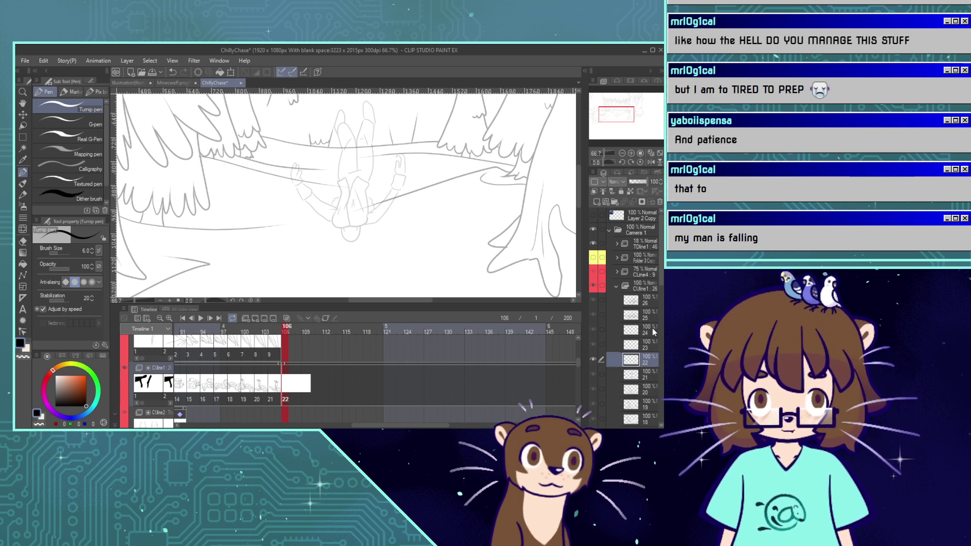
left_click(292, 397)
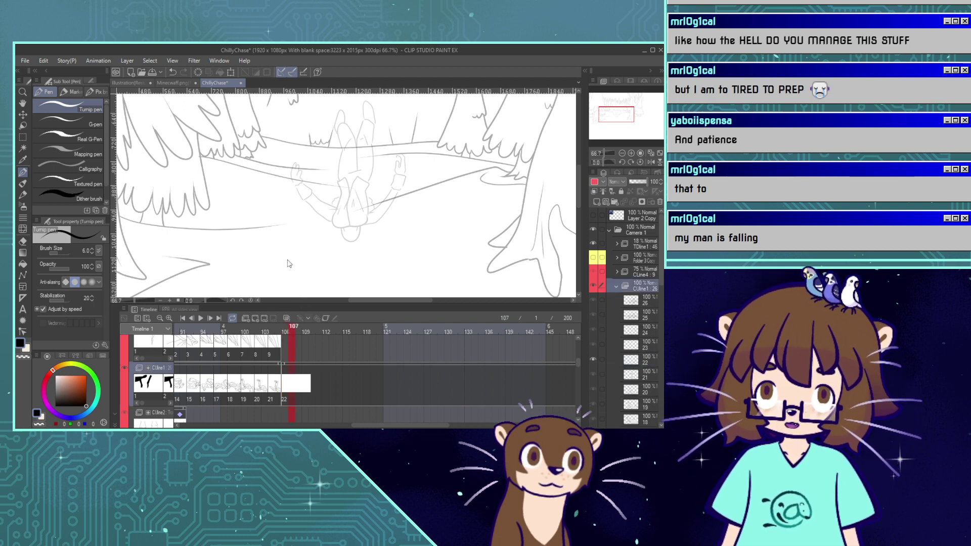
left_click(300, 340)
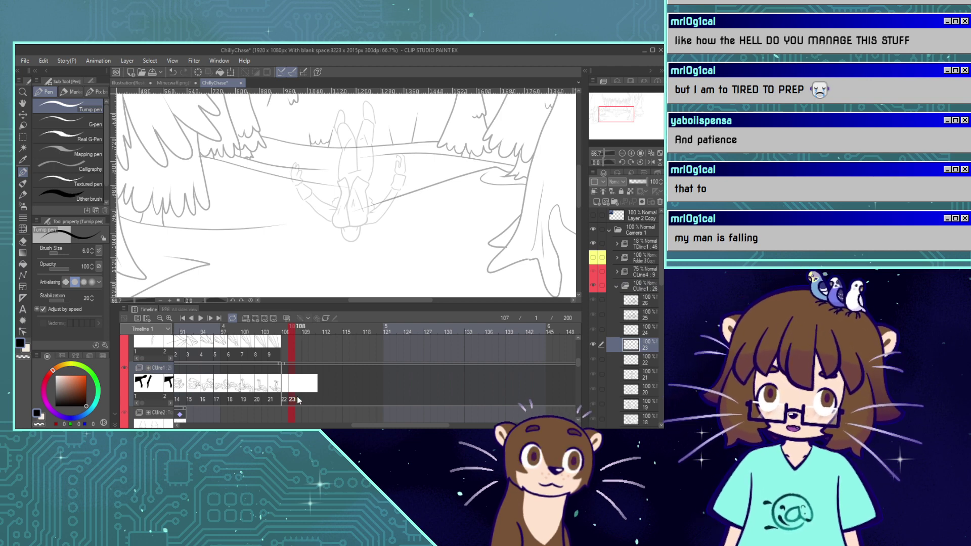
Assign cels 24, 25 and 26 to frames 108, 109 and 110 of the CUline1 track.
left_click(311, 338)
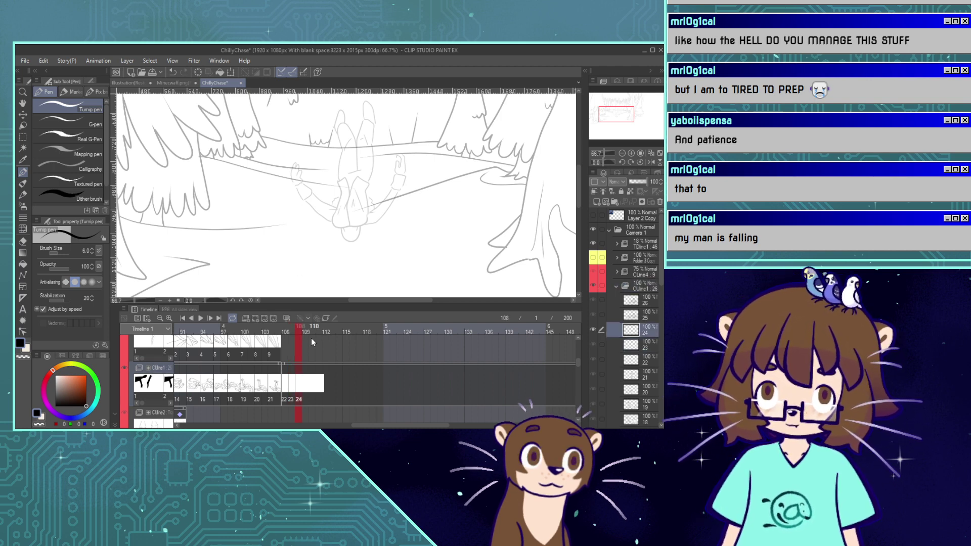
left_click(307, 397)
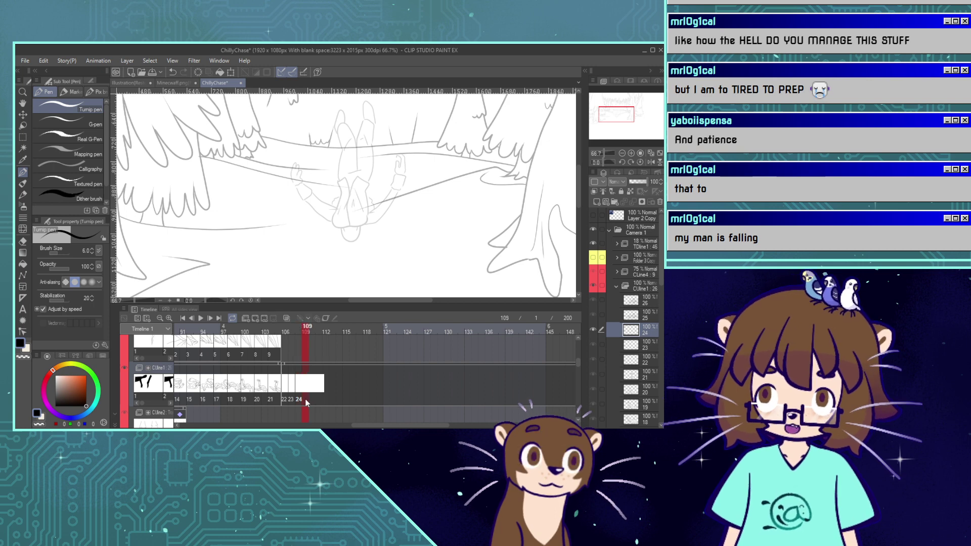
left_click(320, 338)
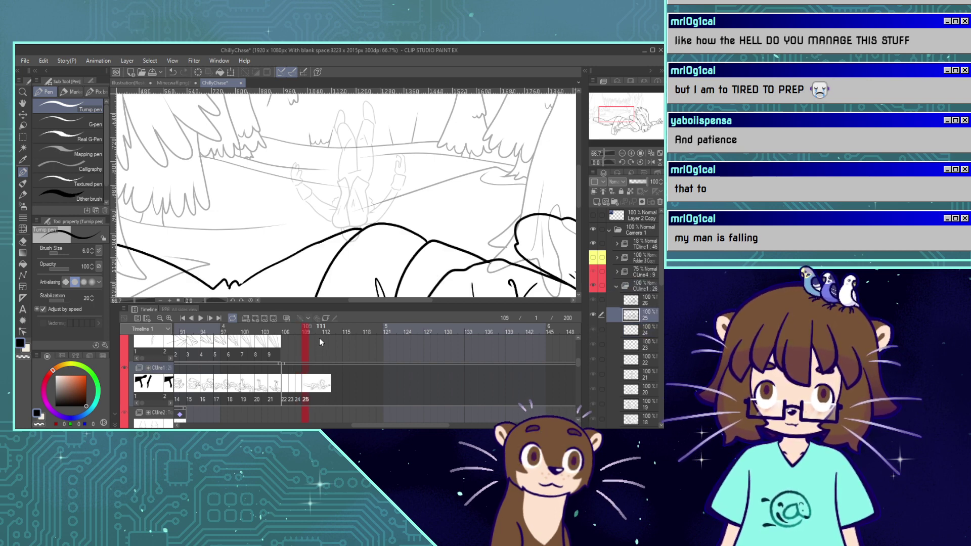
left_click(198, 73)
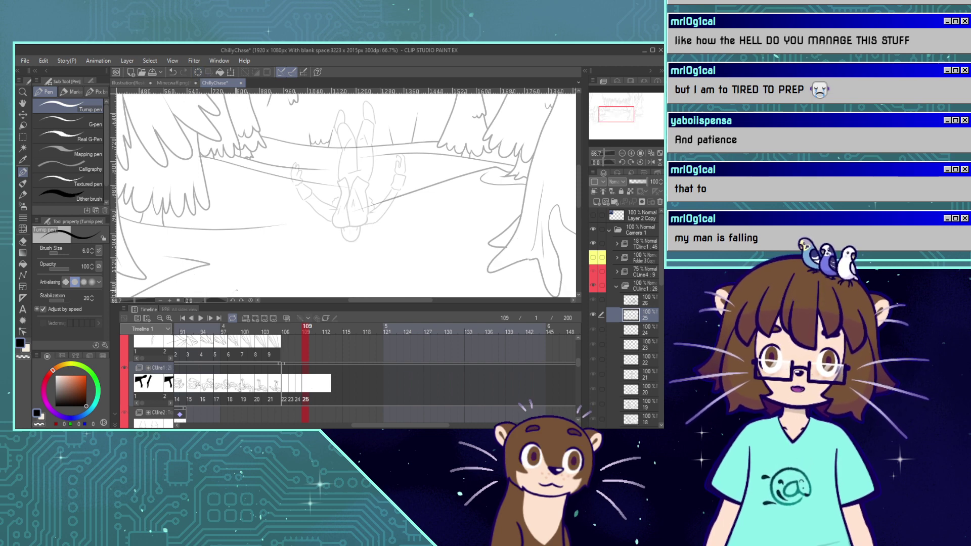
left_click(312, 400)
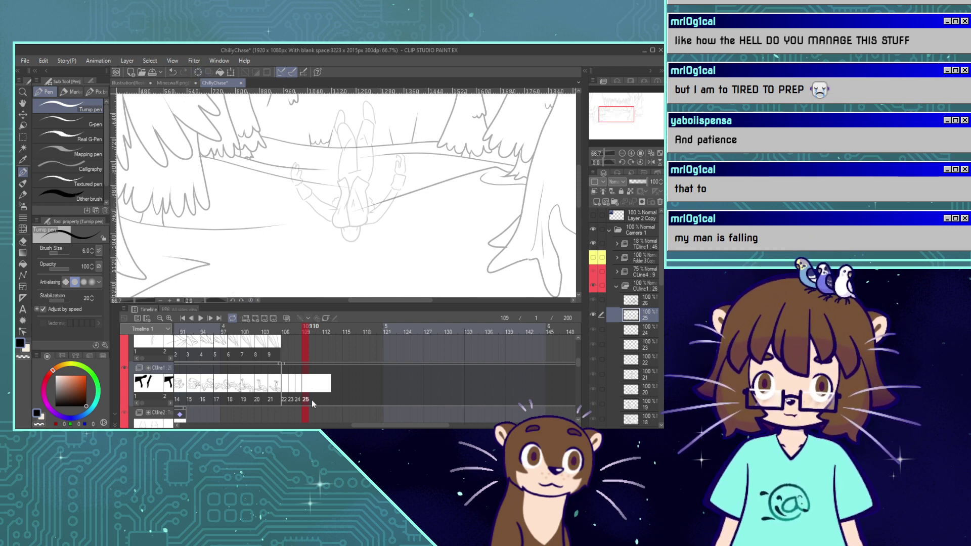
left_click(318, 334)
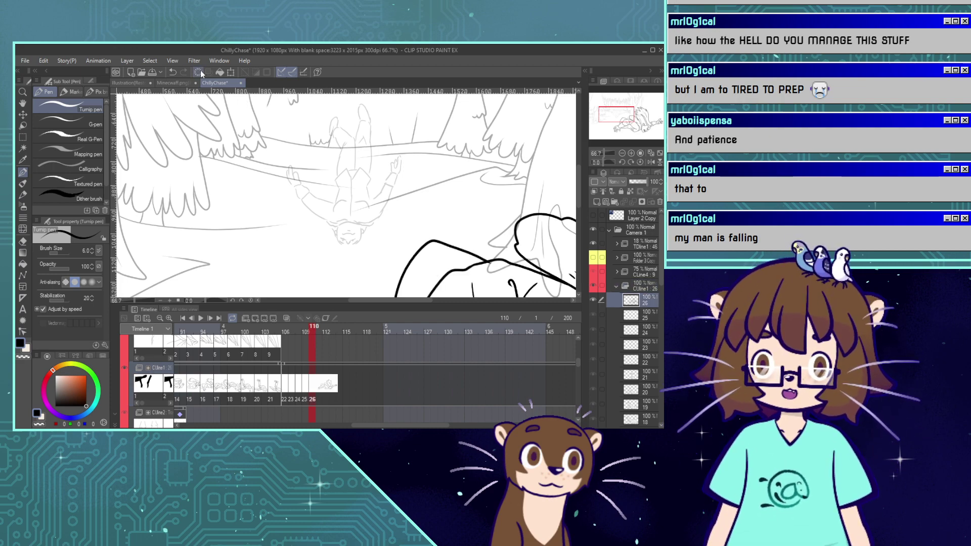
left_click(176, 73)
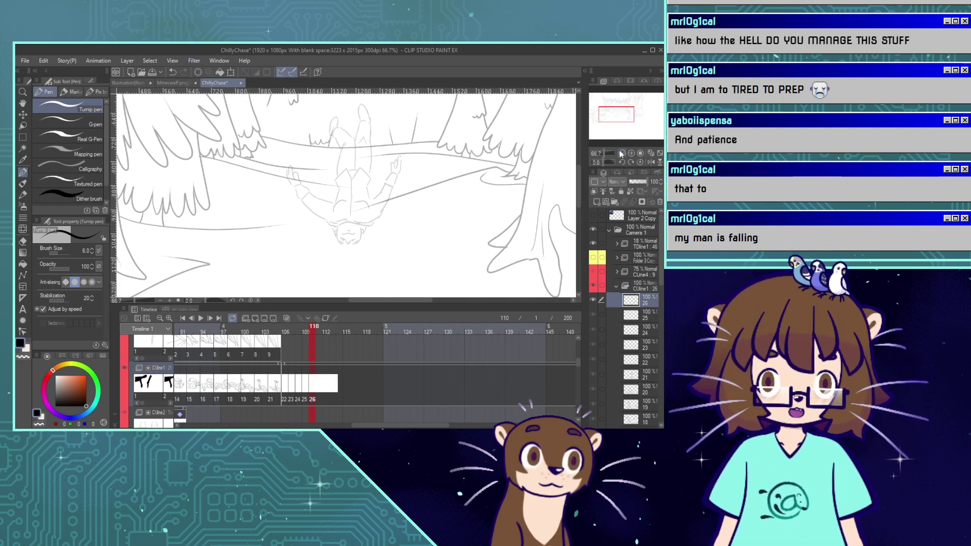
Examine the whole picture in the later rough animation around frame 179, then return to the falling figure's frames.
left_click(622, 154)
left_click_drag(370, 425, 470, 401)
left_click(430, 330)
left_click_drag(430, 330, 372, 331)
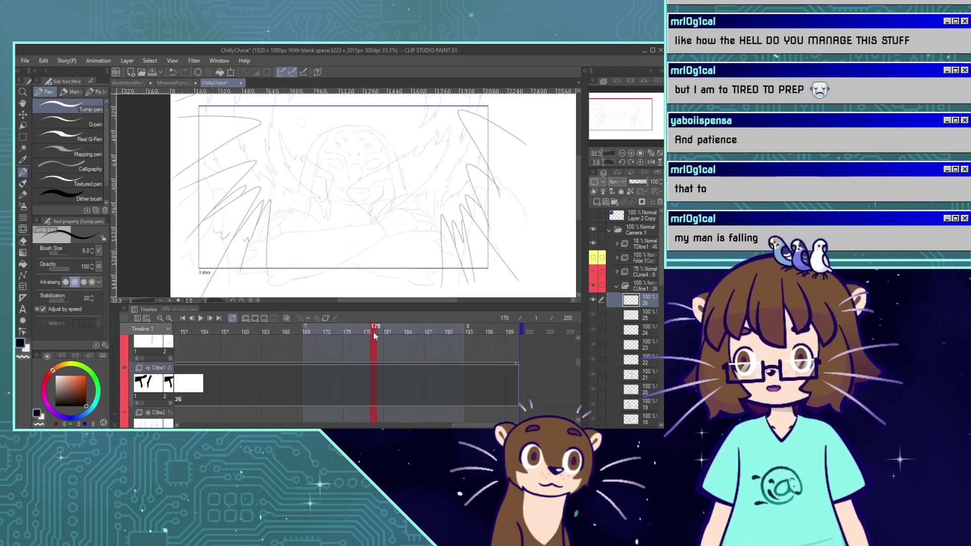
mouse_move(458, 427)
left_mouse_down()
mouse_move(353, 429)
mouse_move(325, 393)
mouse_move(290, 386)
mouse_move(338, 402)
mouse_move(311, 400)
mouse_move(323, 377)
mouse_move(344, 401)
left_mouse_up()
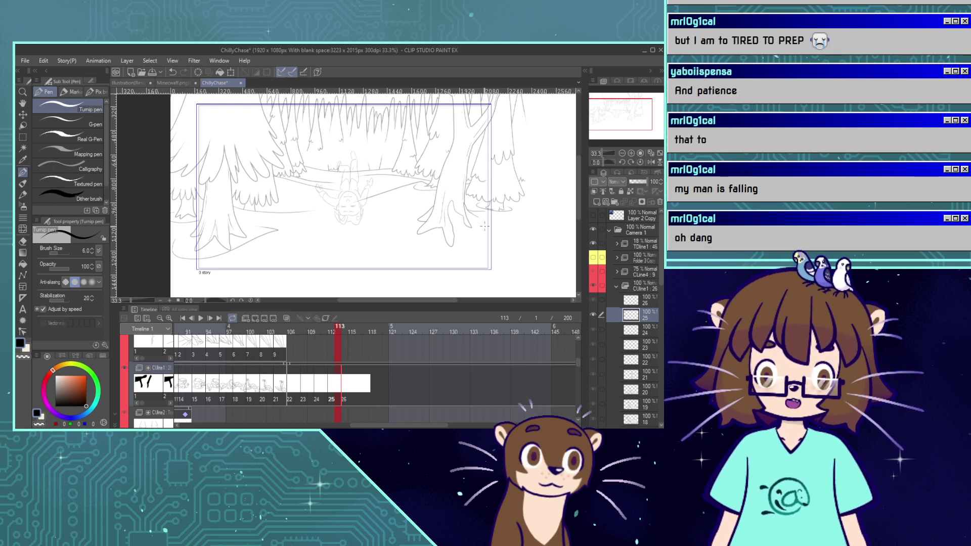
Ink the outer contour of the falling figure's coat, including both hem corners, on cel 22 at frame 107.
left_click(632, 153)
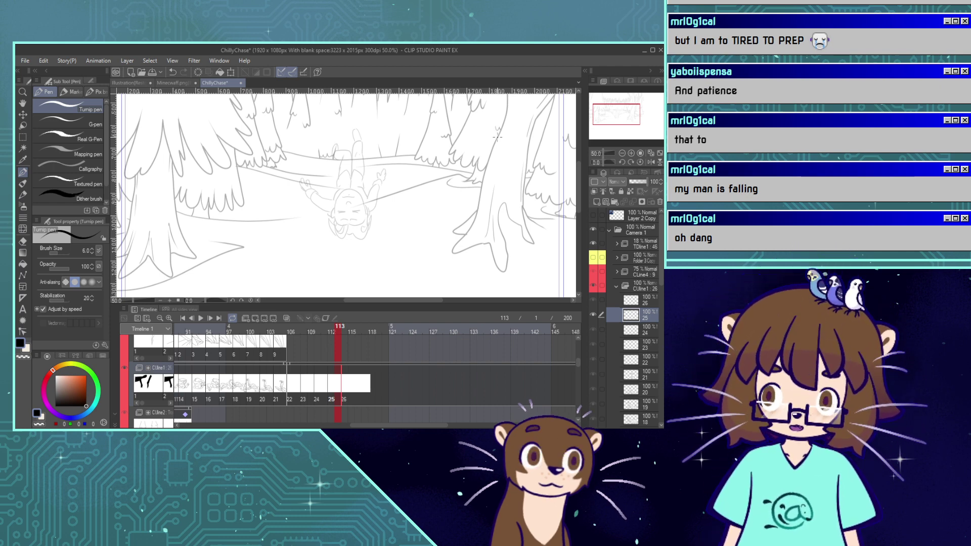
left_click(299, 329)
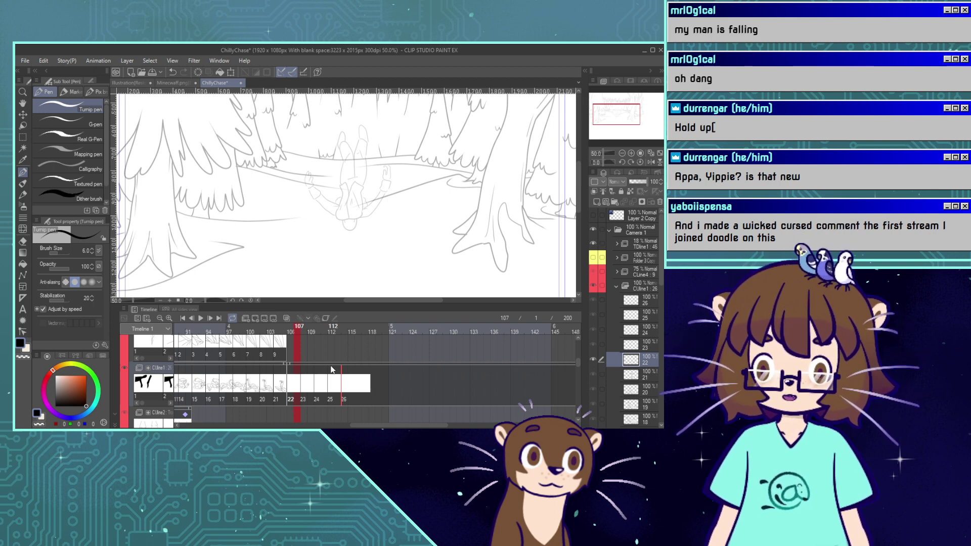
mouse_move(296, 330)
left_mouse_down()
mouse_move(315, 344)
mouse_move(296, 342)
left_mouse_up()
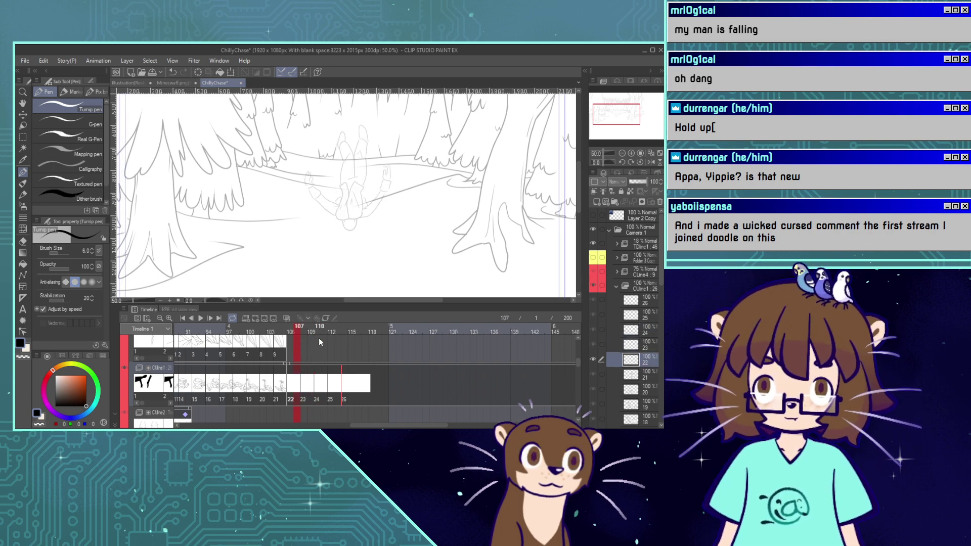
left_click(631, 153)
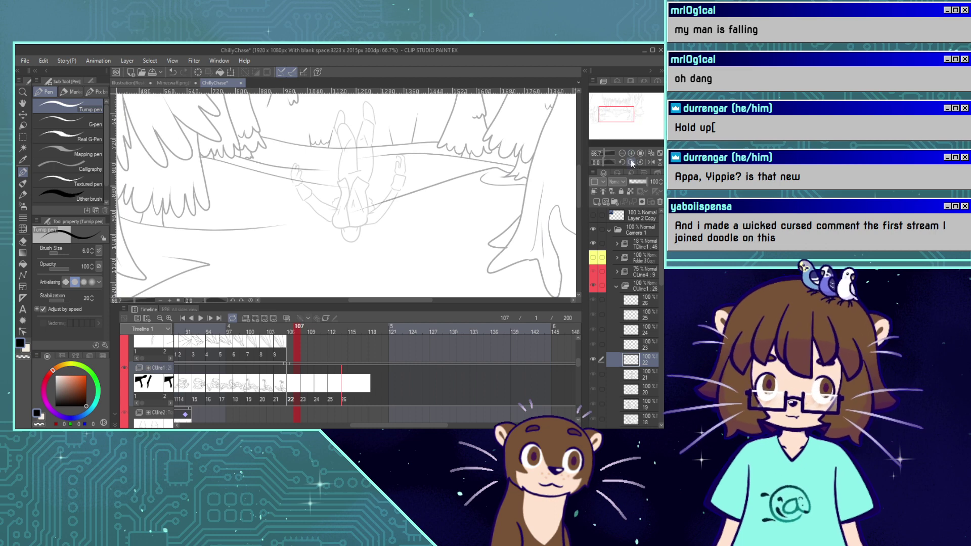
left_click(631, 153)
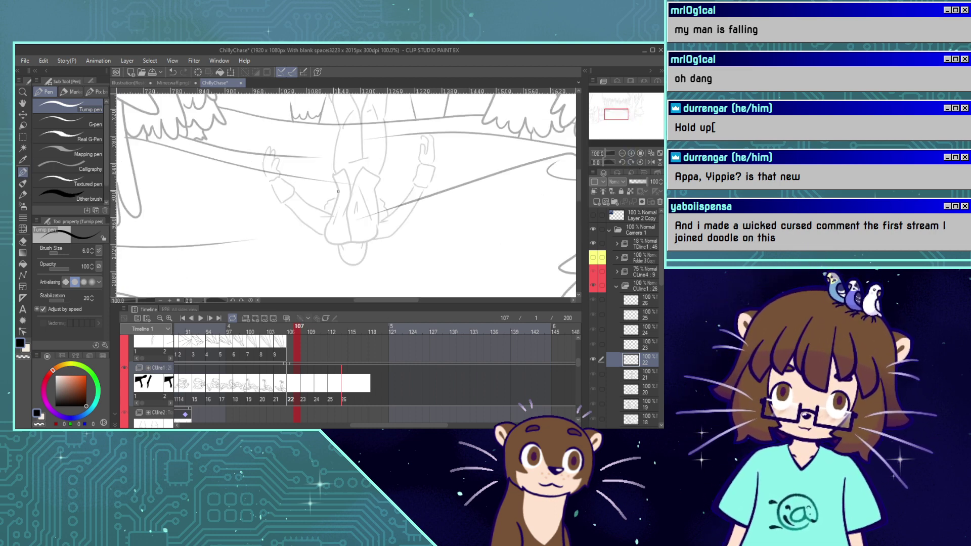
mouse_move(337, 194)
left_mouse_down()
mouse_move(328, 228)
mouse_move(352, 243)
mouse_move(373, 222)
left_mouse_up()
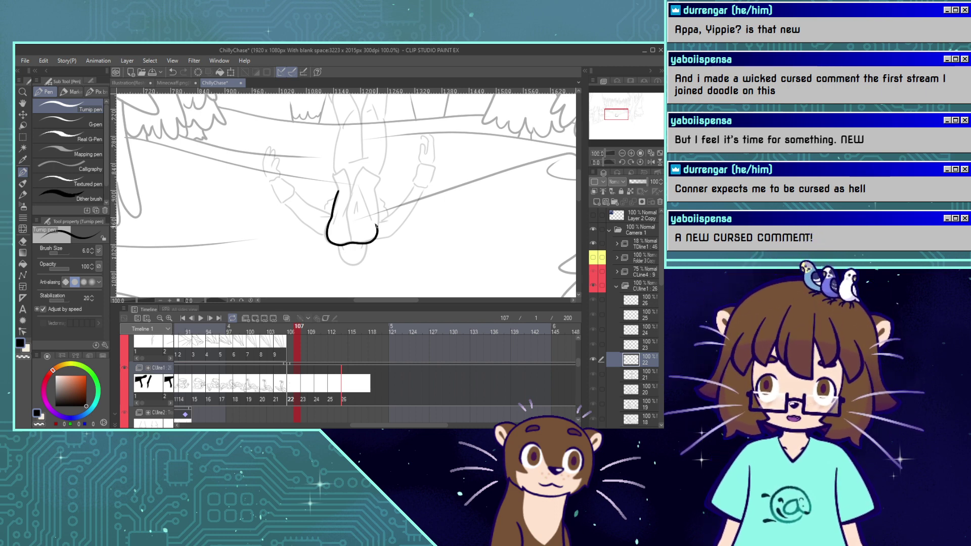
left_click_drag(376, 226, 374, 194)
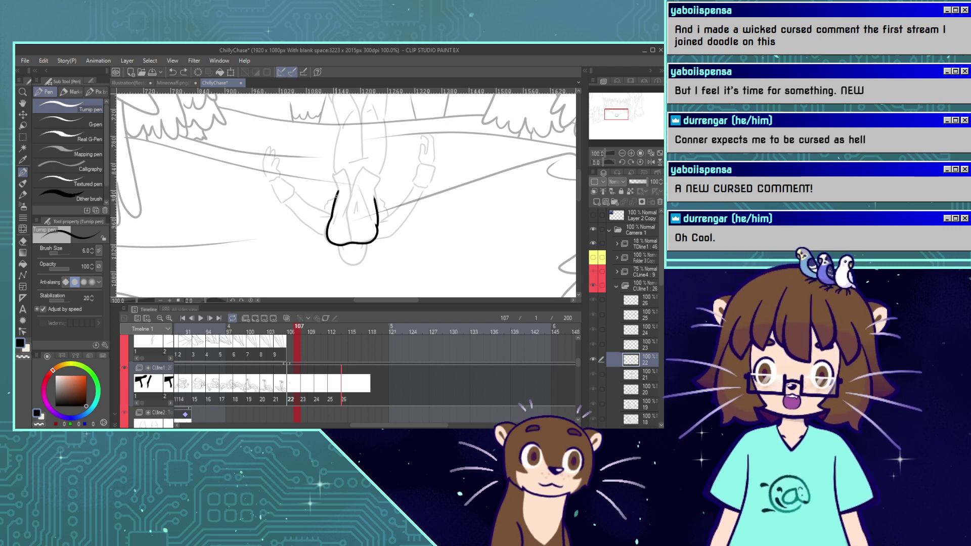
left_click_drag(336, 184, 348, 176)
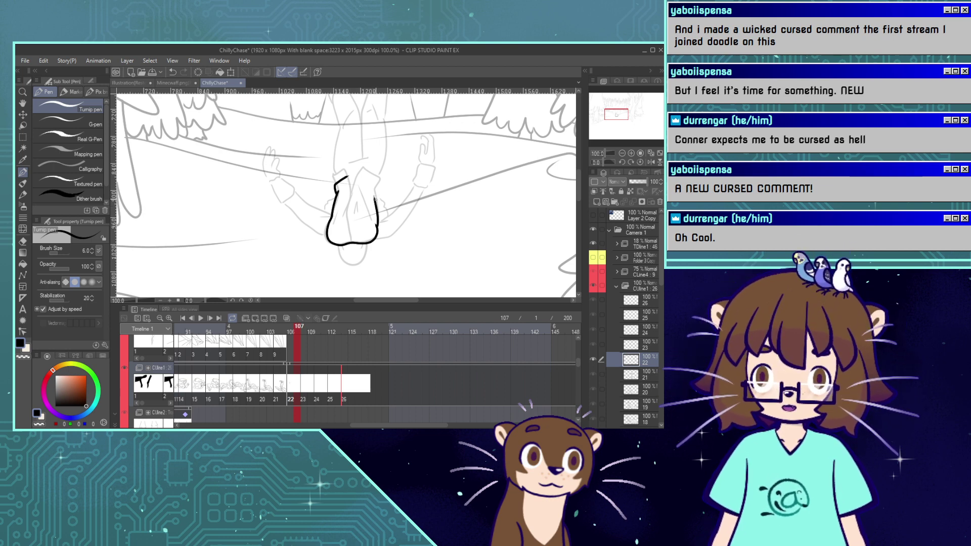
left_click_drag(379, 187, 361, 176)
key("ctrl+z")
key("ctrl+z")
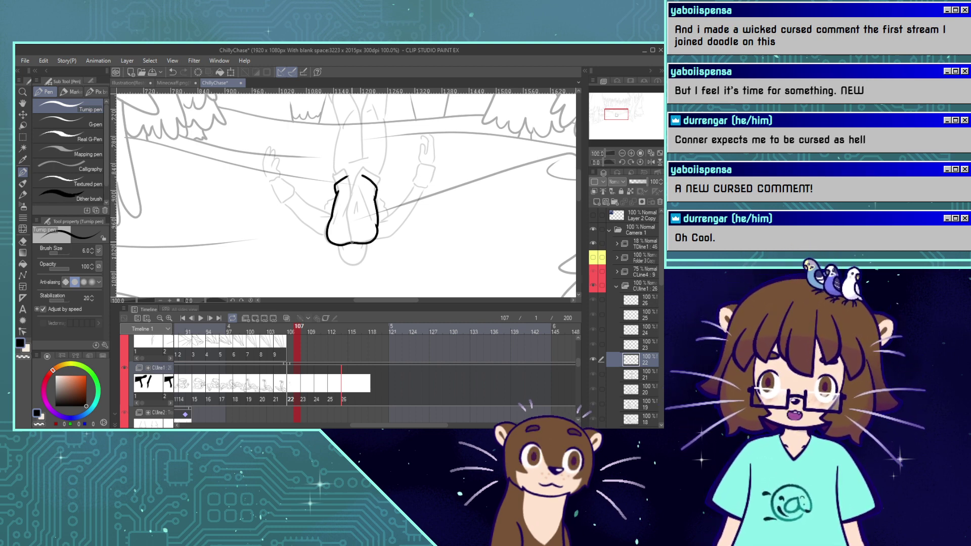
Draw the coat's centre line, V-shaped opening and vertical fold lines, plus small marks at the neck.
left_click_drag(353, 243, 355, 195)
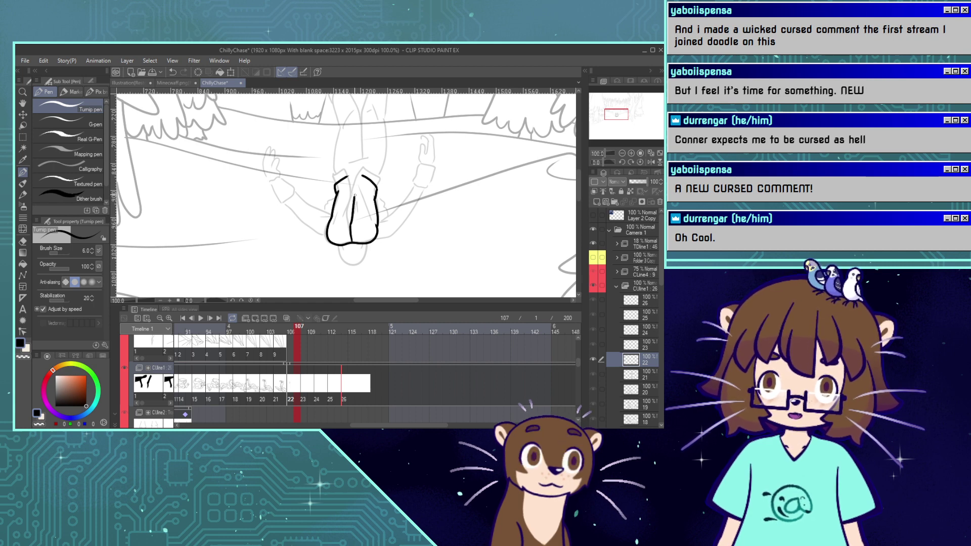
key("ctrl+z")
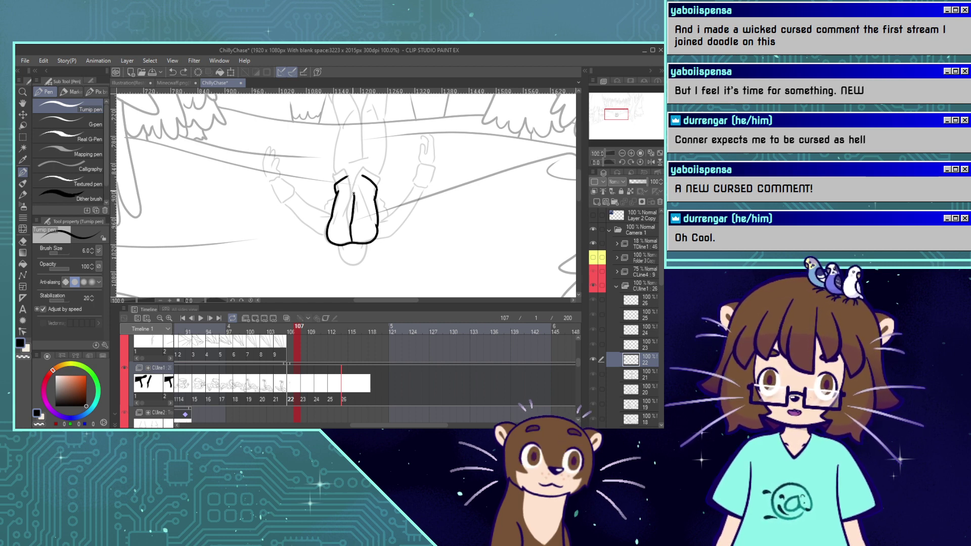
left_click_drag(355, 197, 362, 176)
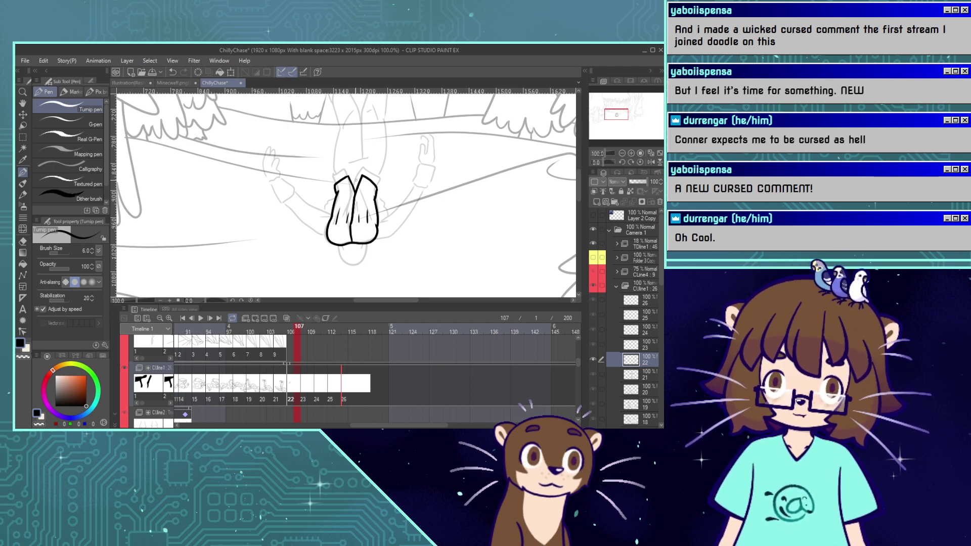
left_click_drag(364, 210, 368, 224)
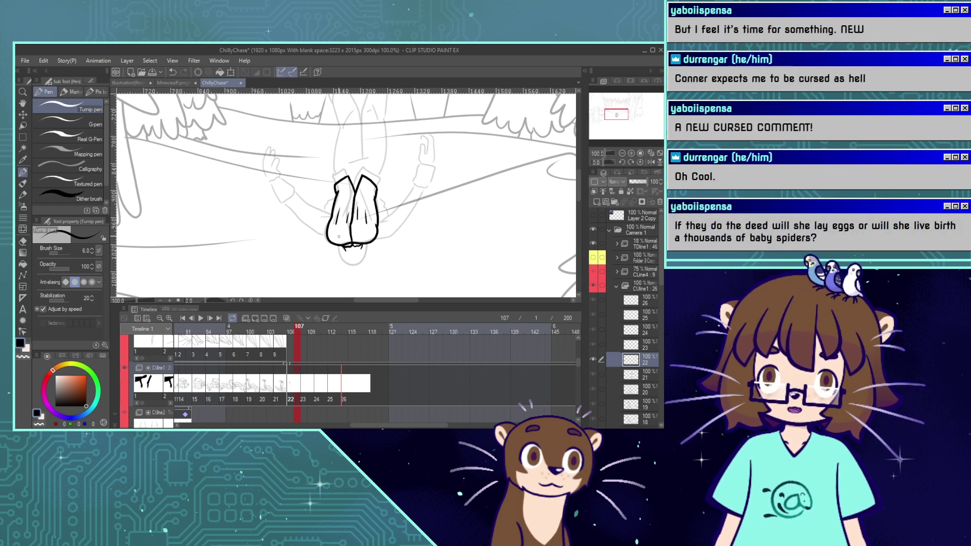
Stretch the coat's hem slightly towards the legs with Liquify at brush size 168.2.
key("j")
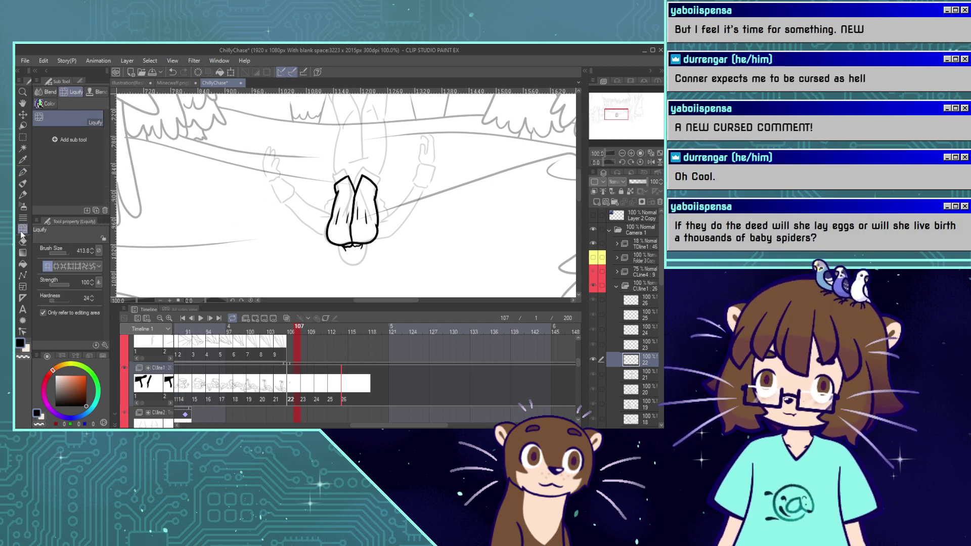
left_click_drag(62, 253, 64, 253)
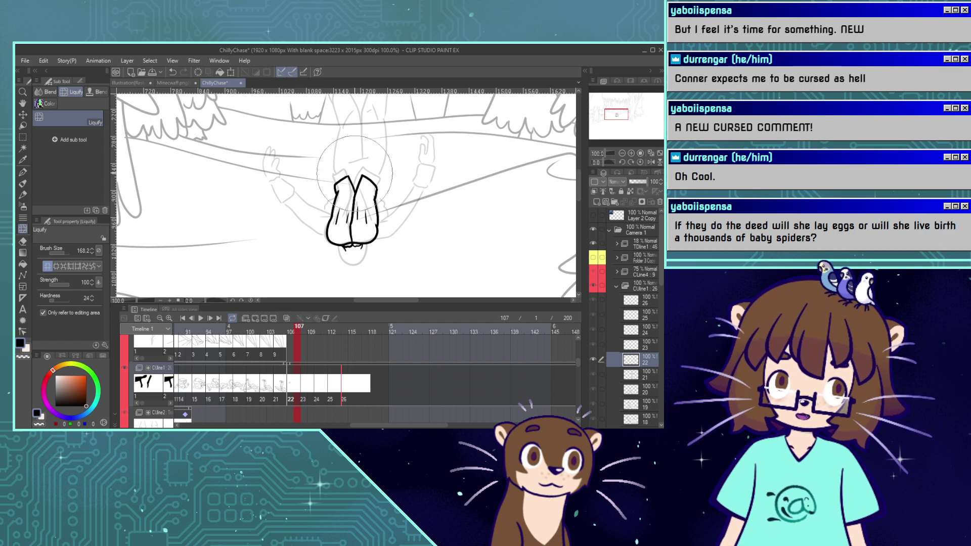
mouse_move(353, 177)
left_mouse_down()
mouse_move(354, 161)
mouse_move(354, 170)
left_mouse_up()
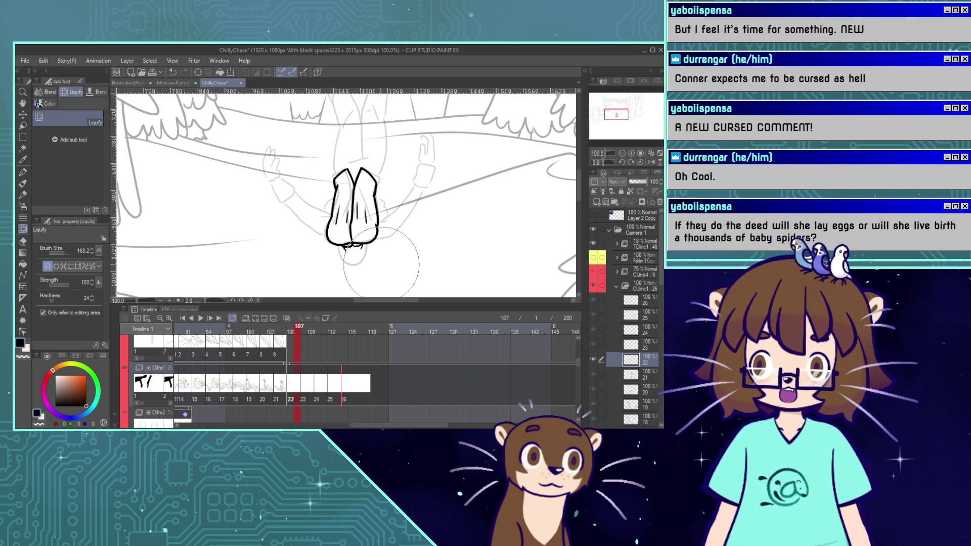
Draw the waist lines above the coat with the Turnip pen, and the right-hand leg's inner contour curving over the knee.
left_click(23, 172)
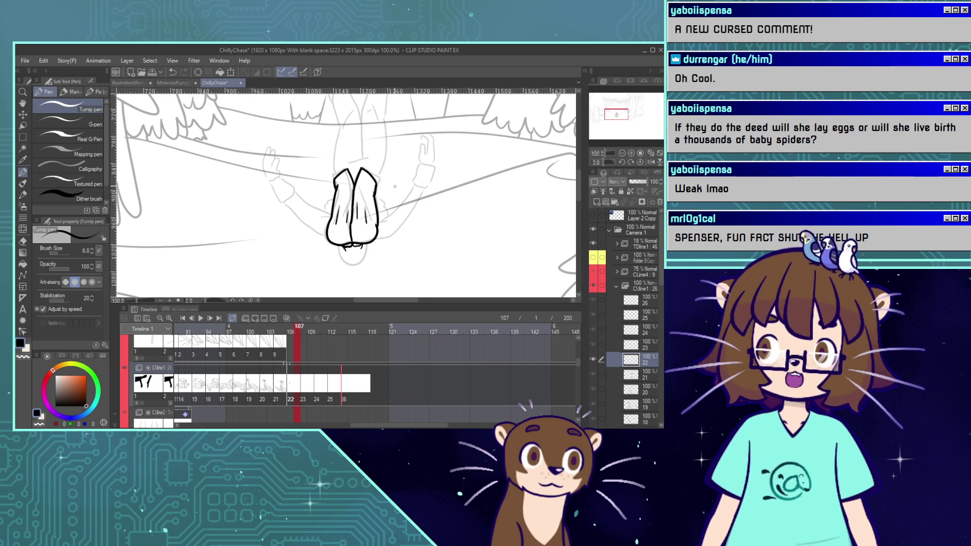
left_click_drag(613, 114, 611, 111)
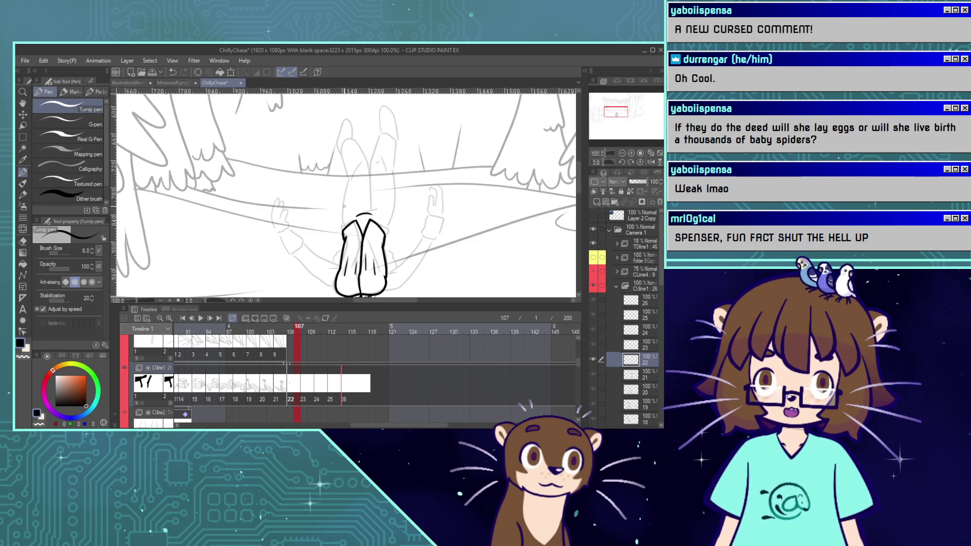
left_click_drag(353, 216, 378, 215)
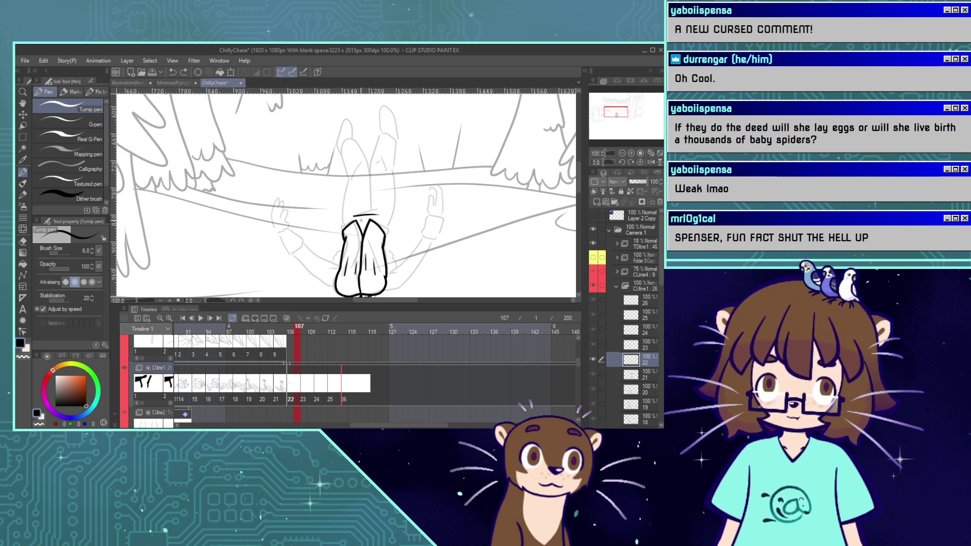
mouse_move(361, 220)
left_mouse_down()
mouse_move(370, 220)
mouse_move(367, 170)
left_mouse_up()
key("ctrl+z")
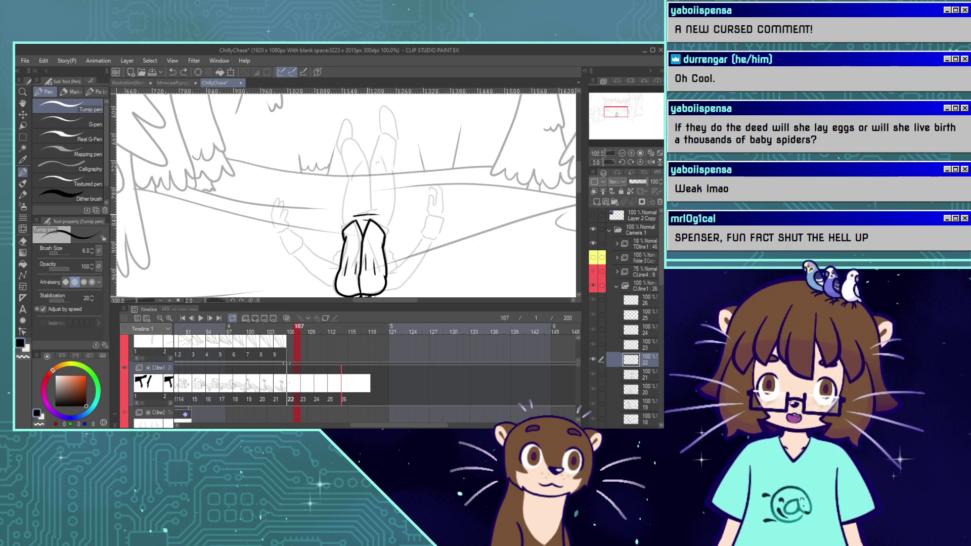
mouse_move(367, 214)
left_mouse_down()
mouse_move(380, 138)
mouse_move(394, 142)
mouse_move(388, 180)
left_mouse_up()
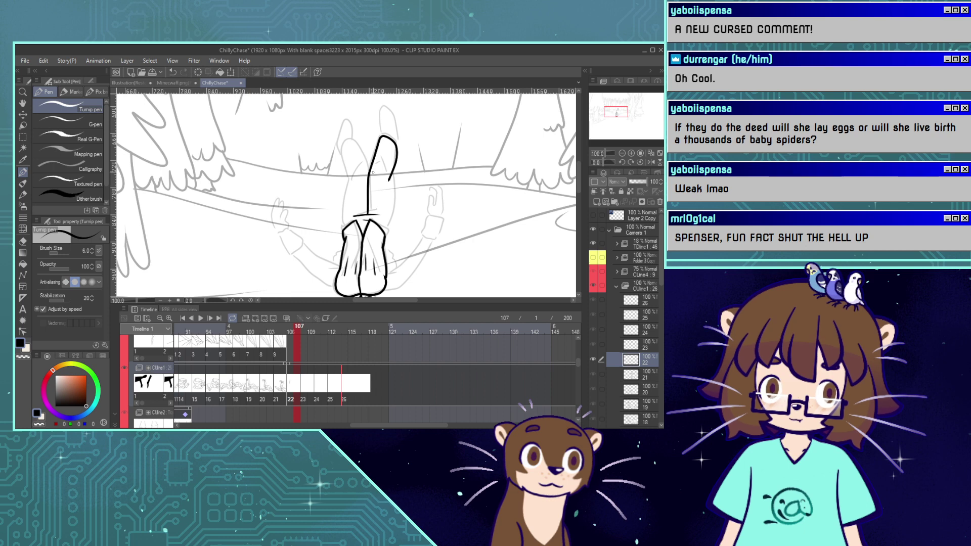
key("ctrl+z")
mouse_move(367, 214)
left_mouse_down()
mouse_move(383, 136)
mouse_move(394, 139)
mouse_move(391, 176)
left_mouse_up()
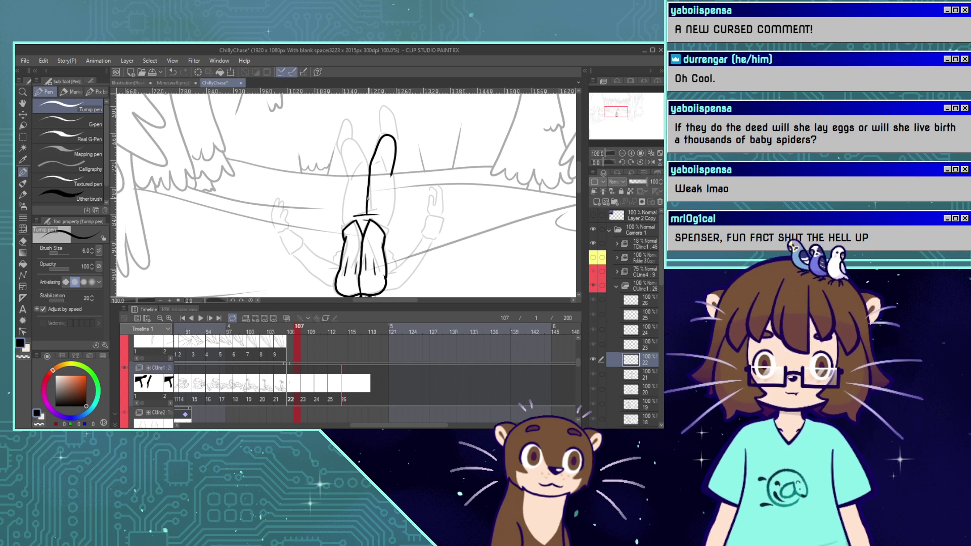
Complete the right-hand leg's outer contour, add crease lines below the knee, and undo the trial stroke for the foot.
left_click_drag(385, 233, 390, 174)
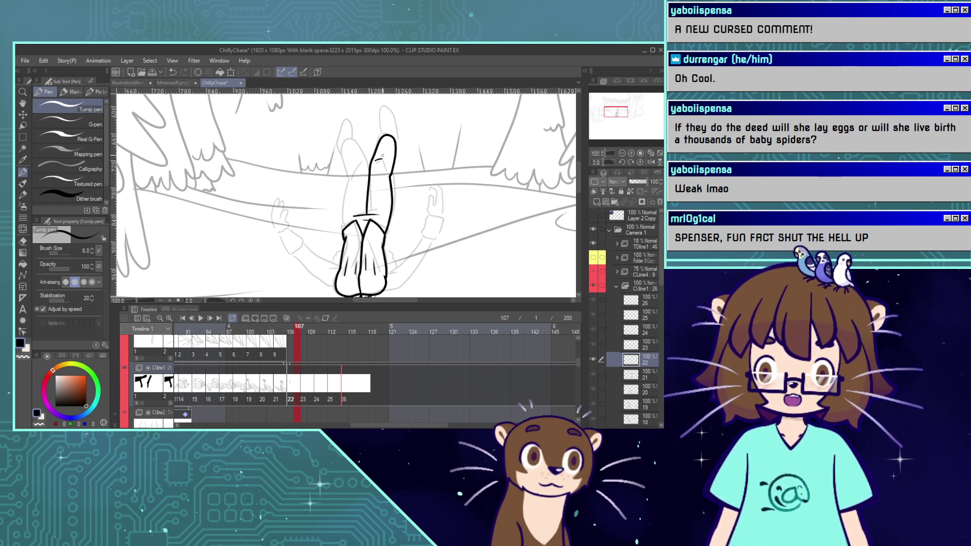
left_click_drag(378, 151, 384, 159)
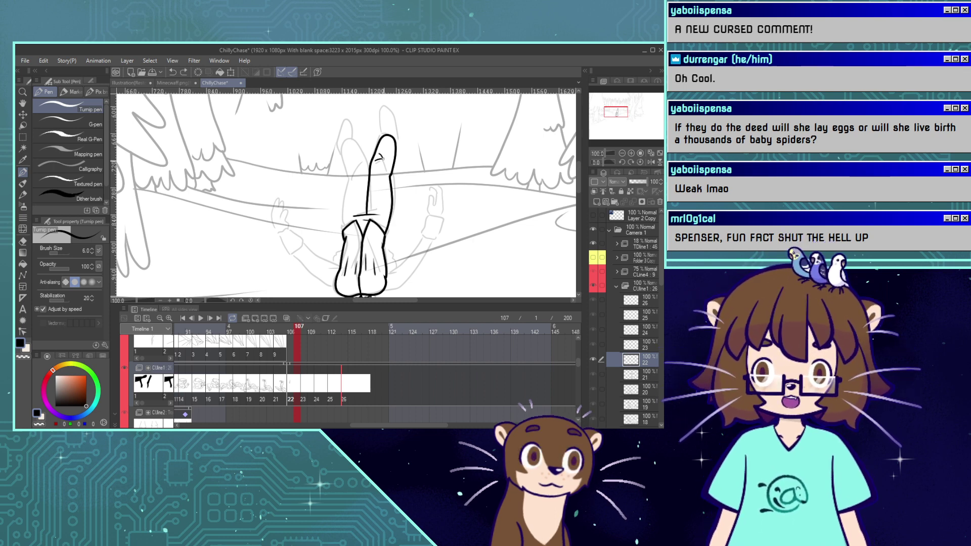
left_click_drag(378, 154, 388, 167)
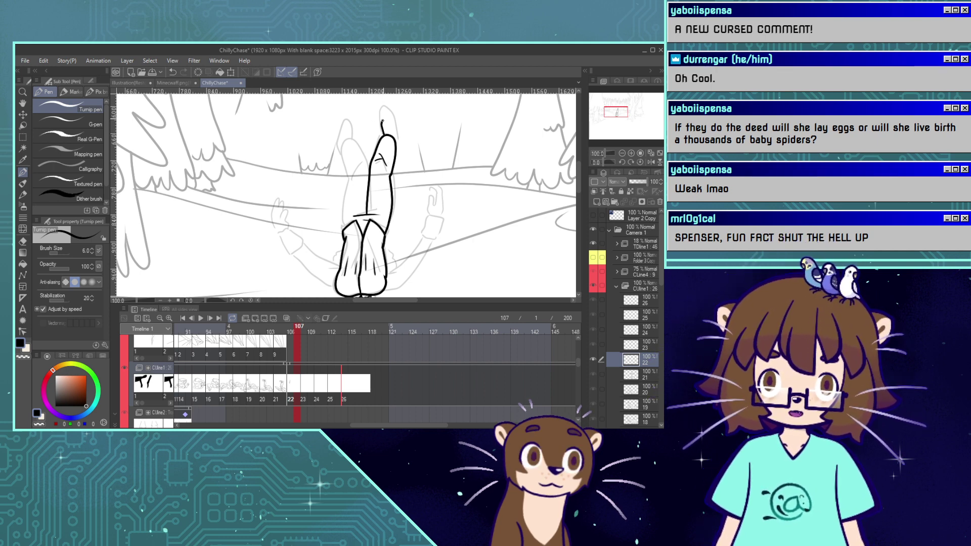
left_click_drag(382, 135, 388, 118)
key("ctrl+z")
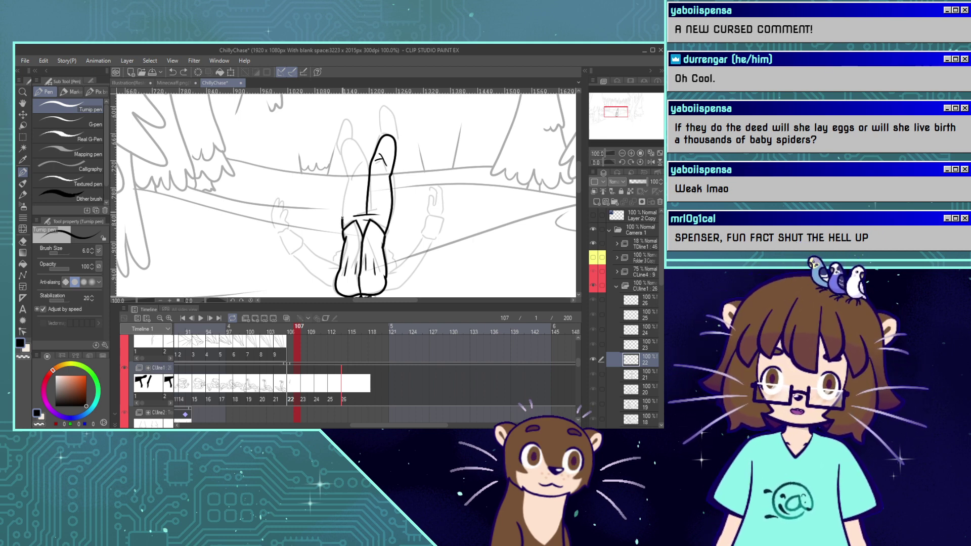
Draw the left-hand leg's outer contour and its rounded bent knee with the Turnip pen, redrawing the rejected knee strokes.
left_click_drag(344, 228, 358, 181)
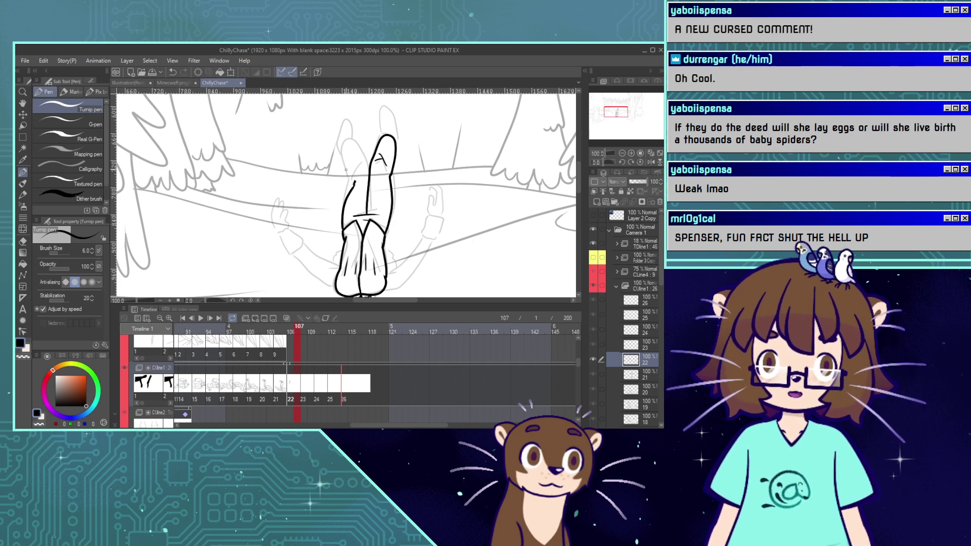
mouse_move(353, 168)
left_mouse_down()
mouse_move(367, 169)
mouse_move(348, 175)
mouse_move(353, 165)
mouse_move(352, 183)
mouse_move(347, 168)
left_mouse_up()
key("ctrl+z")
key("ctrl+z")
key("ctrl+z")
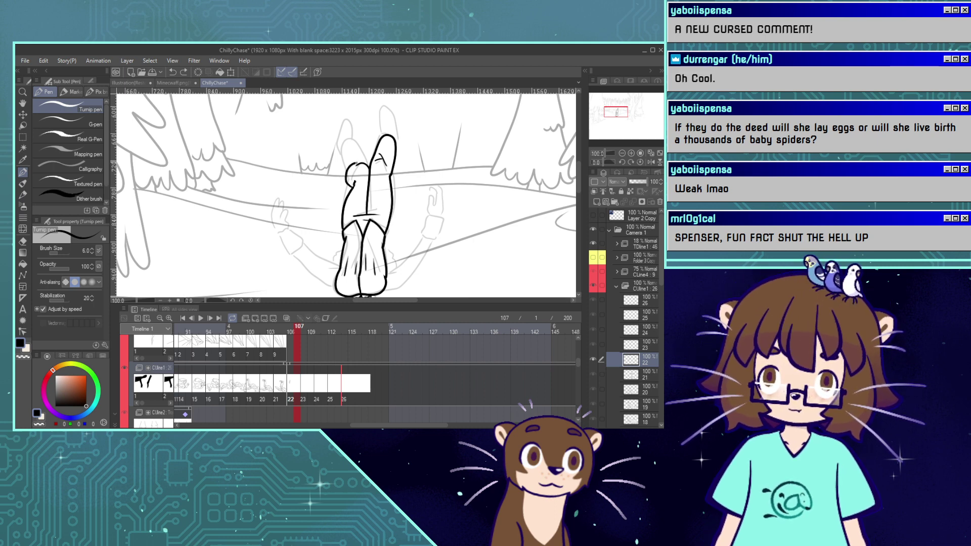
key("ctrl+z")
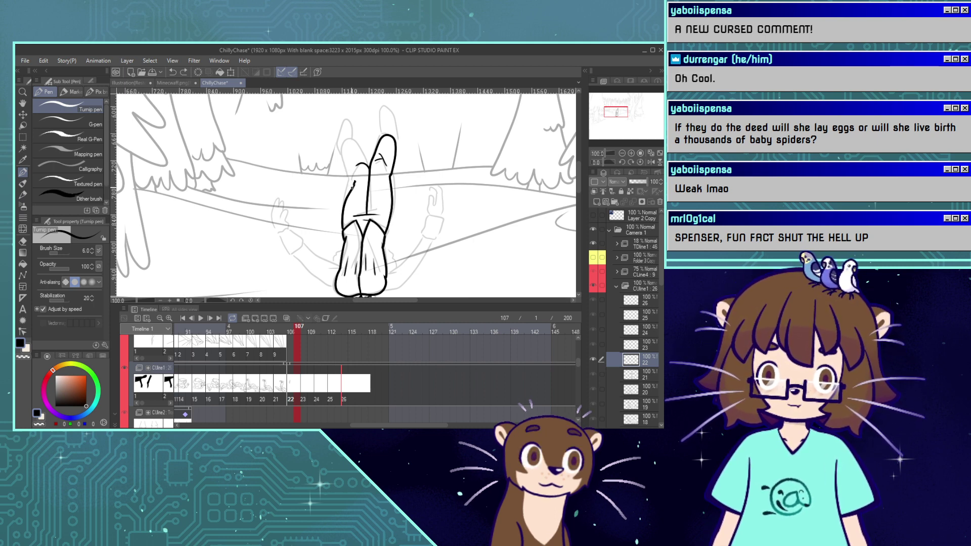
left_click_drag(355, 164, 363, 163)
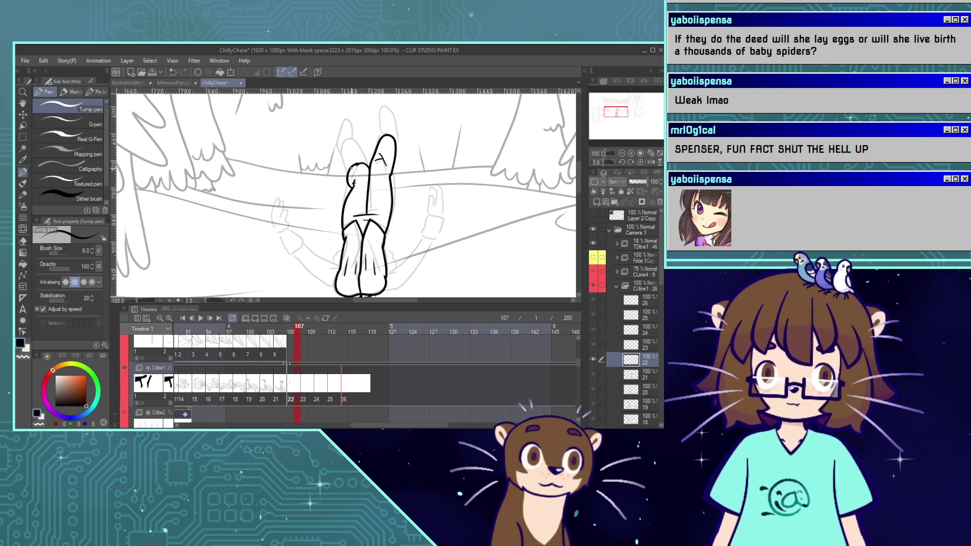
Outline the raised foot at the end of the right-hand leg and add the small crossing lines at its ankle.
mouse_move(384, 135)
left_mouse_down()
mouse_move(394, 116)
mouse_move(400, 147)
left_mouse_up()
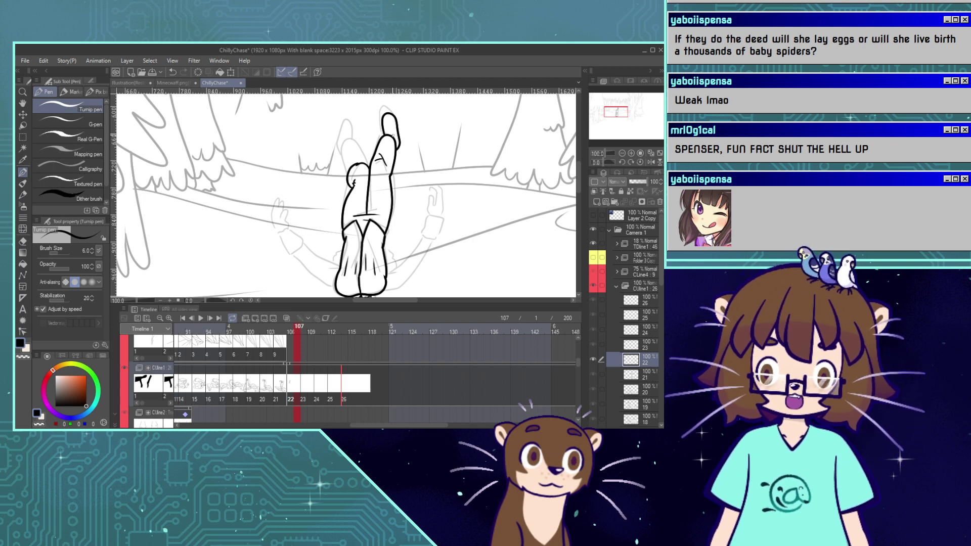
left_click_drag(393, 136, 393, 129)
key("ctrl+z")
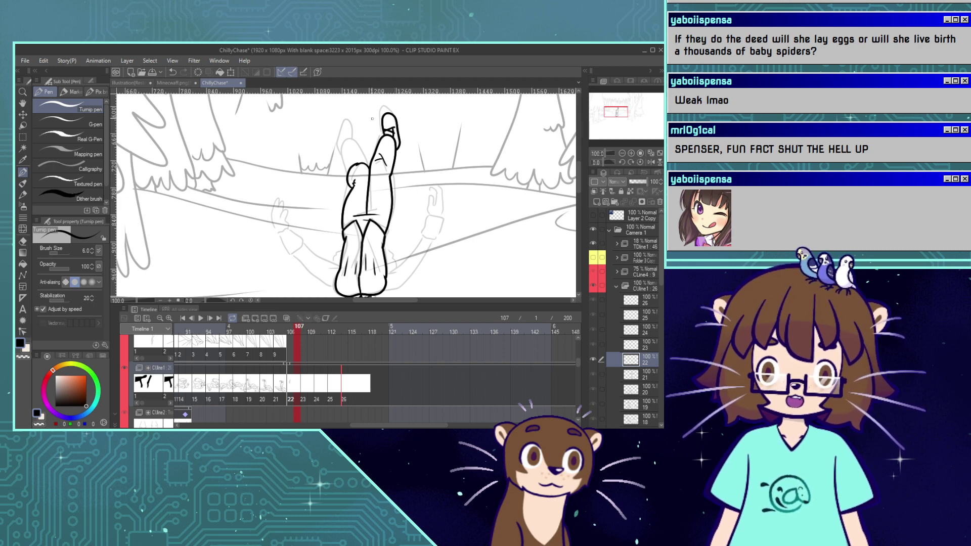
key("ctrl+z")
key("ctrl+z")
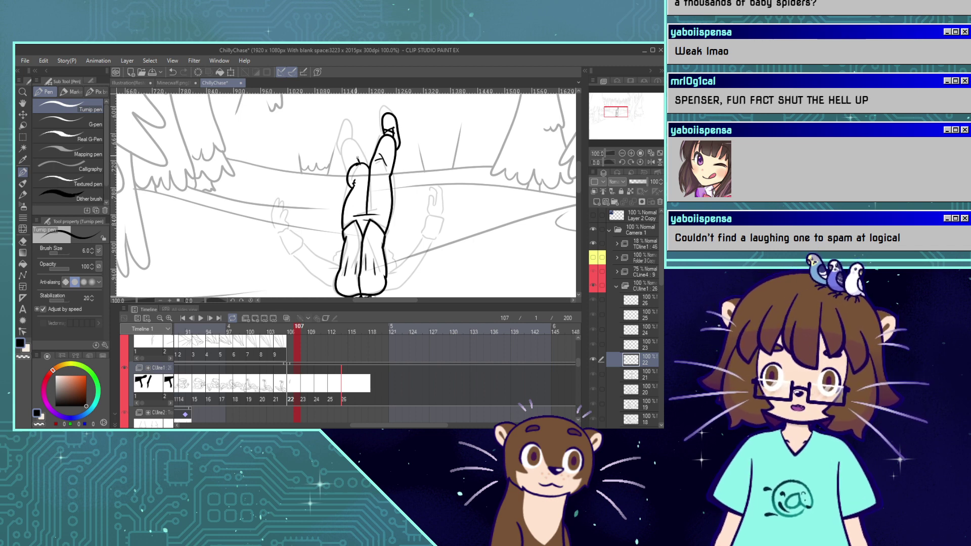
Draw the small rounded foot behind the left-hand leg's bent knee, undoing the trial strokes.
mouse_move(361, 164)
left_mouse_down()
mouse_move(354, 153)
mouse_move(343, 183)
mouse_move(343, 171)
left_mouse_up()
key("ctrl+z")
key("ctrl+z")
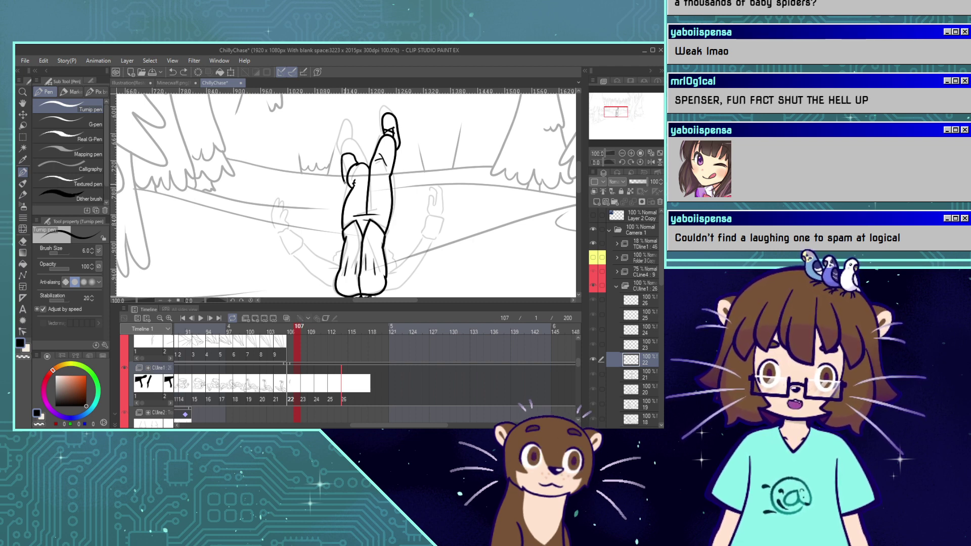
key("ctrl+z")
mouse_move(363, 165)
left_mouse_down()
mouse_move(349, 183)
mouse_move(352, 155)
left_mouse_up()
key("ctrl+z")
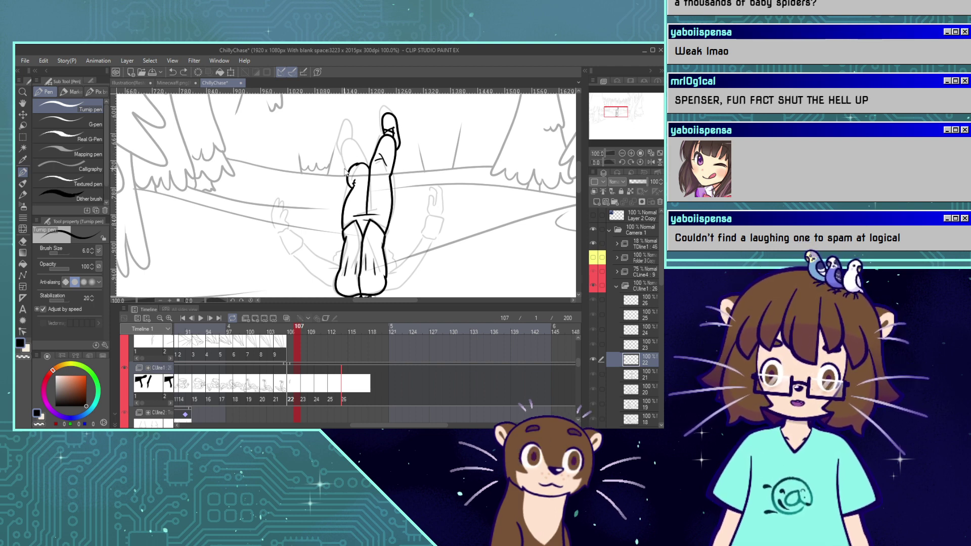
left_click_drag(357, 164, 352, 155)
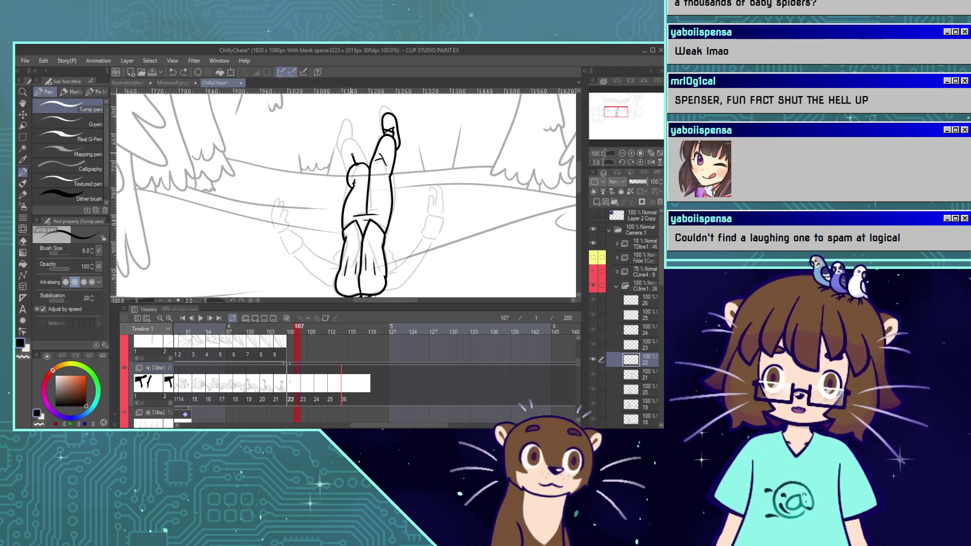
key("ctrl+z")
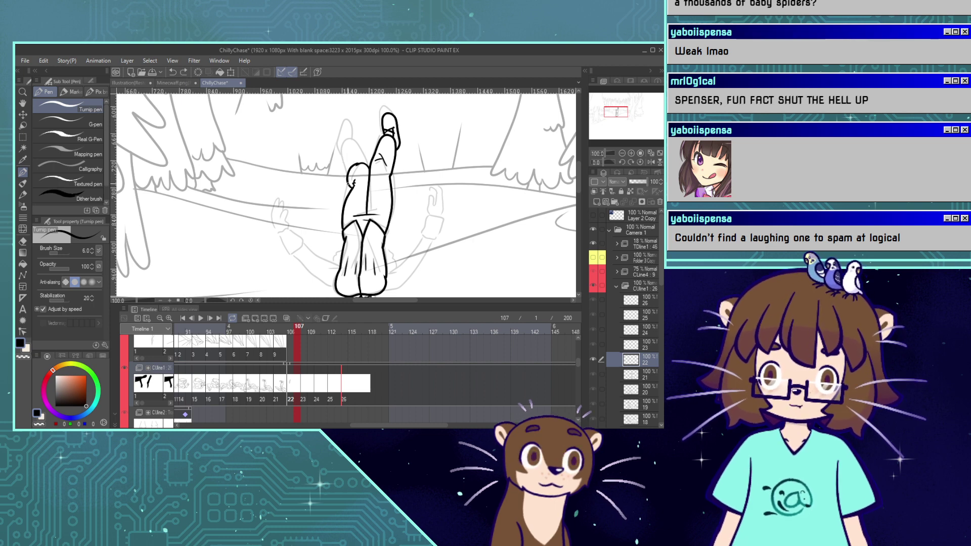
mouse_move(349, 187)
left_mouse_down()
mouse_move(343, 171)
mouse_move(353, 170)
left_mouse_up()
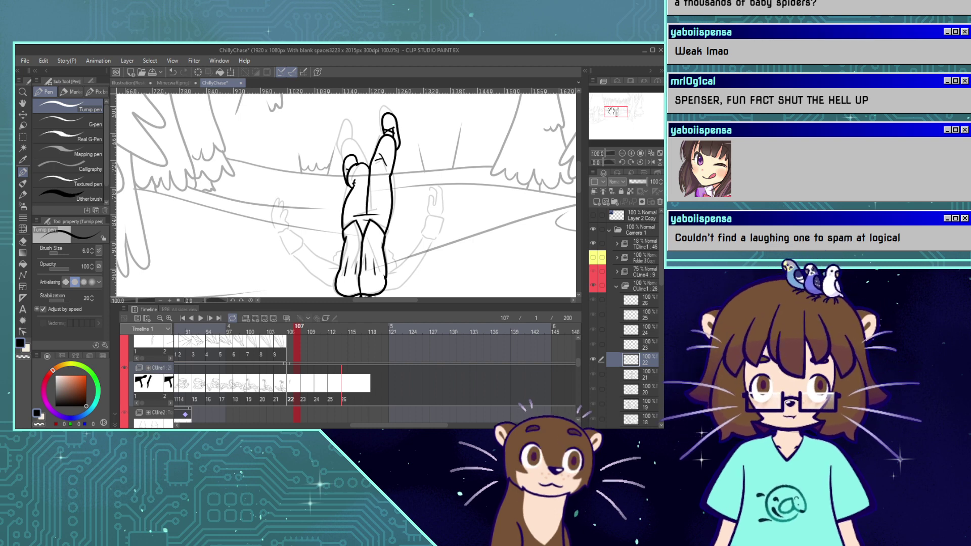
Draw the upside-down head's rounded outline and inner lines below the coat's neck marks.
left_click_drag(612, 112, 612, 115)
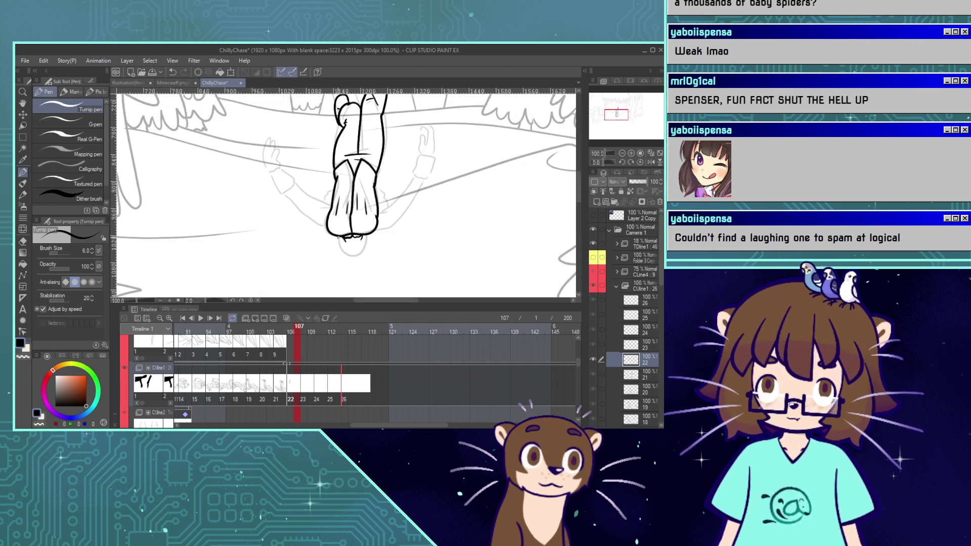
mouse_move(342, 249)
left_mouse_down()
mouse_move(352, 255)
mouse_move(366, 234)
left_mouse_up()
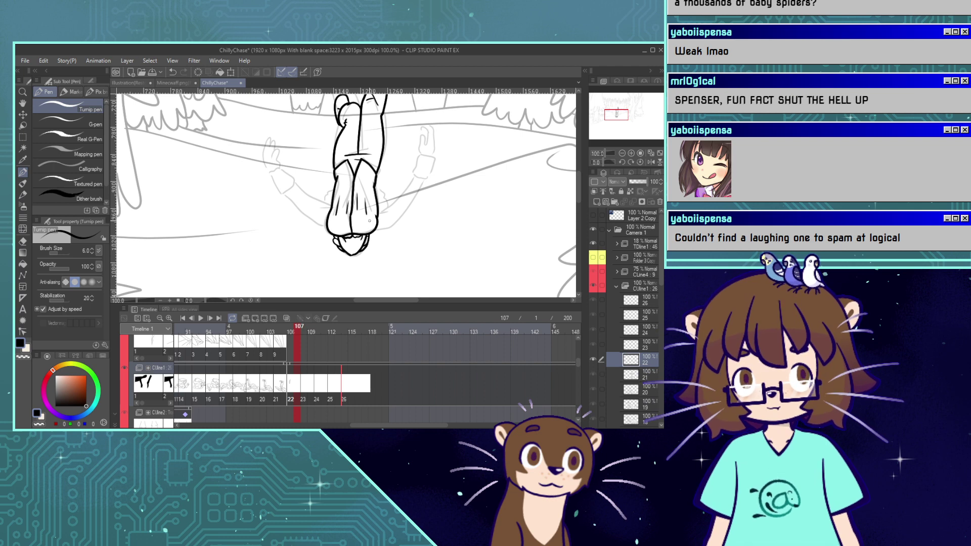
Outline the left-hand arm's jagged cuff and draw the arm contours connecting it to the coat.
left_click_drag(614, 109, 615, 114)
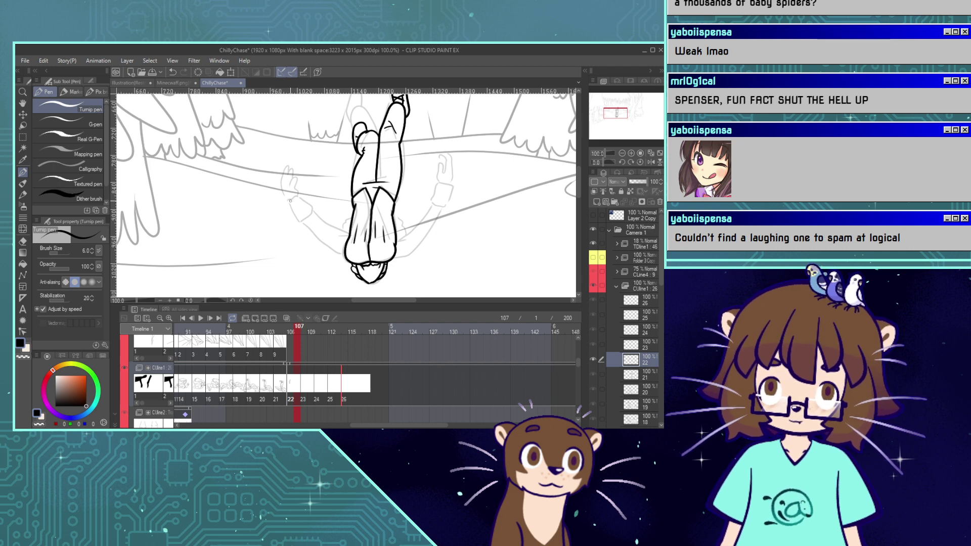
left_click_drag(302, 199, 313, 208)
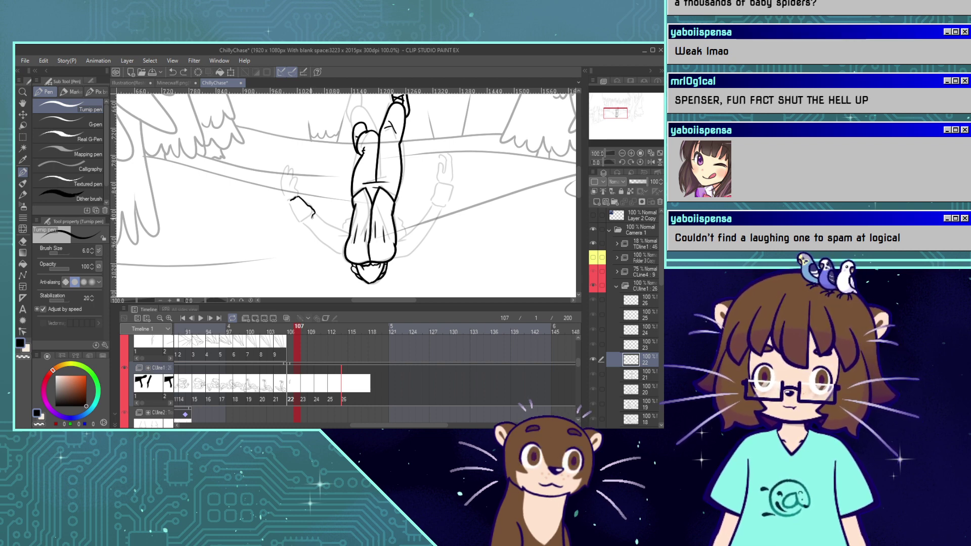
mouse_move(315, 213)
left_mouse_down()
mouse_move(289, 202)
mouse_move(301, 221)
left_mouse_up()
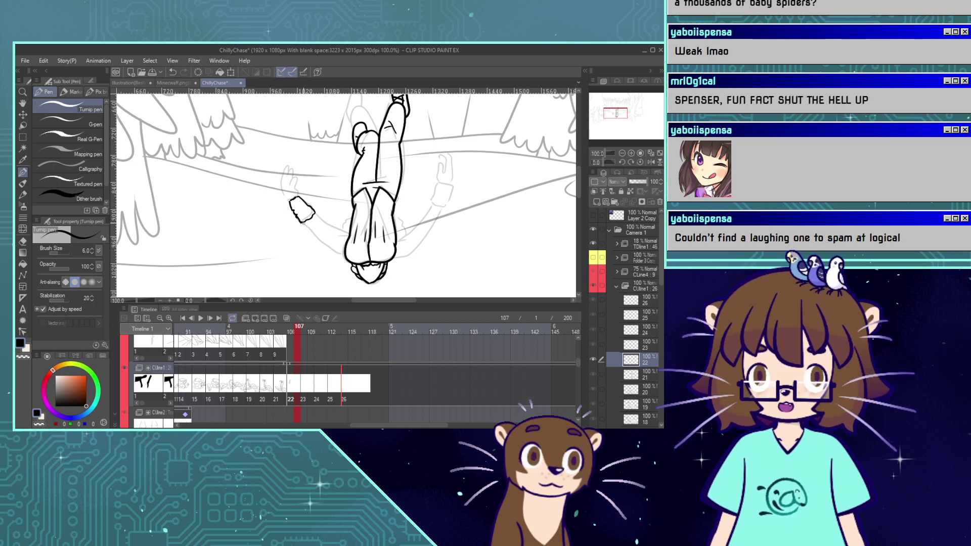
mouse_move(305, 226)
left_mouse_down()
mouse_move(345, 257)
mouse_move(314, 213)
mouse_move(347, 236)
mouse_move(314, 214)
left_mouse_up()
key("ctrl+z")
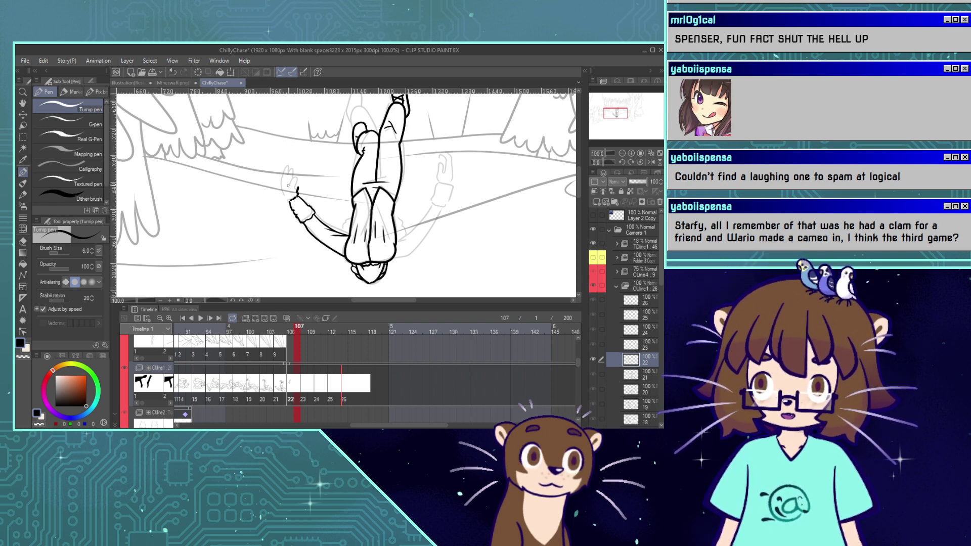
Draw the left-hand arm's open hand with its thumb and fingers, and set up Liquify at brush size 43.6.
key("ctrl+z")
mouse_move(299, 191)
left_mouse_down()
mouse_move(283, 195)
mouse_move(282, 173)
left_mouse_up()
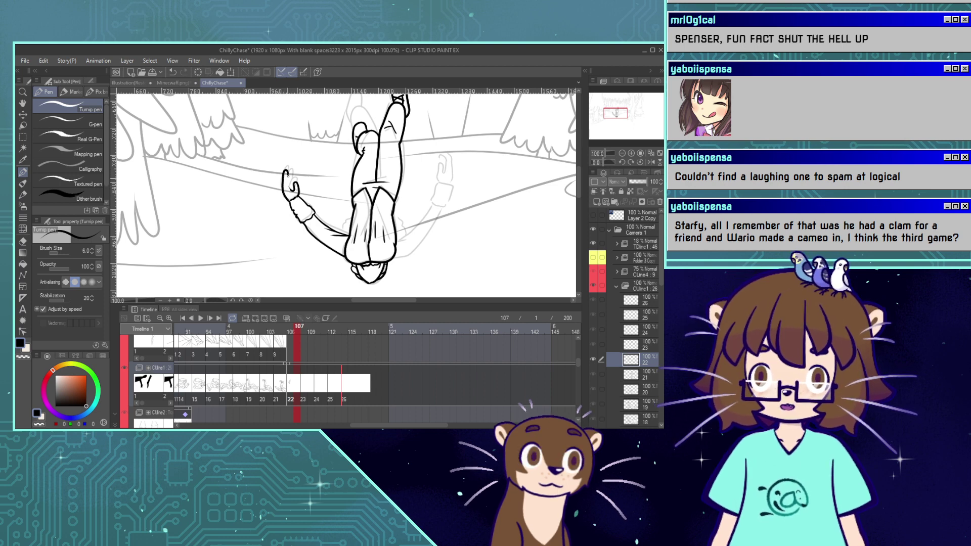
left_click_drag(289, 179, 294, 178)
left_click(23, 228)
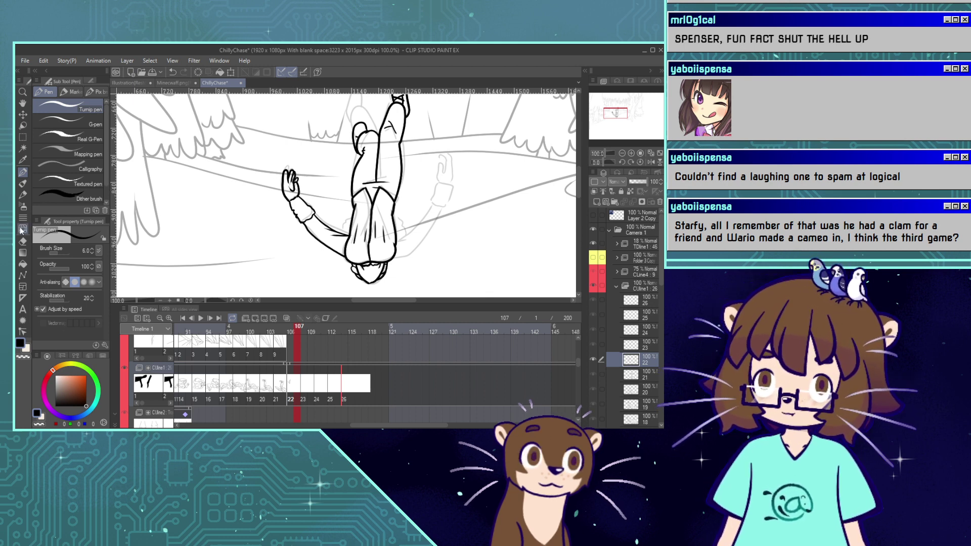
left_click(60, 254)
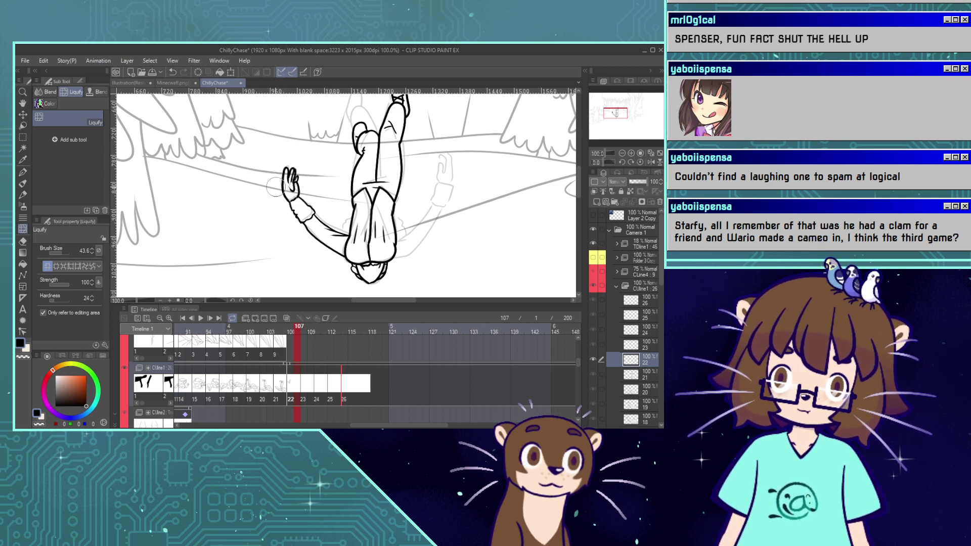
Draw the right-hand arm's crease lines at the coat, its boxy cuff and its outer contour with the Turnip pen.
left_click(24, 172)
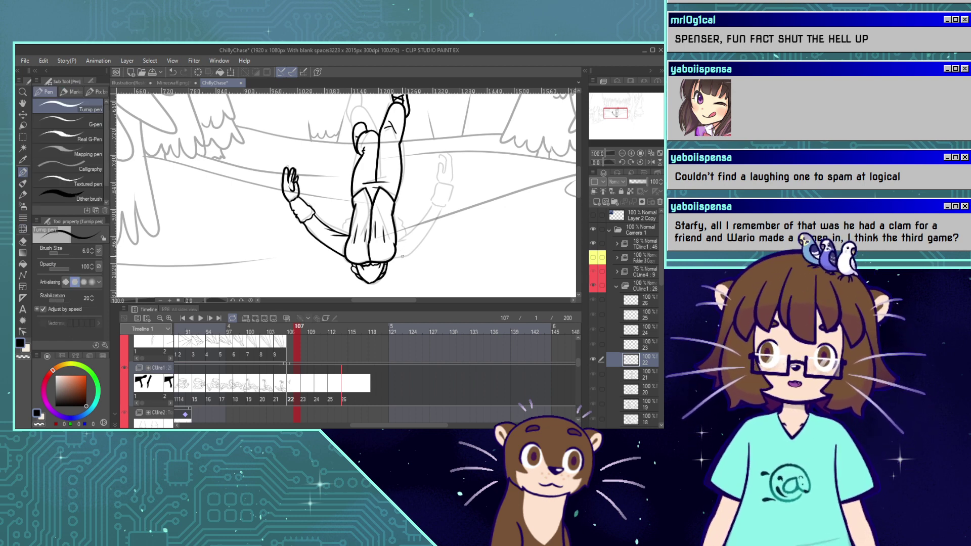
left_click_drag(395, 241, 418, 229)
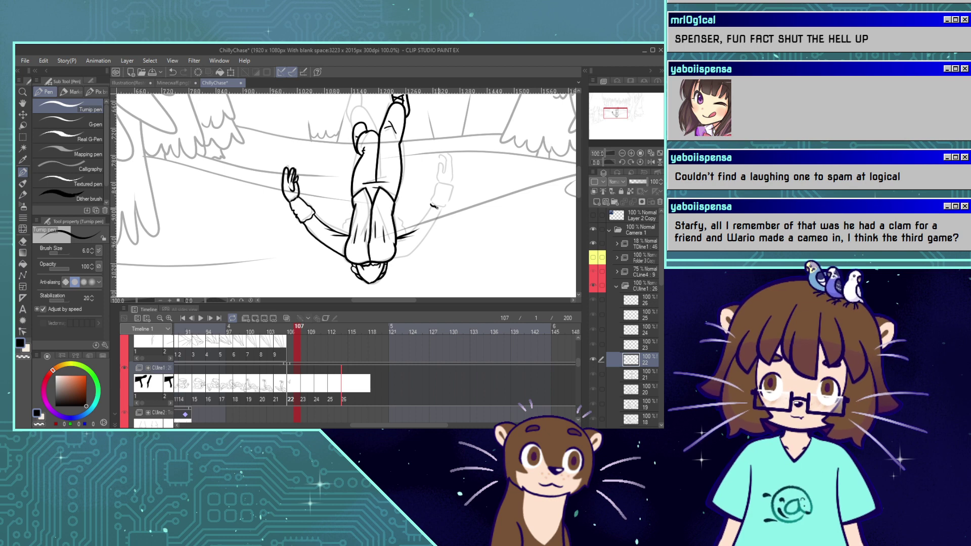
mouse_move(432, 205)
left_mouse_down()
mouse_move(444, 208)
mouse_move(435, 196)
left_mouse_up()
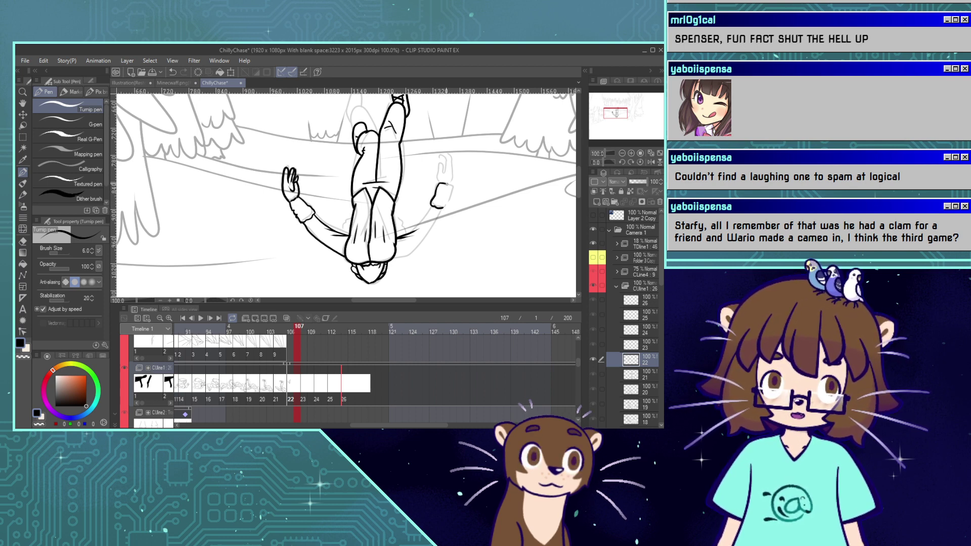
left_click_drag(445, 184, 449, 191)
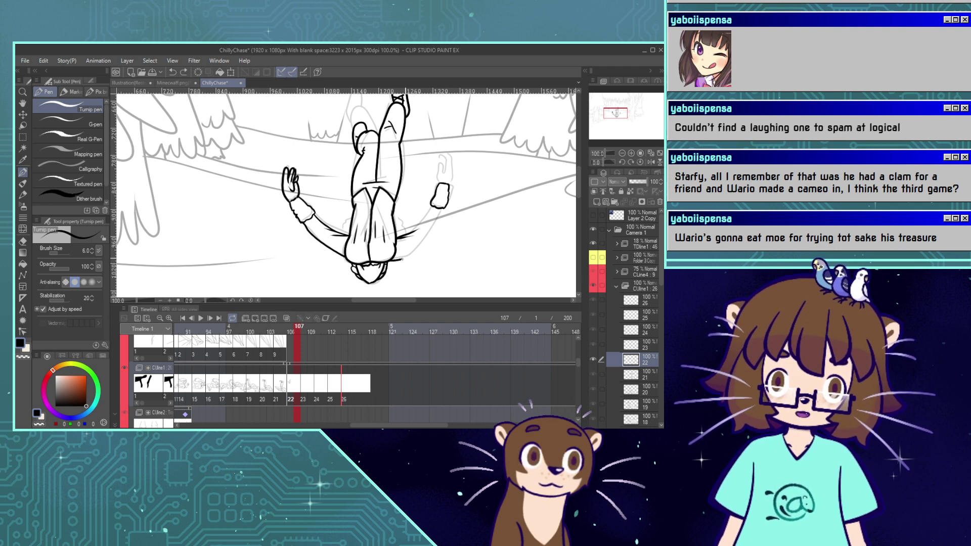
mouse_move(390, 261)
left_mouse_down()
mouse_move(410, 256)
mouse_move(442, 207)
left_mouse_up()
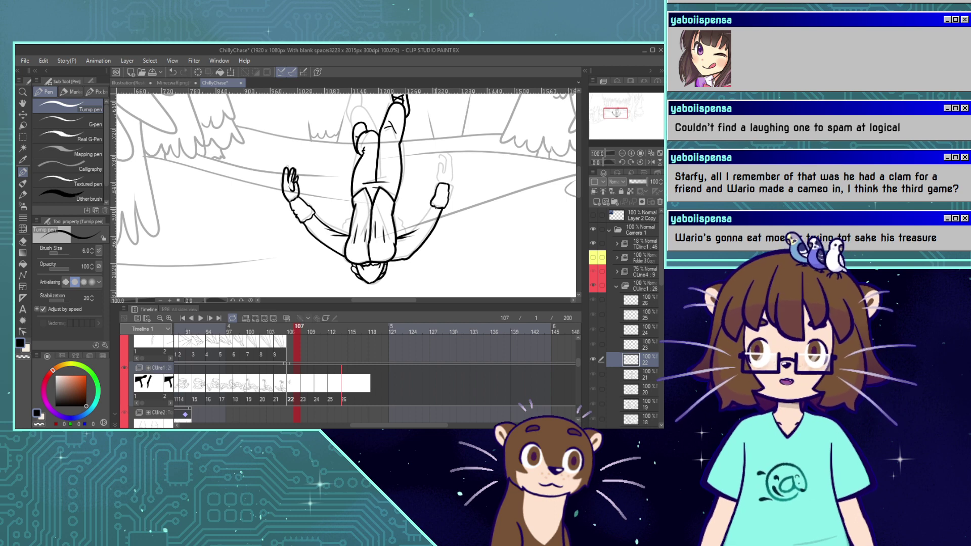
Draw the right-hand arm's inner contour up to the cuff, and add a short line beside the coat's left-hand edge.
left_click_drag(409, 231, 431, 208)
key("ctrl+z")
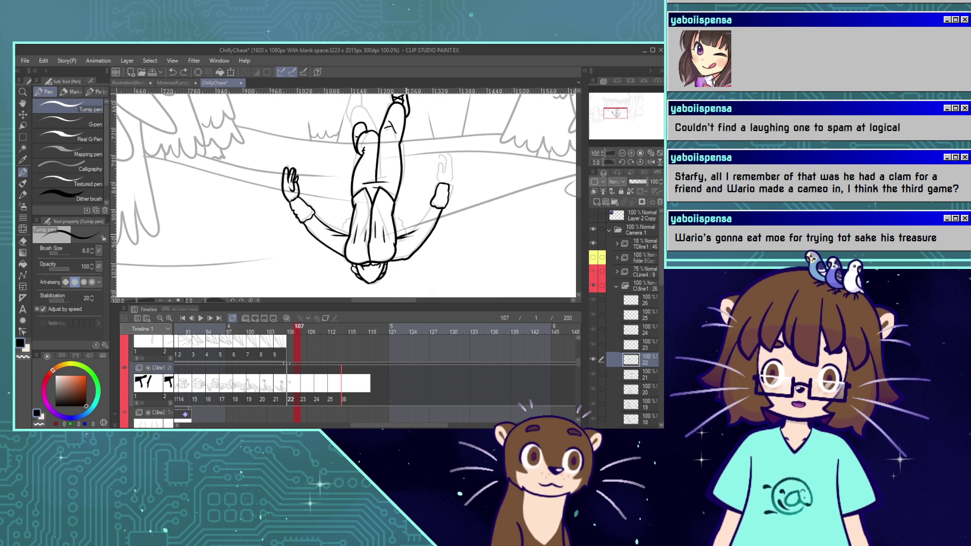
left_click_drag(407, 234, 432, 203)
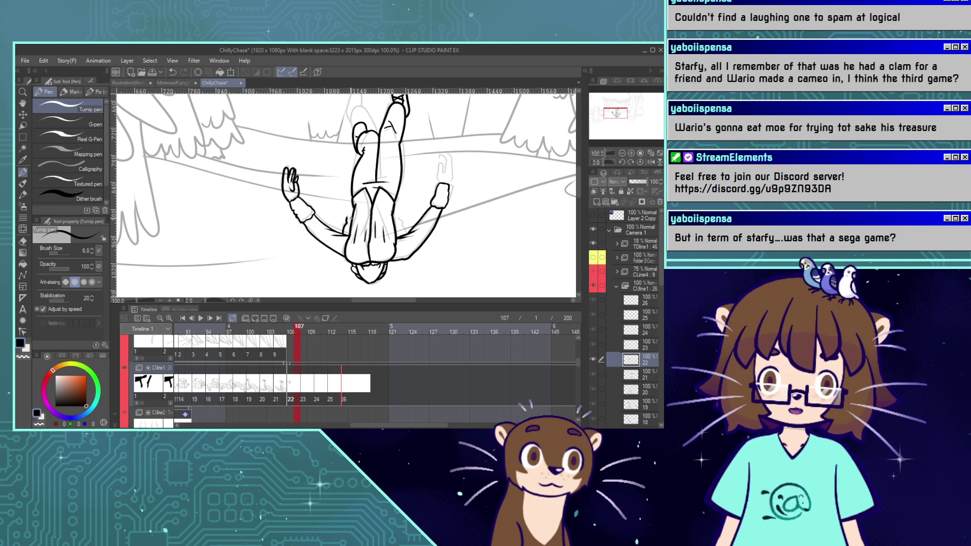
key("ctrl+z")
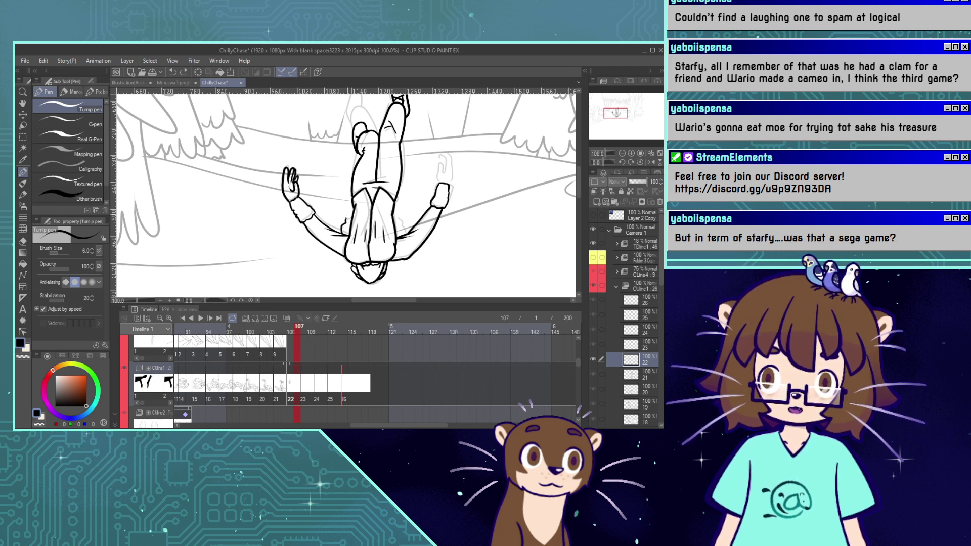
left_click_drag(346, 218, 350, 212)
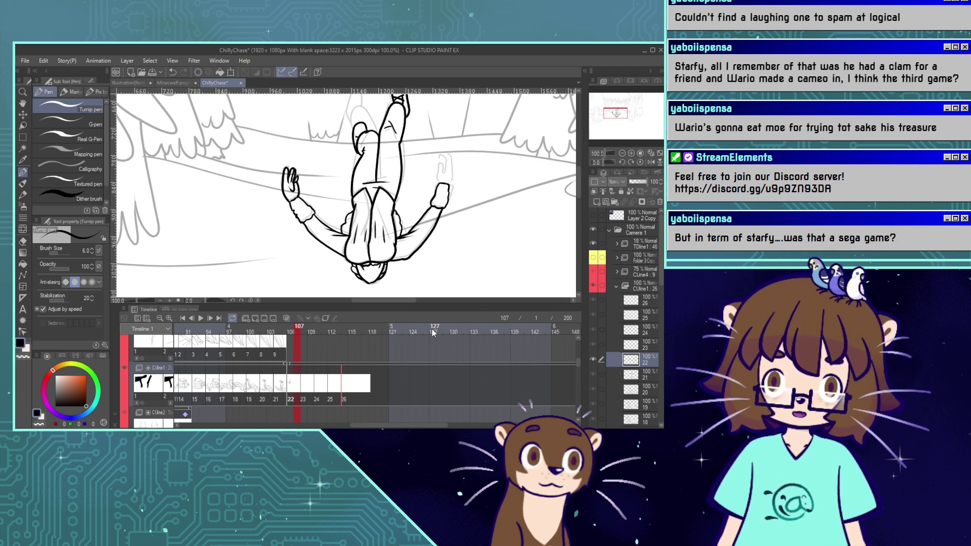
Draw the right-hand arm's open hand with its thumb and curled fingers above the cuff, redrawing rejected finger strokes.
left_click_drag(439, 182, 443, 156)
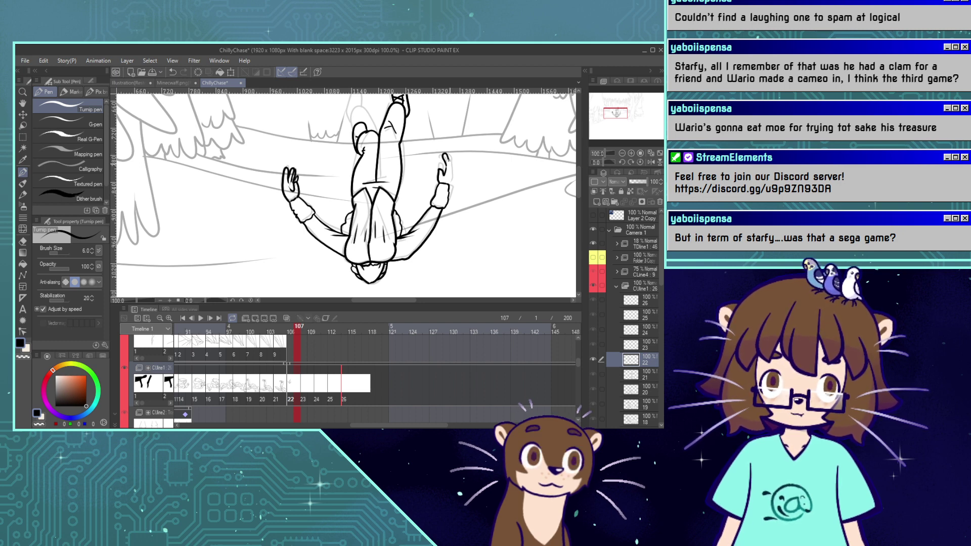
key("ctrl+z")
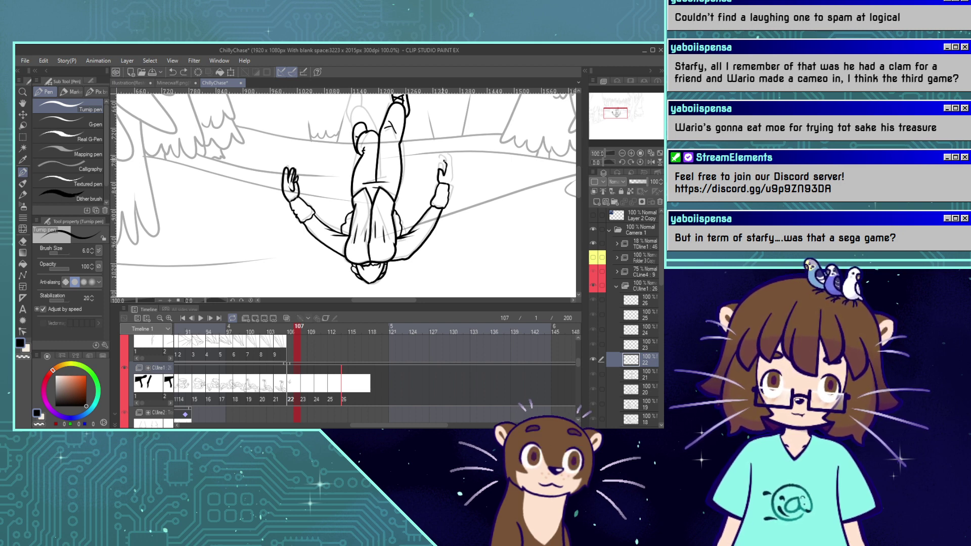
left_click_drag(443, 157, 448, 172)
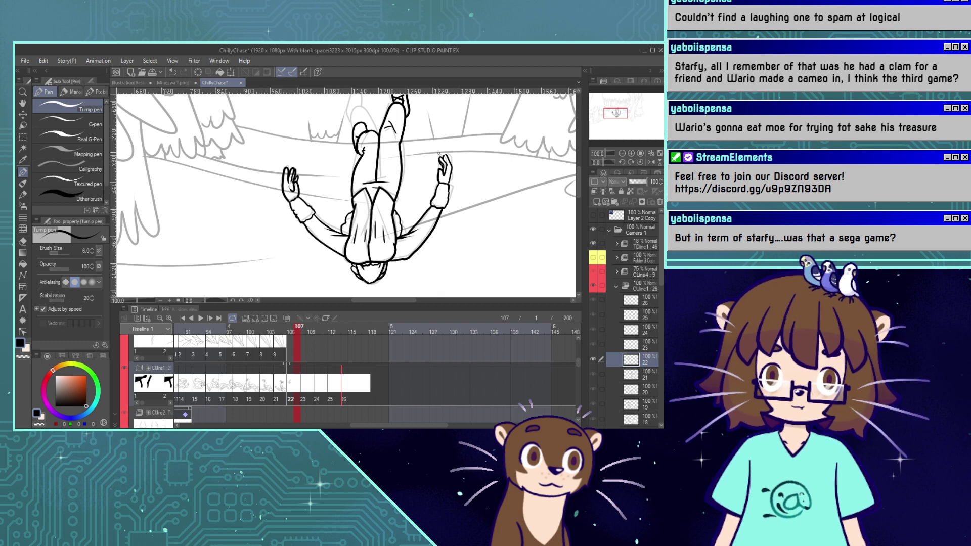
key("ctrl+z")
left_click_drag(441, 161, 443, 165)
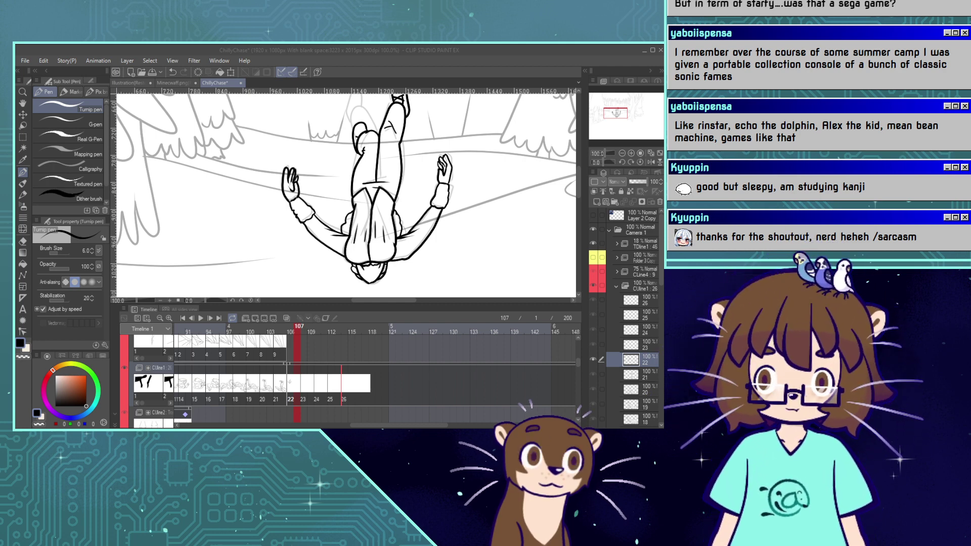
Try to nudge the fingertips of the right-hand arm's hand with Liquify at brush sizes 43.6 and 27.8, undoing the rejected push.
left_click(23, 229)
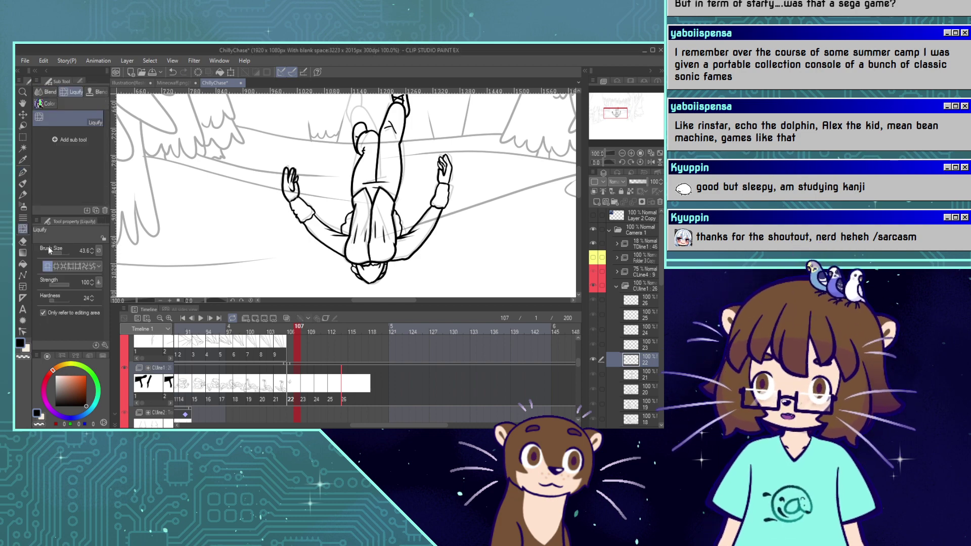
left_click(61, 253)
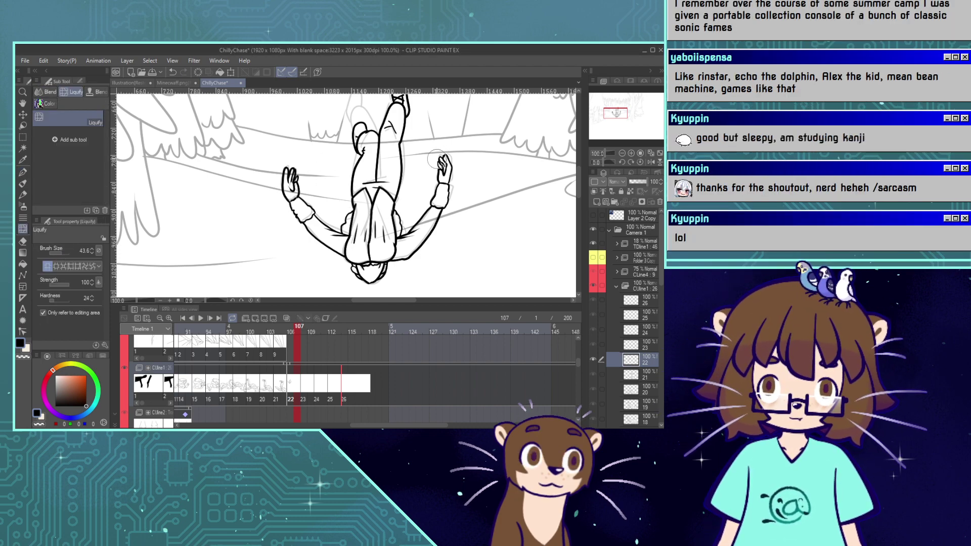
left_click_drag(436, 160, 439, 158)
key("ctrl+z")
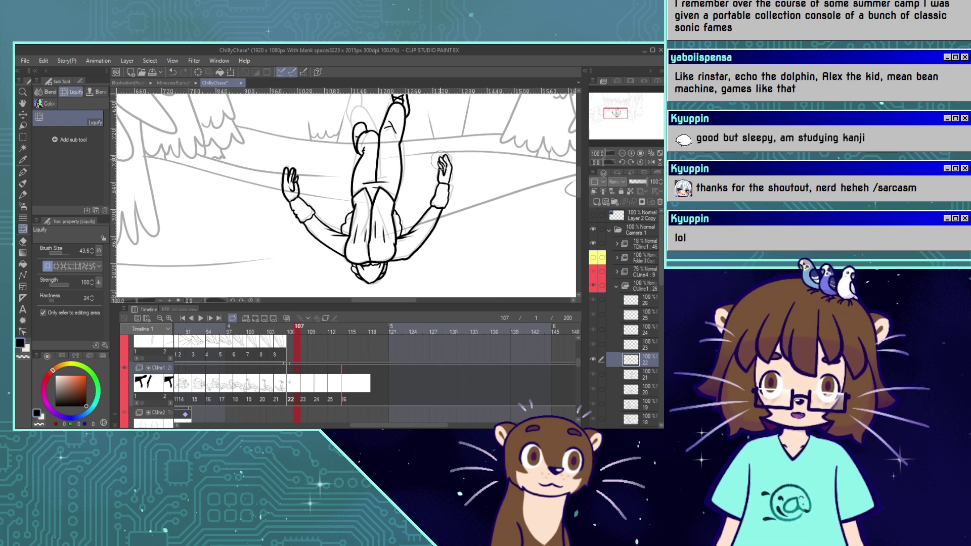
left_click(60, 251)
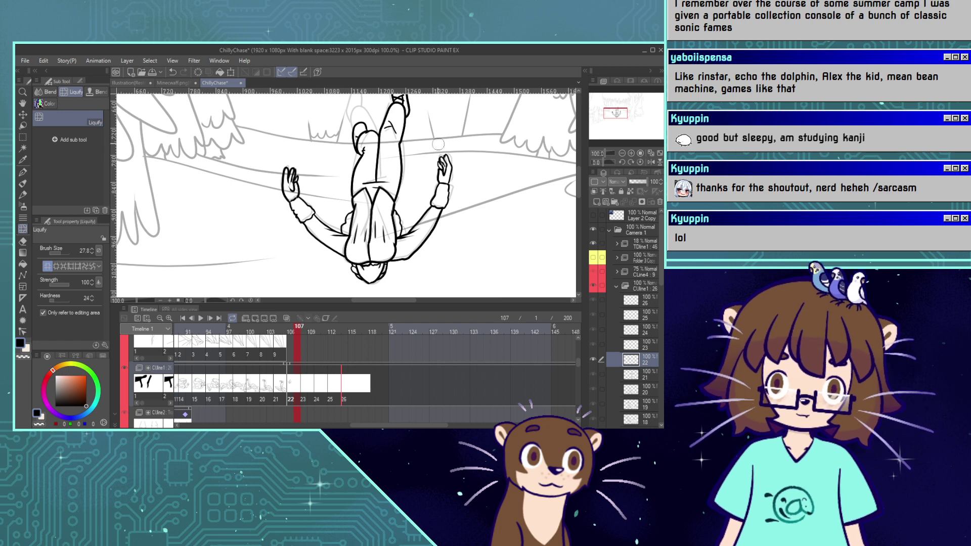
left_click(62, 254)
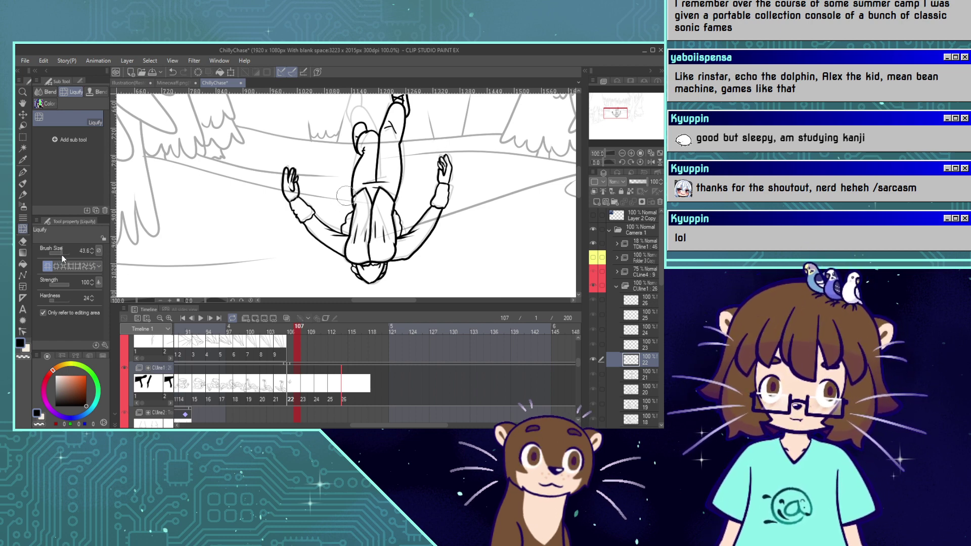
Set the Liquify brush size to 330.4 and push the left-hand arm and hand slightly inward and up.
left_click_drag(61, 254, 63, 252)
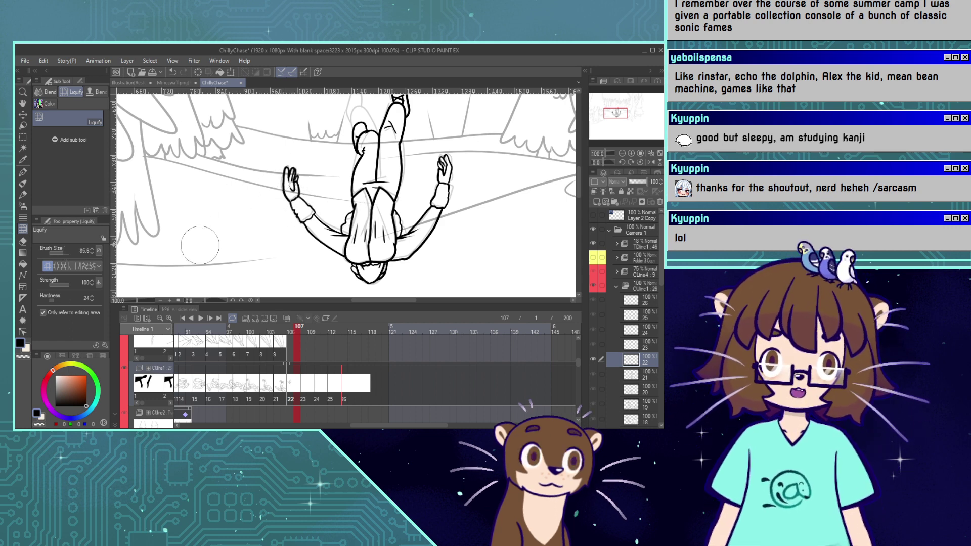
left_click(66, 251)
left_click_drag(67, 251, 65, 251)
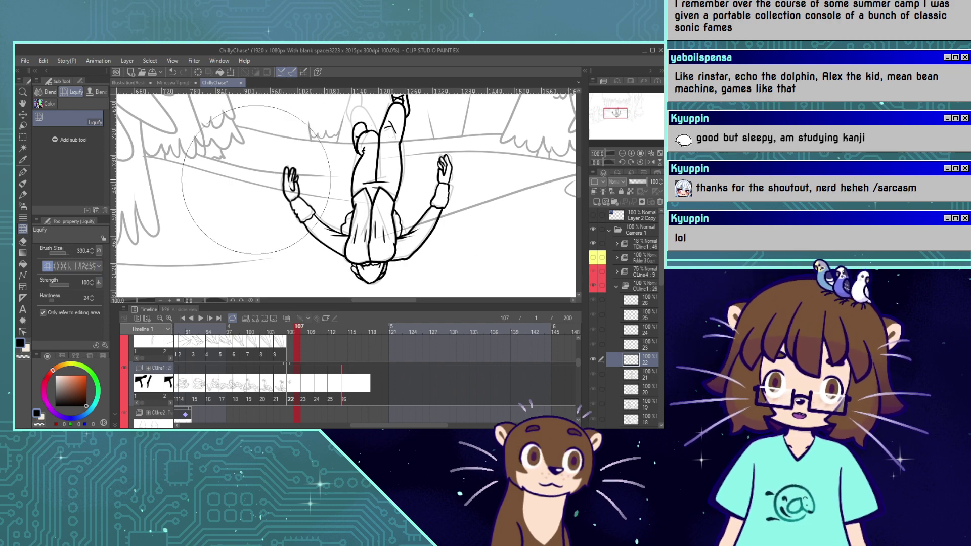
left_click_drag(255, 180, 264, 168)
Examine the whole figure and scrub between frames 106 and 130 to compare cel 22's line art with the rough poses.
left_click(622, 152)
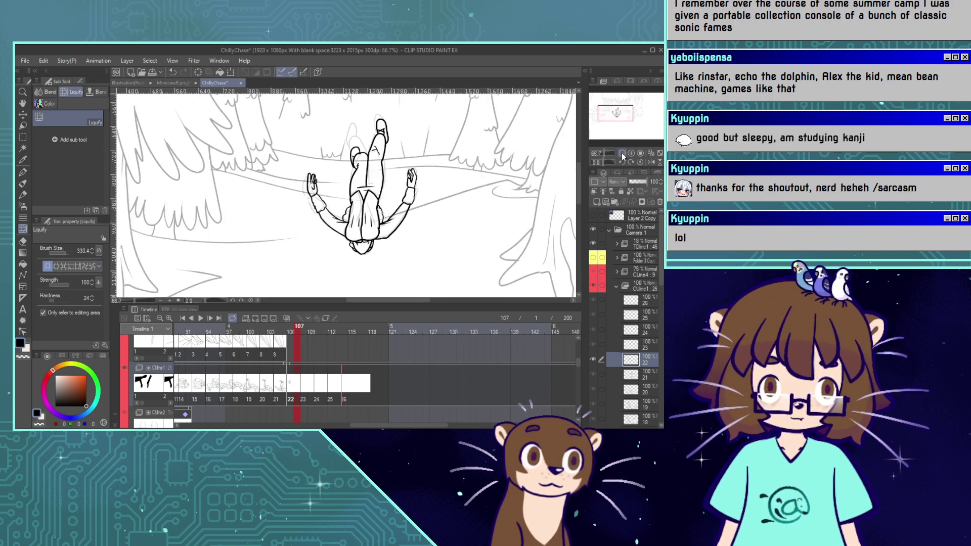
left_click(622, 153)
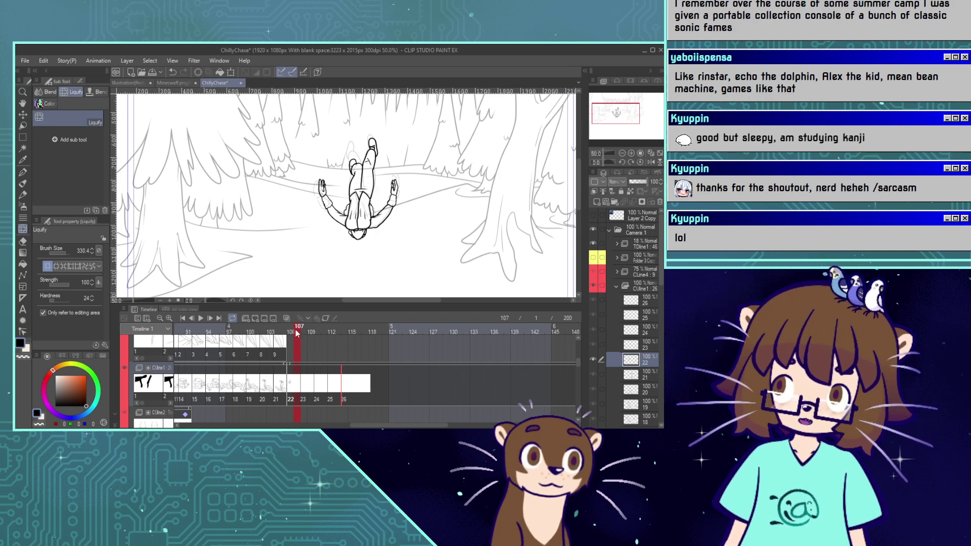
mouse_move(298, 334)
left_mouse_down()
mouse_move(285, 338)
mouse_move(366, 351)
mouse_move(503, 334)
mouse_move(299, 344)
mouse_move(396, 354)
mouse_move(290, 344)
left_mouse_up()
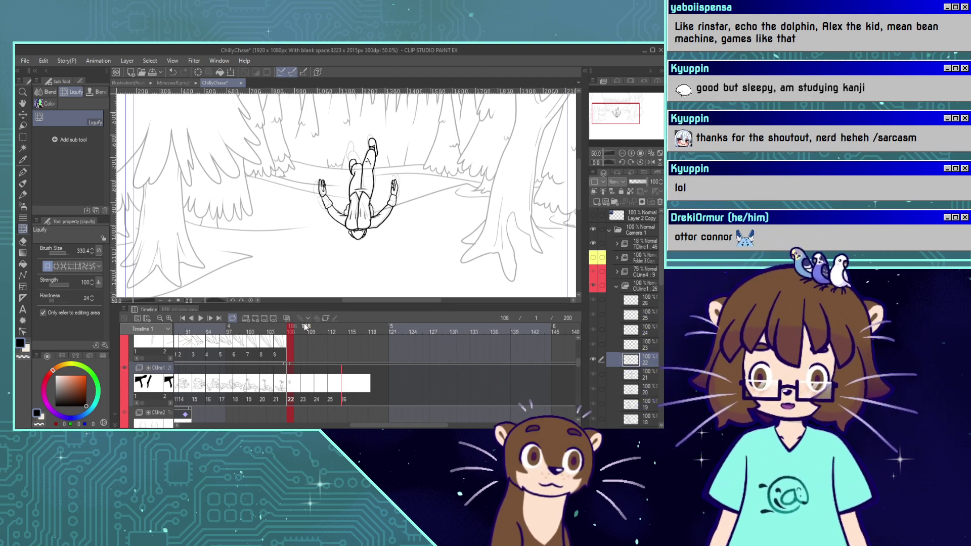
left_click_drag(304, 323, 394, 348)
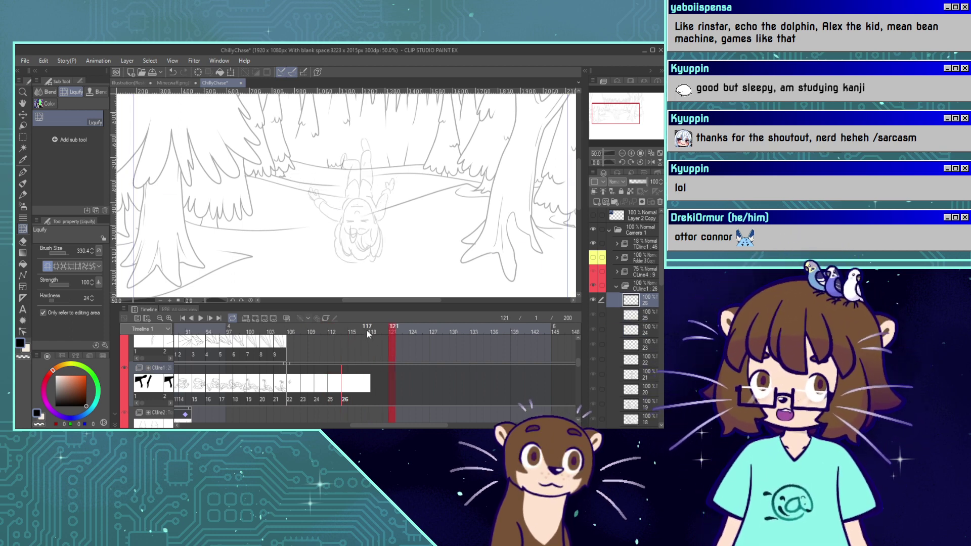
left_click(292, 385)
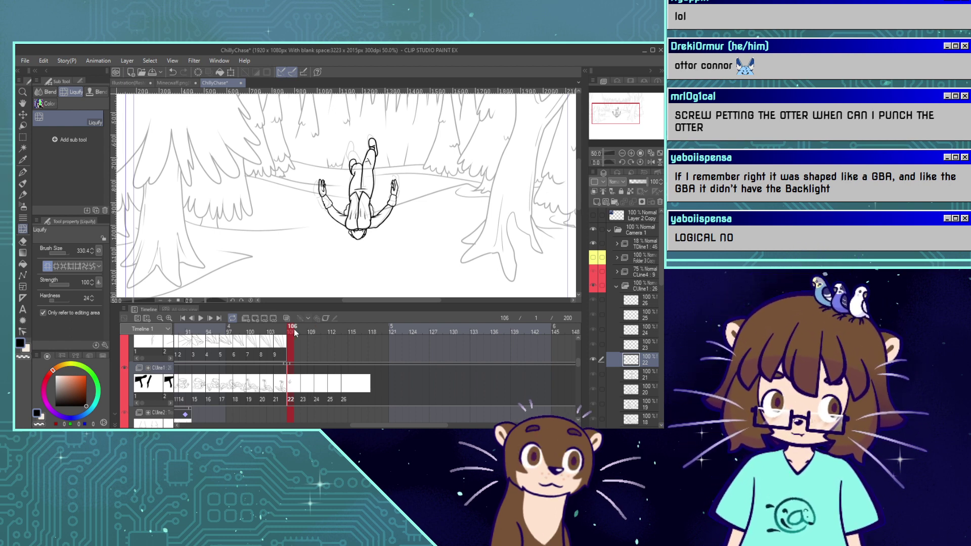
left_click(380, 359)
left_click_drag(380, 359, 362, 361)
left_click_drag(379, 371, 454, 371)
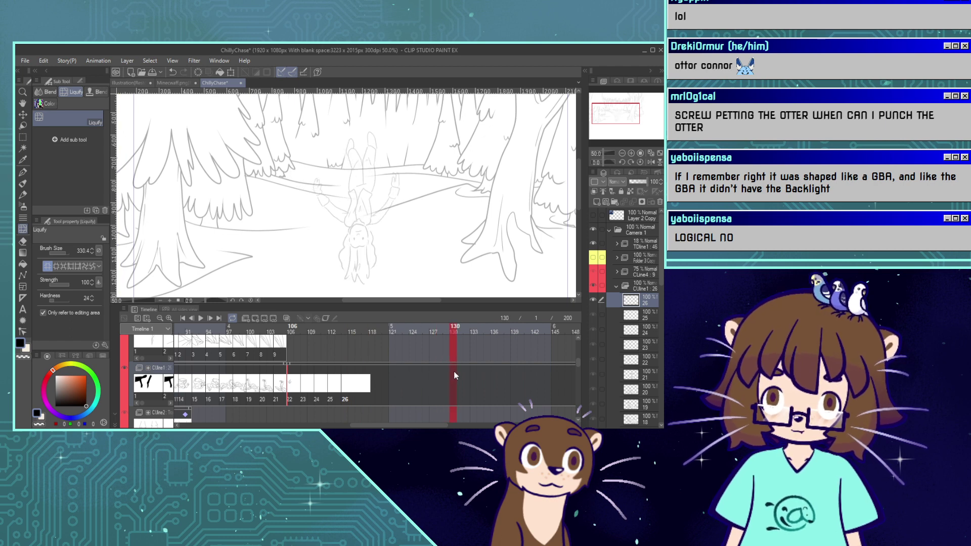
Copy cel 22 of CUline1 and paste the duplicate at frame 126.
left_click(291, 396)
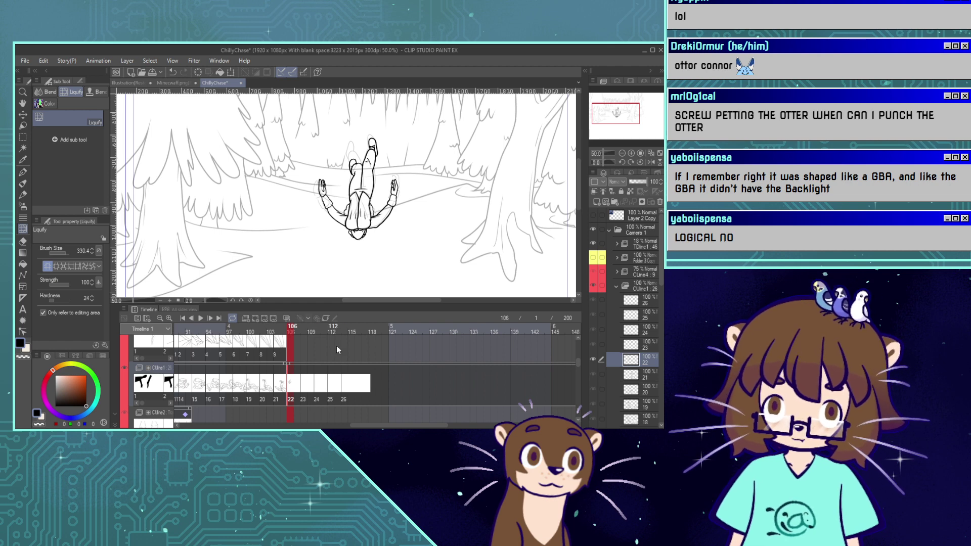
left_click(370, 329)
left_click_drag(369, 329, 429, 339)
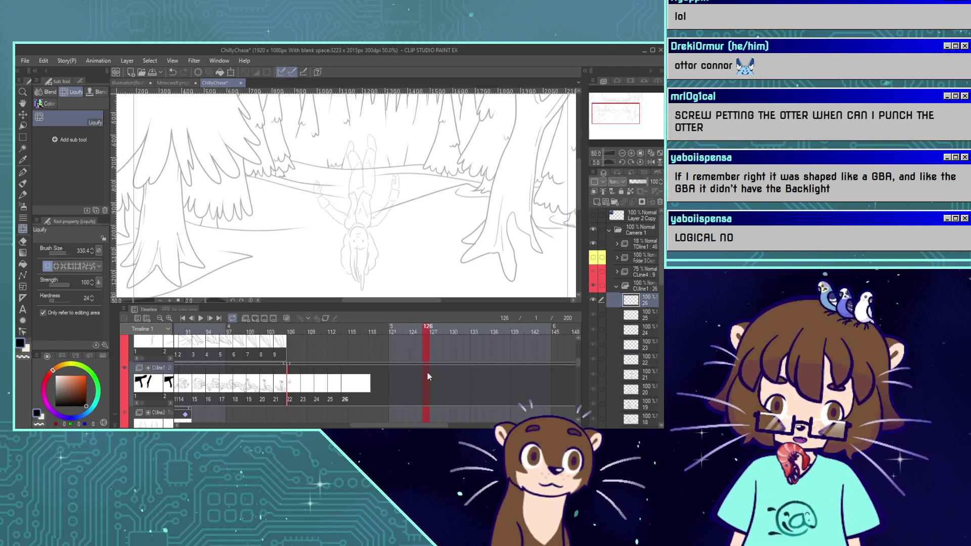
left_click(424, 393)
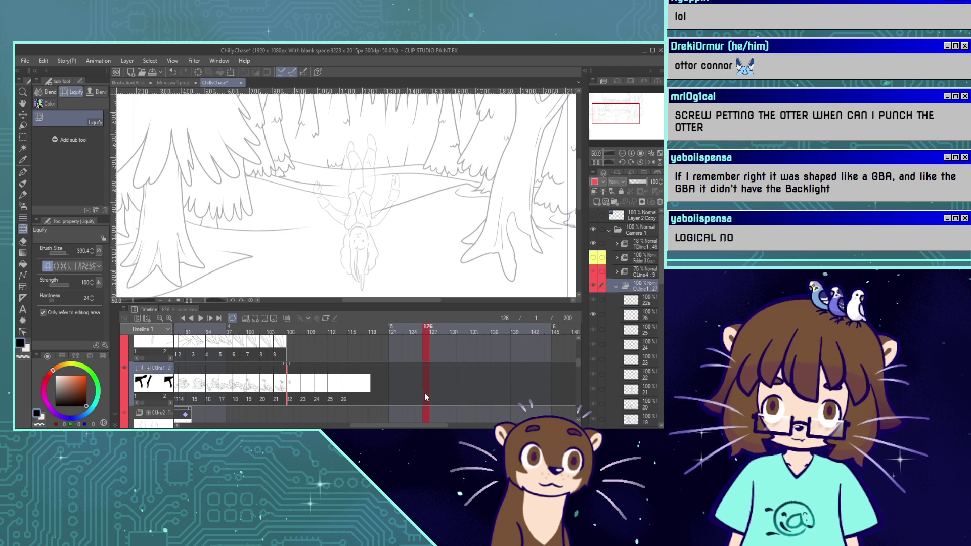
key("ctrl+v")
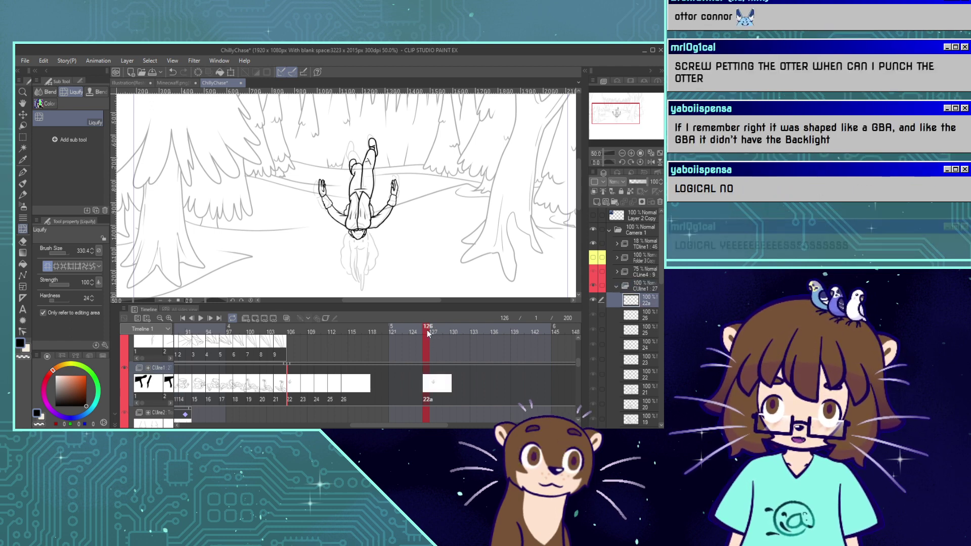
mouse_move(427, 332)
left_mouse_down()
mouse_move(418, 331)
mouse_move(428, 332)
left_mouse_up()
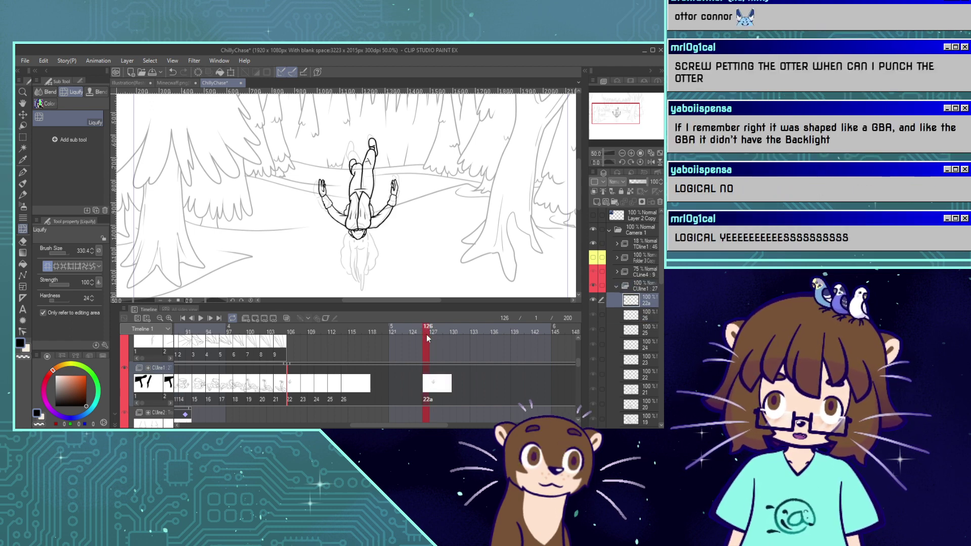
Erase the figure's whole head below the coat on the duplicated cel with the Hard eraser at size 43.6.
left_click(631, 157)
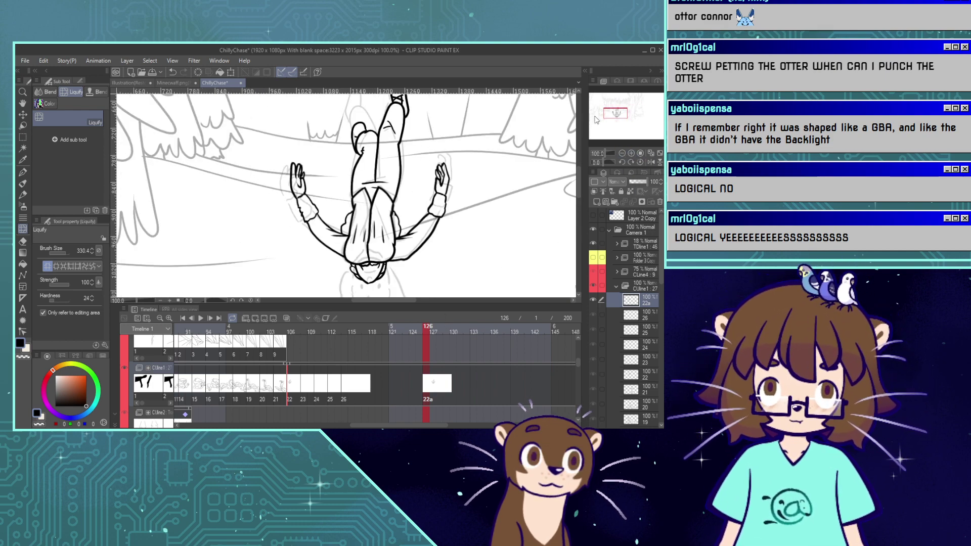
left_click_drag(615, 110, 620, 115)
key("e")
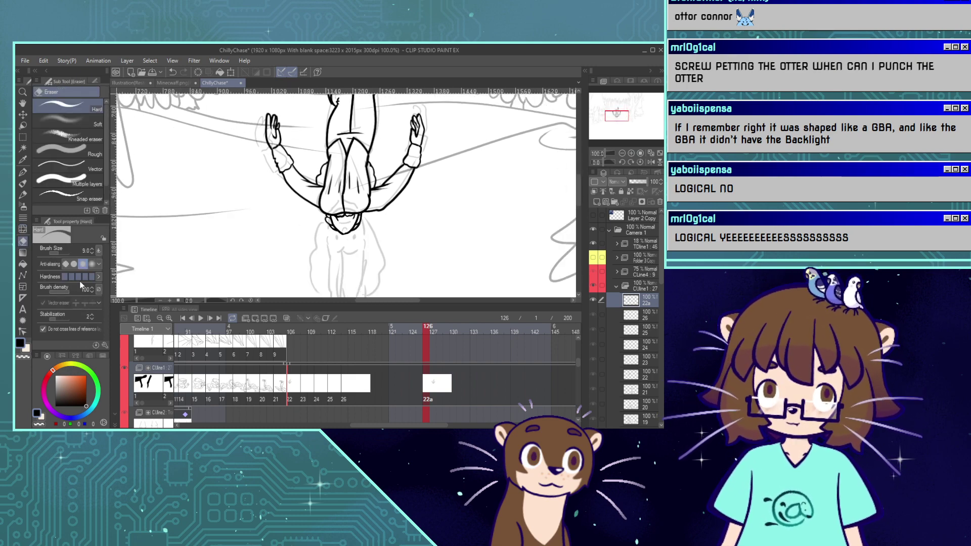
left_click_drag(69, 255, 61, 254)
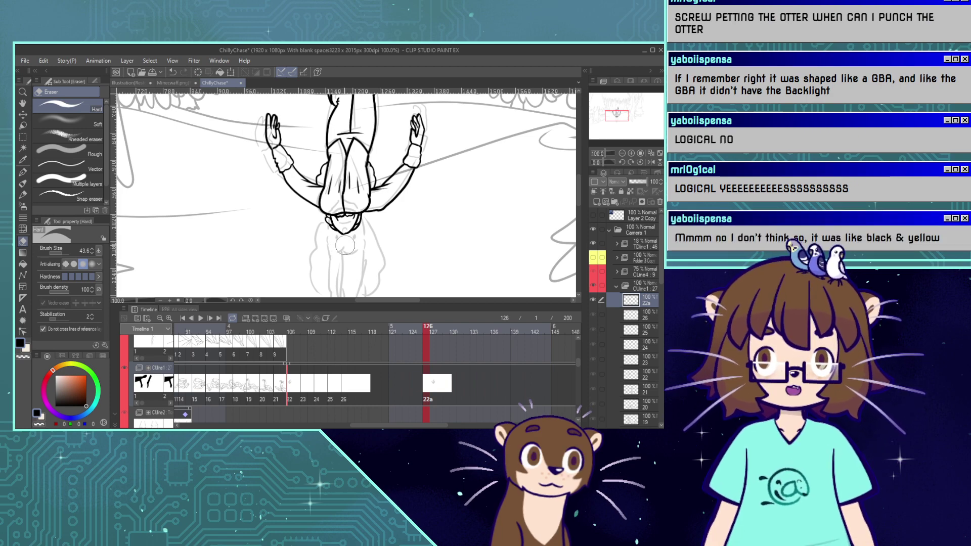
mouse_move(345, 242)
left_mouse_down()
mouse_move(325, 224)
mouse_move(336, 226)
left_mouse_up()
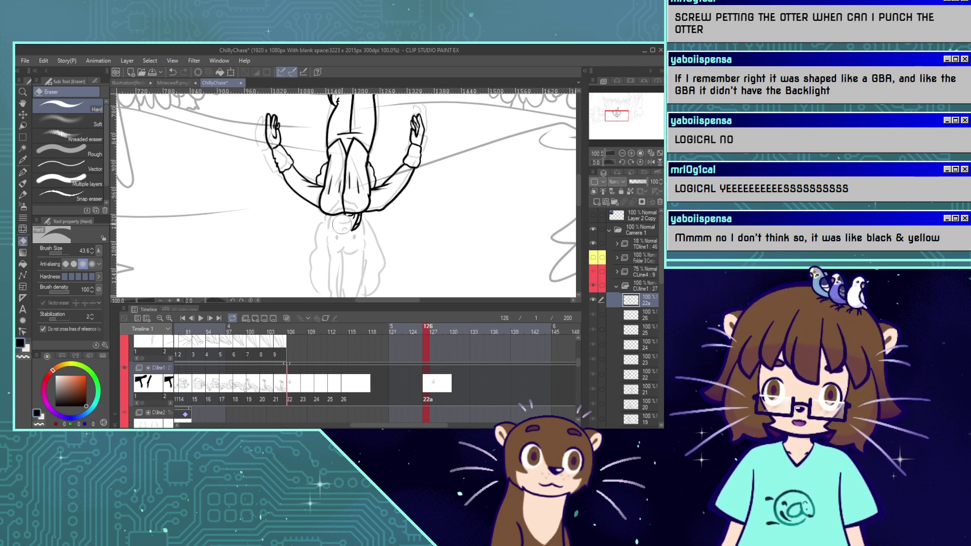
left_click_drag(348, 224, 365, 223)
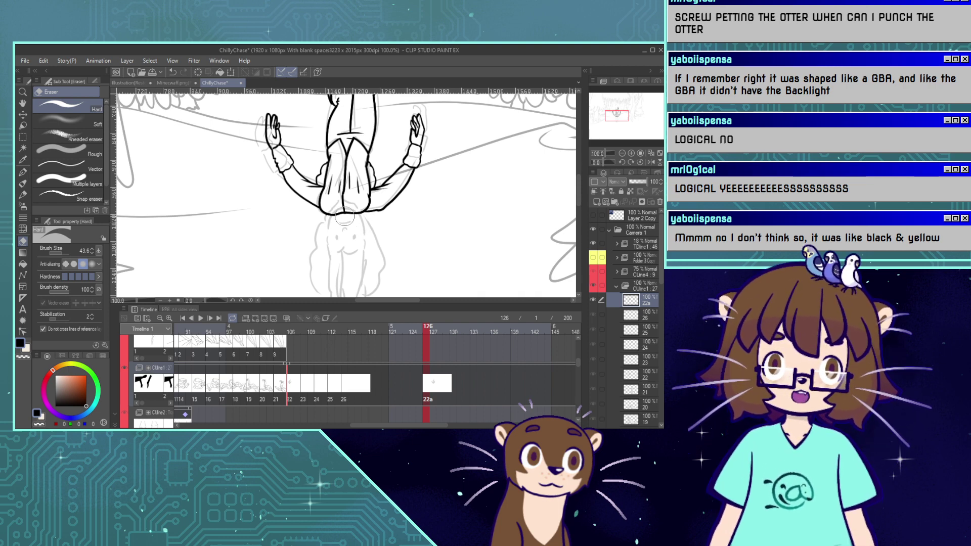
Remove the left-hand leg's bent knee and shoe, erasing with the Hard eraser at size 14.1 and clearing the remainder through a rectangular selection.
left_click_drag(62, 251, 56, 249)
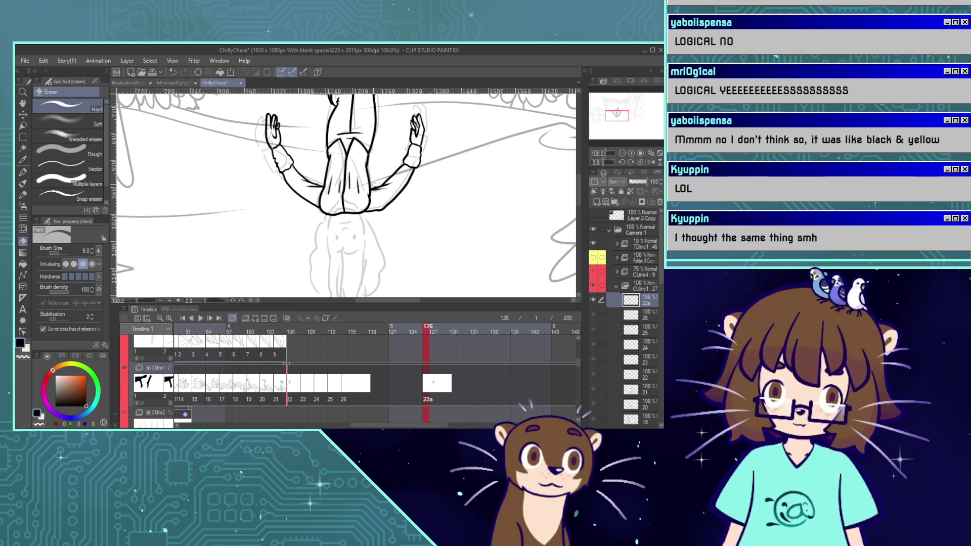
left_click_drag(616, 114, 615, 112)
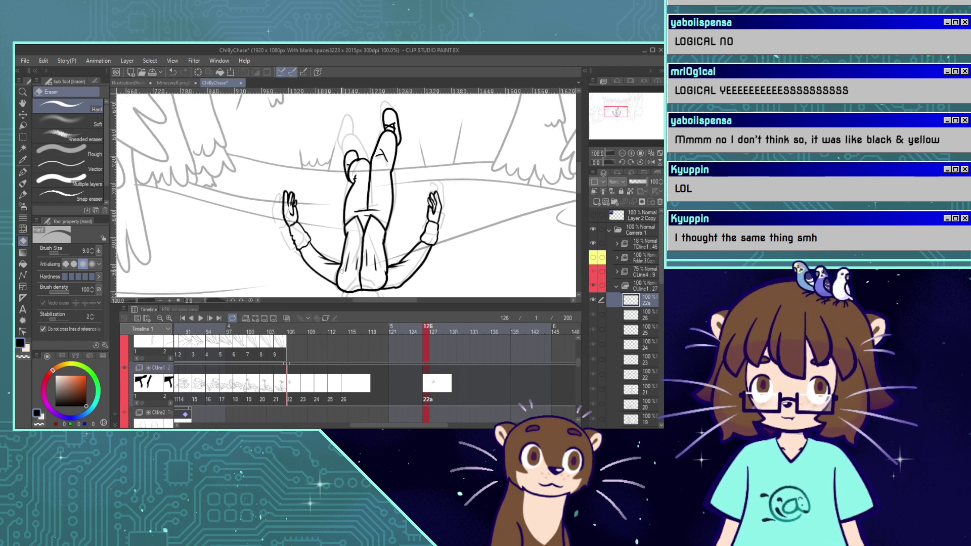
left_click(60, 253)
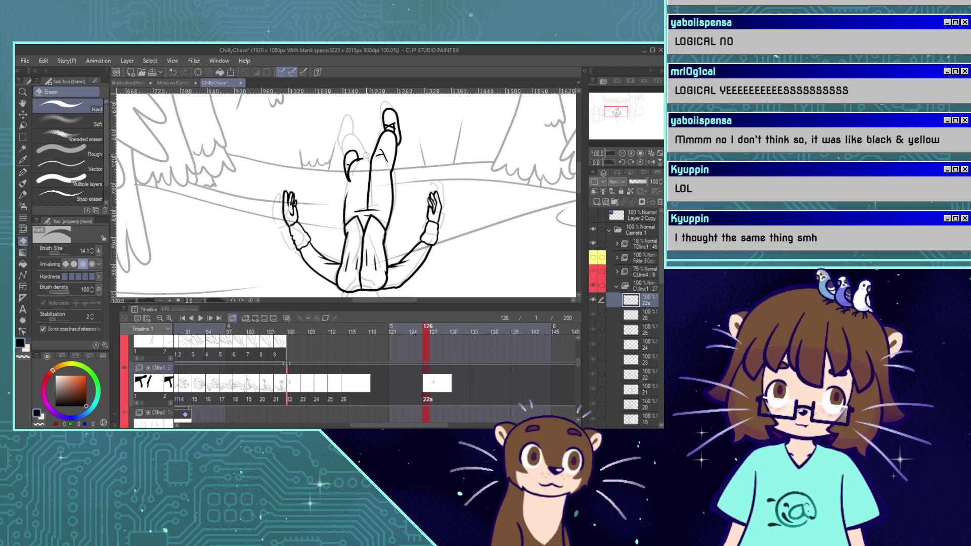
key("m")
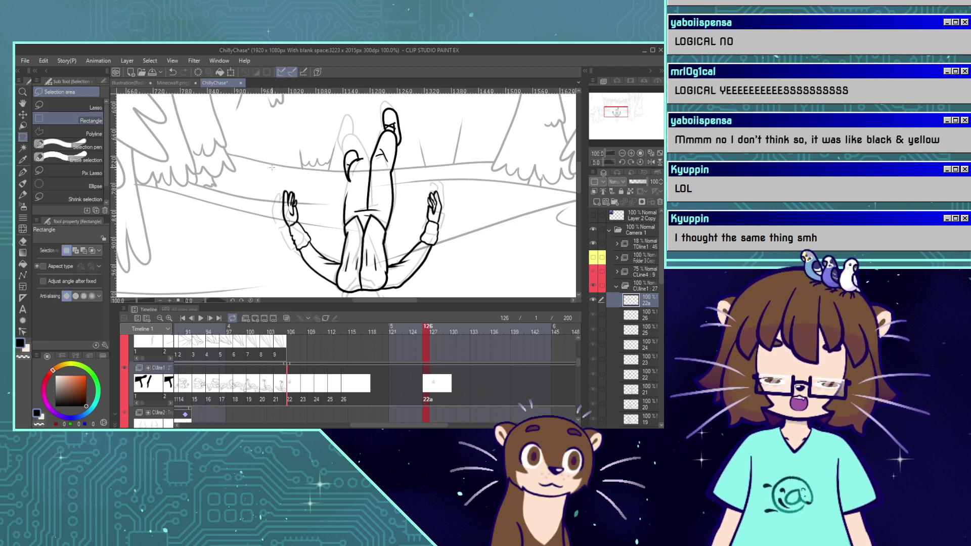
left_click_drag(364, 185, 325, 142)
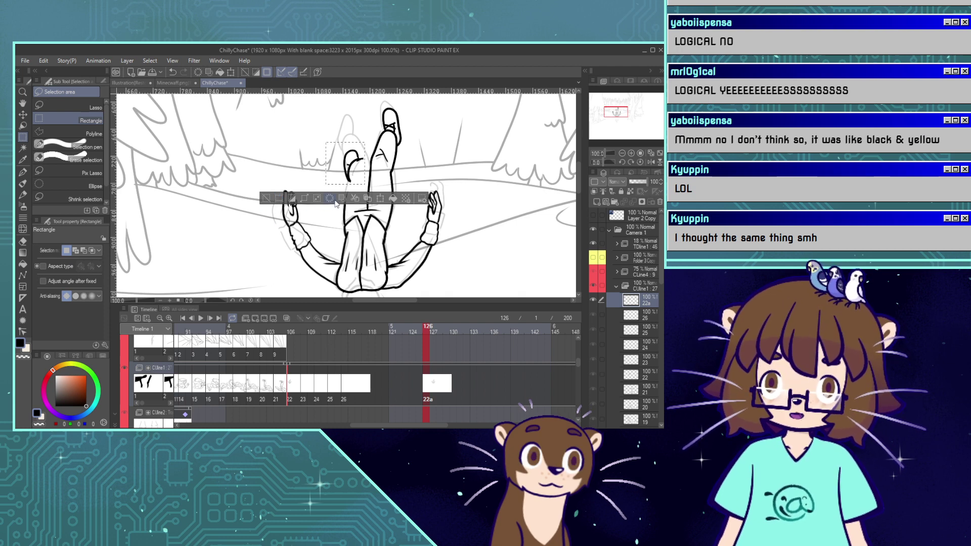
left_click(291, 201)
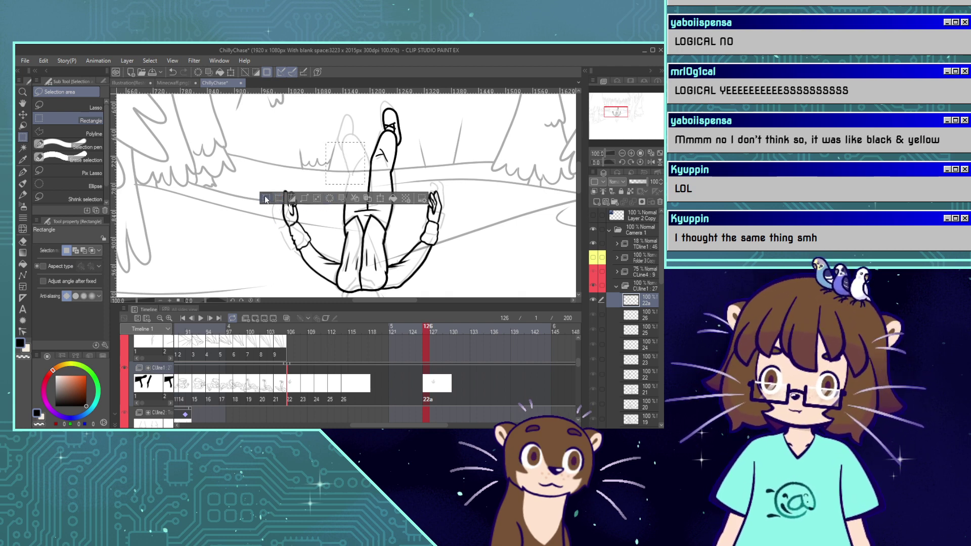
left_click(266, 198)
Draw the left-hand leg's new outer contour and rounded knee over the rough with the Turnip pen at size 6.0, redoing unsatisfactory strokes.
left_click(23, 172)
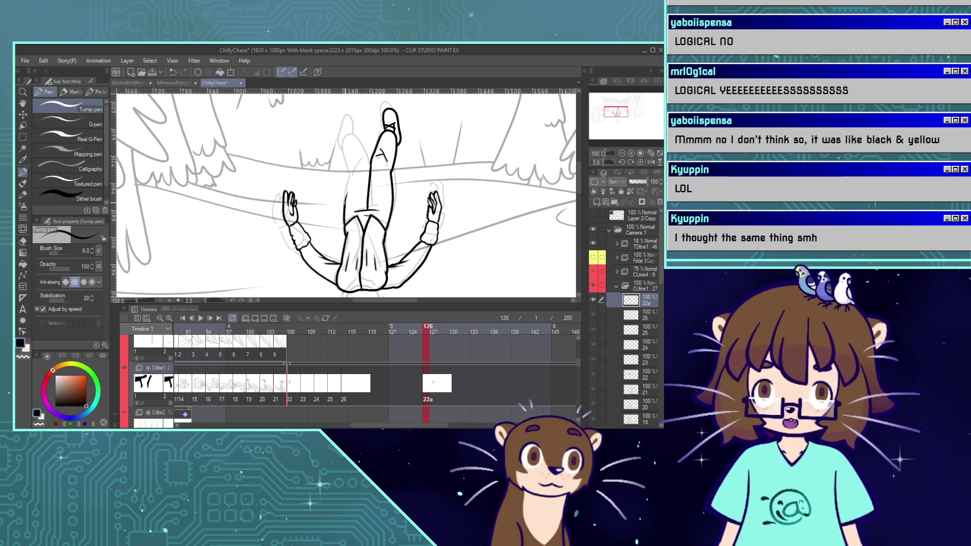
mouse_move(346, 204)
left_mouse_down()
mouse_move(353, 176)
mouse_move(348, 195)
mouse_move(350, 184)
left_mouse_up()
key("ctrl+z")
key("ctrl+z")
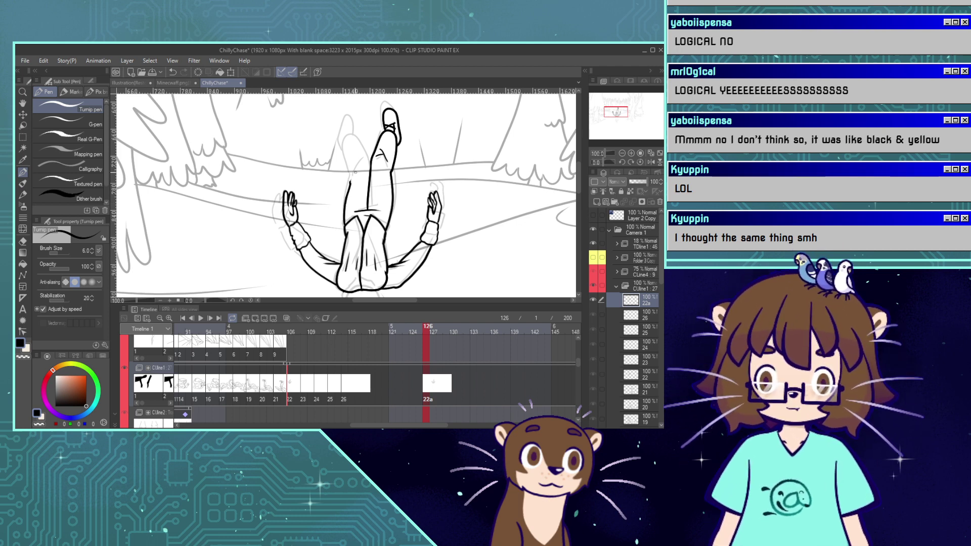
key("ctrl+z")
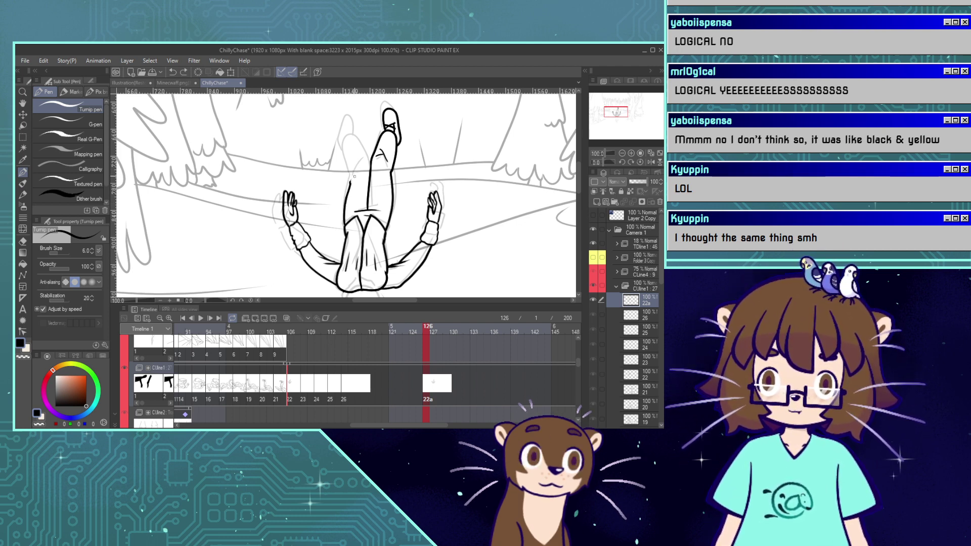
left_click_drag(354, 175, 361, 161)
key("ctrl+z")
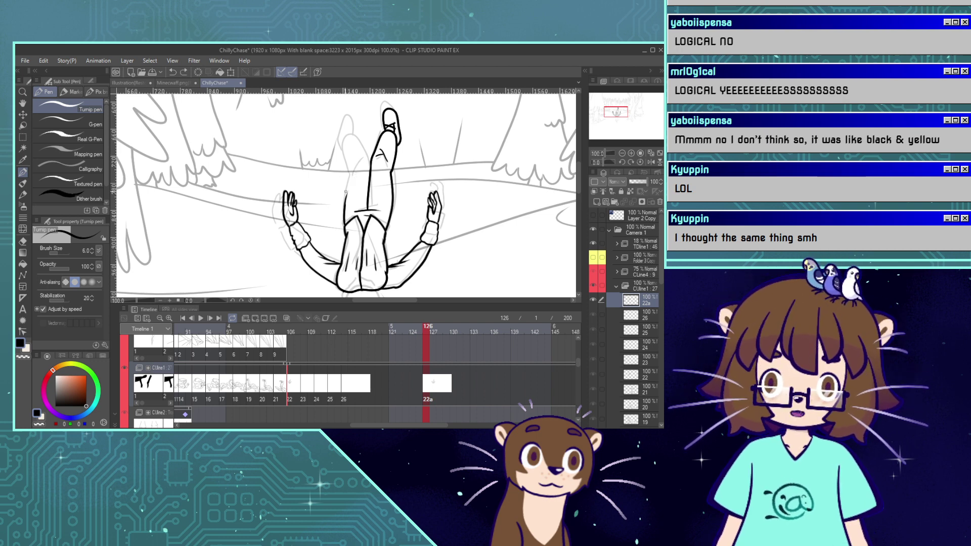
left_click_drag(345, 207, 350, 185)
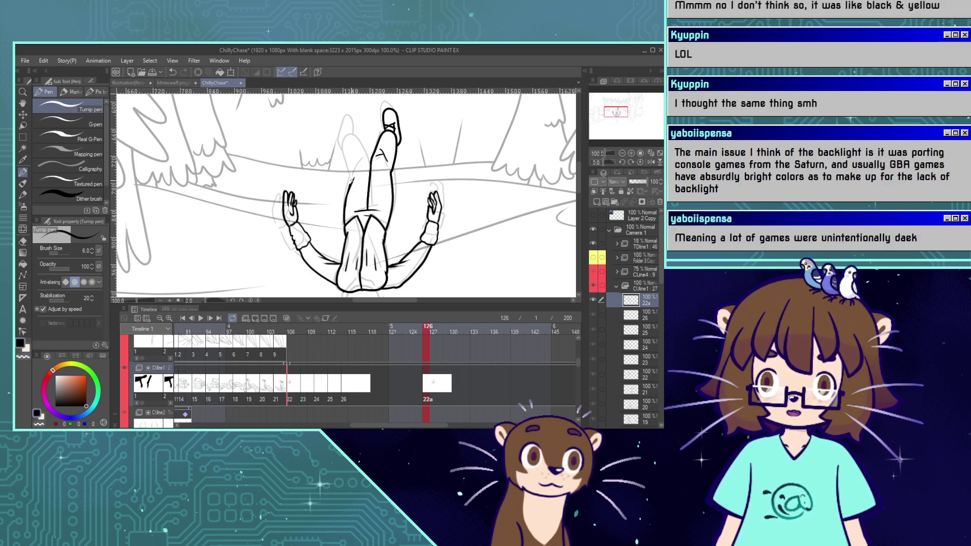
key("ctrl+z")
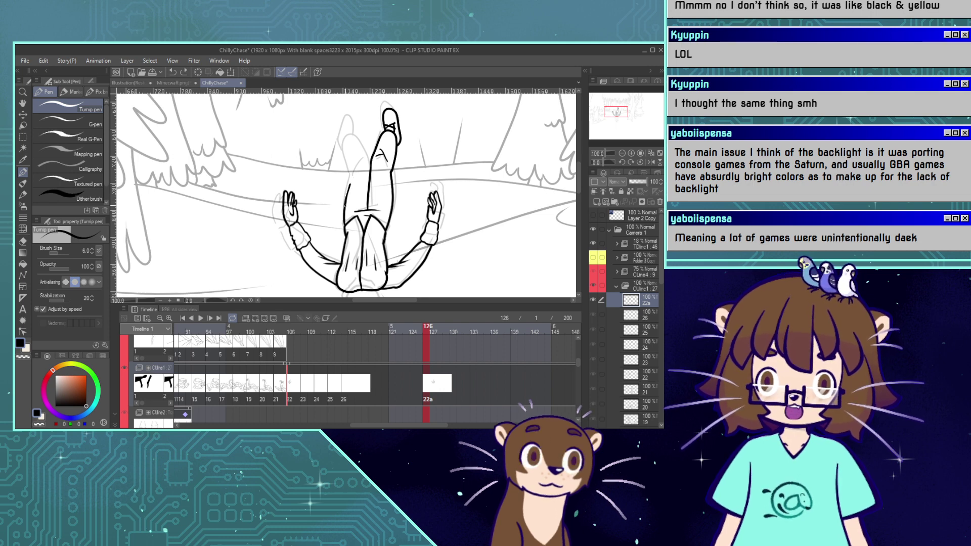
left_click_drag(348, 195, 356, 166)
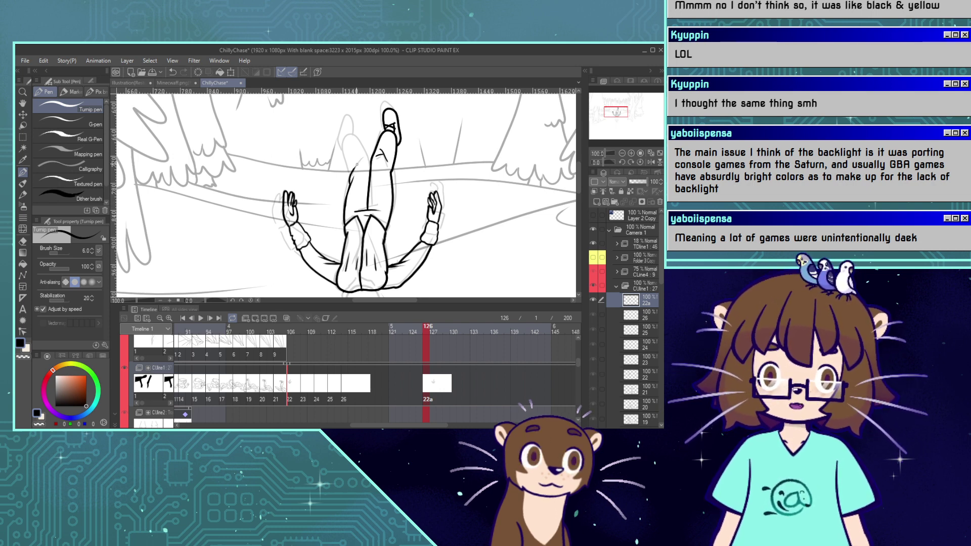
key("ctrl+z")
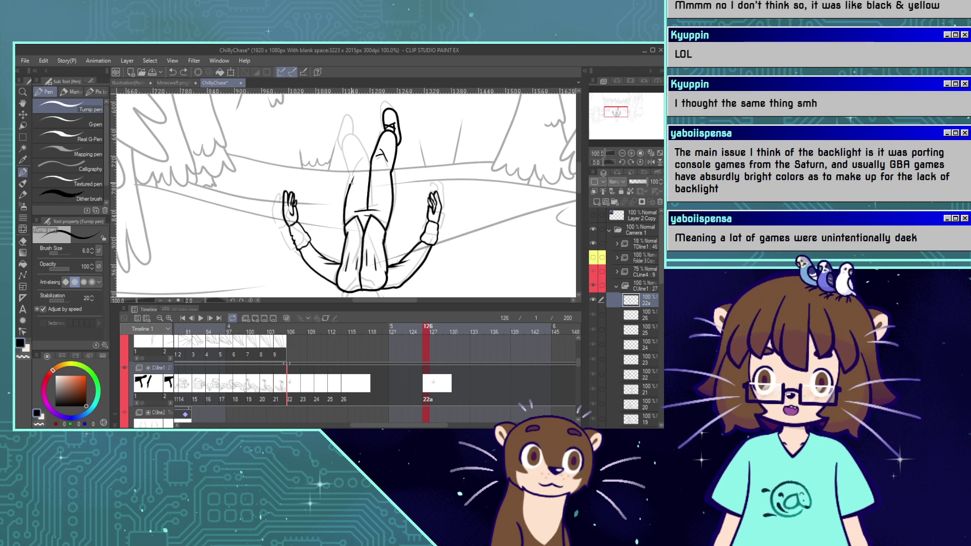
mouse_move(350, 185)
left_mouse_down()
mouse_move(372, 144)
mouse_move(351, 175)
mouse_move(357, 134)
left_mouse_up()
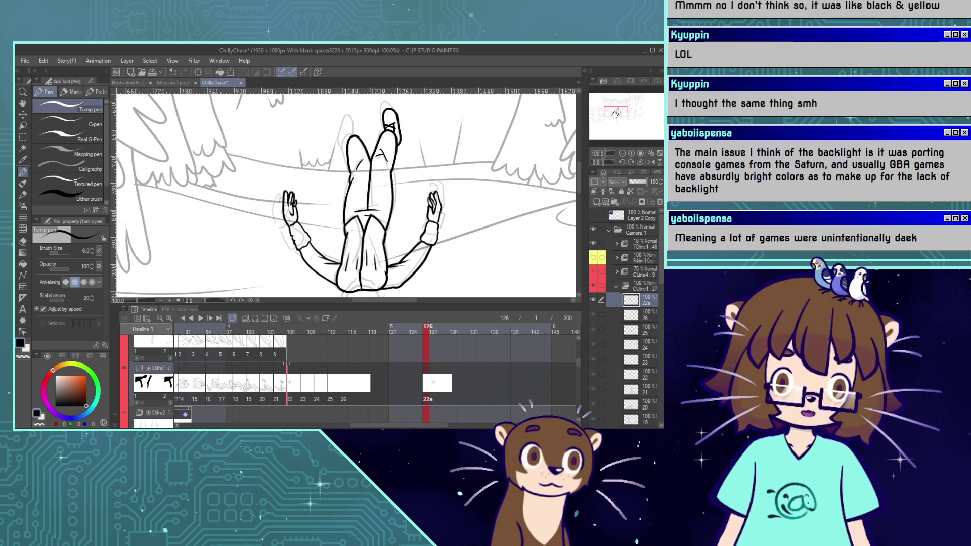
Draw the left-hand foot's shoe above the new leg, adding the inner sole line and crossed laces.
left_click_drag(616, 112, 615, 110)
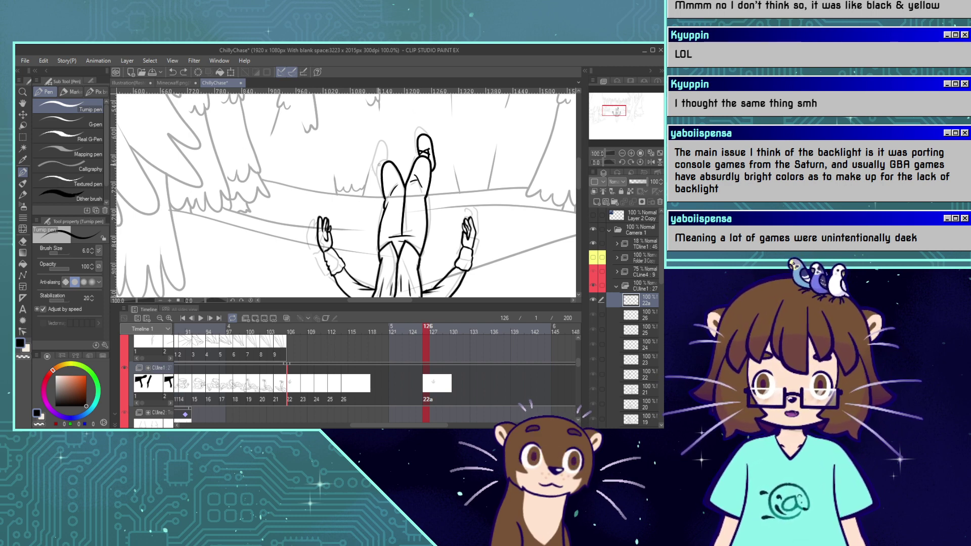
mouse_move(381, 179)
left_mouse_down()
mouse_move(378, 143)
mouse_move(390, 139)
mouse_move(394, 163)
left_mouse_up()
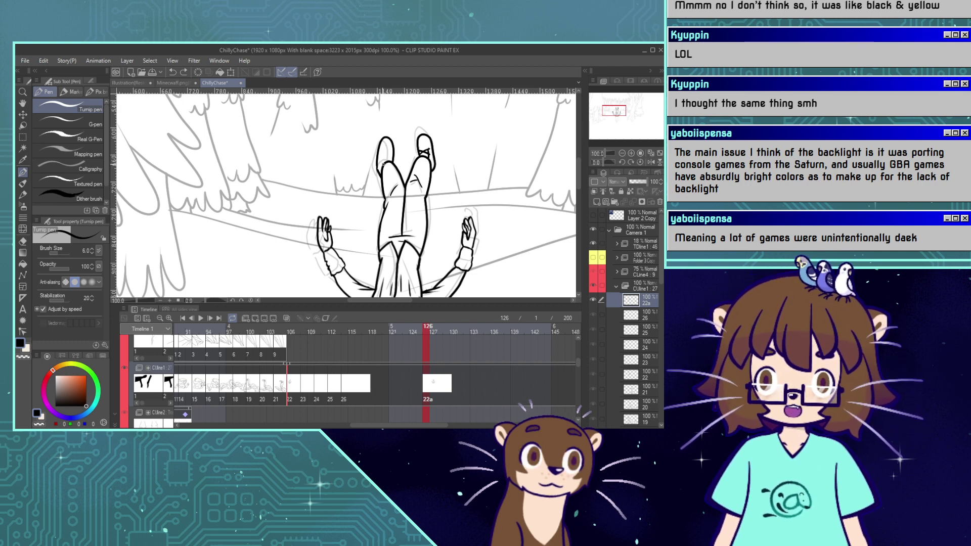
left_click_drag(383, 166, 383, 156)
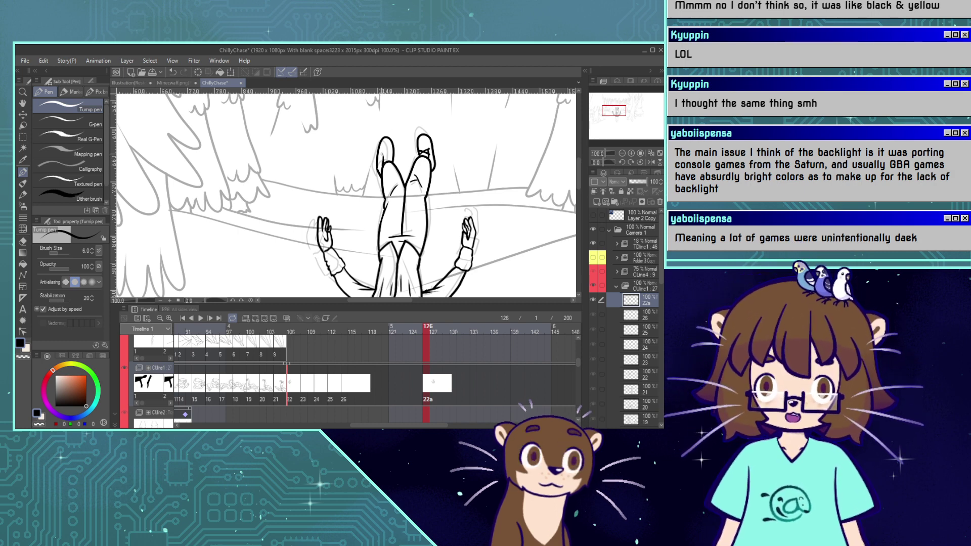
left_click_drag(383, 158, 393, 160)
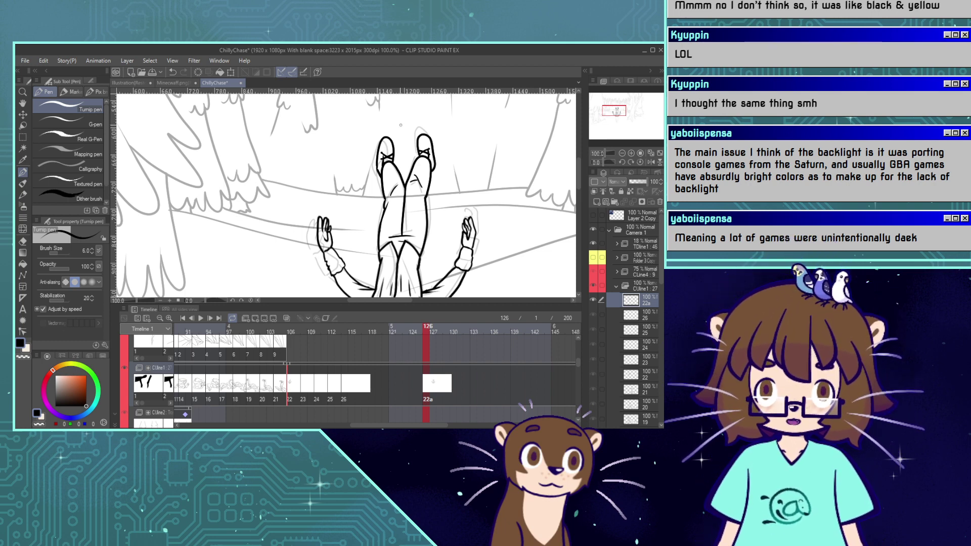
key("j")
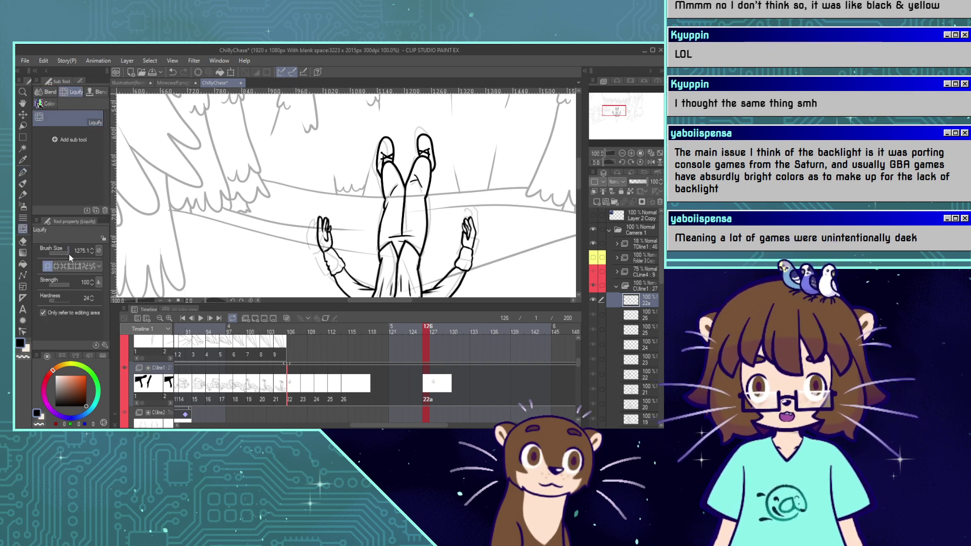
left_click(66, 251)
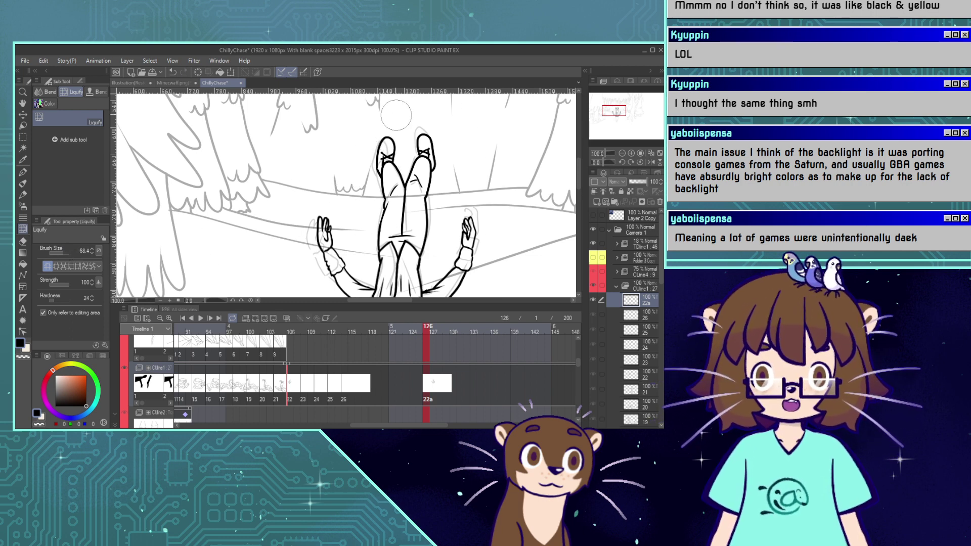
left_click(24, 172)
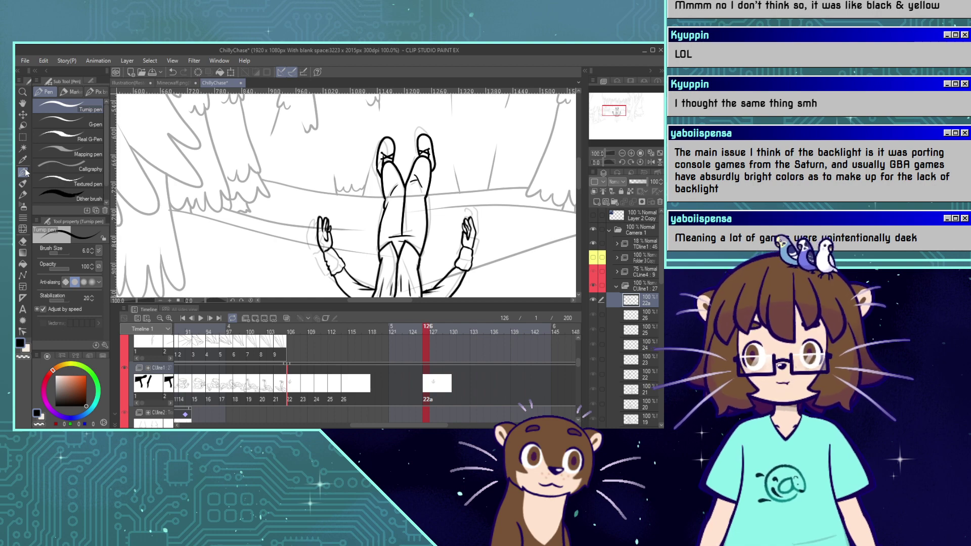
Draw both side contours of the face below the coat and the wavy outer hair contours around it.
left_click_drag(616, 106, 616, 113)
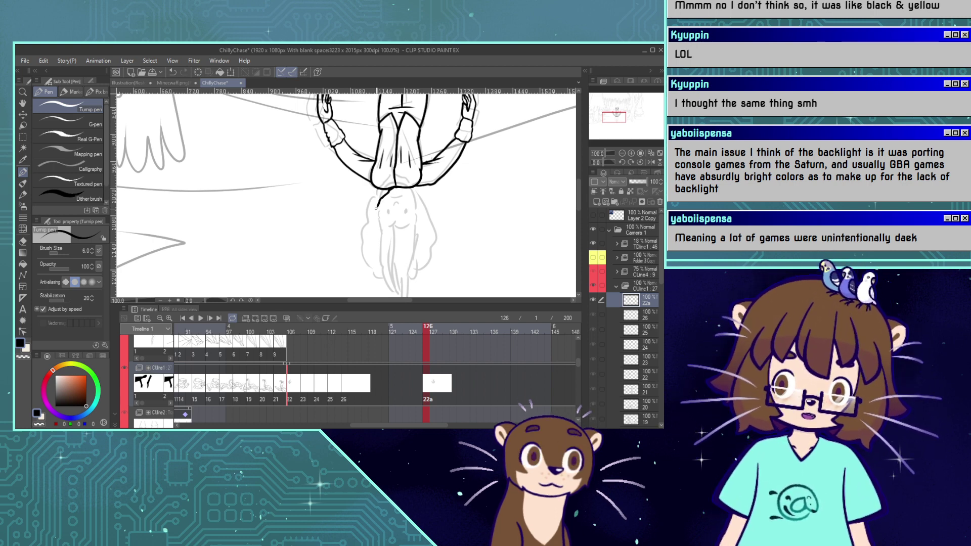
mouse_move(379, 203)
left_mouse_down()
mouse_move(375, 224)
mouse_move(384, 195)
mouse_move(413, 203)
left_mouse_up()
key("ctrl+z")
key("ctrl+z")
key("ctrl+z")
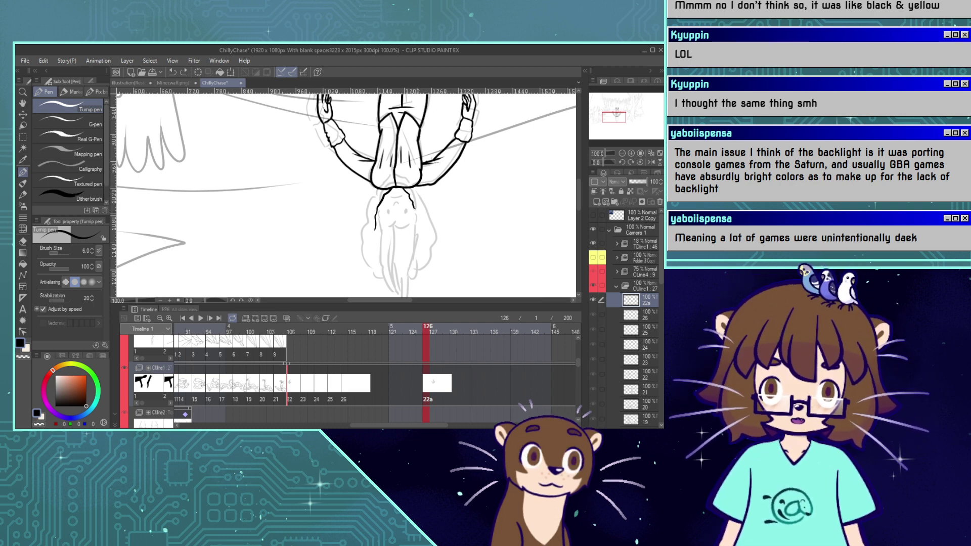
left_click_drag(413, 206, 421, 227)
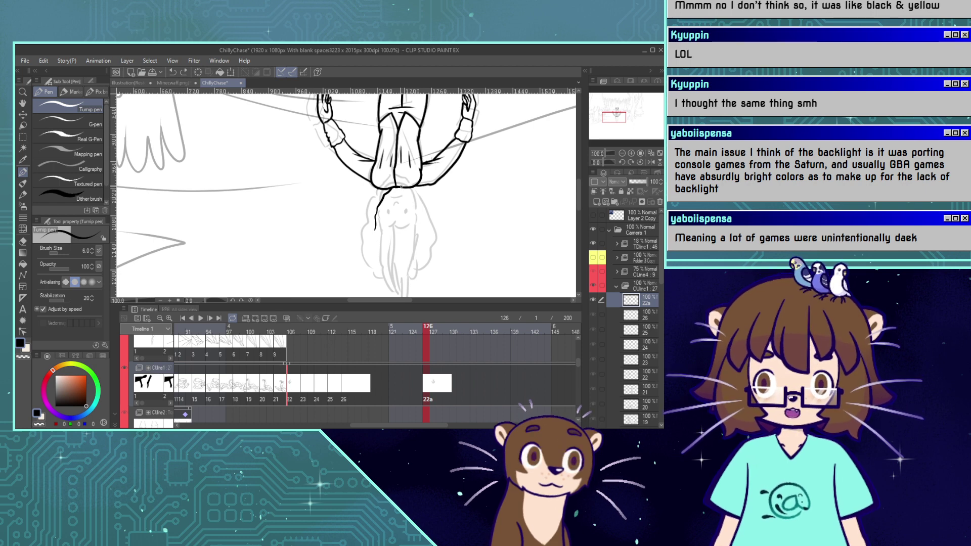
left_click_drag(401, 188, 422, 235)
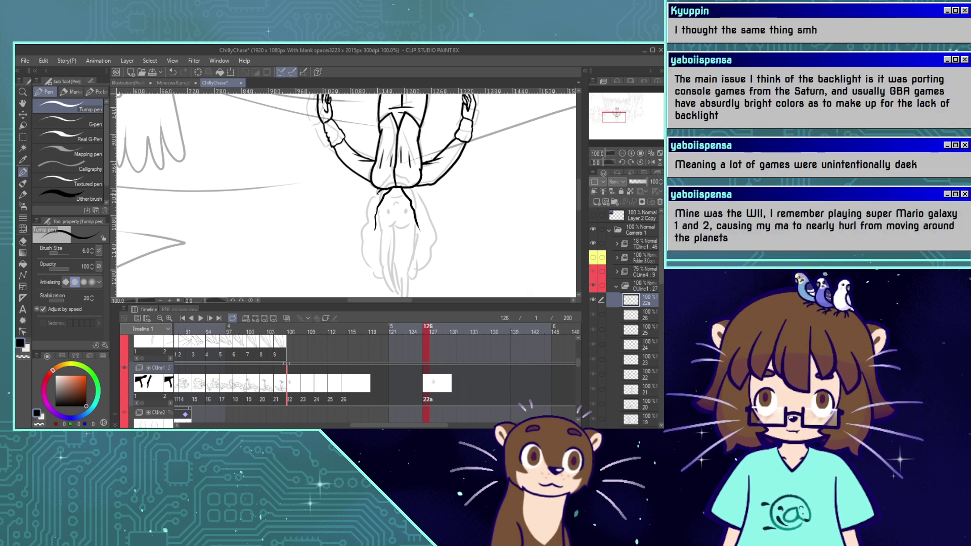
mouse_move(369, 208)
left_mouse_down()
mouse_move(357, 241)
mouse_move(380, 282)
left_mouse_up()
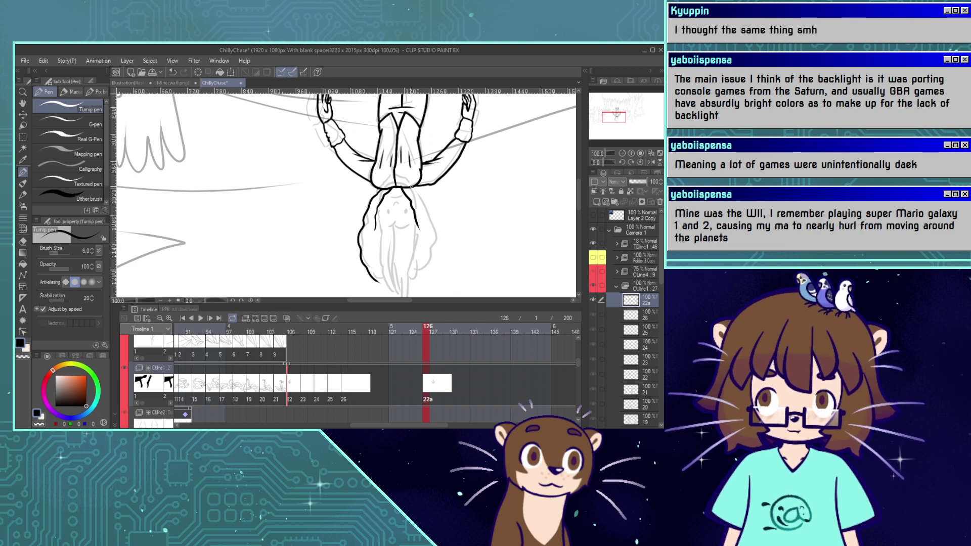
mouse_move(414, 189)
left_mouse_down()
mouse_move(431, 251)
mouse_move(427, 275)
mouse_move(412, 282)
left_mouse_up()
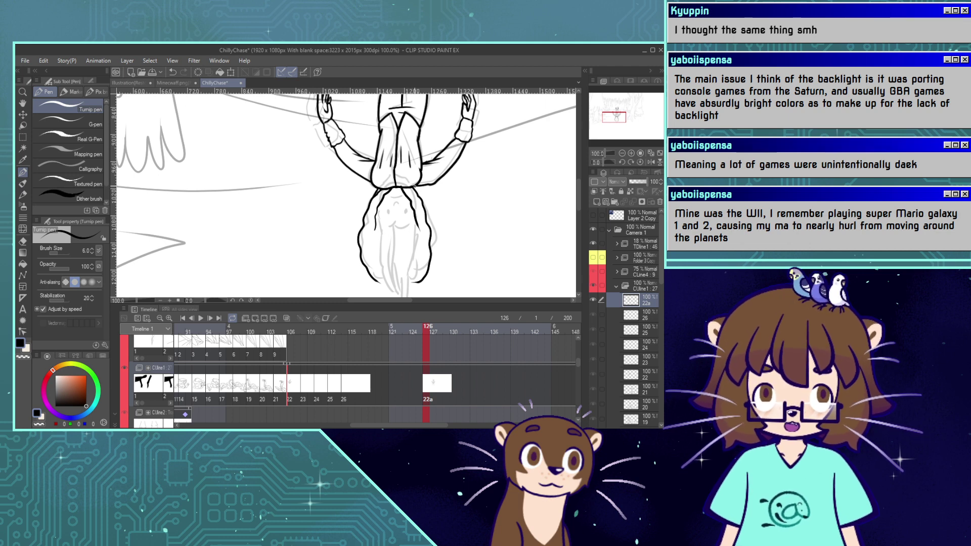
Push the lower ends of the outer hair contours into shape using Liquify at brush size 210.6.
left_click(651, 155)
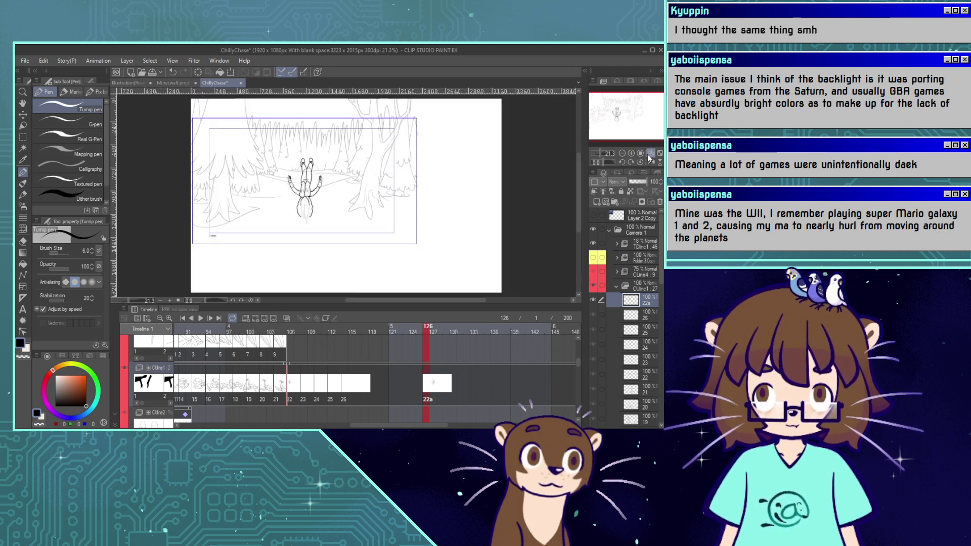
mouse_move(619, 121)
left_mouse_down()
mouse_move(606, 116)
mouse_move(626, 110)
mouse_move(617, 120)
left_mouse_up()
left_click(632, 153)
left_click(633, 153)
left_click(633, 153)
left_click(633, 153)
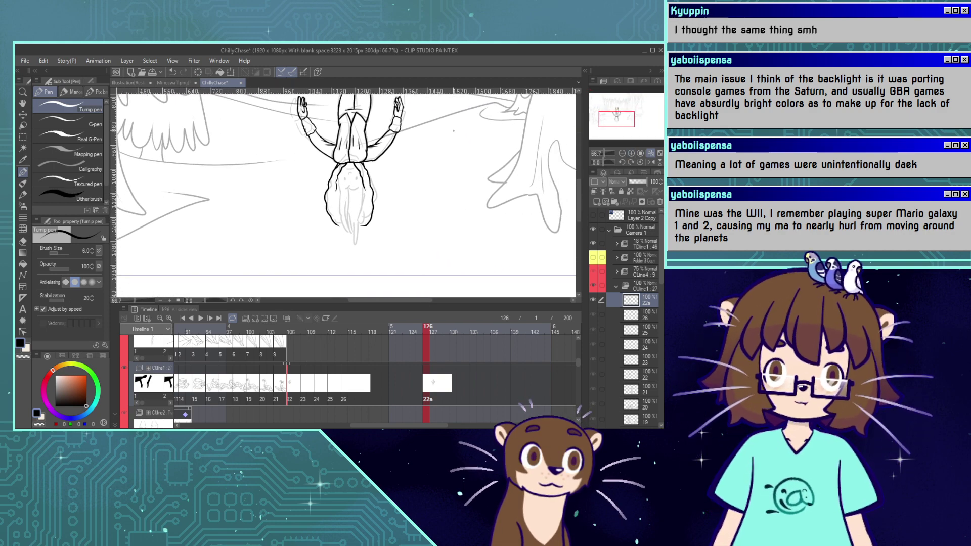
left_click(23, 228)
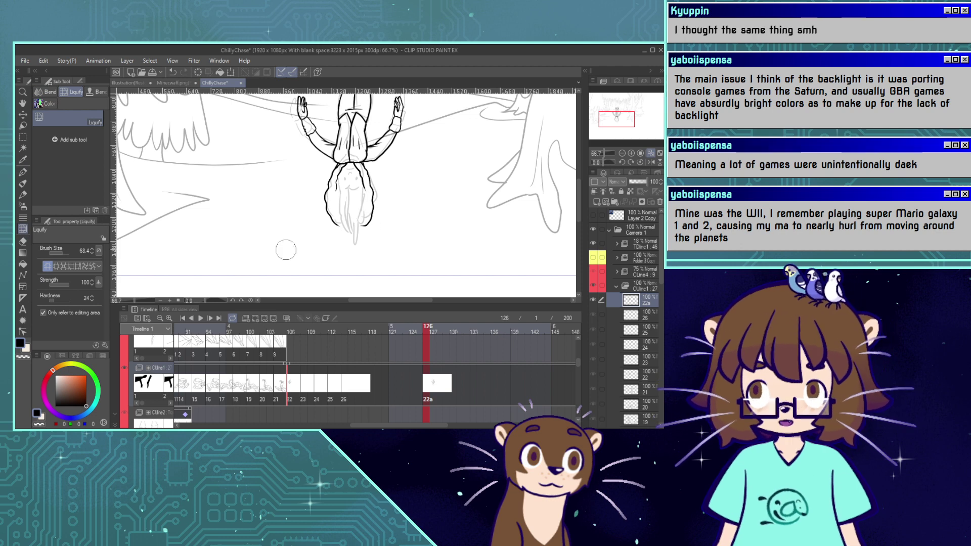
left_click(66, 253)
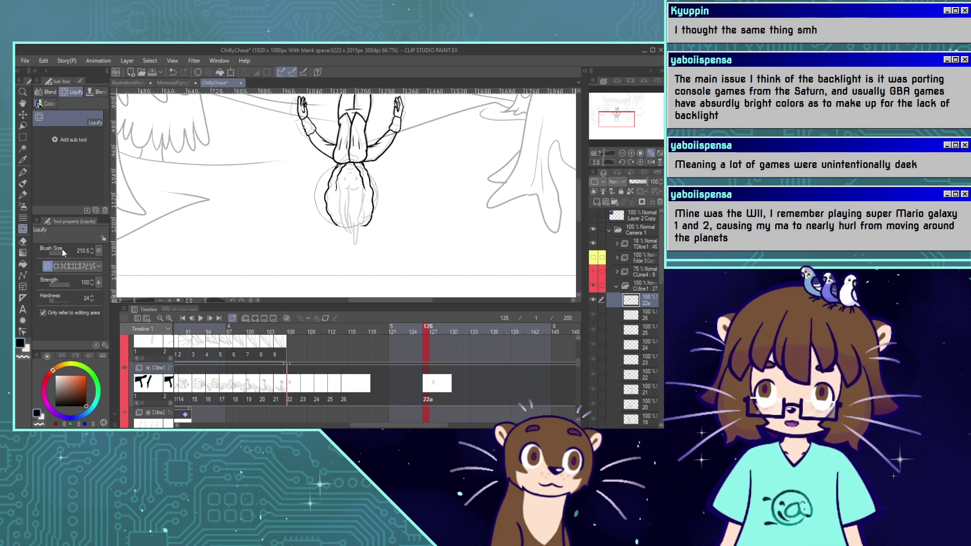
left_click(65, 253)
mouse_move(374, 229)
left_mouse_down()
mouse_move(382, 207)
mouse_move(371, 221)
mouse_move(315, 228)
mouse_move(318, 217)
mouse_move(326, 239)
left_mouse_up()
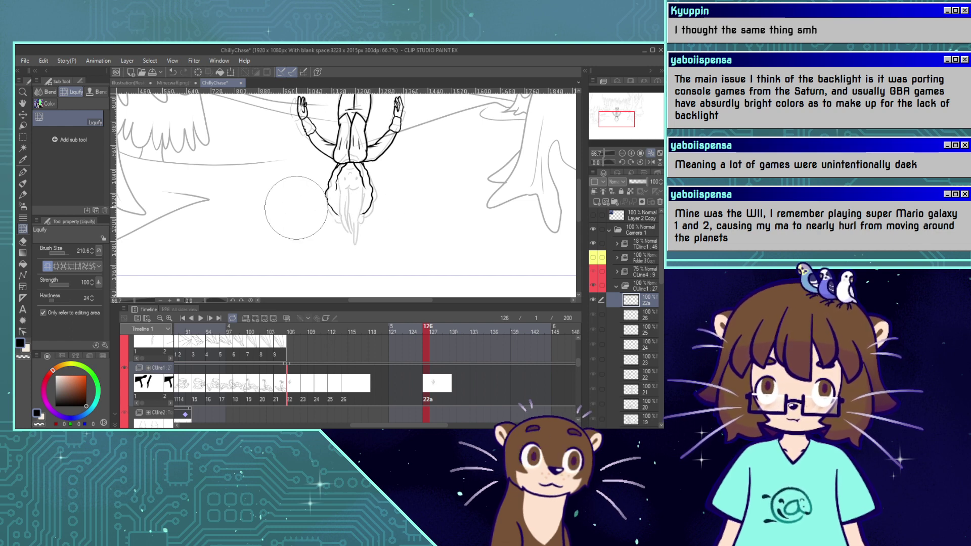
left_click_drag(296, 208, 299, 212)
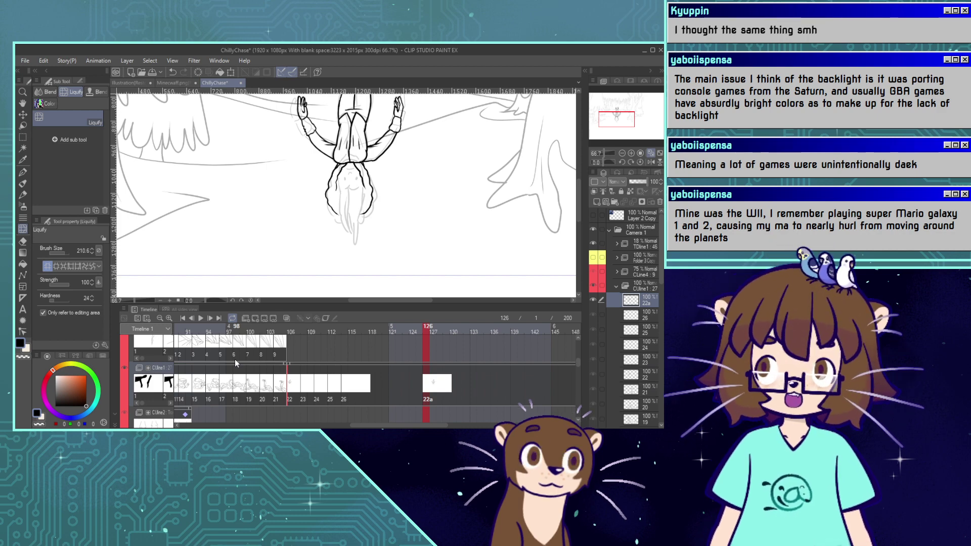
Go to cel 26 at frame 114 and draw the upside-down face's curved mouth with the Turnip pen.
key("p")
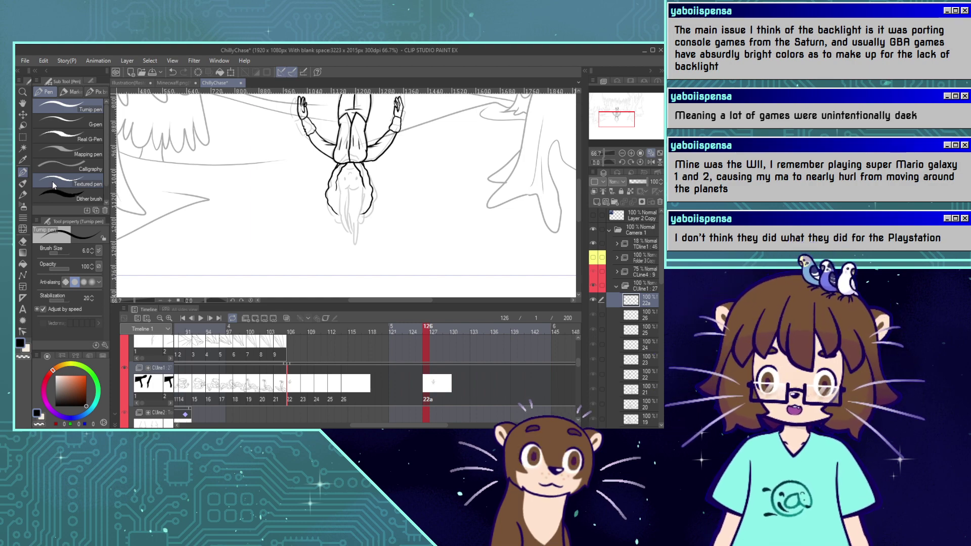
left_click_drag(611, 114, 609, 109)
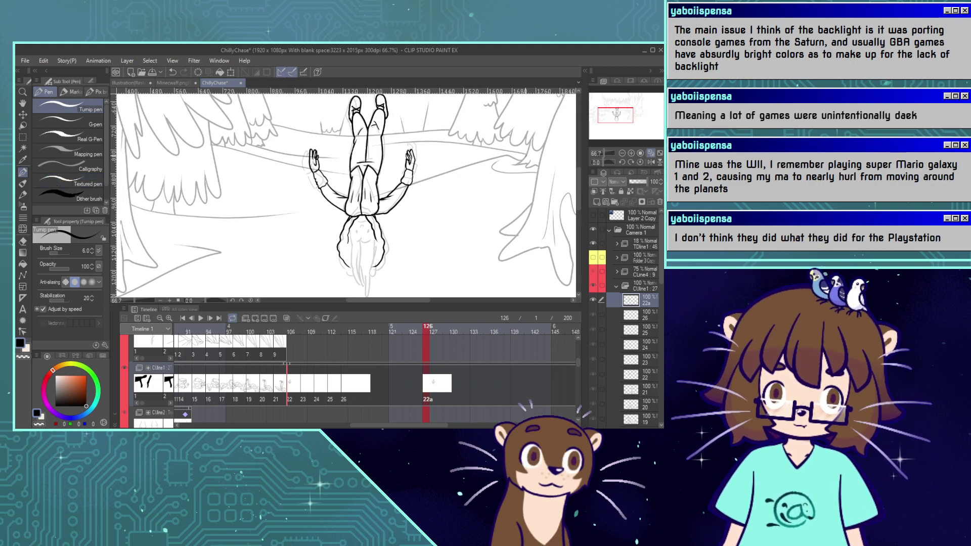
left_click_drag(397, 332, 306, 332)
mouse_move(307, 368)
left_mouse_down()
mouse_move(397, 385)
mouse_move(344, 381)
left_mouse_up()
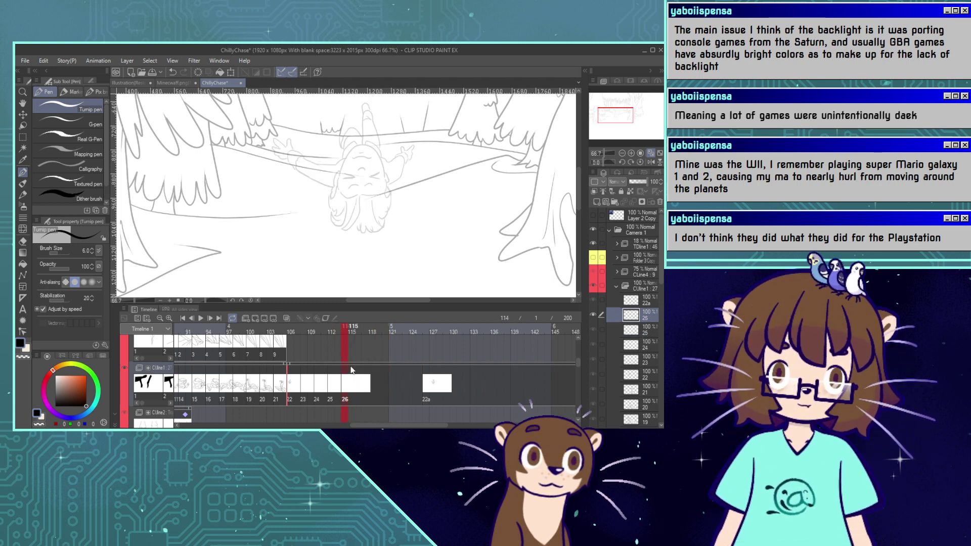
left_click_drag(618, 115, 616, 113)
left_click(631, 153)
left_click(631, 153)
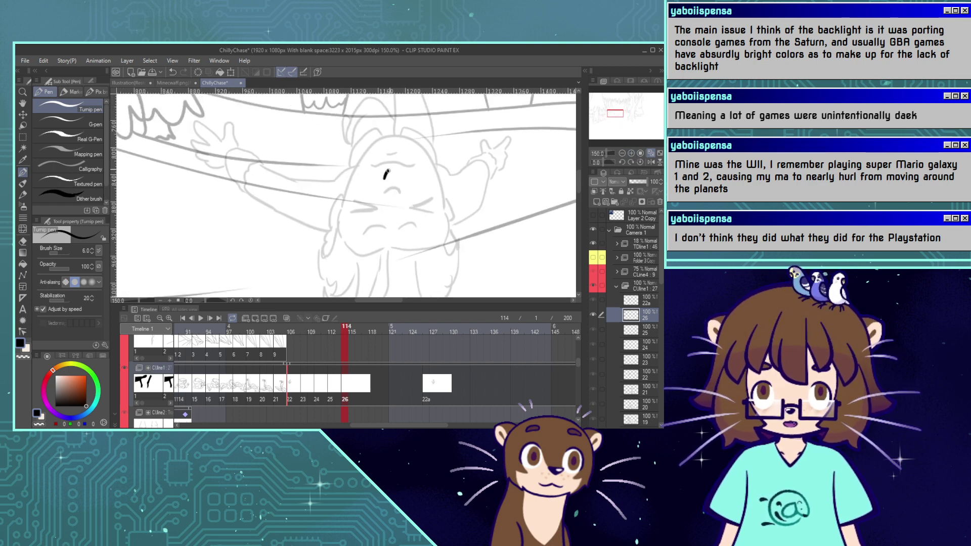
mouse_move(383, 179)
left_mouse_down()
mouse_move(396, 168)
mouse_move(406, 182)
mouse_move(389, 168)
mouse_move(404, 179)
left_mouse_up()
key("ctrl+z")
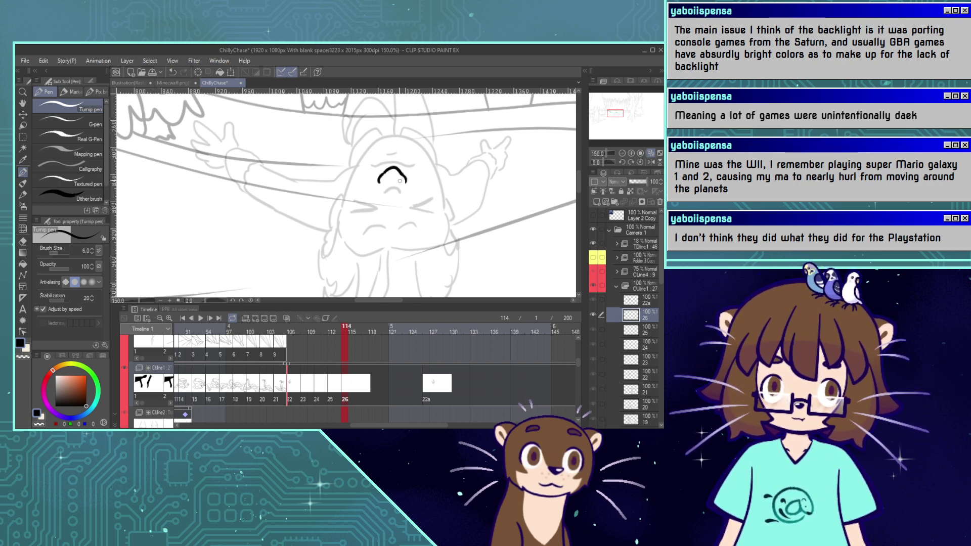
Draw the nose as a short line and a stroke for each closed eye on cel 26, redoing unsatisfactory nose strokes.
mouse_move(400, 185)
left_mouse_down()
mouse_move(396, 216)
mouse_move(402, 201)
left_mouse_up()
key("ctrl+z")
key("ctrl+z")
key("ctrl+z")
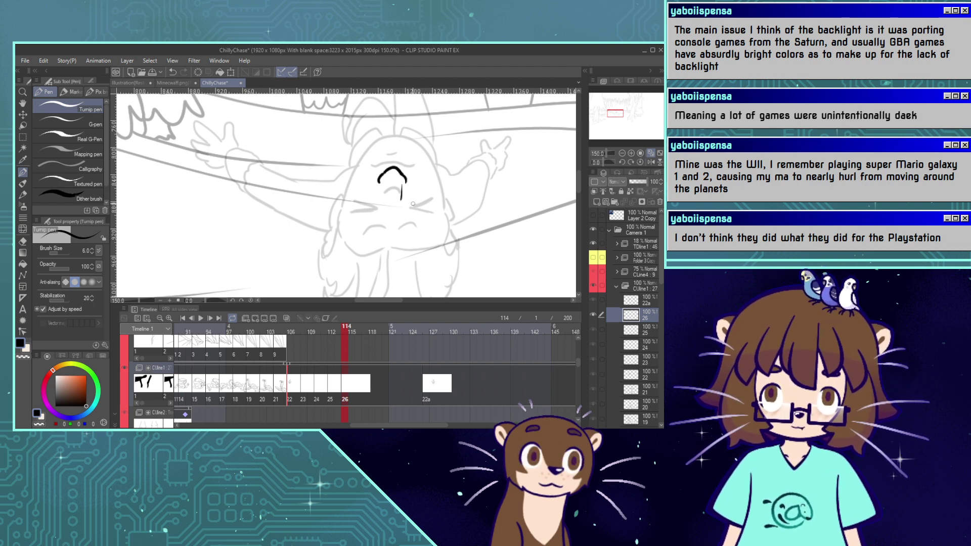
mouse_move(412, 207)
left_mouse_down()
mouse_move(434, 203)
mouse_move(354, 205)
left_mouse_up()
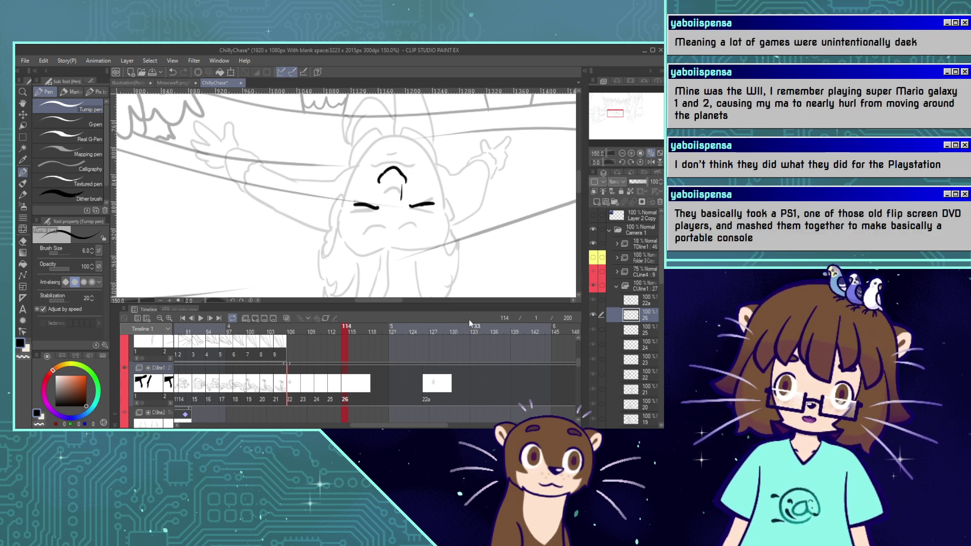
Lasso both closed eyes on cel 26, adjust their placement with a transformation, and clear the selection.
left_click(23, 136)
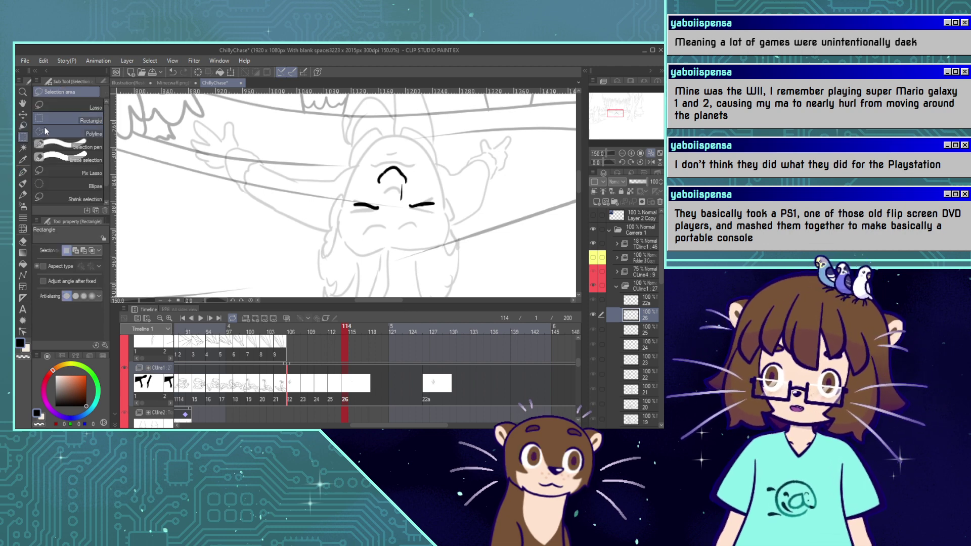
left_click(81, 105)
mouse_move(345, 207)
left_mouse_down()
mouse_move(415, 204)
mouse_move(456, 225)
mouse_move(352, 223)
mouse_move(345, 208)
left_mouse_up()
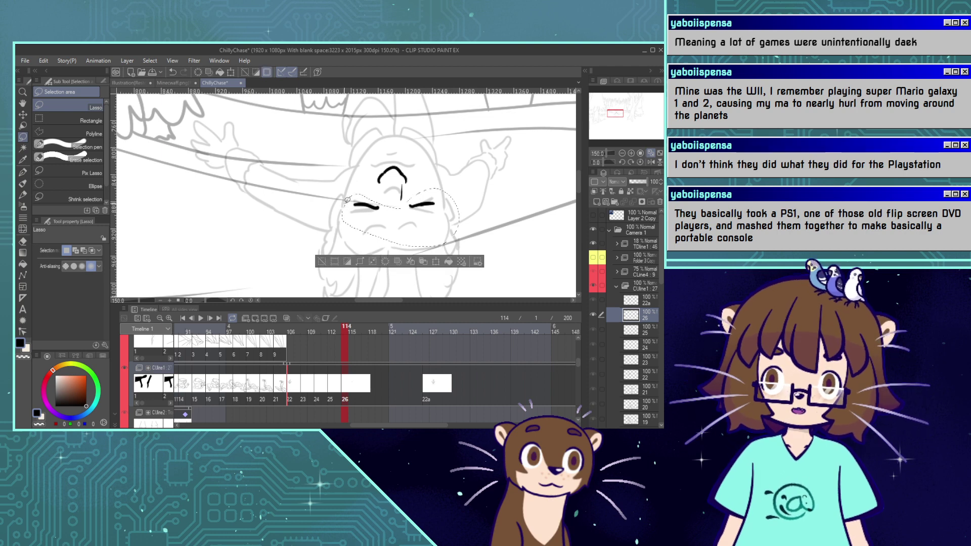
left_click(372, 261)
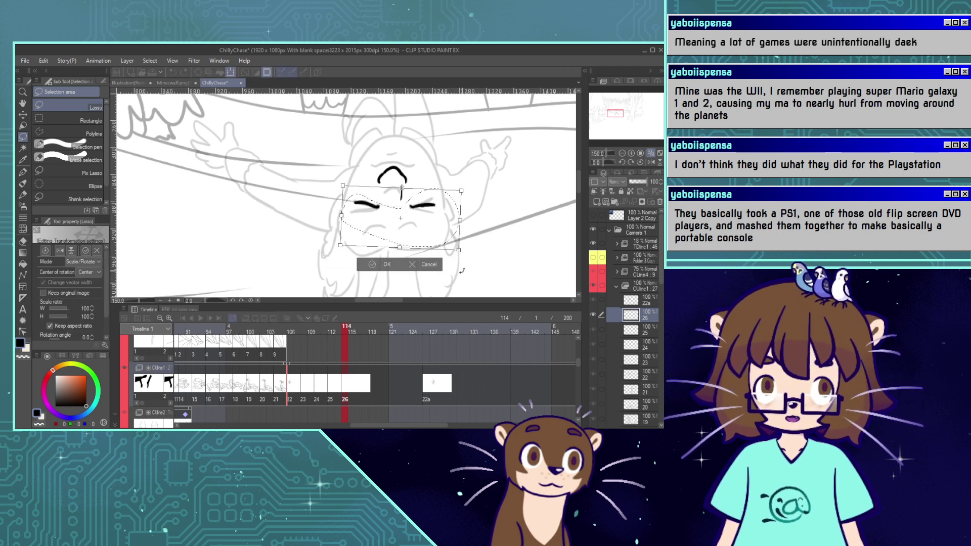
left_click(369, 266)
left_click(323, 263)
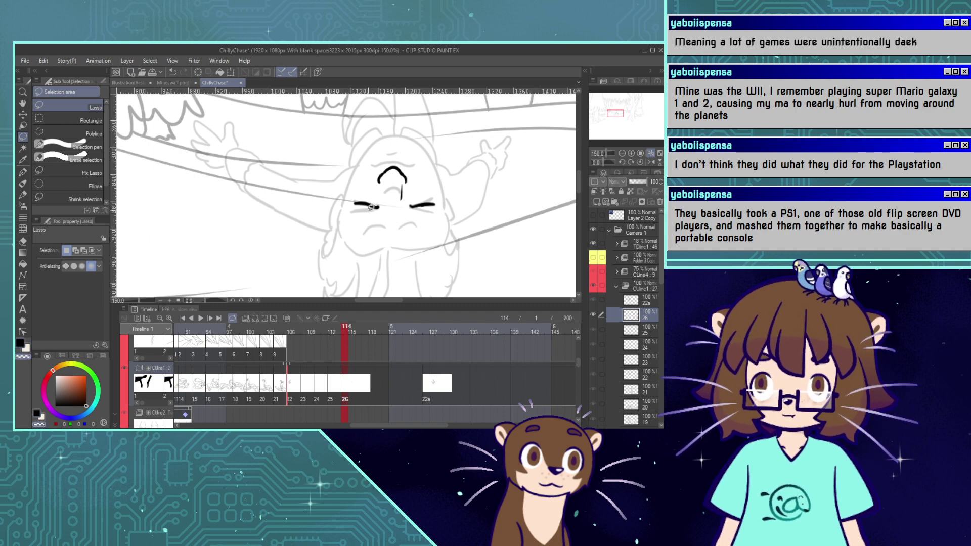
Trim the closed-eye strokes with the Hard eraser and add a short crease line by each eye with the Turnip pen.
key("e")
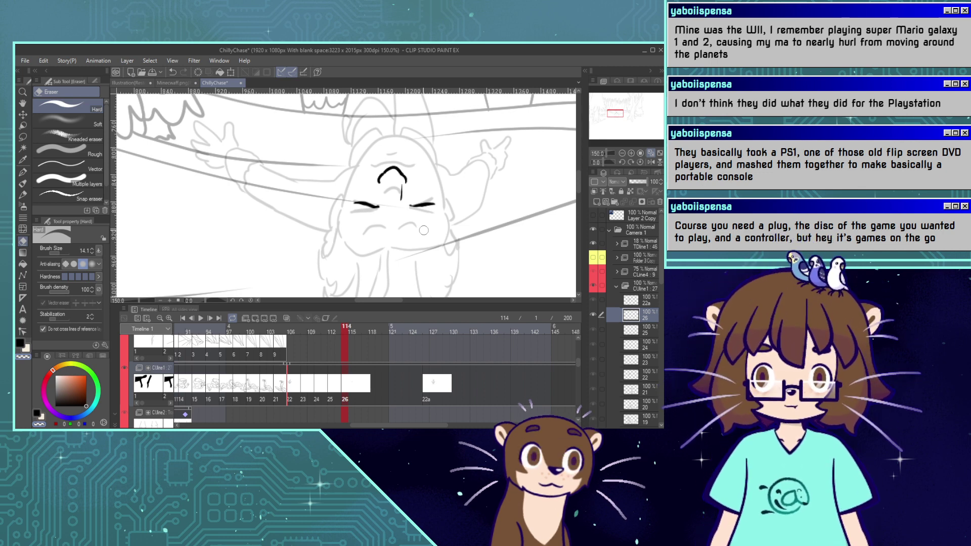
key("ctrl+z")
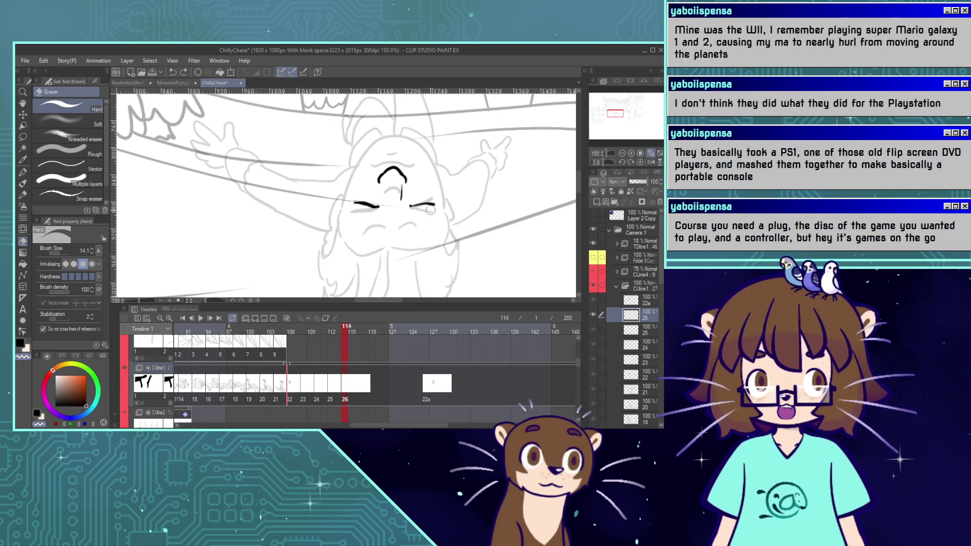
key("ctrl+z")
left_click_drag(431, 210, 435, 212)
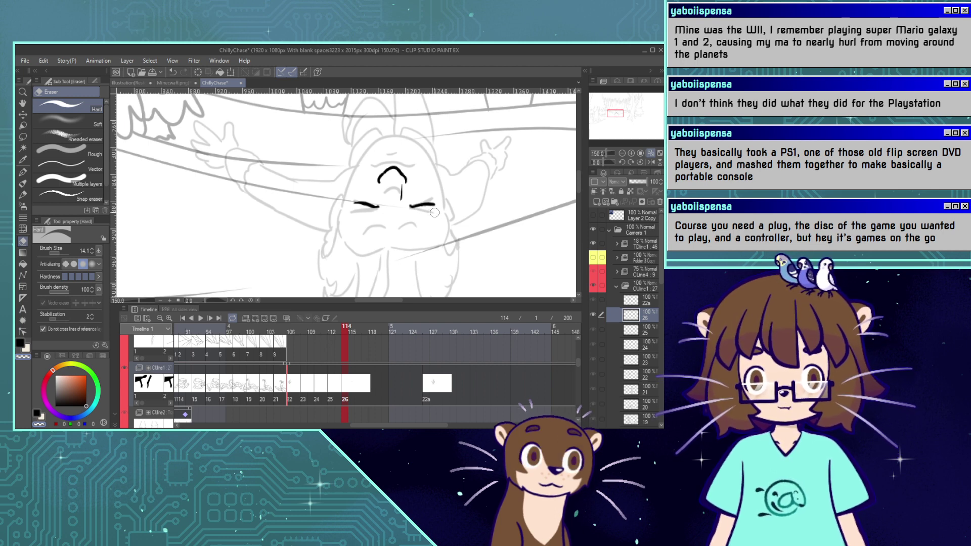
key("ctrl+z")
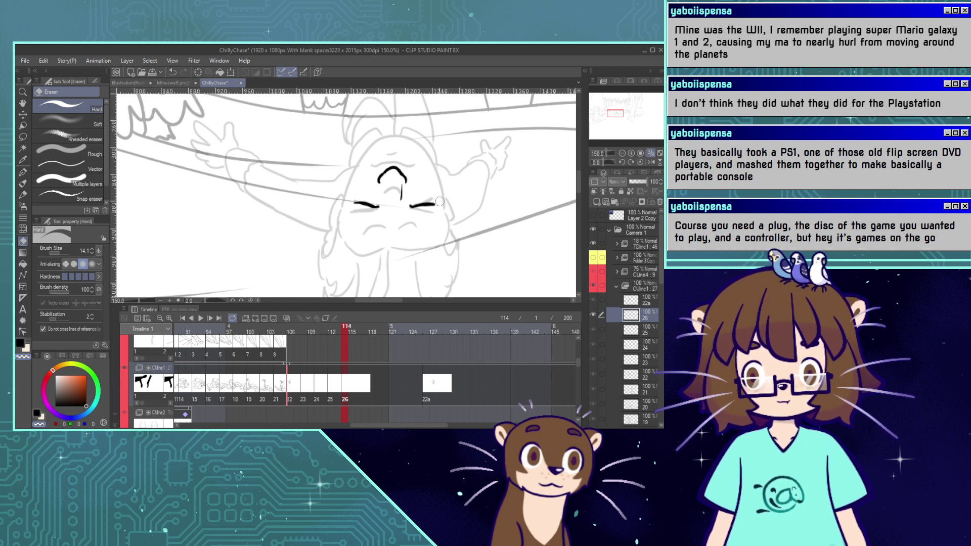
left_click(23, 172)
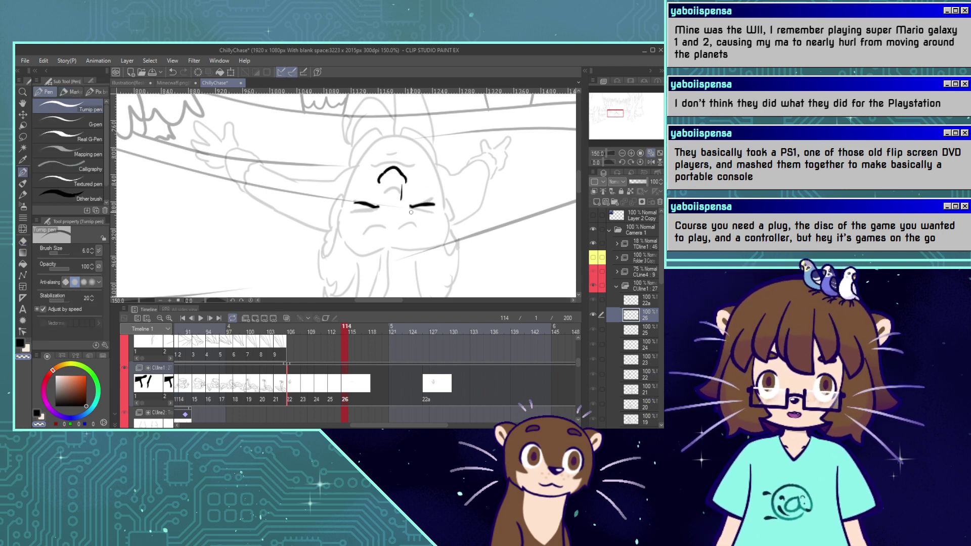
left_click(20, 343)
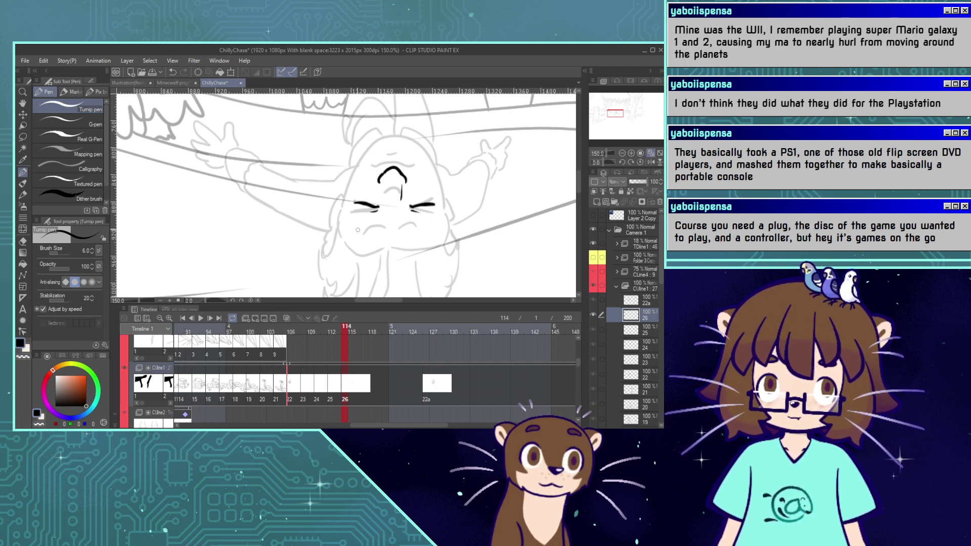
Draw the two thick eyebrows as outlined shapes on the upside-down face, redoing the first left brow stroke.
left_click_drag(359, 228, 387, 222)
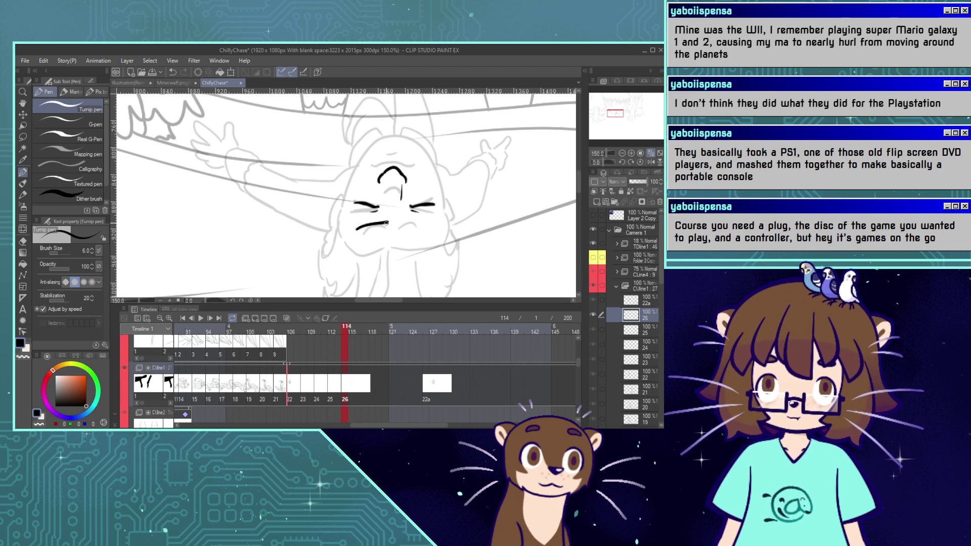
key("ctrl+z")
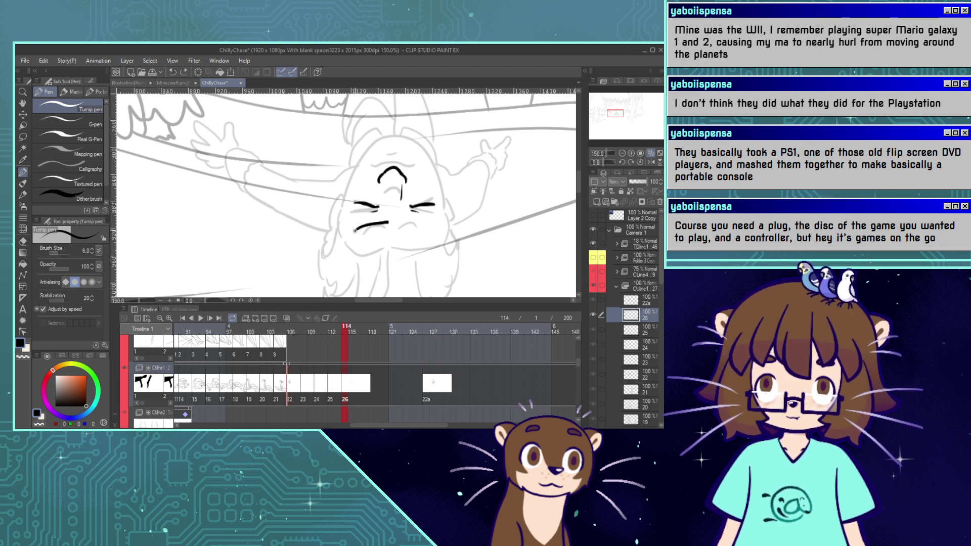
left_click_drag(356, 229, 434, 227)
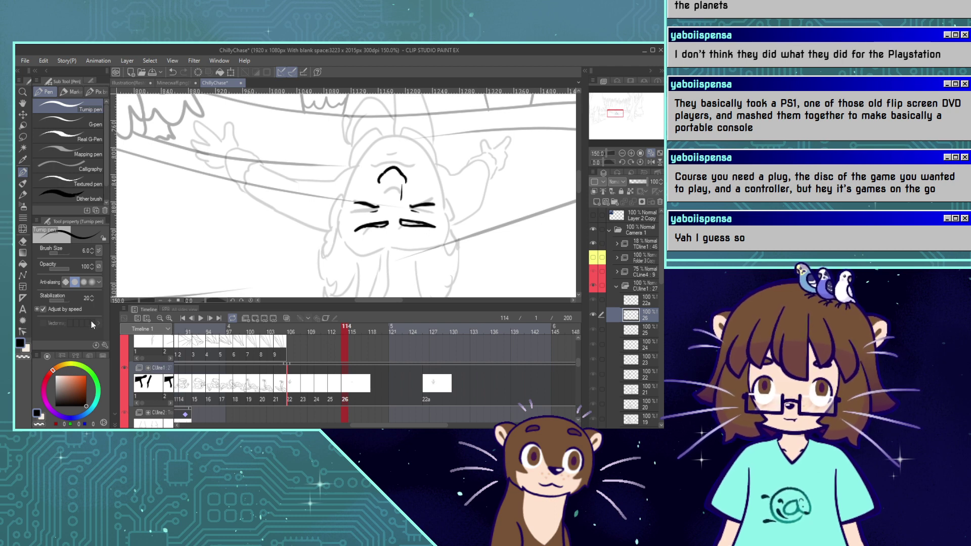
Thin the right eyebrow's outline with transparent colour and redraw its edge in black, undoing unsatisfactory strokes.
left_click(21, 357)
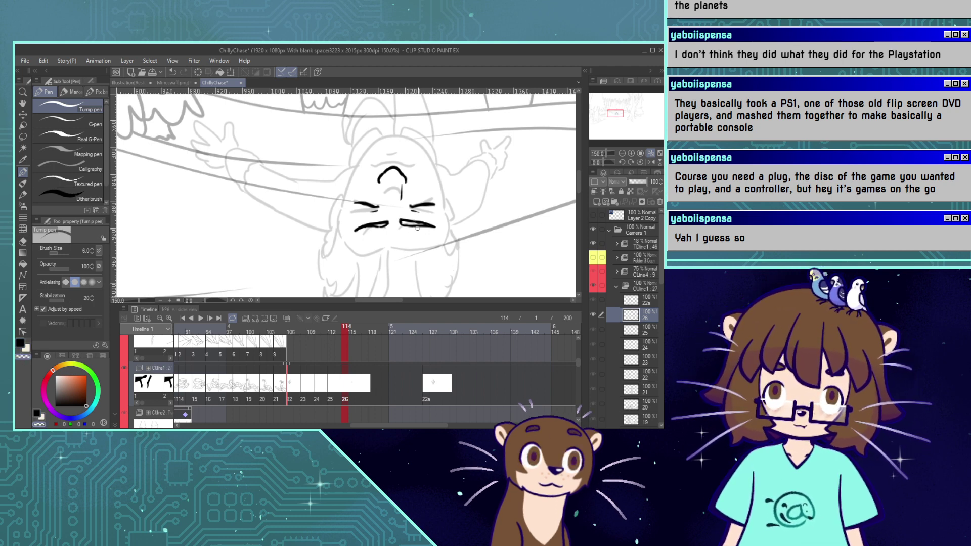
left_click_drag(417, 229, 437, 226)
key("ctrl+z")
key("ctrl+z")
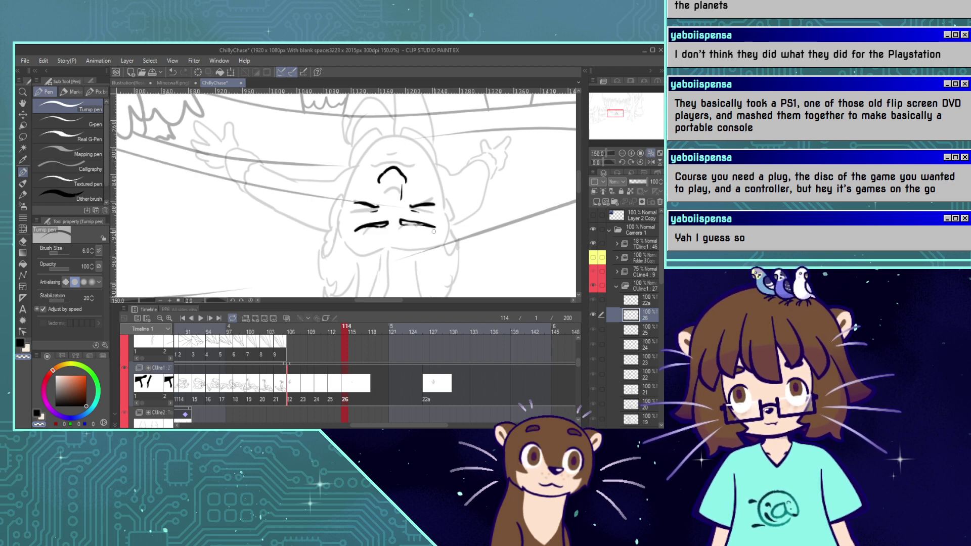
left_click(19, 343)
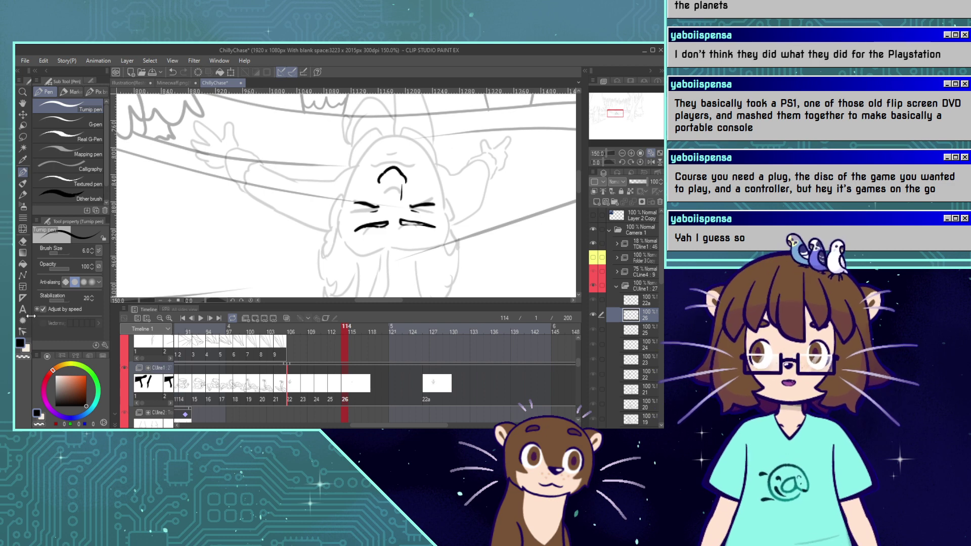
left_click_drag(401, 222, 436, 226)
key("ctrl+z")
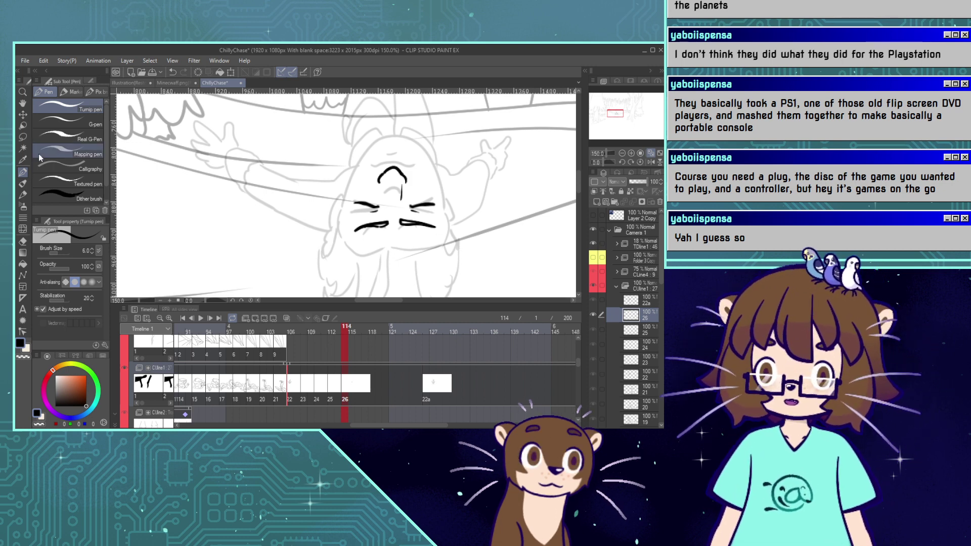
Lasso the left eyebrow, move it slightly outward with a transformation, and deselect it.
left_click(23, 137)
mouse_move(394, 225)
left_mouse_down()
mouse_move(347, 217)
mouse_move(349, 238)
left_mouse_up()
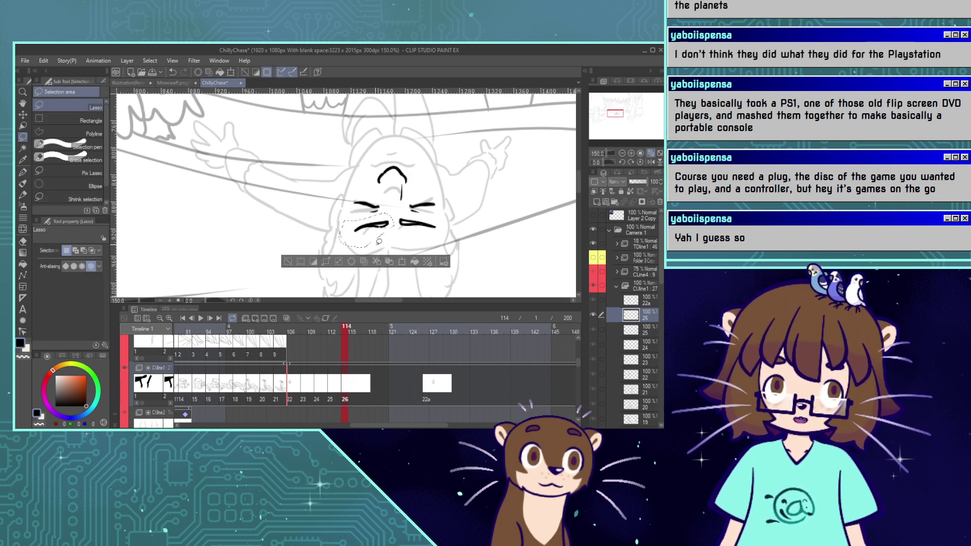
key("ctrl+t")
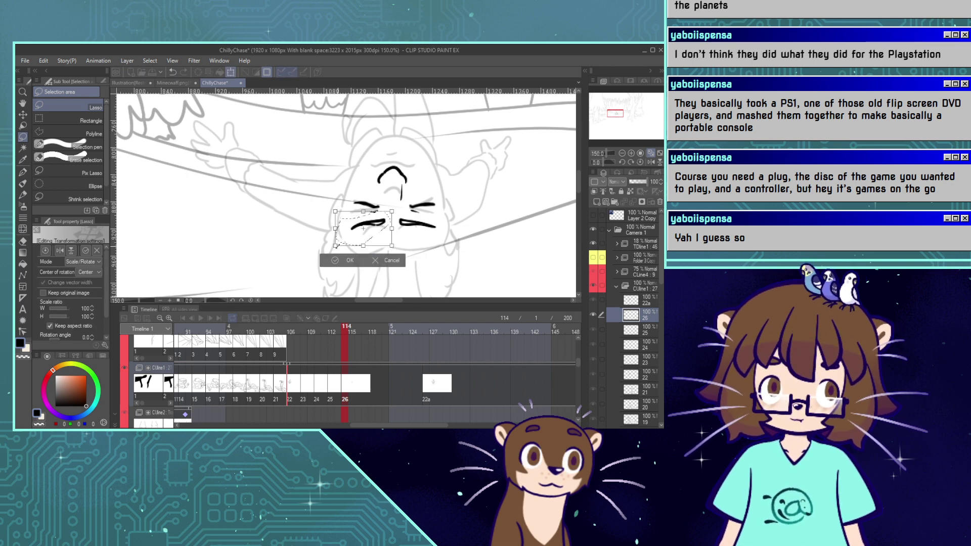
left_click(340, 262)
left_click(286, 255)
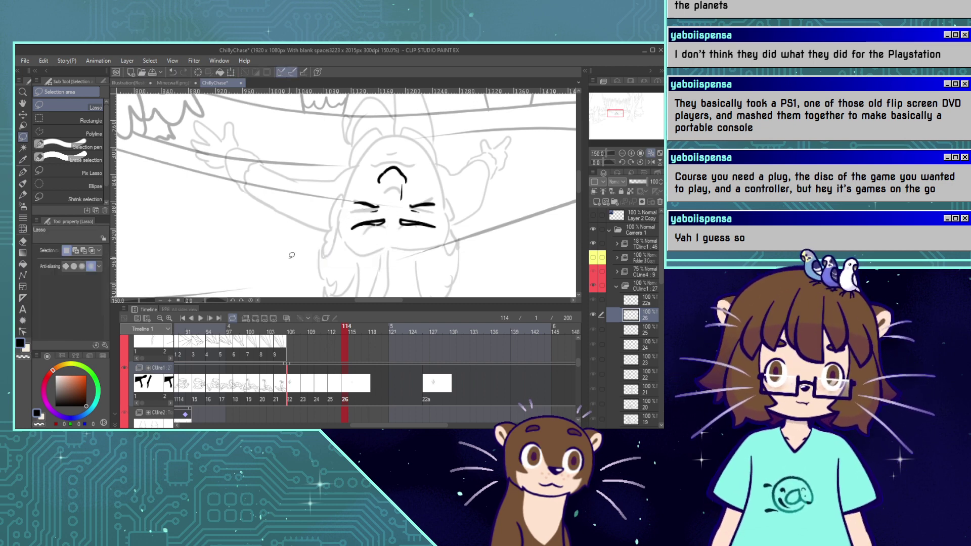
Draw the wide lip line across the curved mouth and a short mark between it and the chin, redoing unsatisfactory strokes.
left_click(23, 172)
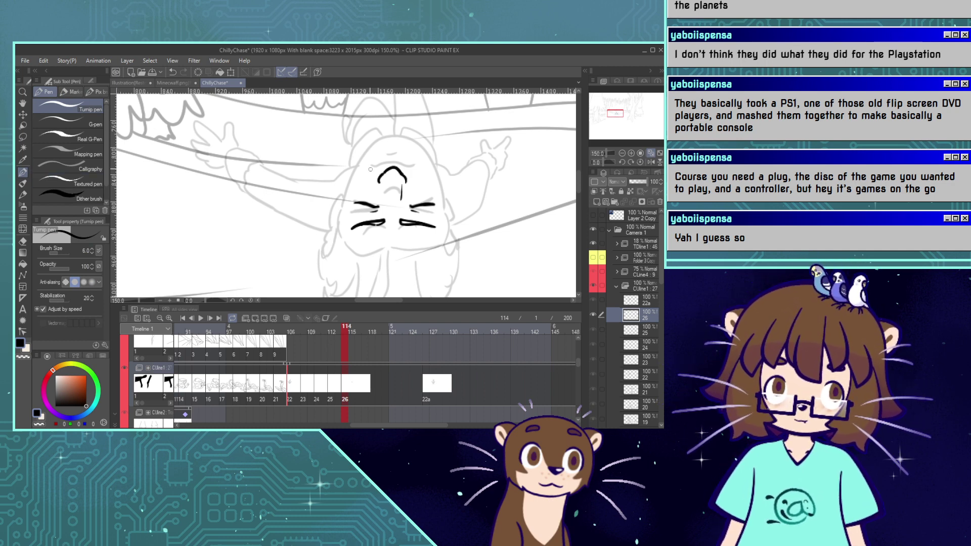
mouse_move(368, 169)
left_mouse_down()
mouse_move(418, 170)
mouse_move(375, 178)
left_mouse_up()
key("ctrl+z")
key("ctrl+z")
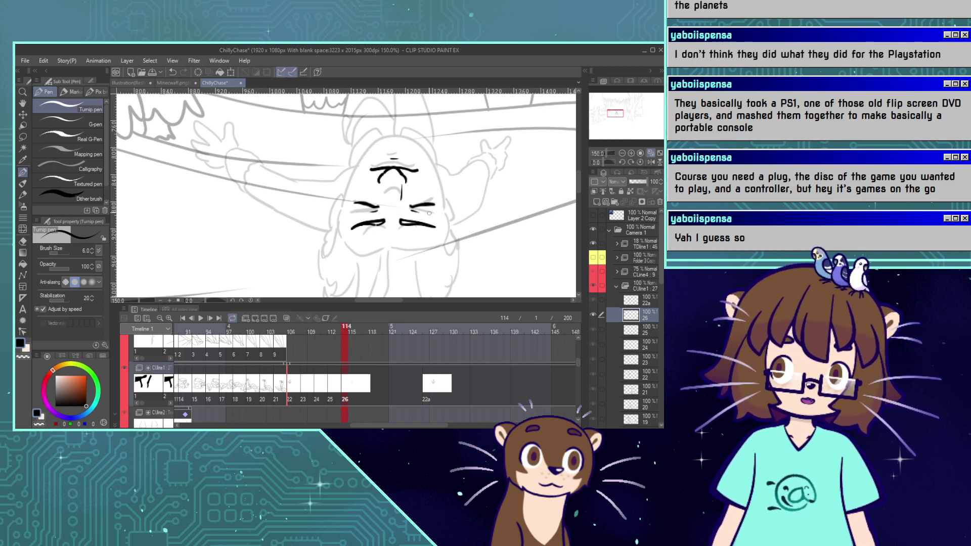
Draw the left ear and the contour running from it down to the hairline, redoing the contour once.
mouse_move(348, 185)
left_mouse_down()
mouse_move(332, 213)
mouse_move(339, 223)
left_mouse_up()
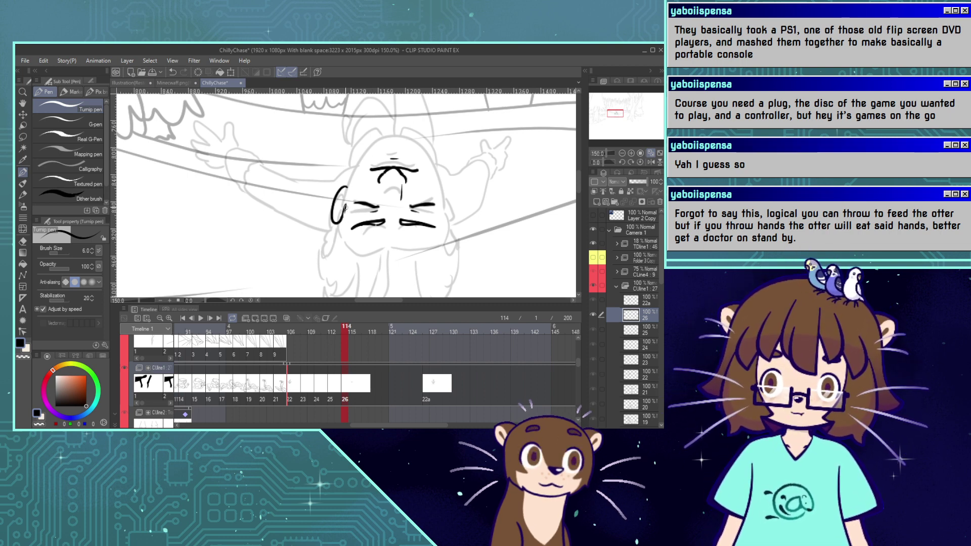
left_click_drag(344, 205, 357, 251)
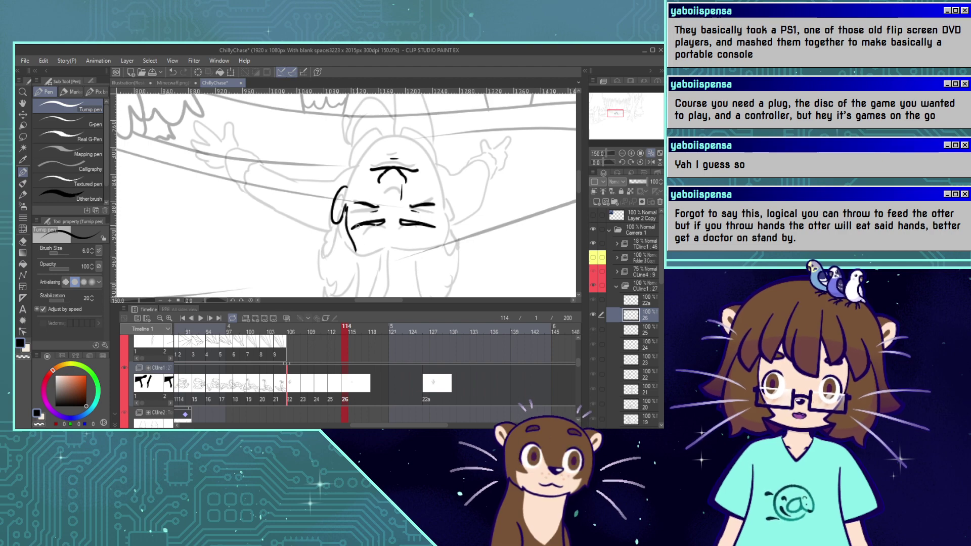
key("ctrl+z")
left_click_drag(346, 211, 353, 248)
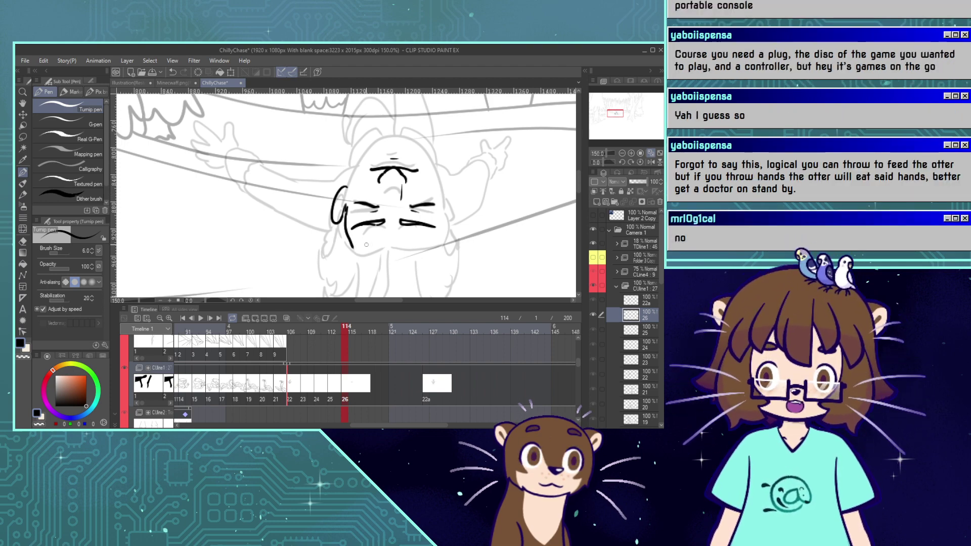
Draw the hairline across the forehead up to the right side, add the right ear, and touch up where they meet.
mouse_move(353, 245)
left_mouse_down()
mouse_move(424, 252)
mouse_move(446, 224)
mouse_move(445, 186)
left_mouse_up()
key("ctrl+z")
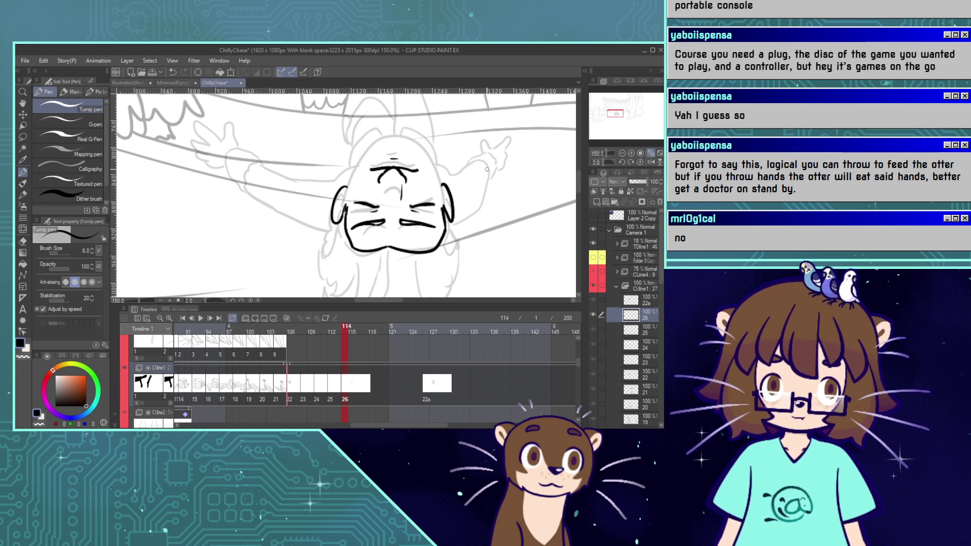
left_click(27, 357)
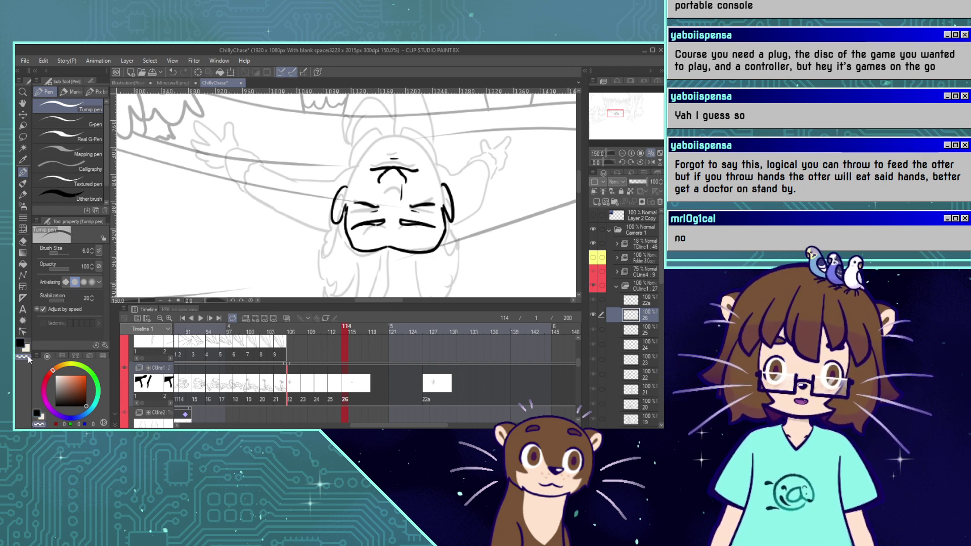
mouse_move(449, 217)
left_mouse_down()
mouse_move(448, 199)
mouse_move(448, 211)
left_mouse_up()
key("ctrl+z")
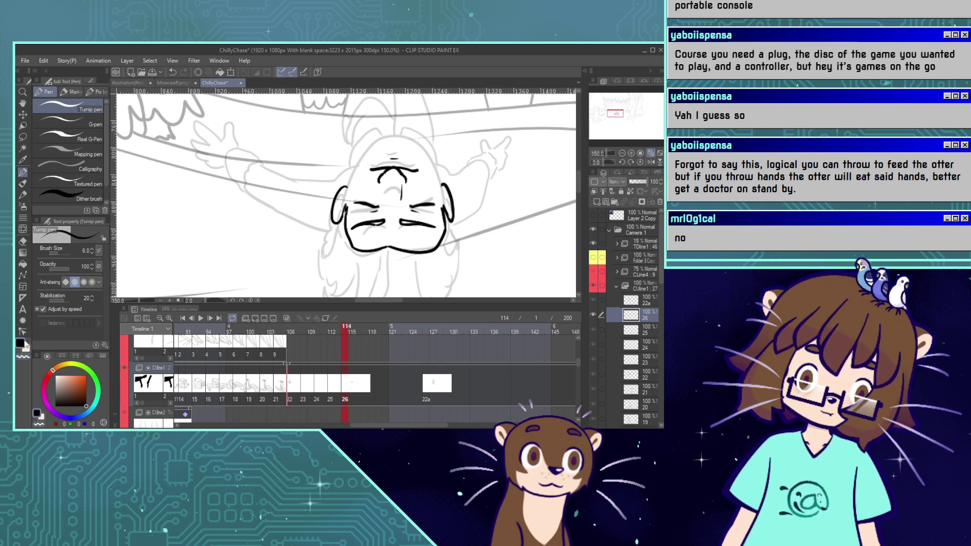
left_click(23, 343)
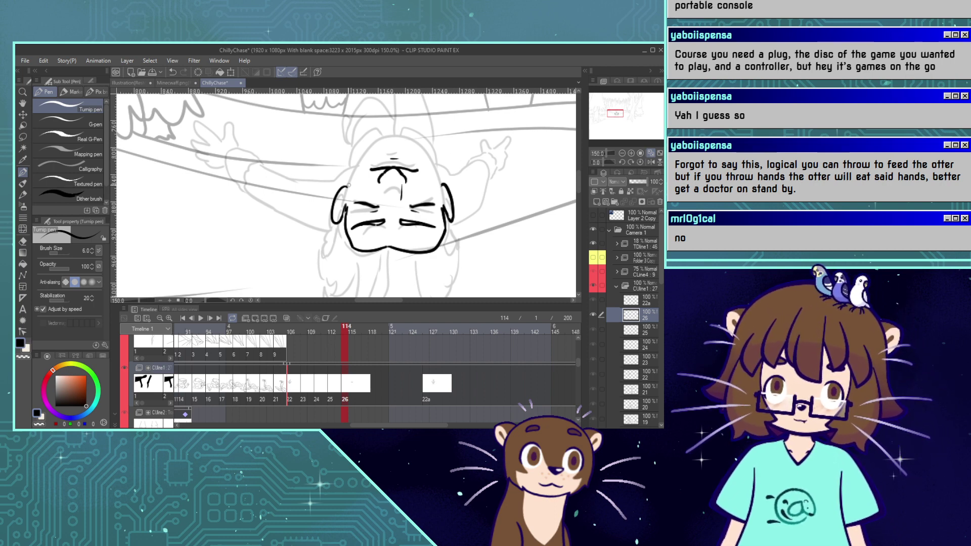
Draw the rounded jaw contour from ear to ear around the chin, undoing the first pointed version.
left_click_drag(346, 189, 383, 147)
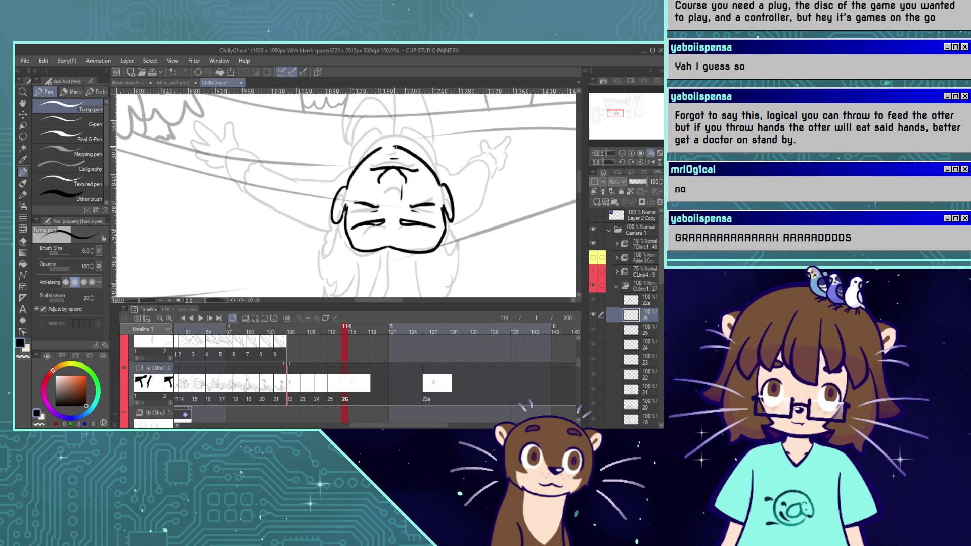
key("ctrl+z")
key("ctrl+z")
key("ctrl+z")
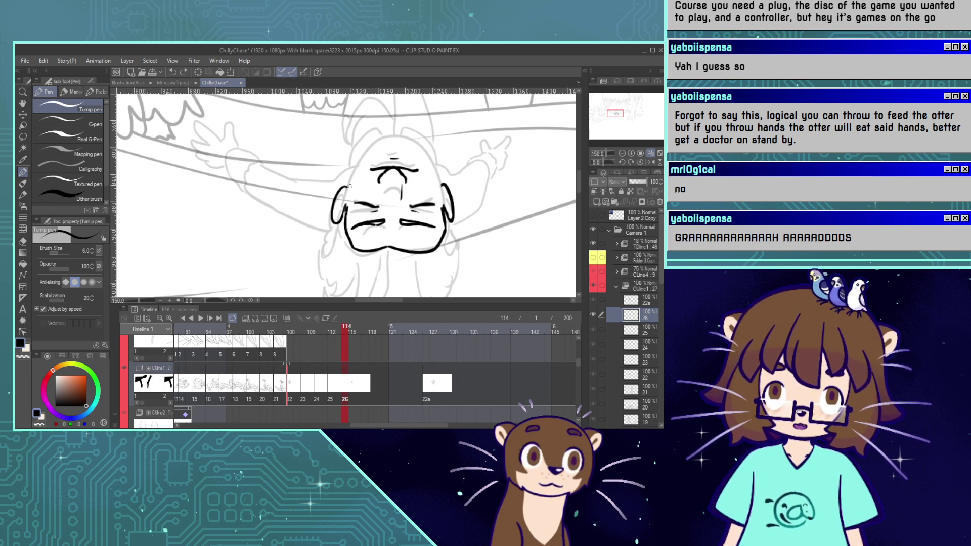
left_click_drag(347, 189, 389, 147)
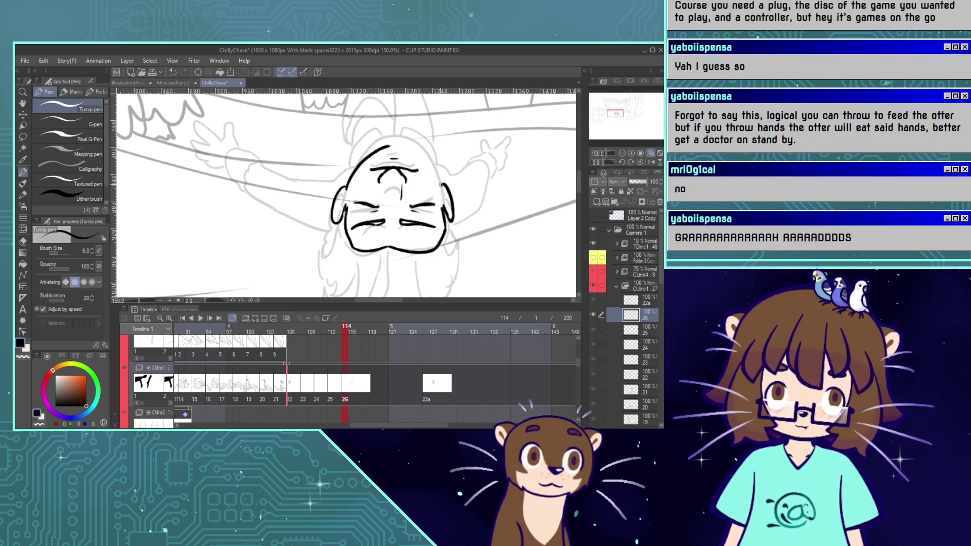
left_click_drag(443, 183, 391, 146)
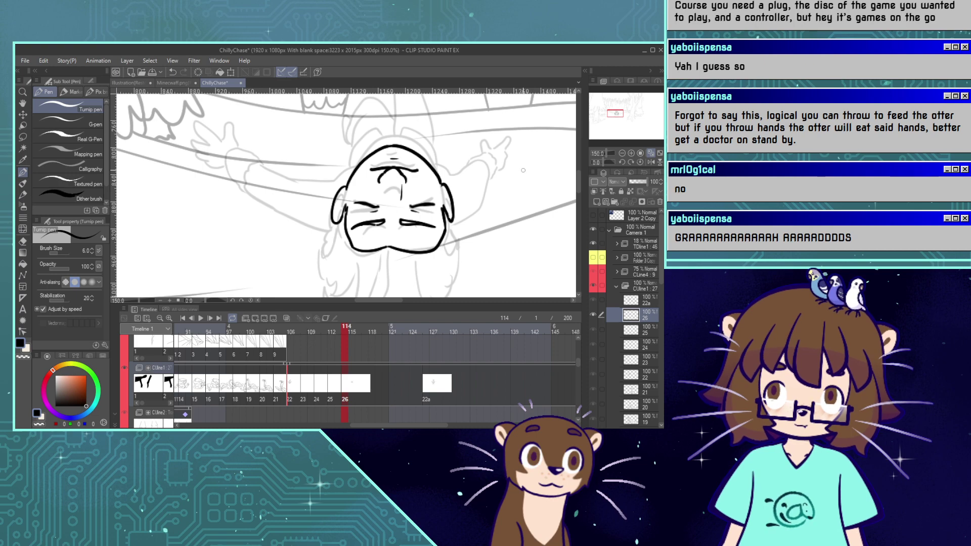
left_click(621, 154)
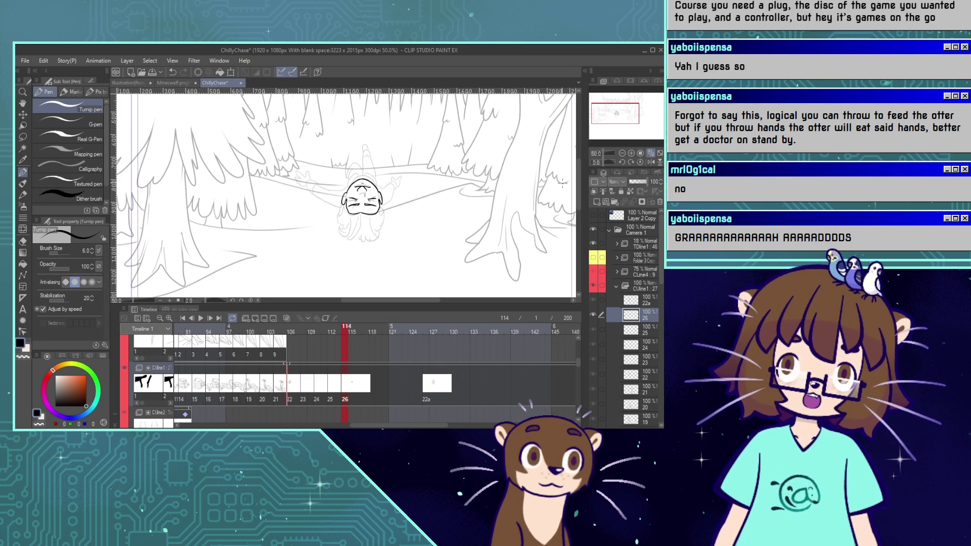
left_click(631, 153)
left_click(631, 153)
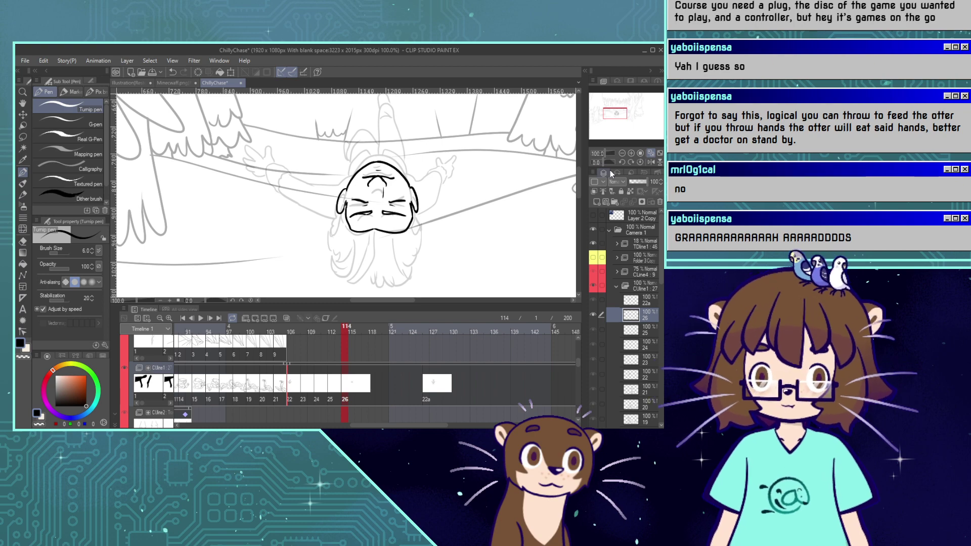
Ink the right arm from beside the chin to the wrist, including its lower contour and the sleeve cuff.
left_click(614, 112)
left_click(631, 153)
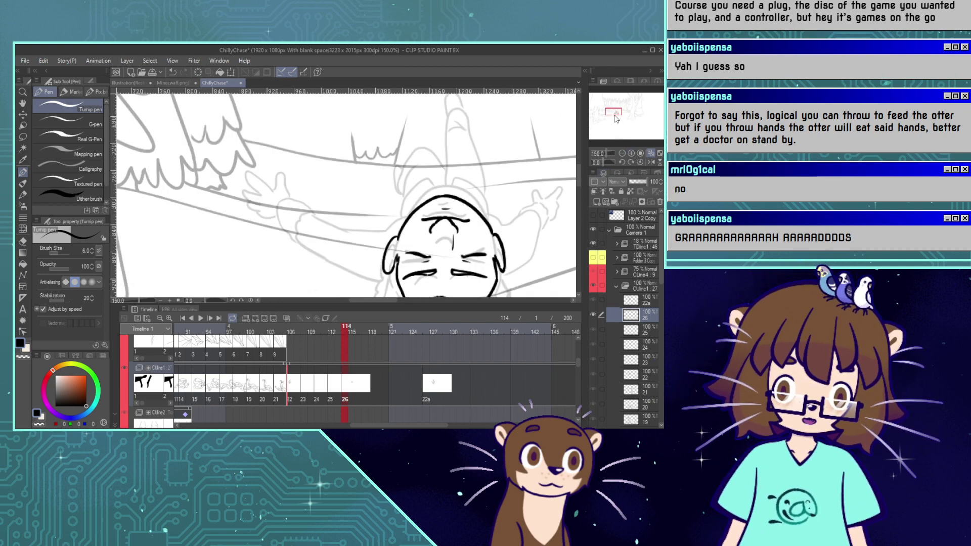
left_click_drag(615, 113, 615, 112)
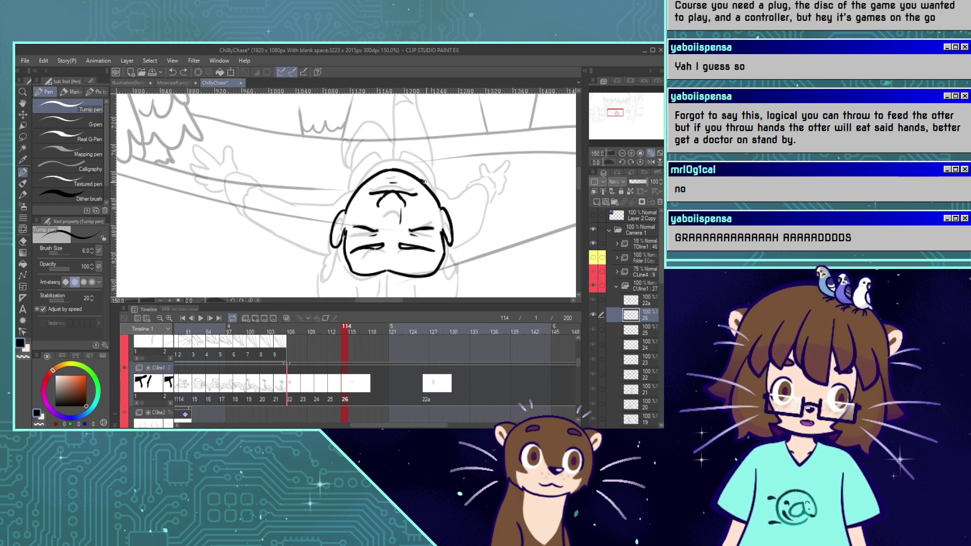
mouse_move(424, 182)
left_mouse_down()
mouse_move(460, 198)
mouse_move(448, 198)
mouse_move(481, 185)
mouse_move(449, 200)
mouse_move(476, 187)
mouse_move(487, 195)
mouse_move(474, 235)
mouse_move(452, 249)
left_mouse_up()
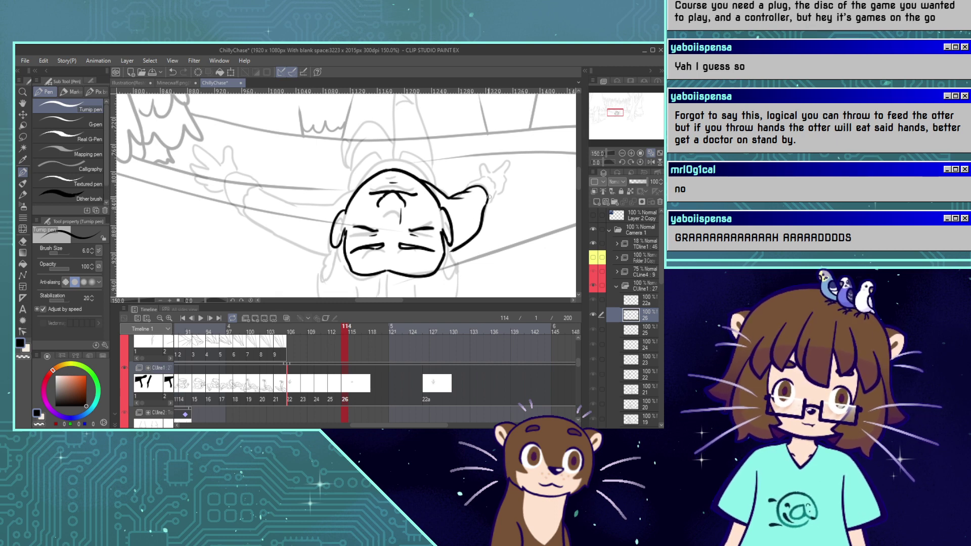
left_click_drag(466, 189, 485, 178)
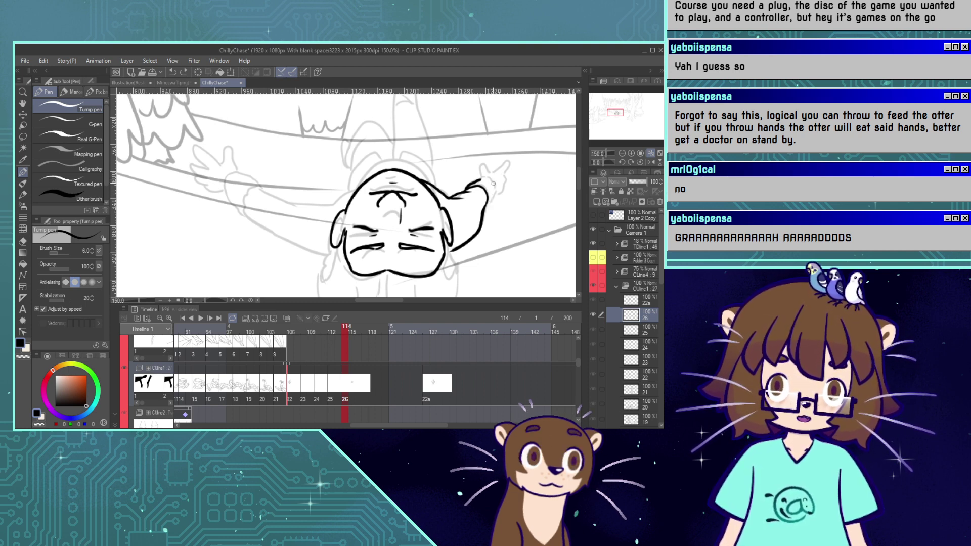
Draw the right hand with its spread fingers beyond the cuff, redoing an unsatisfactory stroke.
mouse_move(489, 180)
left_mouse_down()
mouse_move(485, 212)
mouse_move(489, 203)
left_mouse_up()
key("ctrl+z")
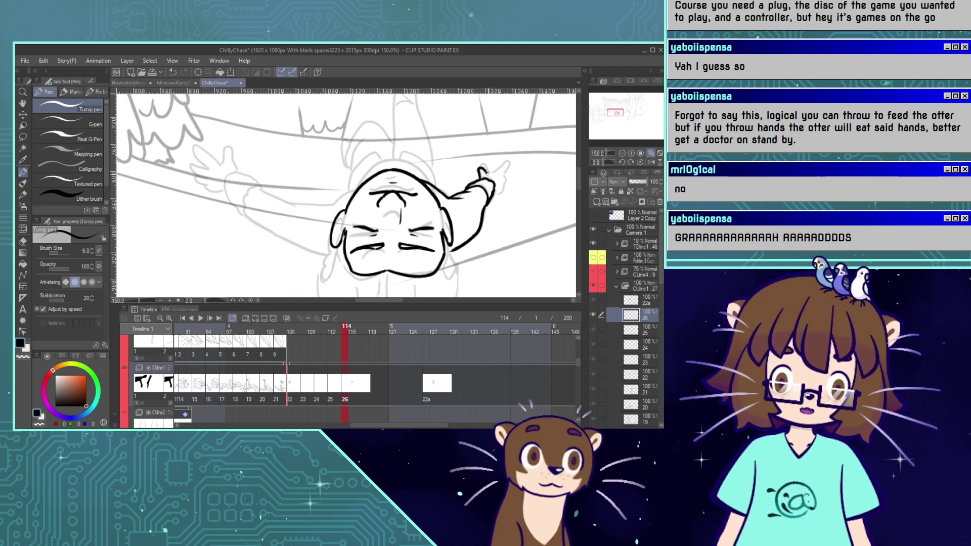
left_click_drag(504, 164, 508, 168)
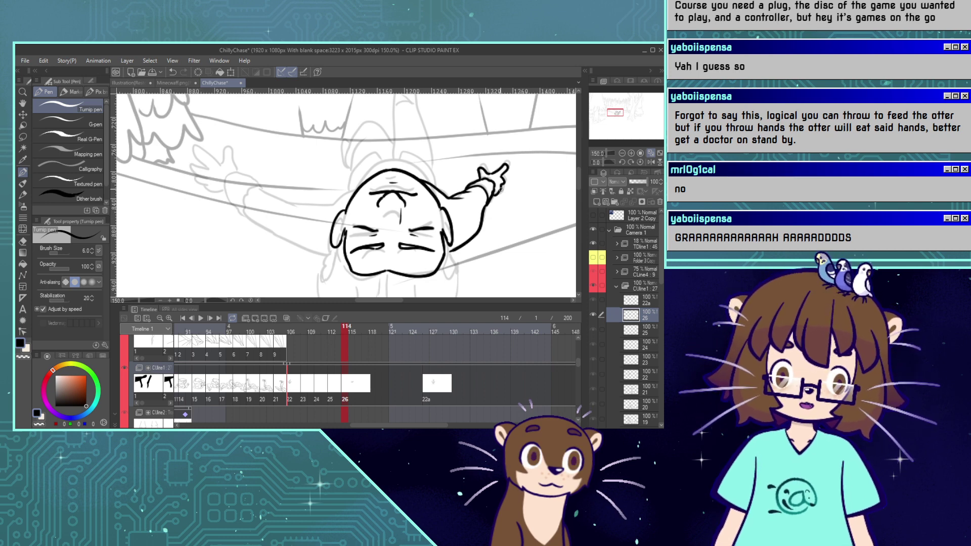
Draw the left shoulder line sloping down from the side of the chin, redoing it until it follows the sketch.
left_click_drag(362, 186, 319, 211)
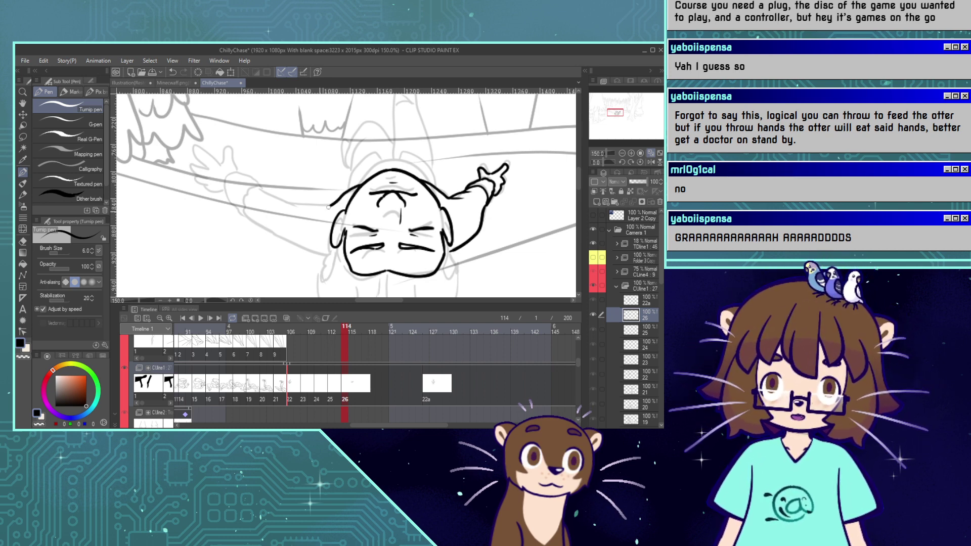
key("ctrl+z")
mouse_move(363, 185)
left_mouse_down()
mouse_move(331, 205)
mouse_move(362, 185)
left_mouse_up()
key("ctrl+z")
key("ctrl+z")
left_click_drag(318, 210, 360, 186)
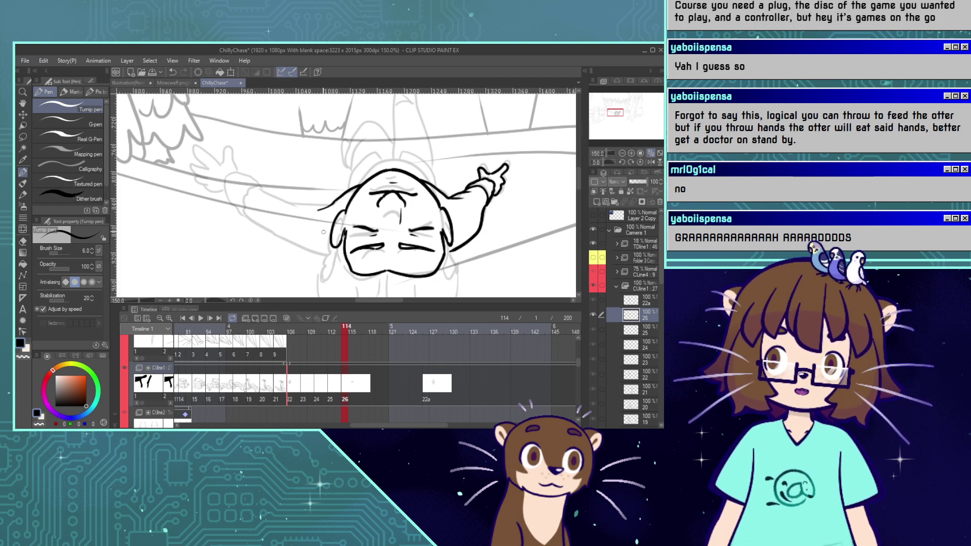
Ink the long left sleeve outline from the shoulder around the wrist end and back to the ear, undoing faulty strokes.
left_click_drag(324, 232, 397, 167)
key("ctrl+z")
key("ctrl+z")
key("ctrl+z")
key("ctrl+z")
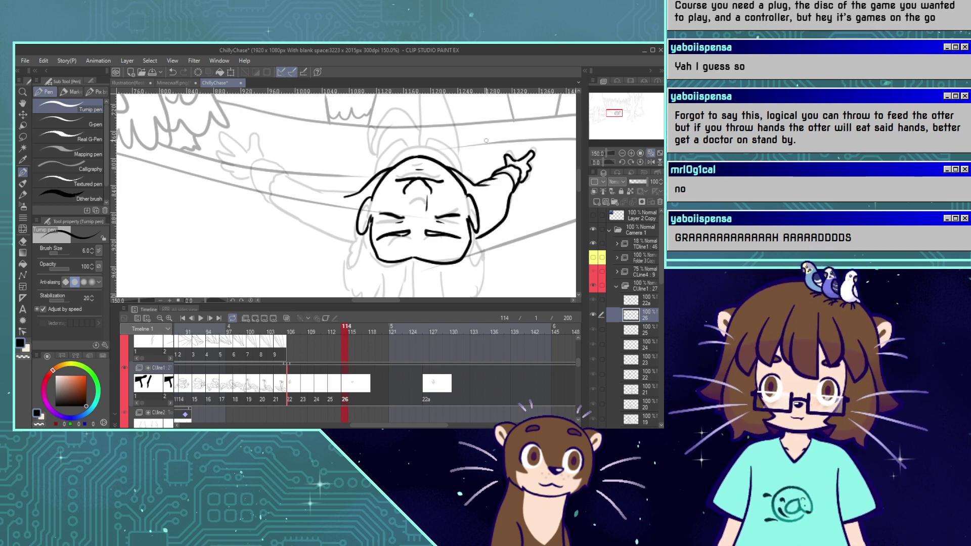
left_click_drag(622, 113, 619, 112)
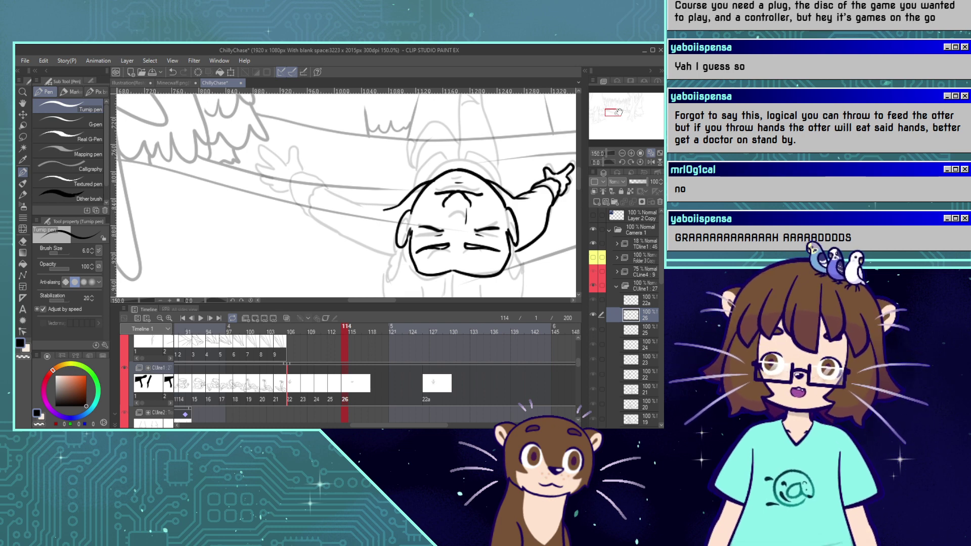
mouse_move(388, 208)
left_mouse_down()
mouse_move(322, 189)
mouse_move(311, 193)
mouse_move(311, 208)
mouse_move(346, 199)
mouse_move(321, 191)
mouse_move(306, 199)
mouse_move(394, 257)
left_mouse_up()
key("ctrl+z")
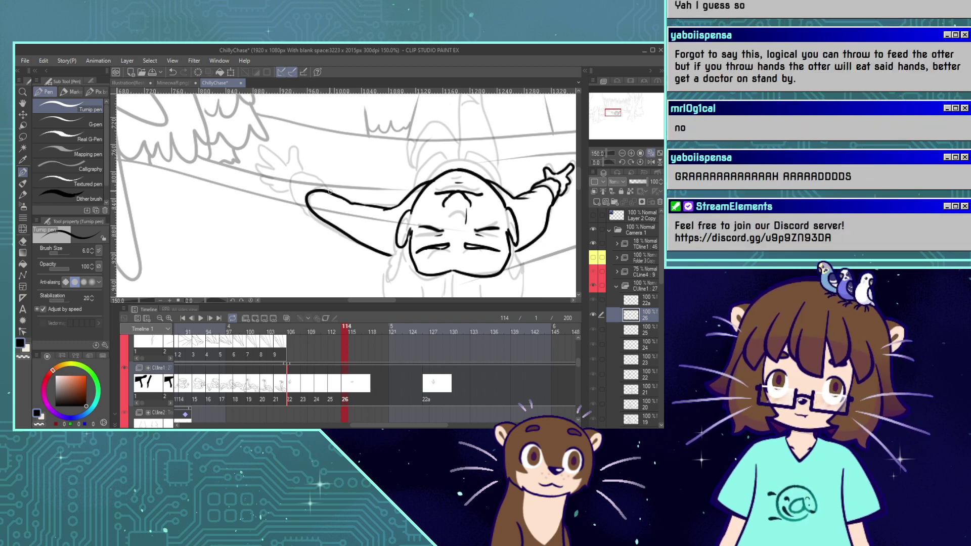
Draw the rounded cuff at the end of the left sleeve and reshape it with Liquify at brush size 54.6.
mouse_move(332, 192)
left_mouse_down()
mouse_move(294, 173)
mouse_move(301, 171)
mouse_move(291, 200)
left_mouse_up()
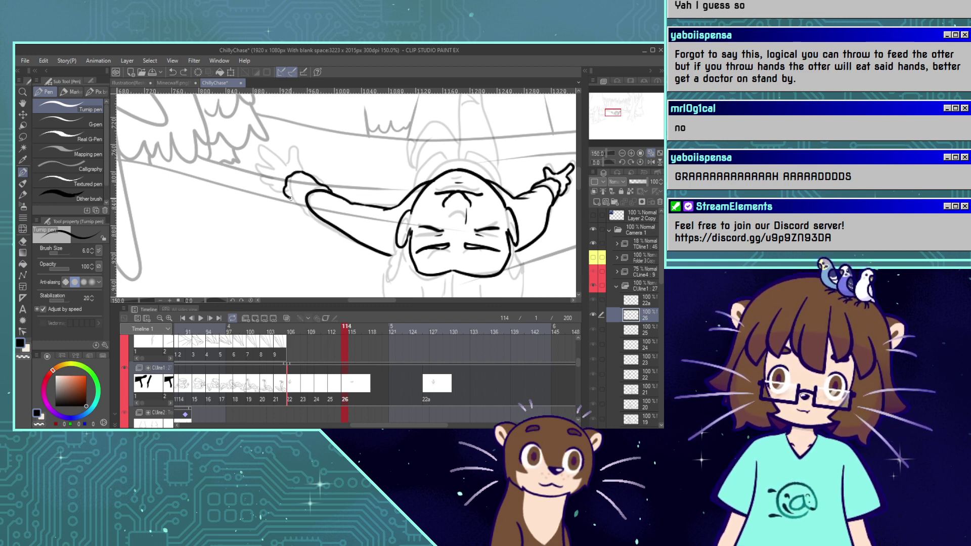
left_click_drag(291, 199, 320, 208)
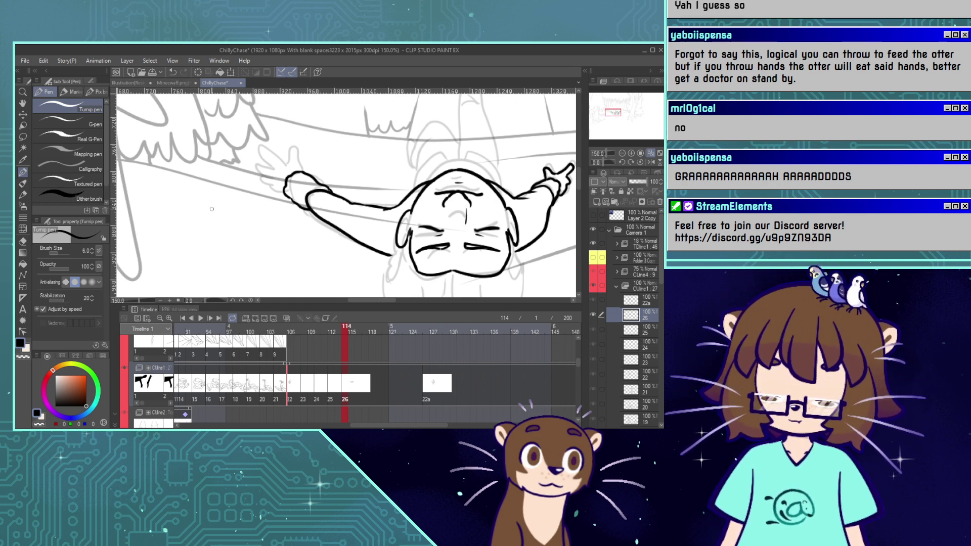
key("j")
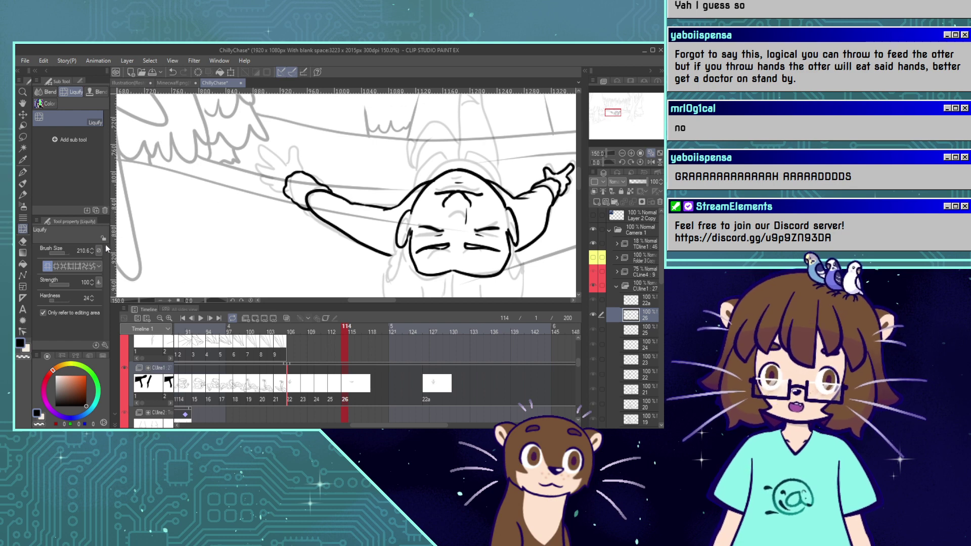
left_click_drag(62, 251, 62, 251)
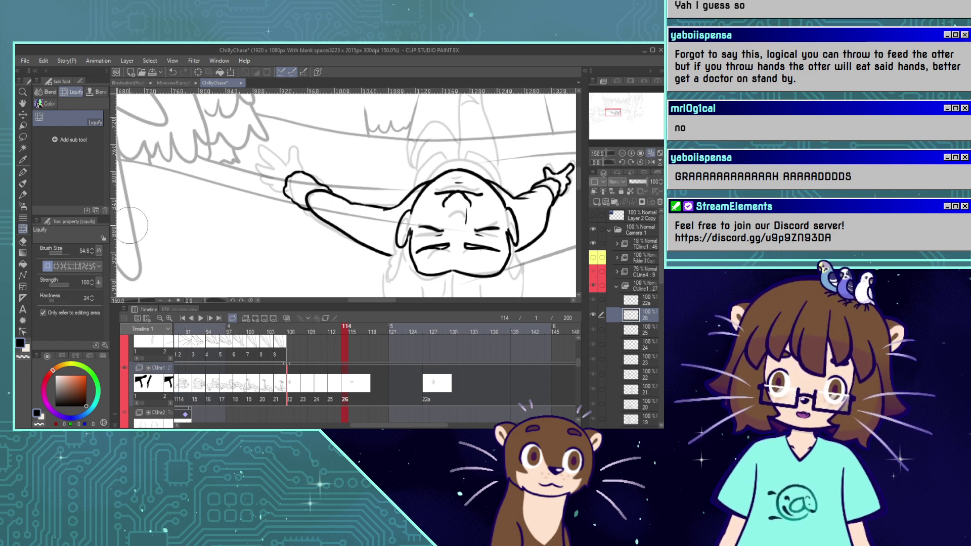
left_click_drag(302, 163, 280, 193)
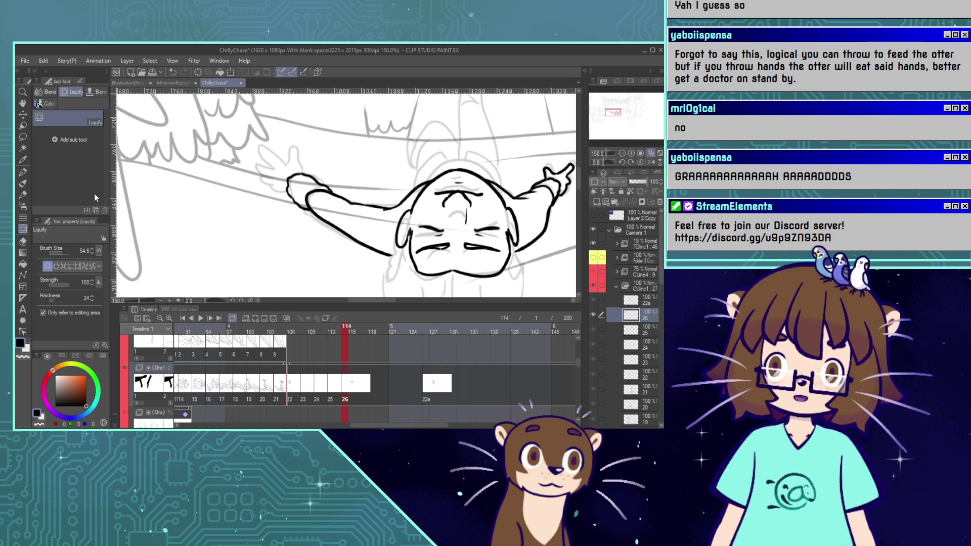
Ink the open left hand and its spread fingers with the Turnip pen, redoing the lower edge near the cuff.
left_click(22, 173)
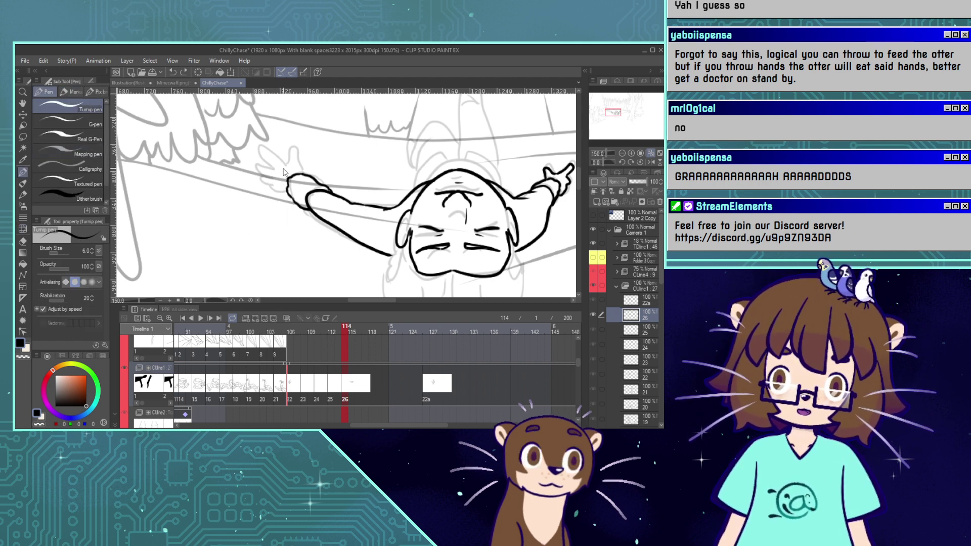
mouse_move(303, 177)
left_mouse_down()
mouse_move(297, 157)
mouse_move(287, 163)
mouse_move(266, 144)
mouse_move(257, 171)
mouse_move(290, 190)
left_mouse_up()
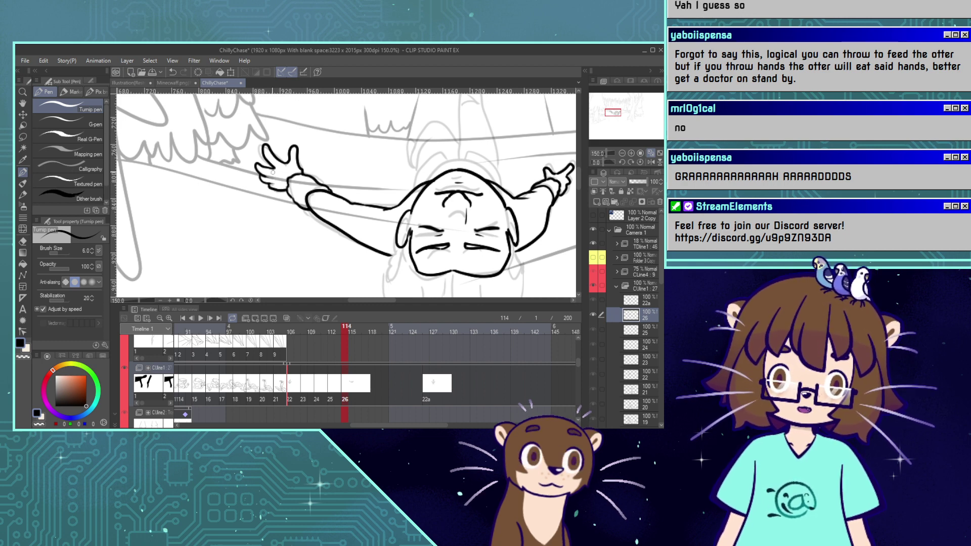
key("ctrl+z")
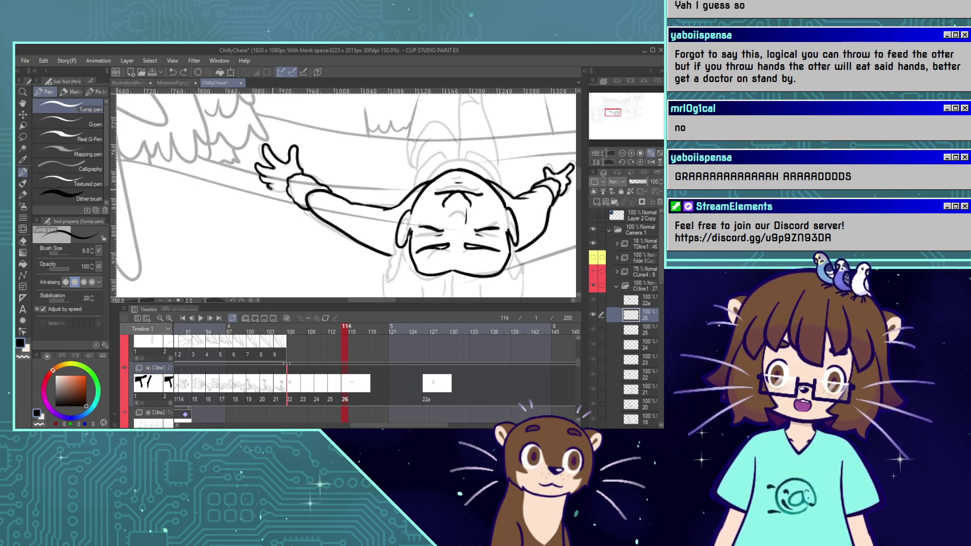
left_click_drag(272, 187, 290, 192)
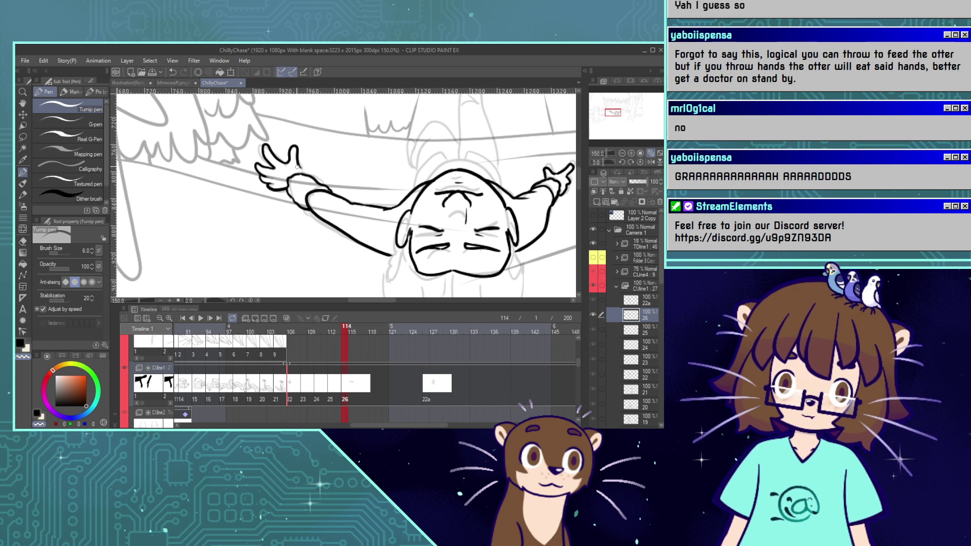
left_click(23, 344)
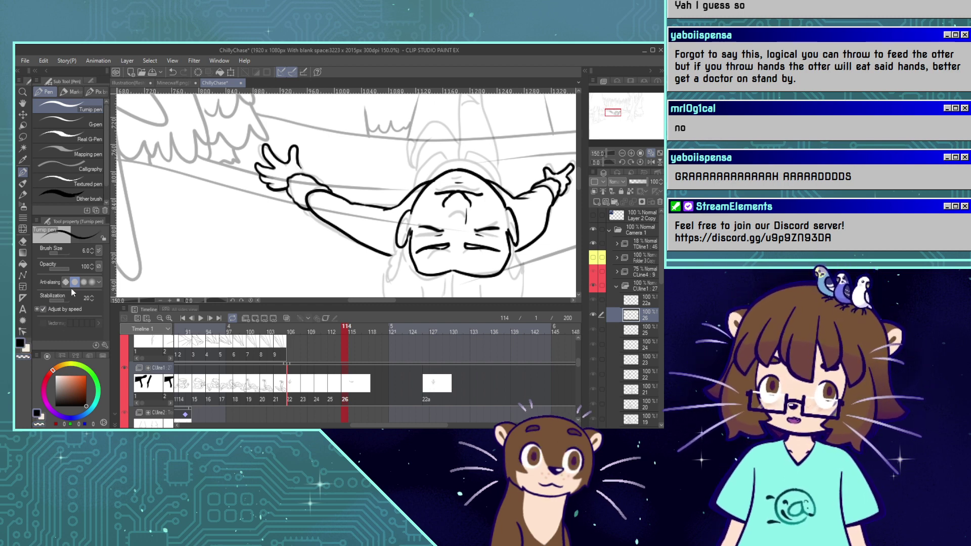
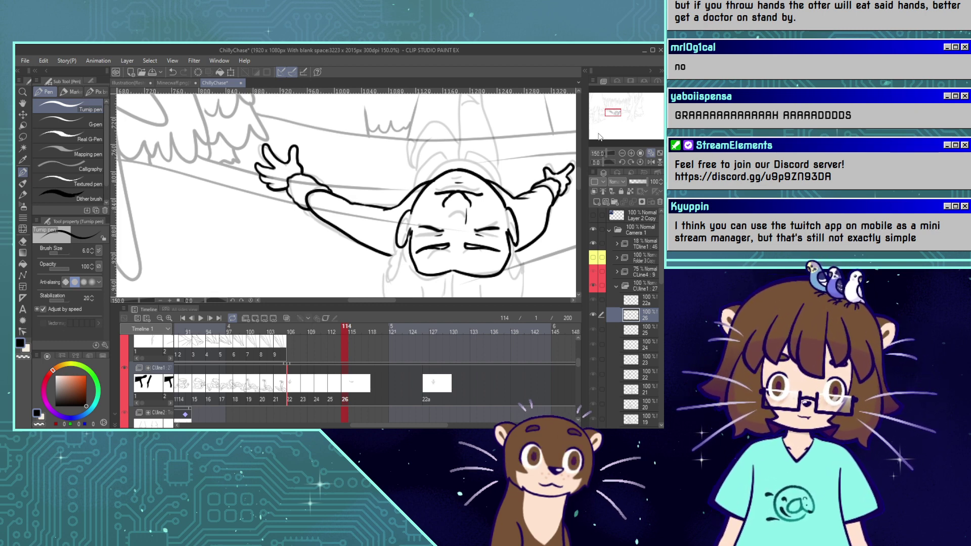
Draw the two curved body contours above the chin, meeting in the middle, and redo unsatisfactory strokes.
left_click_drag(612, 109, 615, 109)
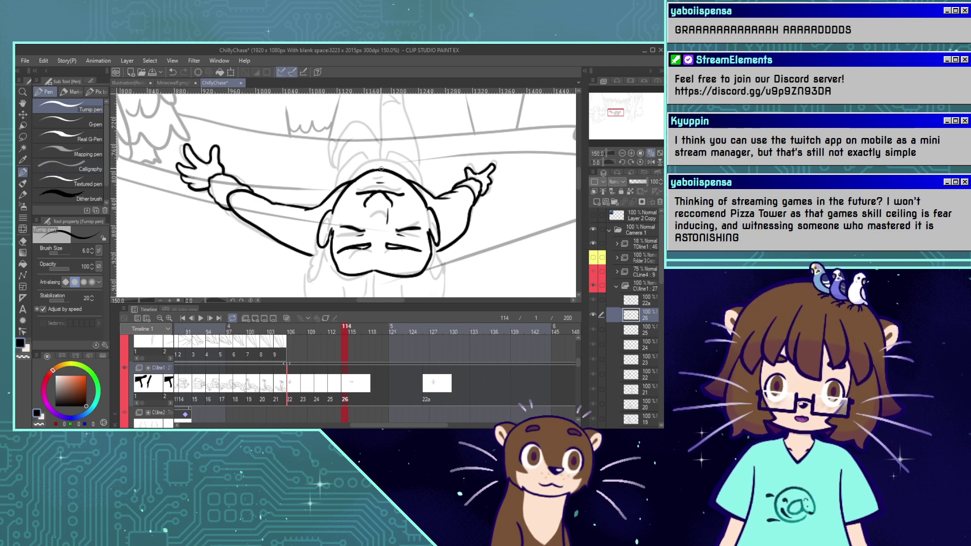
mouse_move(381, 171)
left_mouse_down()
mouse_move(392, 157)
mouse_move(413, 174)
mouse_move(395, 156)
mouse_move(420, 180)
left_mouse_up()
key("ctrl+z")
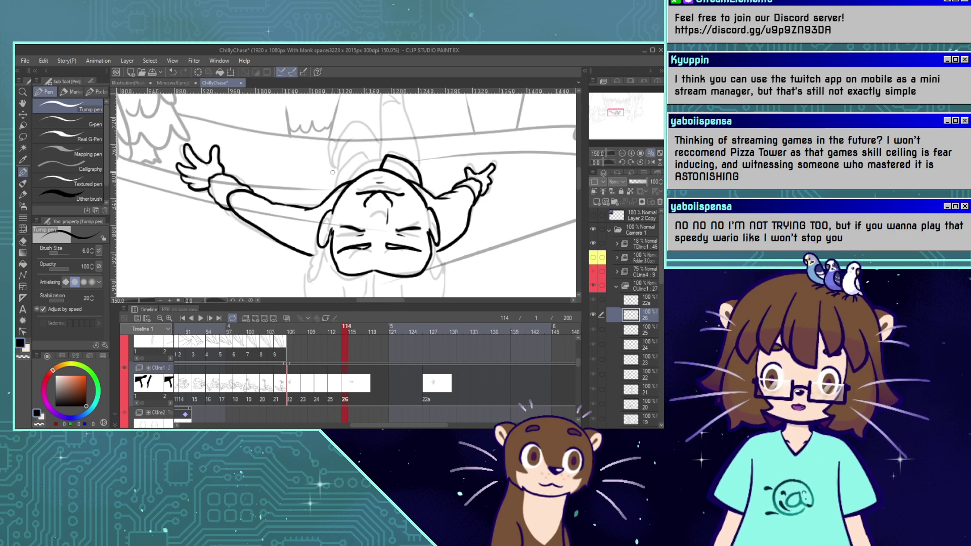
mouse_move(339, 184)
left_mouse_down()
mouse_move(363, 157)
mouse_move(376, 169)
mouse_move(338, 178)
mouse_move(360, 156)
mouse_move(370, 153)
mouse_move(379, 169)
left_mouse_up()
key("ctrl+z")
key("ctrl+z")
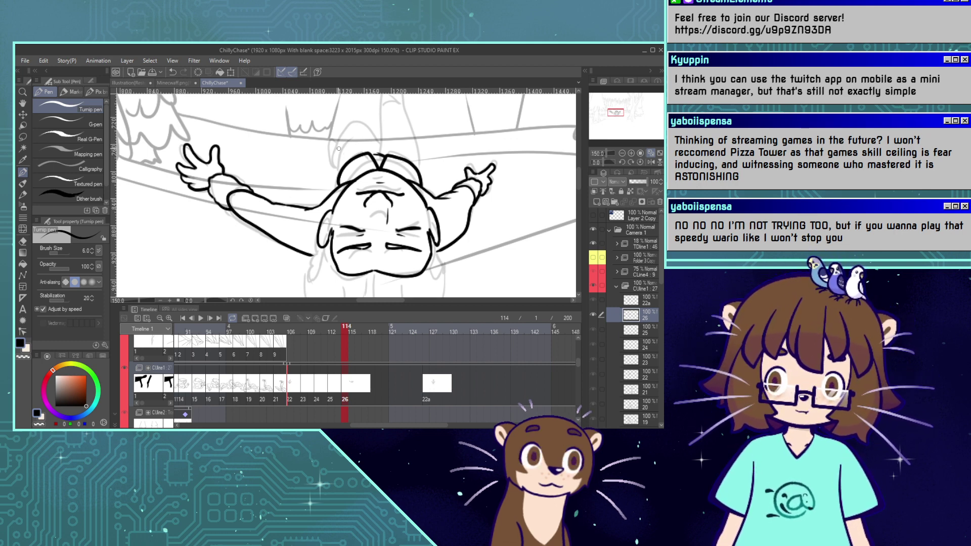
Ink the straight upright leg above the body, with fold marks near its end and the foot at the tip.
left_click_drag(430, 152, 430, 191)
left_click_drag(488, 166, 311, 183)
key("ctrl+z")
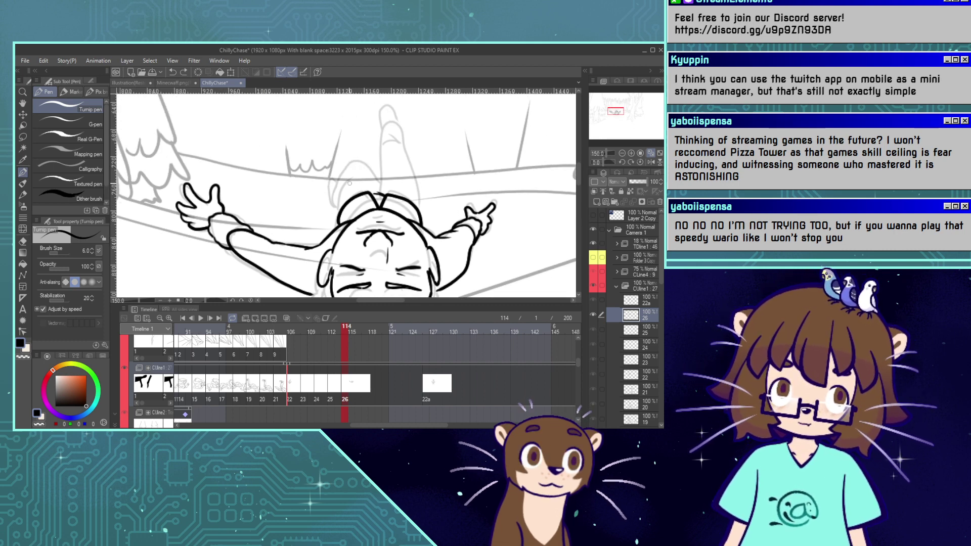
mouse_move(380, 193)
left_mouse_down()
mouse_move(383, 131)
mouse_move(393, 124)
mouse_move(422, 219)
left_mouse_up()
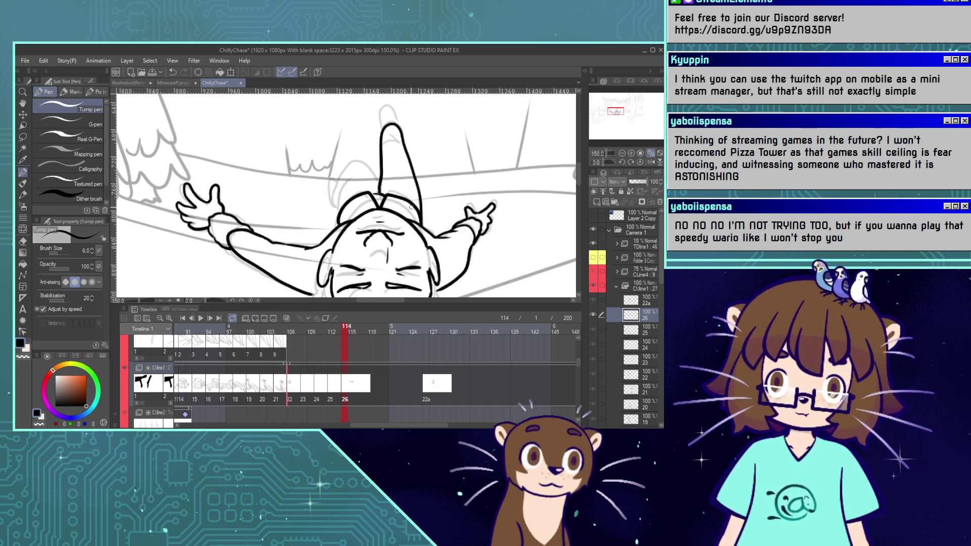
mouse_move(383, 147)
left_mouse_down()
mouse_move(400, 143)
mouse_move(386, 132)
left_mouse_up()
key("ctrl+z")
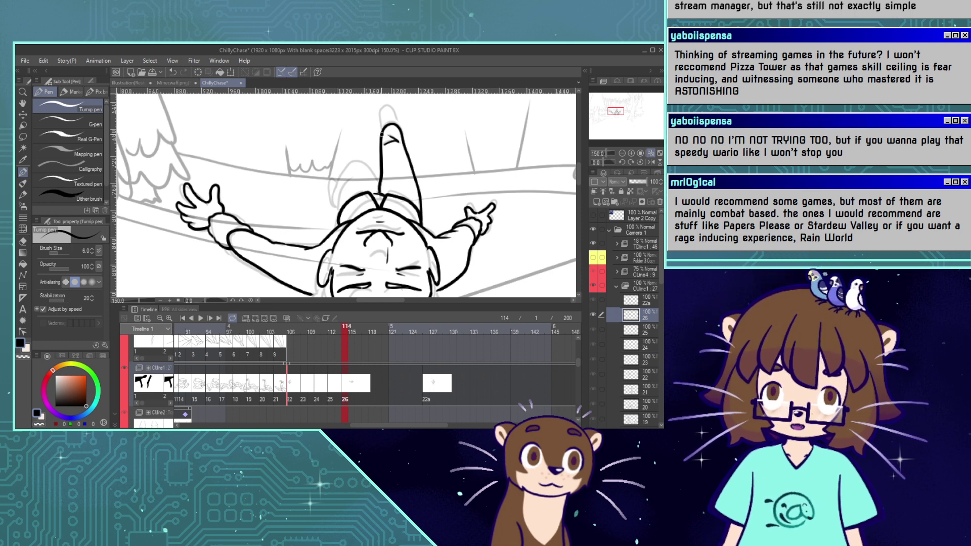
mouse_move(381, 136)
left_mouse_down()
mouse_move(385, 106)
mouse_move(398, 127)
mouse_move(393, 120)
left_mouse_up()
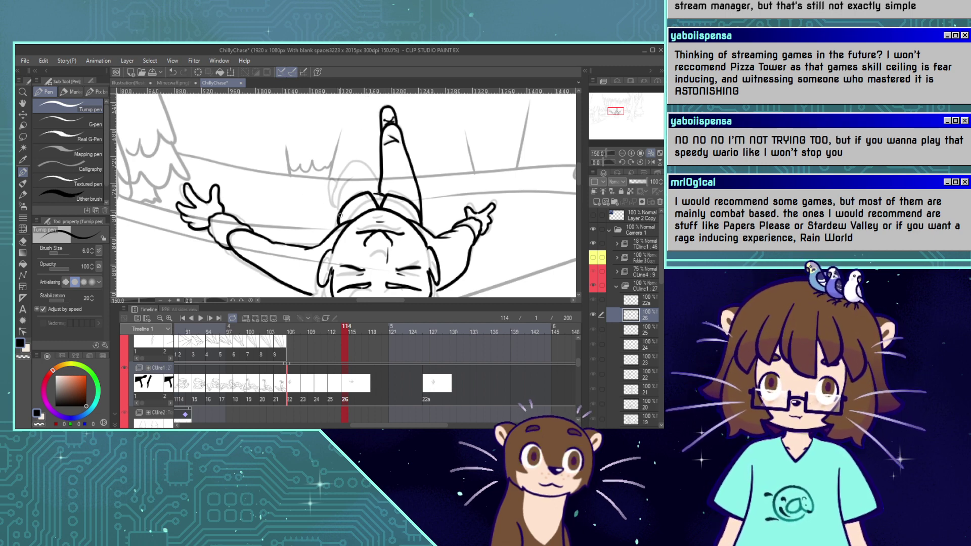
Draw the short inner line of the bent left leg rising from the hip, redoing it several times.
left_click_drag(339, 218, 354, 176)
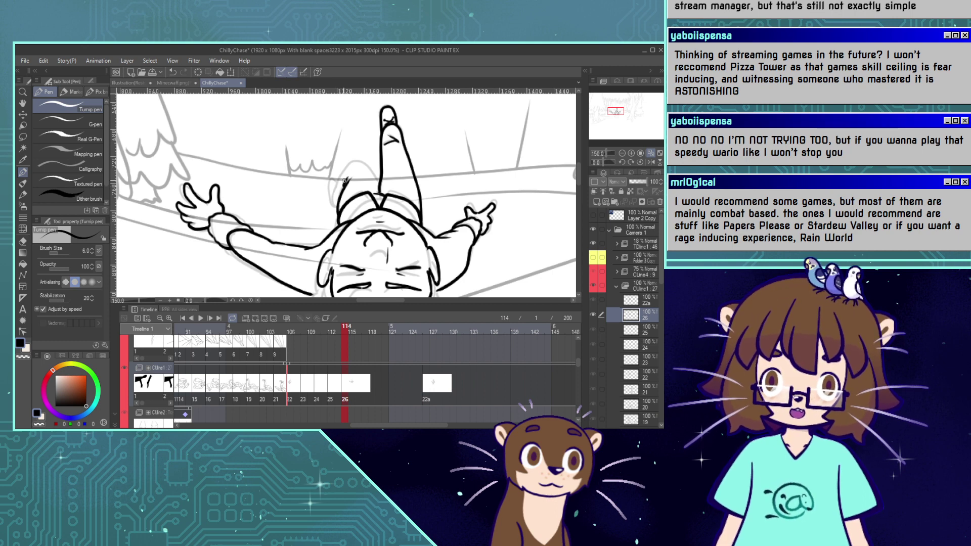
key("ctrl+z")
left_click_drag(339, 213, 355, 179)
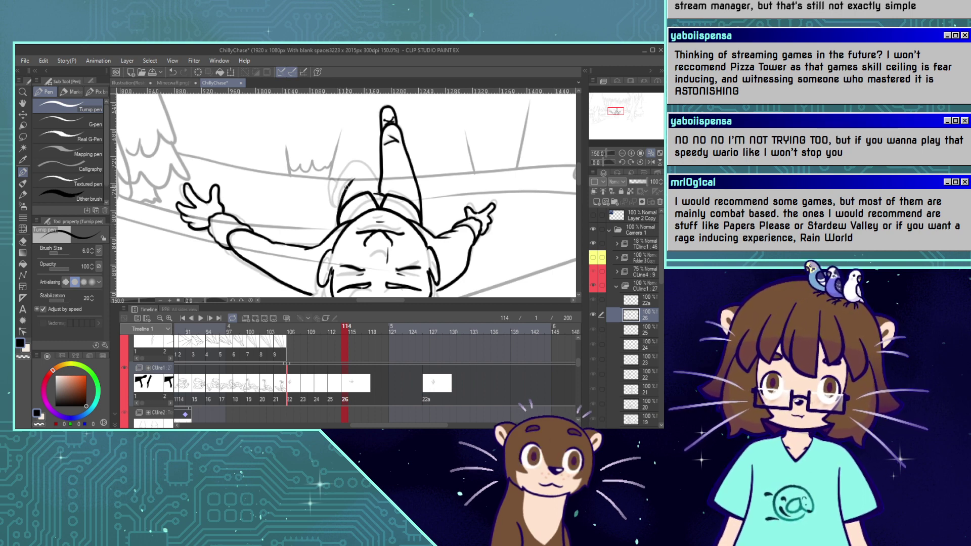
key("ctrl+z")
left_click_drag(339, 216, 355, 174)
key("ctrl+z")
left_click_drag(340, 214, 355, 173)
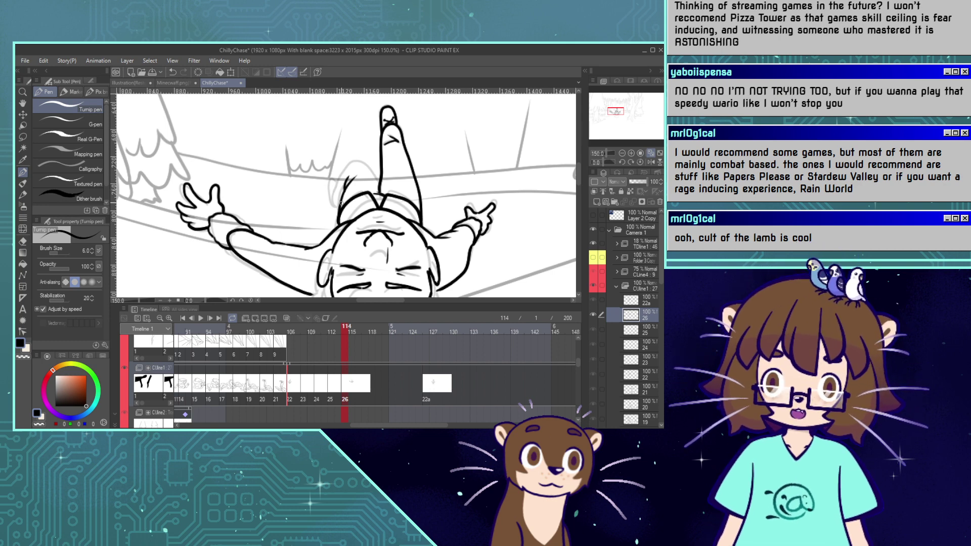
Draw the rounded outer contour of the bent left leg and its foot, redoing the foot stroke.
mouse_move(338, 203)
left_mouse_down()
mouse_move(346, 167)
mouse_move(367, 161)
mouse_move(378, 186)
left_mouse_up()
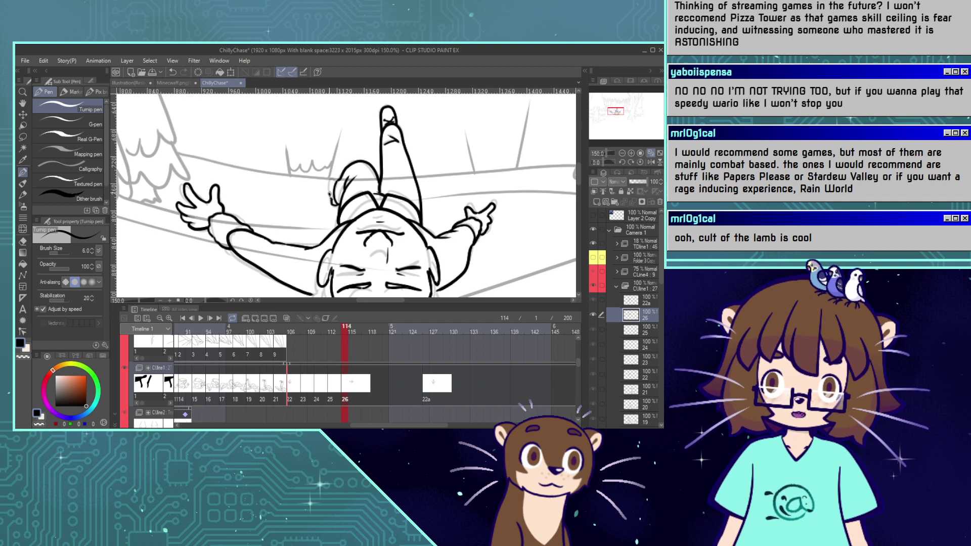
key("ctrl+z")
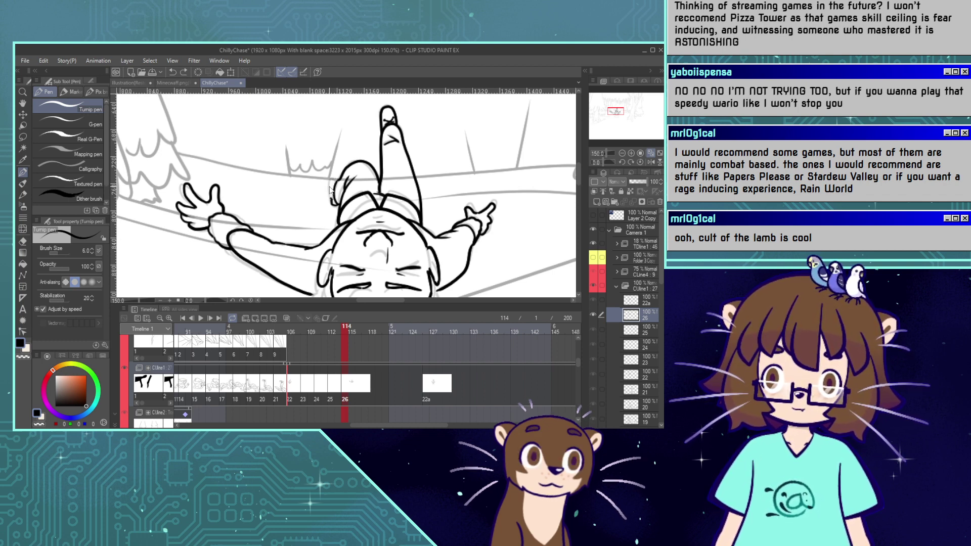
left_click_drag(331, 199, 334, 185)
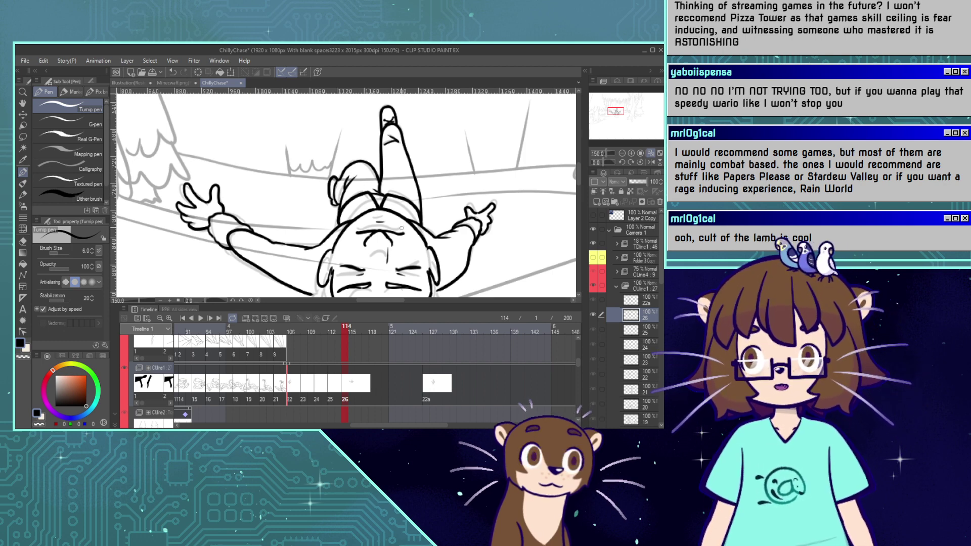
Redraw the short stroke where the two body contours meet above the chin, and check the whole figure.
key("ctrl+z")
left_click_drag(374, 190, 382, 195)
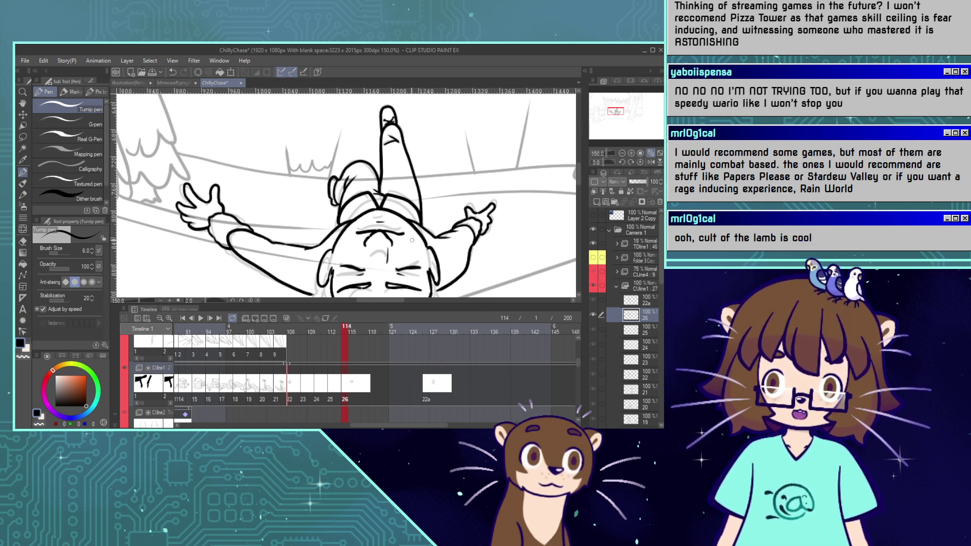
scroll(569, 160, "down", 5)
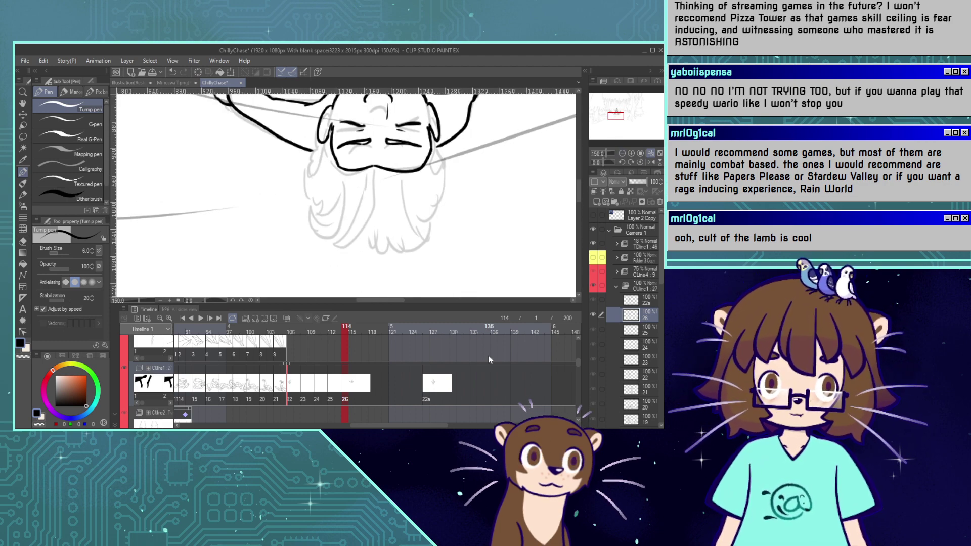
left_click(622, 153)
left_click(622, 154)
left_click_drag(624, 131, 619, 111)
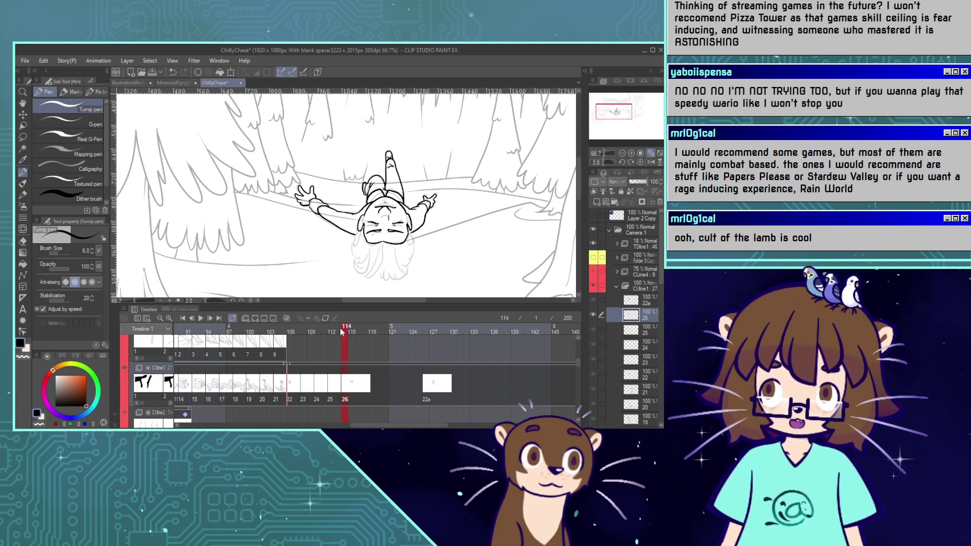
Create cel 27 at frame 116, directly after cel 26 on the character line track.
mouse_move(340, 330)
left_mouse_down()
mouse_move(378, 347)
mouse_move(339, 345)
mouse_move(398, 360)
mouse_move(341, 363)
left_mouse_up()
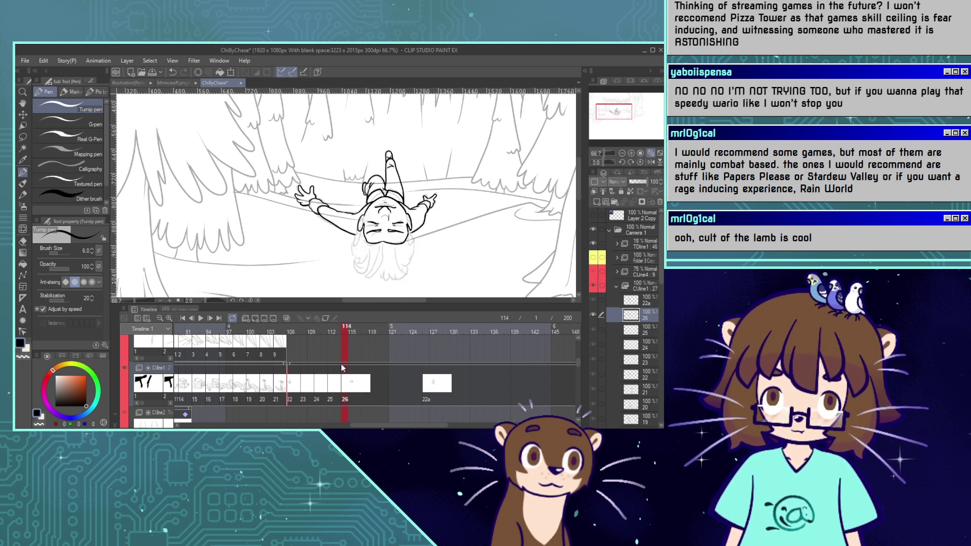
left_click(356, 401)
key("ctrl+shift+alt+n")
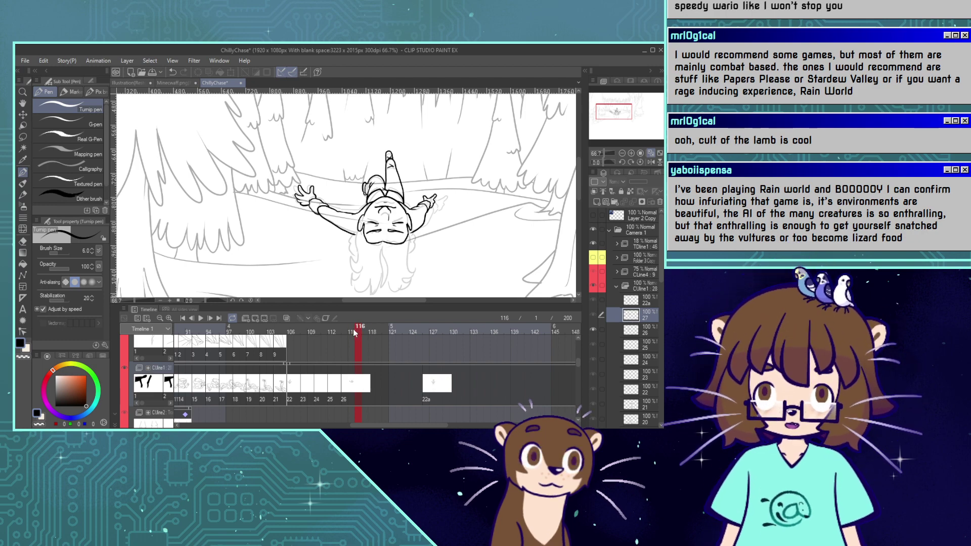
left_click(359, 398)
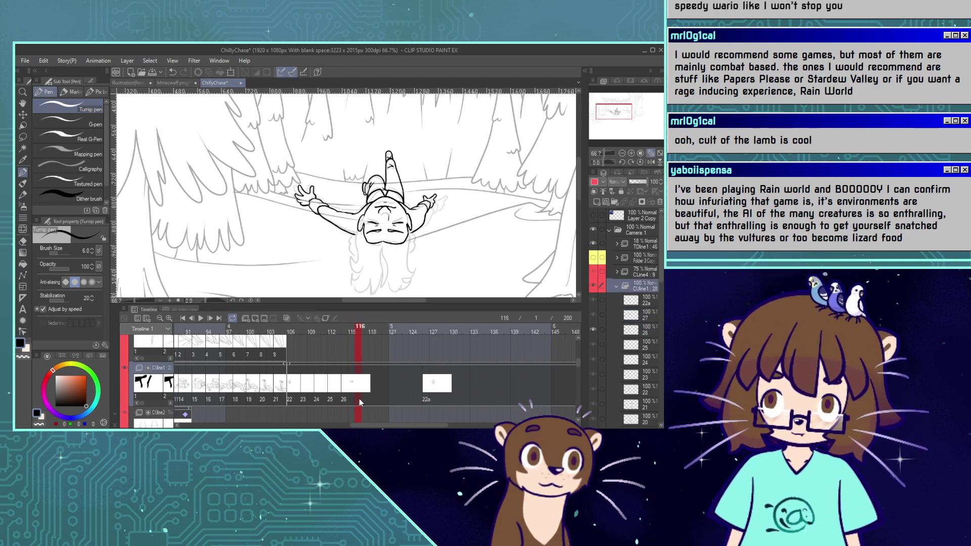
key("ctrl+z")
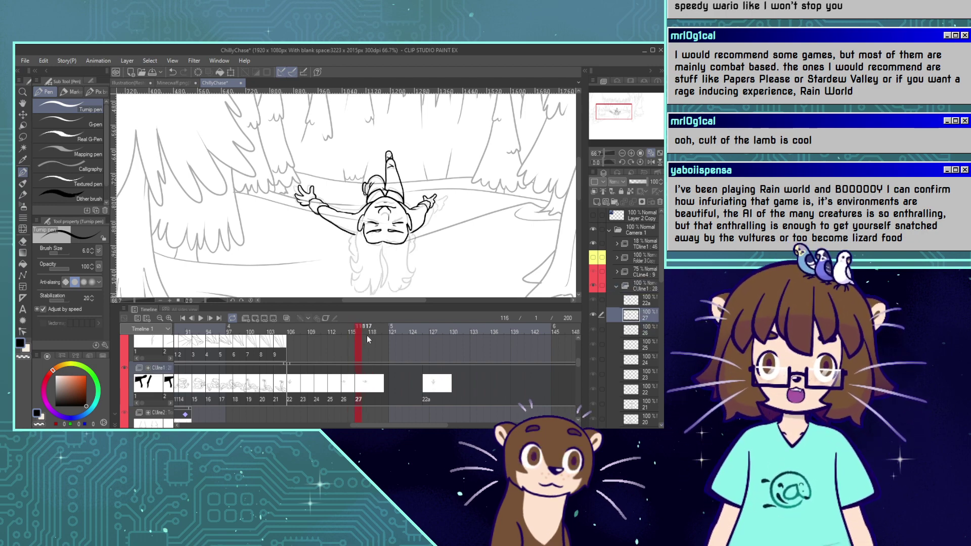
Erase the inked head and arms on cel 26 at frame 114, keeping the legs, with a 210.6 eraser reduced to 34.8 for cleanup.
mouse_move(358, 336)
left_mouse_down()
mouse_move(347, 332)
mouse_move(429, 350)
mouse_move(352, 353)
mouse_move(355, 379)
mouse_move(365, 383)
mouse_move(344, 374)
left_mouse_up()
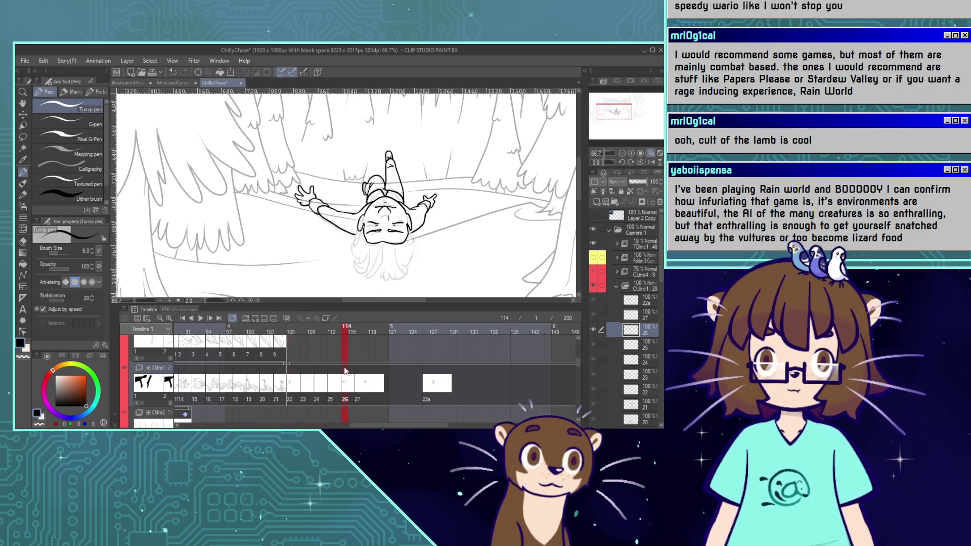
left_click(338, 330)
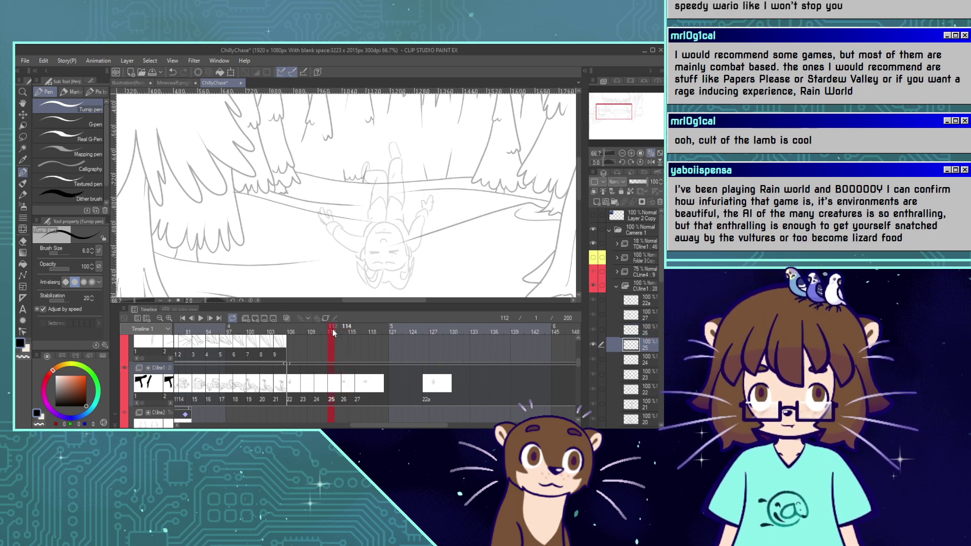
left_click(344, 332)
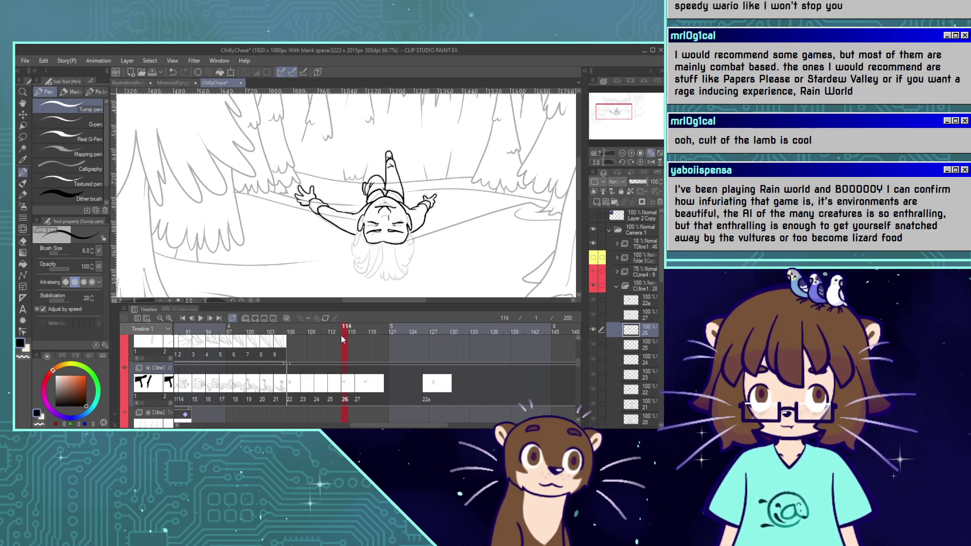
left_click(341, 335)
left_click(344, 336)
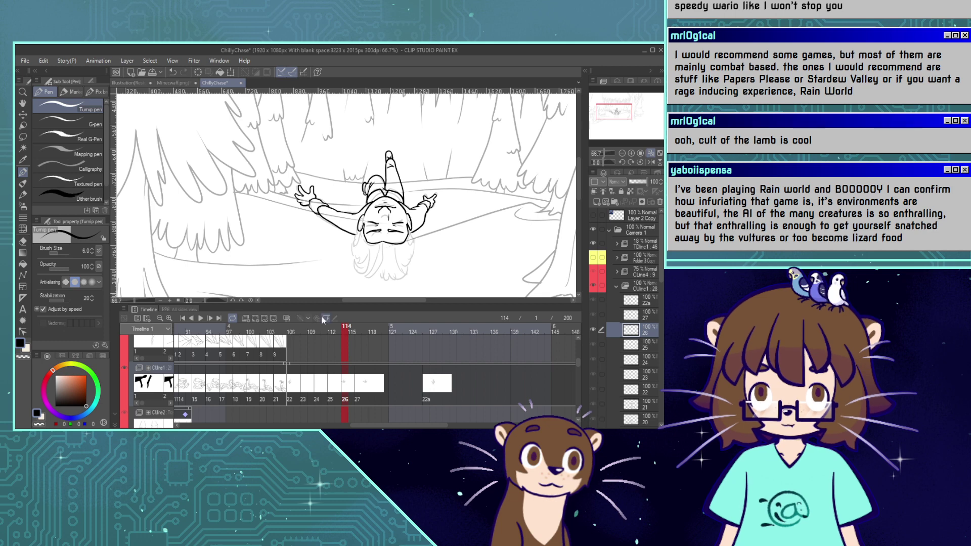
left_click(23, 241)
left_click_drag(65, 254, 65, 253)
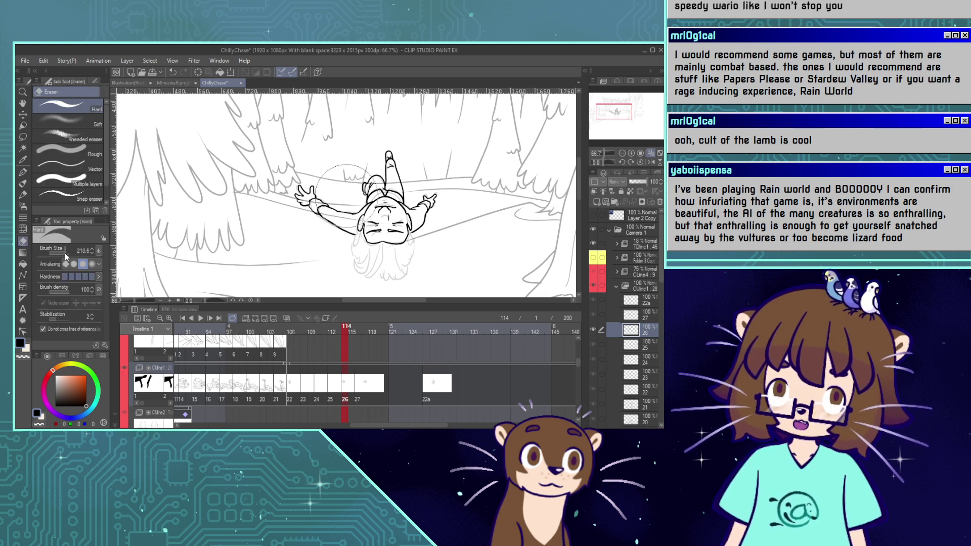
mouse_move(299, 196)
left_mouse_down()
mouse_move(332, 231)
mouse_move(372, 239)
mouse_move(384, 230)
mouse_move(410, 245)
mouse_move(444, 219)
mouse_move(499, 225)
left_mouse_up()
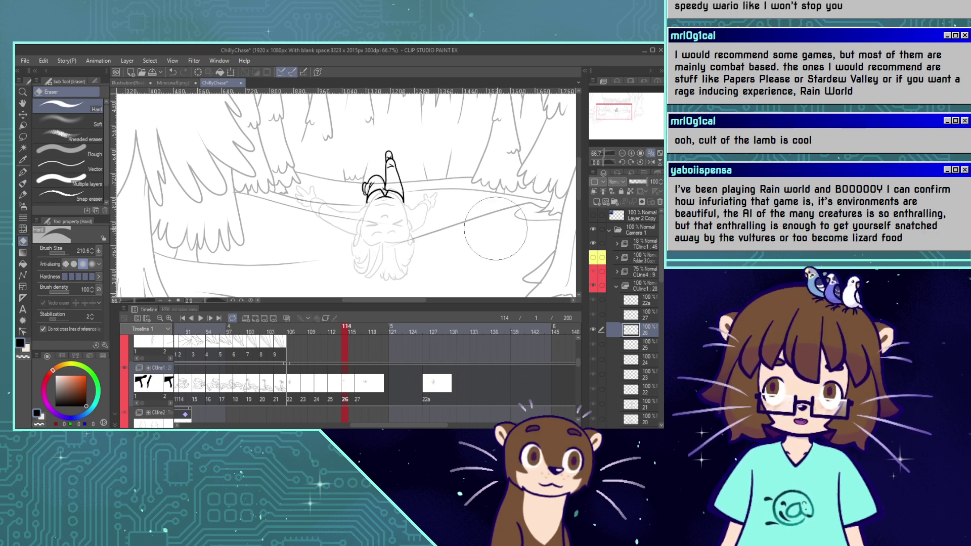
left_click(631, 153)
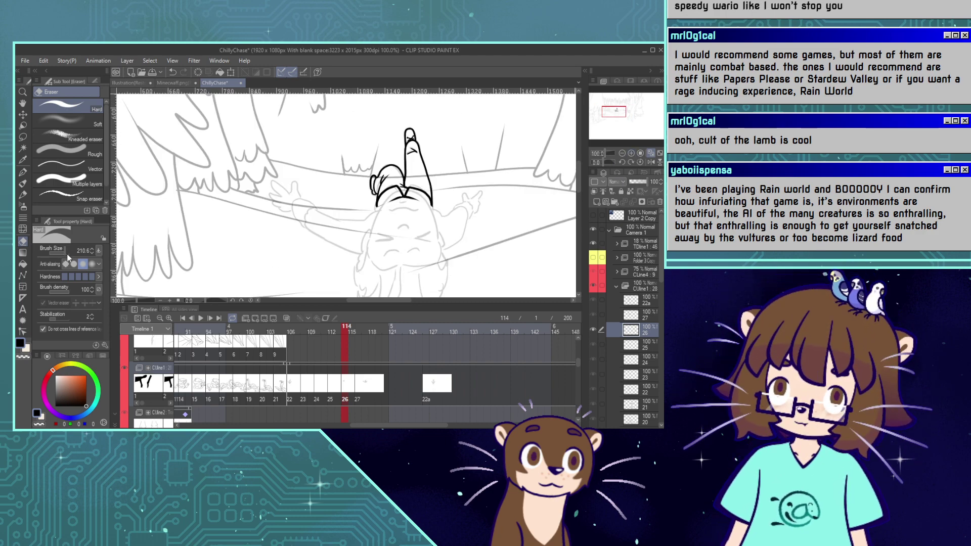
left_click_drag(65, 253, 62, 253)
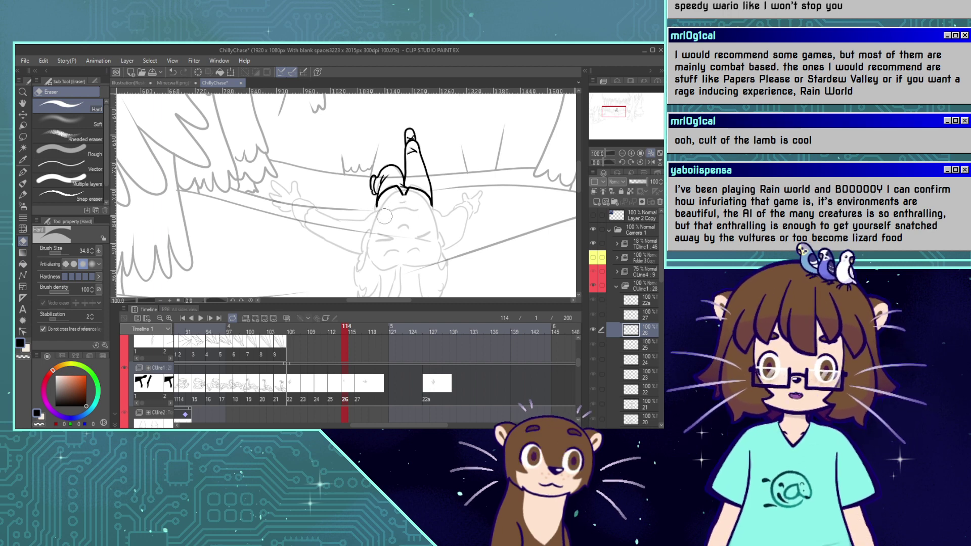
Stretch the remaining leg drawing vertically to about 104% height while keeping its width at 100%.
left_click(231, 73)
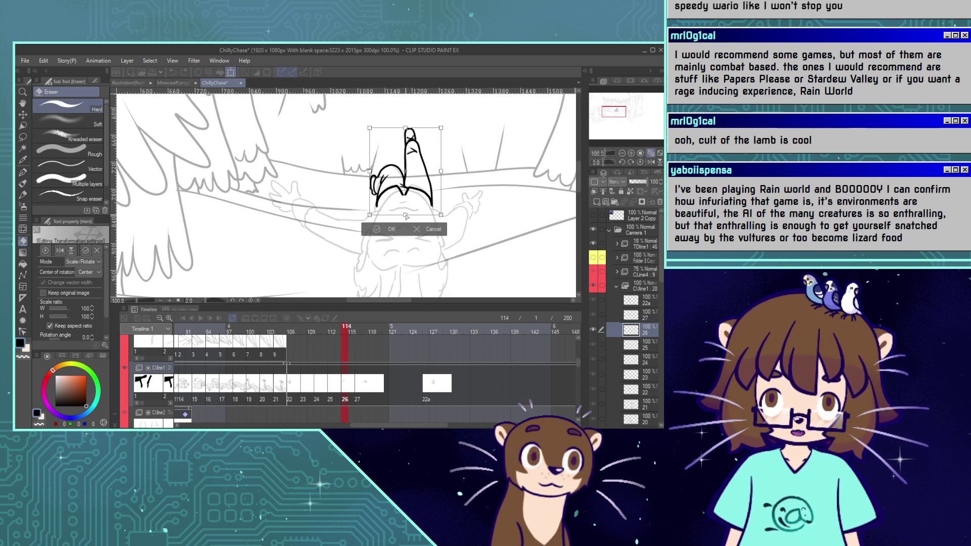
left_click_drag(406, 217, 370, 218)
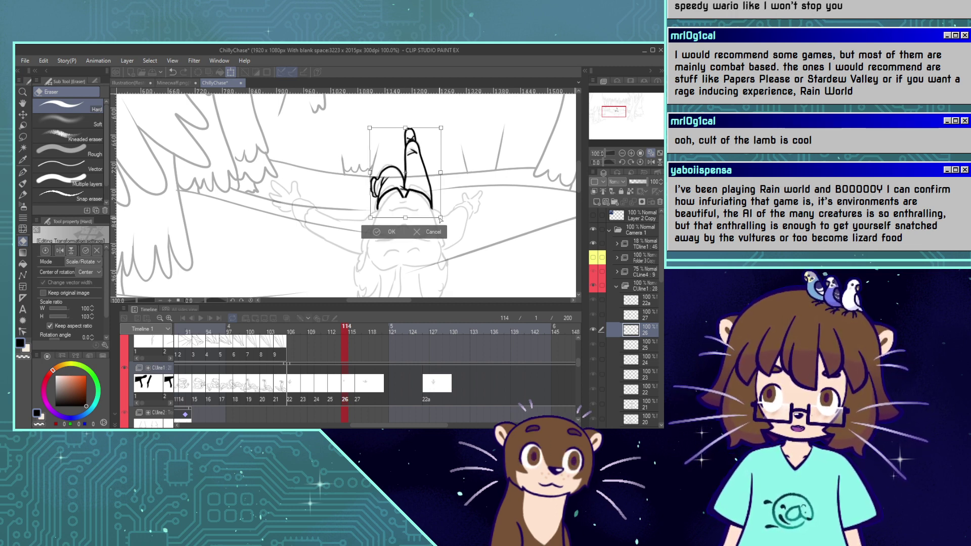
left_click_drag(441, 218, 439, 219)
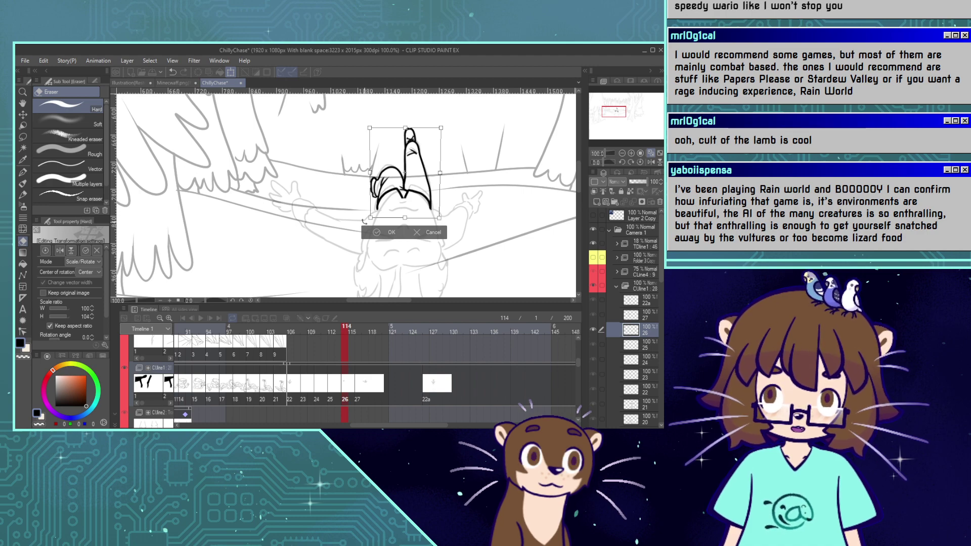
left_click(378, 233)
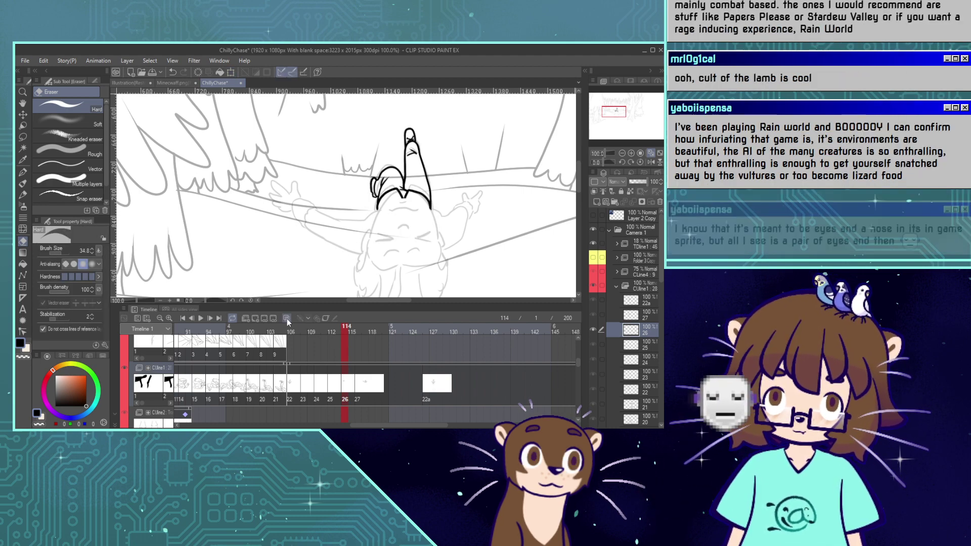
Enable onion skin and shift the leg drawing on cel 26 slightly down toward the chin.
left_click(286, 318)
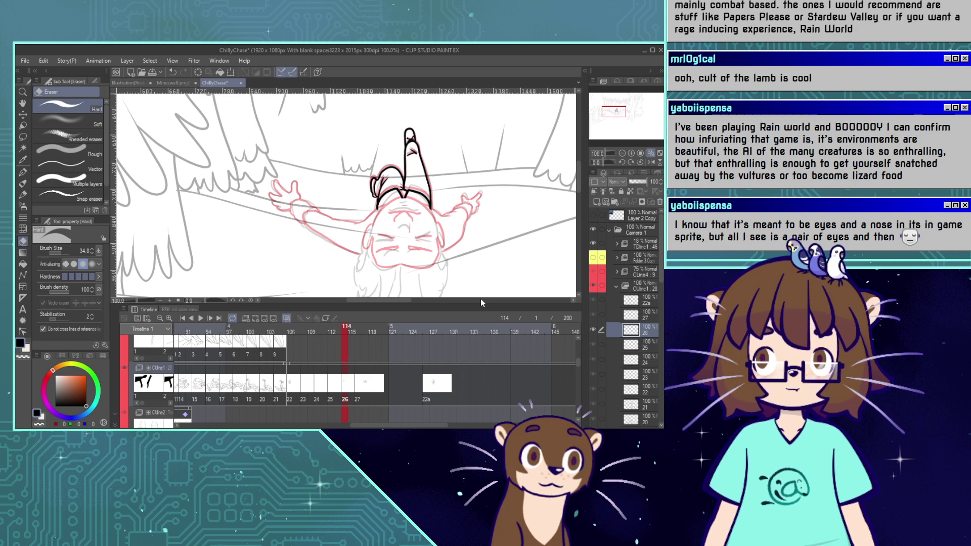
left_click(631, 153)
left_click_drag(615, 112, 617, 115)
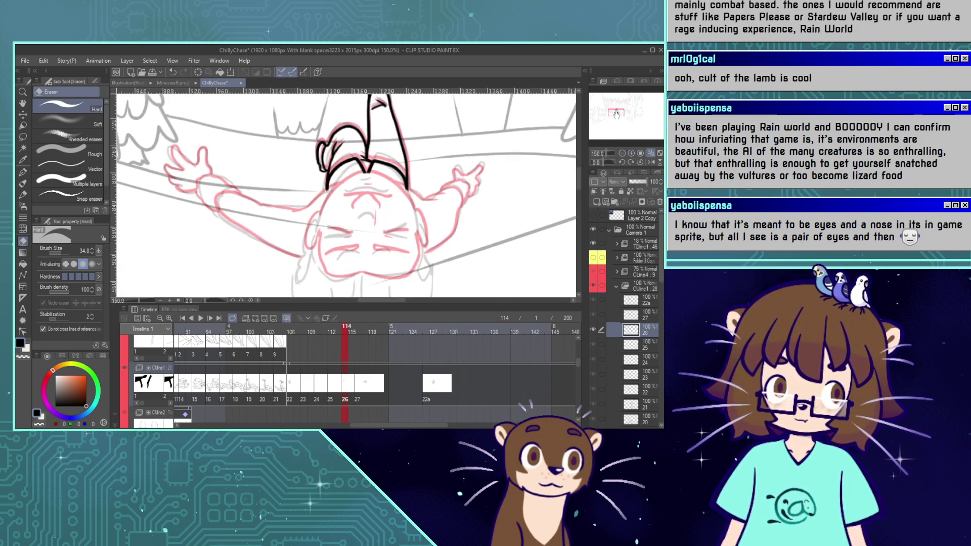
key("k")
left_click_drag(309, 157, 309, 160)
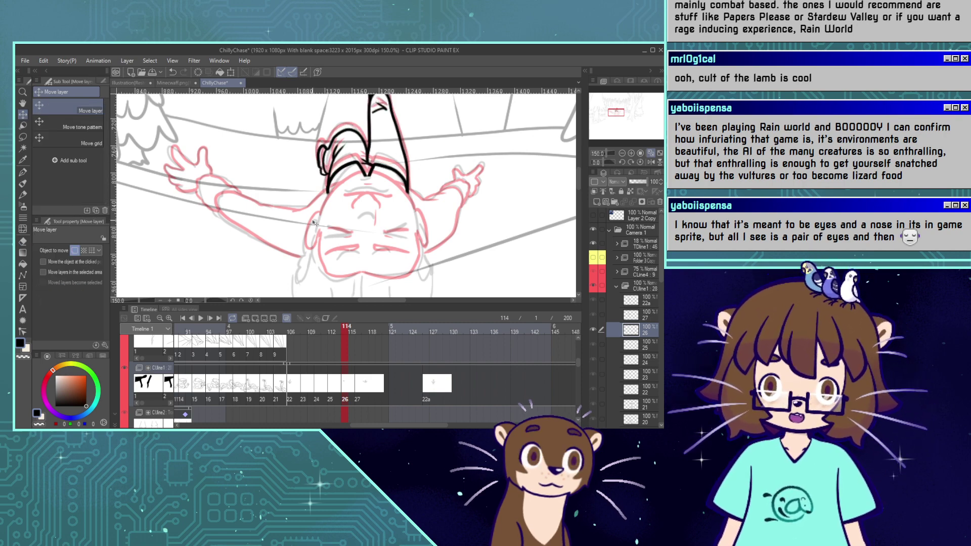
Ink the curved nose and both closed eyes with the Turnip pen on cel 26, redoing unsatisfactory strokes.
left_click(21, 173)
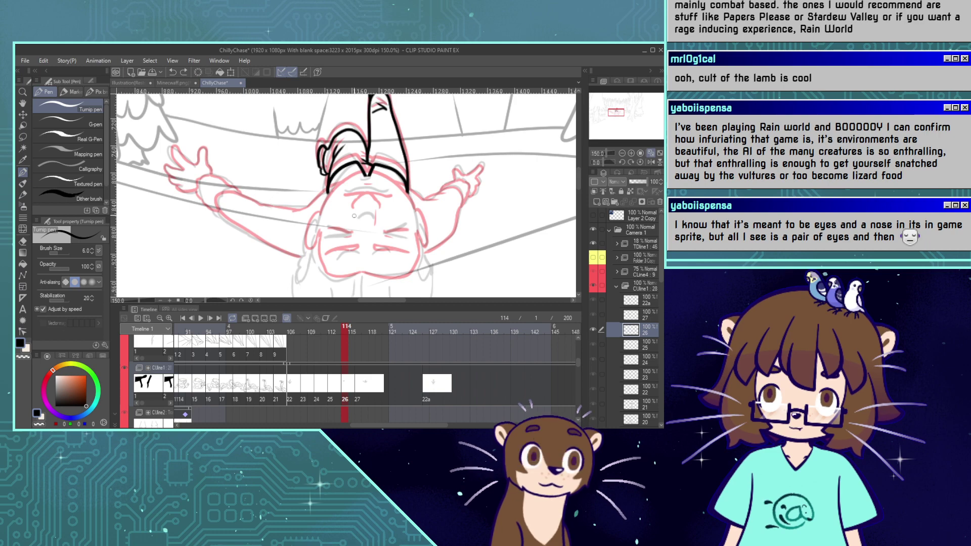
mouse_move(353, 216)
left_mouse_down()
mouse_move(369, 209)
mouse_move(377, 220)
left_mouse_up()
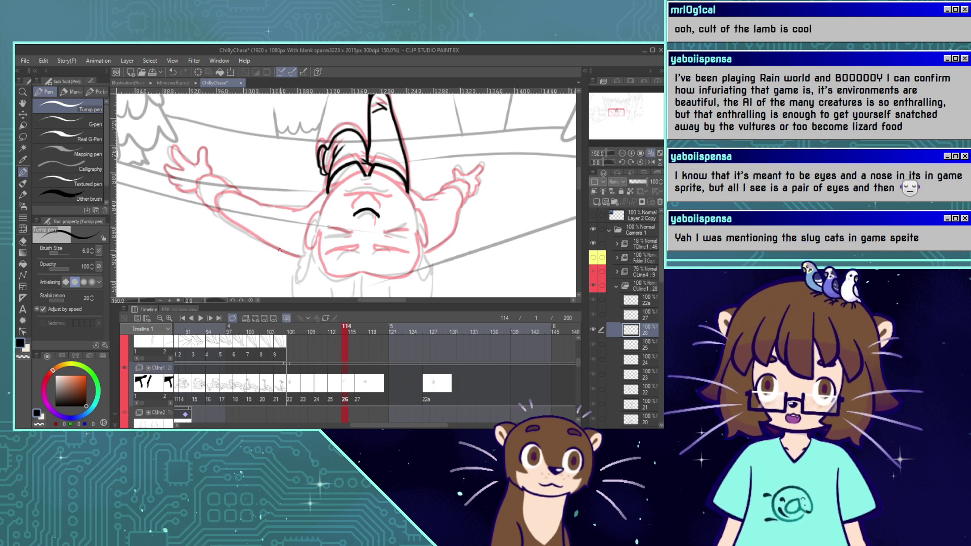
mouse_move(356, 212)
left_mouse_down()
mouse_move(341, 234)
mouse_move(353, 237)
left_mouse_up()
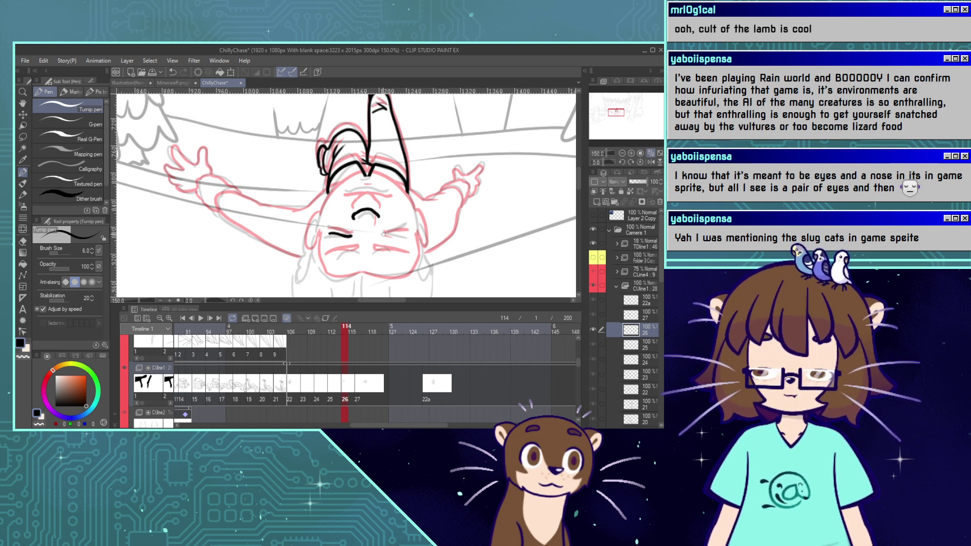
left_click_drag(380, 236, 407, 235)
key("ctrl+z")
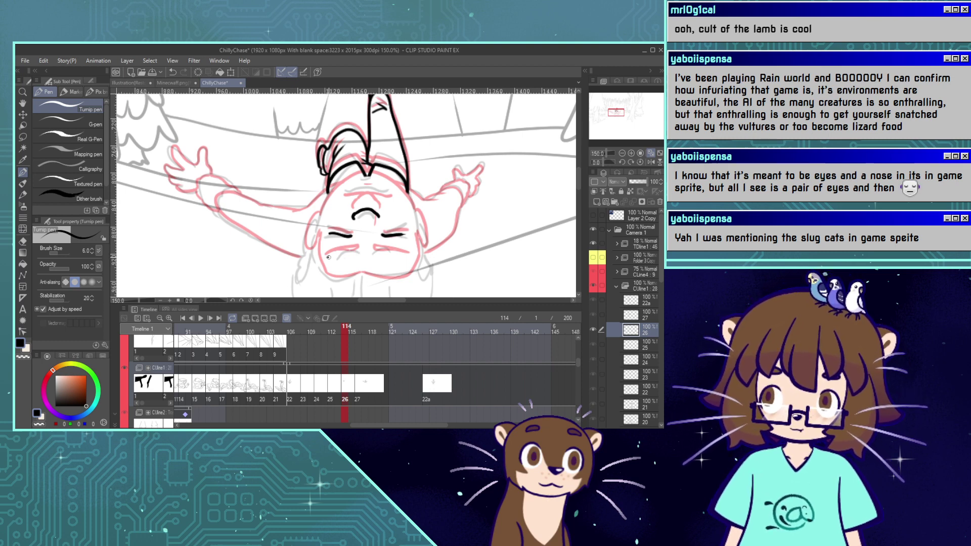
Ink both tapered eyebrows on the forehead side of the closed eyes, replacing the first eyebrow attempt.
mouse_move(329, 256)
left_mouse_down()
mouse_move(357, 261)
mouse_move(340, 254)
left_mouse_up()
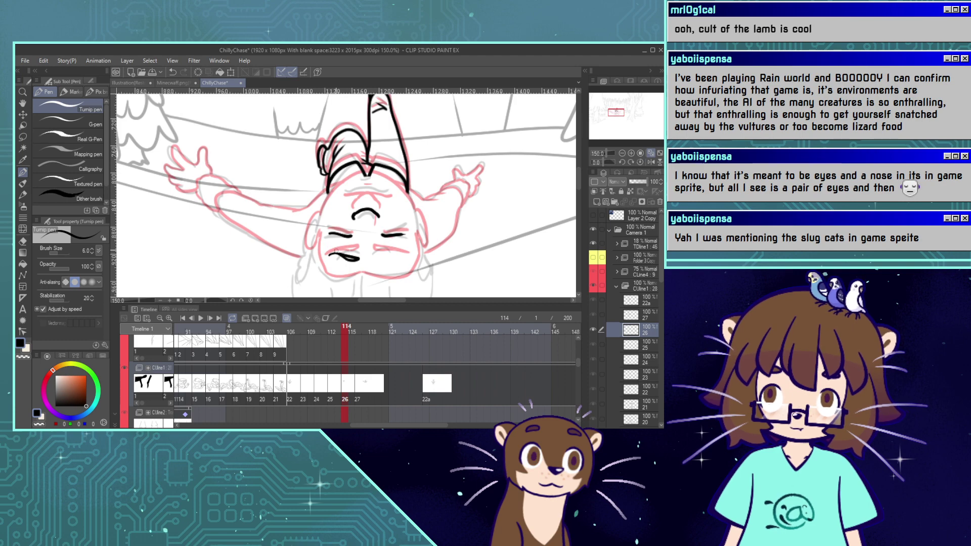
left_click_drag(610, 162, 617, 167)
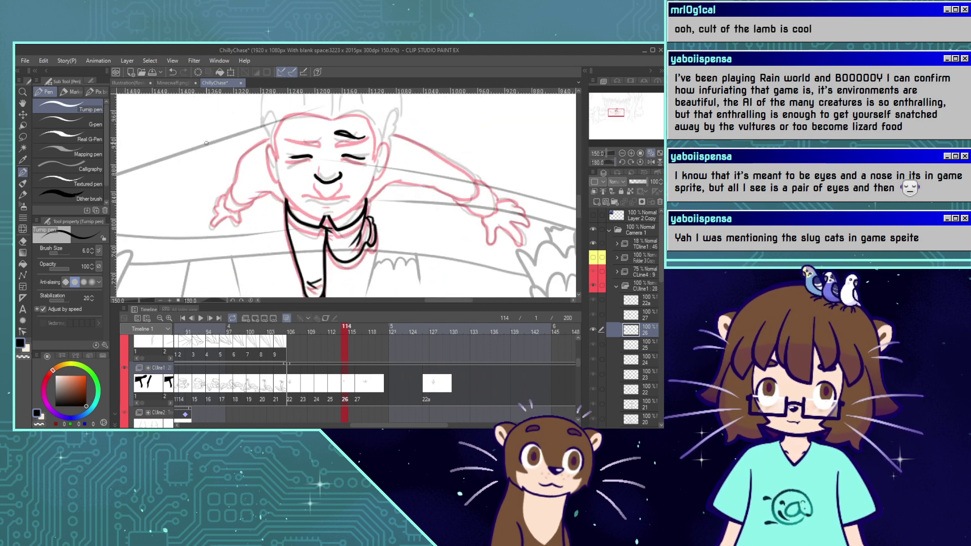
key("ctrl+z")
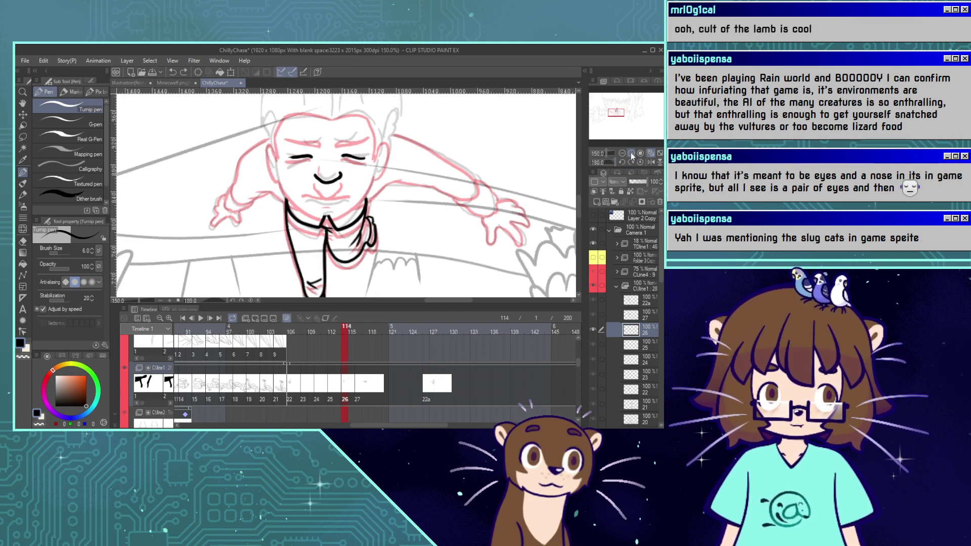
left_click_drag(577, 204, 578, 196)
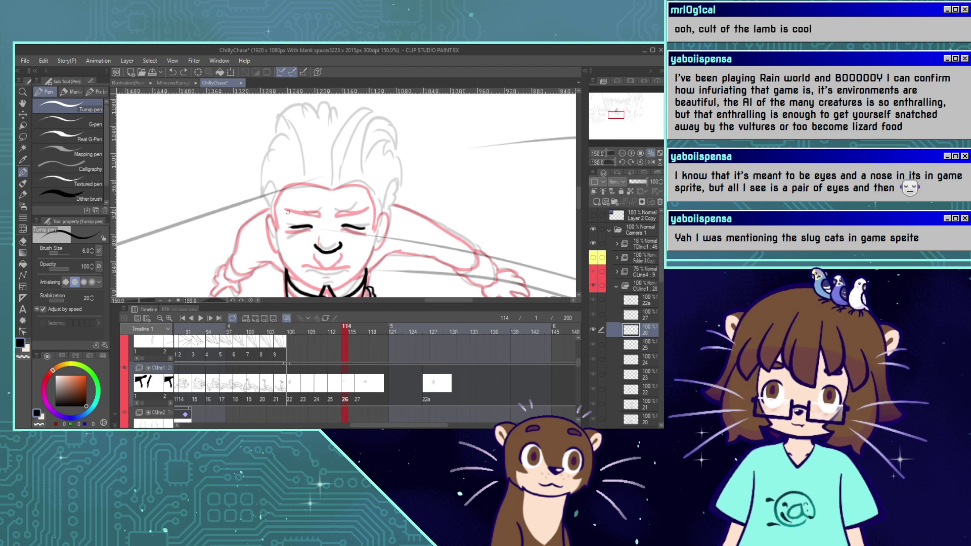
mouse_move(287, 207)
left_mouse_down()
mouse_move(318, 213)
mouse_move(291, 204)
mouse_move(320, 208)
mouse_move(284, 202)
mouse_move(366, 205)
mouse_move(352, 208)
left_mouse_up()
key("ctrl+z")
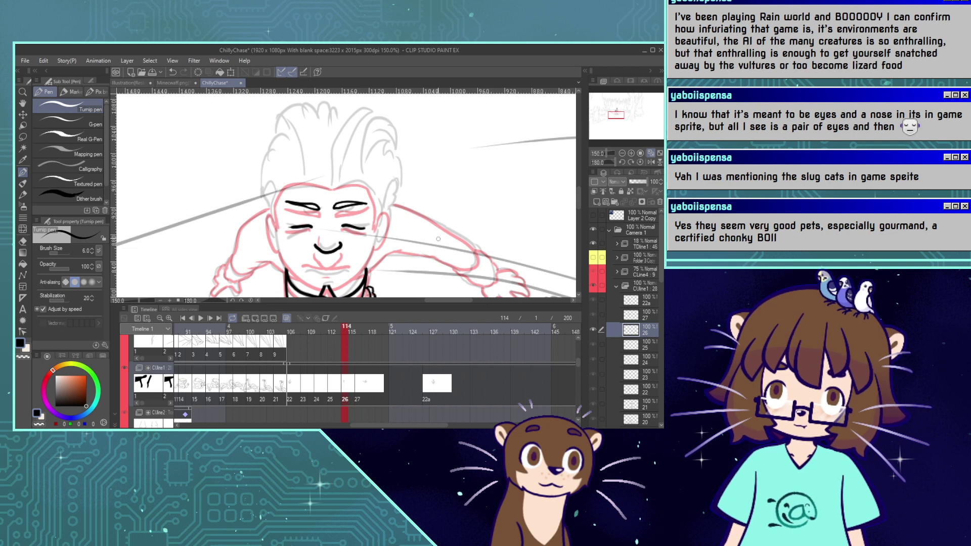
Draw the wide curved mouth line between the nose and chin, undoing and redrawing it until it fits.
left_click_drag(305, 258, 342, 259)
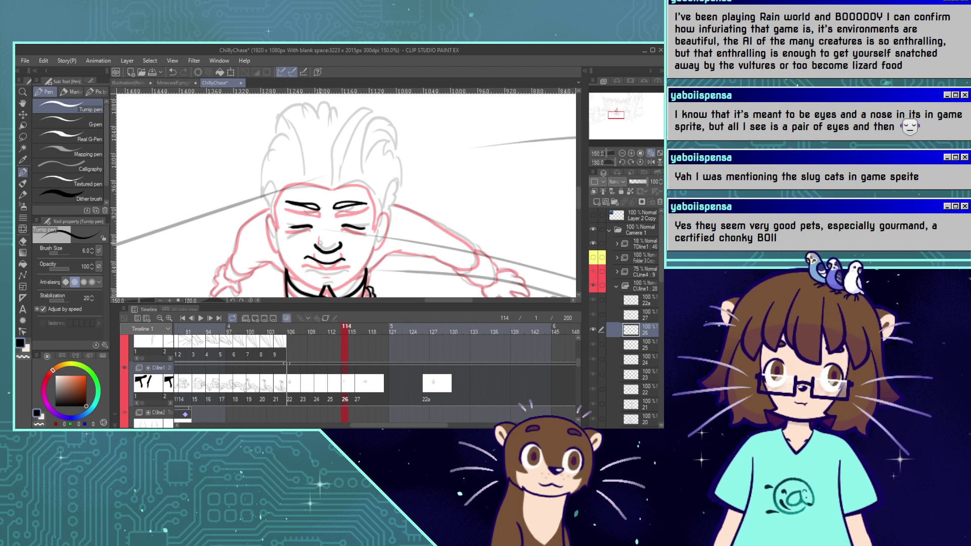
key("ctrl+z")
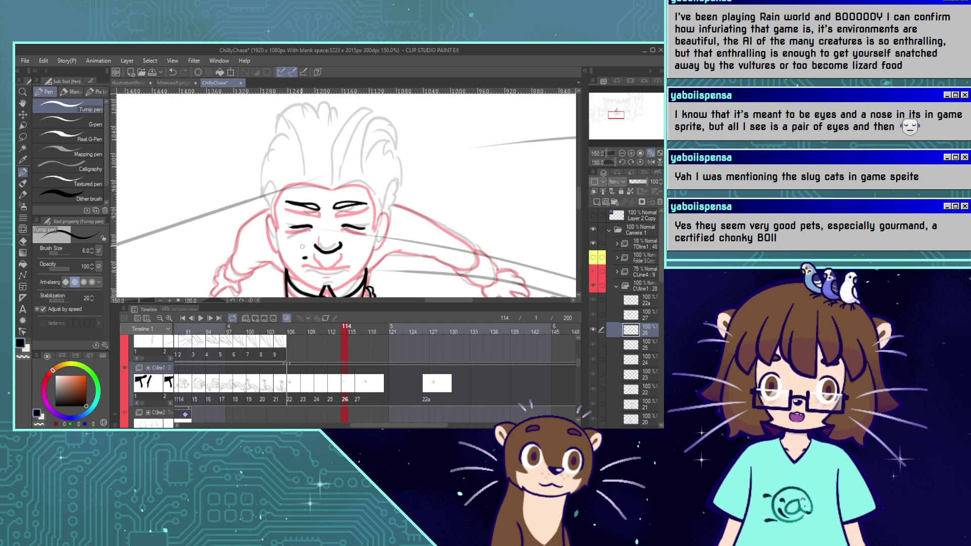
key("ctrl+z")
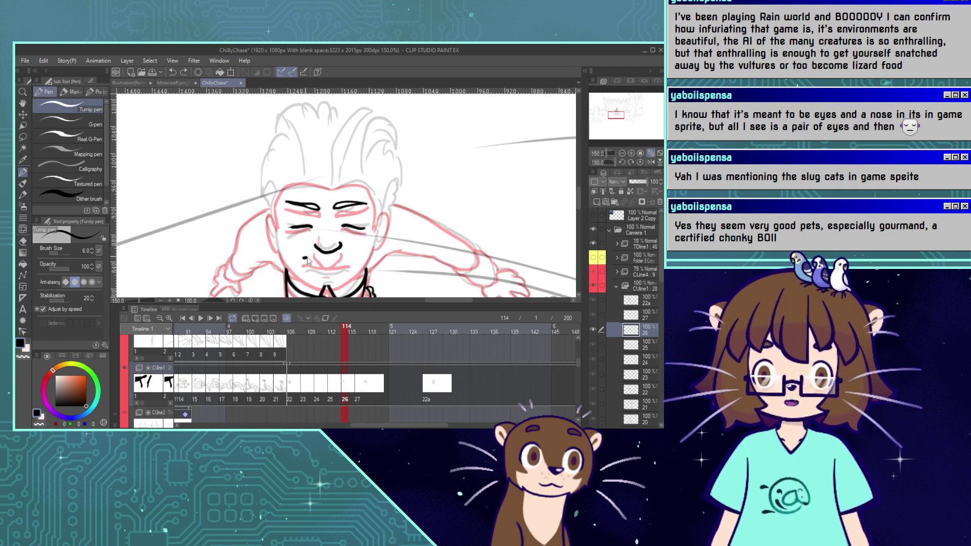
key("ctrl+z")
left_click_drag(302, 259, 343, 260)
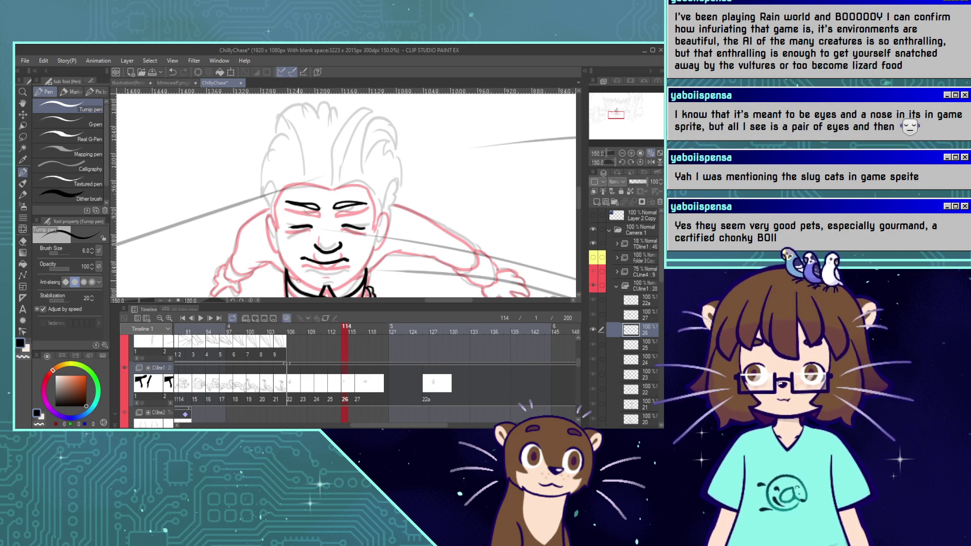
left_click(640, 162)
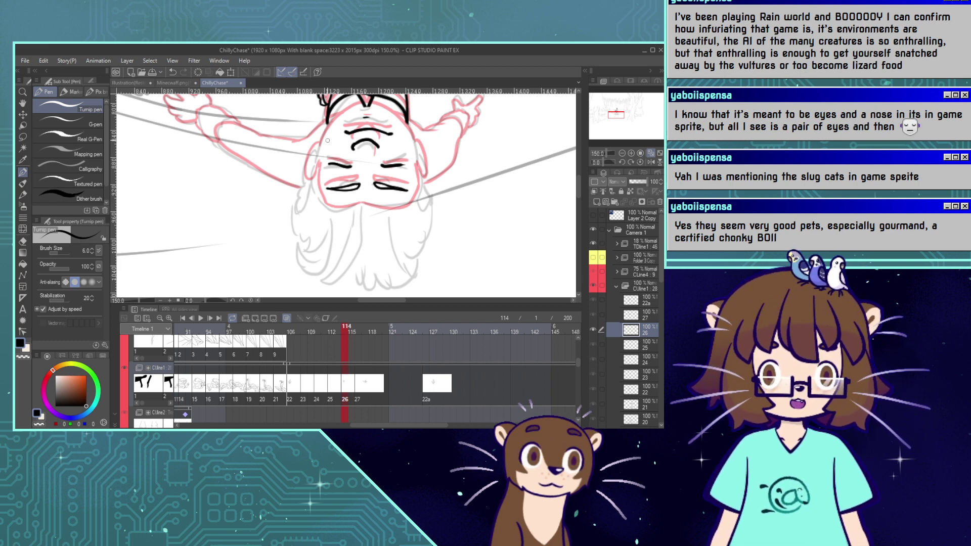
left_click_drag(560, 120, 547, 145)
key("m")
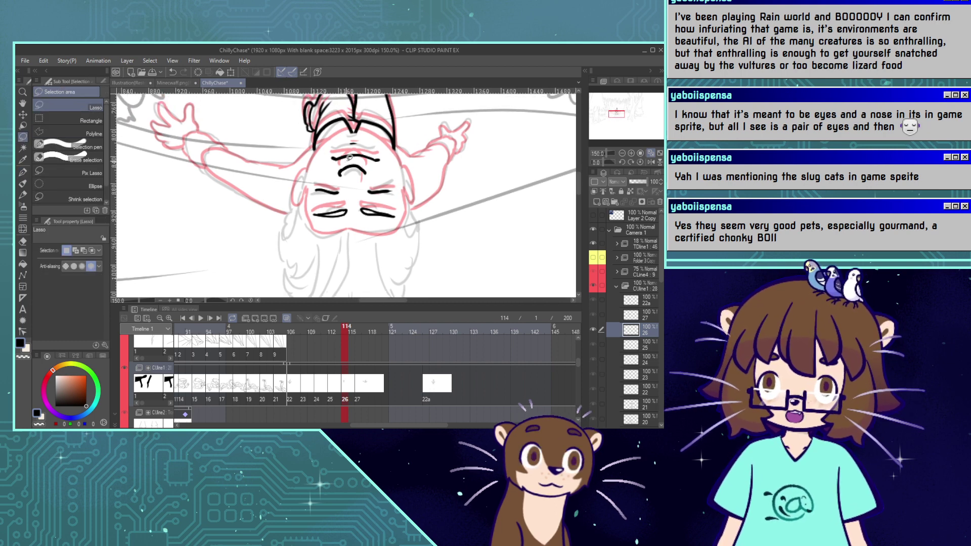
mouse_move(352, 158)
left_mouse_down()
mouse_move(390, 168)
mouse_move(428, 209)
mouse_move(316, 244)
mouse_move(288, 185)
mouse_move(351, 158)
left_mouse_up()
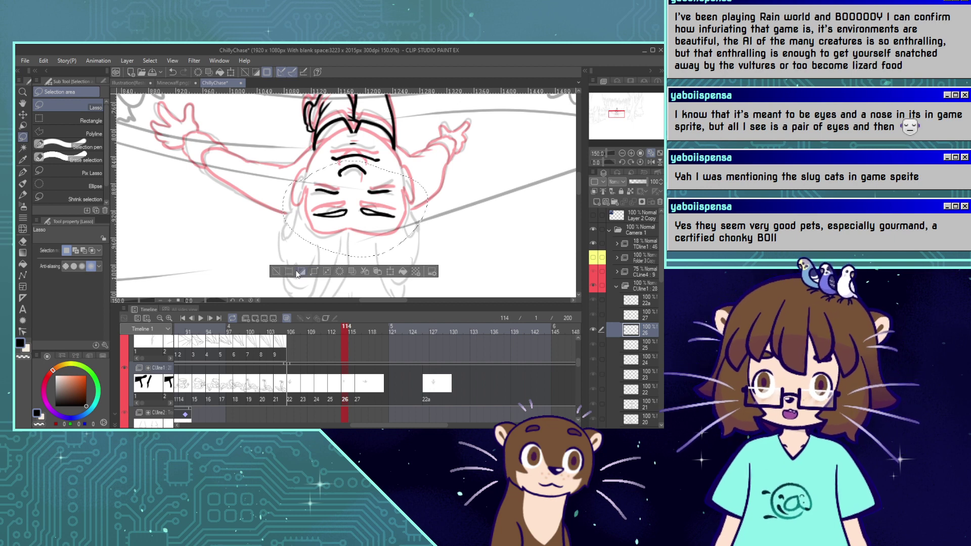
left_click(276, 272)
Ink the curved jawline around the chin on cel 26 with the Turnip pen, drawing both sides up to the cheeks.
left_click(23, 172)
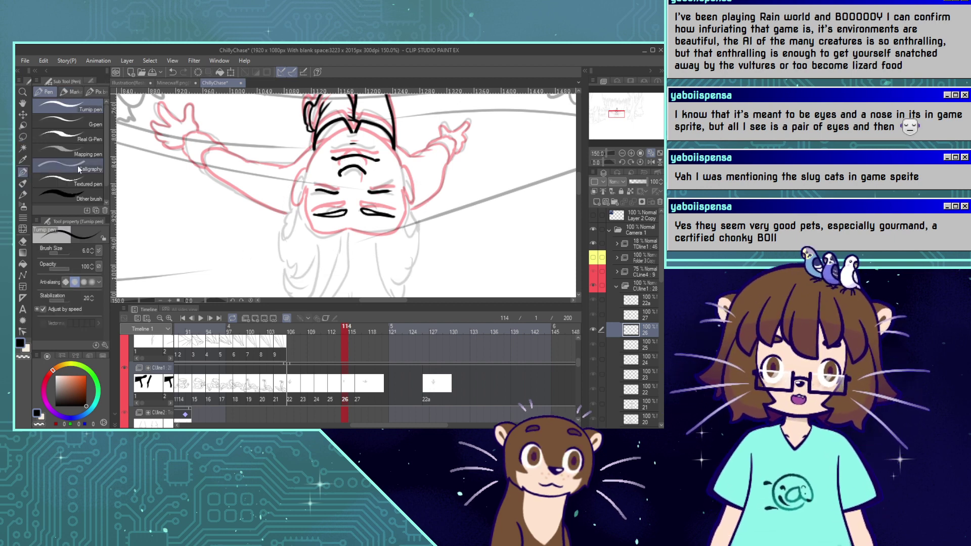
mouse_move(354, 131)
left_mouse_down()
mouse_move(389, 145)
mouse_move(404, 179)
left_mouse_up()
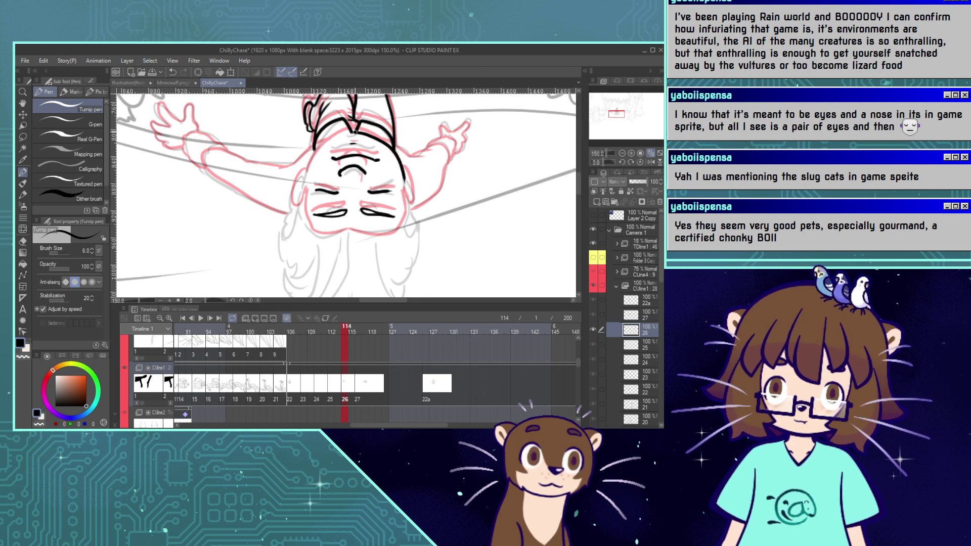
mouse_move(355, 132)
left_mouse_down()
mouse_move(327, 143)
mouse_move(302, 189)
mouse_move(344, 136)
left_mouse_up()
key("ctrl+z")
key("ctrl+z")
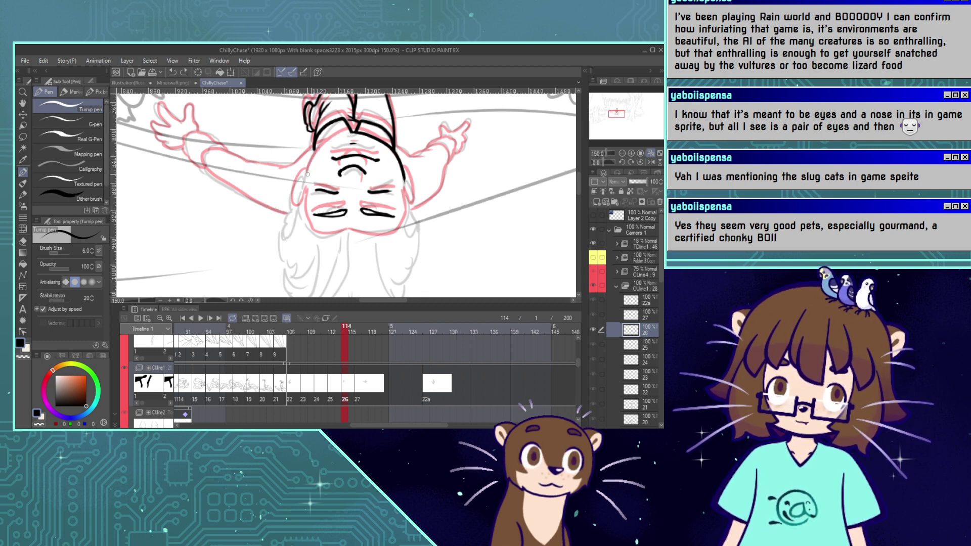
mouse_move(307, 184)
left_mouse_down()
mouse_move(313, 159)
mouse_move(349, 133)
left_mouse_up()
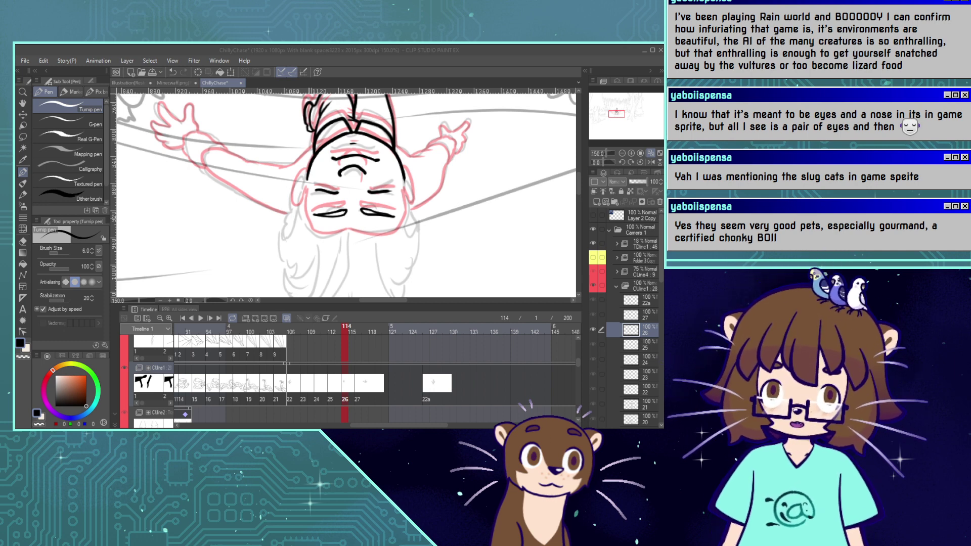
Ink the forehead and hairline outline from temple to temple with a slight central dip, closing the head shape.
mouse_move(307, 194)
left_mouse_down()
mouse_move(318, 237)
mouse_move(379, 245)
left_mouse_up()
key("ctrl+z")
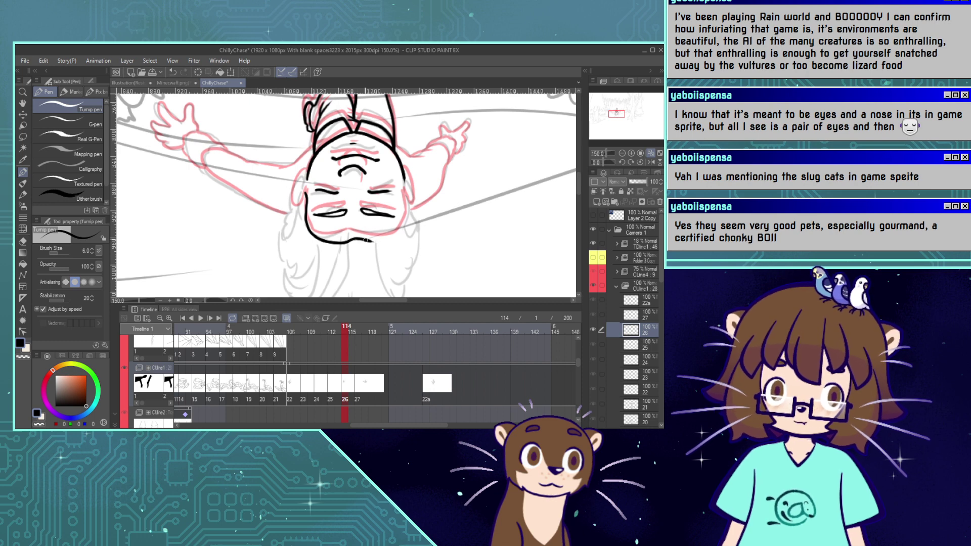
mouse_move(347, 242)
left_mouse_down()
mouse_move(387, 245)
mouse_move(407, 214)
mouse_move(408, 191)
left_mouse_up()
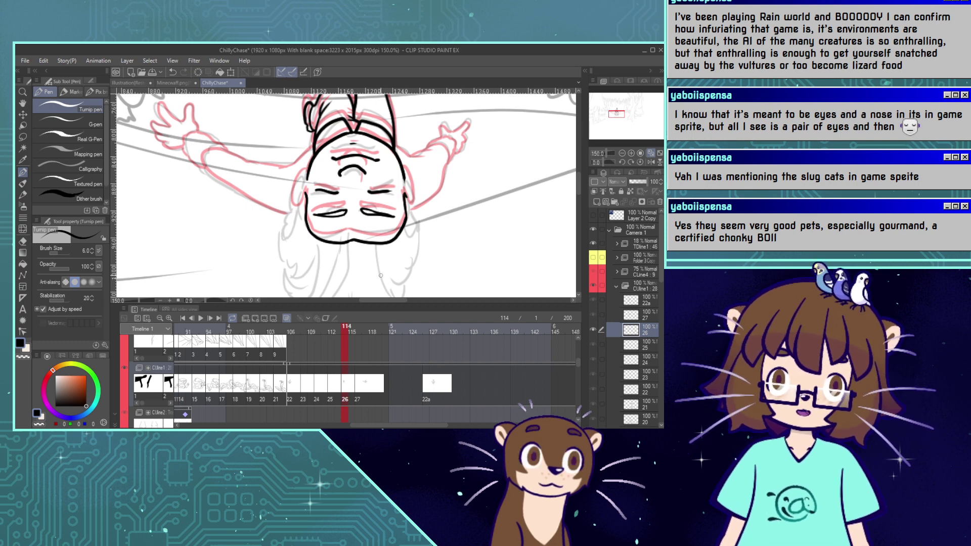
Lasso the inked face inside the jaw and shift it slightly away from the chin.
key("m")
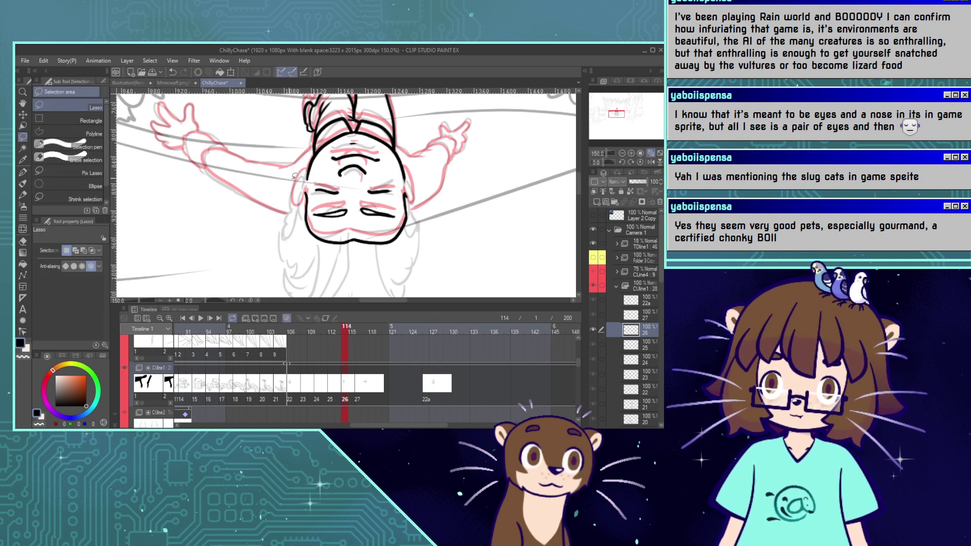
mouse_move(304, 189)
left_mouse_down()
mouse_move(344, 137)
mouse_move(375, 142)
mouse_move(405, 180)
mouse_move(380, 273)
mouse_move(288, 218)
left_mouse_up()
left_click(390, 290)
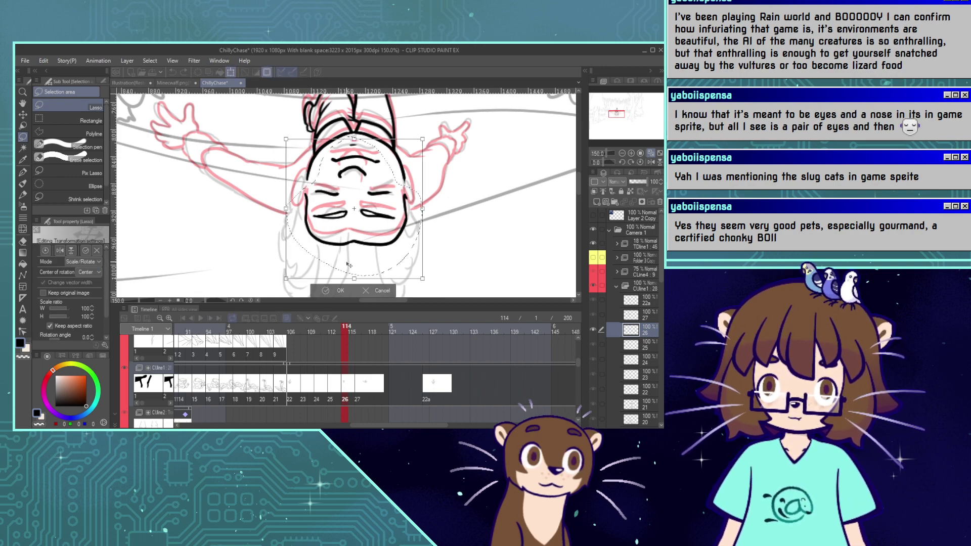
left_click_drag(349, 262, 349, 263)
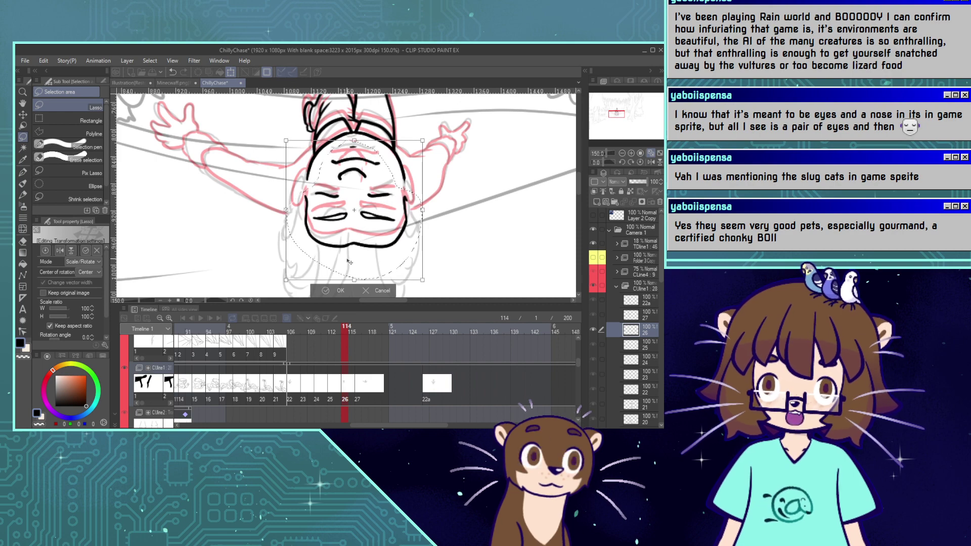
left_click(324, 287)
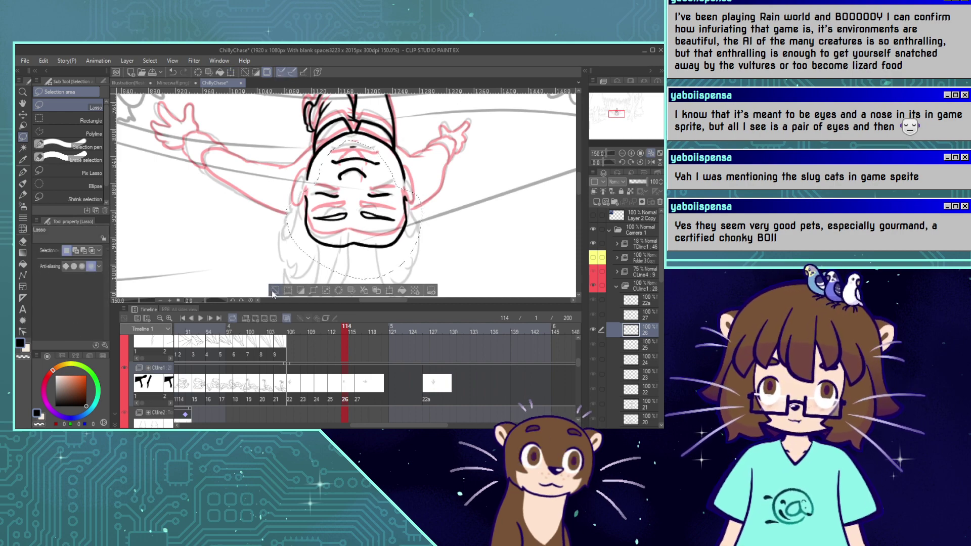
left_click(280, 288)
Push the head's sides slightly inward with Liquify at brush size 210.6, and scale the whole cel 26 drawing to 98%.
left_click(23, 229)
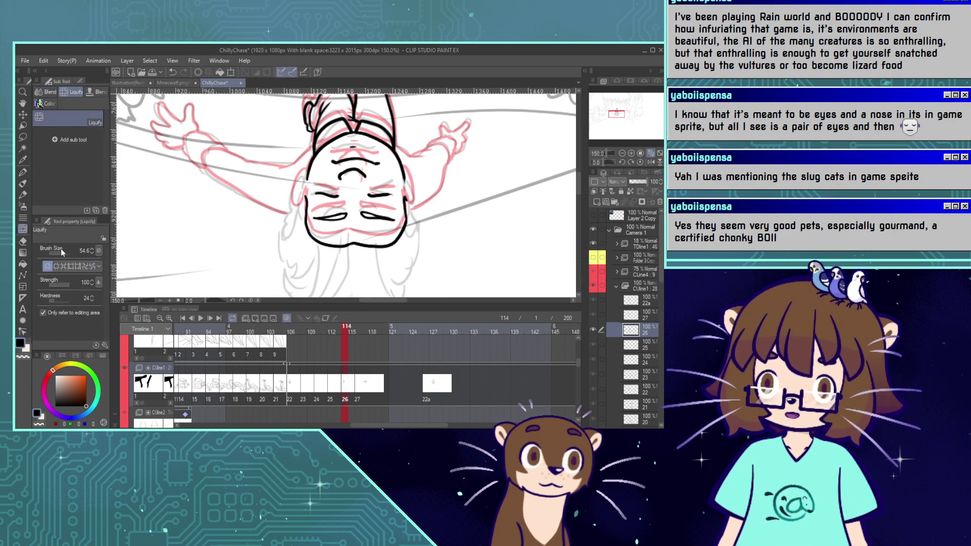
left_click_drag(65, 252, 65, 252)
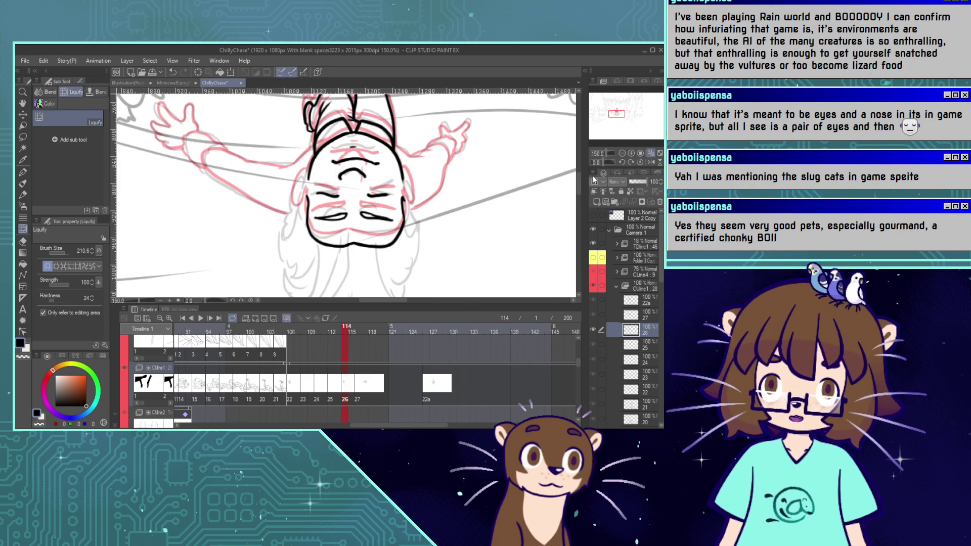
left_click_drag(617, 115, 616, 113)
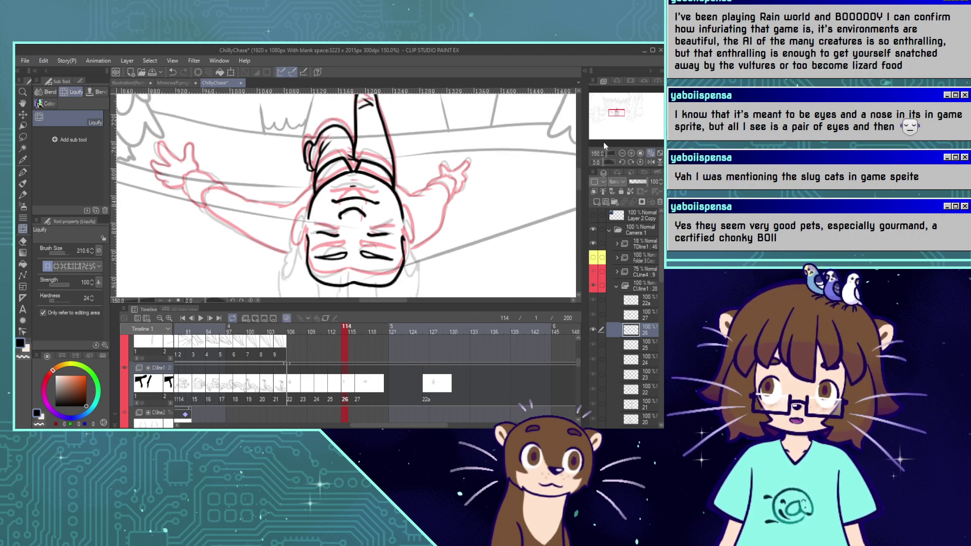
left_click(622, 154)
left_click(230, 72)
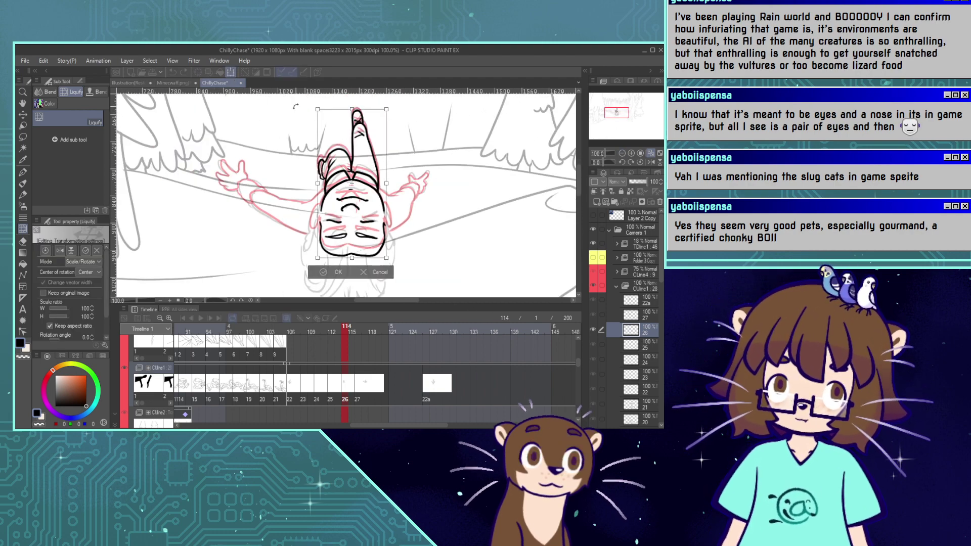
left_click_drag(351, 108, 352, 112)
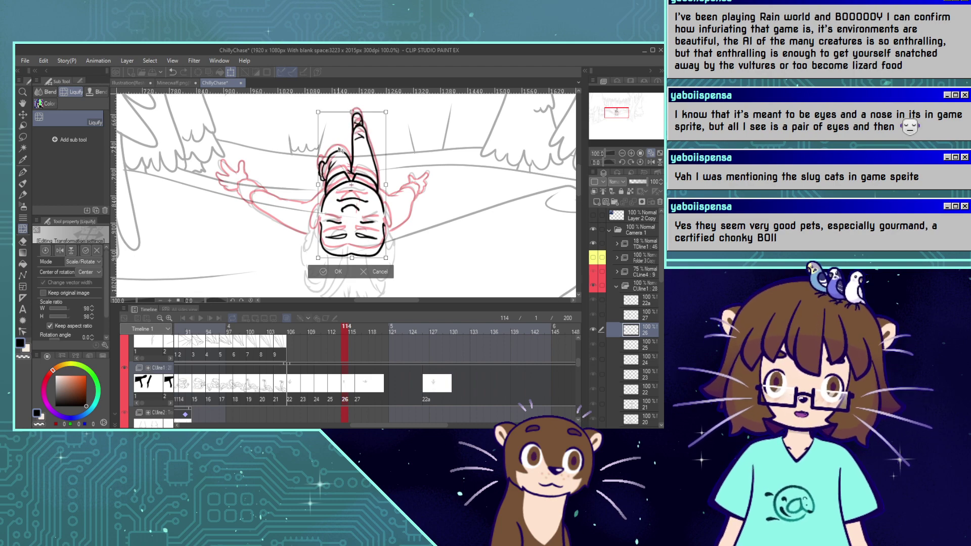
left_click(334, 272)
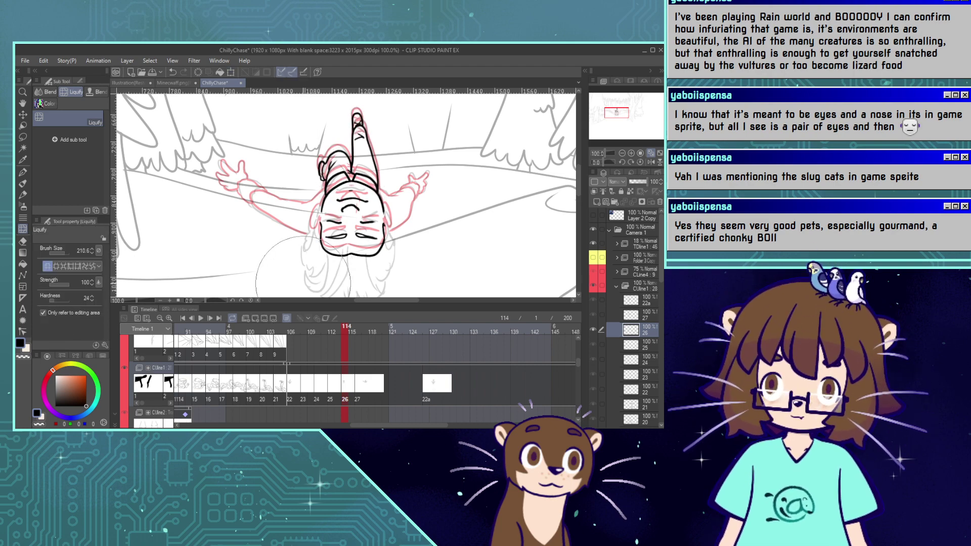
Ink both ears on the sides of the head with the Turnip pen, joining them to the head outline.
left_click(23, 173)
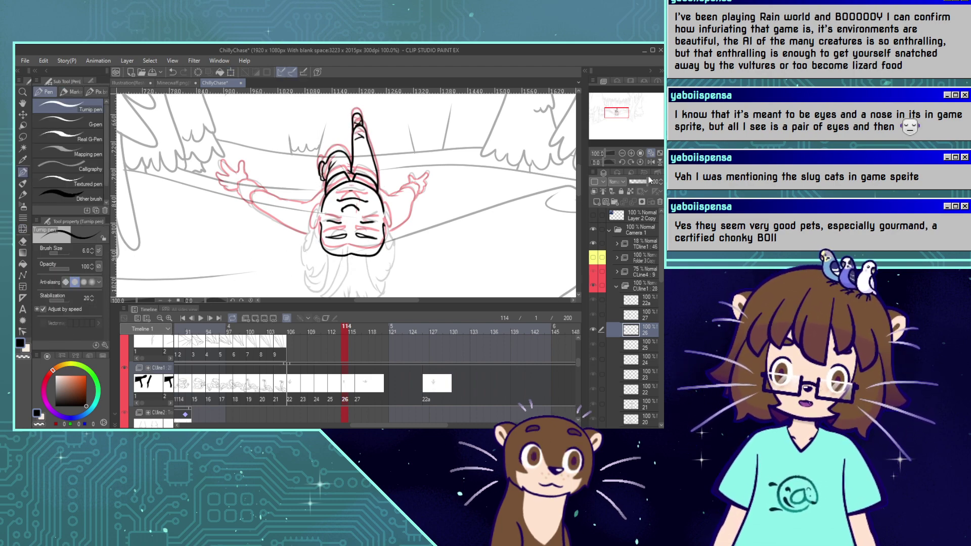
left_click_drag(603, 163, 617, 162)
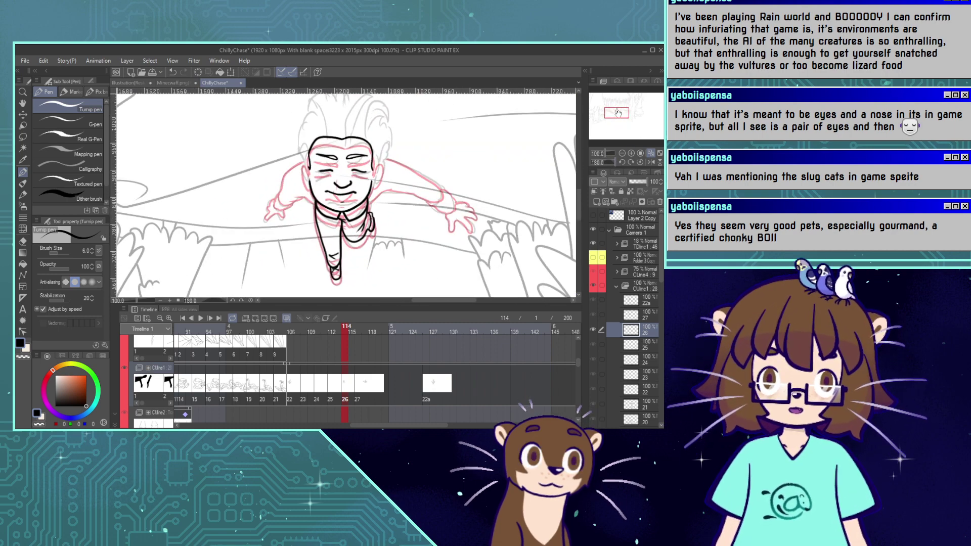
left_click_drag(618, 112, 617, 113)
left_click(632, 152)
left_click(632, 153)
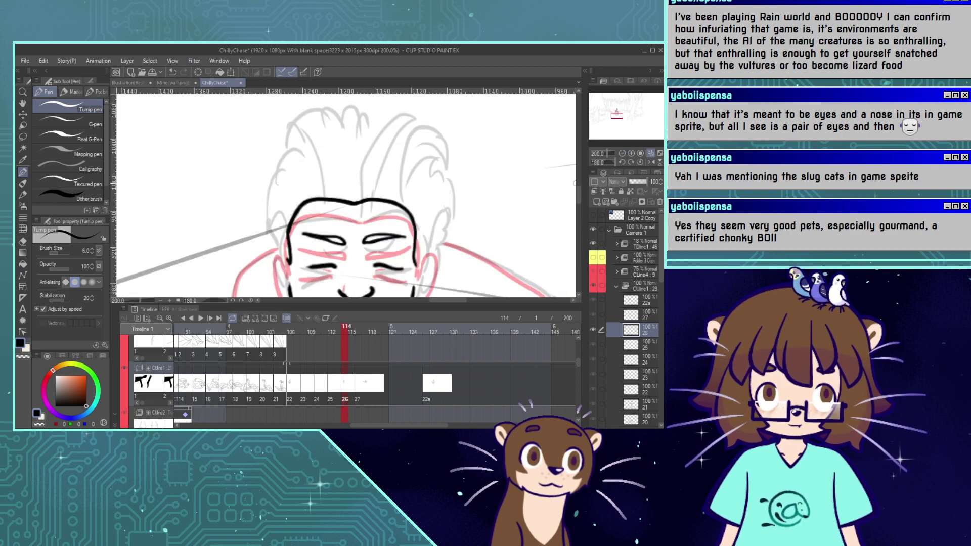
scroll(578, 199, "down", 3)
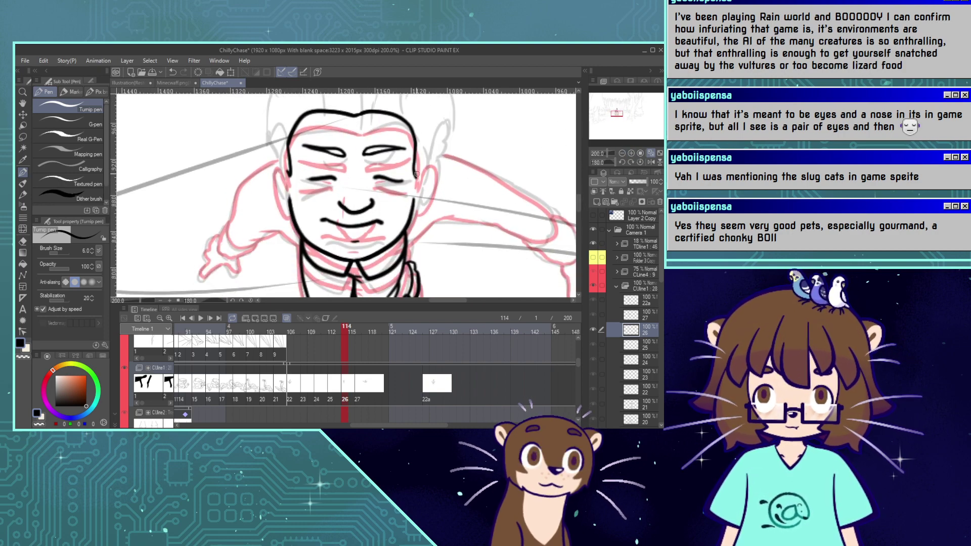
mouse_move(414, 173)
left_mouse_down()
mouse_move(416, 181)
mouse_move(425, 163)
left_mouse_up()
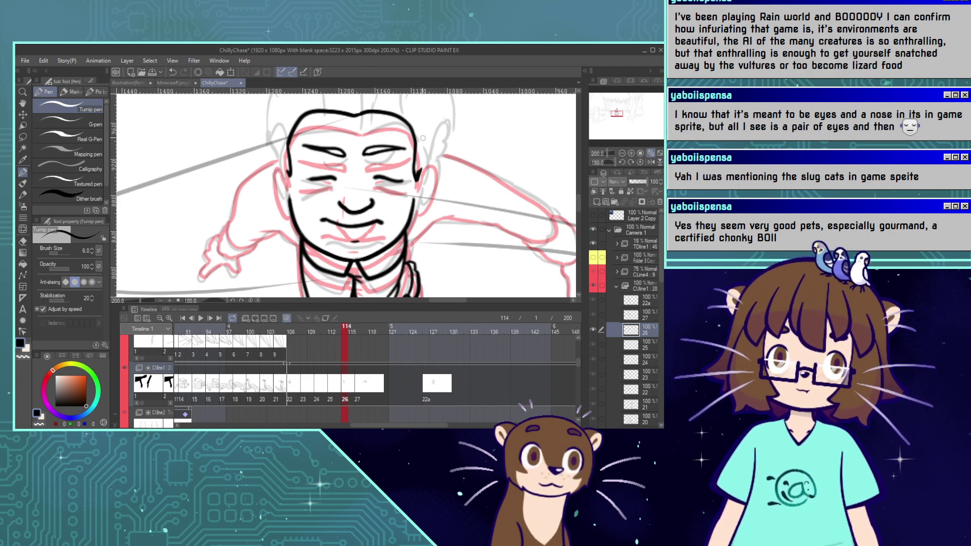
mouse_move(423, 162)
left_mouse_down()
mouse_move(429, 182)
mouse_move(420, 202)
left_mouse_up()
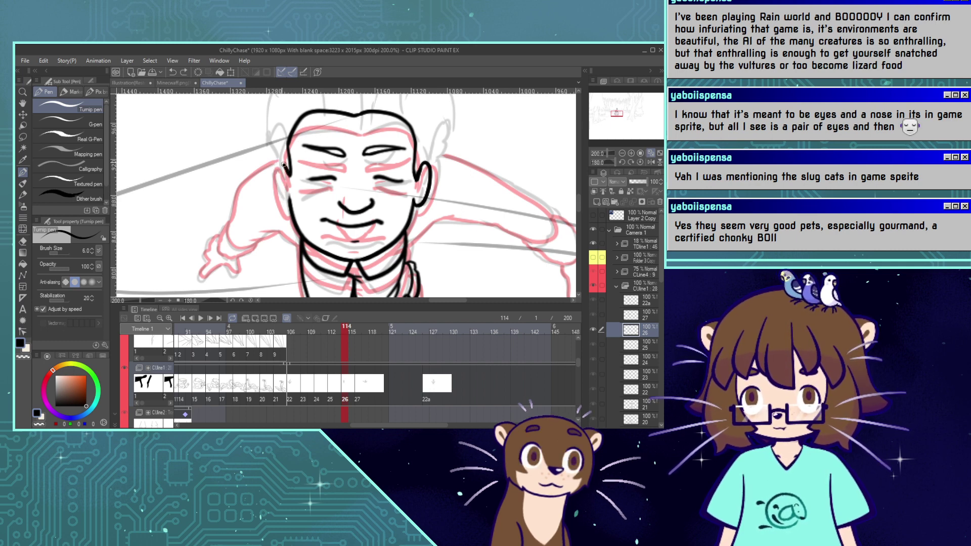
mouse_move(284, 165)
left_mouse_down()
mouse_move(275, 178)
mouse_move(290, 207)
left_mouse_up()
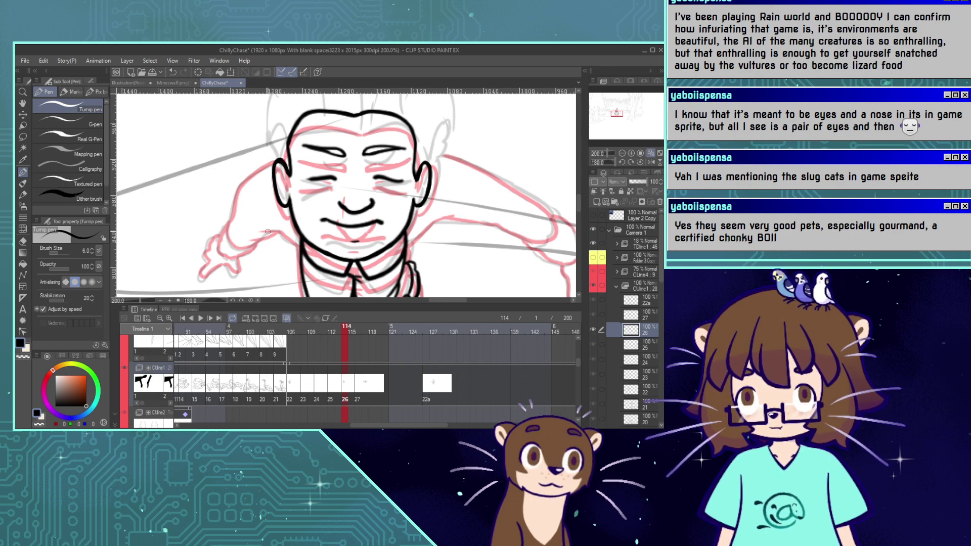
left_click(27, 357)
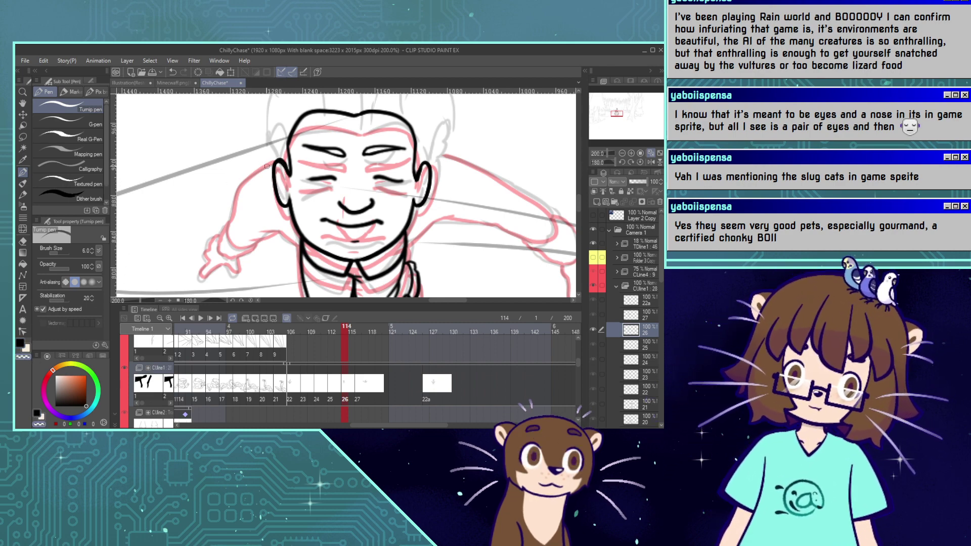
left_click_drag(278, 166, 288, 181)
key("ctrl+z")
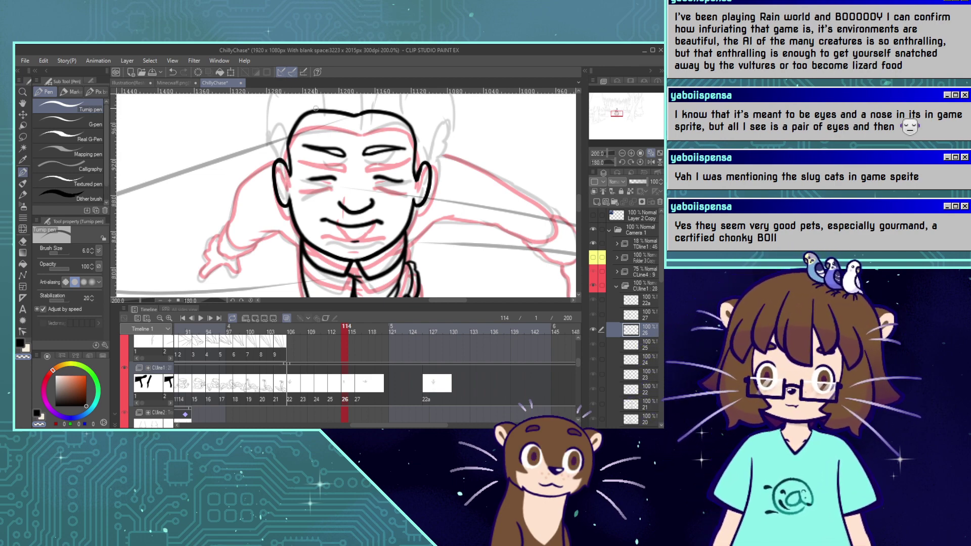
left_click(19, 344)
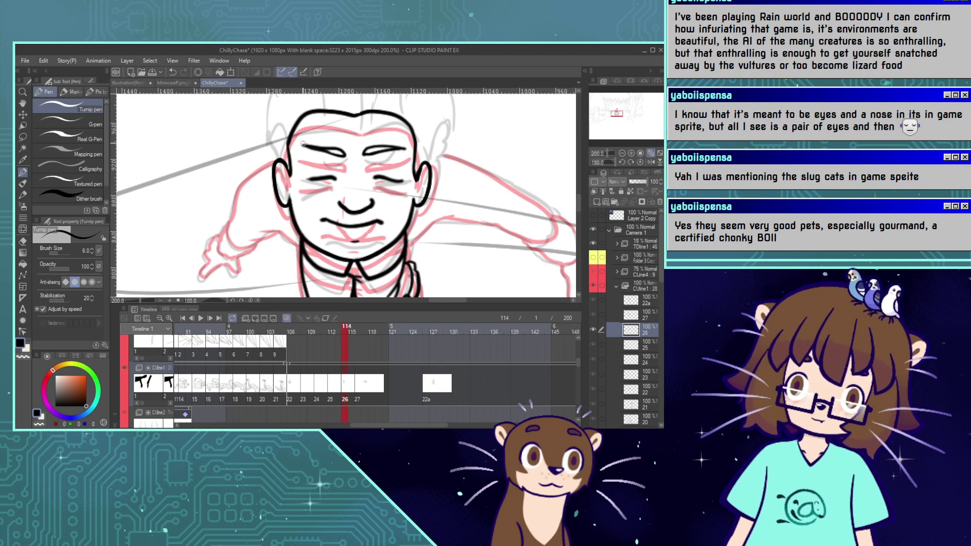
Compare the reworked cel 26 drawing with cels 27 and 22a by moving back and forth along the timeline.
left_click(639, 163)
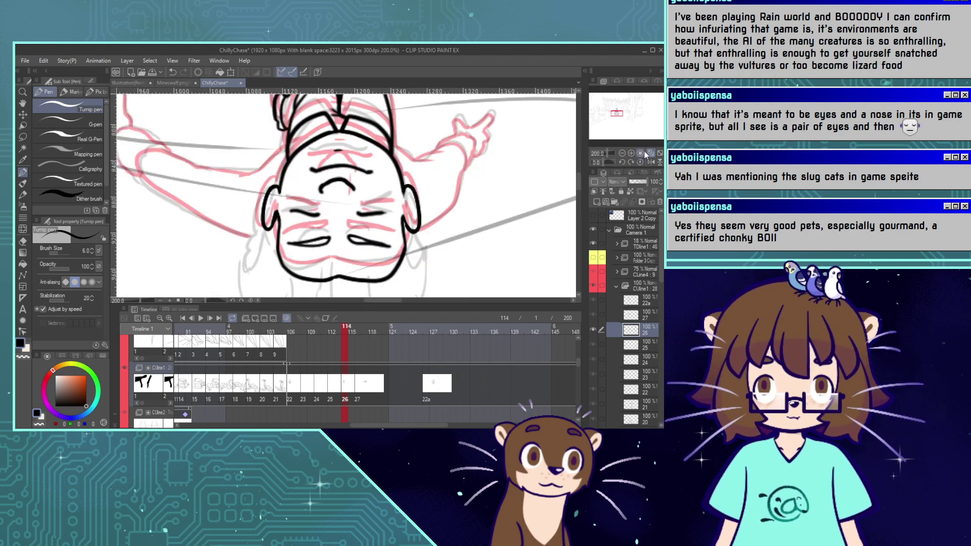
left_click(615, 109)
left_click_drag(615, 109, 616, 110)
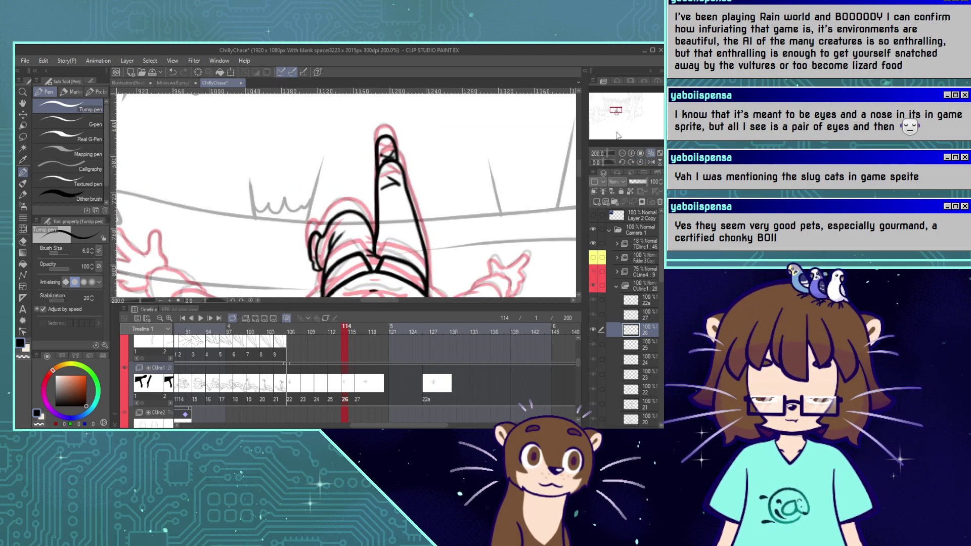
left_click(623, 153)
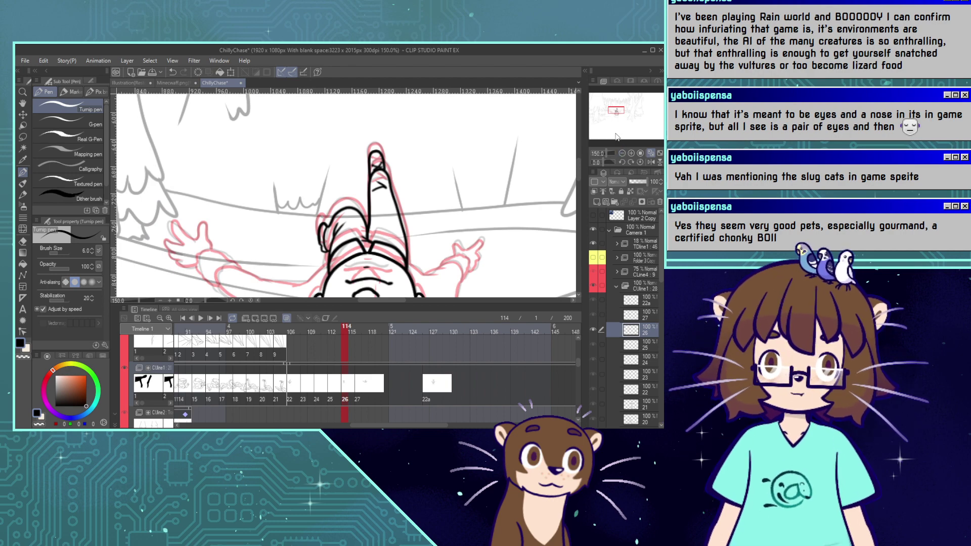
left_click_drag(619, 111, 619, 112)
left_click(375, 329)
left_click_drag(375, 329, 465, 314)
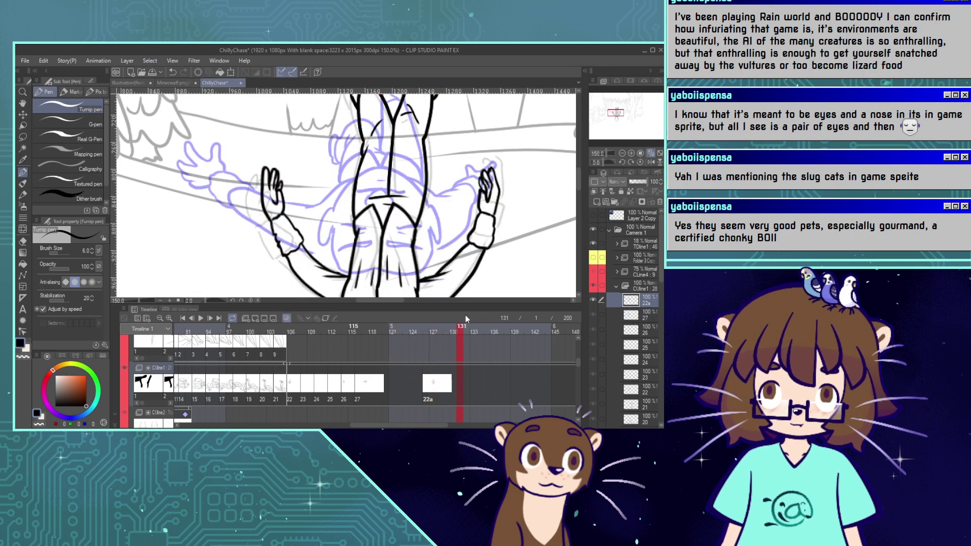
left_click(356, 387)
left_click(358, 387)
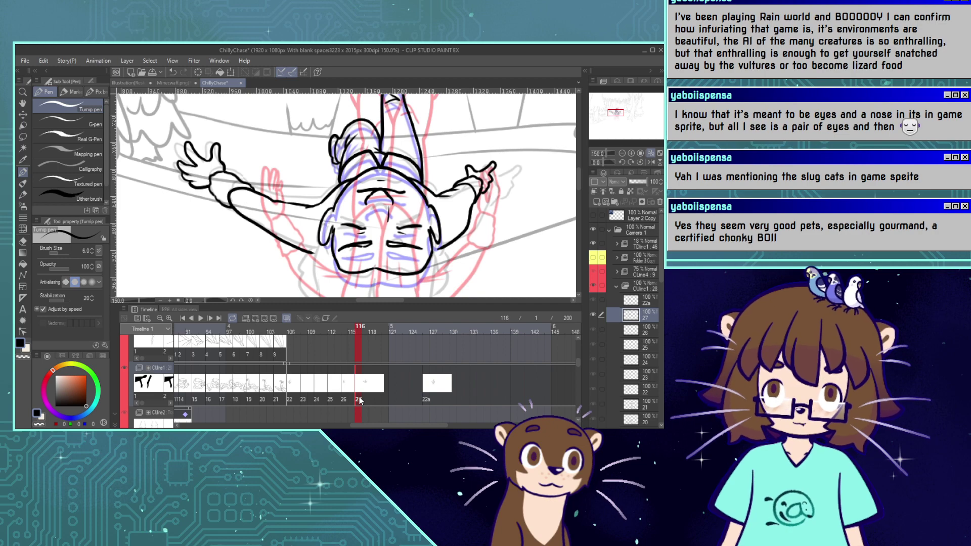
left_click(345, 401)
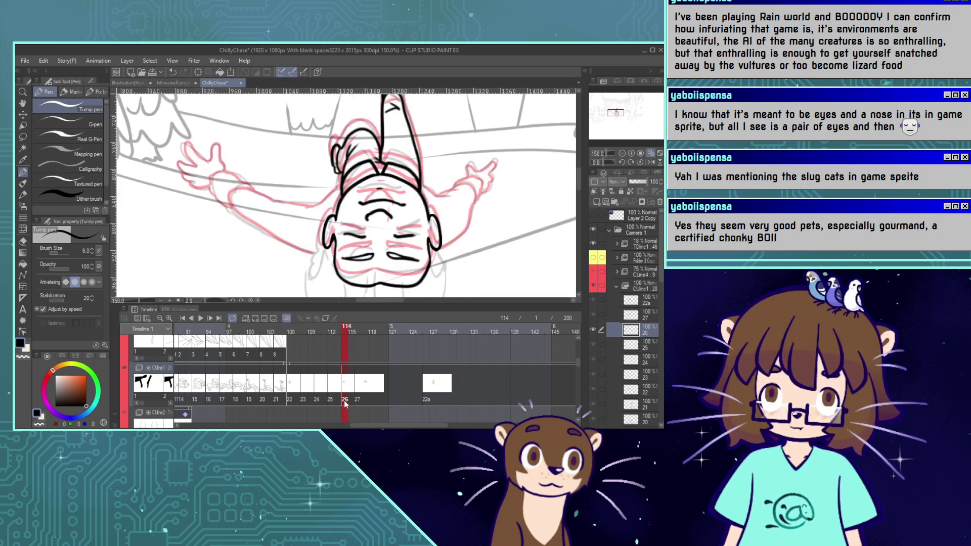
key("Right")
key("Left")
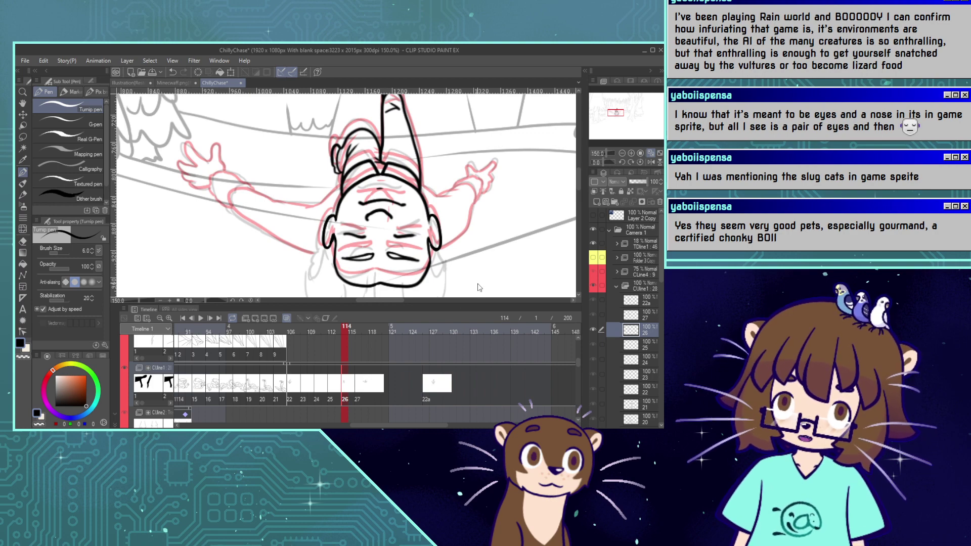
Duplicate cel 26 and assign the copy, 26a, to frame 118 right behind cel 27.
key("ctrl+shift+n")
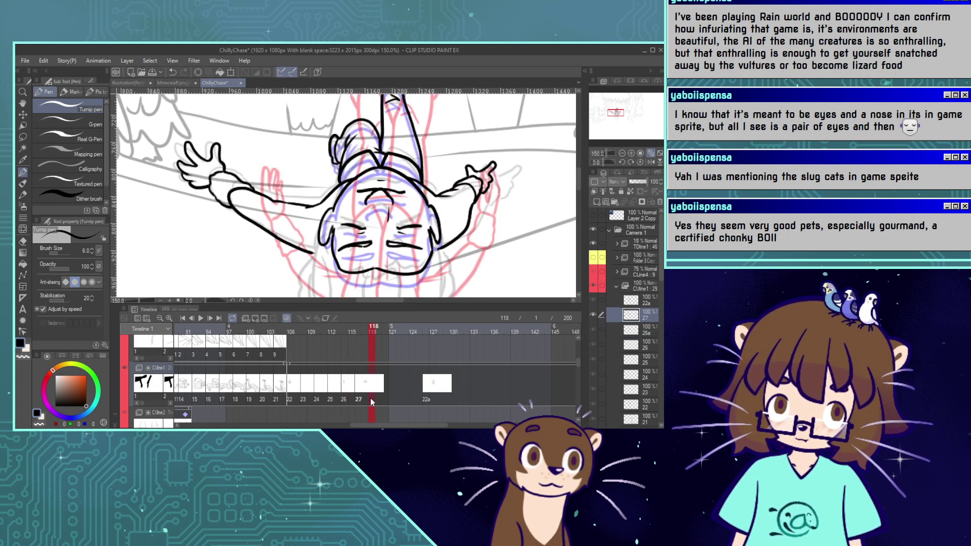
right_click(370, 400)
left_click(383, 331)
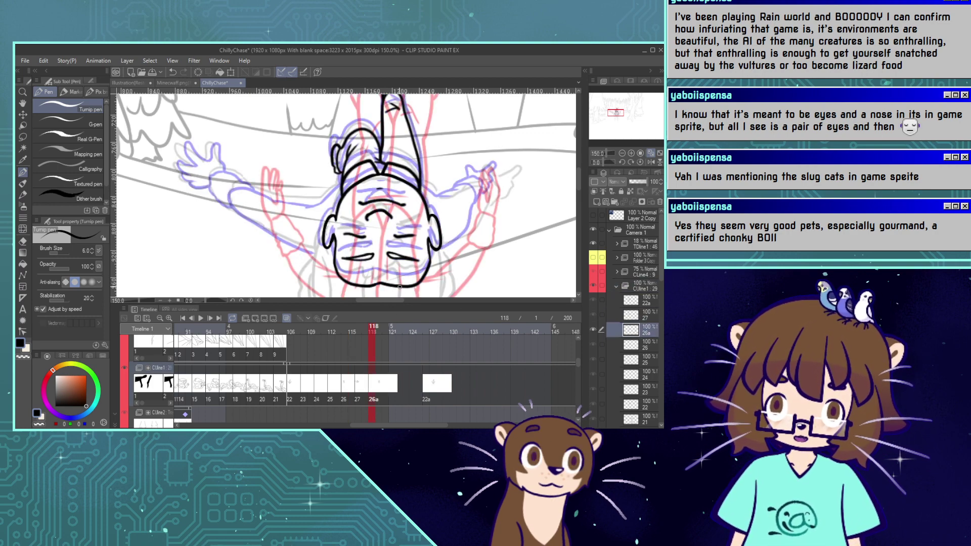
Turn off the onion skin and delete the bent leg's shoe lines on cel 26a using a lasso selection.
left_click(286, 319)
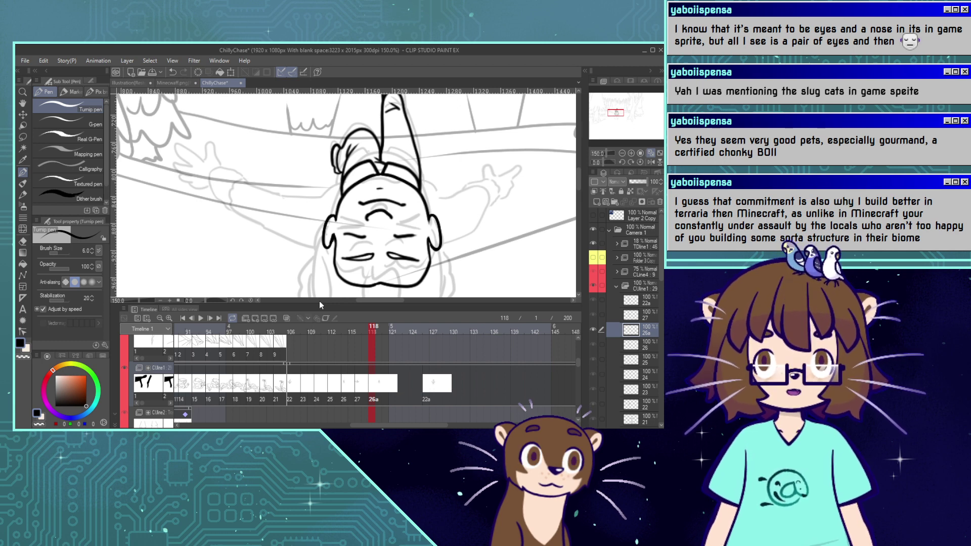
key("c")
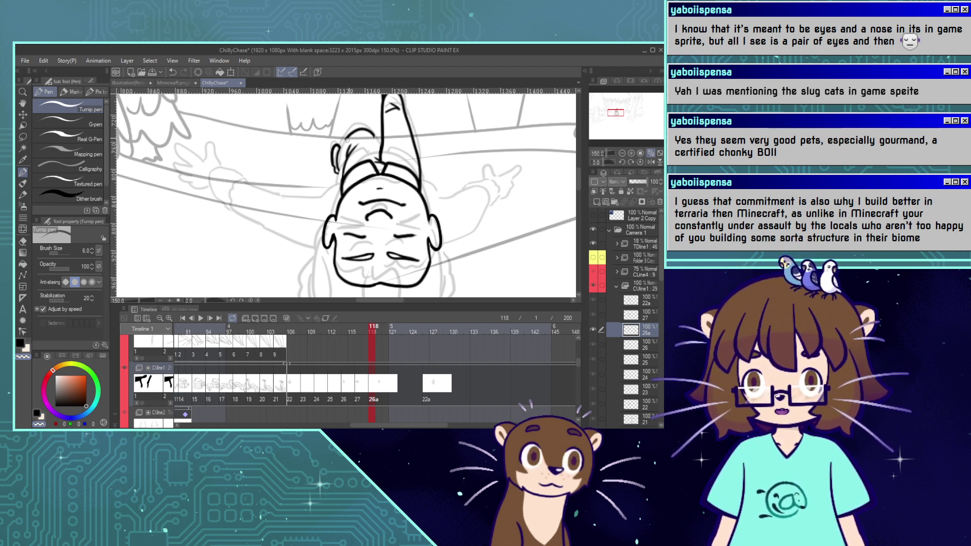
key("m")
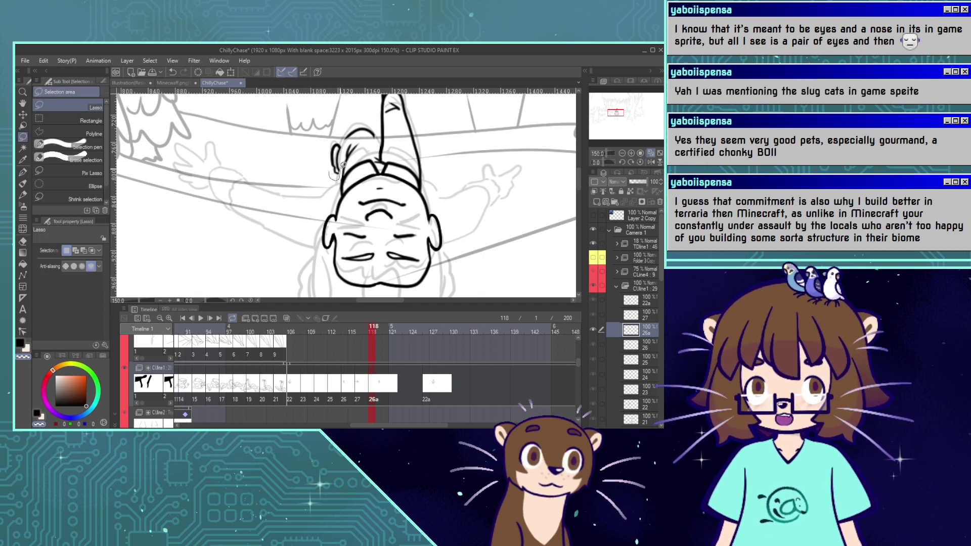
mouse_move(343, 165)
left_mouse_down()
mouse_move(349, 140)
mouse_move(374, 137)
mouse_move(372, 126)
mouse_move(337, 180)
left_mouse_up()
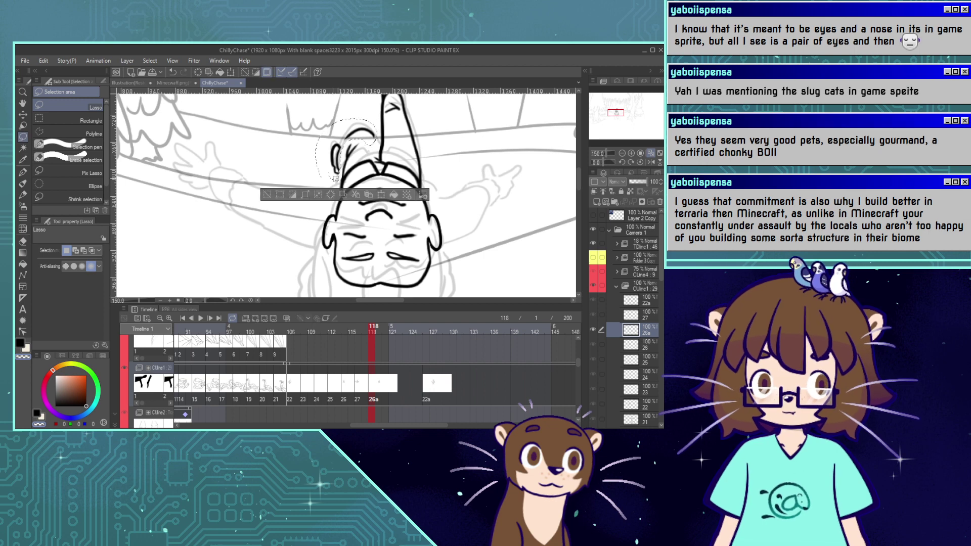
left_click(330, 194)
left_click(268, 195)
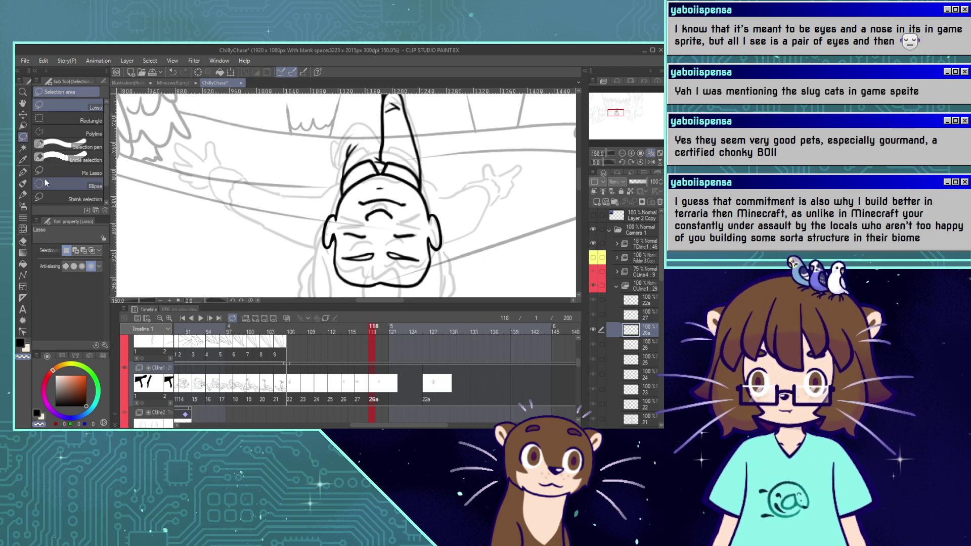
Erase and reshape the remaining short bent-leg lines above the shirt hem on cel 26a with the Hard eraser and Liquify.
left_click(26, 173)
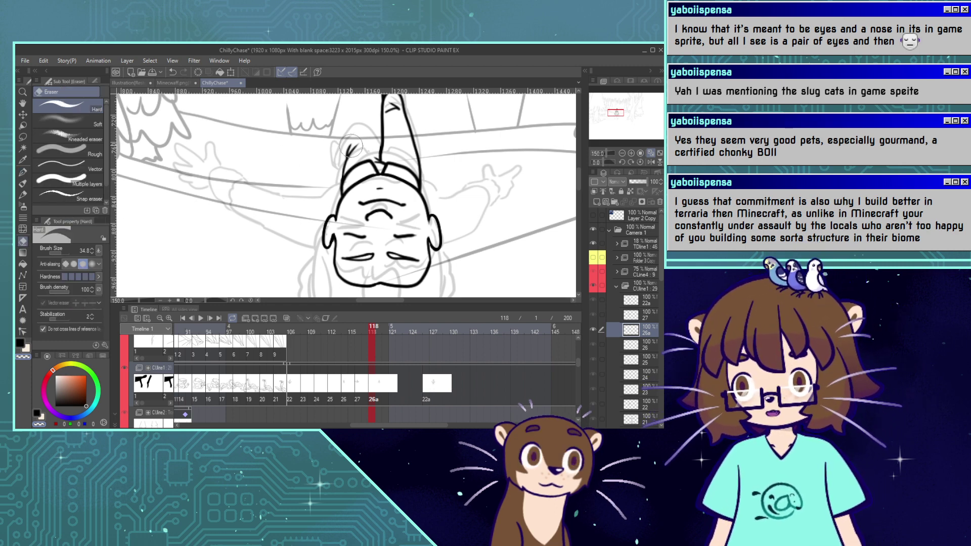
left_click(23, 229)
left_click_drag(66, 253, 61, 253)
left_click_drag(343, 147, 354, 142)
left_click_drag(66, 252, 58, 251)
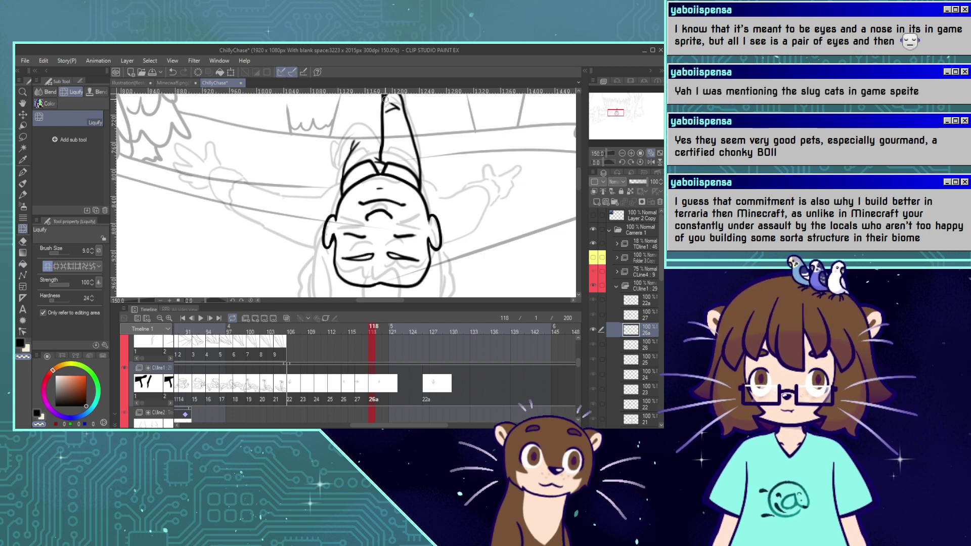
Redraw the short outline of the bent leg beside the straight leg on cel 26a with the Turnip pen.
key("p")
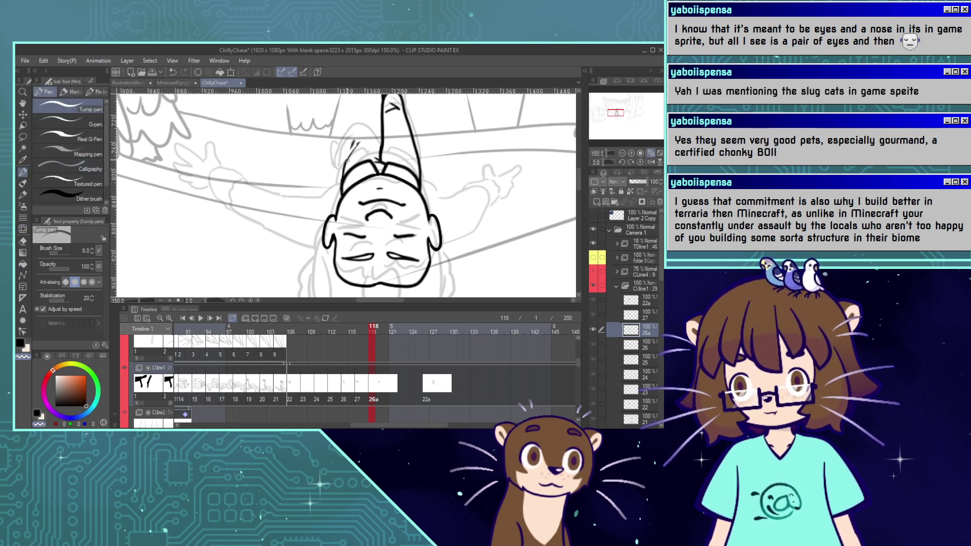
left_click_drag(345, 155, 350, 147)
key("c")
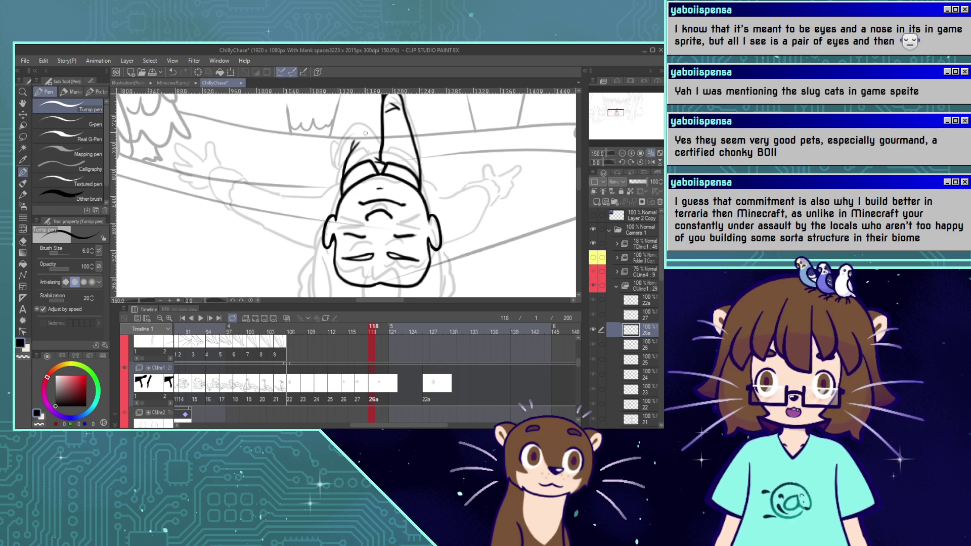
left_click_drag(344, 175, 351, 153)
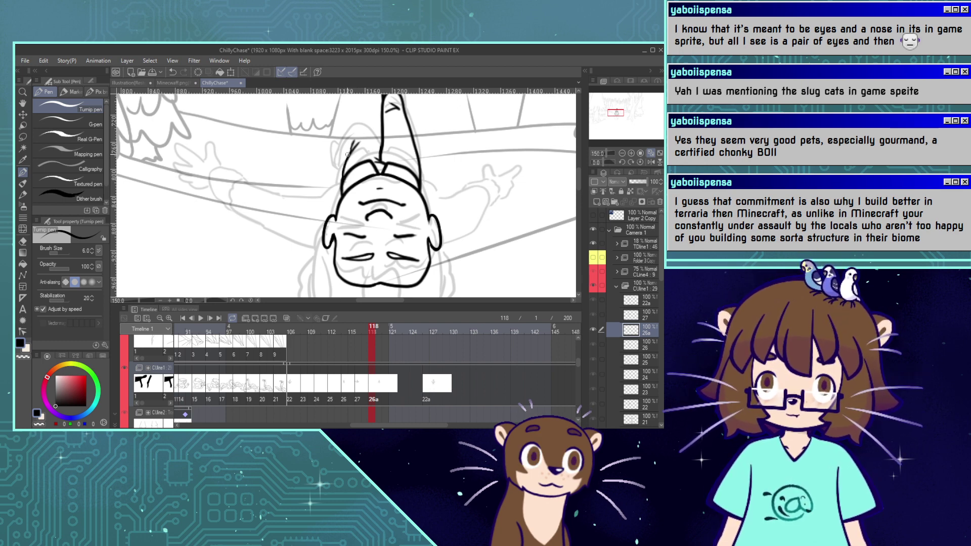
Play back the falling animation from frame 108 and again from frame 93 to check the movement.
left_click_drag(615, 111, 613, 115)
left_click(615, 153)
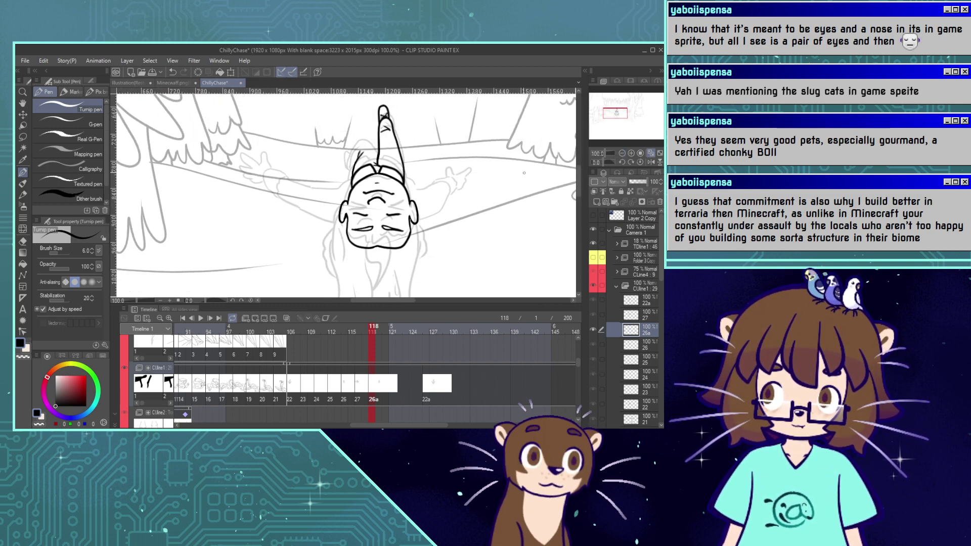
left_click_drag(367, 329, 306, 334)
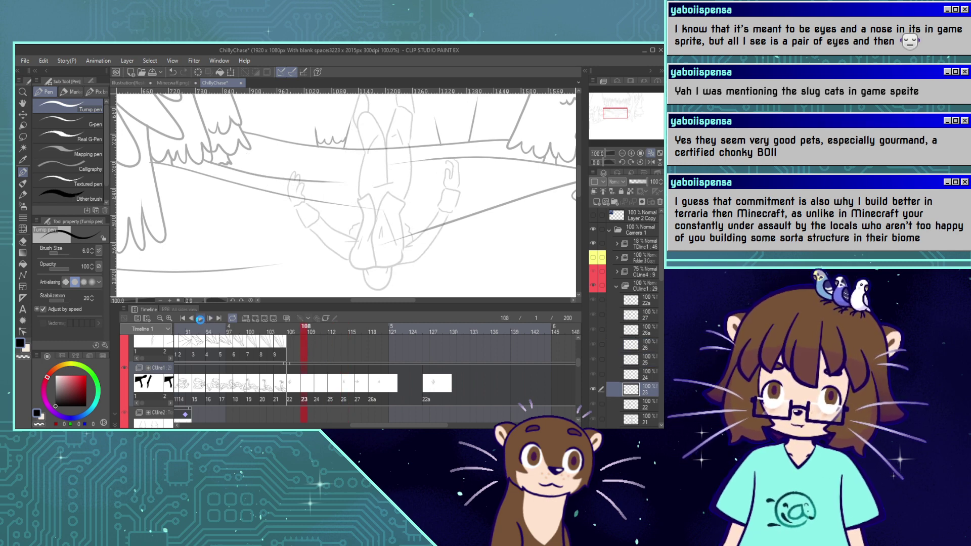
left_click(200, 319)
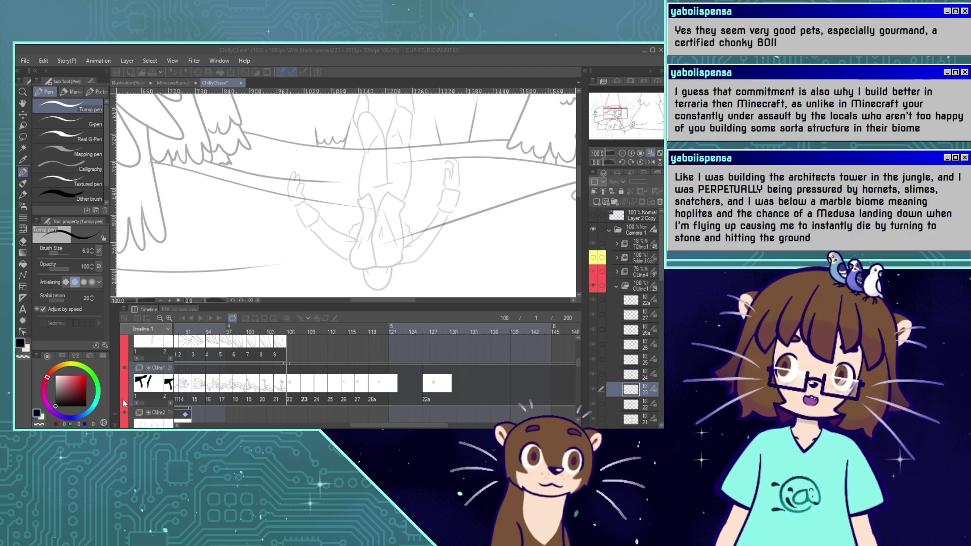
left_click(201, 318)
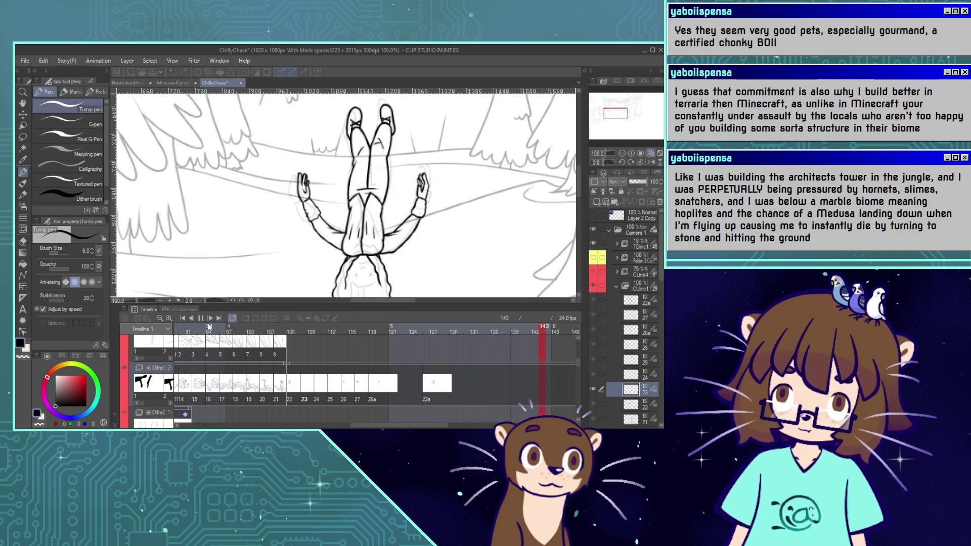
left_click(201, 318)
left_click(622, 153)
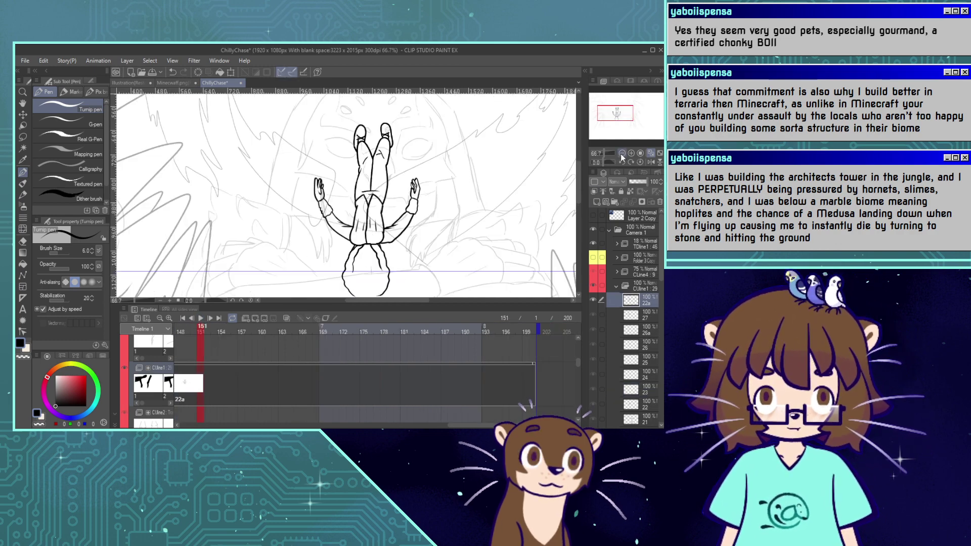
left_click_drag(491, 426, 371, 425)
left_click(291, 328)
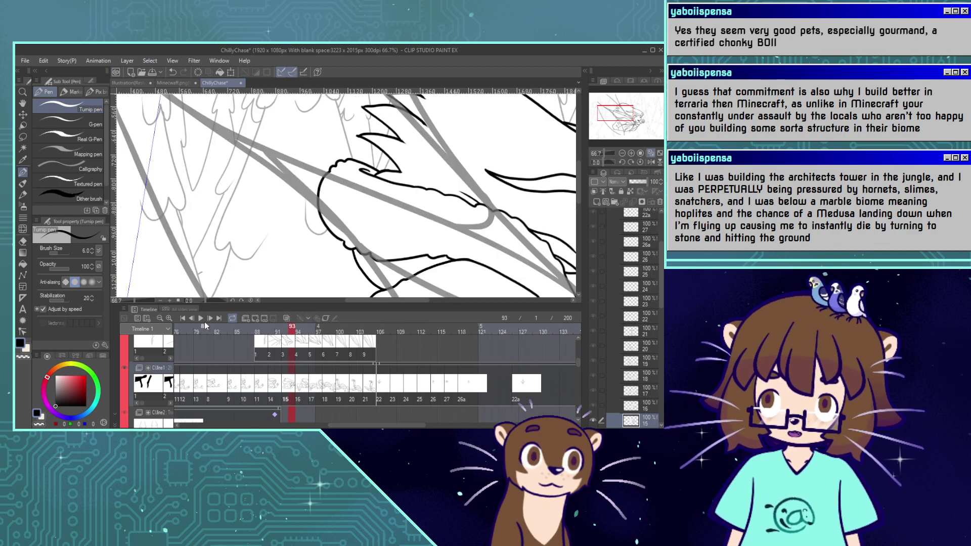
left_click(201, 318)
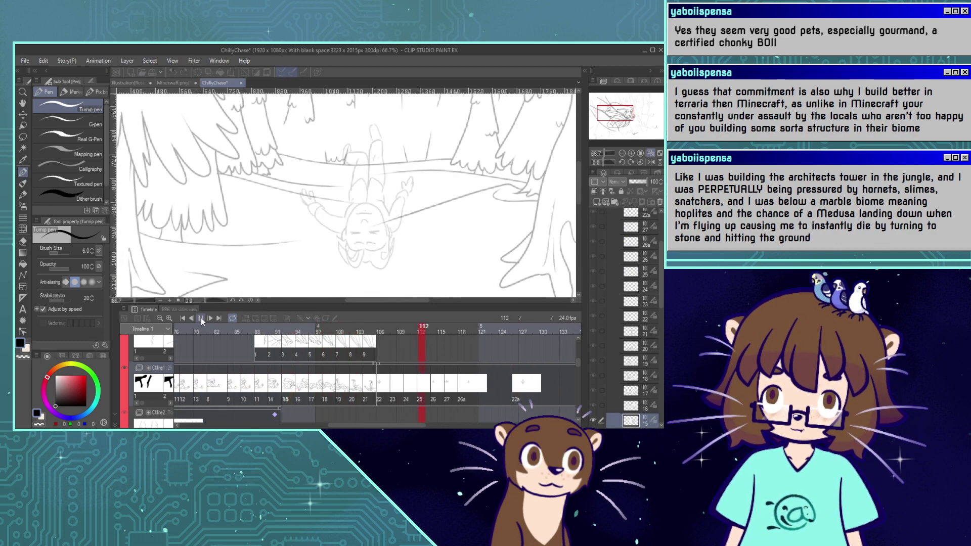
left_click(201, 320)
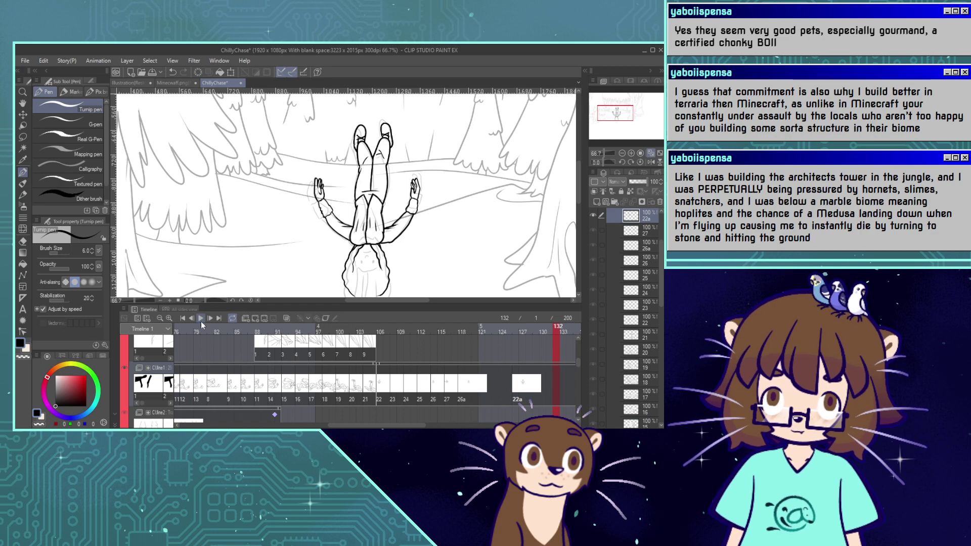
Assign cel 25 to frame 120 on the CLine1 track.
left_click(471, 330)
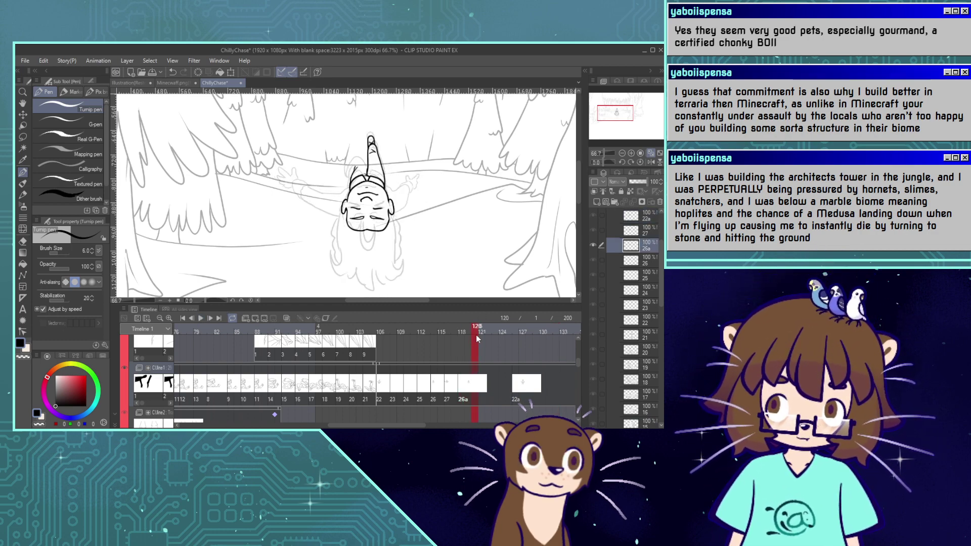
left_click(476, 397)
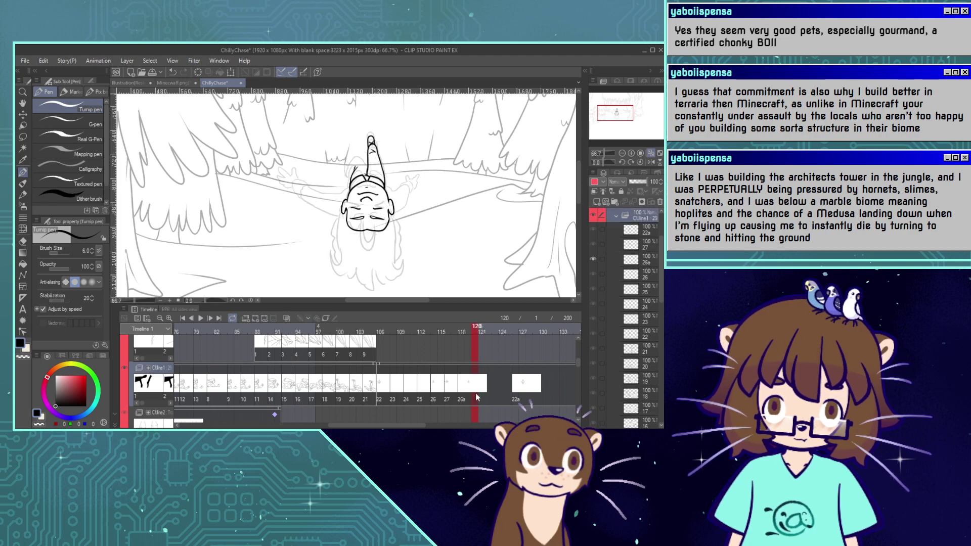
left_click(640, 289)
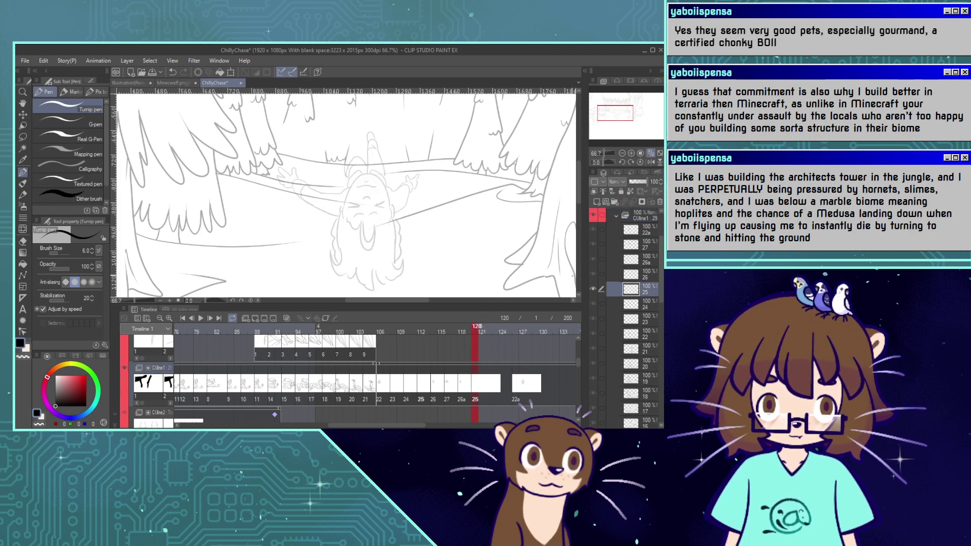
Trim the end of the CLine1 clip to about frame 148.
key("space")
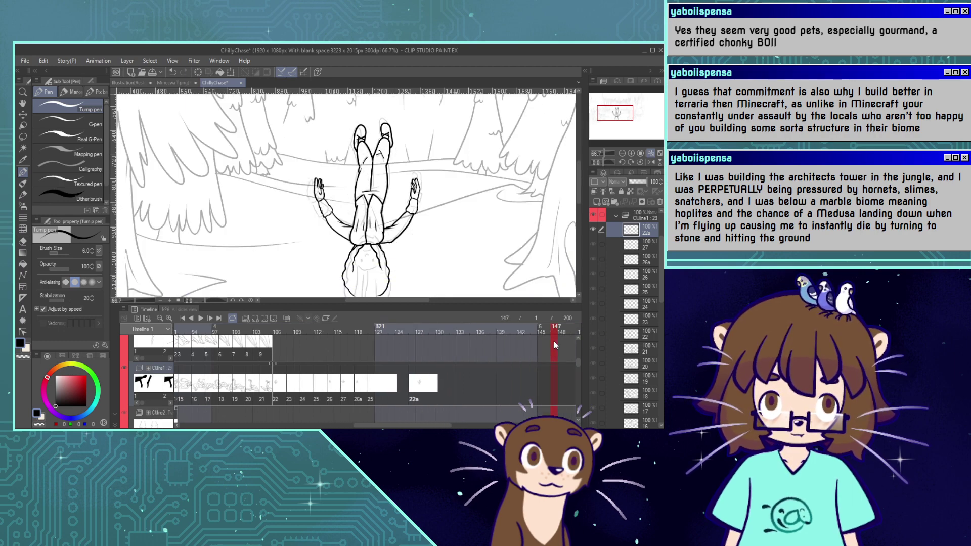
left_click(568, 342)
left_click(563, 387)
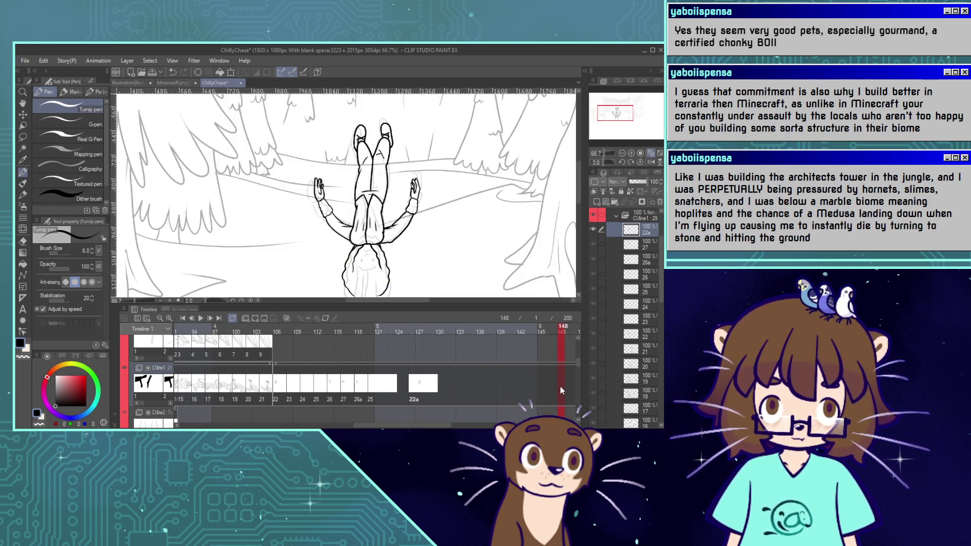
key("Delete")
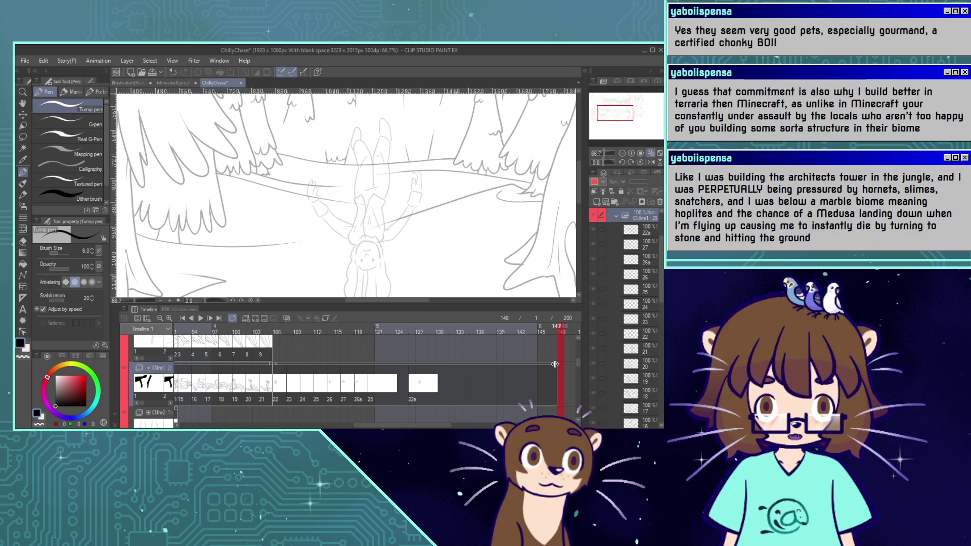
left_click_drag(555, 364, 567, 364)
Preview the trimmed animation and set the timeline's playback start to frame 74.
mouse_move(556, 329)
left_mouse_down()
mouse_move(459, 335)
mouse_move(303, 366)
left_mouse_up()
key("space")
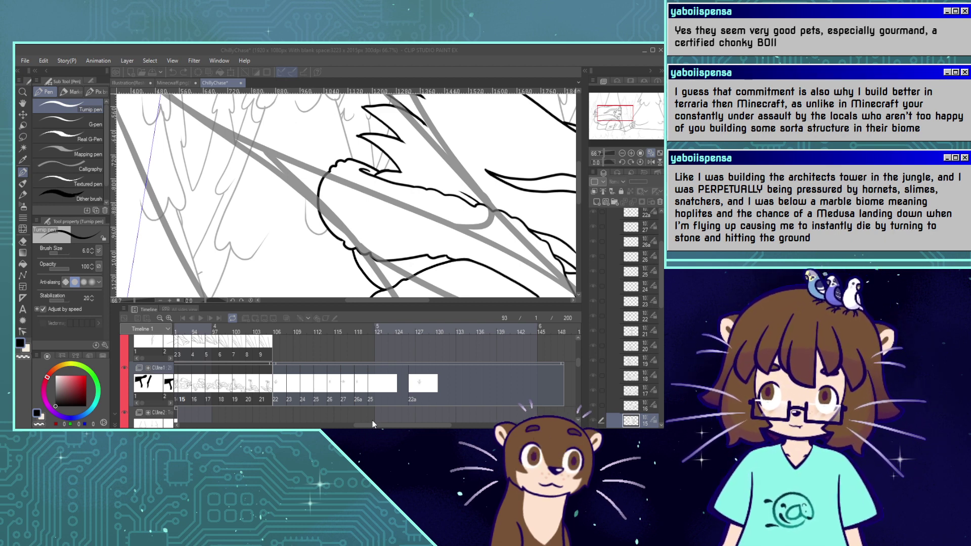
left_click(160, 318)
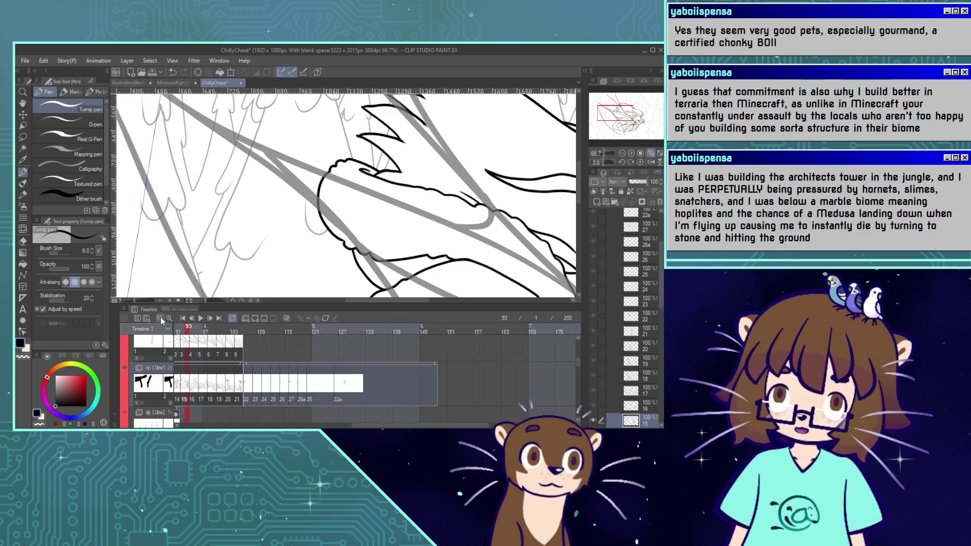
left_click_drag(364, 424, 185, 414)
mouse_move(263, 330)
left_mouse_down()
mouse_move(594, 354)
mouse_move(615, 368)
mouse_move(397, 377)
mouse_move(338, 414)
mouse_move(259, 398)
mouse_move(344, 400)
left_mouse_up()
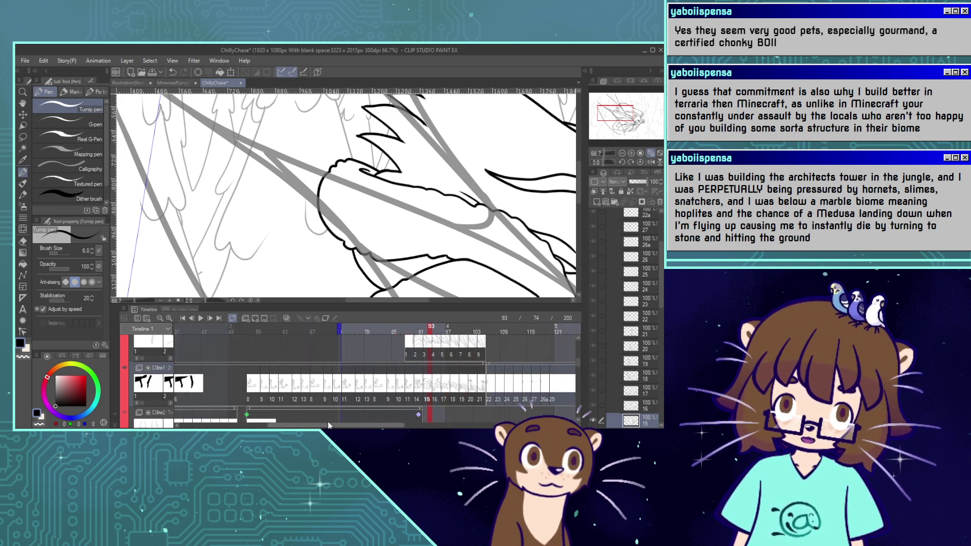
Play the sequence with the full scene in view and examine the falling poses between frames 104 and 111.
left_click(623, 153)
left_click(622, 154)
left_click(632, 154)
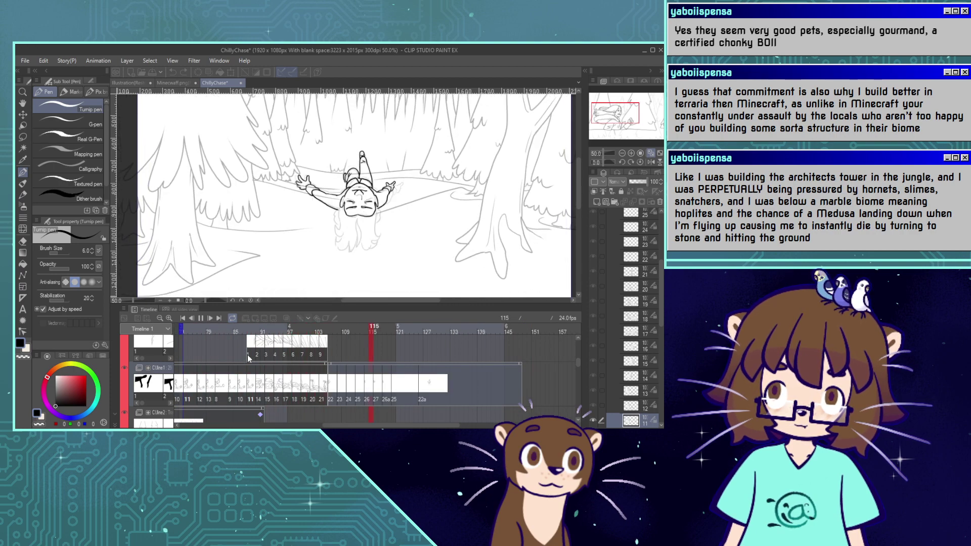
left_click(201, 318)
left_click_drag(440, 426, 321, 424)
left_click(356, 333)
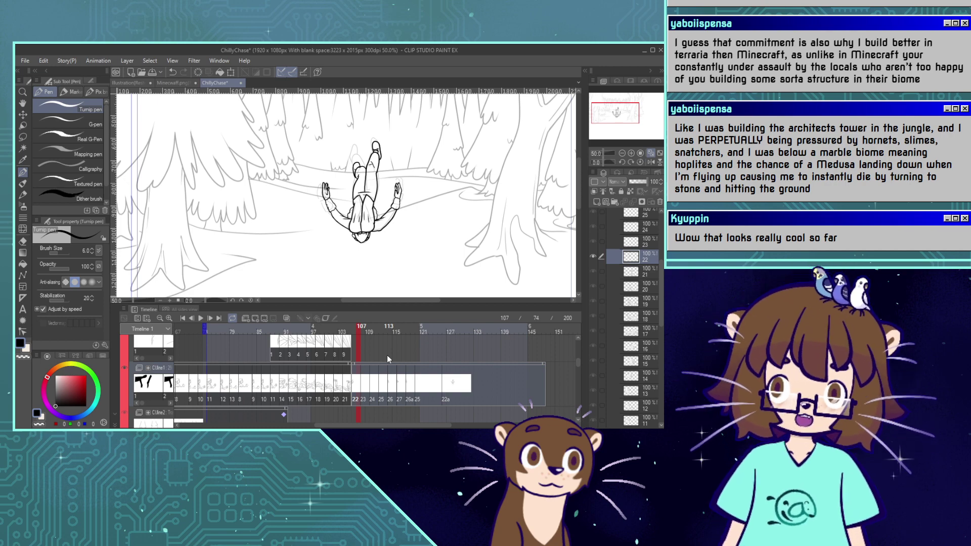
left_click(343, 333)
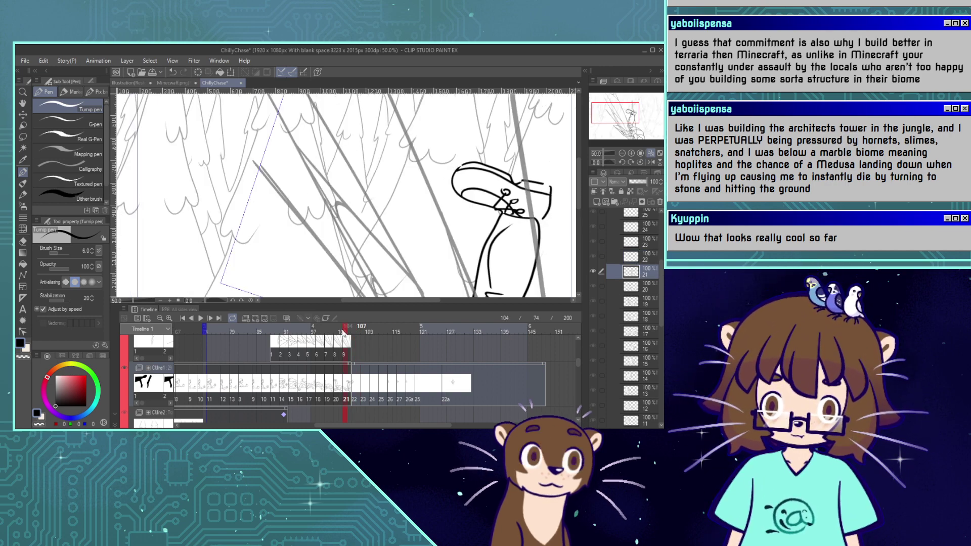
left_click_drag(343, 332, 376, 402)
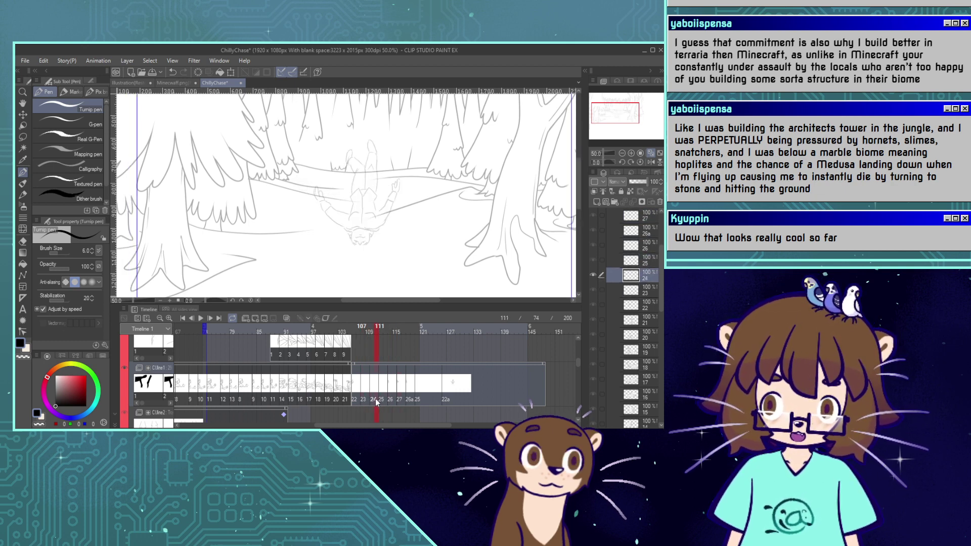
Rename the CLine1 cels in timeline order so that cels 26a and 22a get plain sequential numbers.
key("alt")
key("a")
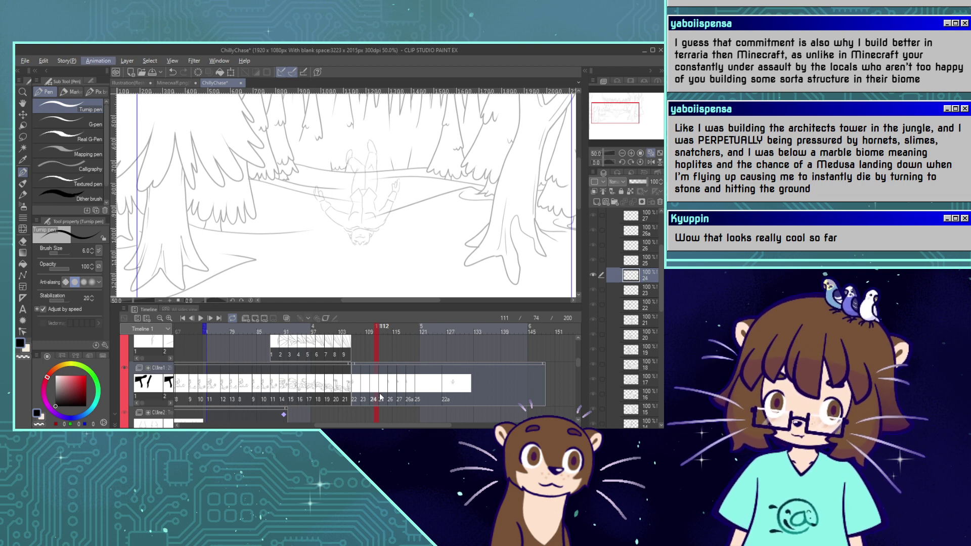
key("Return")
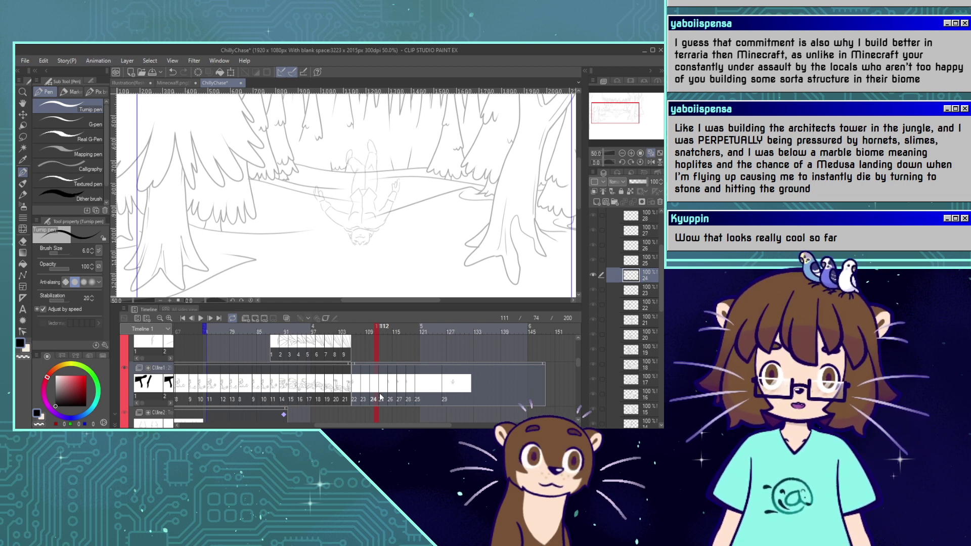
Remove cels 25 and 23 from the CLine1 track at frames 112 and 108.
left_click(382, 398)
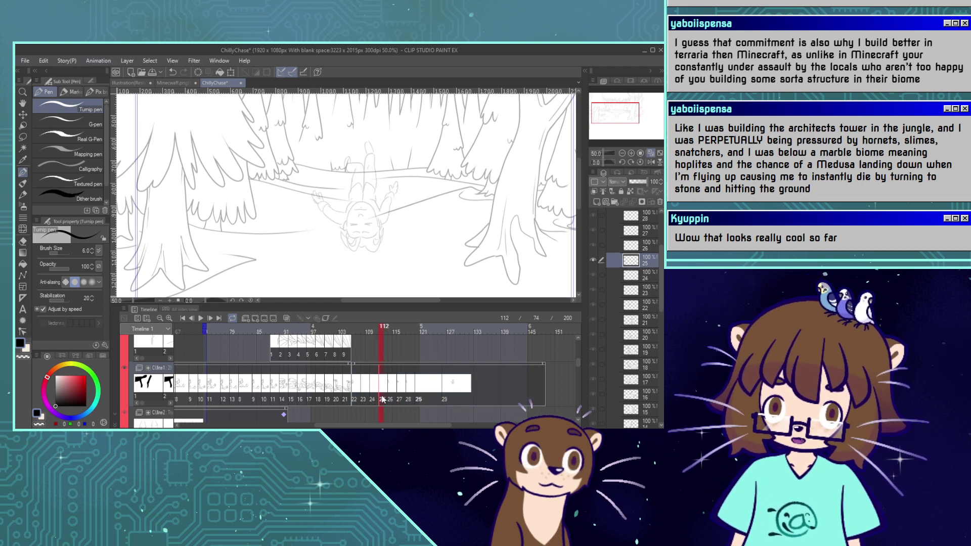
left_click(366, 400)
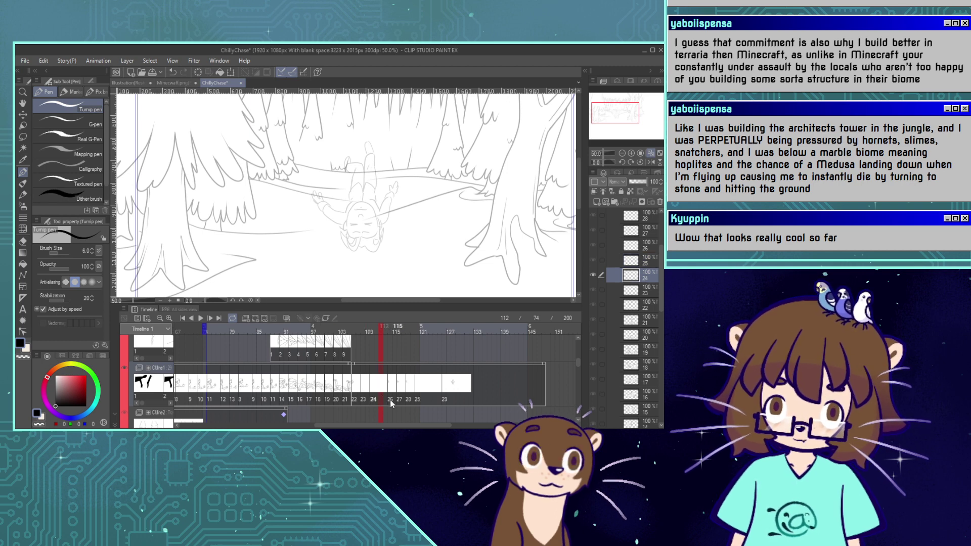
left_click(364, 400)
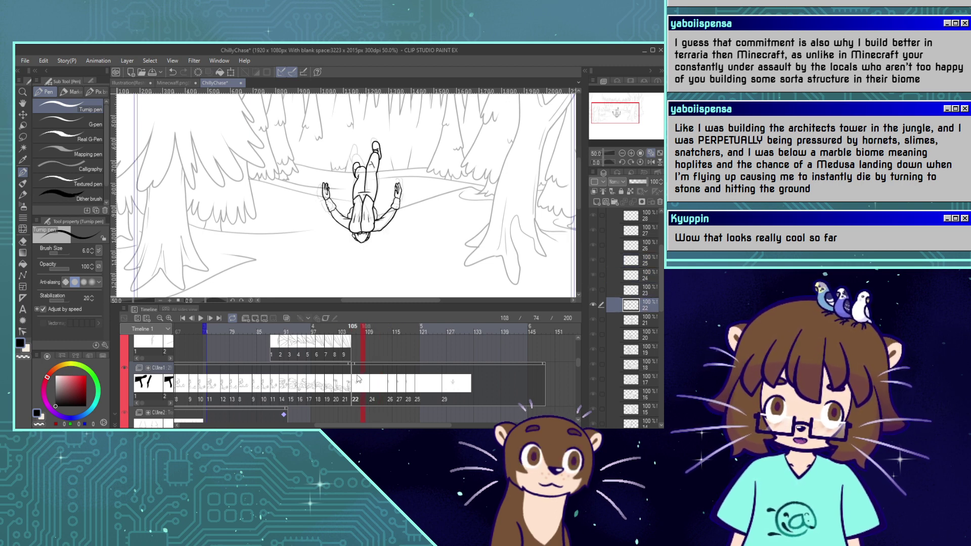
Examine the falling poses of cels 24 and 26 up close with onion skin enabled at frames 110 and 114.
left_click(373, 400)
left_click(286, 318)
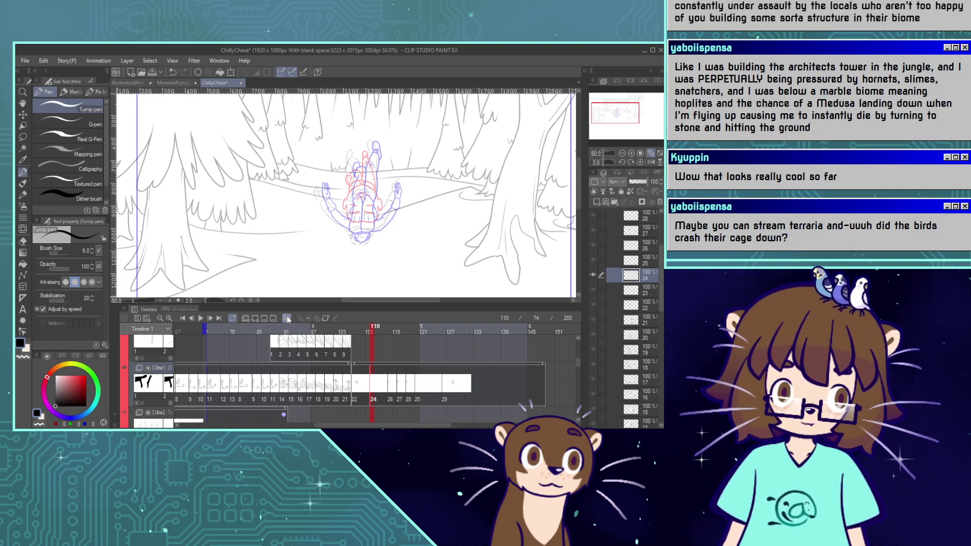
left_click(630, 153)
left_click(631, 154)
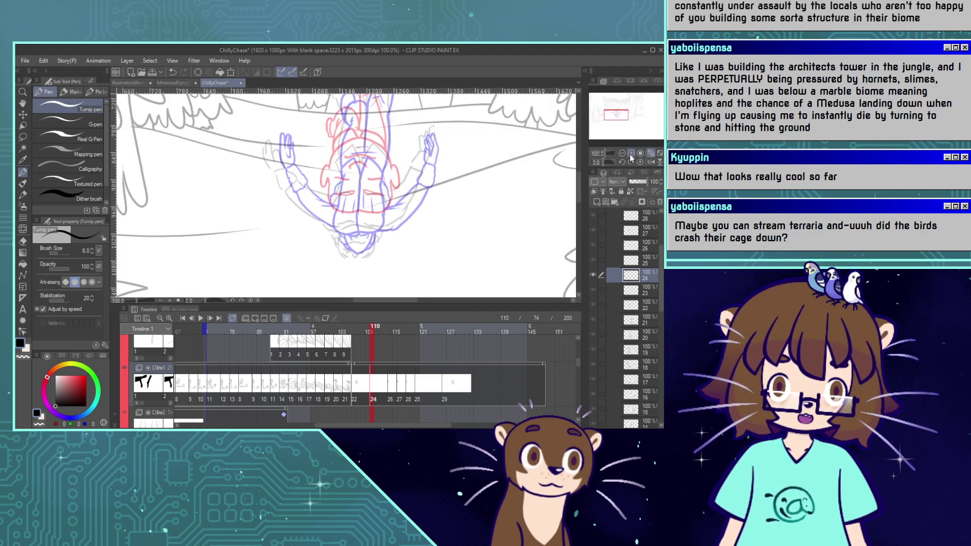
left_click(631, 153)
left_click_drag(619, 118, 617, 117)
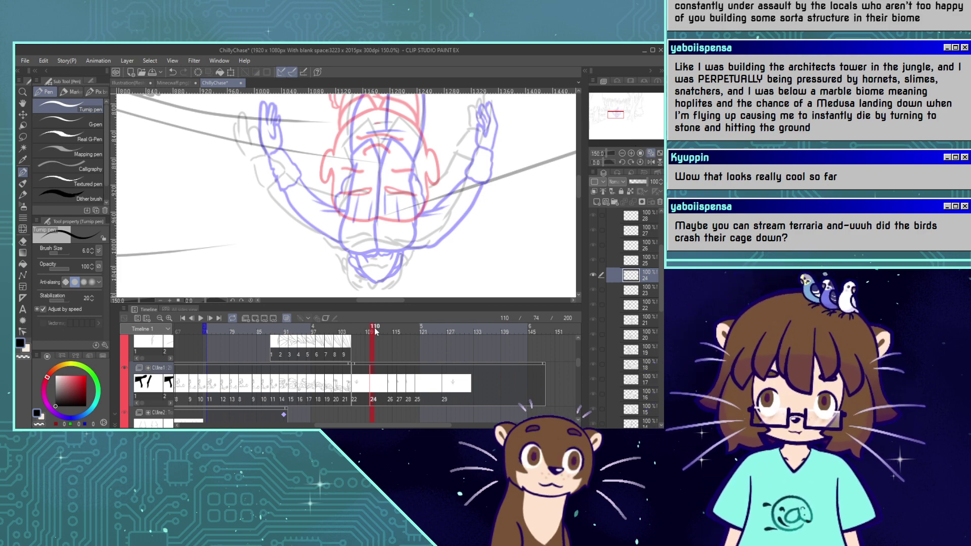
left_click_drag(375, 328, 390, 341)
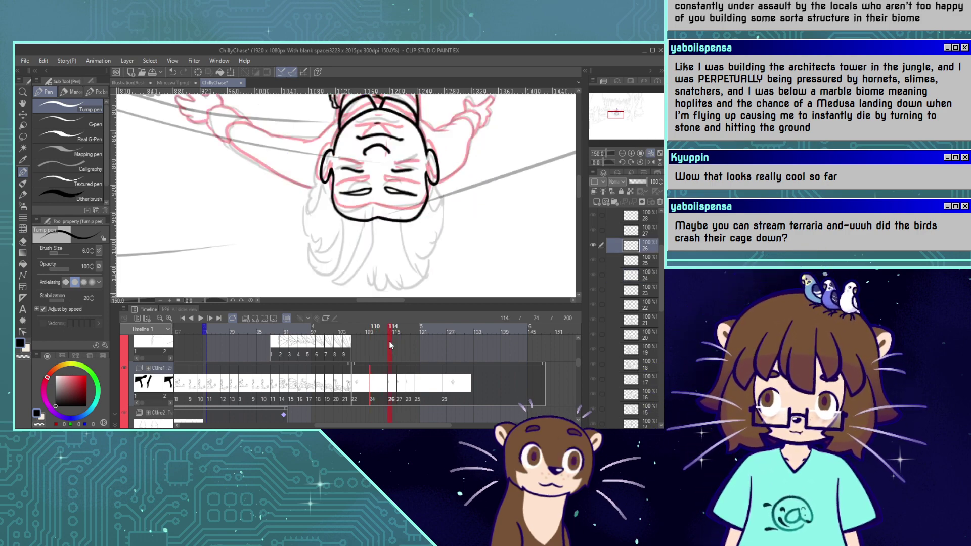
left_click(623, 153)
left_click_drag(620, 116, 616, 112)
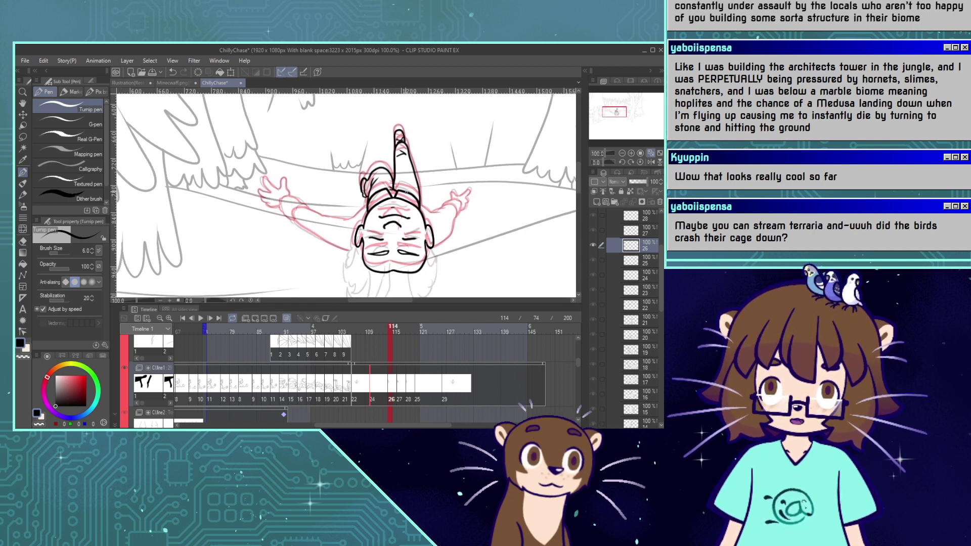
Turn off onion skin, remove cel 24 from the CLine1 track at frame 110, and select cel 26.
left_click(286, 317)
left_click(374, 400)
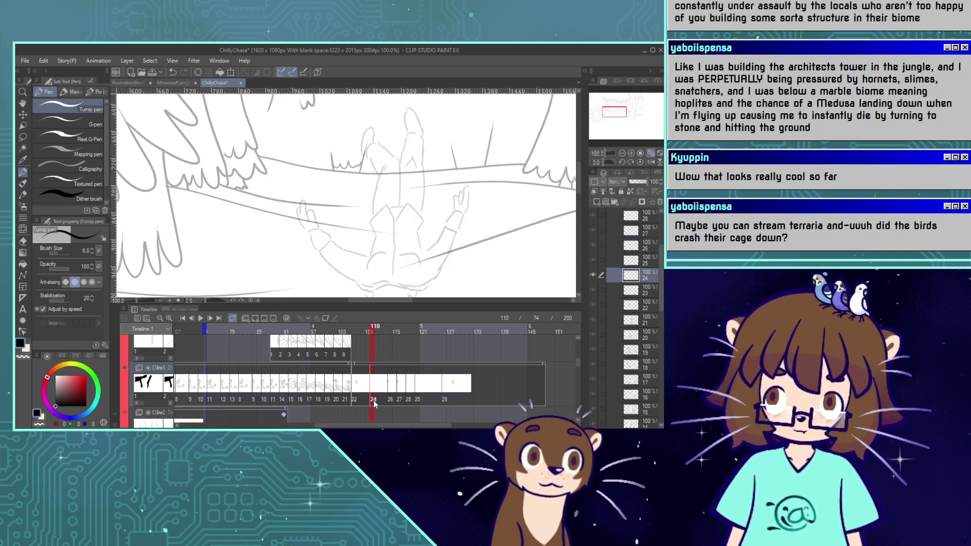
left_click(274, 319)
left_click(391, 399)
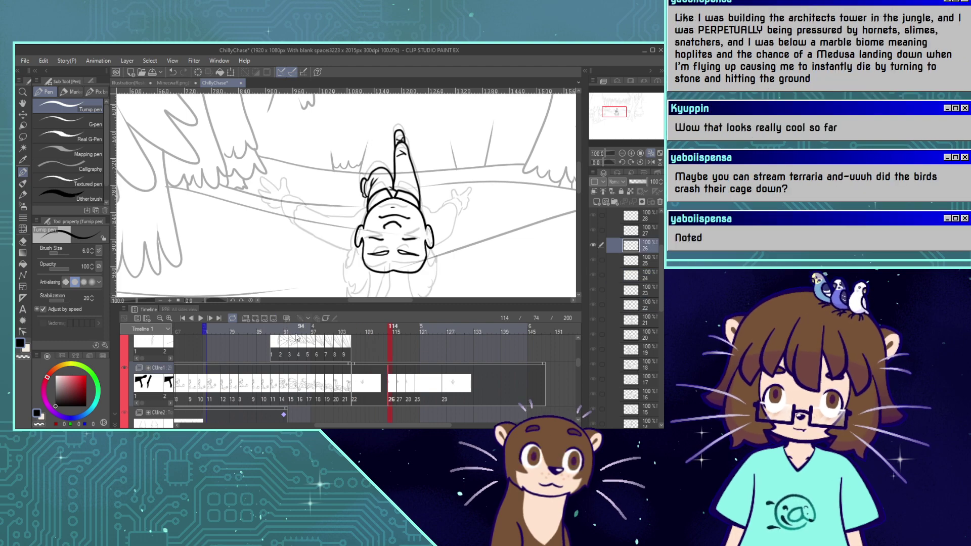
left_click(273, 319)
key("ctrl+z")
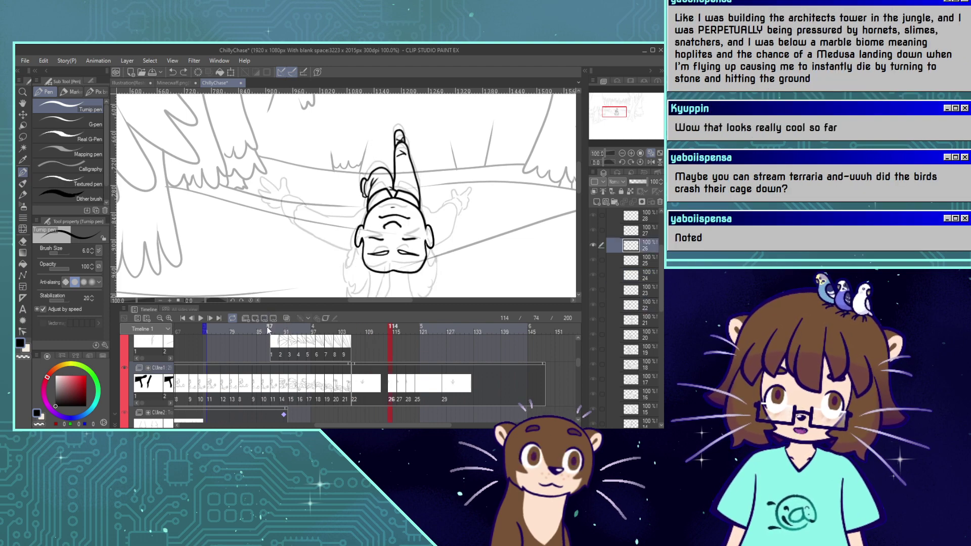
left_click(286, 317)
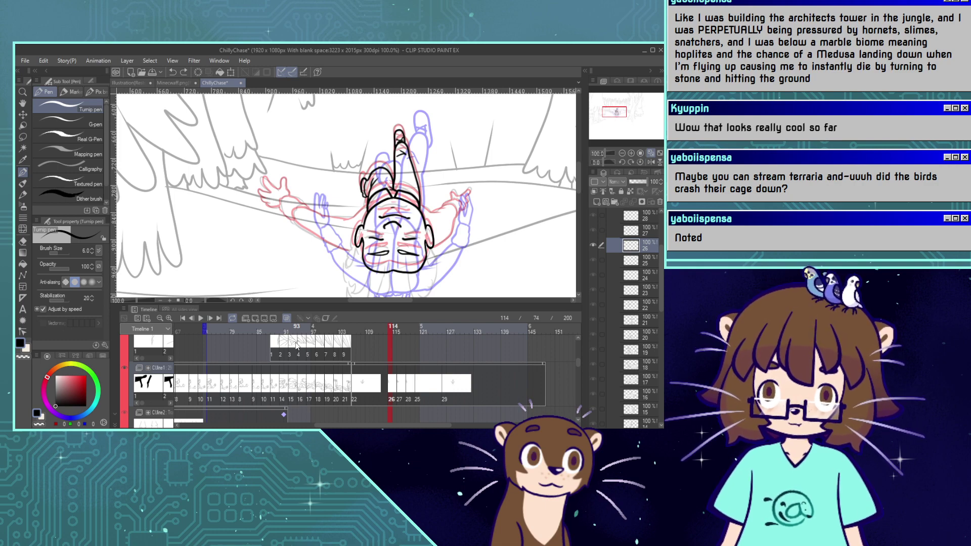
left_click(285, 318)
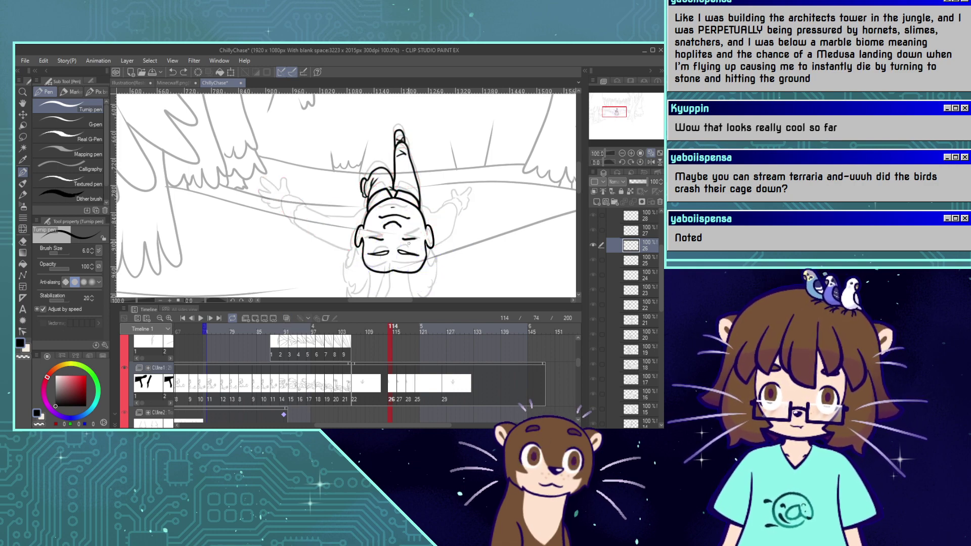
Ink the left half of the upside-down character's hair on cel 26 over the rough sketch, from the side lock to the centre parting.
left_click_drag(619, 113, 618, 114)
left_click(632, 153)
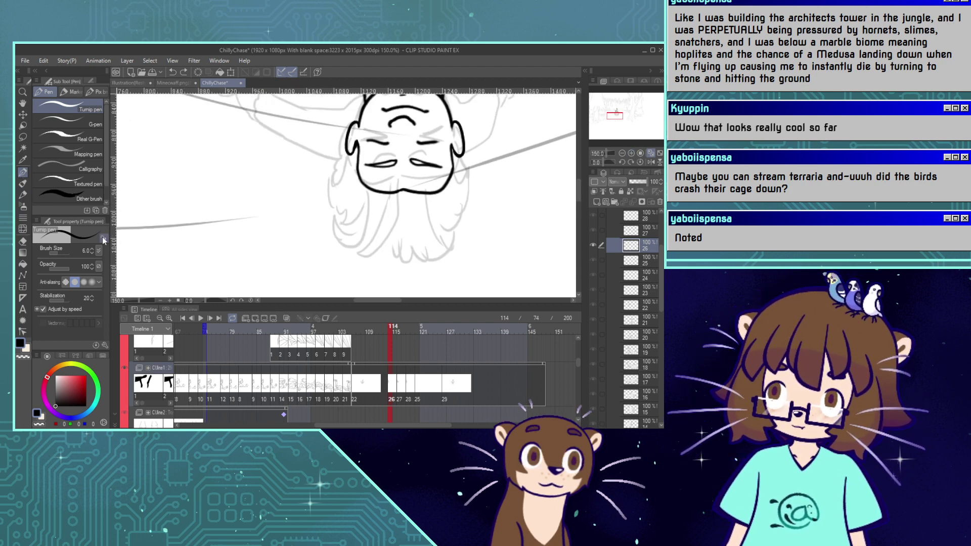
mouse_move(330, 171)
left_mouse_down()
mouse_move(346, 183)
mouse_move(338, 183)
mouse_move(351, 151)
mouse_move(334, 184)
mouse_move(352, 153)
left_mouse_up()
key("ctrl+z")
key("ctrl+z")
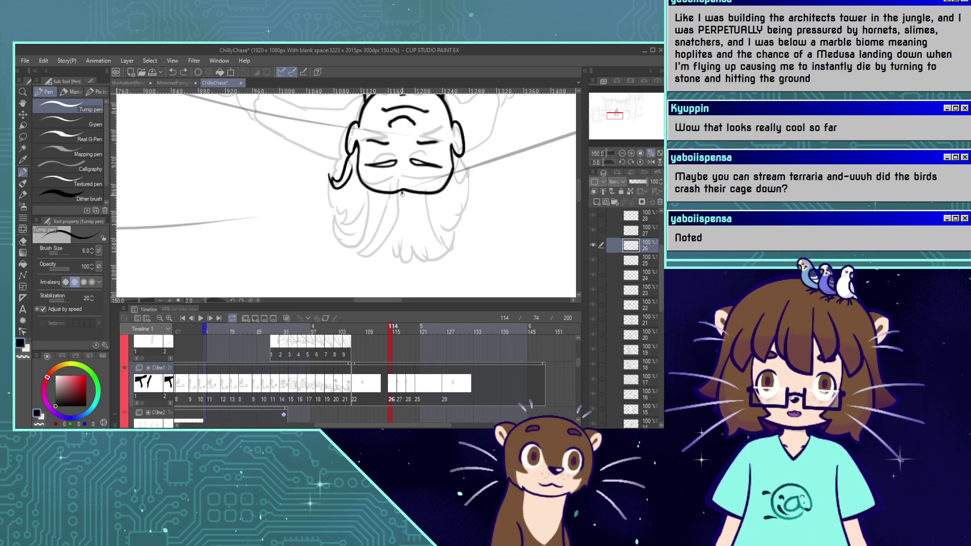
mouse_move(402, 194)
left_mouse_down()
mouse_move(399, 229)
mouse_move(363, 259)
left_mouse_up()
left_click_drag(393, 203, 364, 251)
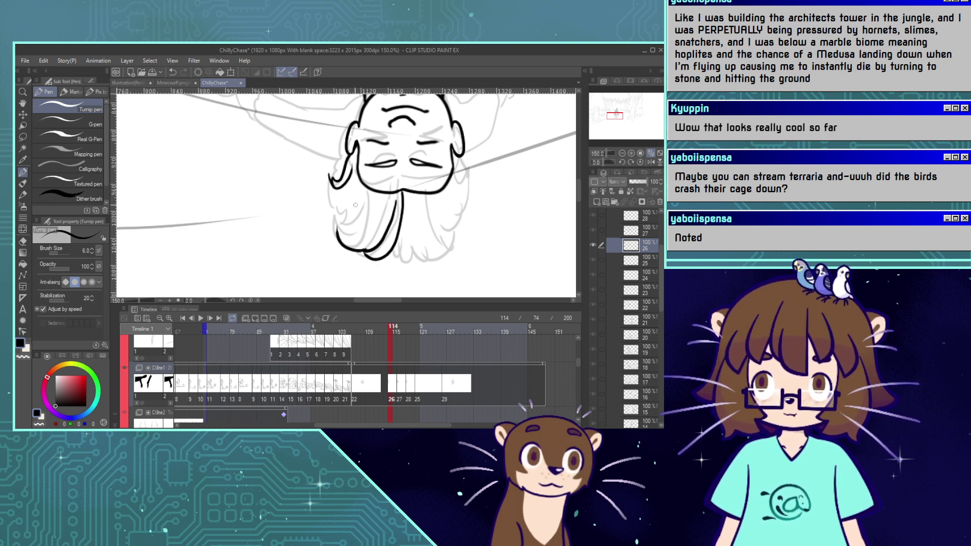
mouse_move(361, 252)
left_mouse_down()
mouse_move(336, 236)
mouse_move(336, 223)
mouse_move(346, 240)
mouse_move(363, 209)
left_mouse_up()
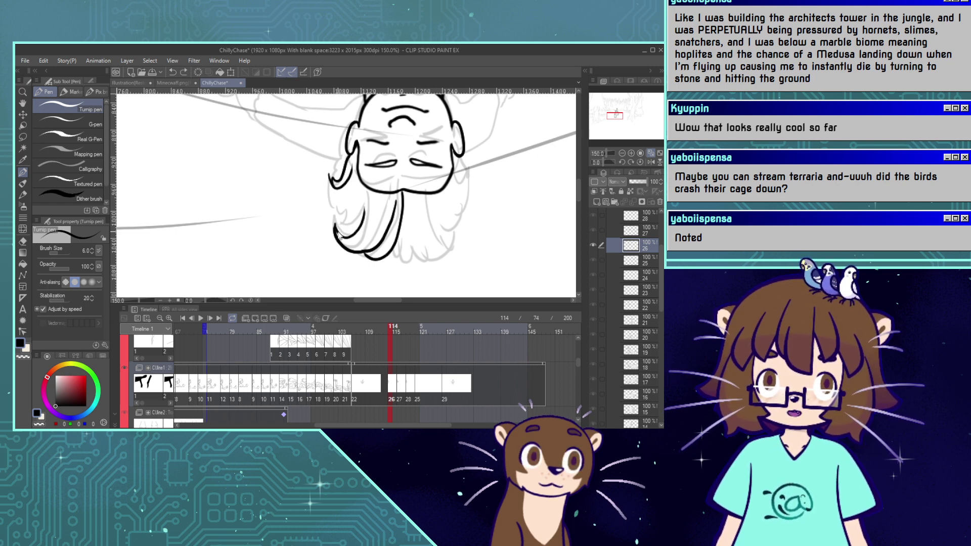
mouse_move(336, 229)
left_mouse_down()
mouse_move(358, 205)
mouse_move(351, 215)
mouse_move(332, 211)
mouse_move(329, 173)
left_mouse_up()
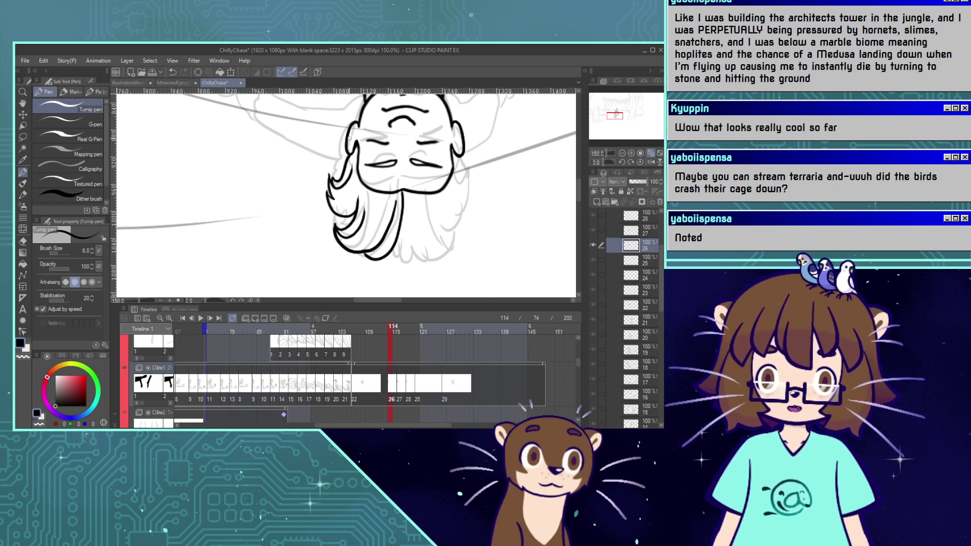
Trim the inked line at the hair parting with the transparent colour, keeping black as the drawing colour for further inking.
key("c")
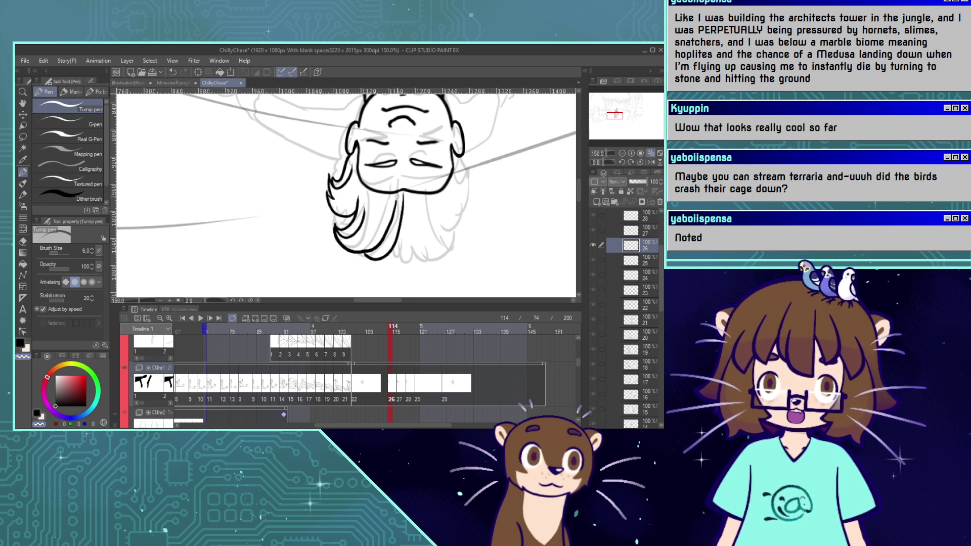
left_click_drag(394, 198, 378, 244)
left_click(20, 344)
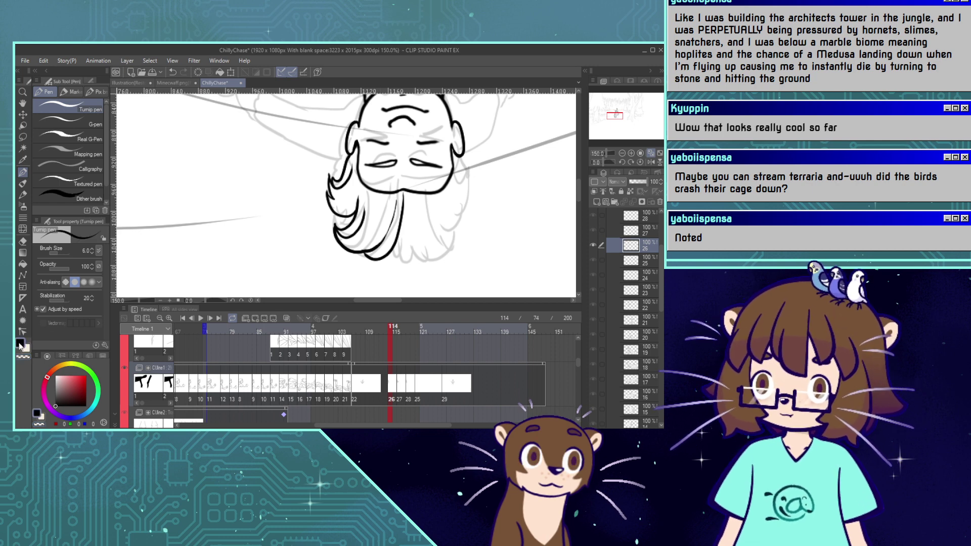
Ink a thin inner strand beside the hair's centre parting on cel 26, redrawing the stroke until it follows the lock.
left_click_drag(397, 210, 378, 250)
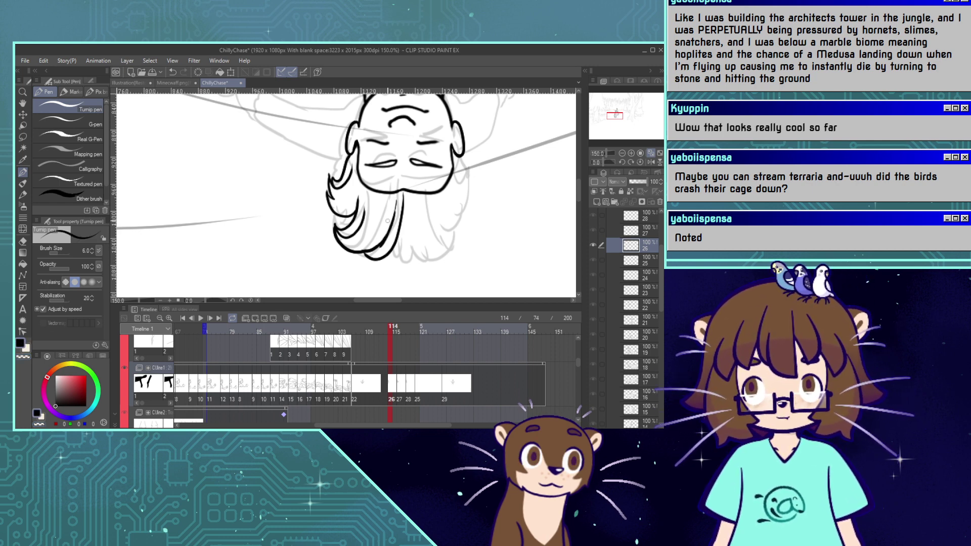
left_click_drag(394, 211, 380, 243)
key("ctrl+z")
key("ctrl+z")
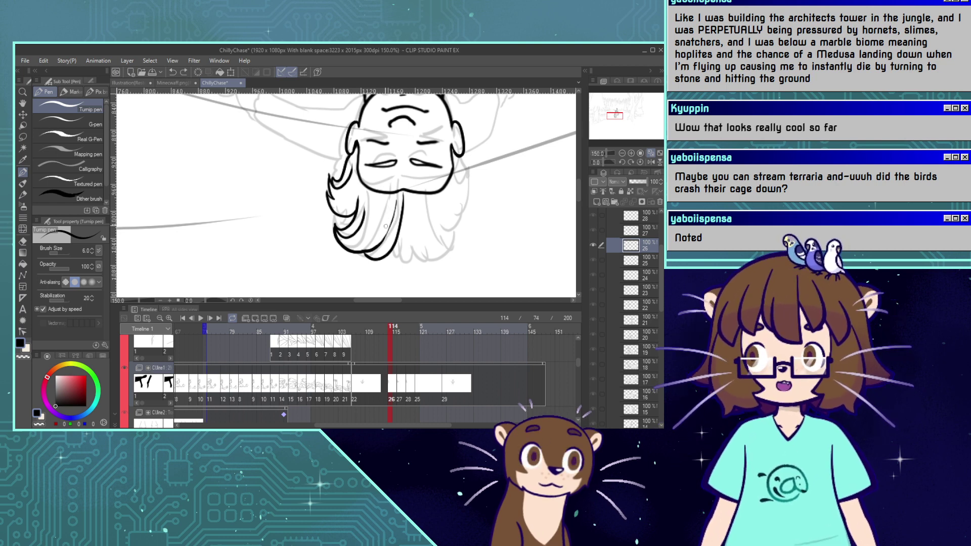
mouse_move(383, 245)
left_mouse_down()
mouse_move(388, 226)
mouse_move(380, 245)
left_mouse_up()
key("ctrl+z")
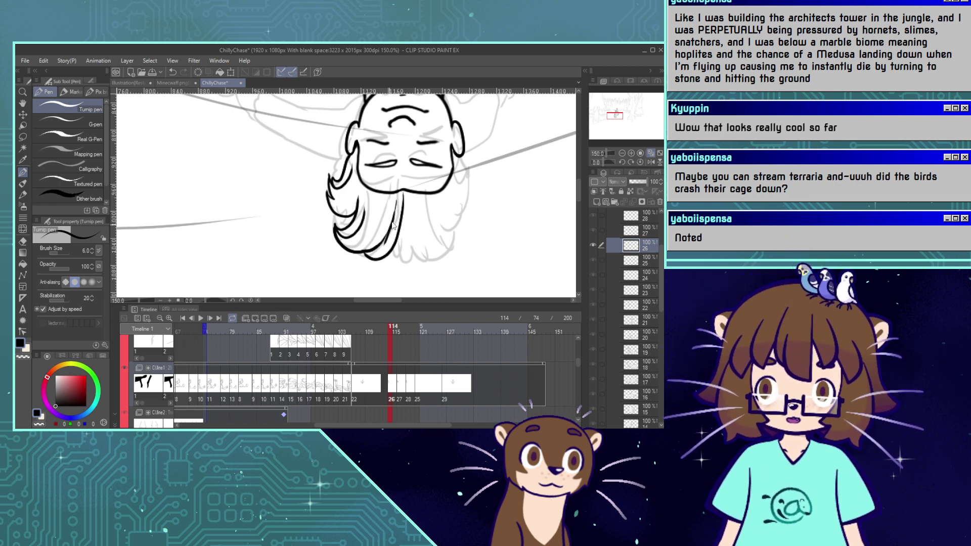
key("ctrl+z")
left_click_drag(394, 211, 381, 247)
key("ctrl+z")
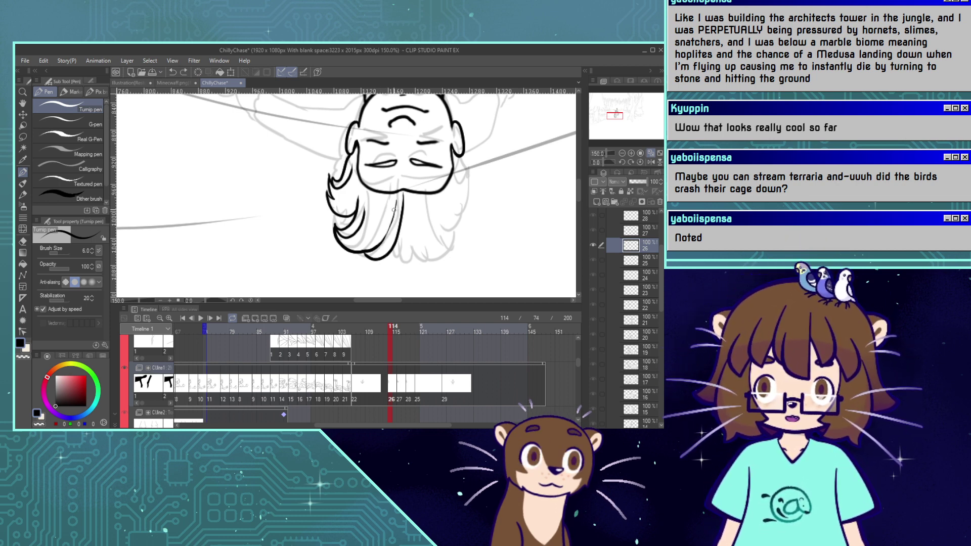
left_click_drag(393, 210, 380, 246)
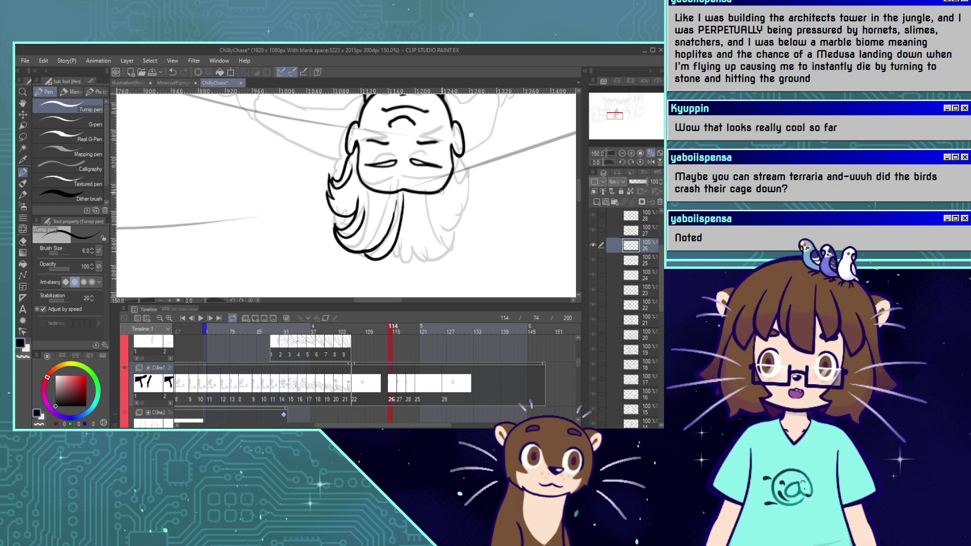
Ink the right half of the character's hair on cel 26, from the centre parting up to the ear.
mouse_move(396, 246)
left_mouse_down()
mouse_move(429, 259)
mouse_move(454, 235)
mouse_move(450, 243)
mouse_move(427, 208)
mouse_move(437, 235)
mouse_move(465, 214)
left_mouse_up()
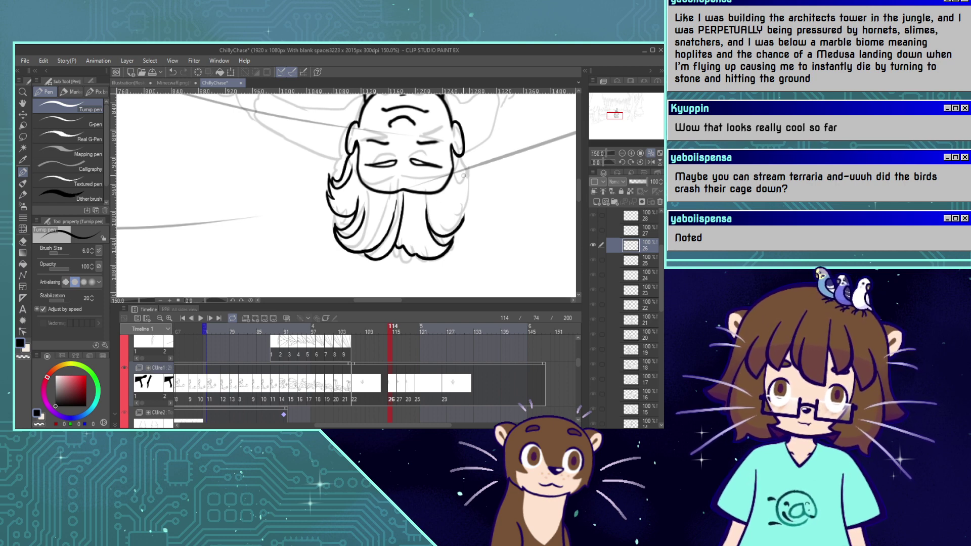
mouse_move(459, 155)
left_mouse_down()
mouse_move(471, 172)
mouse_move(476, 154)
mouse_move(461, 186)
mouse_move(471, 183)
mouse_move(450, 209)
left_mouse_up()
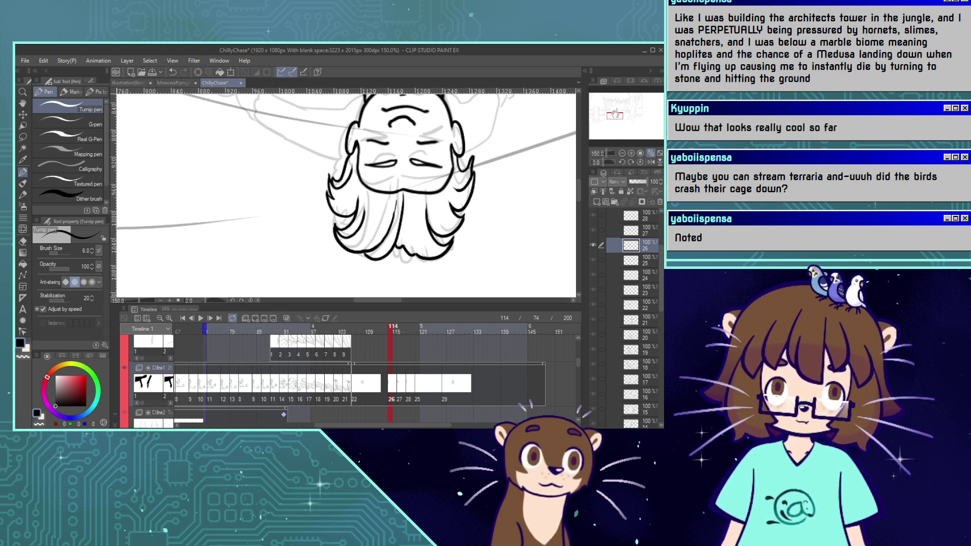
left_click_drag(520, 128, 492, 220)
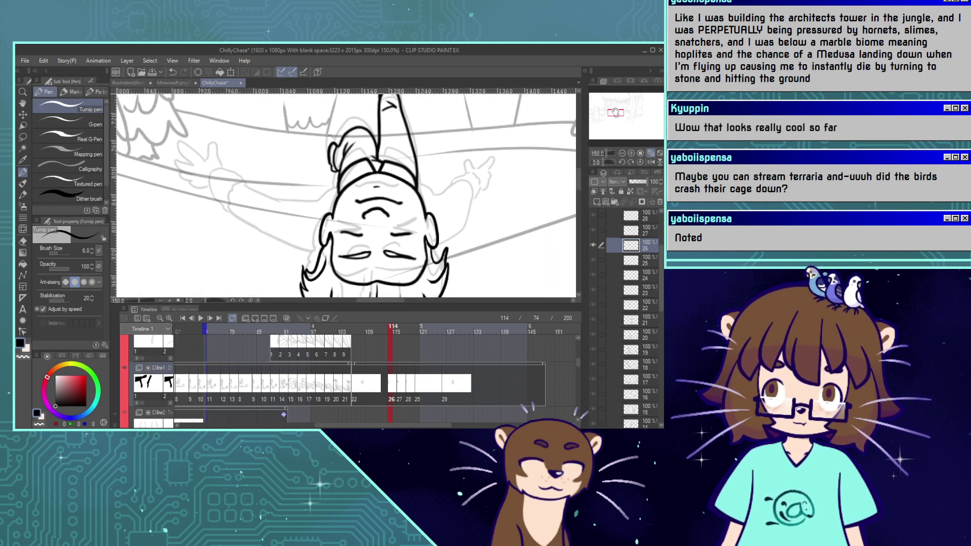
Turn on onion skin and compare the arm pose at frame 114 with the neighbouring cels 22 and 27.
left_click(286, 318)
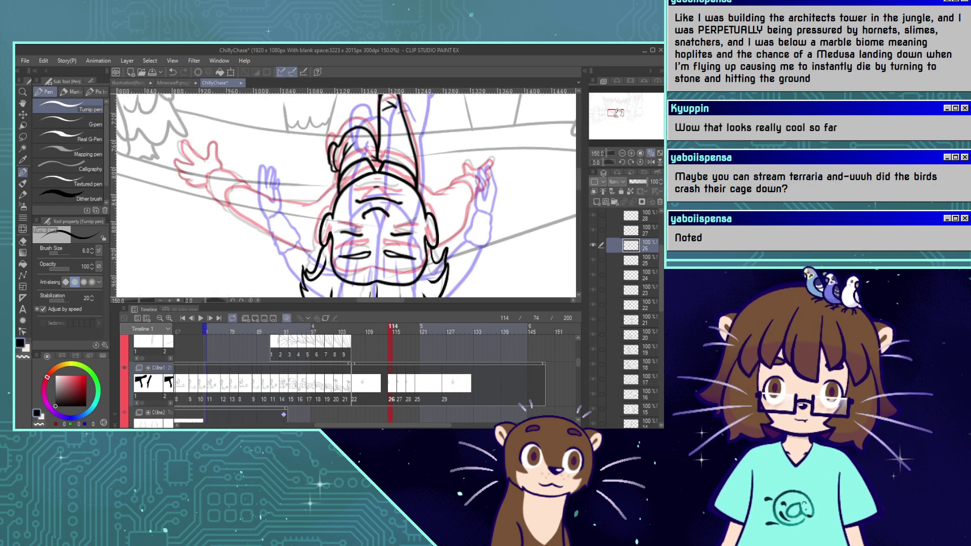
left_click_drag(617, 112, 618, 114)
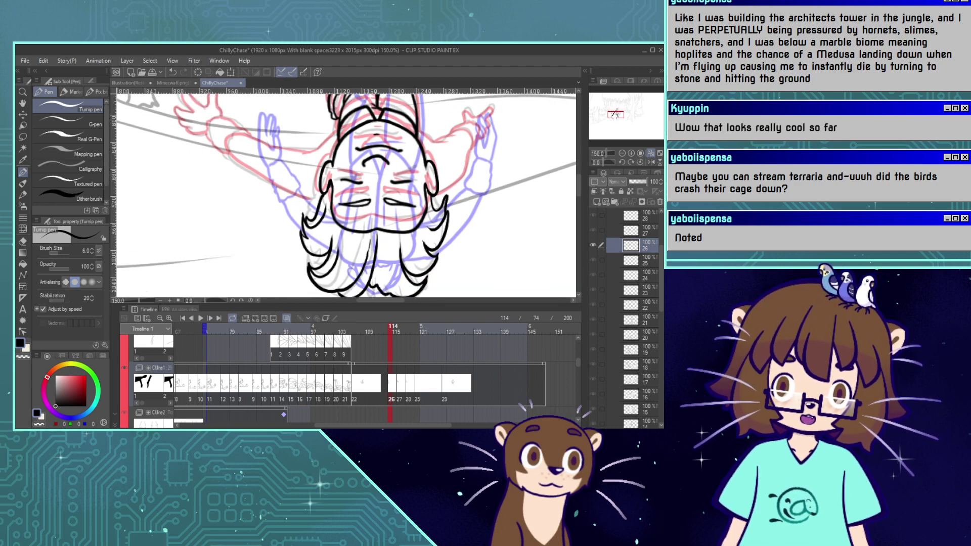
left_click(395, 334)
left_click(399, 335)
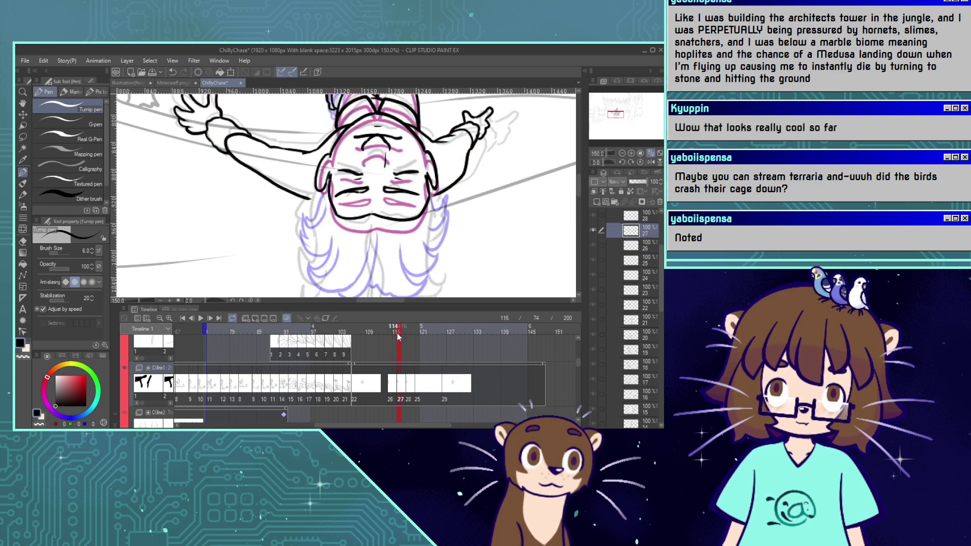
left_click(394, 335)
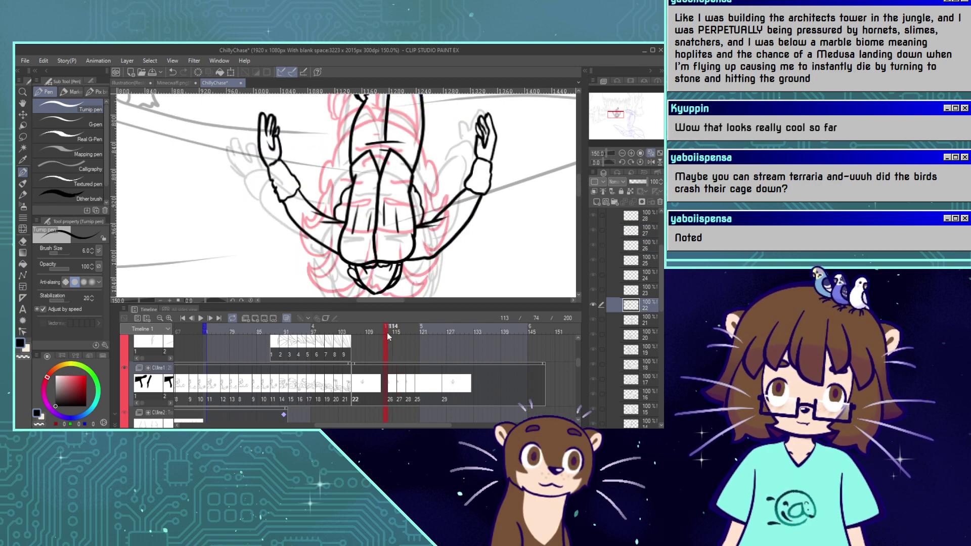
left_click(390, 333)
left_click_drag(616, 114, 617, 112)
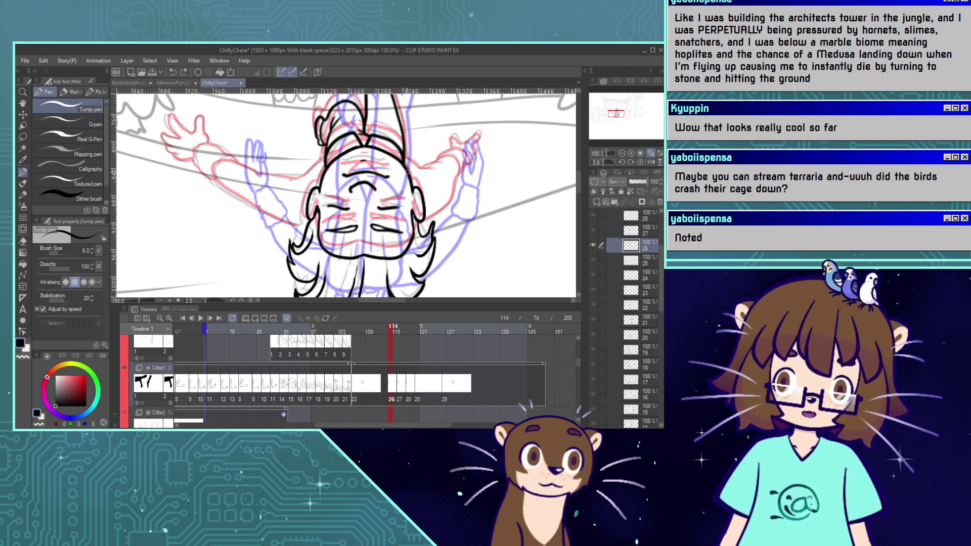
Ink the shoulder and both edges of the arm on the image's right side of cel 26, up to the wrist.
left_click_drag(410, 175, 428, 188)
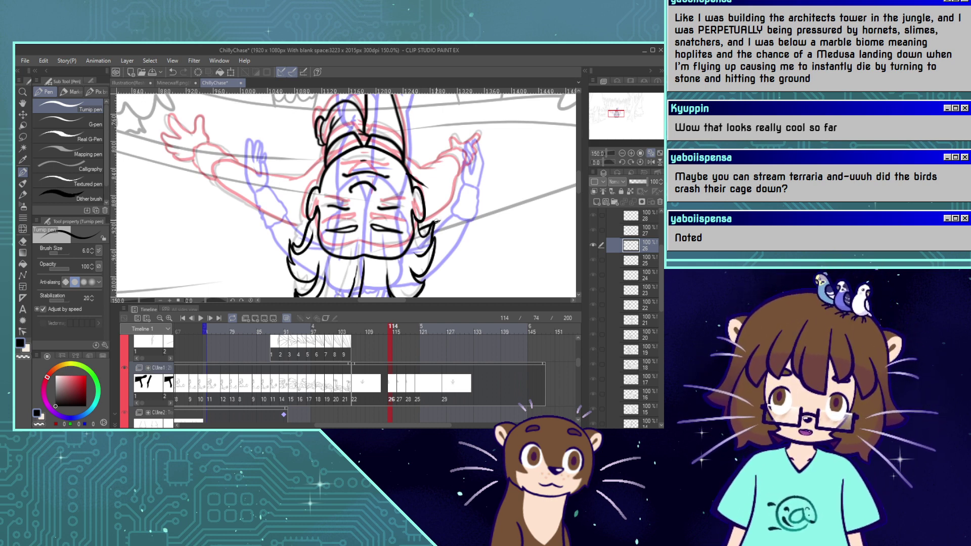
mouse_move(424, 229)
left_mouse_down()
mouse_move(449, 209)
mouse_move(466, 171)
mouse_move(461, 159)
mouse_move(429, 181)
mouse_move(459, 160)
left_mouse_up()
left_click_drag(428, 188, 415, 179)
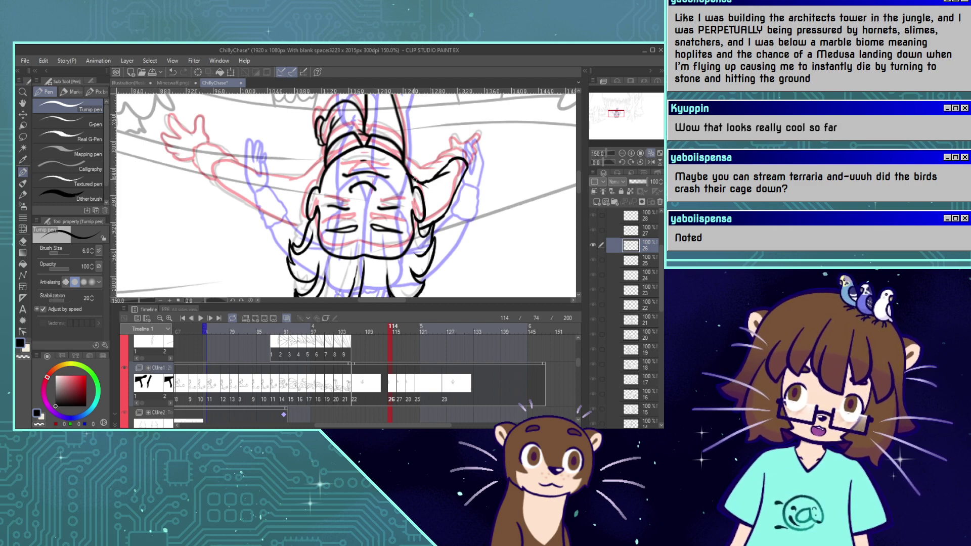
Reshape the inked forearm lines near the wrist with Liquify at brush size 54.6.
left_click(23, 241)
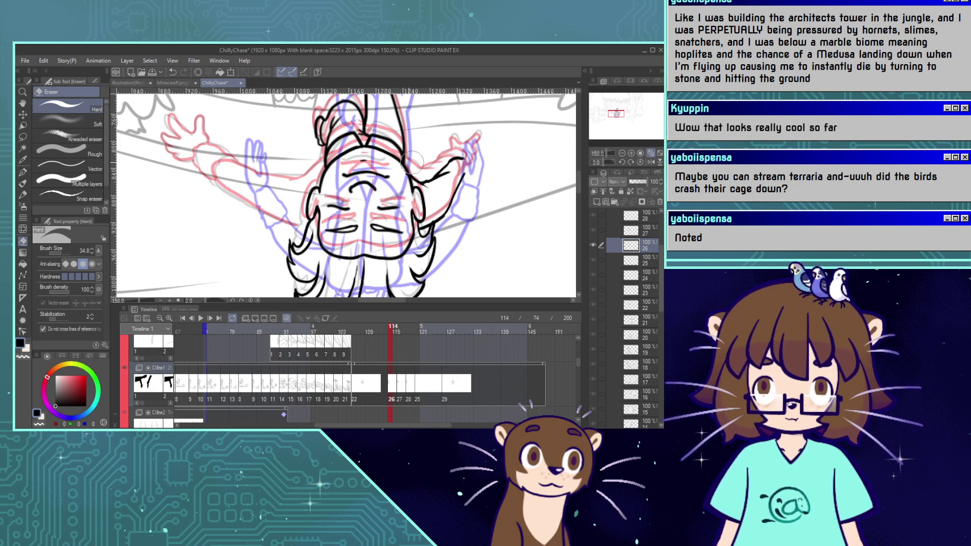
key("j")
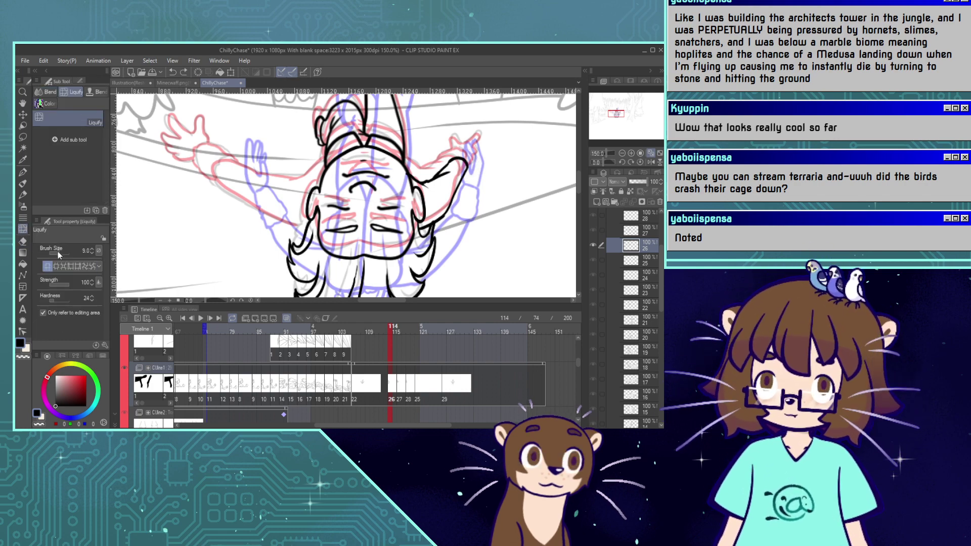
left_click_drag(57, 251, 62, 252)
mouse_move(474, 169)
left_mouse_down()
mouse_move(465, 174)
mouse_move(458, 151)
left_mouse_up()
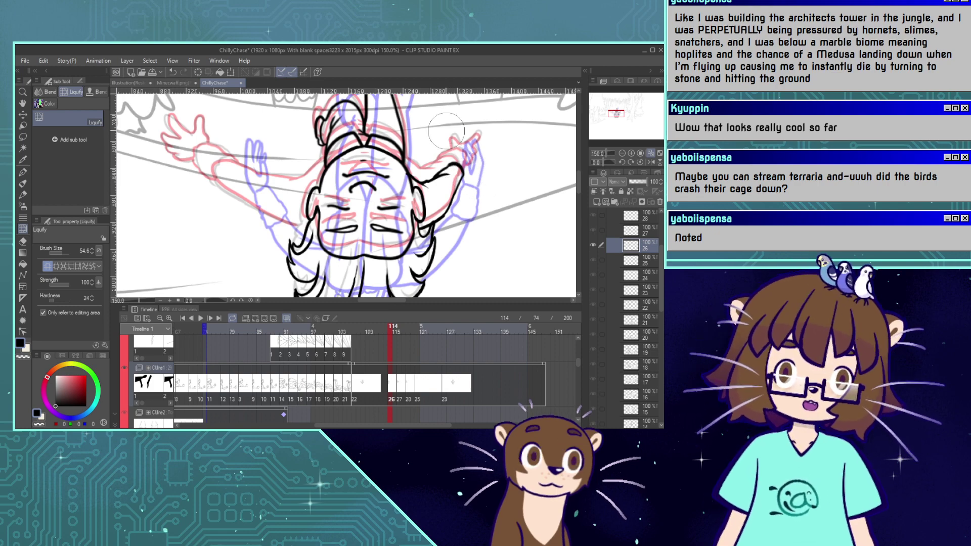
left_click(22, 172)
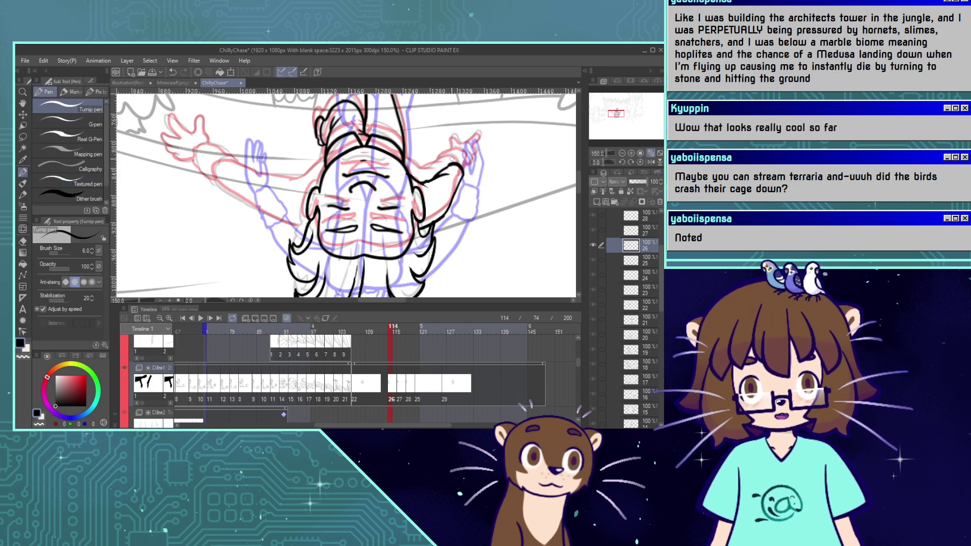
left_click_drag(449, 163, 463, 151)
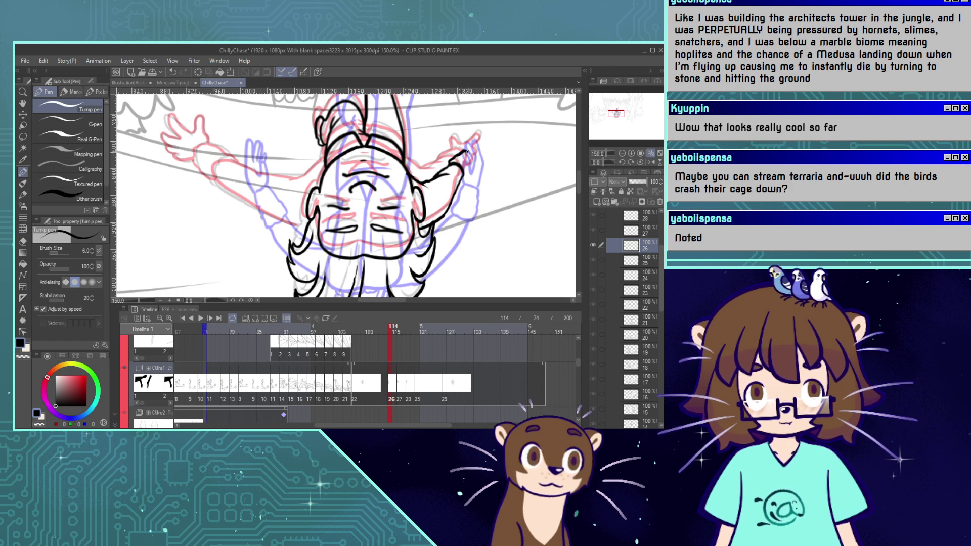
left_click_drag(471, 159, 459, 188)
key("ctrl+z")
key("ctrl+z")
key("ctrl+z")
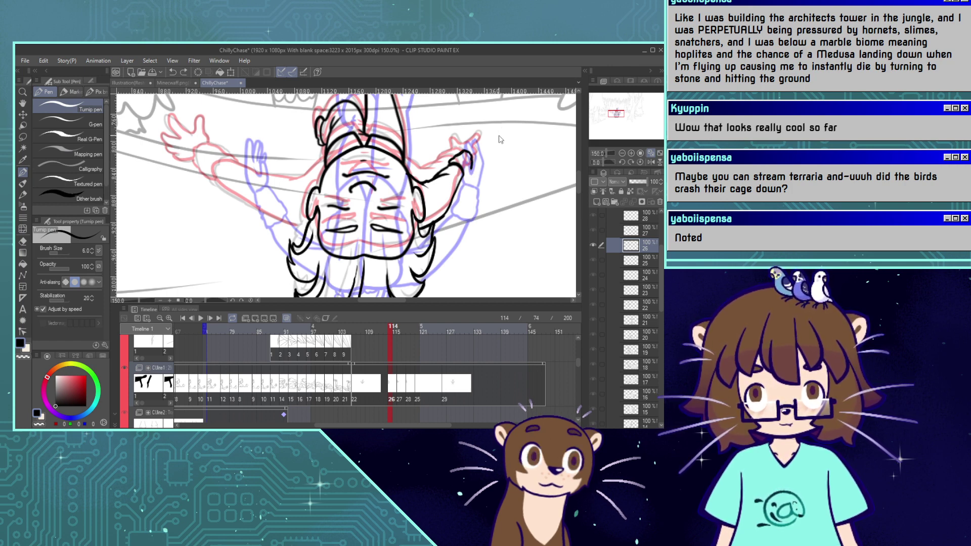
key("ctrl+z")
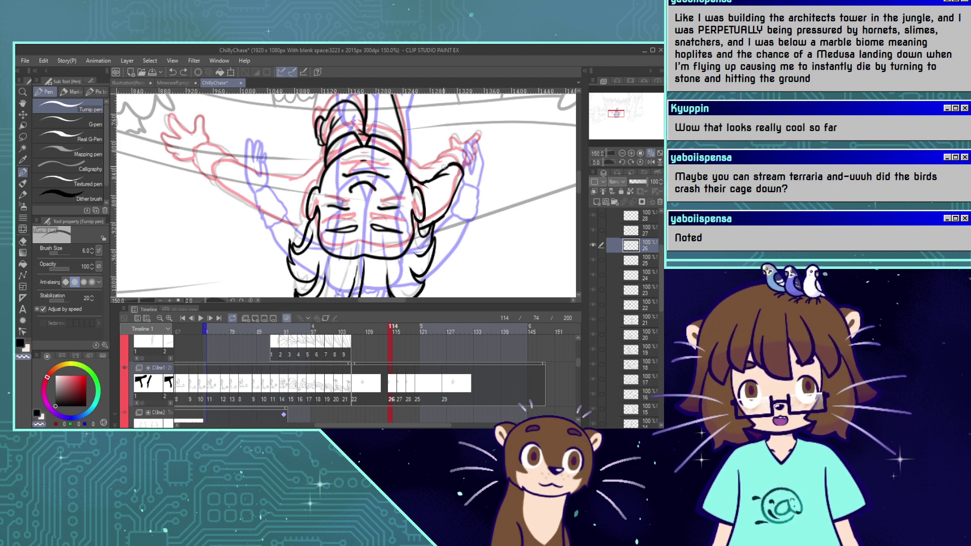
Trim the ends of the inked forearm lines at the wrist with the transparent colour, then restore black as the drawing colour.
mouse_move(446, 164)
left_mouse_down()
mouse_move(461, 168)
mouse_move(464, 181)
left_mouse_up()
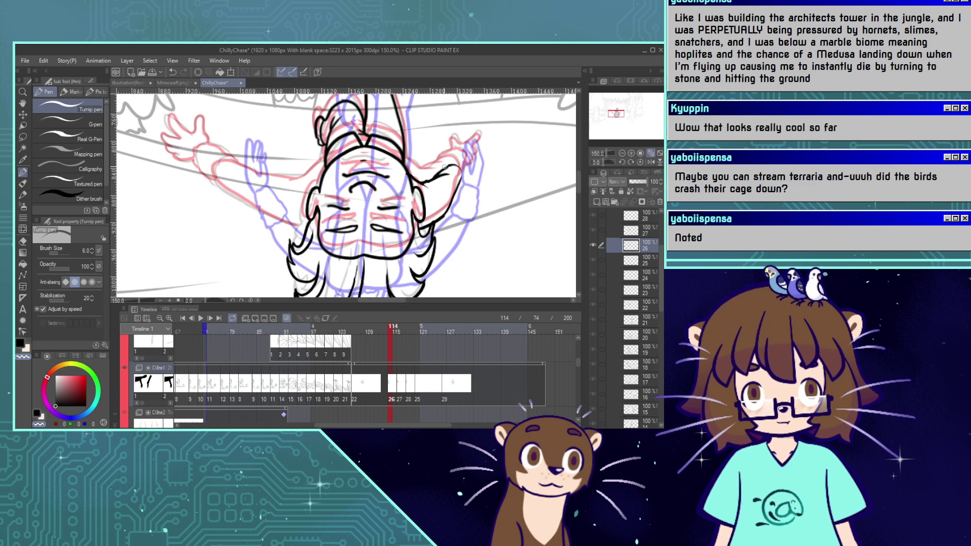
key("j")
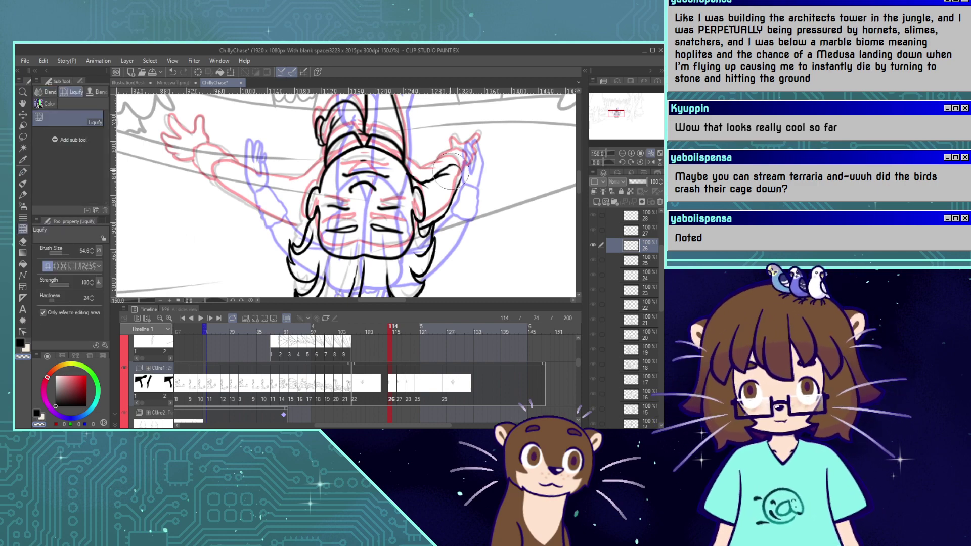
key("p")
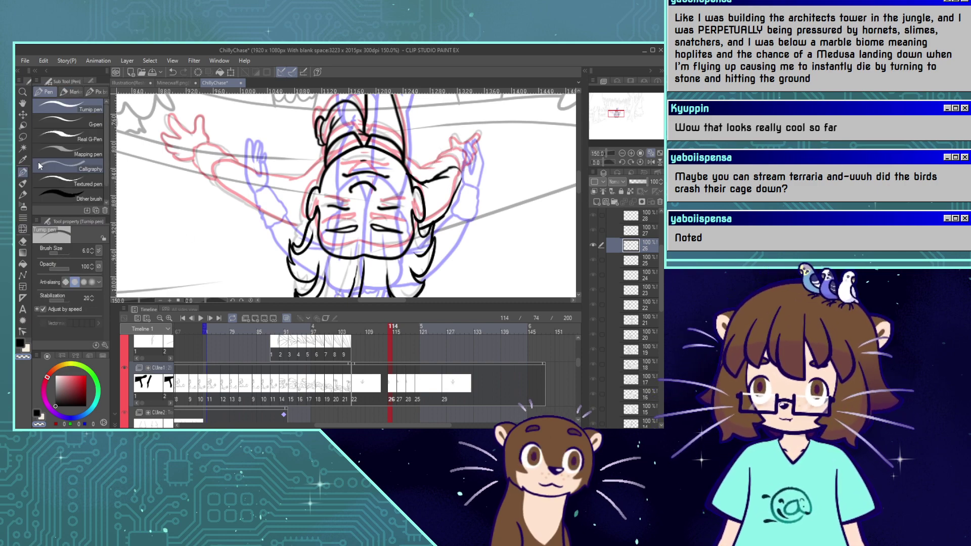
key("ctrl+z")
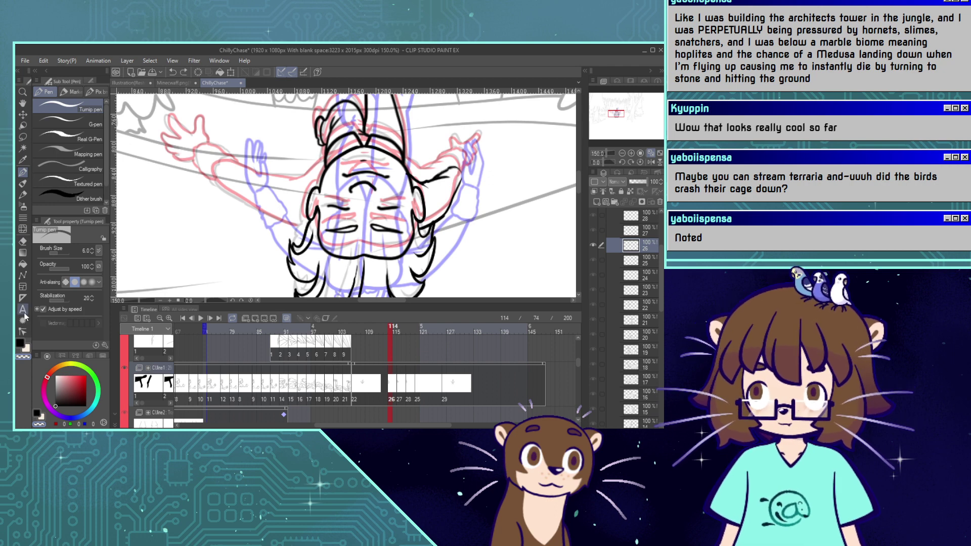
left_click_drag(461, 178, 462, 175)
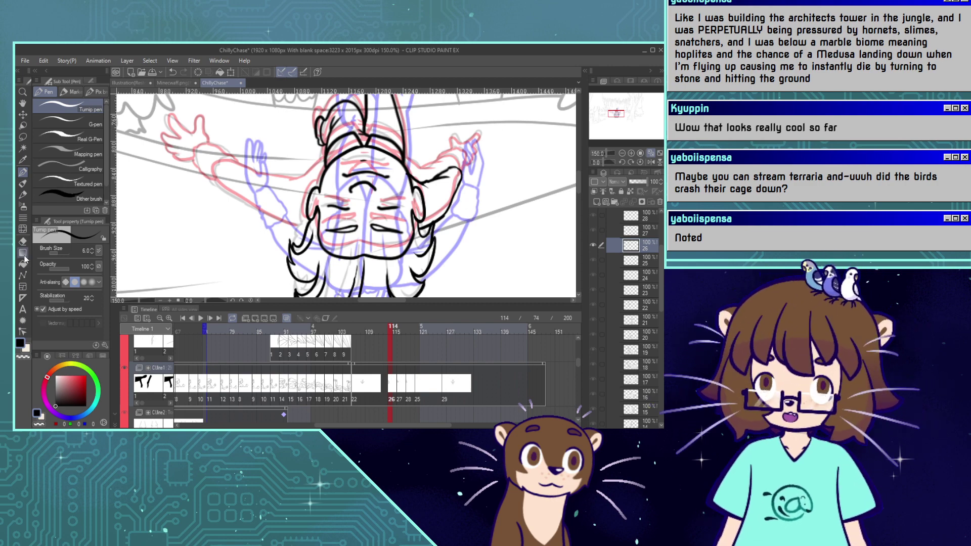
left_click_drag(448, 167, 456, 159)
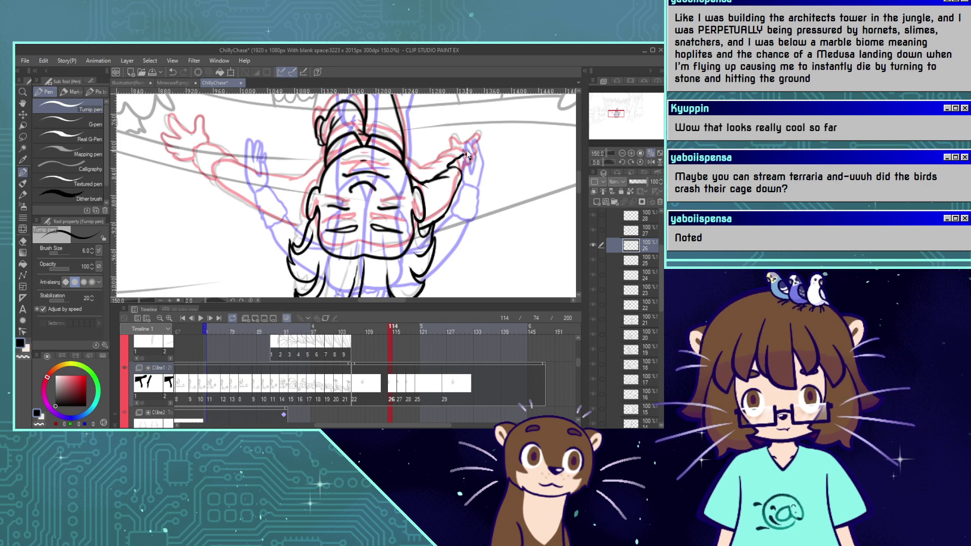
key("ctrl+z")
mouse_move(466, 157)
left_mouse_down()
mouse_move(471, 166)
mouse_move(452, 164)
mouse_move(472, 158)
left_mouse_up()
key("ctrl+z")
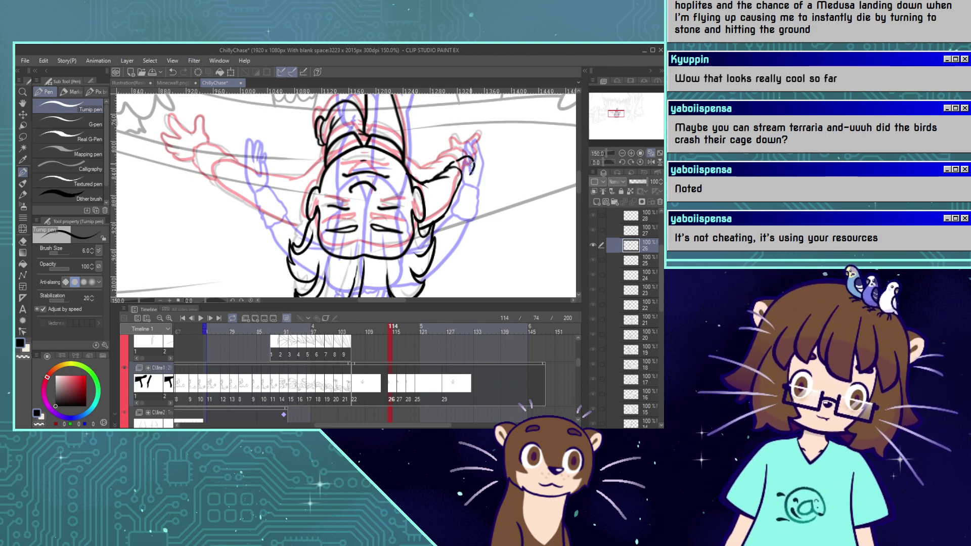
key("ctrl+z")
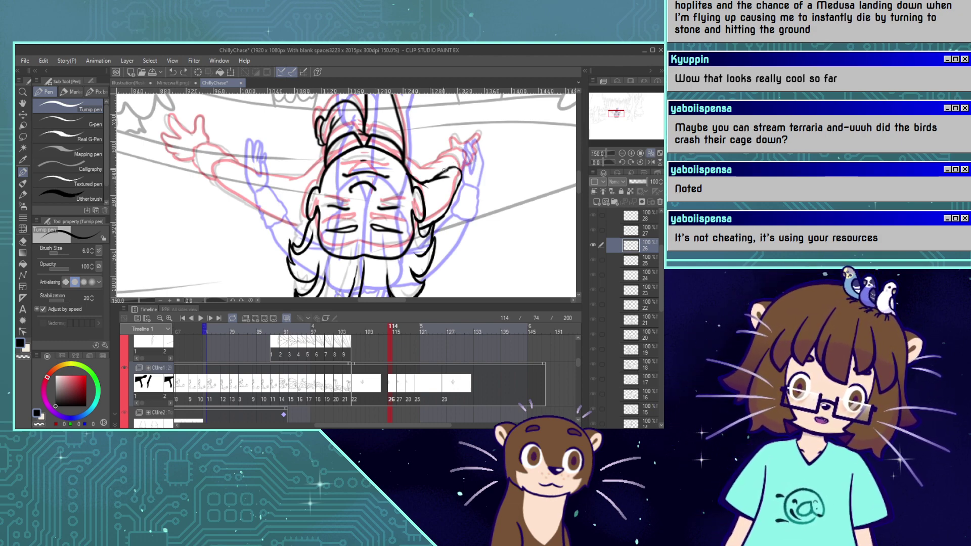
Ink the wrist and base of the palm with the Turnip pen, joining them to the inked forearm.
left_click_drag(444, 171, 466, 155)
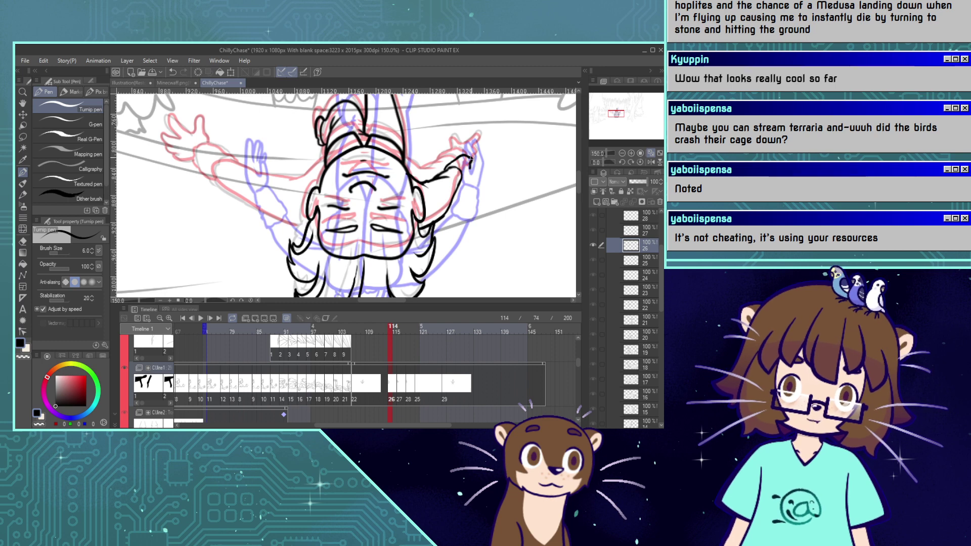
key("ctrl+z")
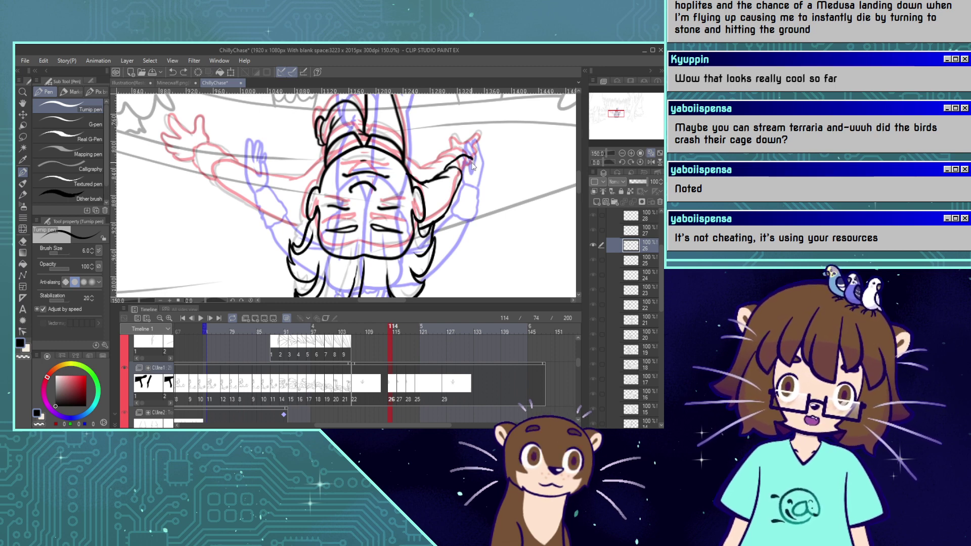
left_click_drag(471, 169, 459, 187)
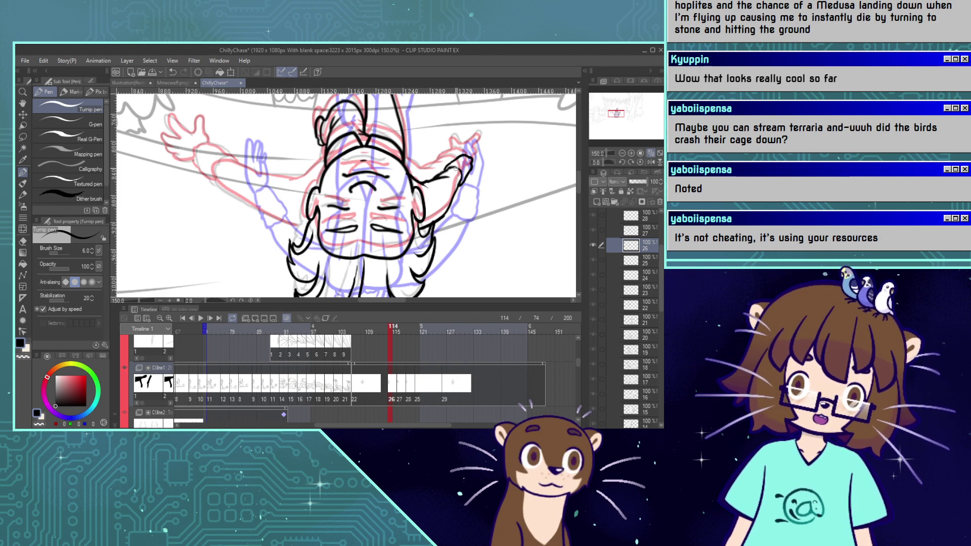
left_click(25, 229)
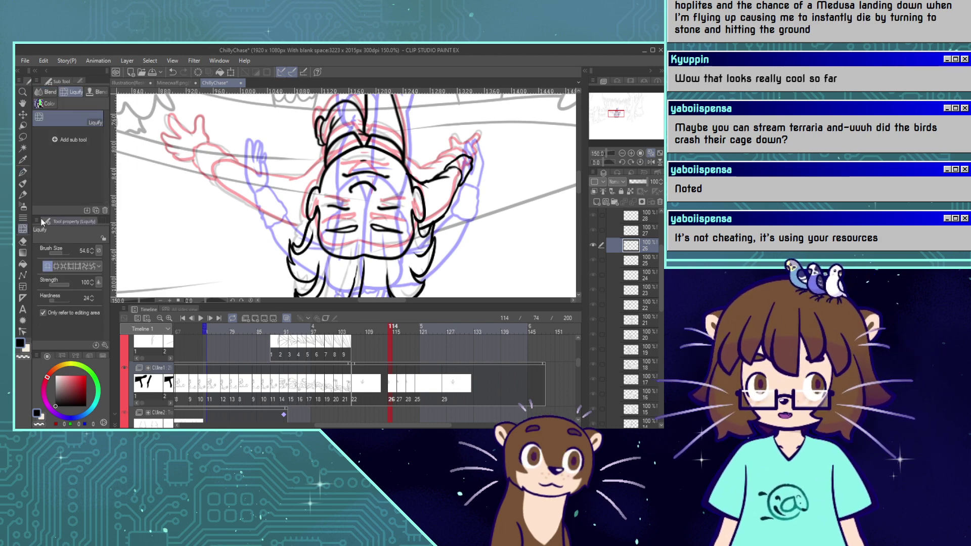
left_click(24, 172)
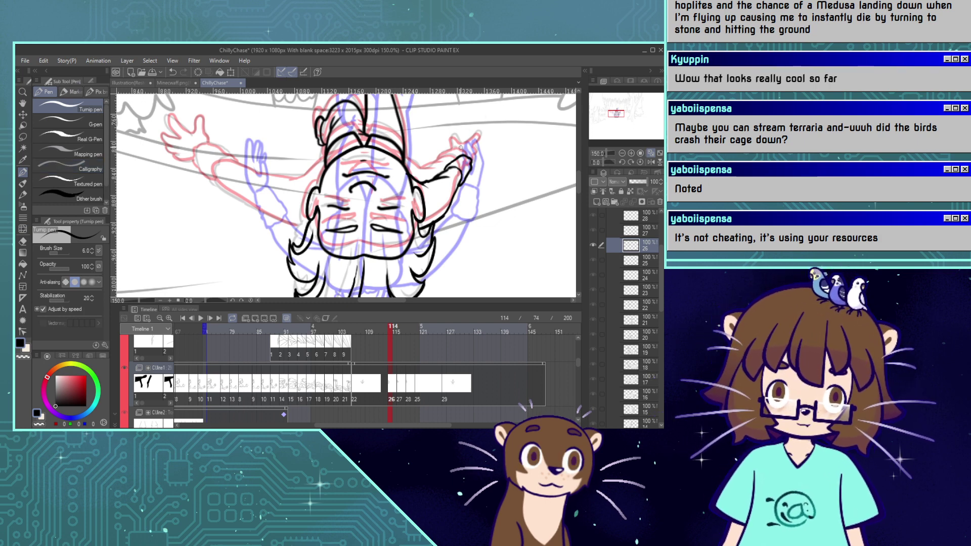
Ink the thumb and outstretched fingers of the same hand, redrawing the thumb stroke until it follows the sketch.
left_click_drag(457, 150, 463, 142)
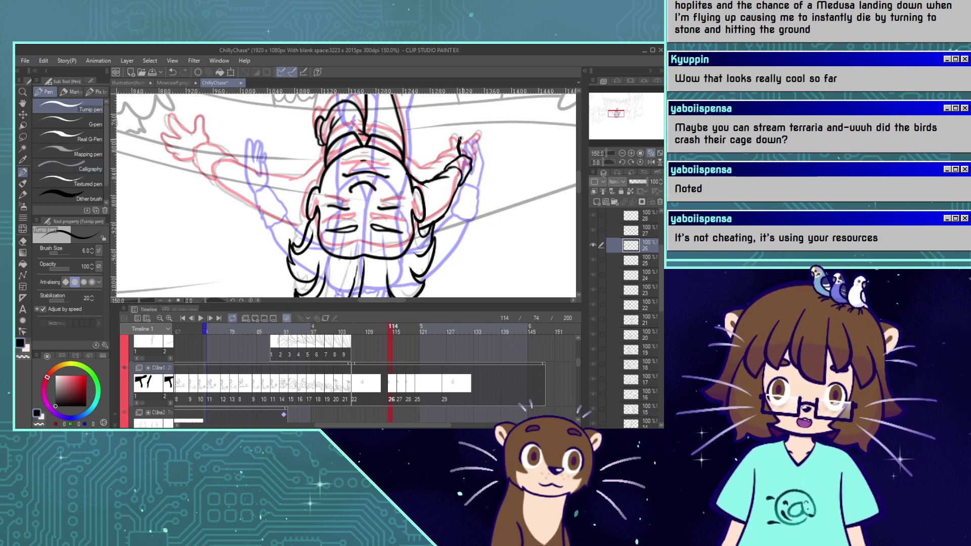
key("ctrl+z")
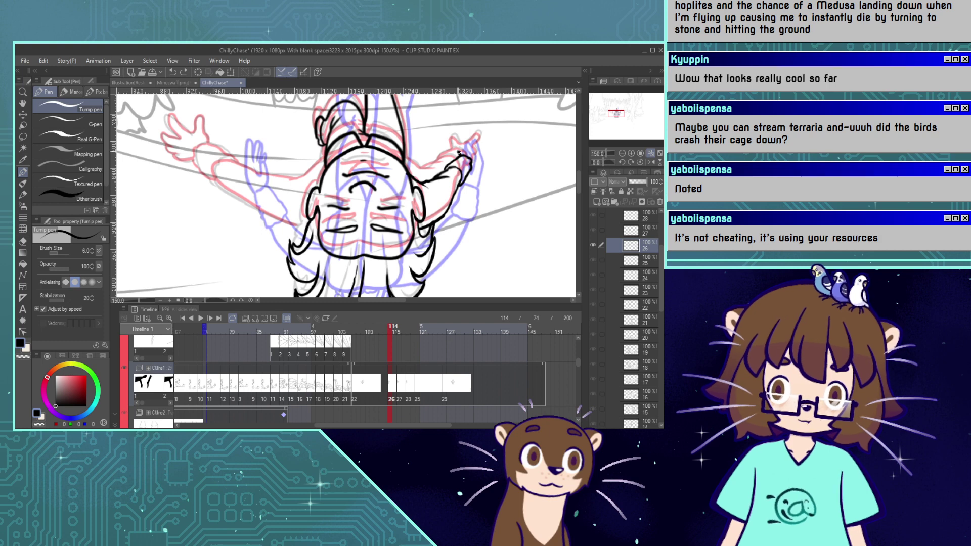
mouse_move(458, 150)
left_mouse_down()
mouse_move(463, 138)
mouse_move(467, 149)
left_mouse_up()
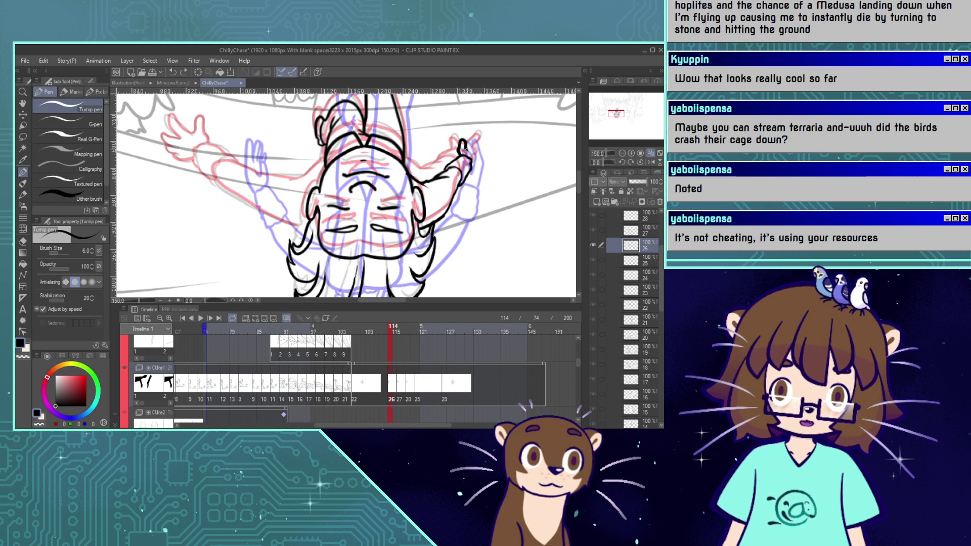
left_click_drag(468, 149, 478, 136)
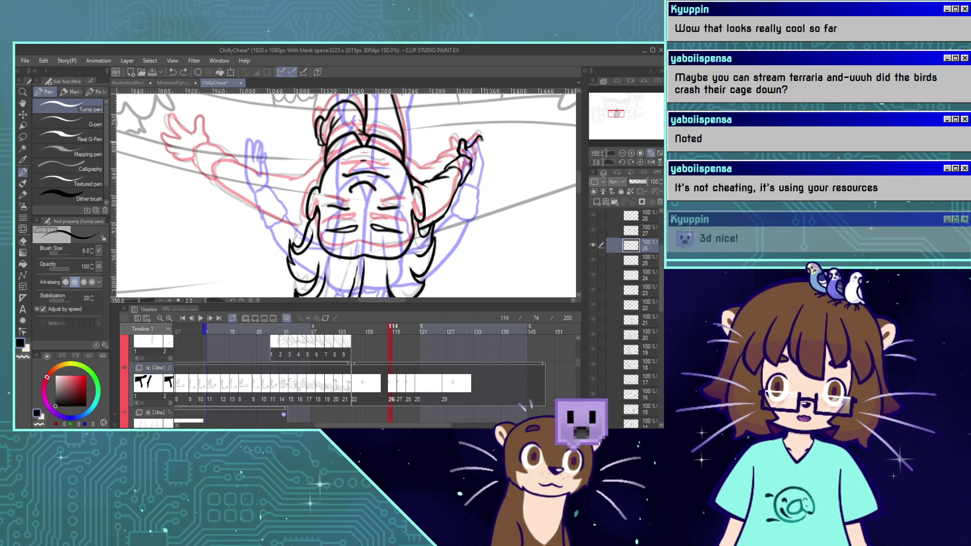
left_click_drag(476, 149, 482, 142)
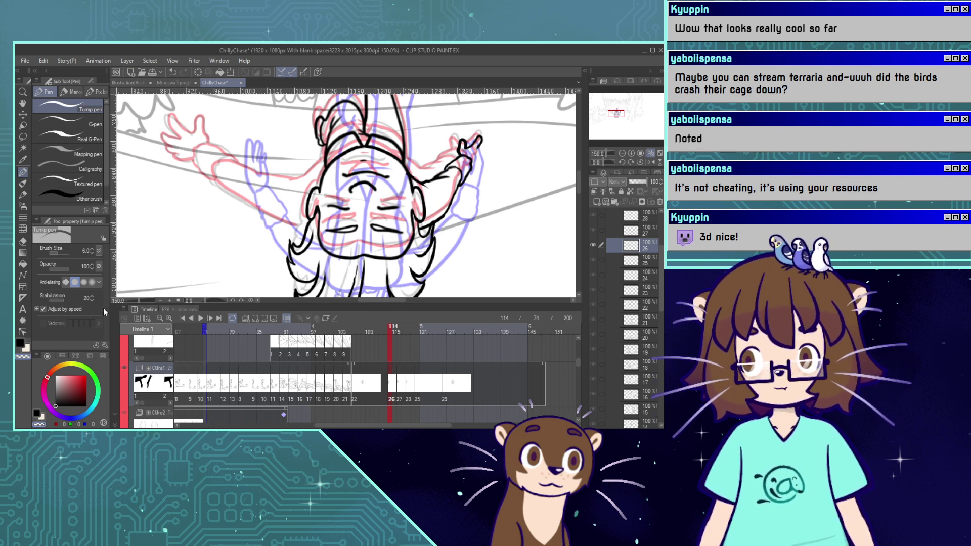
Ink the outer edge of the hand in black and trim the overlapping wrist lines with the transparent colour.
left_click(21, 343)
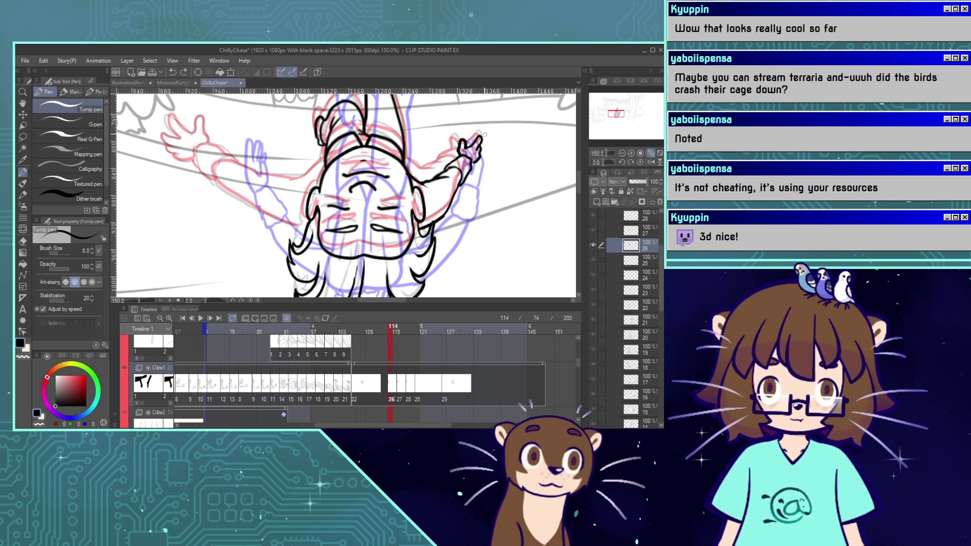
left_click_drag(477, 159, 474, 161)
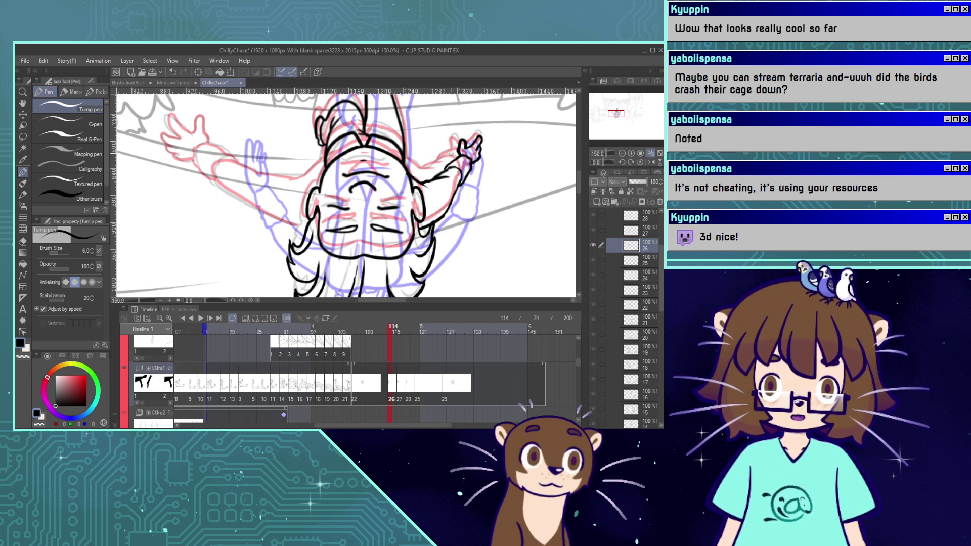
key("c")
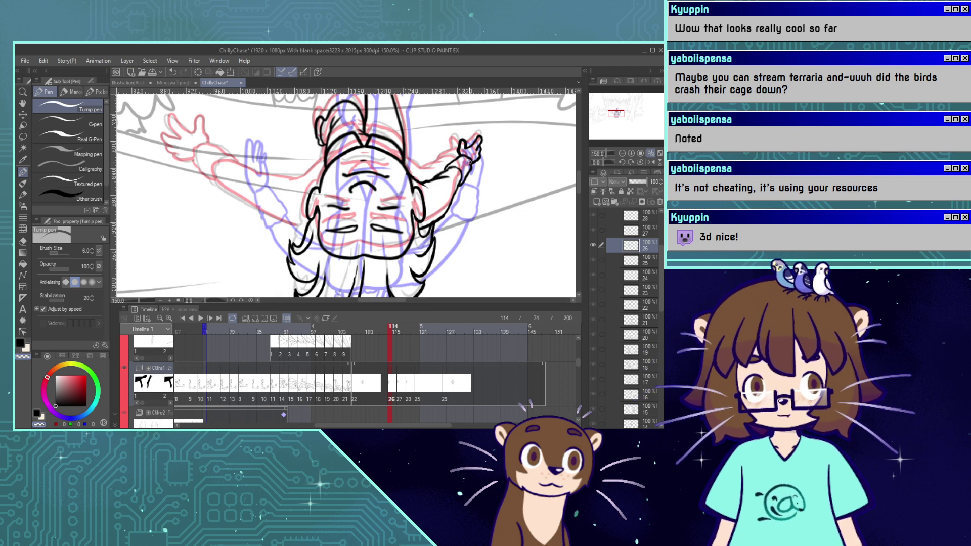
left_click_drag(469, 161, 454, 178)
left_click(19, 343)
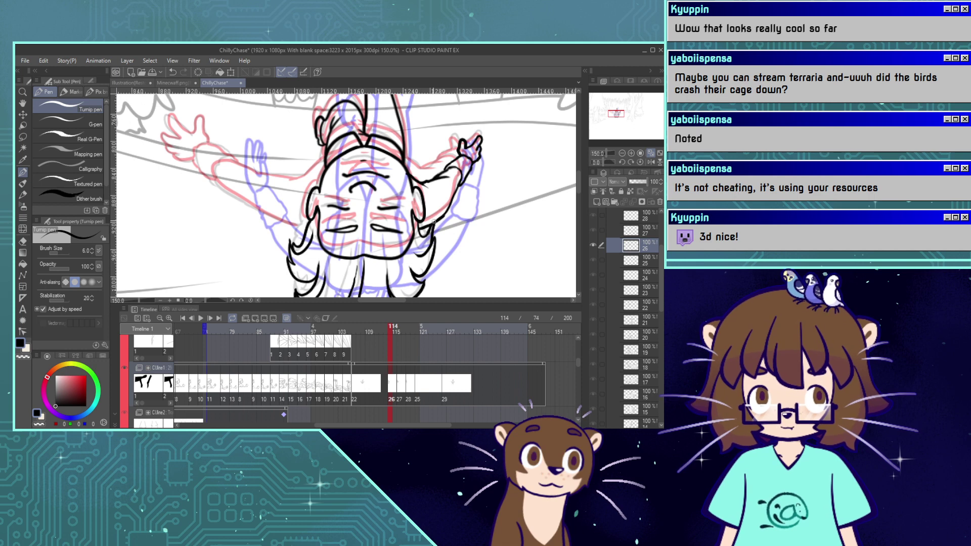
key("ctrl+z")
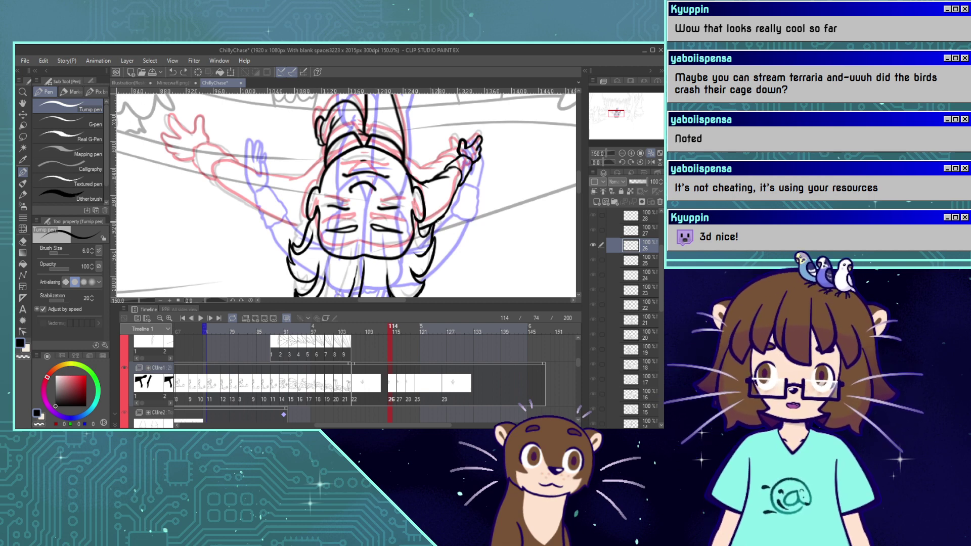
Ink the lower edge of the character's other outstretched arm with the Turnip pen and adjust its curve with Liquify.
left_click_drag(616, 113, 613, 111)
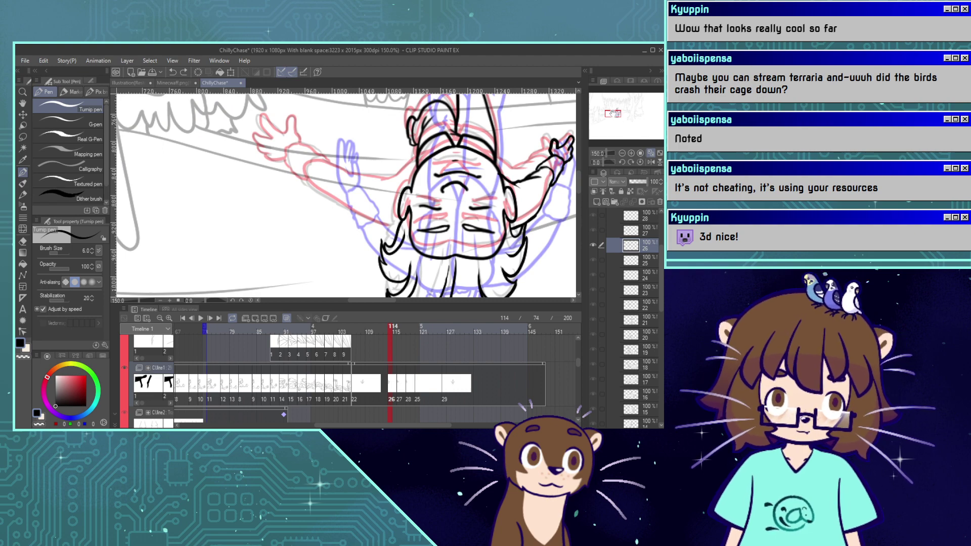
left_click_drag(613, 113, 616, 112)
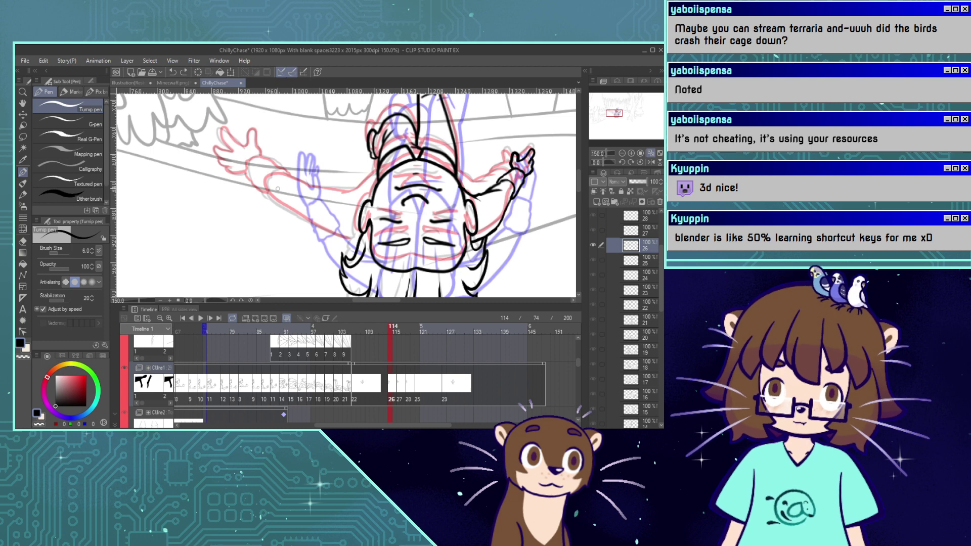
mouse_move(278, 188)
left_mouse_down()
mouse_move(295, 176)
mouse_move(286, 199)
mouse_move(300, 215)
mouse_move(323, 236)
mouse_move(359, 246)
left_mouse_up()
key("ctrl+z")
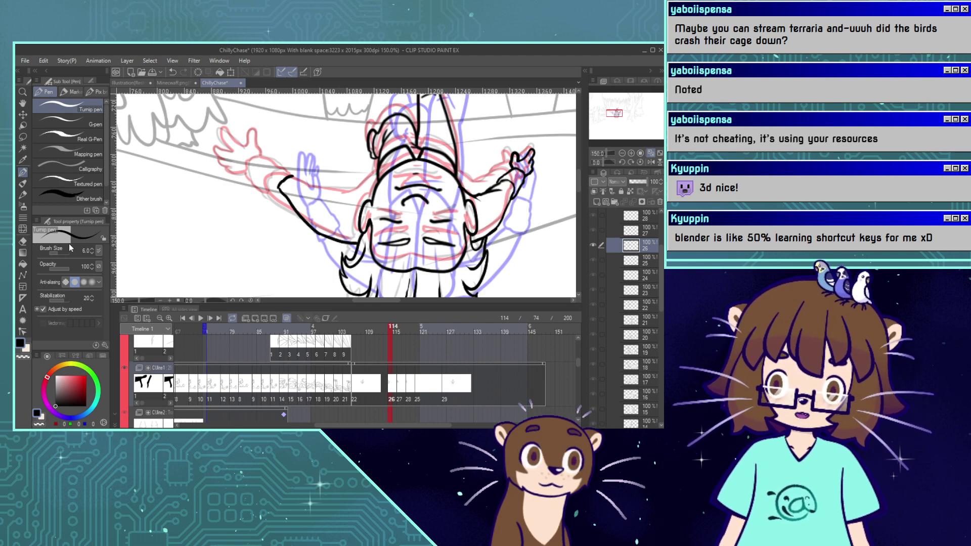
key("j")
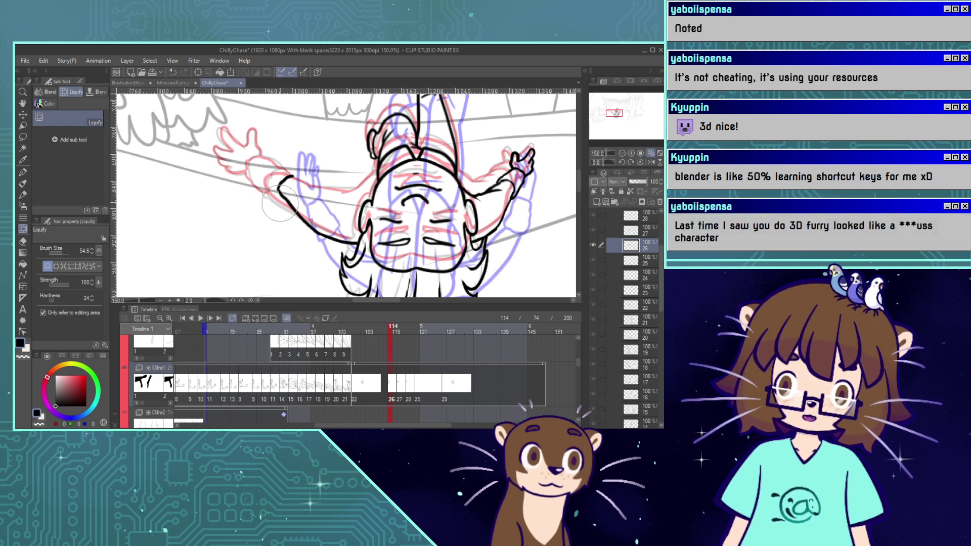
left_click(23, 172)
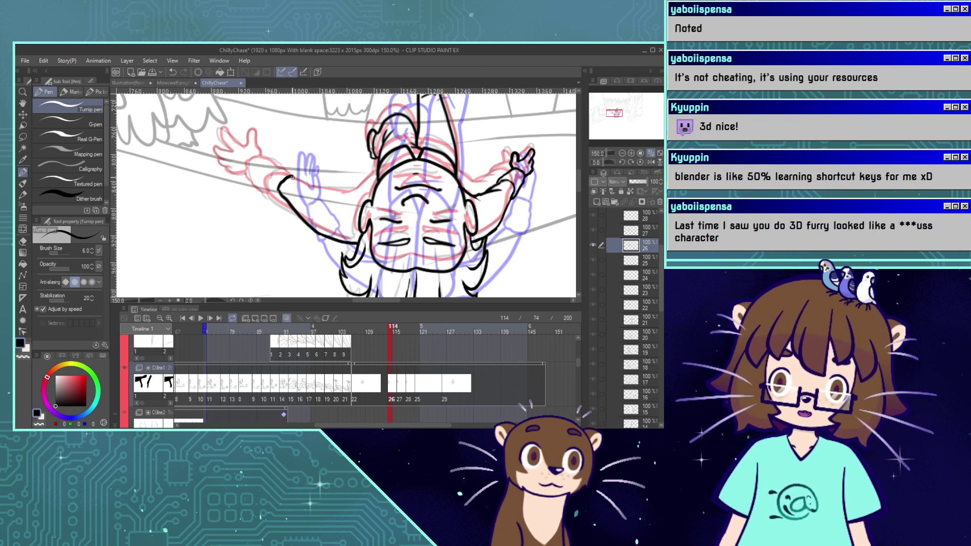
Ink the upper edge of that arm toward the shoulder, redrawing the stroke until it fits, and refine it with Liquify.
left_click_drag(293, 178, 356, 206)
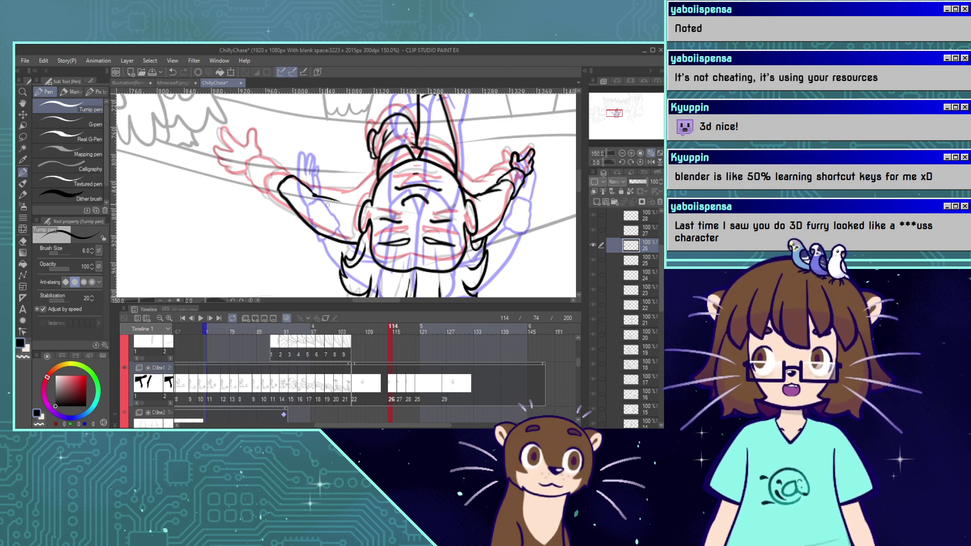
key("ctrl+z")
left_click_drag(311, 194, 337, 201)
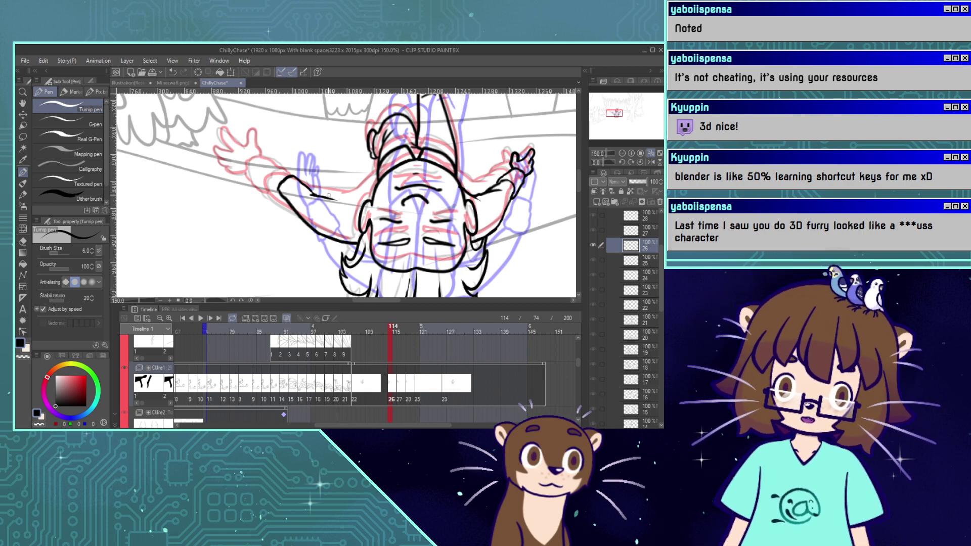
key("ctrl+z")
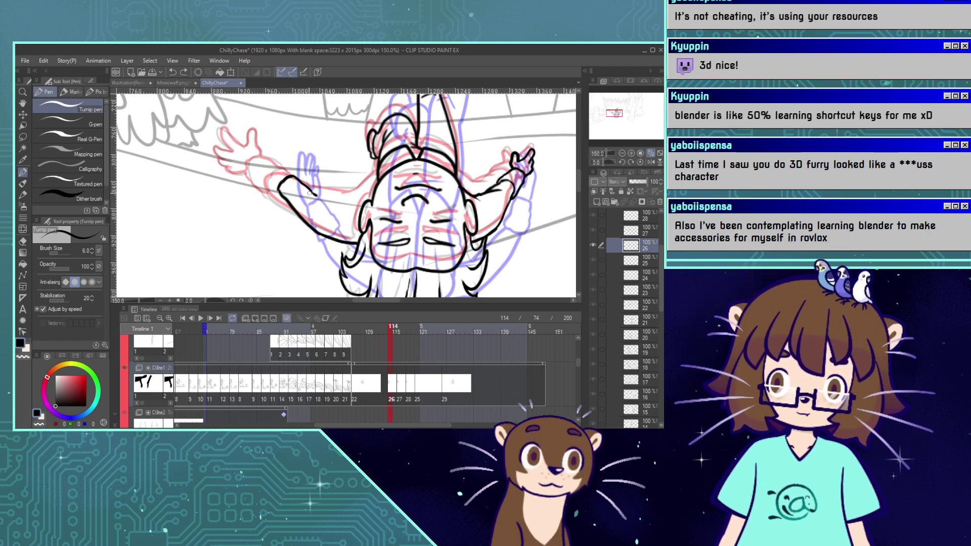
left_click_drag(308, 190, 362, 199)
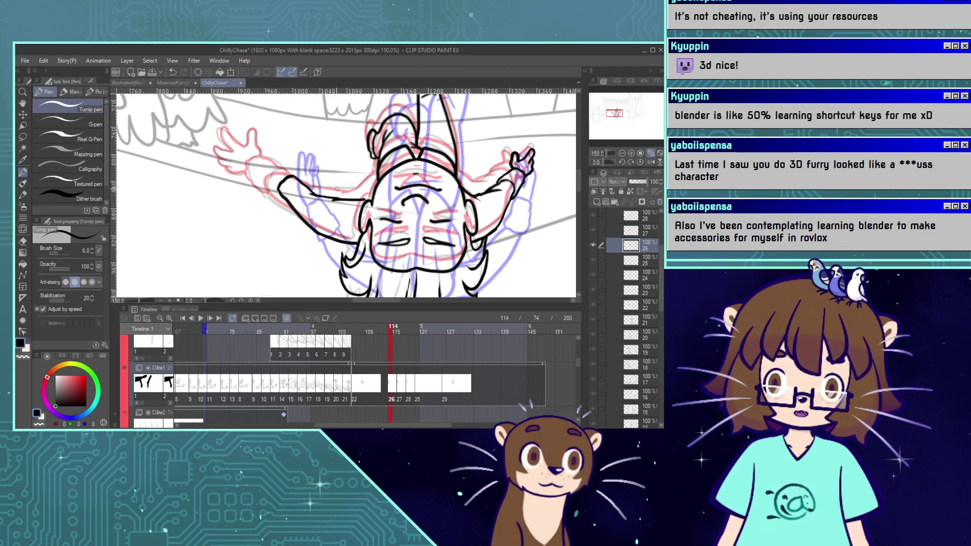
key("ctrl+z")
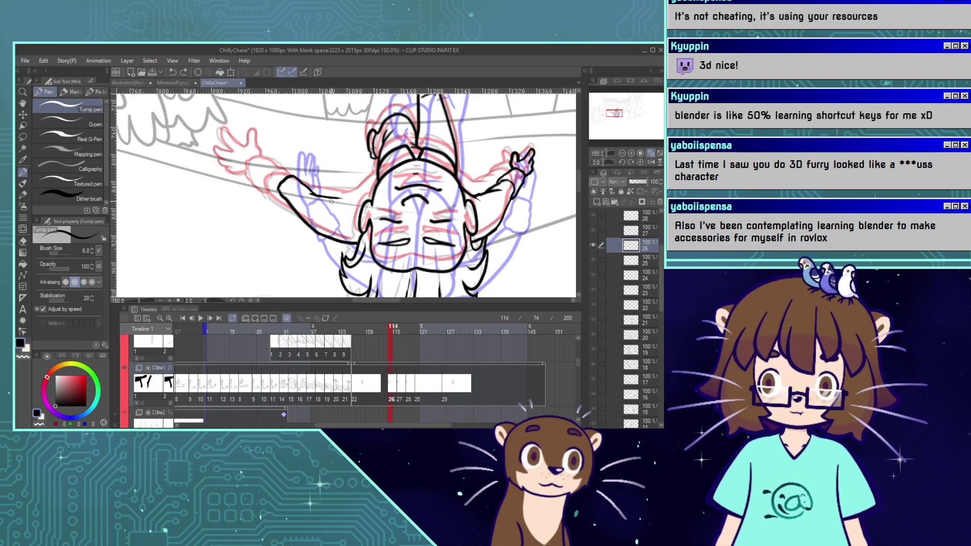
mouse_move(330, 199)
left_mouse_down()
mouse_move(370, 184)
mouse_move(335, 198)
left_mouse_up()
key("ctrl+z")
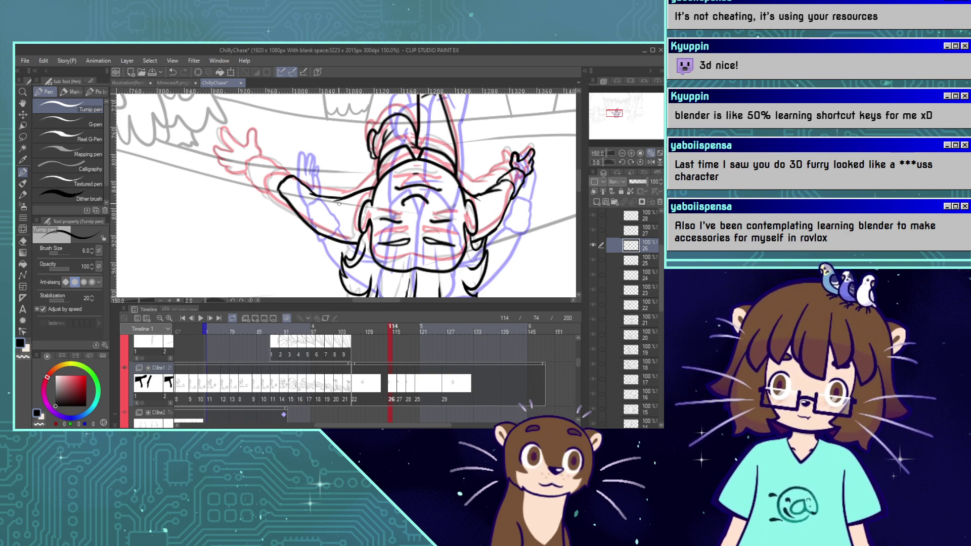
left_click(27, 232)
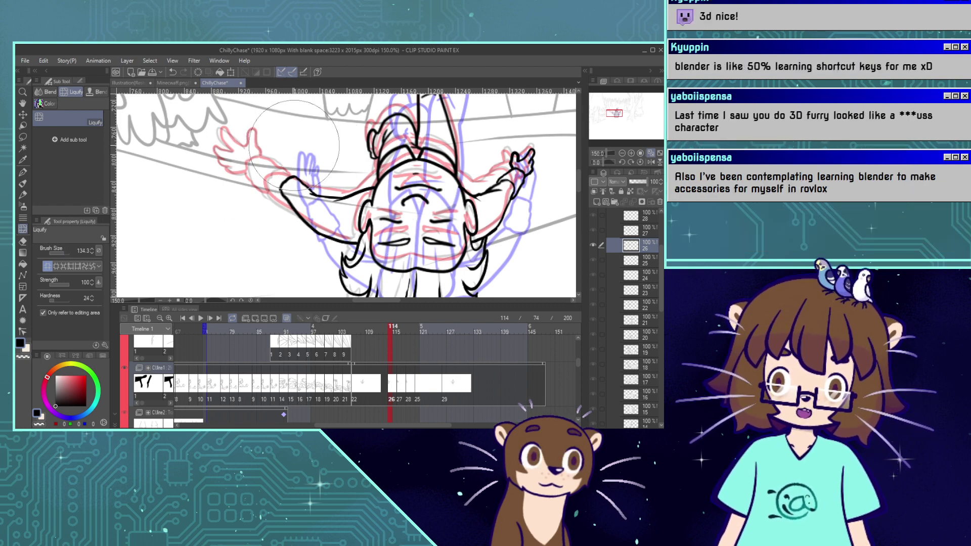
left_click(24, 172)
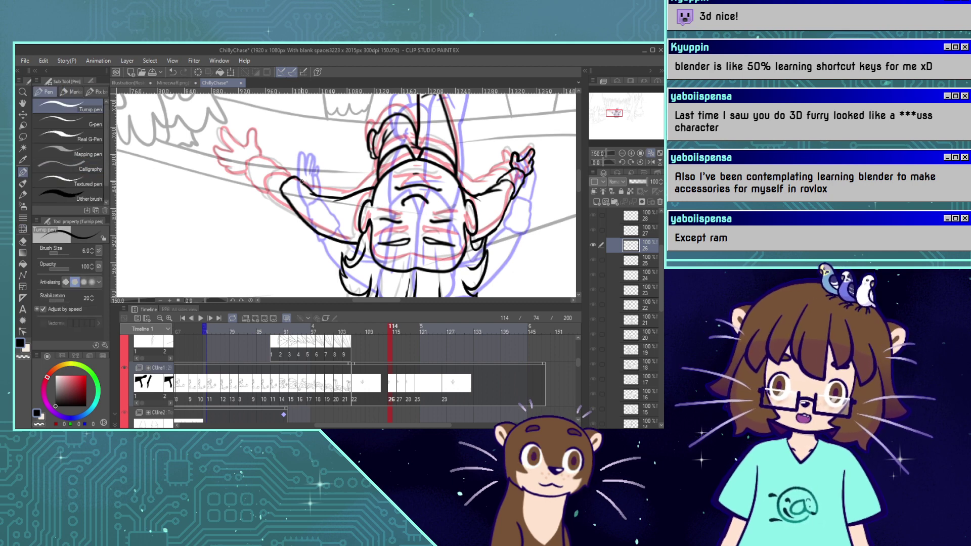
Ink the forearm outline from the elbow to the wrist with the Turnip pen, redrawing strokes that miss the intended shape.
left_click_drag(302, 179, 279, 155)
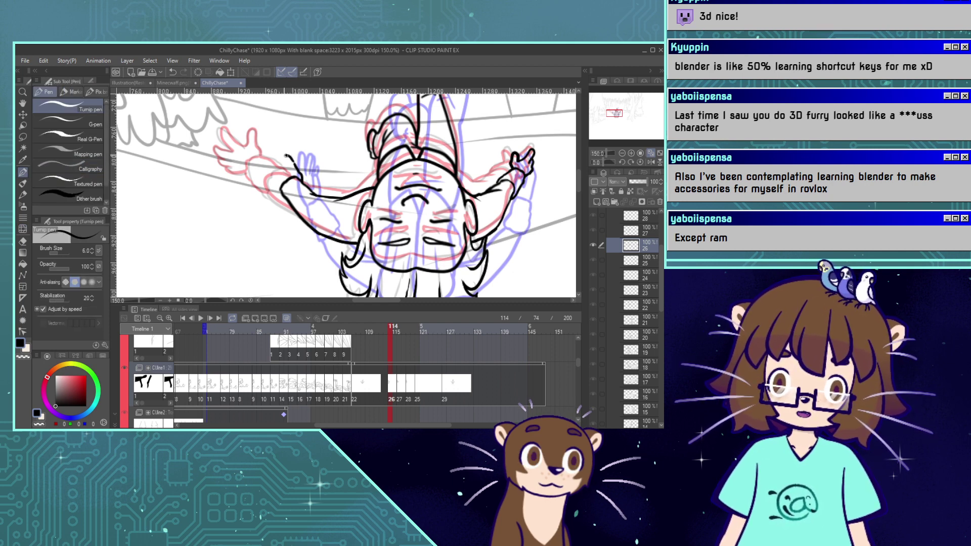
key("ctrl+z")
key("ctrl+z")
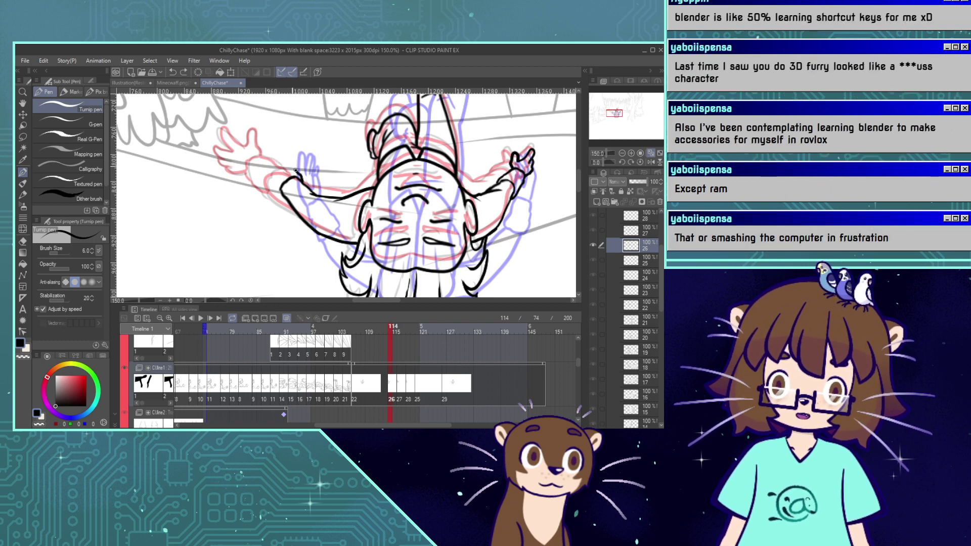
mouse_move(302, 178)
left_mouse_down()
mouse_move(273, 155)
mouse_move(267, 180)
mouse_move(263, 165)
mouse_move(283, 198)
left_mouse_up()
key("ctrl+z")
key("ctrl+z")
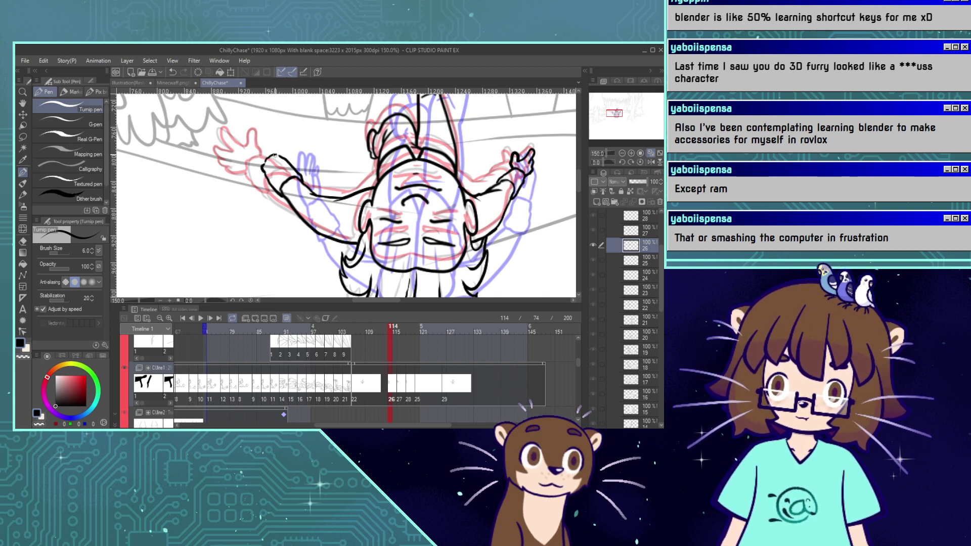
Reshape the inked forearm with Liquify at brush size 210.6, then refine the elbow at size 54.6.
left_click(23, 230)
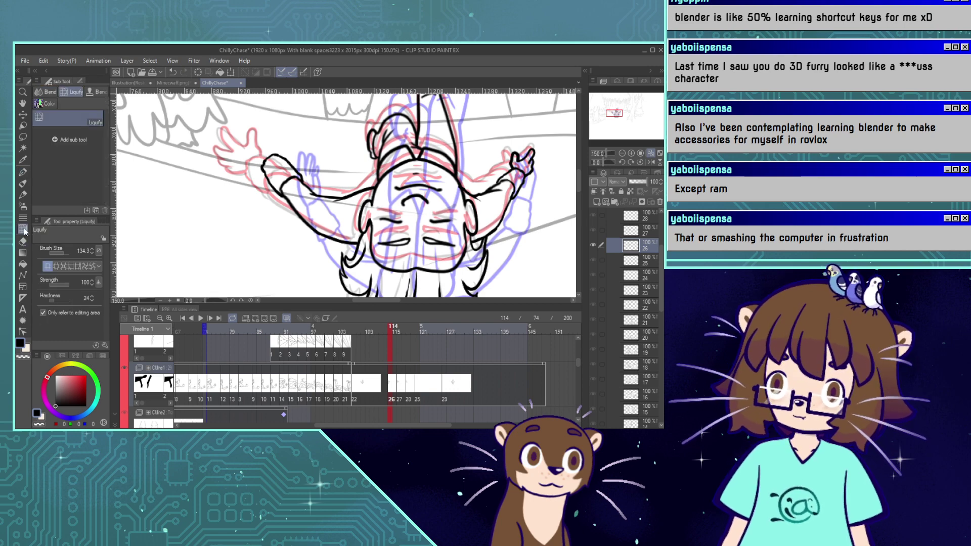
left_click(64, 253)
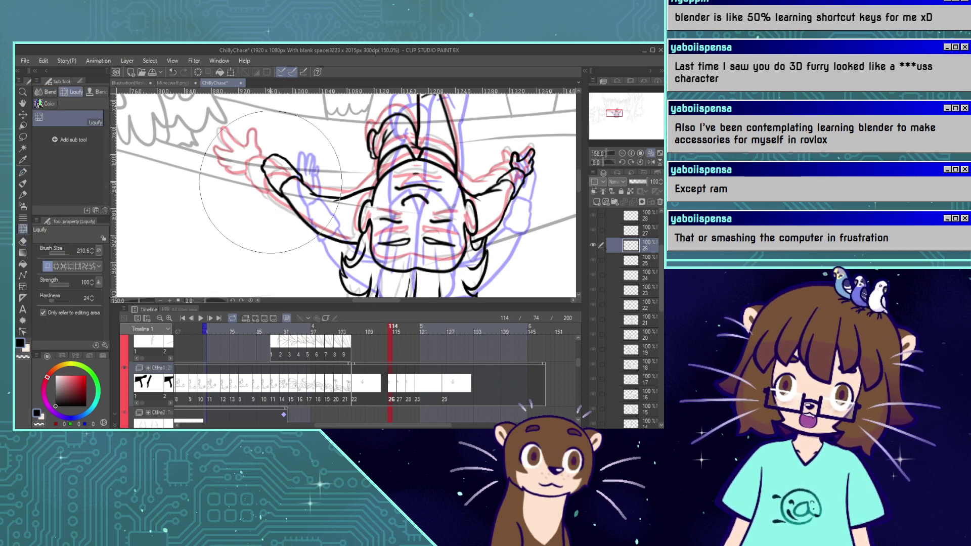
left_click_drag(233, 142, 256, 139)
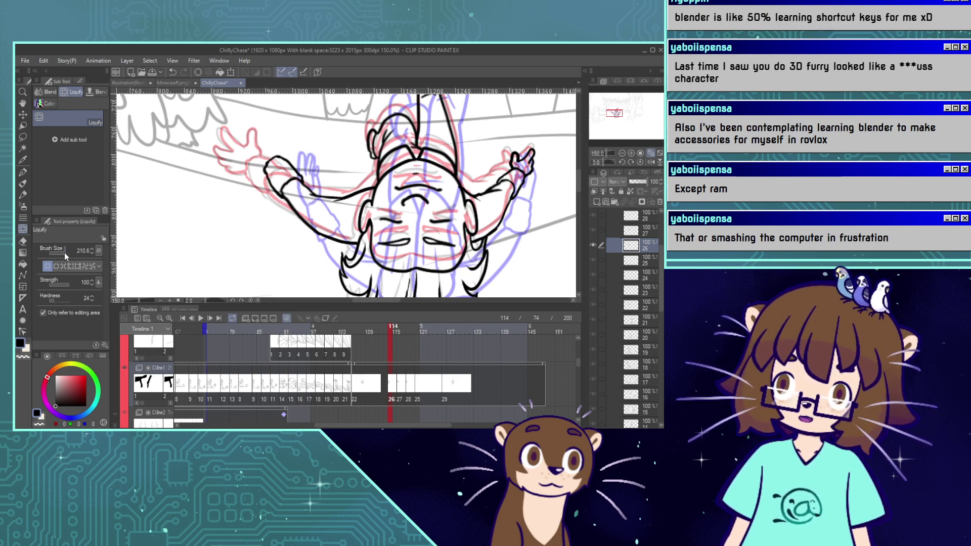
left_click_drag(65, 253, 61, 253)
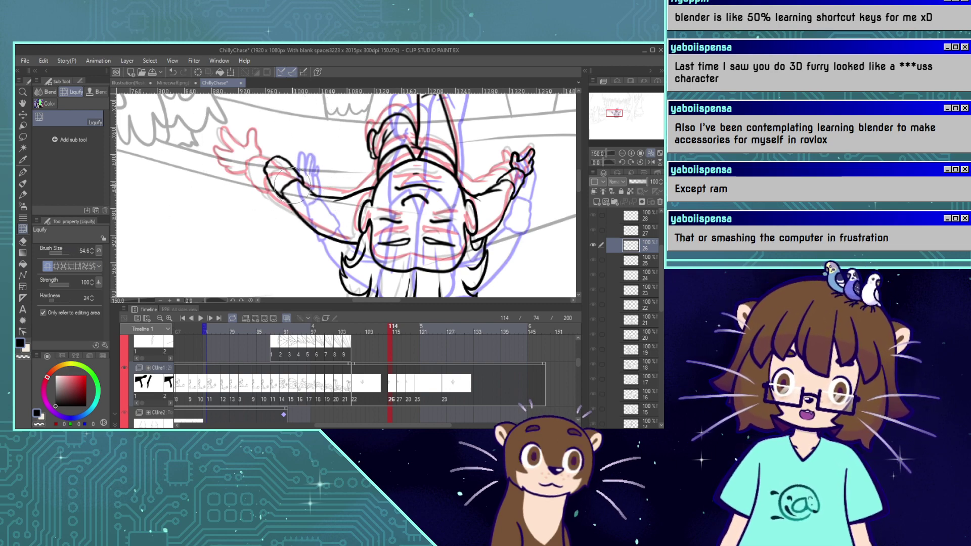
left_click_drag(292, 186, 284, 189)
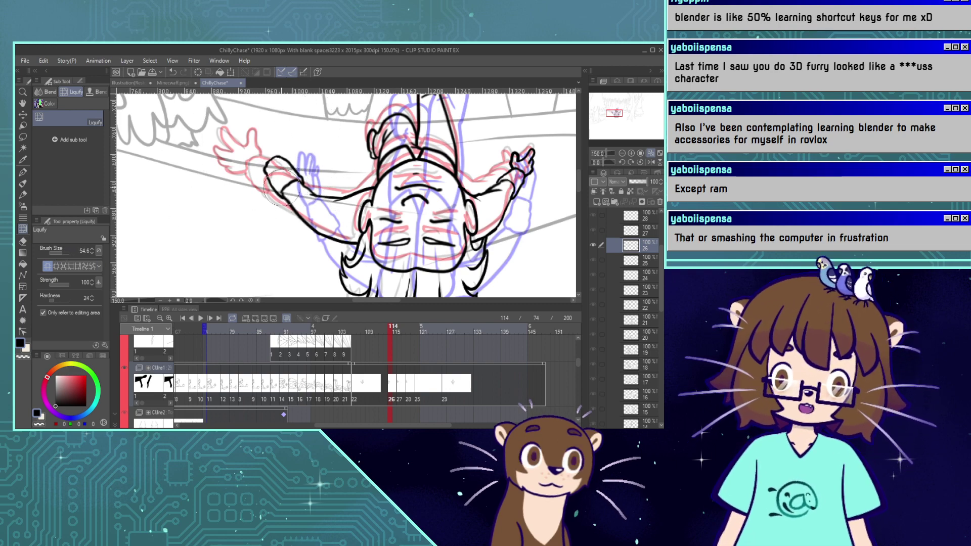
left_click(23, 173)
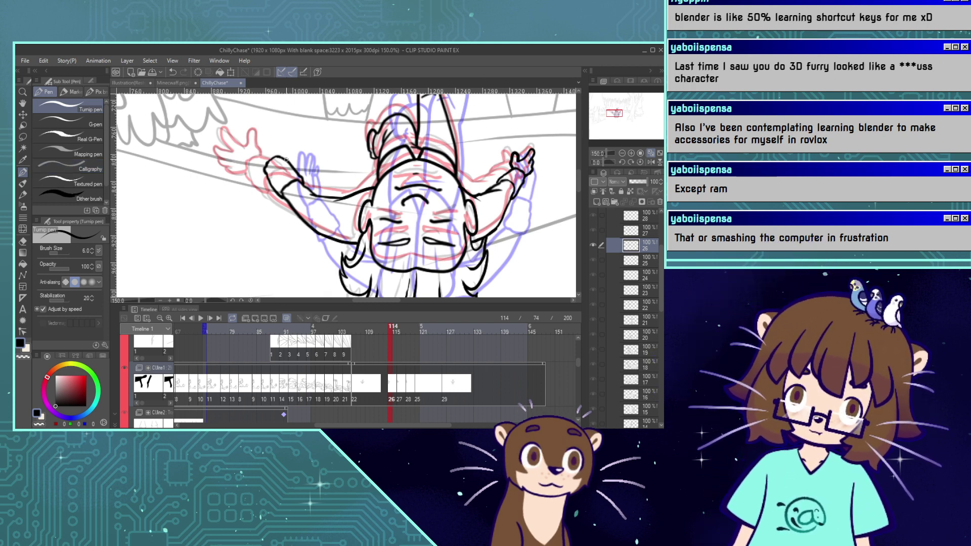
Ink the first upright finger above the wrist with the Turnip pen, redrawing its strokes and nudging its shape with Liquify.
mouse_move(286, 159)
left_mouse_down()
mouse_move(277, 137)
mouse_move(286, 136)
left_mouse_up()
key("ctrl+z")
key("ctrl+z")
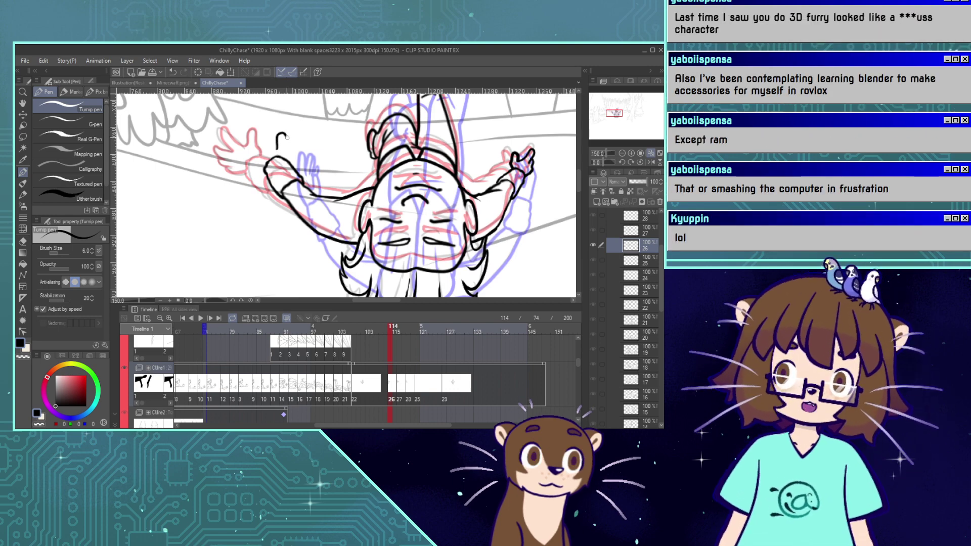
left_click_drag(286, 136, 284, 151)
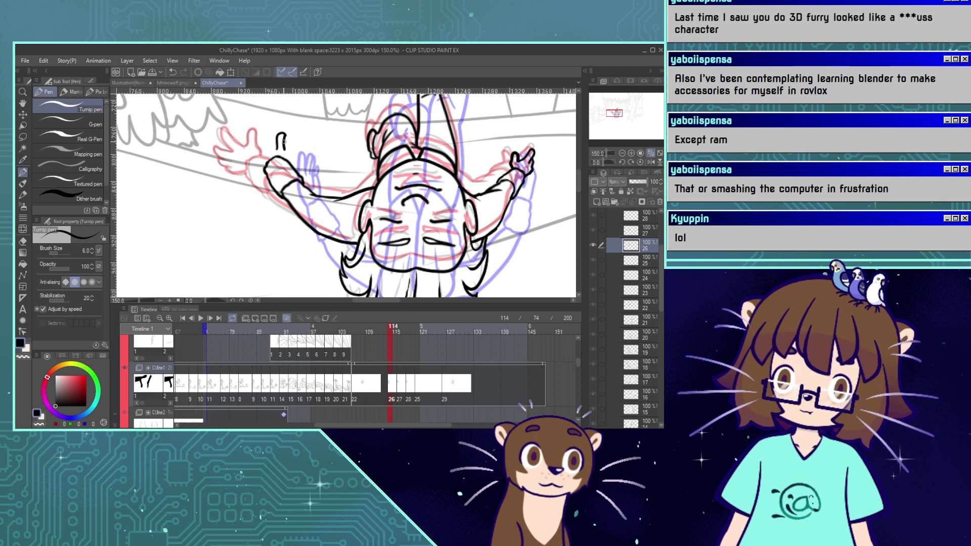
key("ctrl+z")
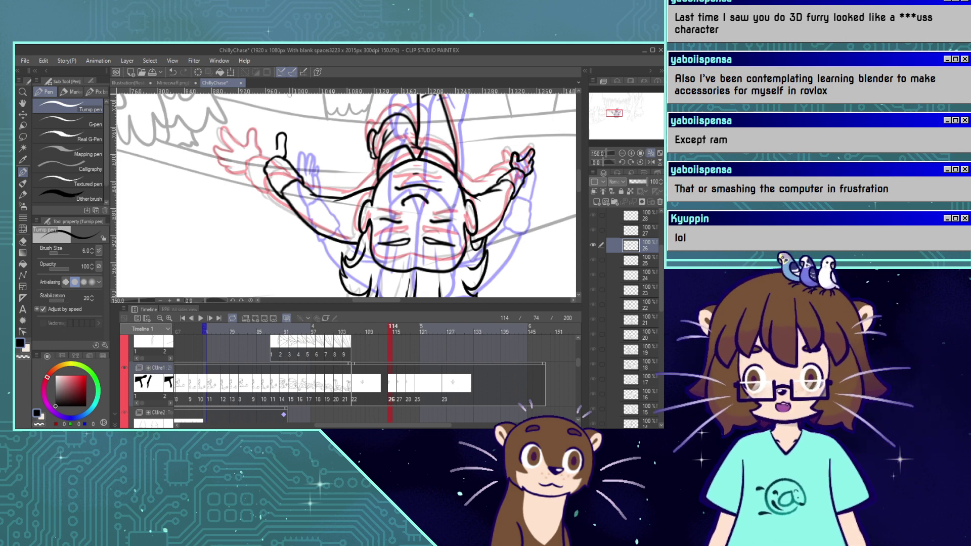
left_click(23, 230)
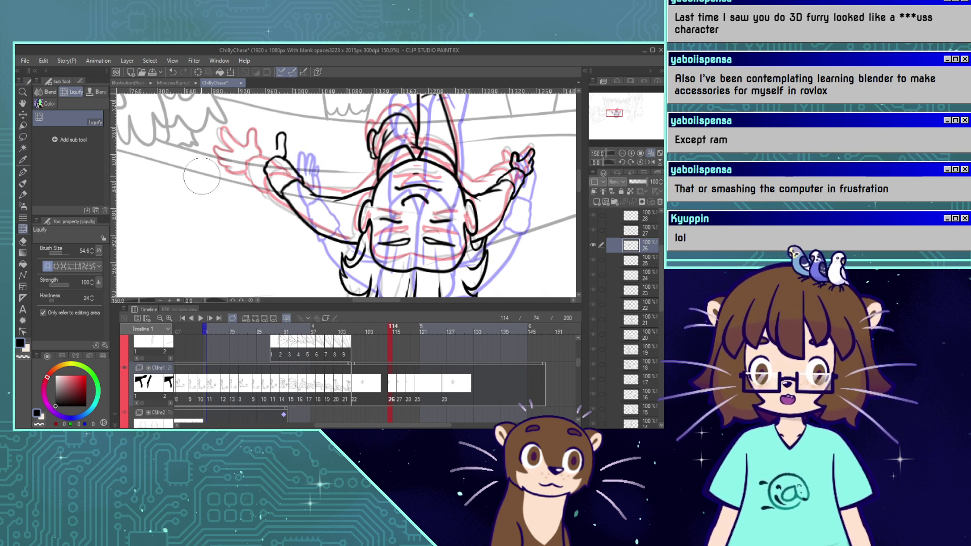
left_click(23, 172)
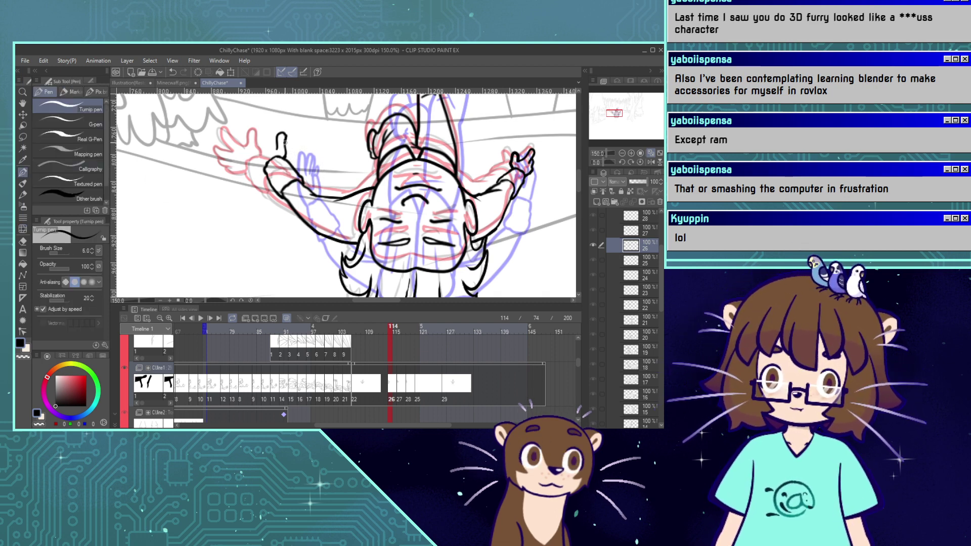
key("ctrl+z")
mouse_move(286, 143)
left_mouse_down()
mouse_move(284, 133)
mouse_move(286, 147)
left_mouse_up()
key("ctrl+z")
key("ctrl+z")
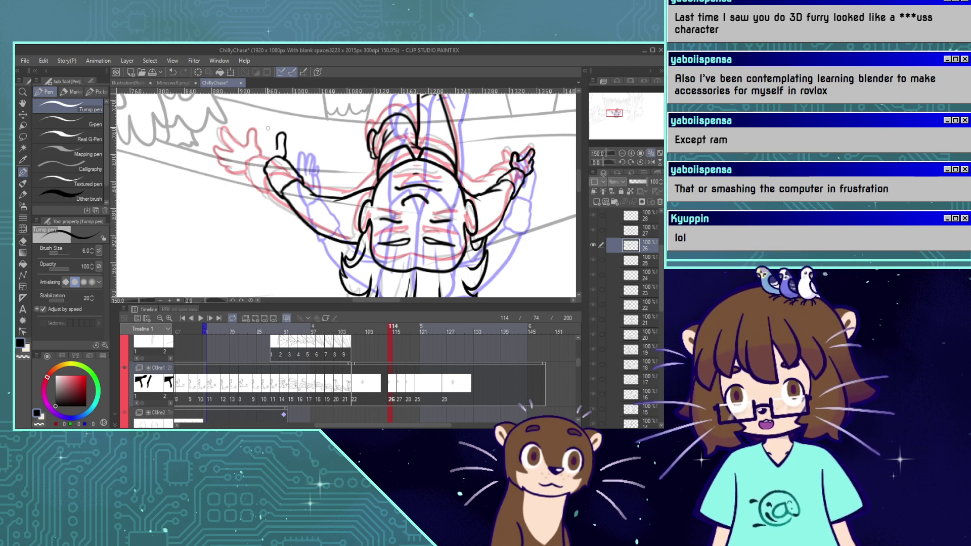
Ink the remaining spread fingers and the edge of the palm, joining the hand to the inked wrist.
mouse_move(277, 148)
left_mouse_down()
mouse_move(265, 126)
mouse_move(261, 150)
left_mouse_up()
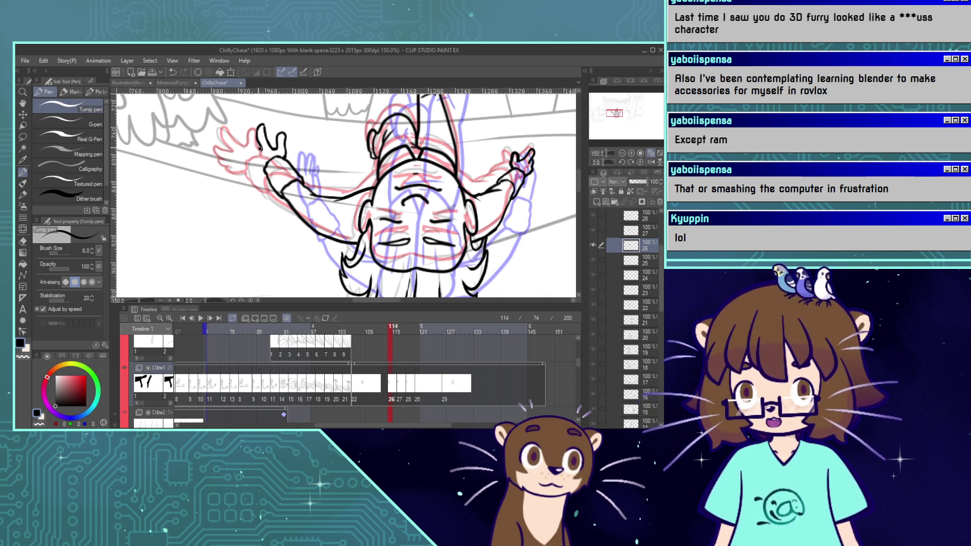
mouse_move(259, 148)
left_mouse_down()
mouse_move(249, 136)
mouse_move(254, 161)
left_mouse_up()
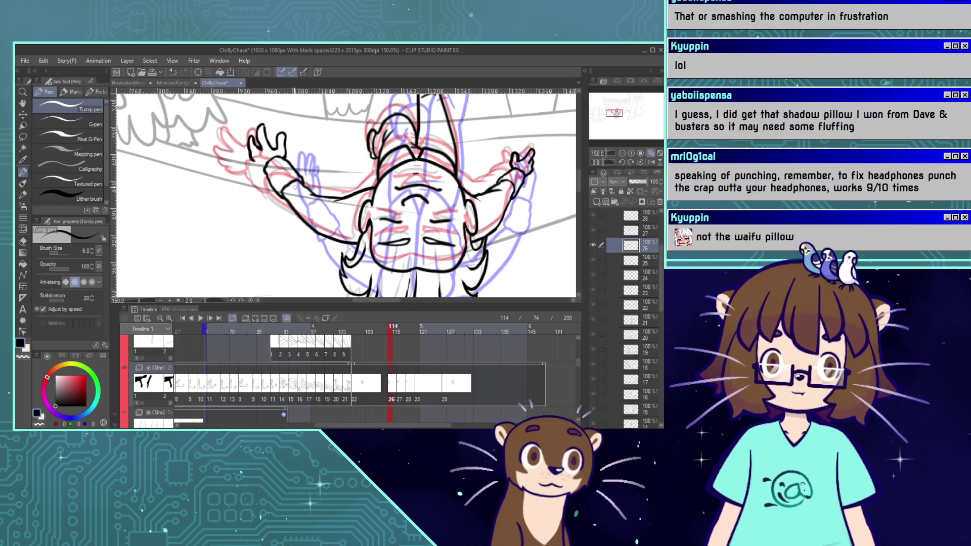
left_click_drag(250, 145, 259, 168)
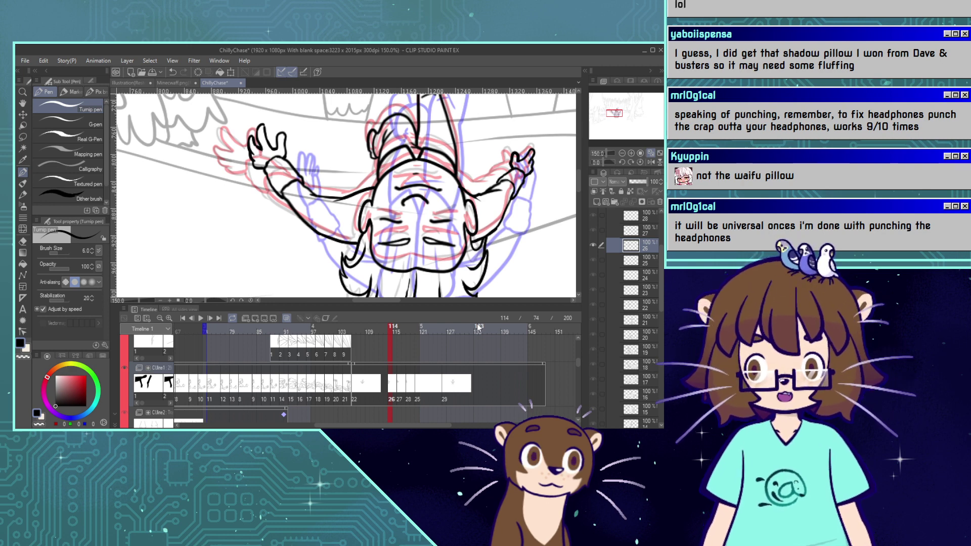
key("ctrl+z")
left_click_drag(249, 163, 270, 171)
key("ctrl+z")
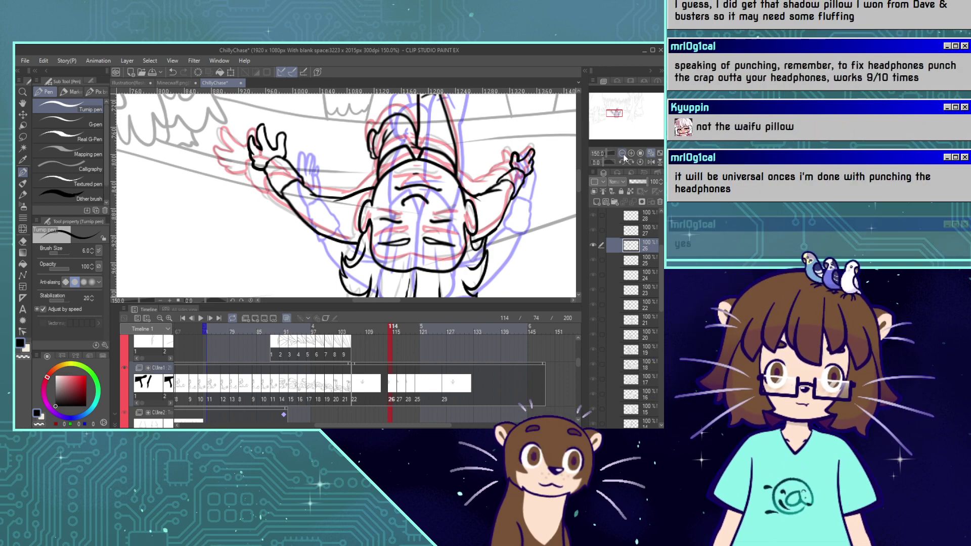
Zoom out to 66.7%, move the timeline back to frame 107 and play the animation to review the falling motion.
left_click(622, 153)
left_click(621, 153)
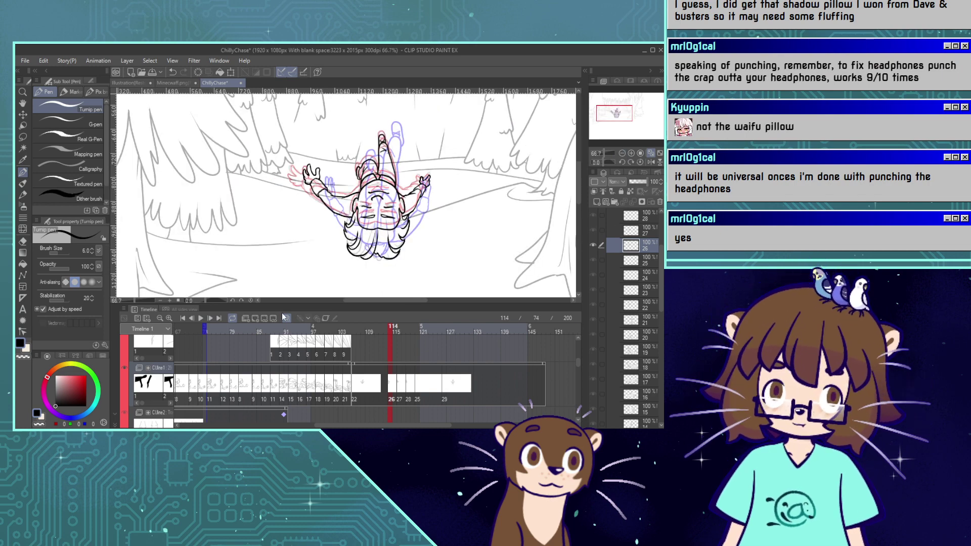
left_click_drag(403, 335, 359, 333)
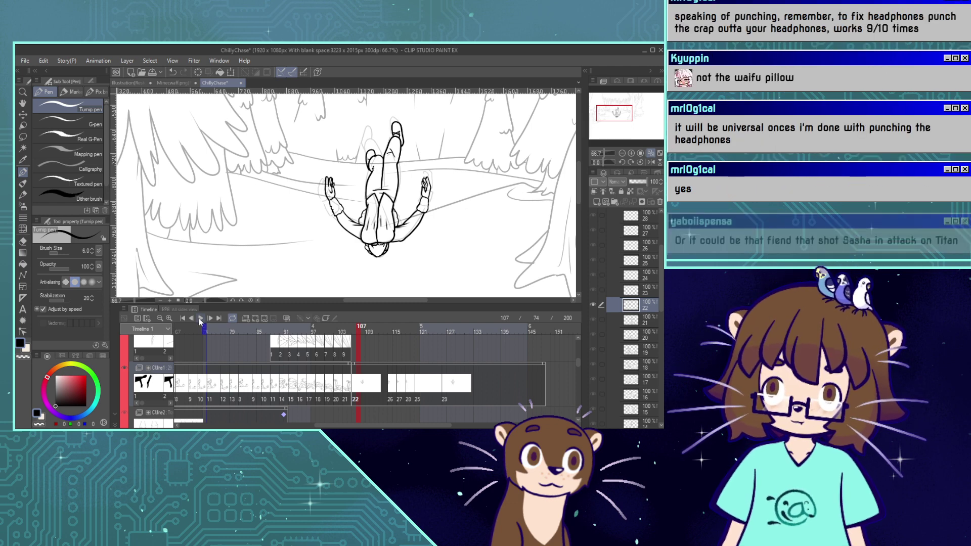
left_click(198, 318)
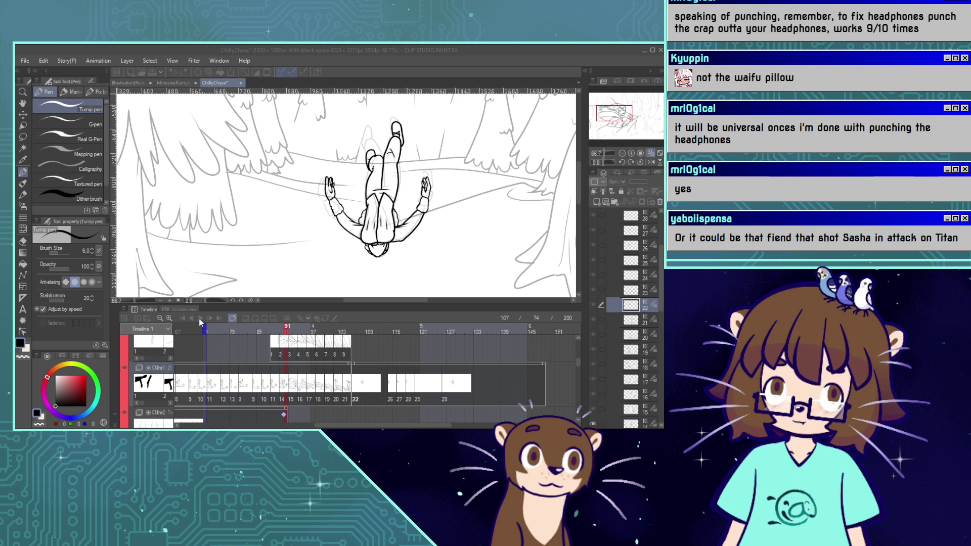
Assign cel 24 to frame 110 of the CUline1 track, exposing the sketch of the next falling pose for inking.
left_click(366, 412)
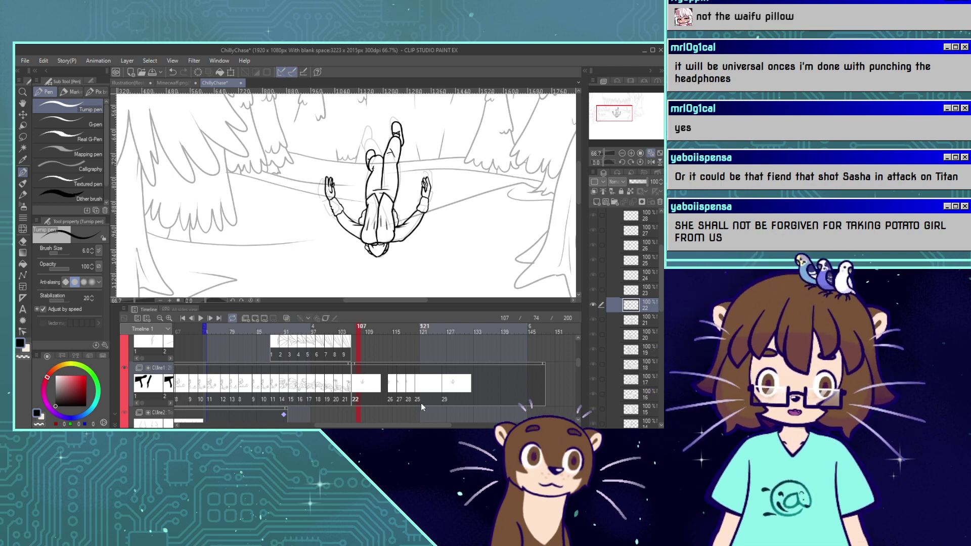
left_click(371, 334)
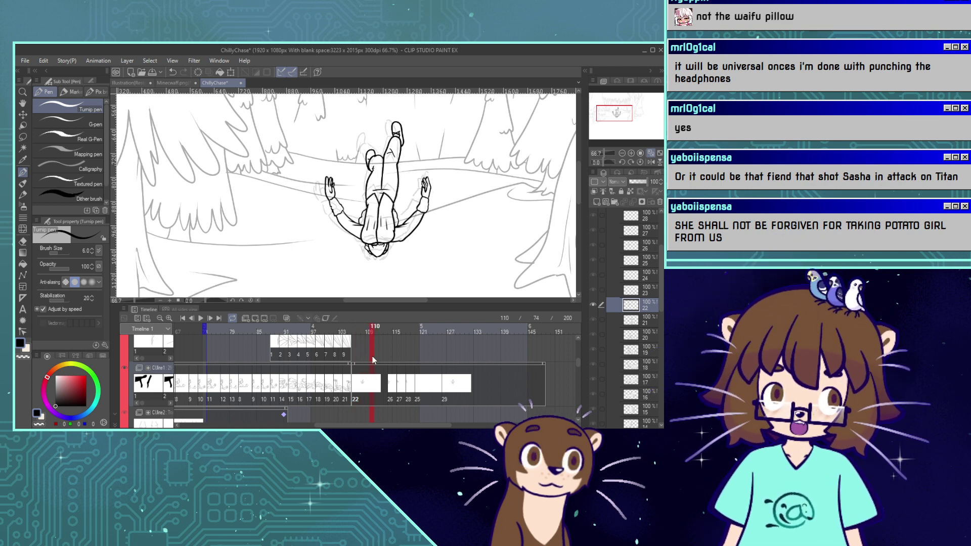
left_click(374, 398)
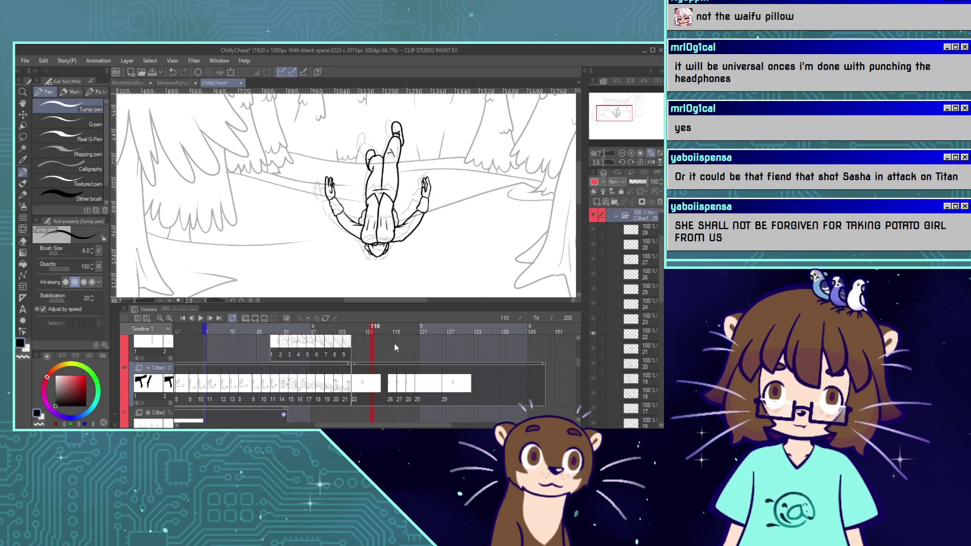
left_click(381, 335)
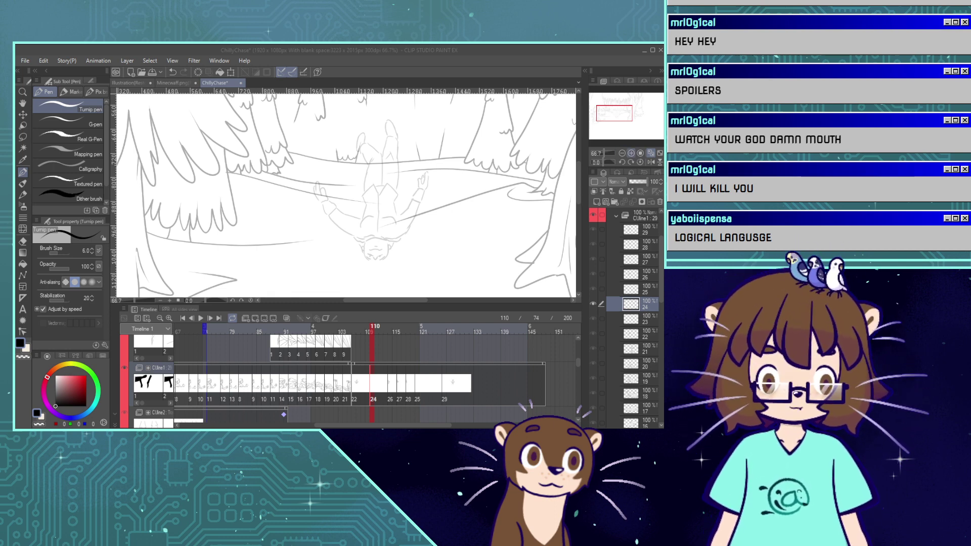
left_click(631, 153)
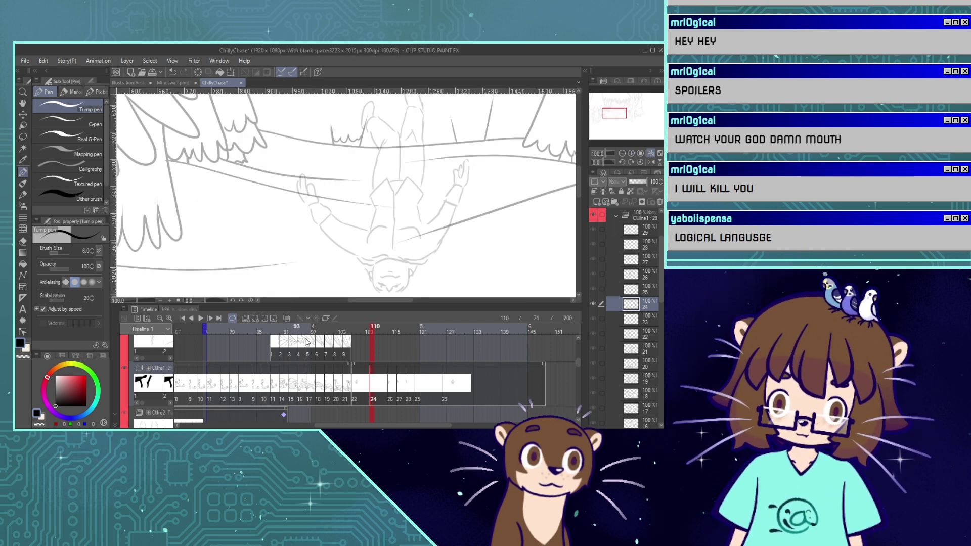
mouse_move(370, 331)
left_mouse_down()
mouse_move(381, 332)
mouse_move(371, 331)
left_mouse_up()
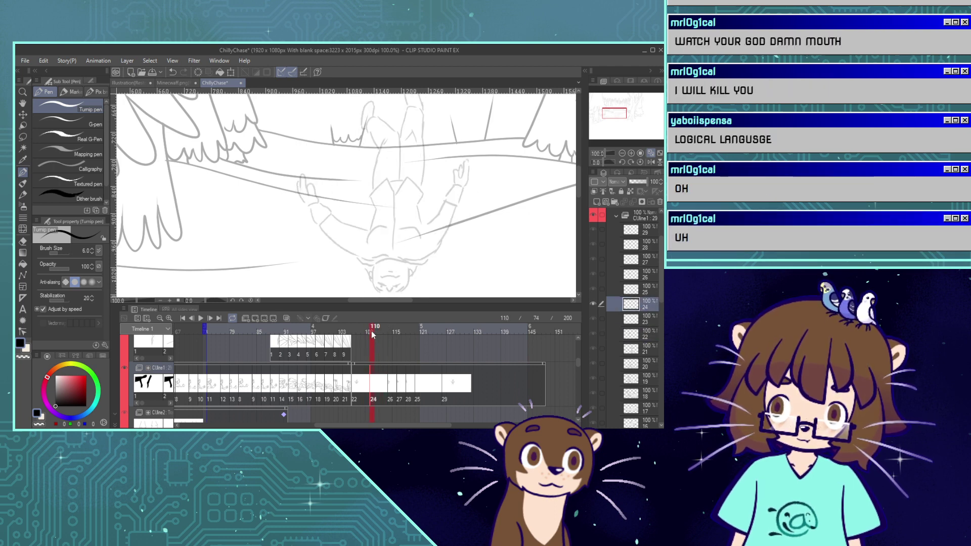
left_click(377, 399)
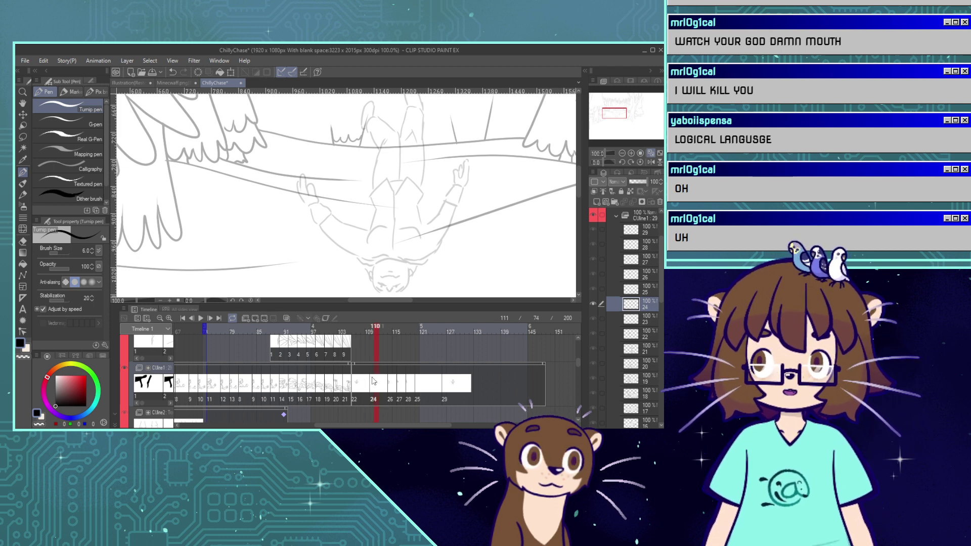
Toggle the onion skin on and off to compare the sketched pose with the neighbouring cels.
left_click(286, 318)
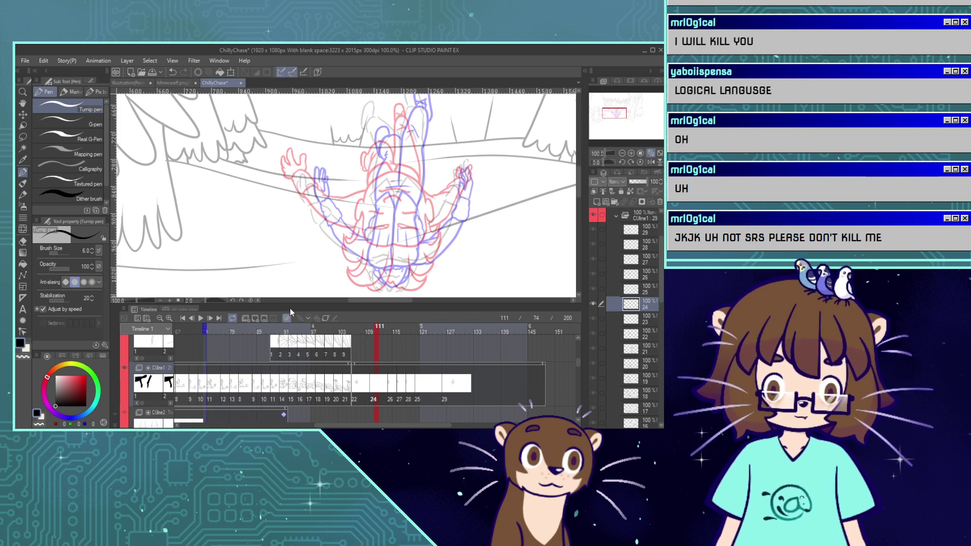
left_click(631, 153)
left_click_drag(616, 118, 618, 116)
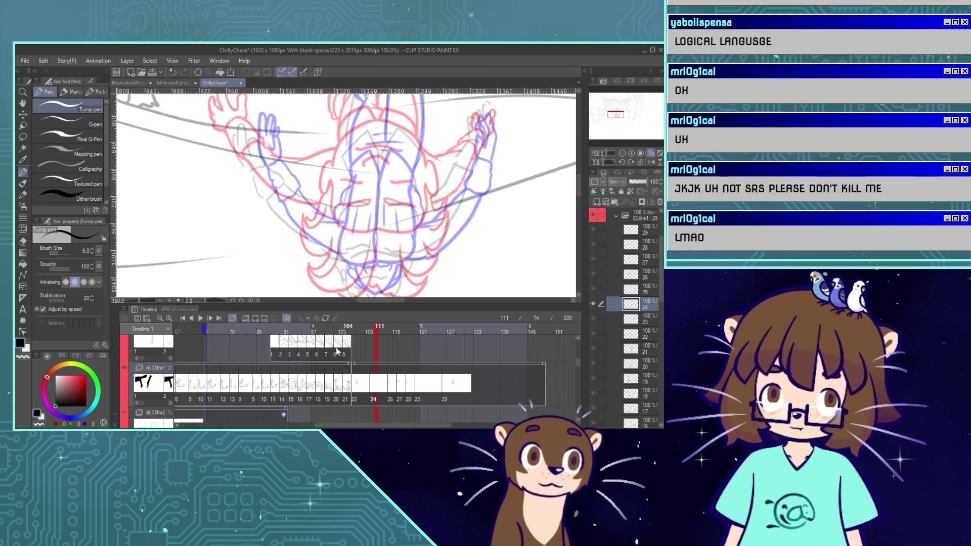
left_click(287, 319)
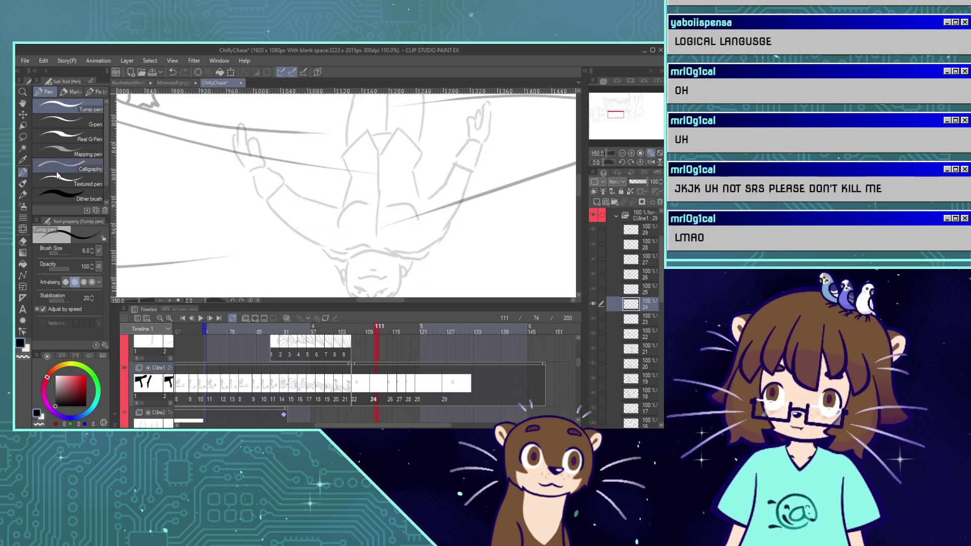
left_click(287, 318)
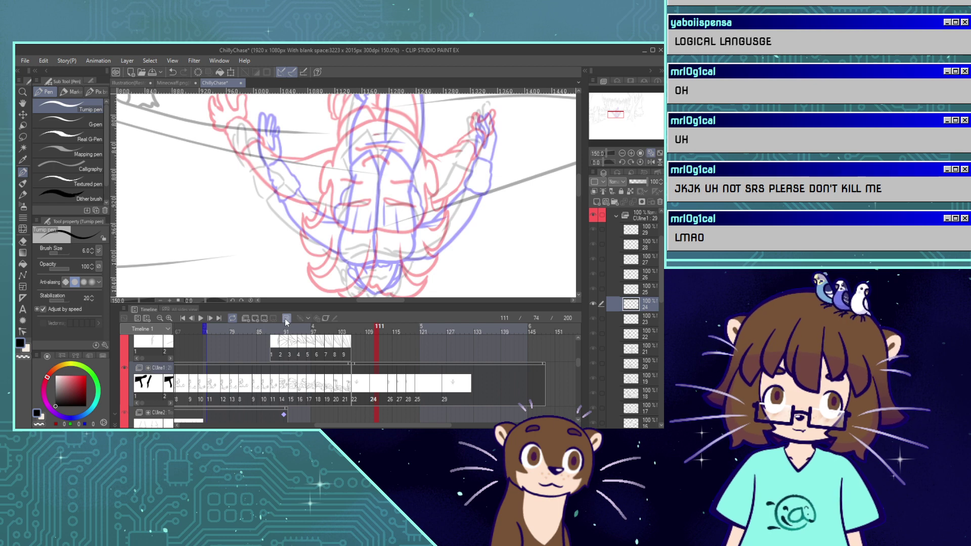
left_click(285, 320)
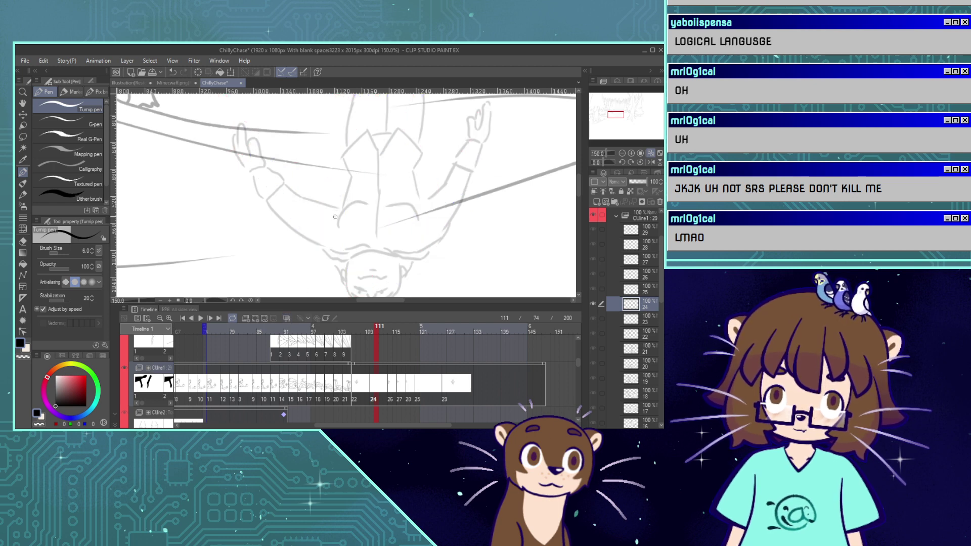
Ink the first curved armpit line on one side of the torso with the Turnip pen at size 6.0, redrawing rejected strokes.
left_click_drag(335, 217, 358, 201)
key("ctrl+z")
mouse_move(342, 233)
left_mouse_down()
mouse_move(338, 220)
mouse_move(355, 199)
mouse_move(415, 205)
mouse_move(421, 235)
mouse_move(395, 199)
left_mouse_up()
key("ctrl+z")
key("ctrl+z")
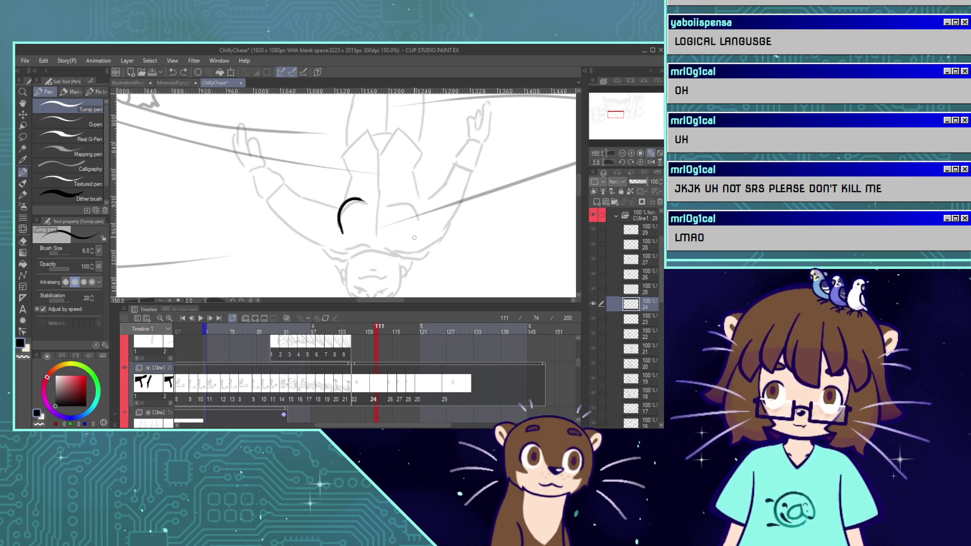
Ink the mirrored curved armpit line on the other side of the torso, redrawing the stroke until it follows the sketch.
mouse_move(415, 237)
left_mouse_down()
mouse_move(420, 222)
mouse_move(397, 200)
left_mouse_up()
key("ctrl+z")
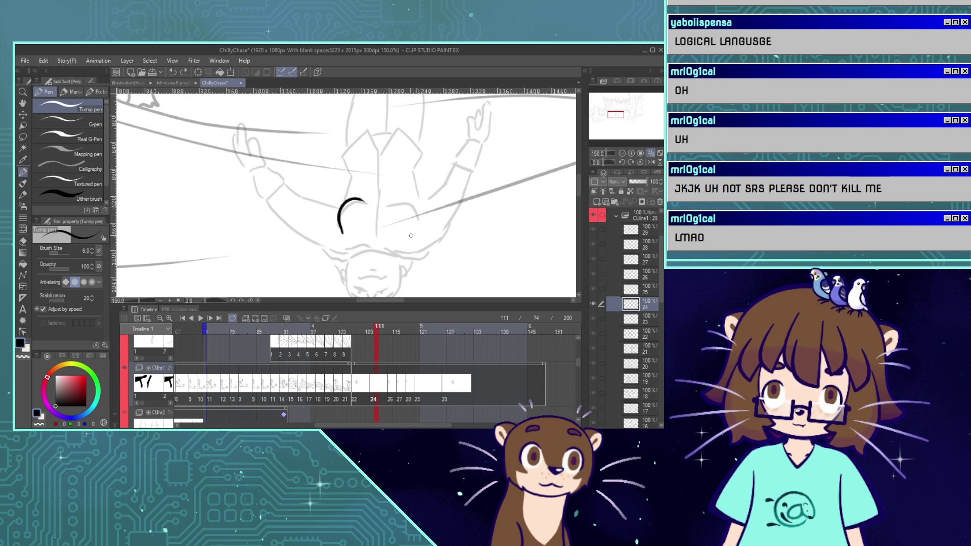
mouse_move(413, 237)
left_mouse_down()
mouse_move(418, 204)
mouse_move(391, 206)
mouse_move(399, 200)
mouse_move(422, 221)
left_mouse_up()
key("ctrl+z")
key("ctrl+z")
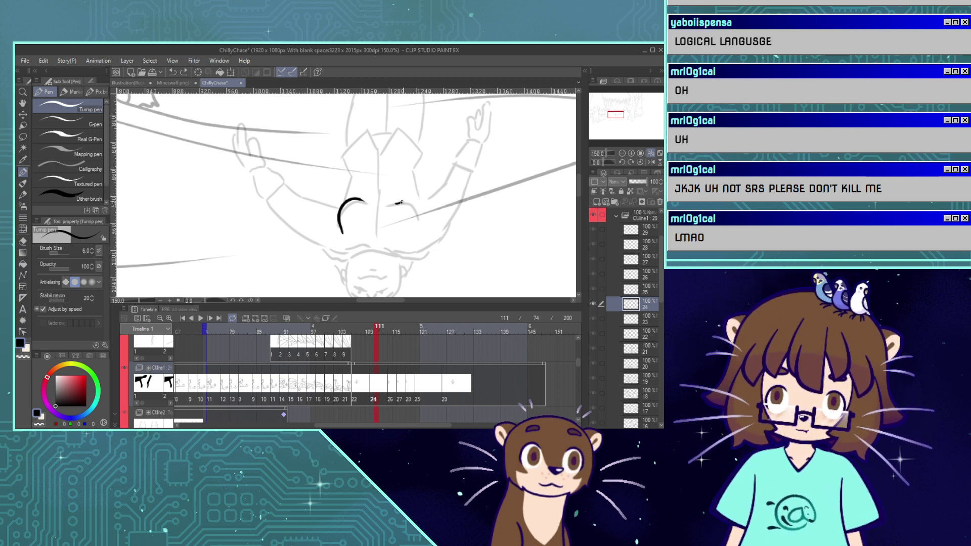
mouse_move(401, 202)
left_mouse_down()
mouse_move(421, 220)
mouse_move(408, 242)
left_mouse_up()
key("ctrl+z")
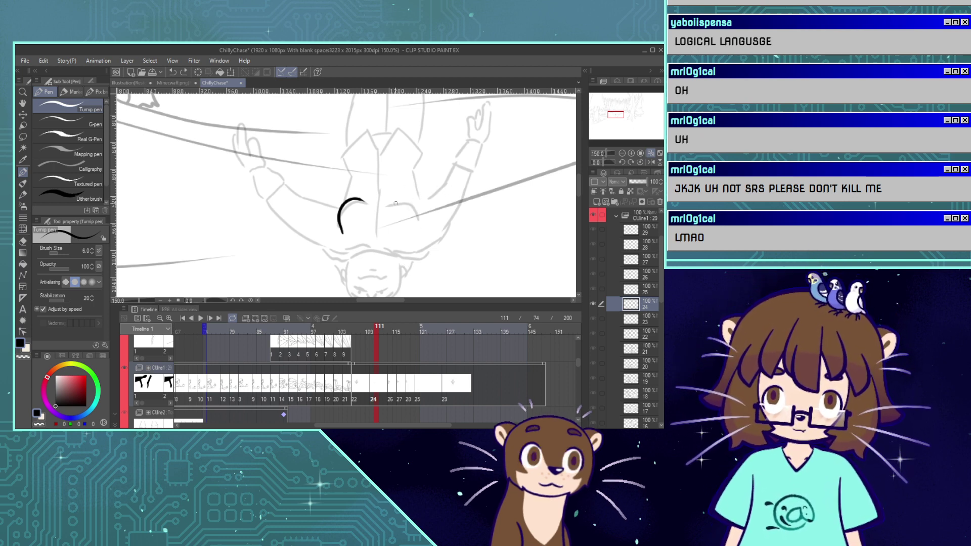
mouse_move(393, 203)
left_mouse_down()
mouse_move(420, 206)
mouse_move(414, 231)
mouse_move(412, 201)
mouse_move(405, 240)
left_mouse_up()
key("ctrl+z")
key("ctrl+z")
key("ctrl+z")
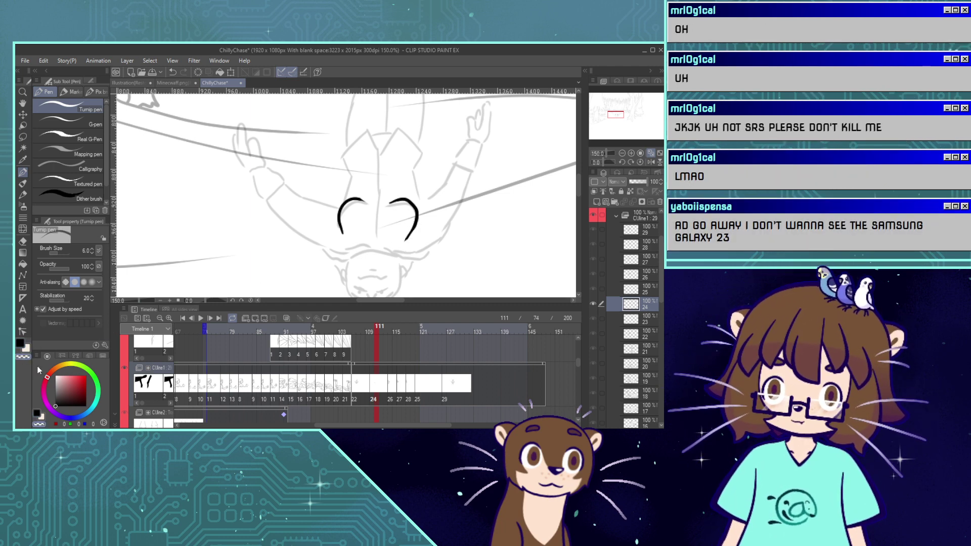
Ink the short folds between the two armpit curves and the peaked collar line beside the head.
left_click(20, 344)
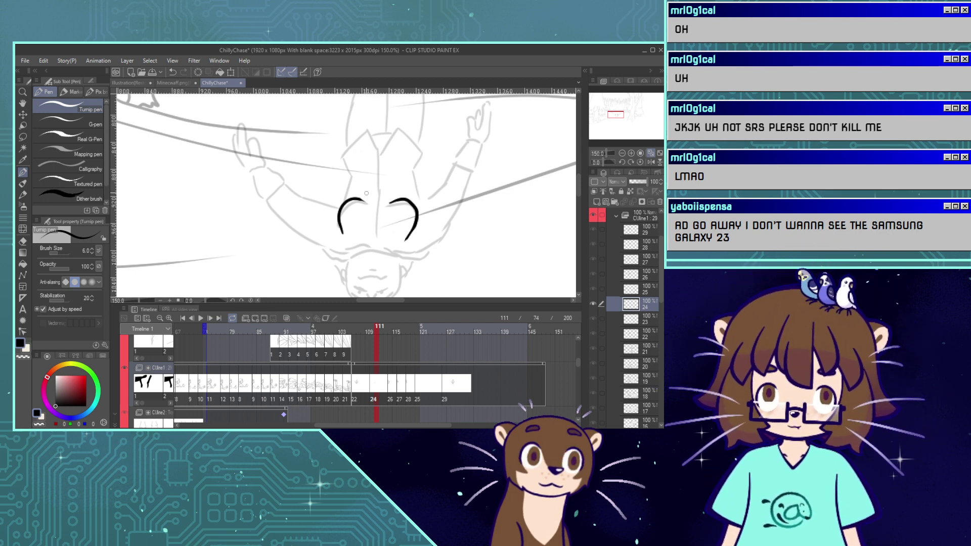
mouse_move(369, 207)
left_mouse_down()
mouse_move(373, 191)
mouse_move(386, 194)
left_mouse_up()
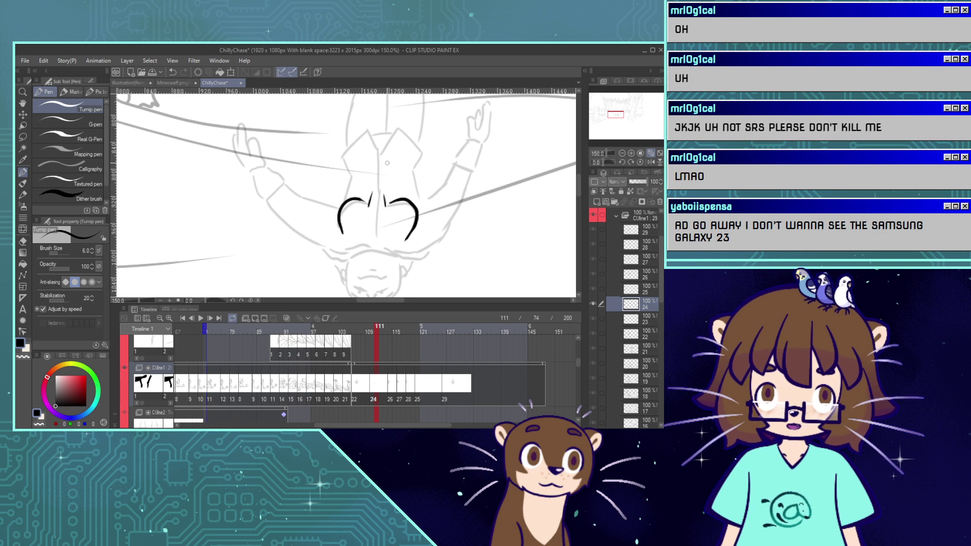
key("ctrl+z")
key("ctrl+y")
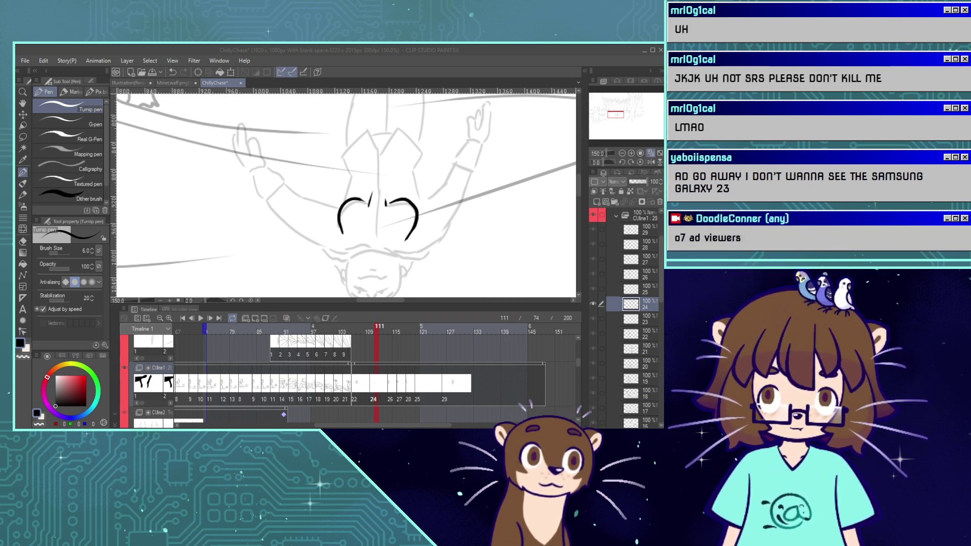
mouse_move(376, 237)
left_mouse_down()
mouse_move(402, 198)
mouse_move(370, 213)
mouse_move(412, 204)
mouse_move(434, 217)
left_mouse_up()
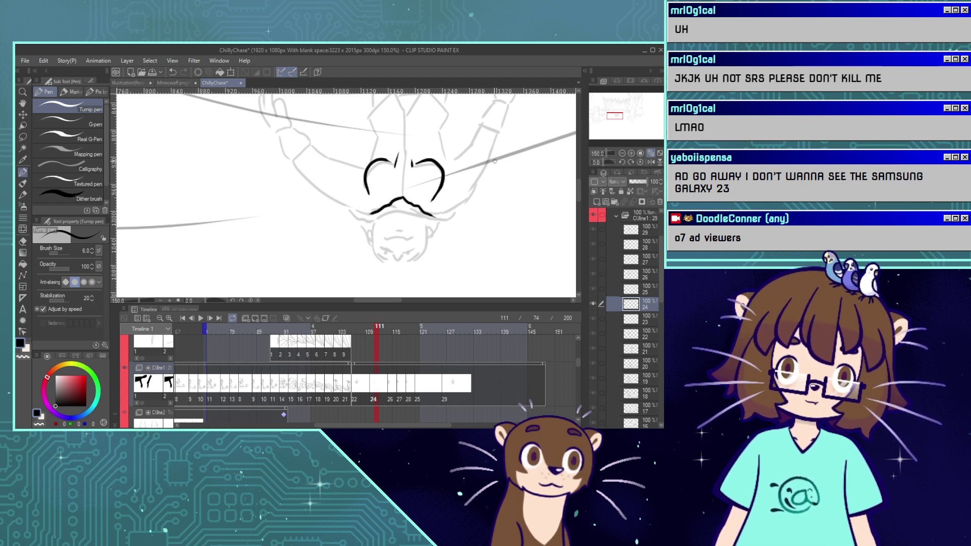
left_click_drag(616, 131, 616, 130)
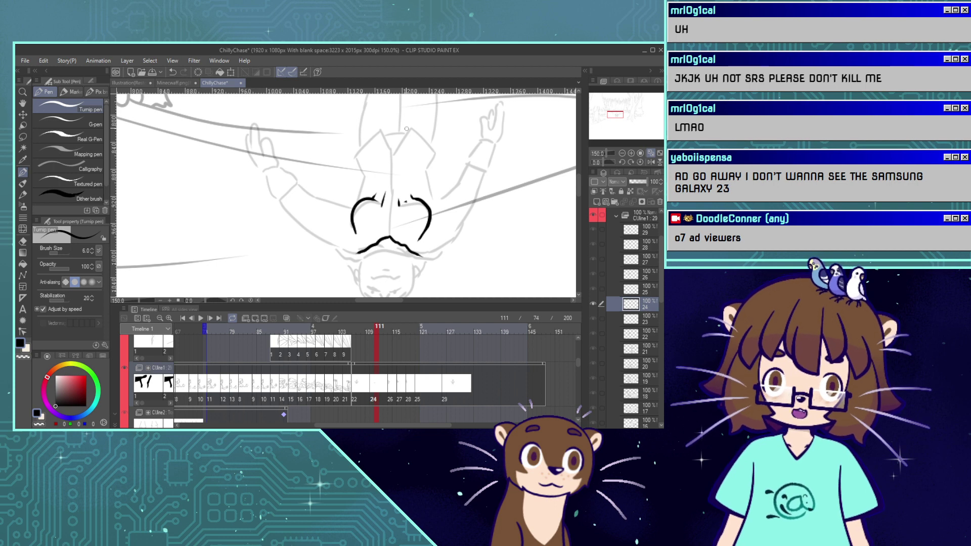
Ink the jacket's centre line and its first pointed hem flap, continuing the side edge to the armpit curve.
mouse_move(389, 234)
left_mouse_down()
mouse_move(393, 155)
mouse_move(382, 134)
mouse_move(363, 146)
mouse_move(364, 170)
left_mouse_up()
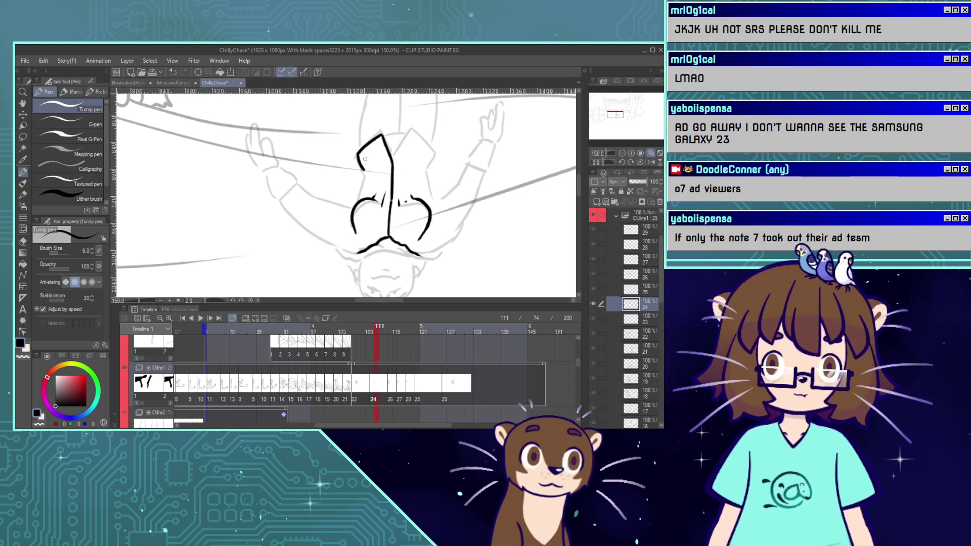
key("ctrl+z")
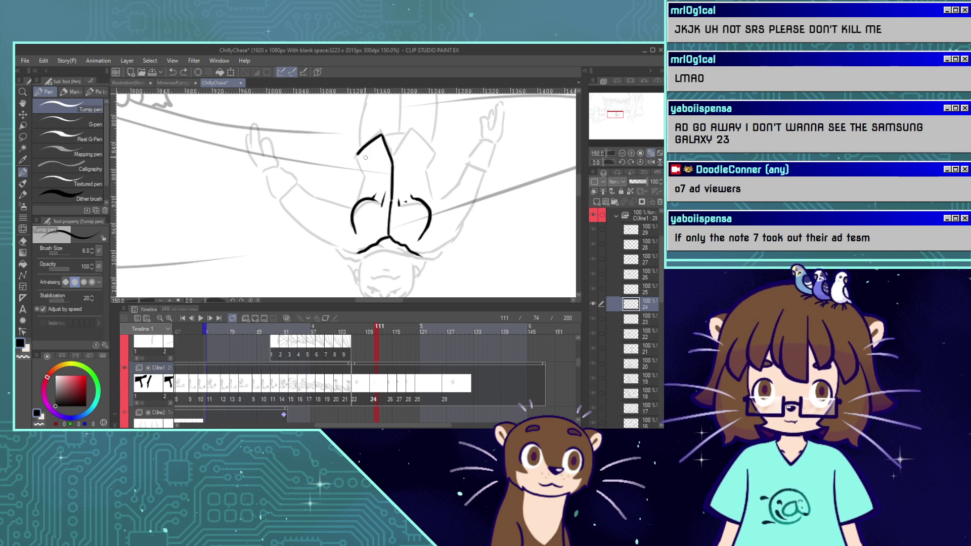
mouse_move(357, 154)
left_mouse_down()
mouse_move(357, 203)
mouse_move(365, 173)
mouse_move(356, 204)
left_mouse_up()
key("ctrl+z")
key("ctrl+z")
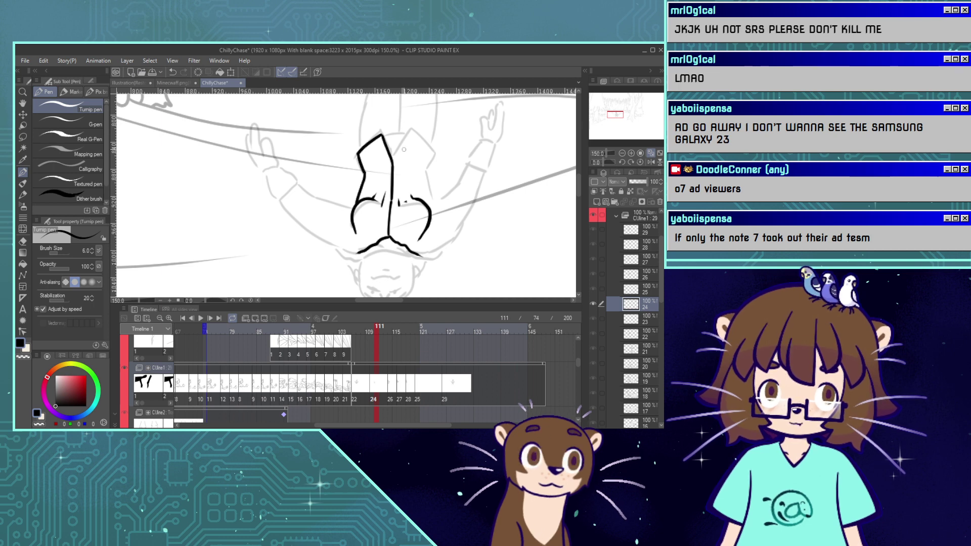
Ink the matching hem flap, side edge and a short crease outside each armpit curve, touching up with Liquify at size 54.6.
left_click_drag(392, 164, 410, 133)
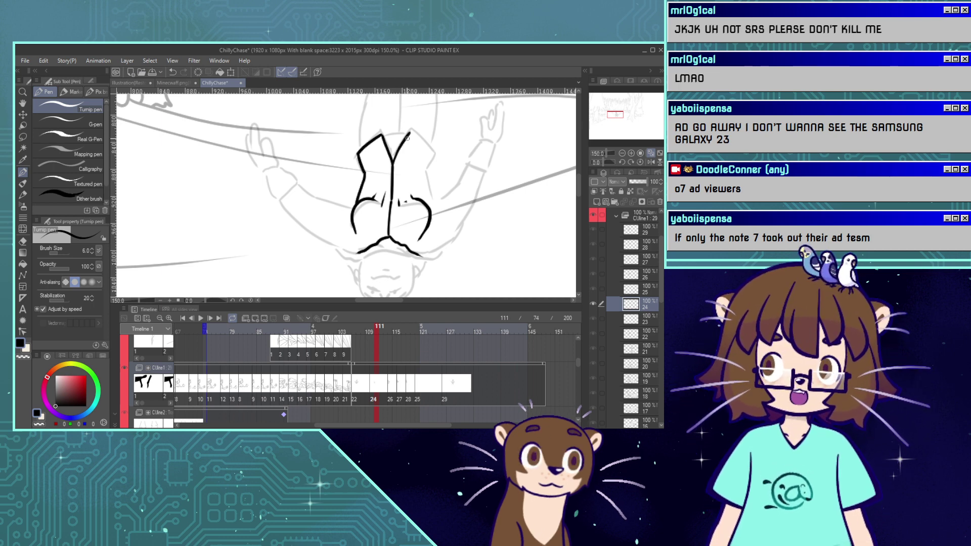
mouse_move(409, 133)
left_mouse_down()
mouse_move(427, 156)
mouse_move(428, 200)
left_mouse_up()
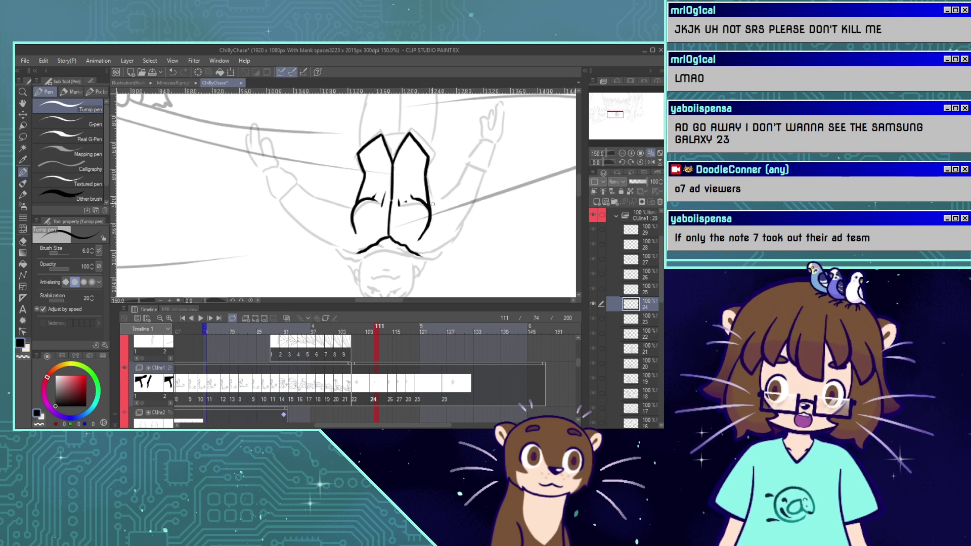
key("ctrl+z")
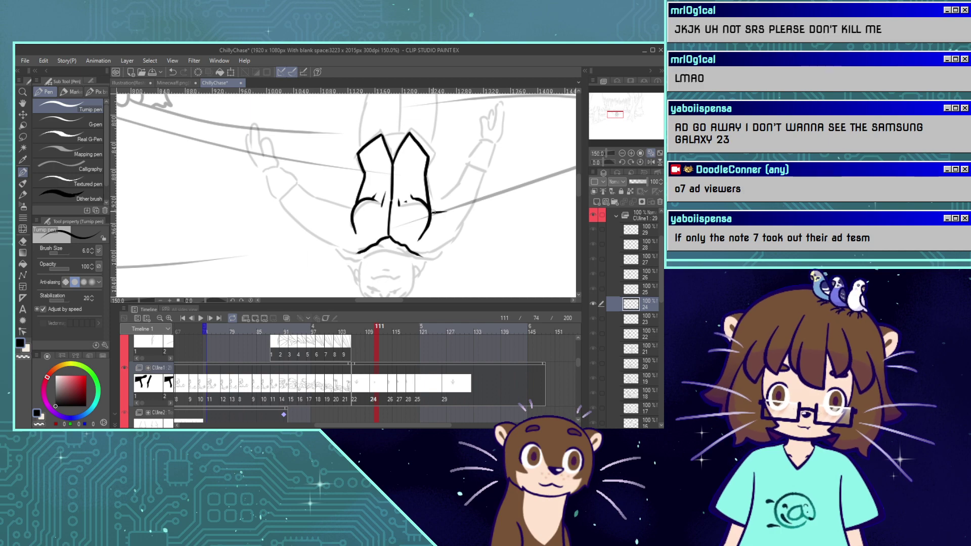
left_click_drag(432, 213, 453, 207)
left_click_drag(358, 208, 343, 210)
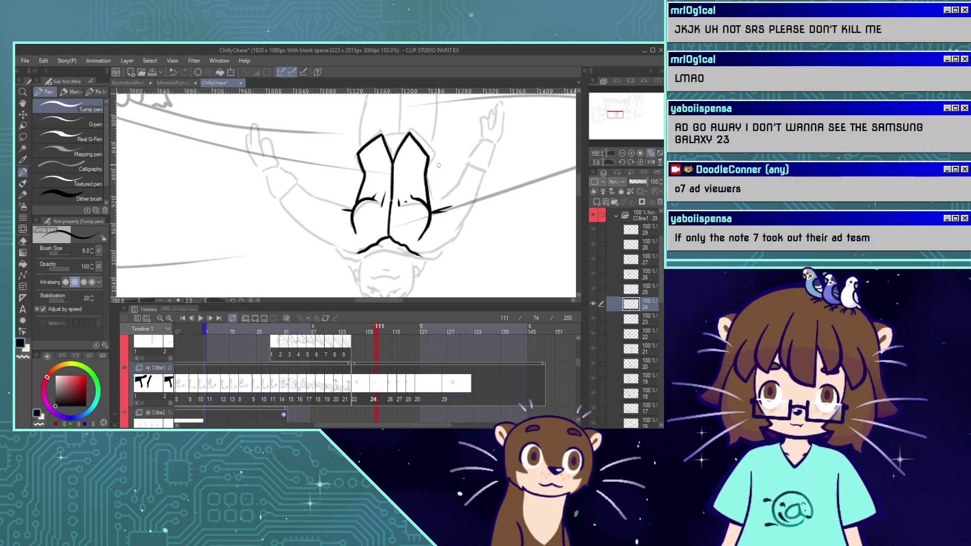
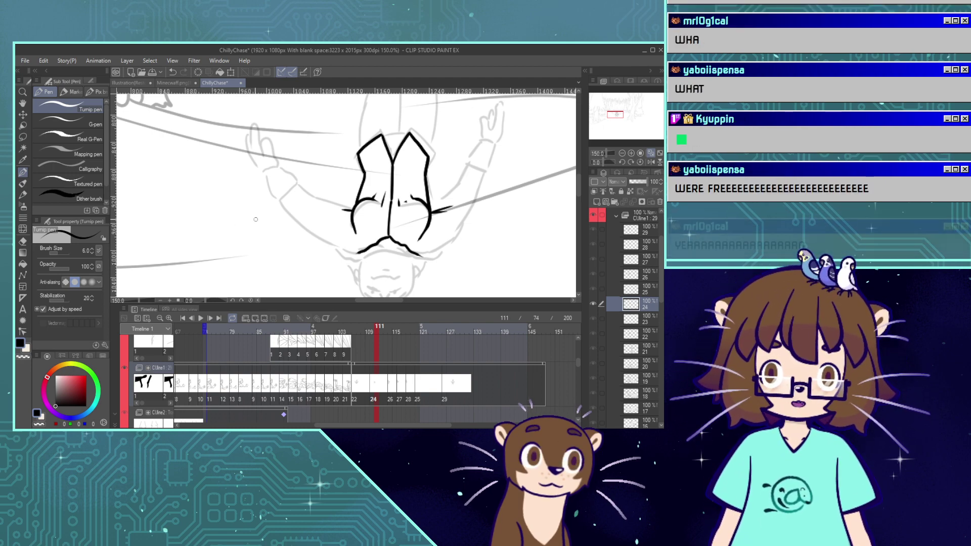
left_click(23, 230)
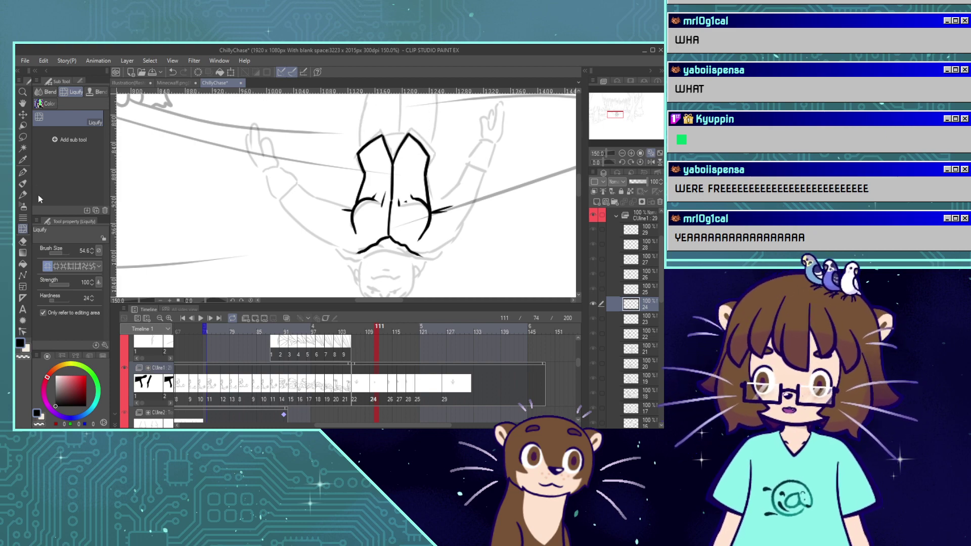
left_click(25, 172)
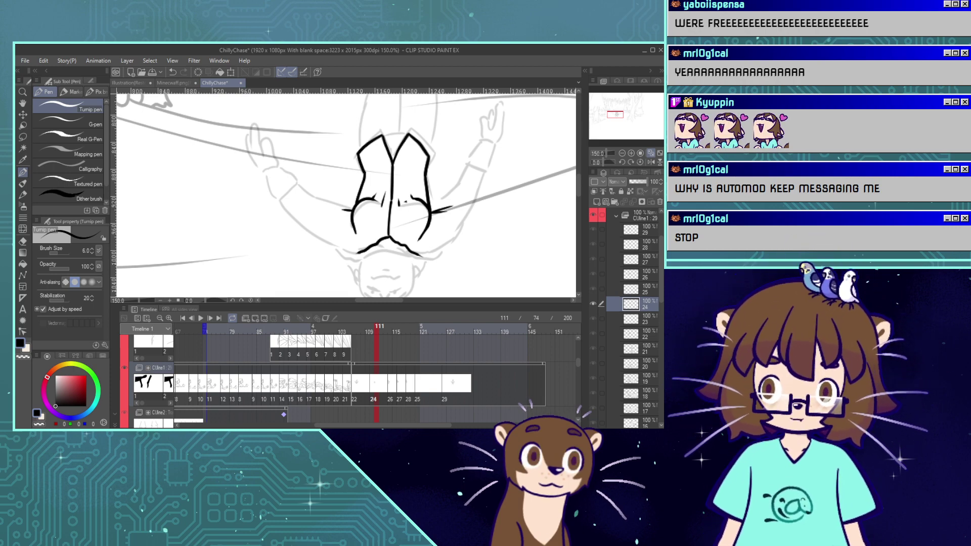
Step back to frame 110 and turn on the onion skin to show the neighbouring cels around the inked jacket.
left_click_drag(617, 114, 616, 113)
key("Left")
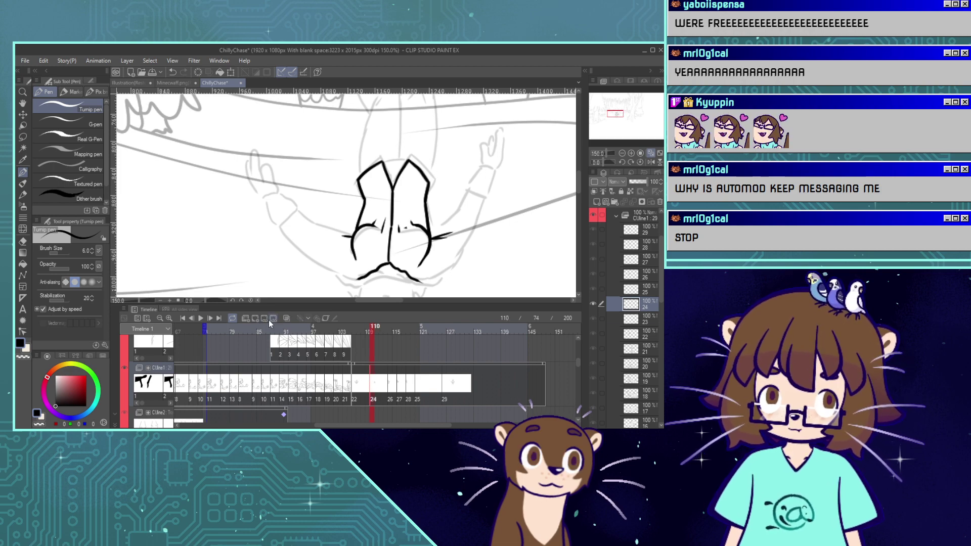
left_click(272, 320)
key("ctrl+z")
left_click(286, 318)
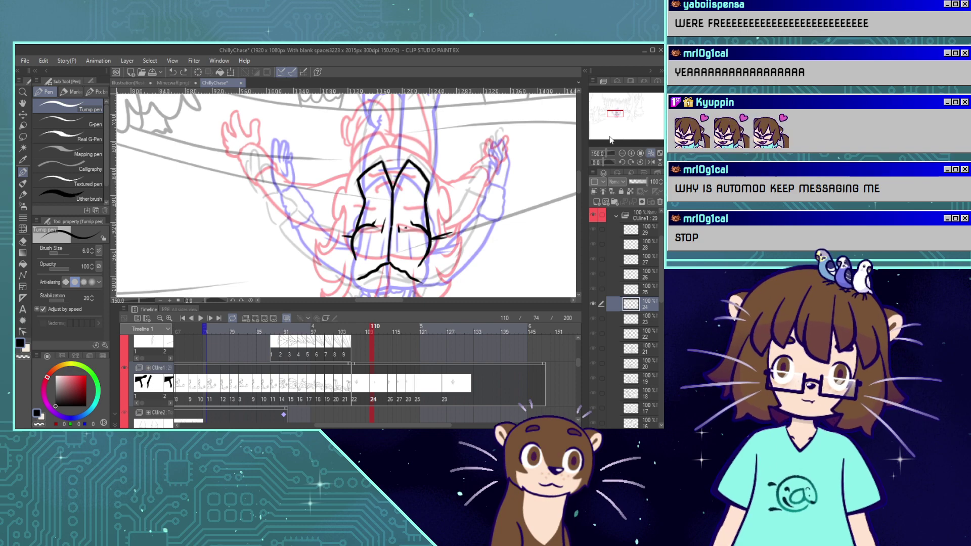
left_click_drag(615, 114, 617, 115)
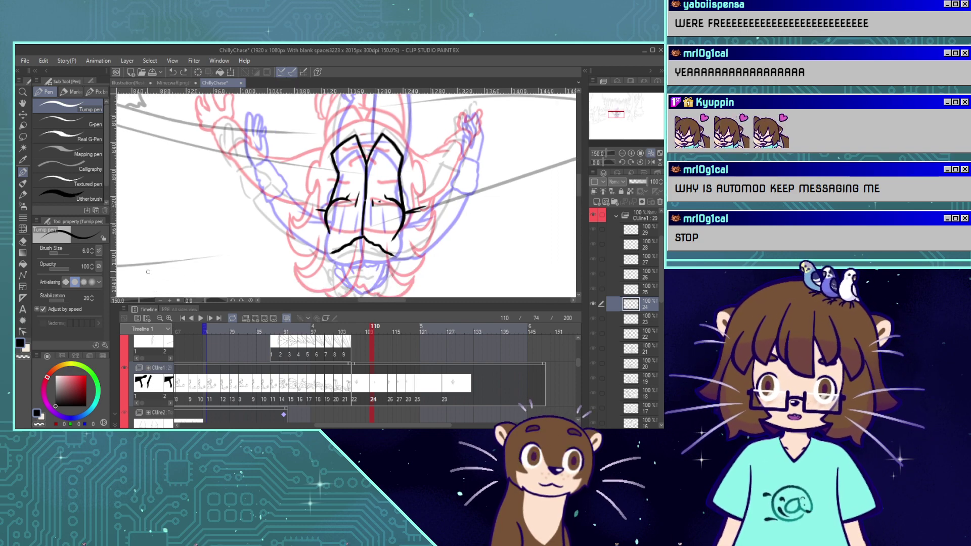
Turn off the onion skin and ink the lower edges of the two collar flaps, meeting below the jacket's centre line.
left_click(22, 115)
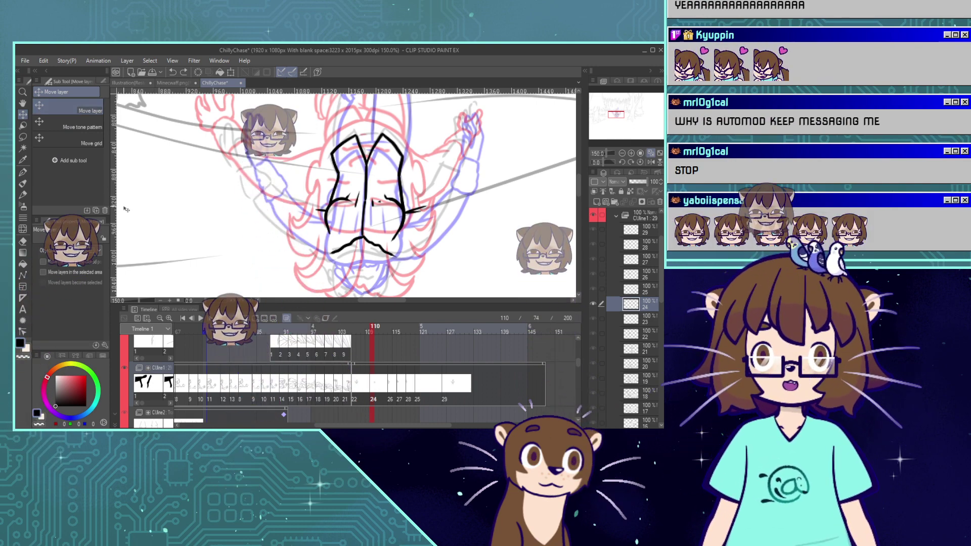
left_click(23, 171)
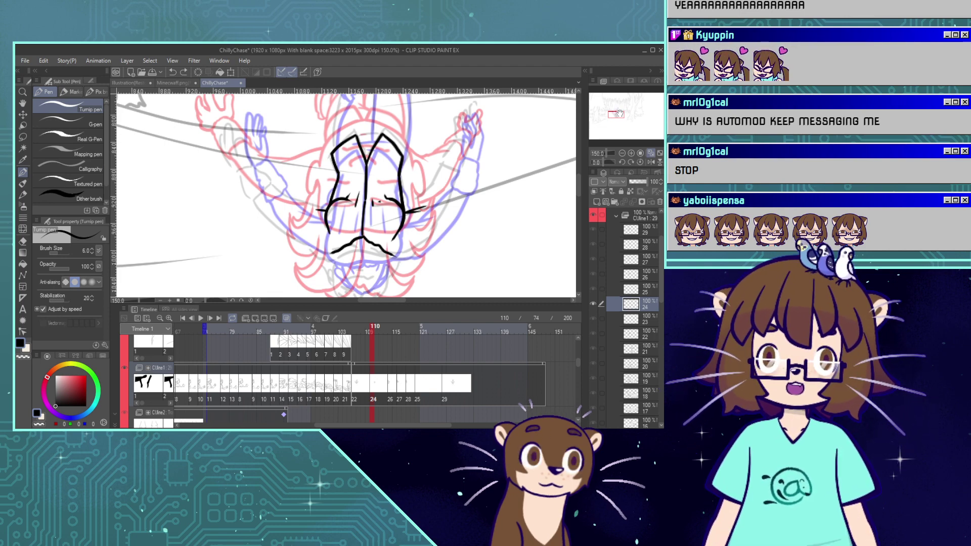
left_click_drag(618, 116, 617, 118)
left_click(284, 319)
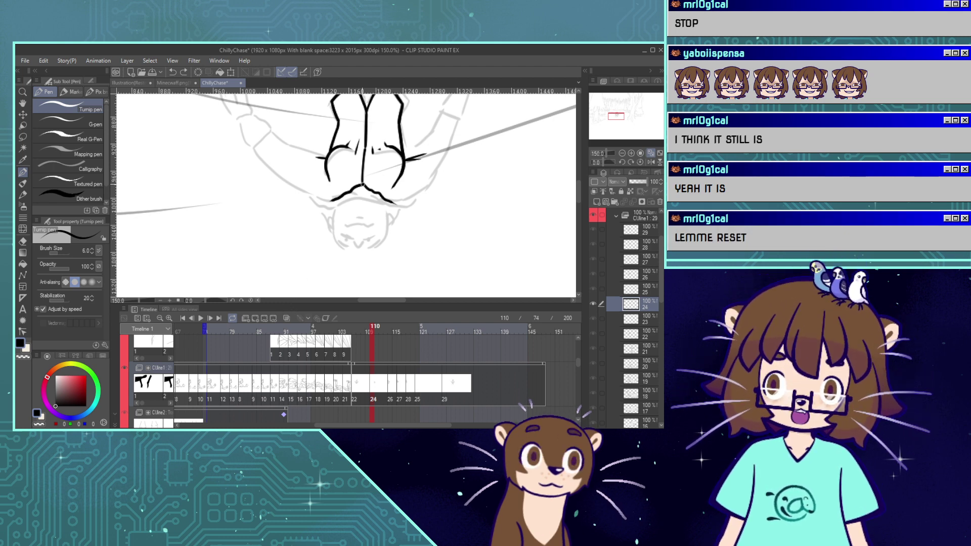
mouse_move(361, 188)
left_mouse_down()
mouse_move(355, 201)
mouse_move(319, 206)
mouse_move(367, 201)
mouse_move(401, 214)
mouse_move(404, 203)
left_mouse_up()
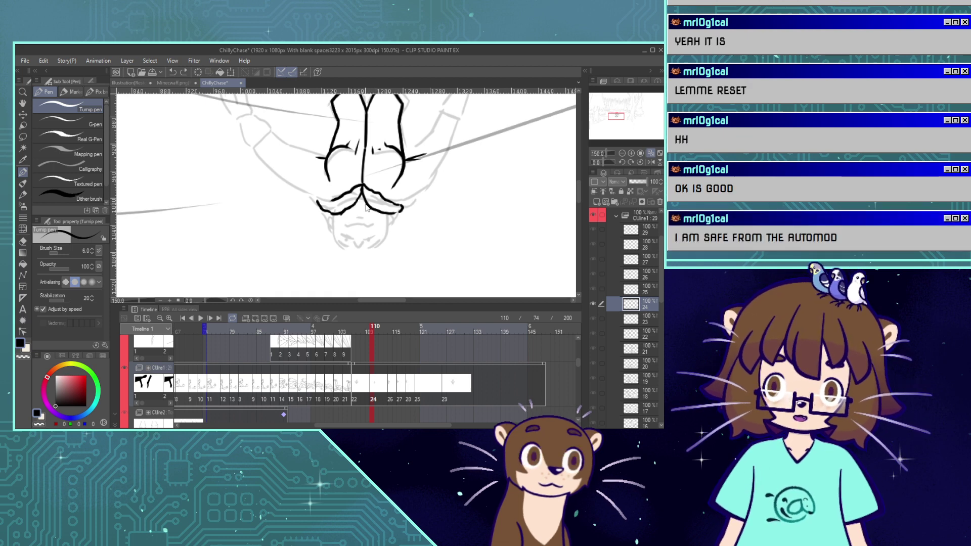
left_click_drag(358, 200, 382, 211)
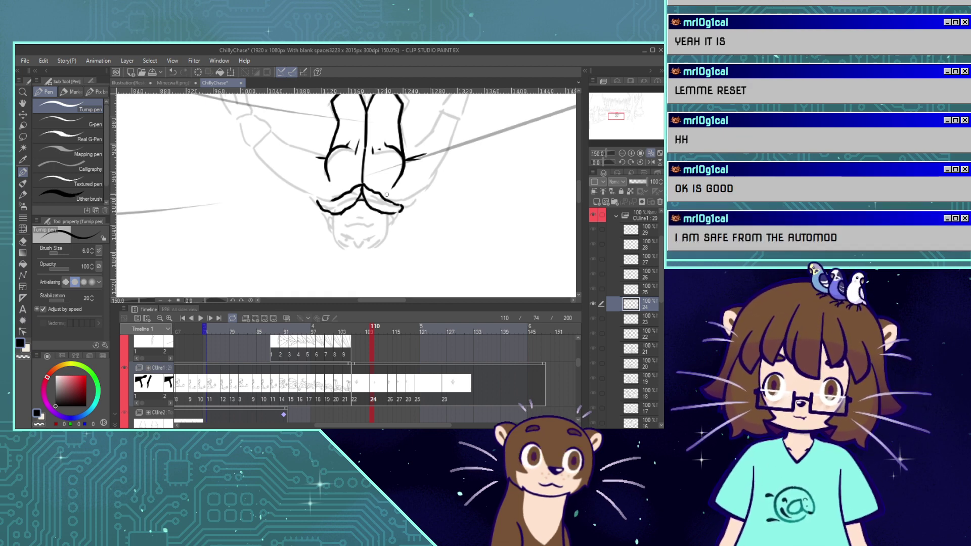
key("ctrl+z")
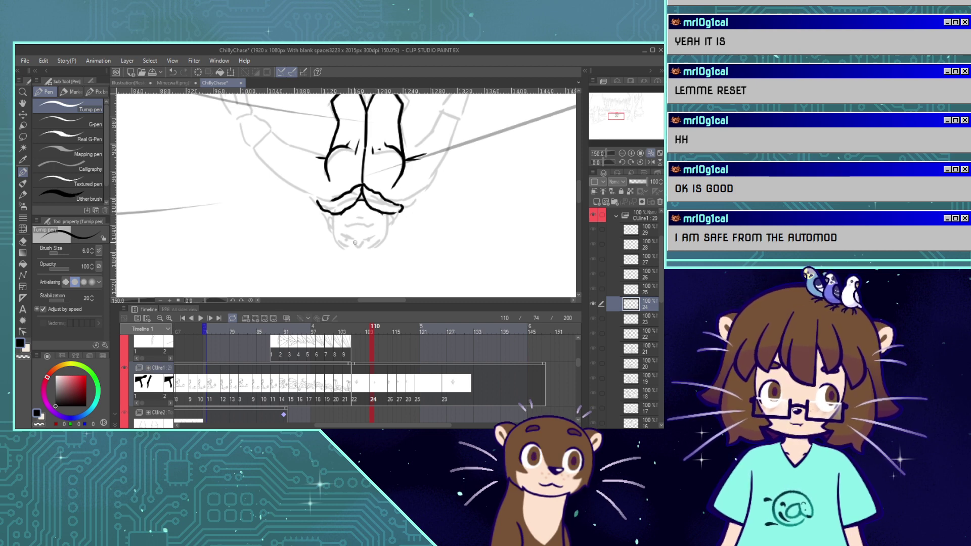
Ink the small pointed nose and the slightly curved mouth line on the upturned face.
left_click_drag(354, 243, 363, 243)
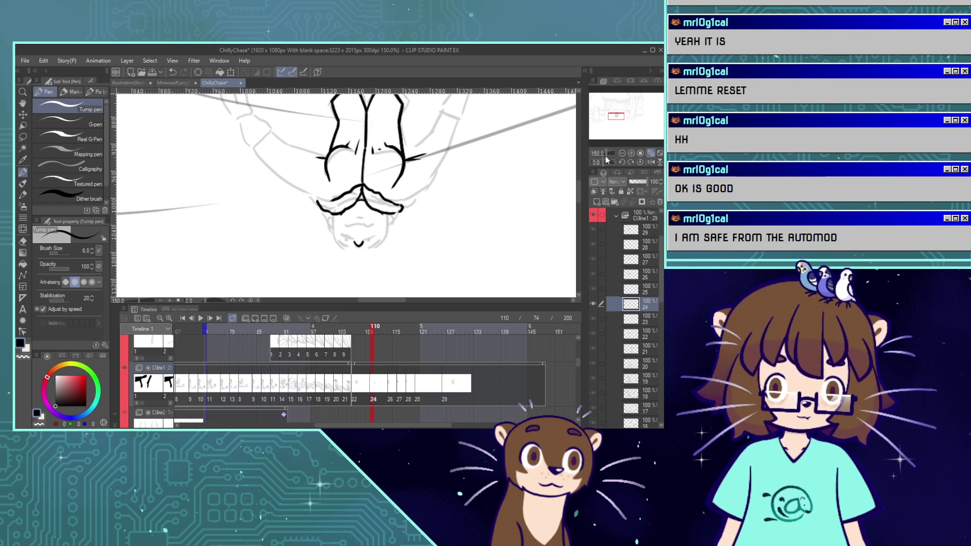
left_click_drag(607, 162, 618, 162)
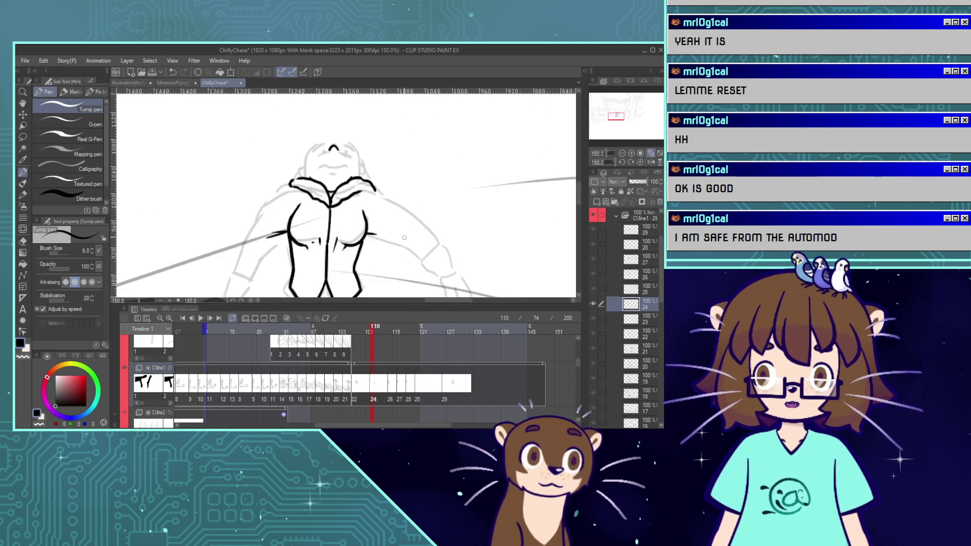
left_click_drag(614, 118, 615, 118)
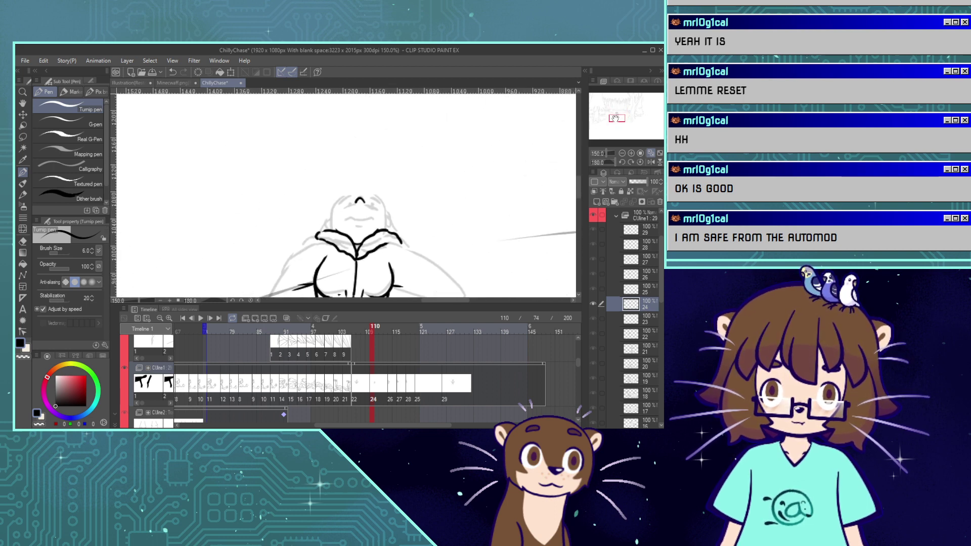
left_click(632, 152)
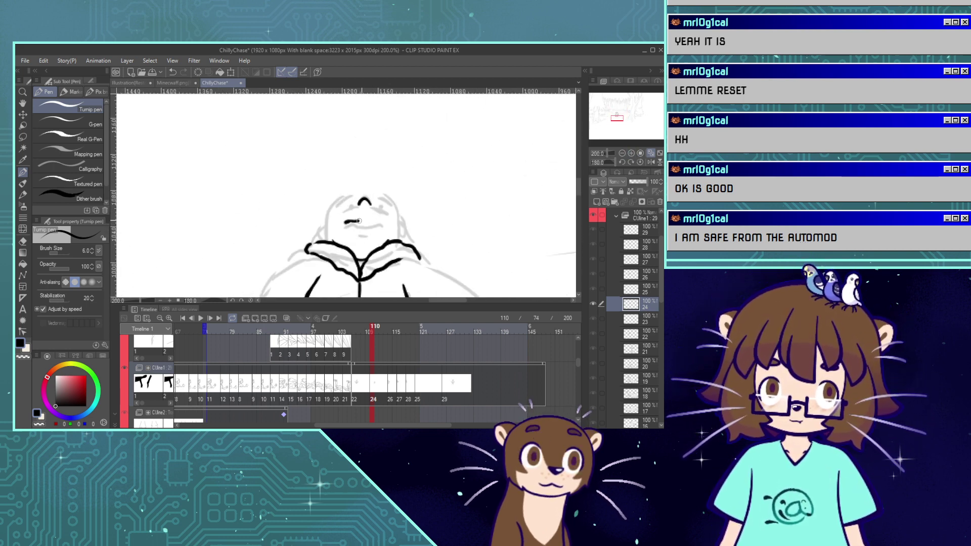
left_click_drag(359, 221, 376, 218)
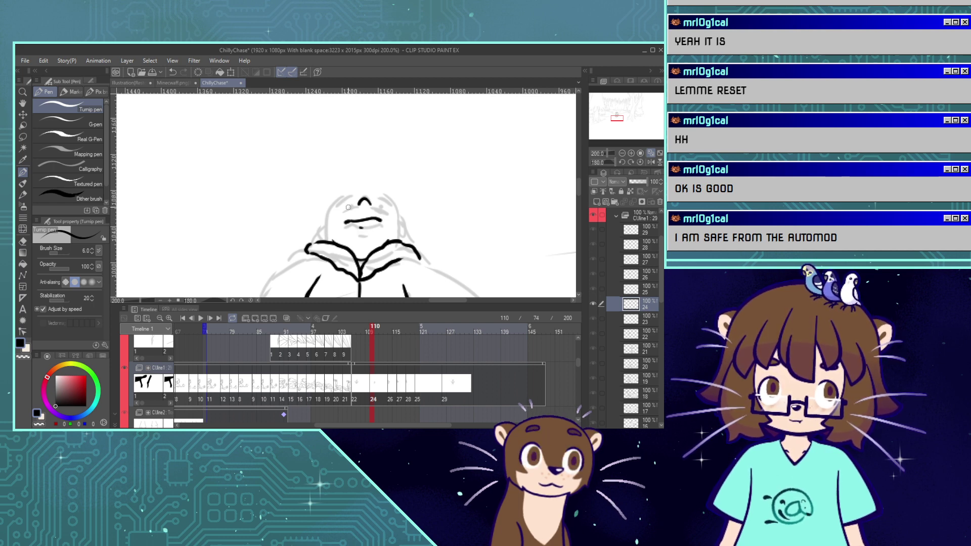
Ink the short eye and eyebrow strokes on both sides of the nose.
left_click_drag(334, 211, 356, 206)
key("ctrl+z")
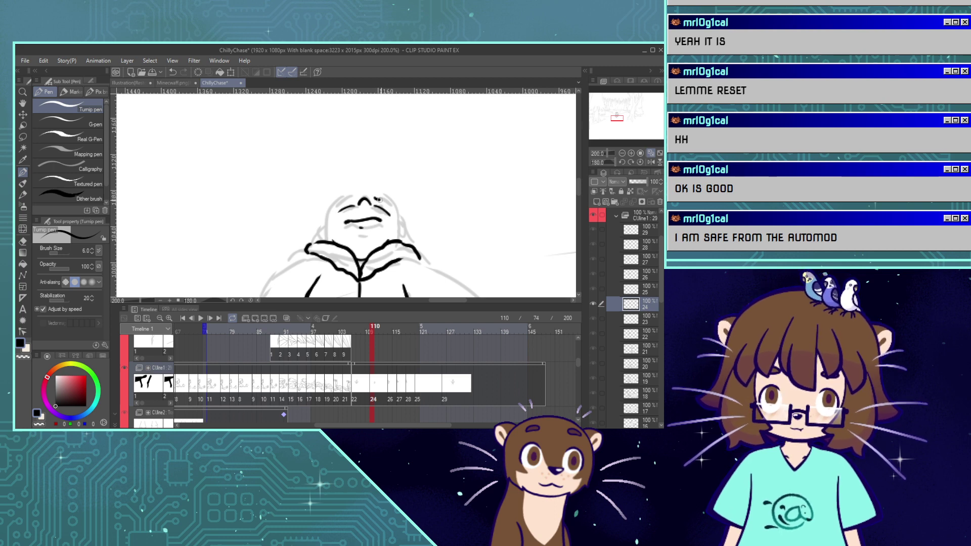
left_click_drag(375, 198, 389, 202)
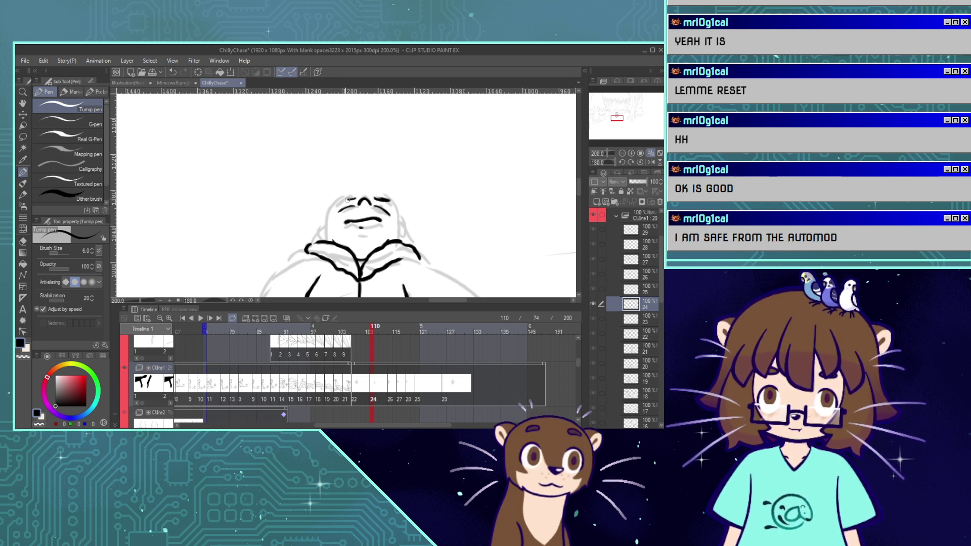
left_click_drag(347, 199, 382, 207)
key("ctrl+z")
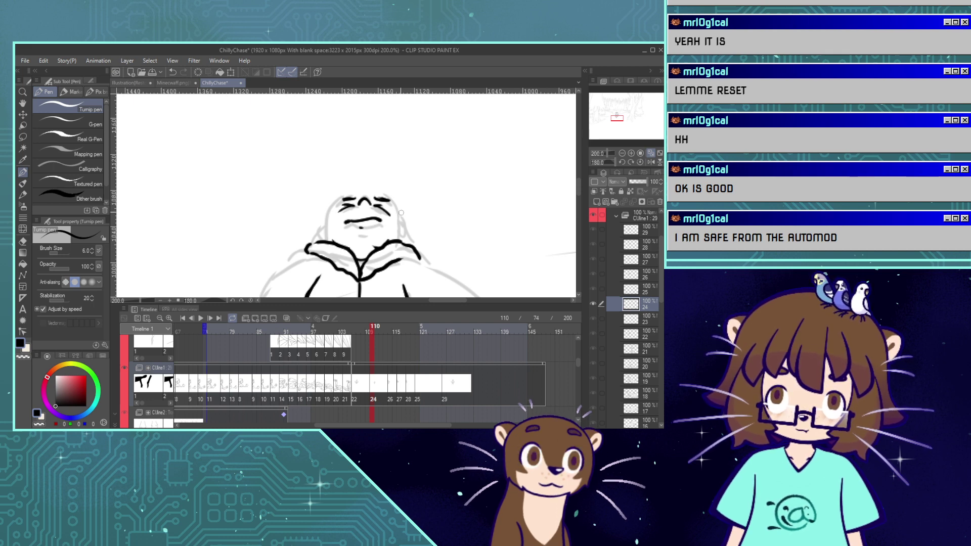
Ink the rounded head outline and both ears, joining the head to the collar flaps.
left_click(641, 161)
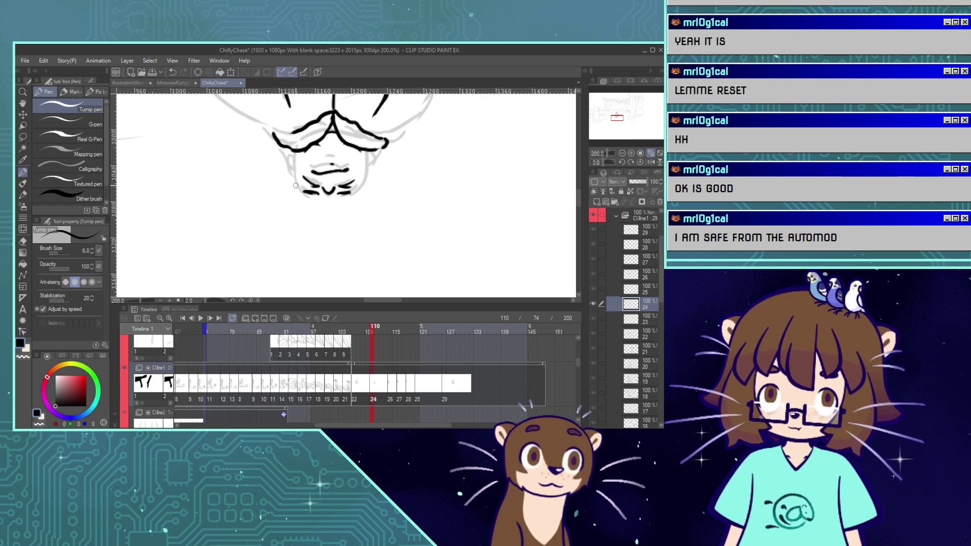
mouse_move(299, 190)
left_mouse_down()
mouse_move(321, 202)
mouse_move(364, 187)
left_mouse_up()
key("ctrl+z")
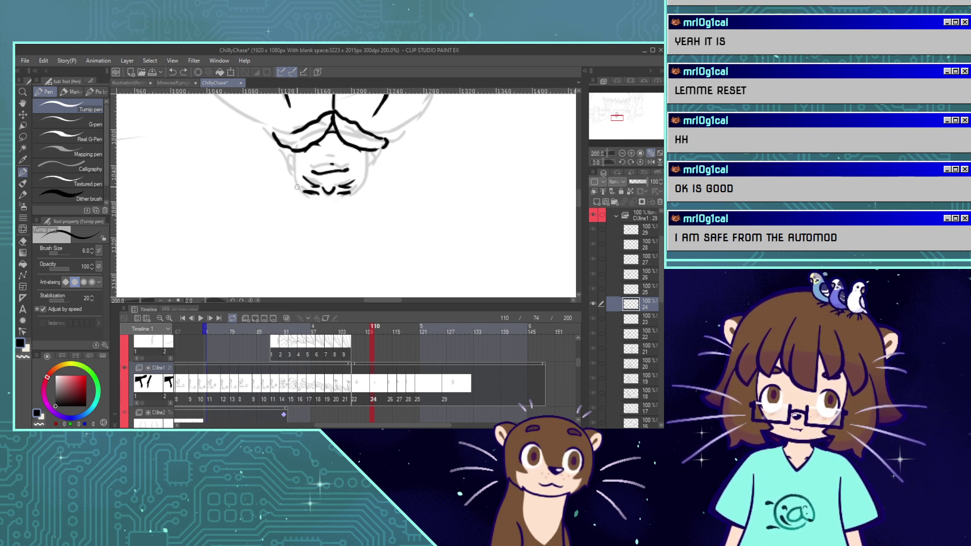
mouse_move(300, 190)
left_mouse_down()
mouse_move(328, 201)
mouse_move(352, 196)
mouse_move(368, 173)
mouse_move(360, 148)
mouse_move(370, 163)
mouse_move(356, 147)
left_mouse_up()
key("ctrl+z")
key("ctrl+z")
left_click_drag(301, 190, 299, 147)
left_click_drag(365, 156, 370, 173)
left_click_drag(294, 156, 293, 178)
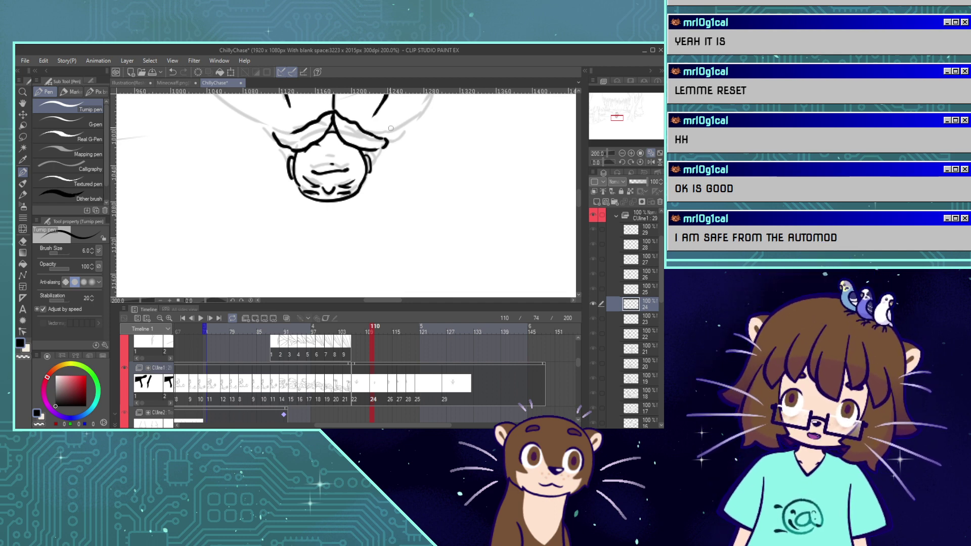
left_click_drag(374, 148, 386, 145)
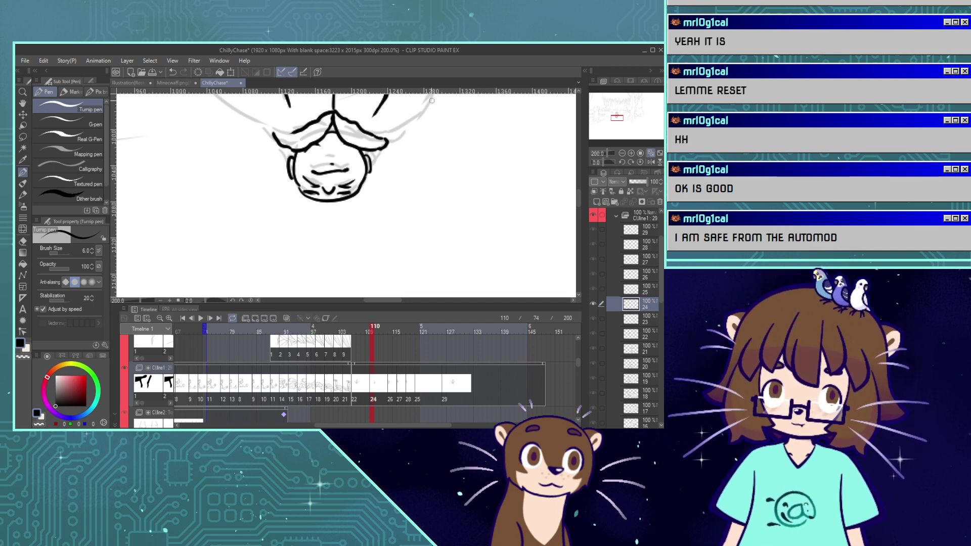
Step to frame 111 and toggle cel 24's visibility to check the inked head against the rough sketch.
left_click(622, 152)
left_click_drag(617, 119, 616, 116)
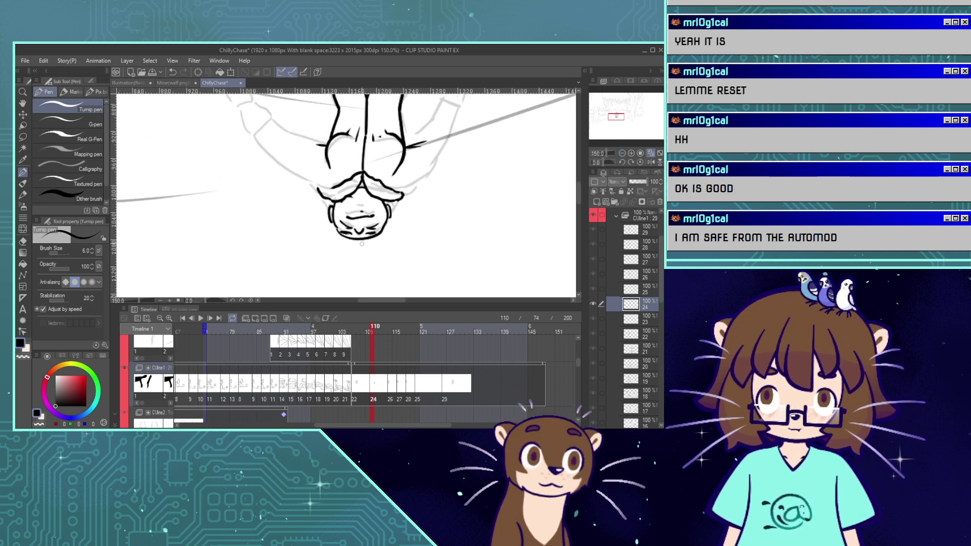
mouse_move(379, 332)
left_mouse_down()
mouse_move(386, 331)
mouse_move(376, 333)
left_mouse_up()
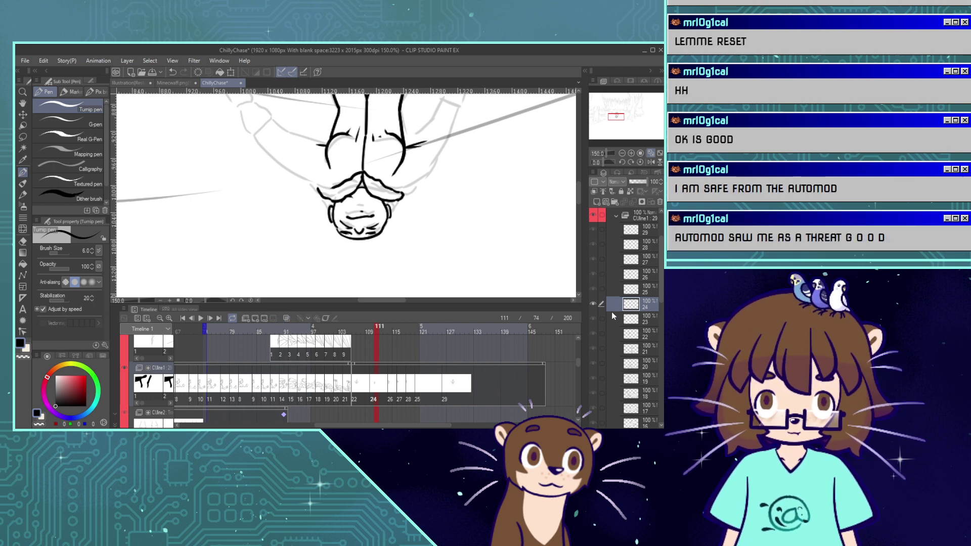
left_click(594, 305)
left_click(594, 304)
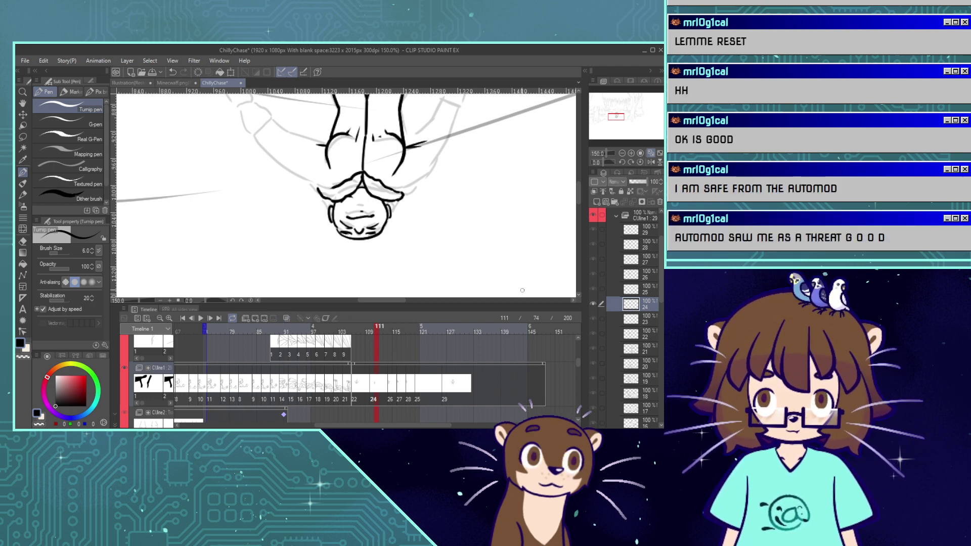
mouse_move(376, 330)
left_mouse_down()
mouse_move(362, 333)
mouse_move(375, 342)
left_mouse_up()
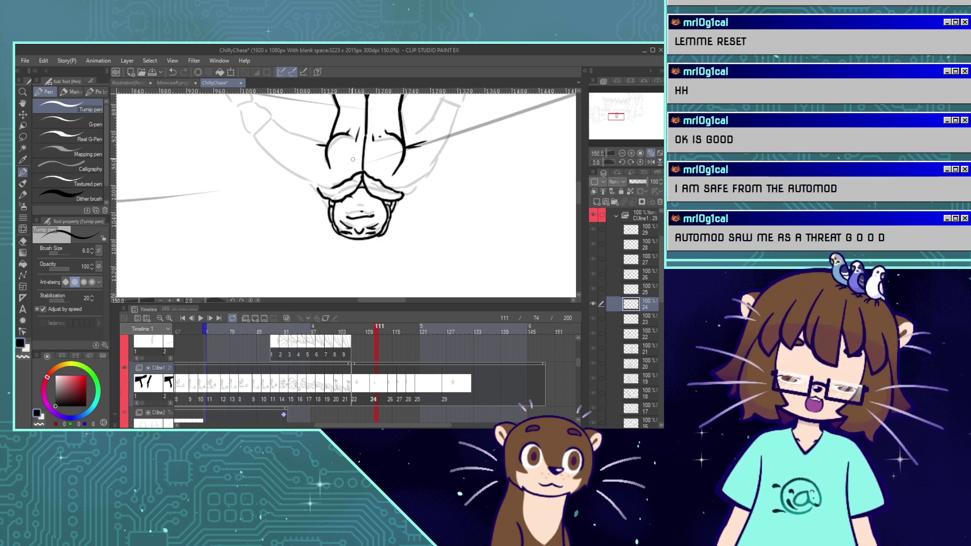
Refine the short hair lines outside the ears, between the head outline and the collar.
left_click_drag(618, 117, 617, 114)
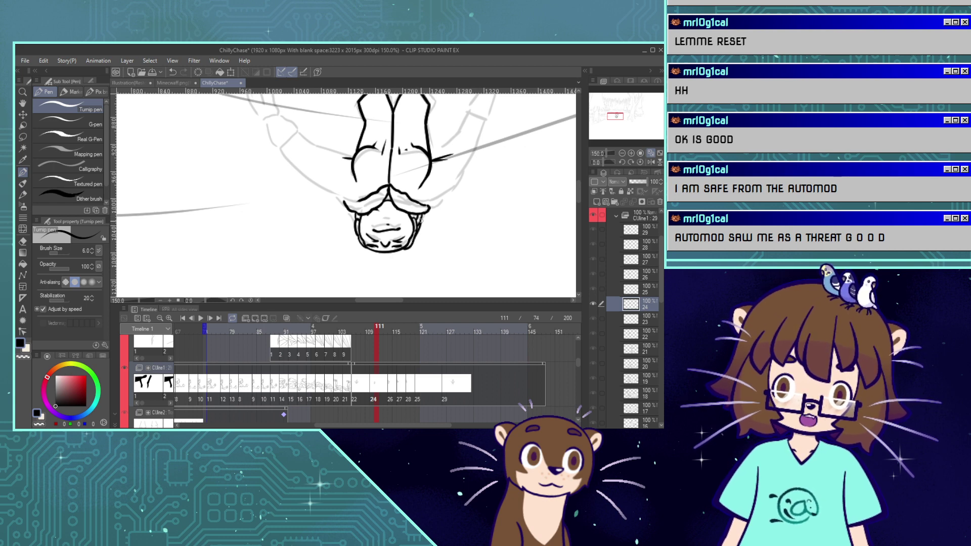
key("ctrl+z")
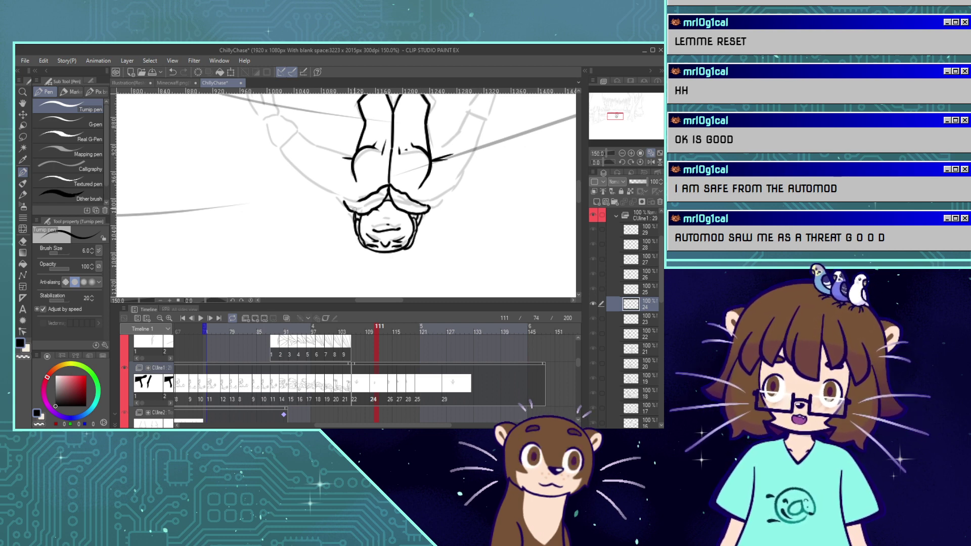
left_click_drag(352, 210, 354, 228)
key("ctrl+z")
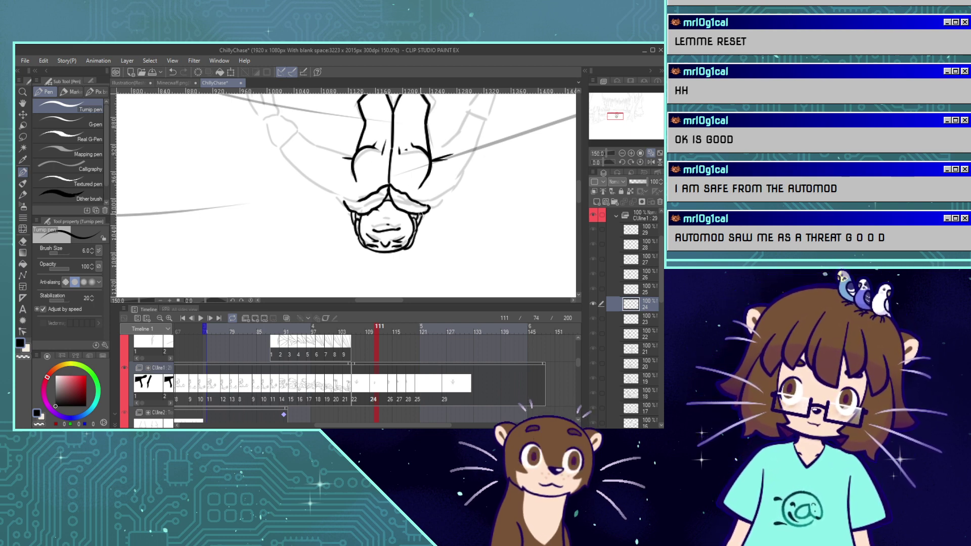
left_click_drag(615, 124, 614, 117)
left_click(617, 154)
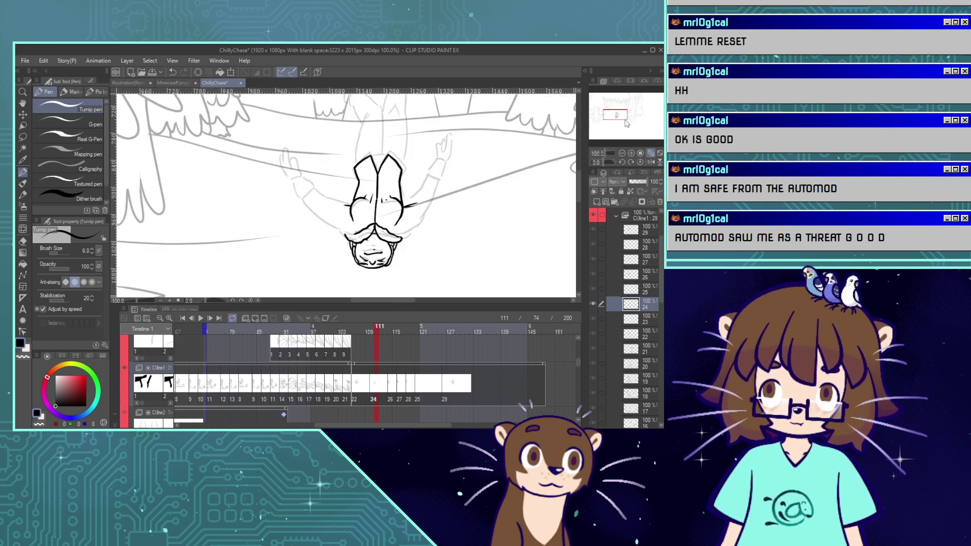
Turn the onion skin back on and shift cel 24's inked drawing slightly to line up with the neighbouring cels.
key("alt+Tab")
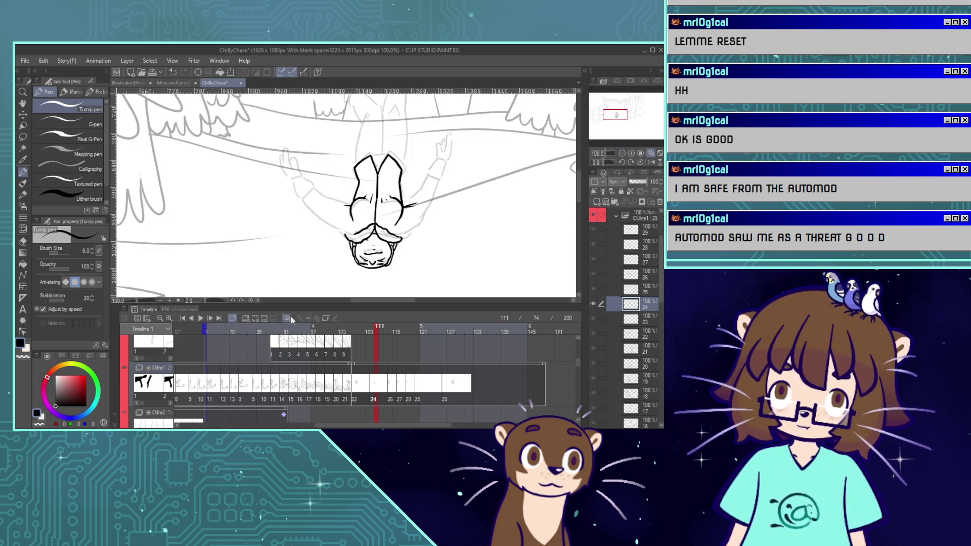
left_click(289, 318)
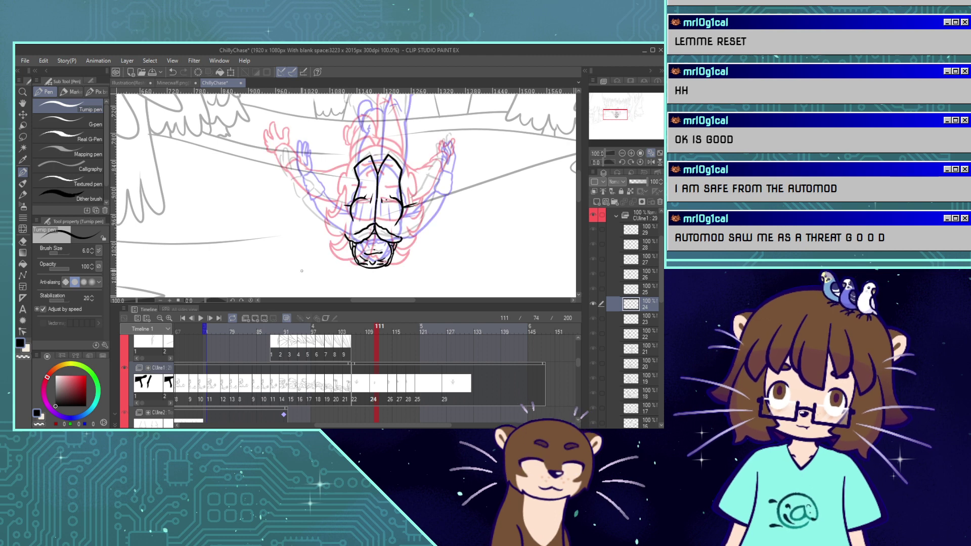
left_click(24, 115)
left_click_drag(418, 219, 421, 219)
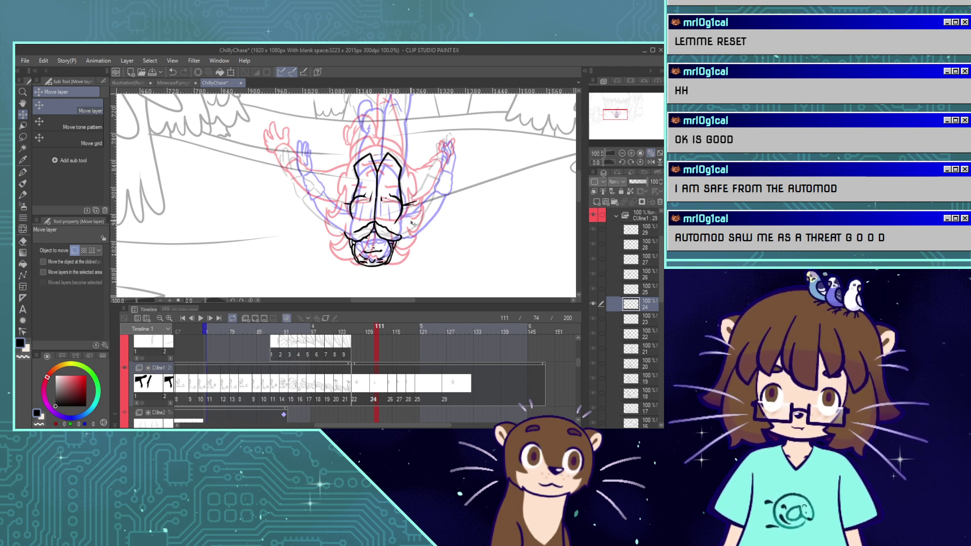
left_click_drag(412, 221, 413, 221)
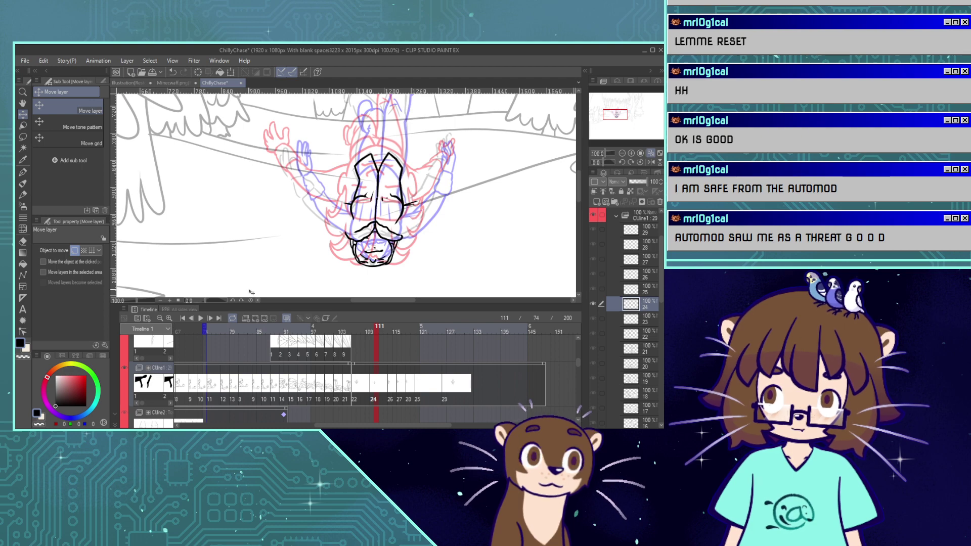
Ink the closed outline of the sleeve cuff on cel 24's left raised arm with the Turnip pen.
key("p")
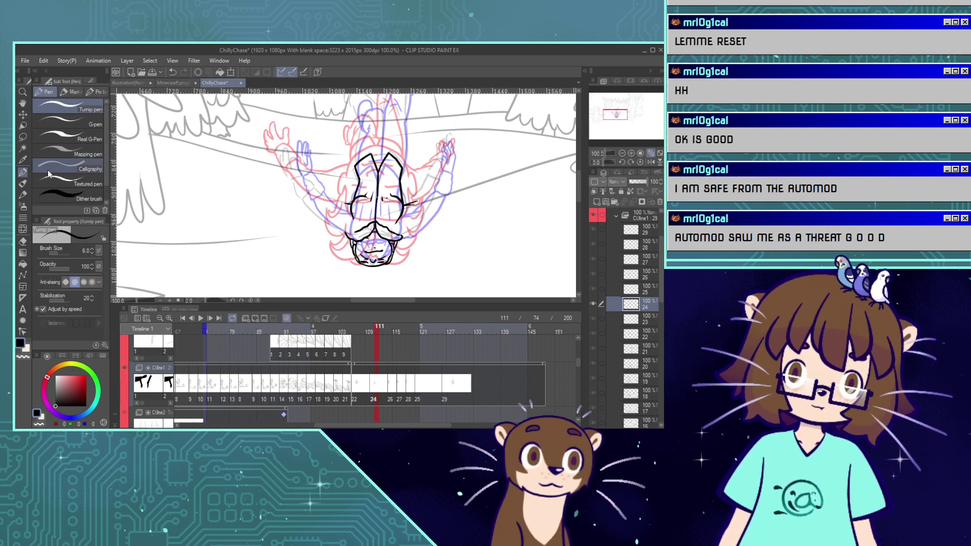
left_click(632, 152)
left_click(631, 116)
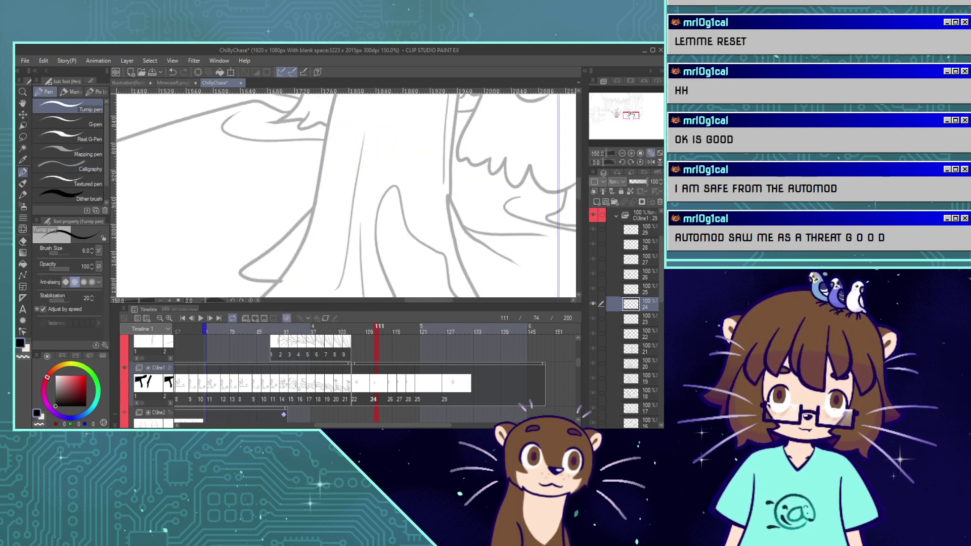
left_click_drag(630, 116, 622, 115)
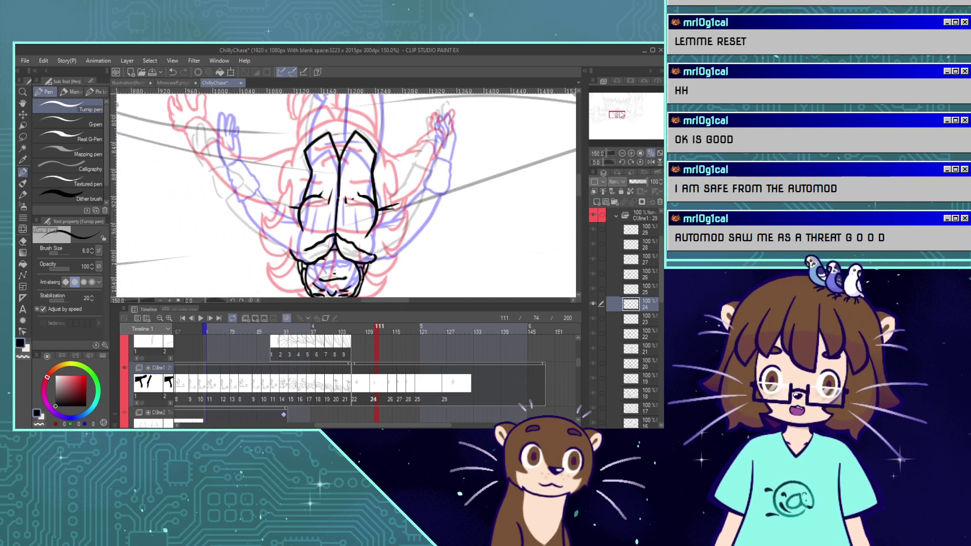
left_click_drag(380, 301, 374, 299)
left_click_drag(615, 116, 614, 116)
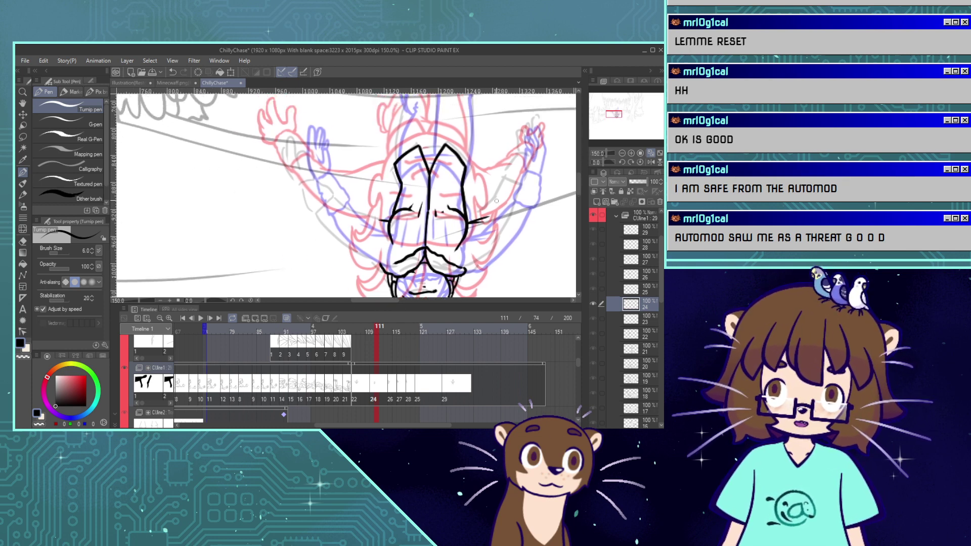
mouse_move(289, 155)
left_mouse_down()
mouse_move(296, 146)
mouse_move(318, 157)
mouse_move(329, 176)
left_mouse_up()
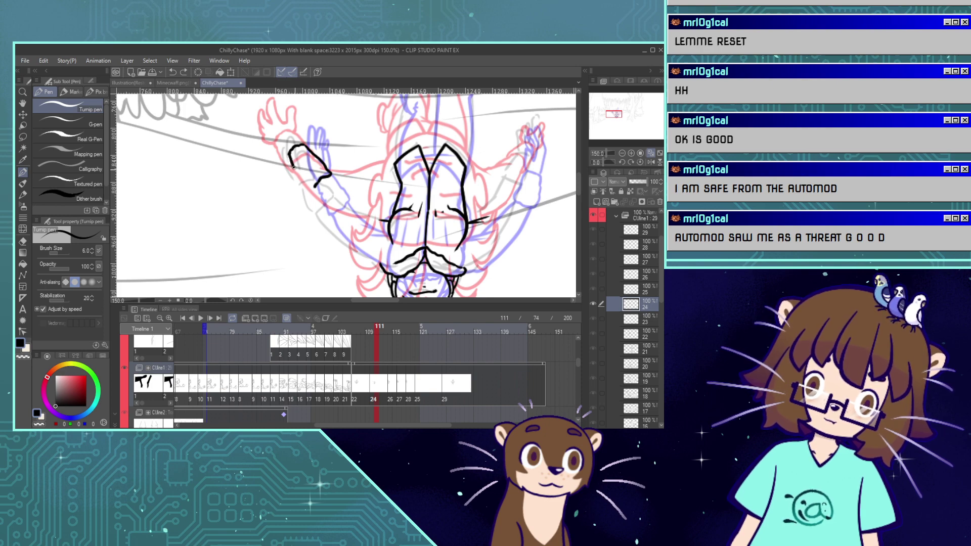
left_click_drag(295, 171, 305, 186)
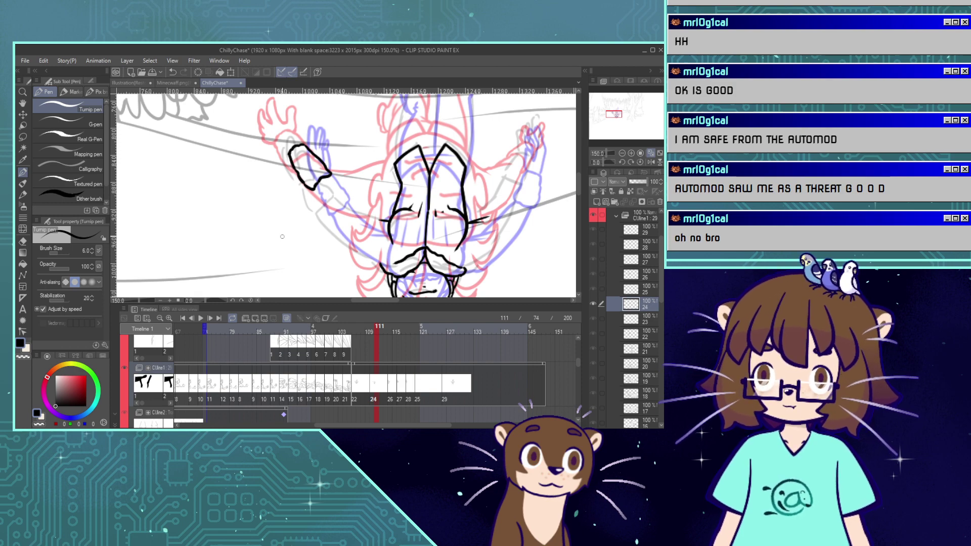
Select the inked left cuff, rotate it slightly clockwise, and liquify its lower corner inward.
left_click(23, 136)
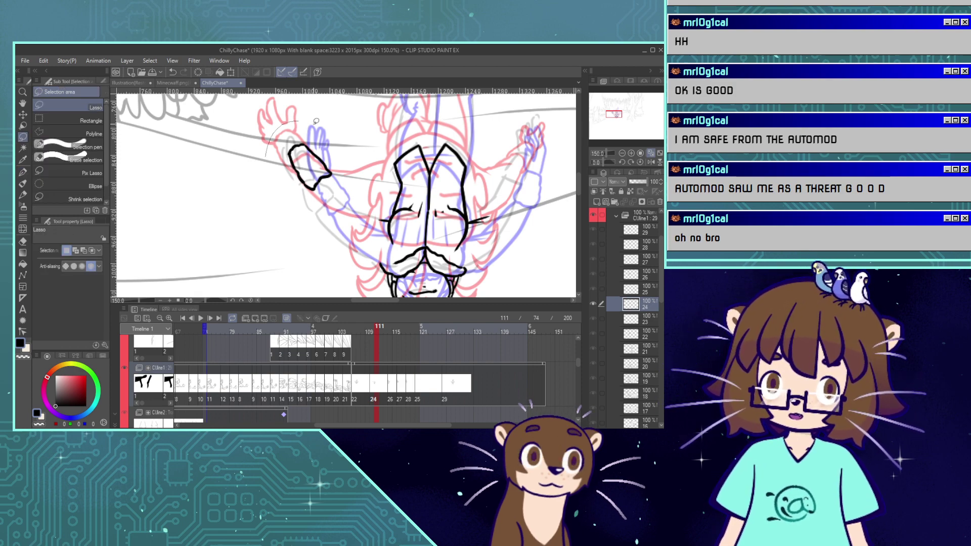
mouse_move(316, 121)
left_mouse_down()
mouse_move(323, 198)
mouse_move(263, 170)
left_mouse_up()
key("ctrl+t")
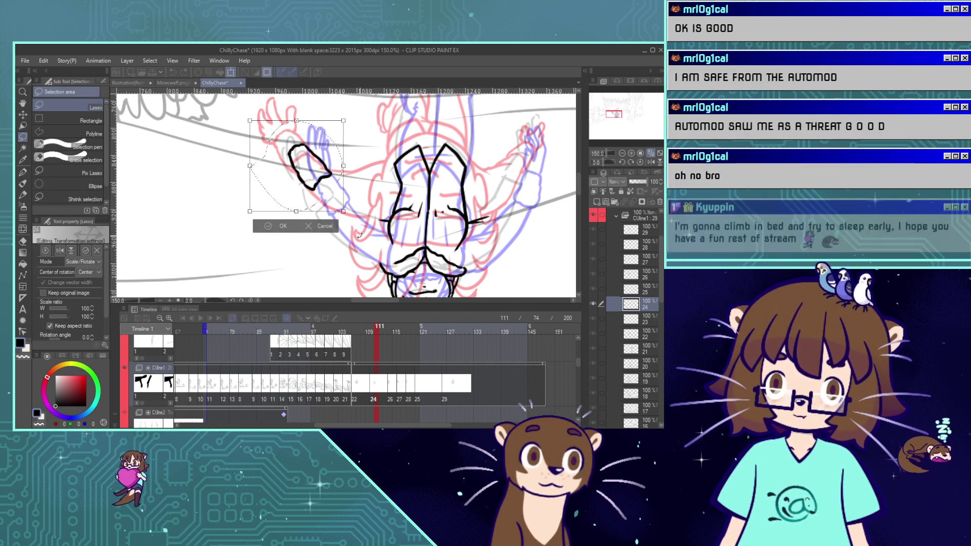
left_click_drag(353, 267, 352, 273)
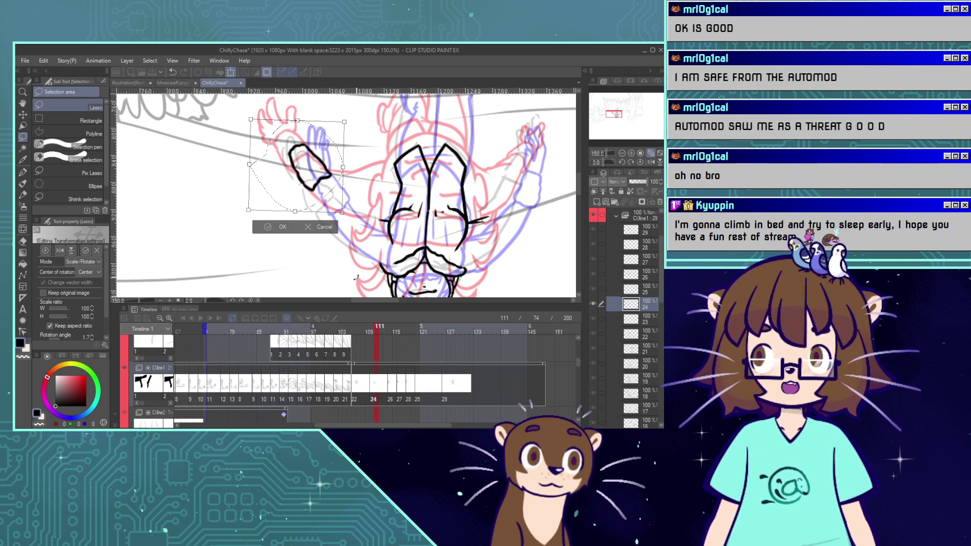
left_click(285, 228)
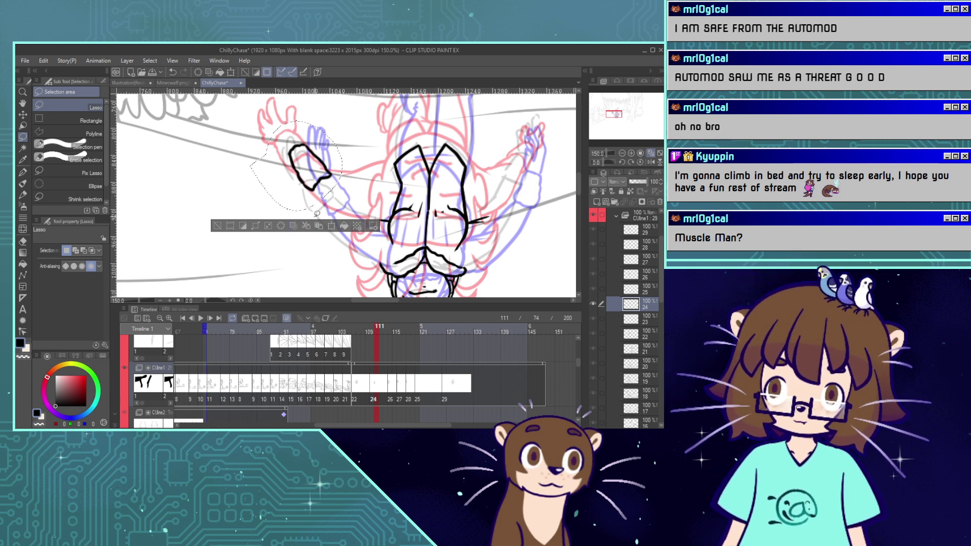
left_click(332, 226)
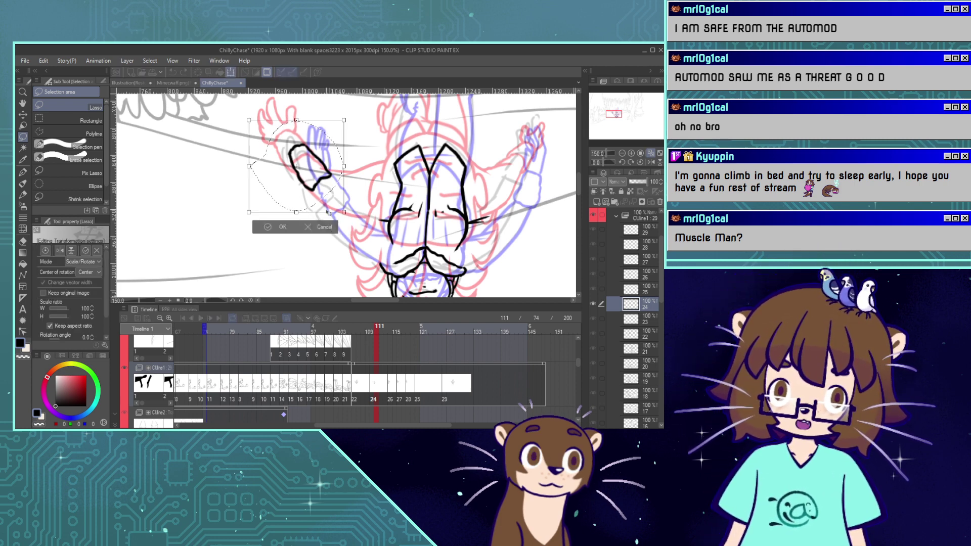
left_click(275, 225)
left_click(226, 230)
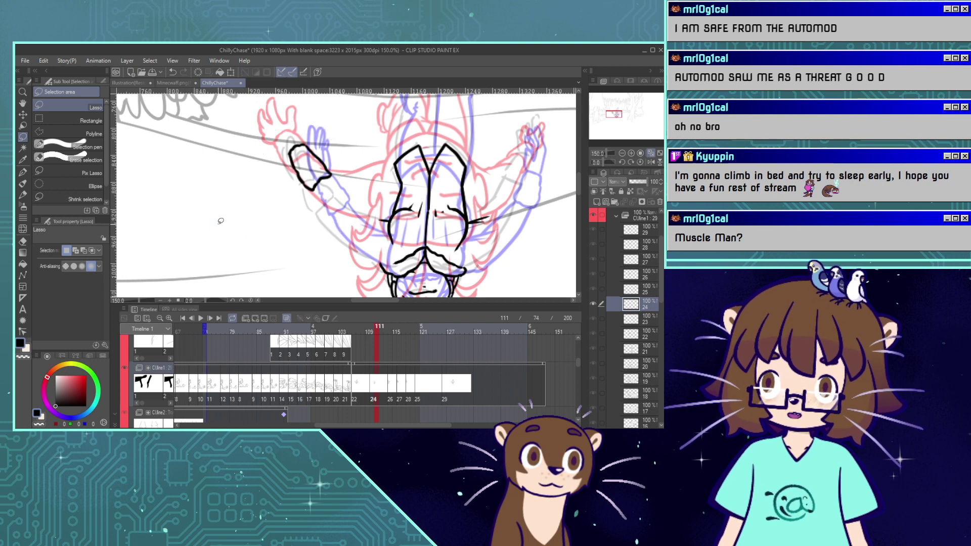
left_click(22, 229)
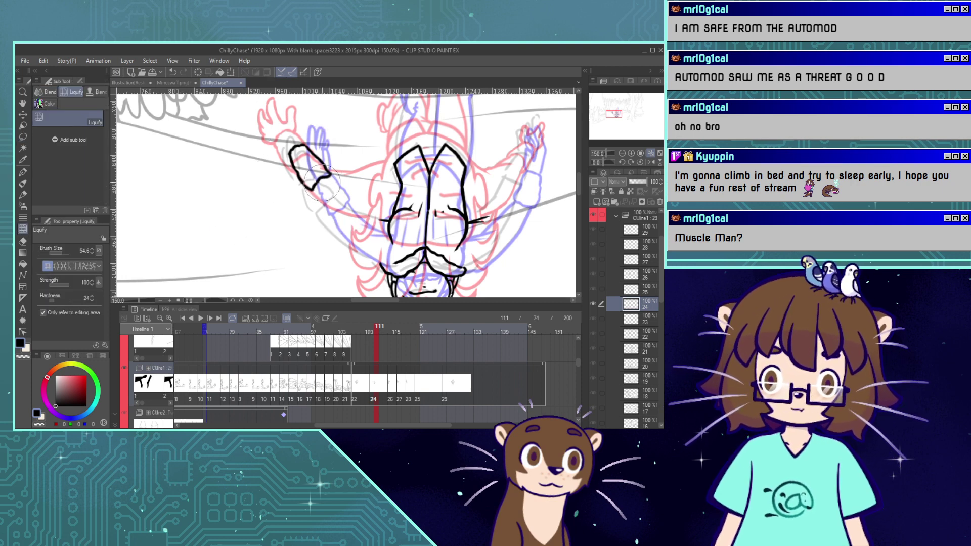
left_click_drag(330, 180, 315, 183)
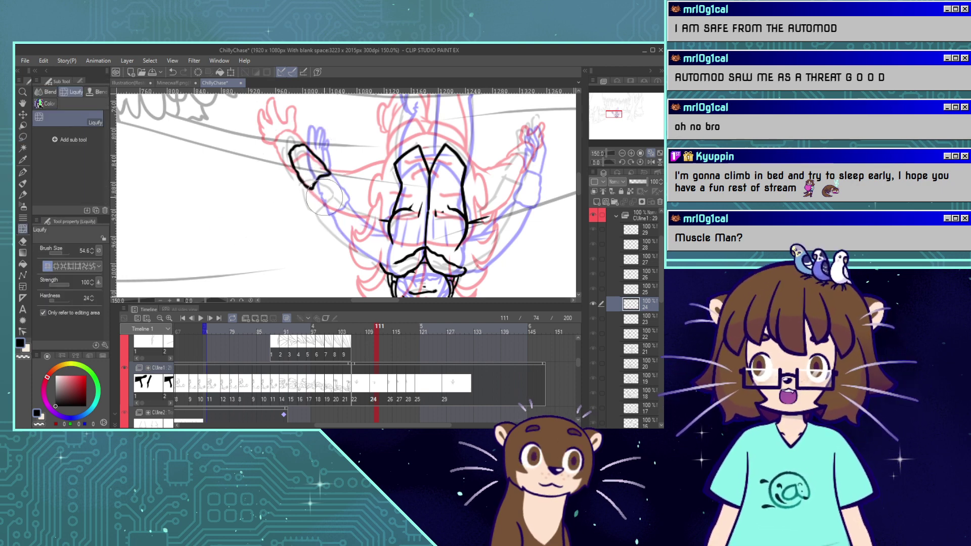
Ink the outer sleeve line of the left arm, curving from the cuff to the collar flap.
key("p")
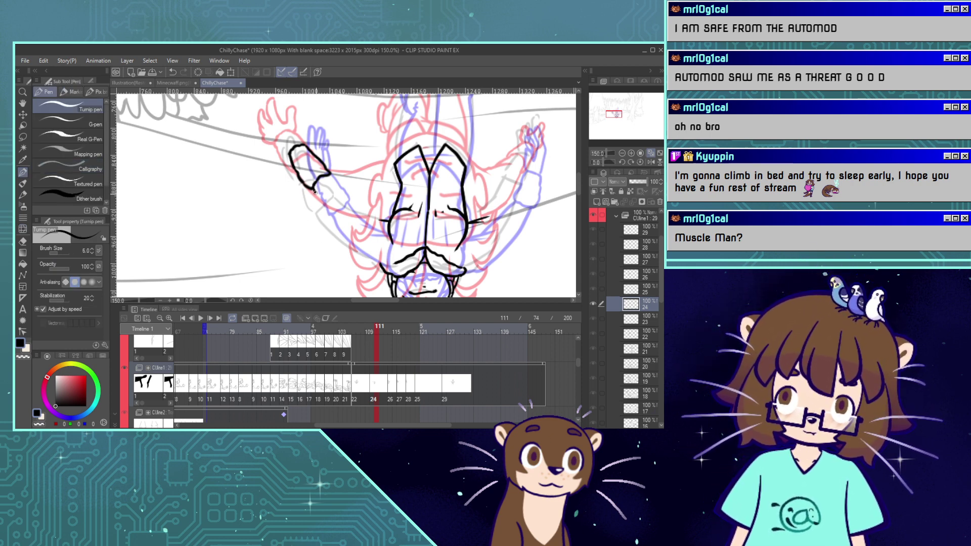
mouse_move(314, 191)
left_mouse_down()
mouse_move(334, 223)
mouse_move(394, 262)
left_mouse_up()
key("ctrl+z")
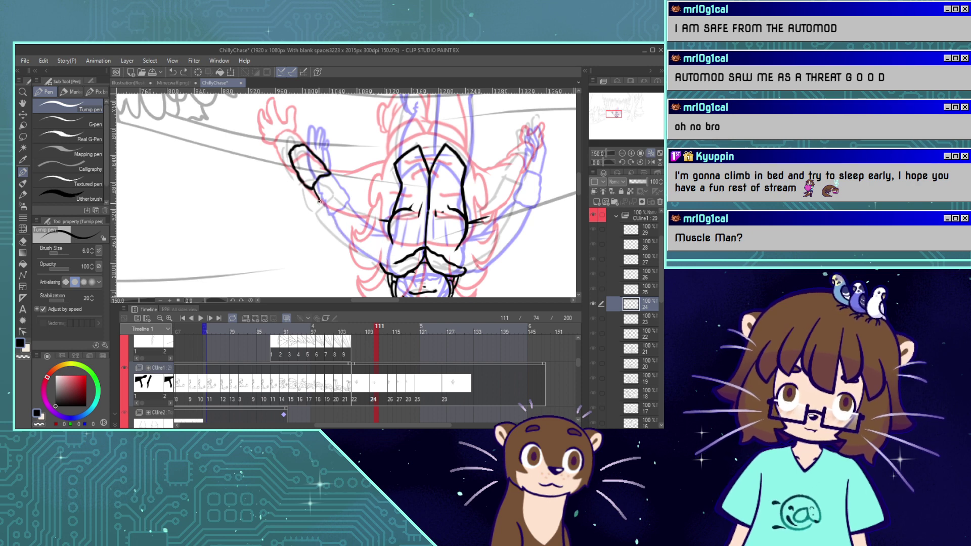
left_click_drag(323, 207, 356, 248)
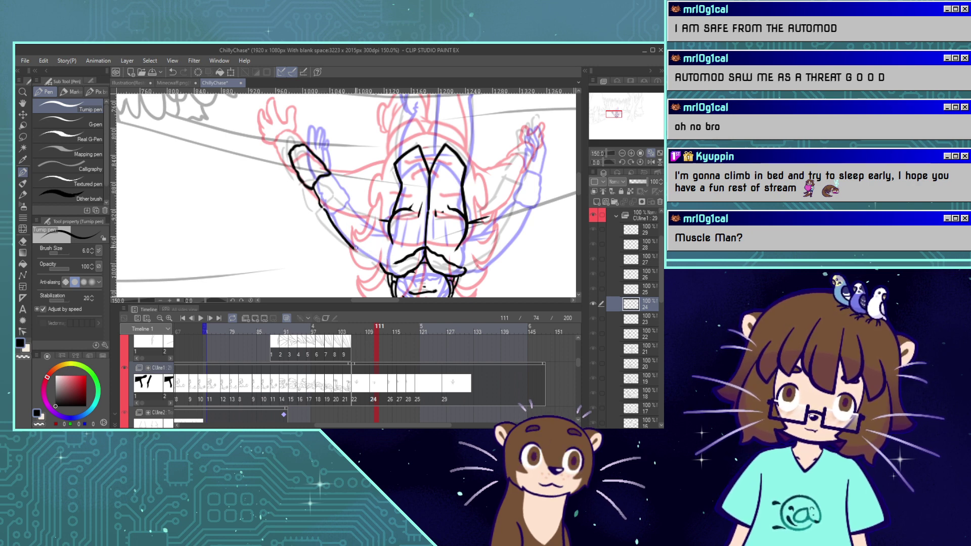
key("ctrl+z")
mouse_move(324, 206)
left_mouse_down()
mouse_move(363, 246)
mouse_move(397, 261)
left_mouse_up()
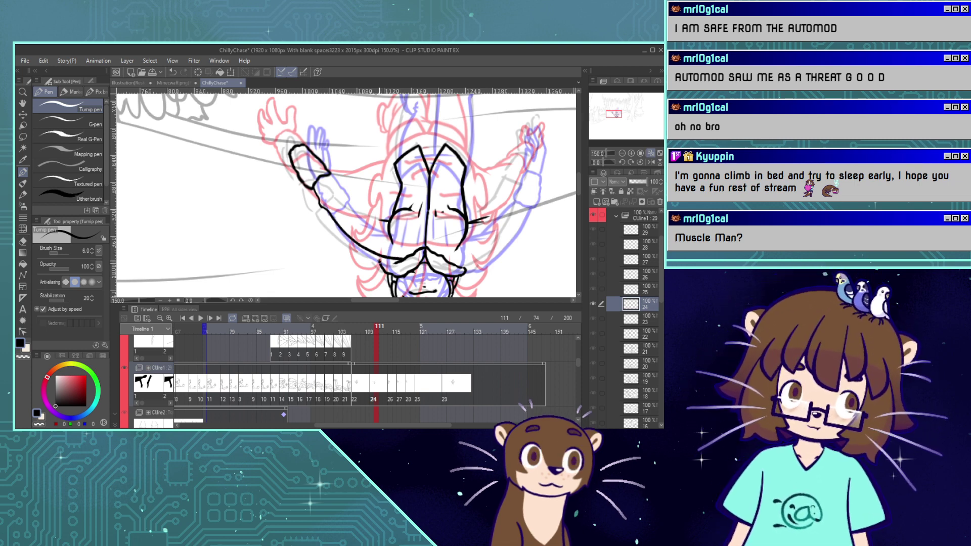
key("ctrl+z")
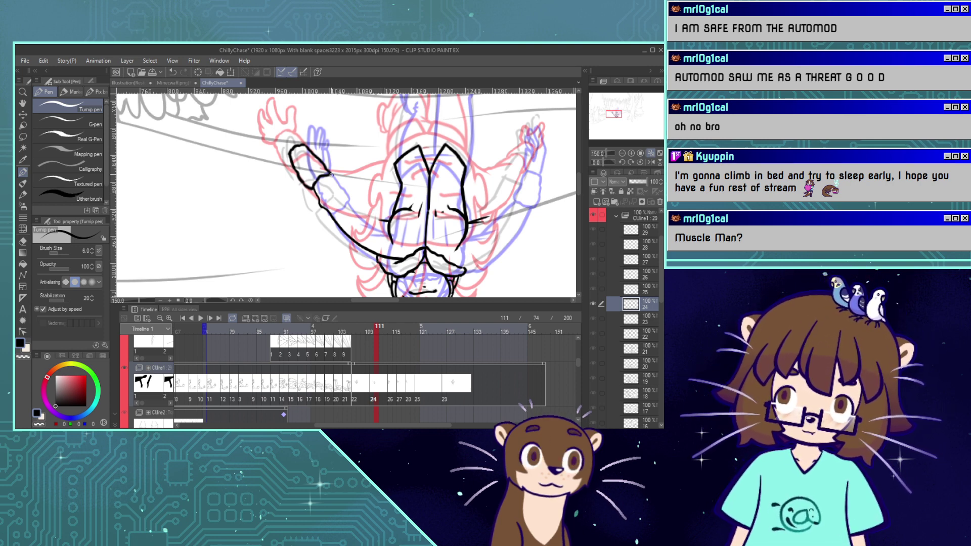
Ink the inner sleeve line of the left arm from the cuff to the jacket's edge.
mouse_move(331, 177)
left_mouse_down()
mouse_move(354, 205)
mouse_move(386, 219)
left_mouse_up()
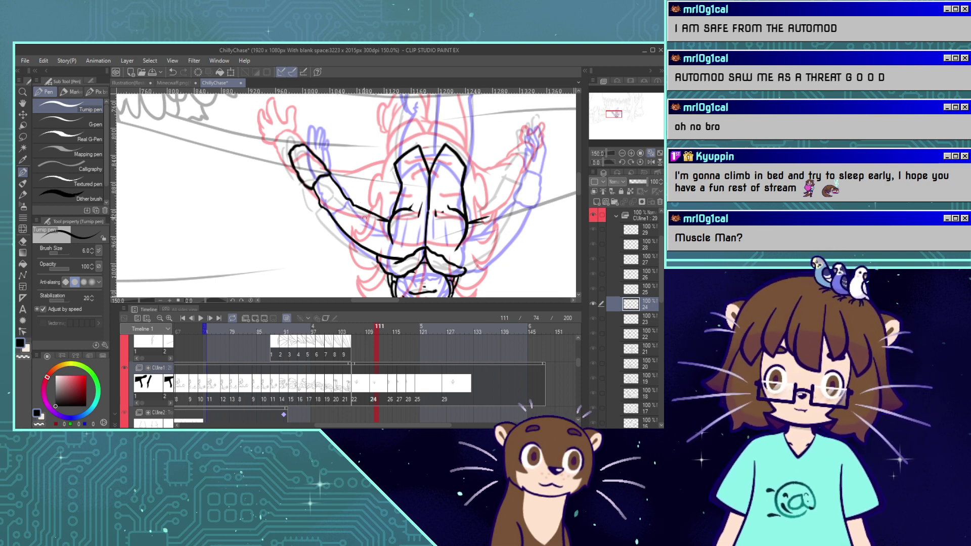
key("ctrl+z")
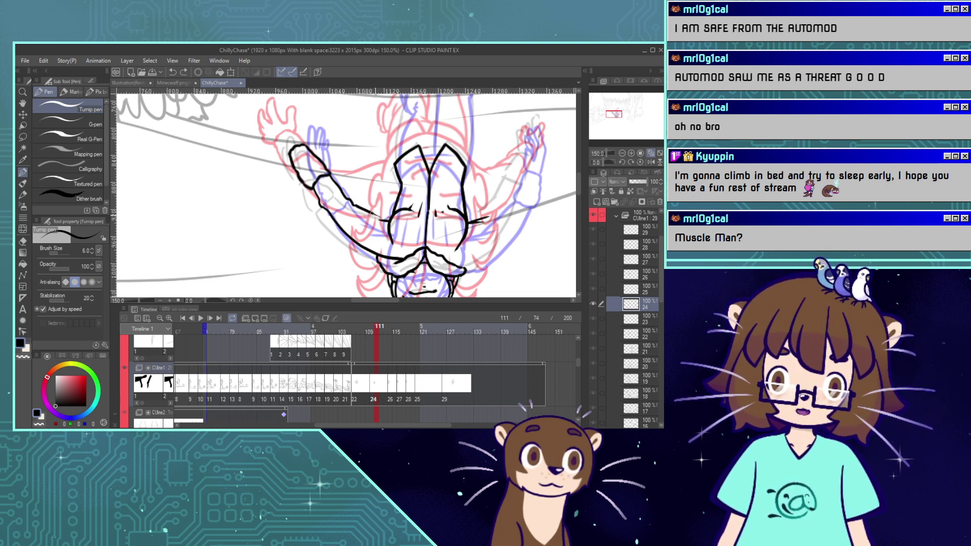
left_click_drag(372, 213, 388, 222)
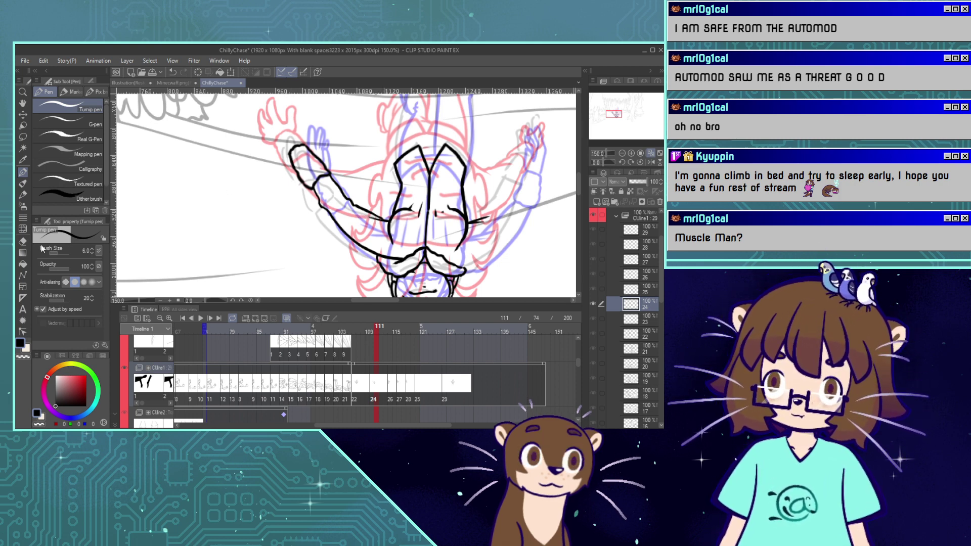
Liquify the left forearm inward with a brush size of 210.6, then reduce the brush to 27.8 to refine the cuff.
left_click(23, 229)
left_click(63, 250)
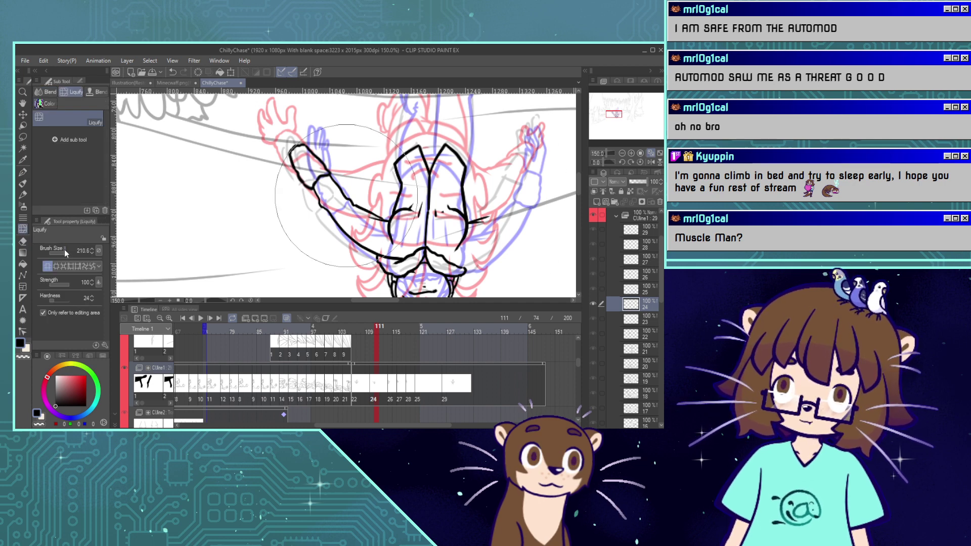
left_click_drag(287, 144, 308, 164)
left_click_drag(65, 252, 59, 251)
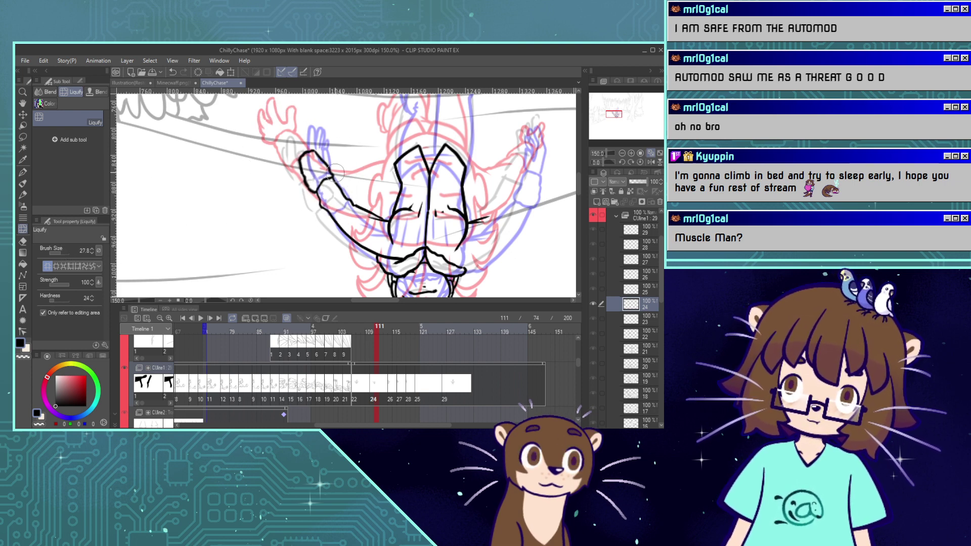
Ink the raised fingers of the left hand above the cuff, redoing uneven strokes.
left_click(22, 172)
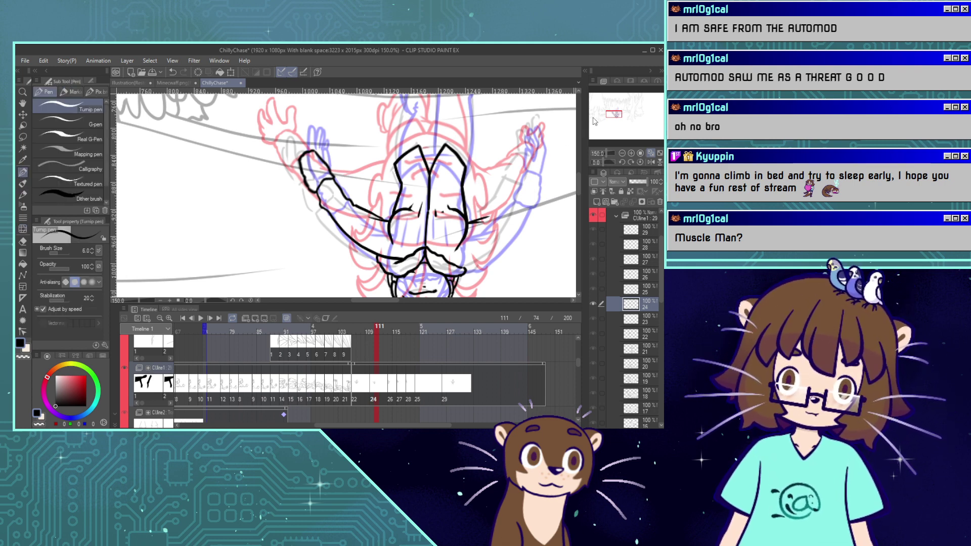
mouse_move(417, 153)
left_mouse_down()
mouse_move(420, 173)
mouse_move(444, 192)
left_mouse_up()
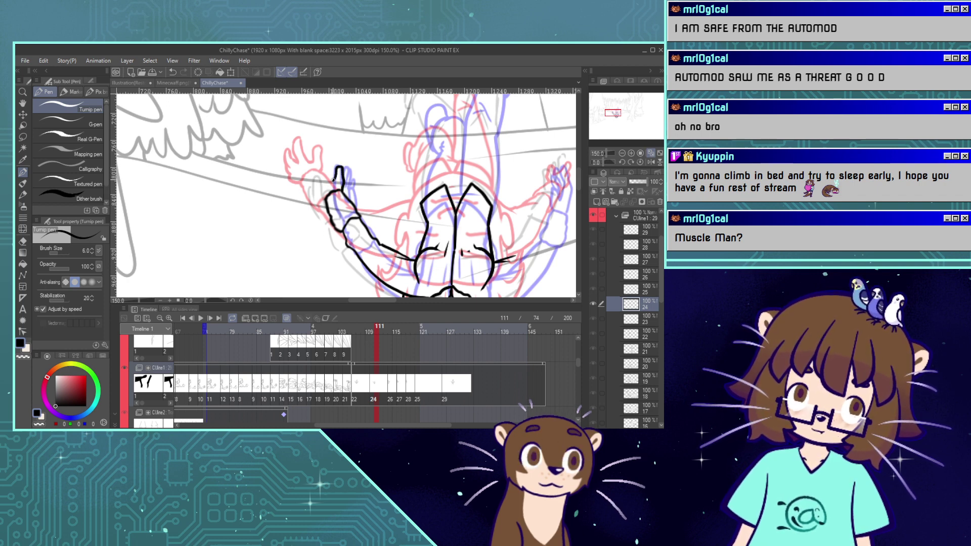
left_click_drag(325, 168, 327, 157)
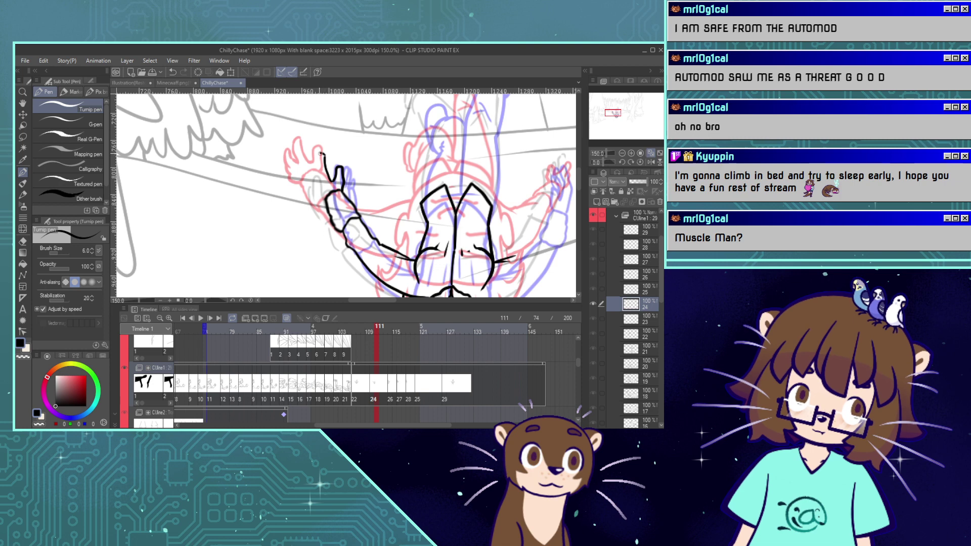
key("ctrl+z")
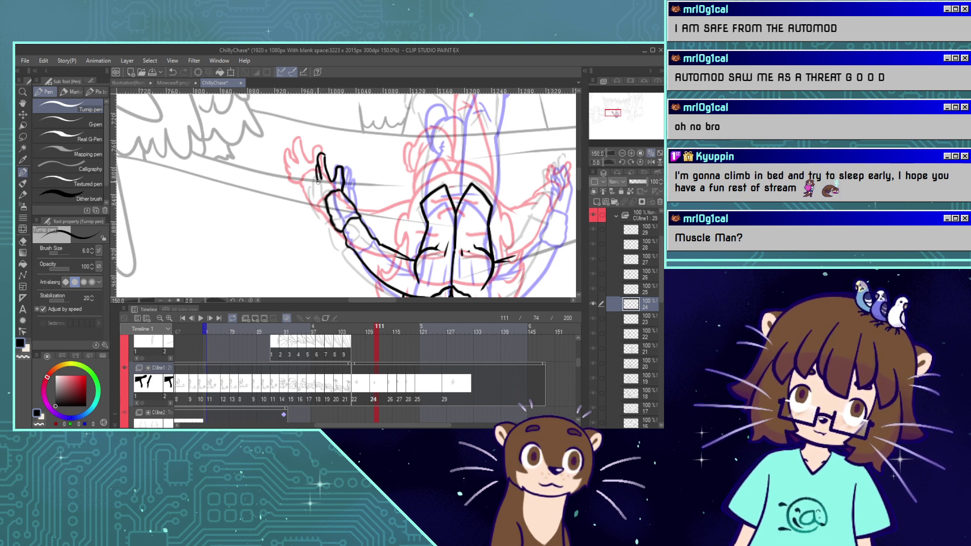
left_click_drag(318, 180, 315, 192)
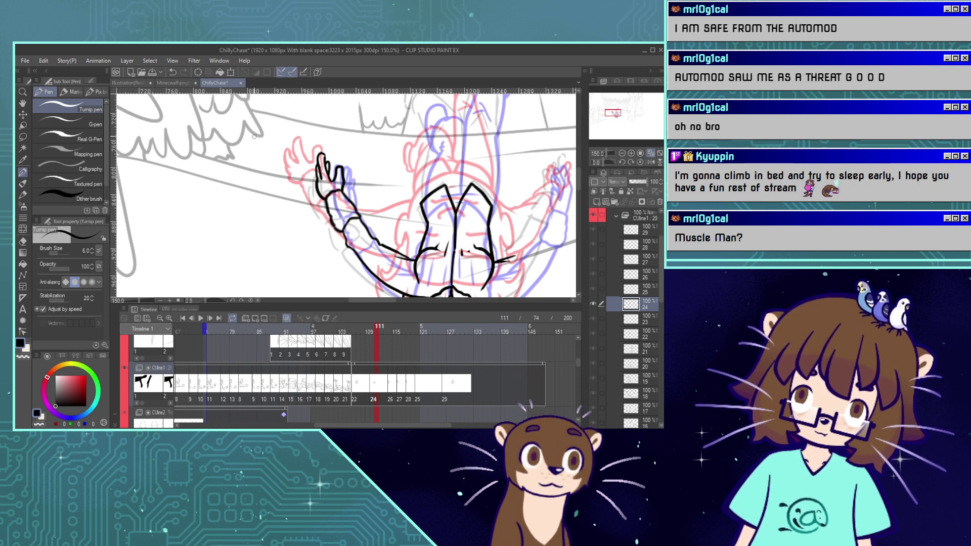
key("ctrl+z")
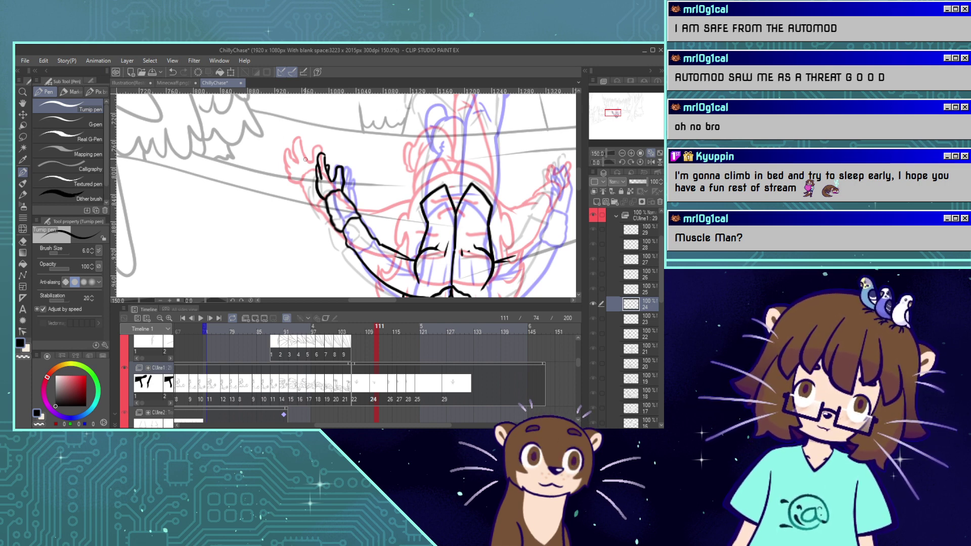
Refine the shape of the left hand's inked fingers with Liquify.
left_click(22, 230)
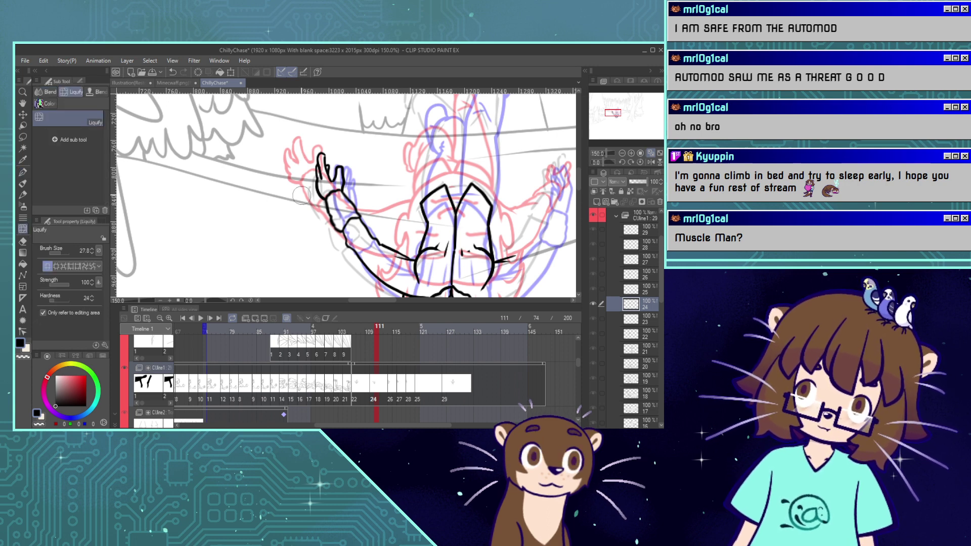
mouse_move(321, 161)
left_mouse_down()
mouse_move(329, 164)
mouse_move(320, 144)
left_mouse_up()
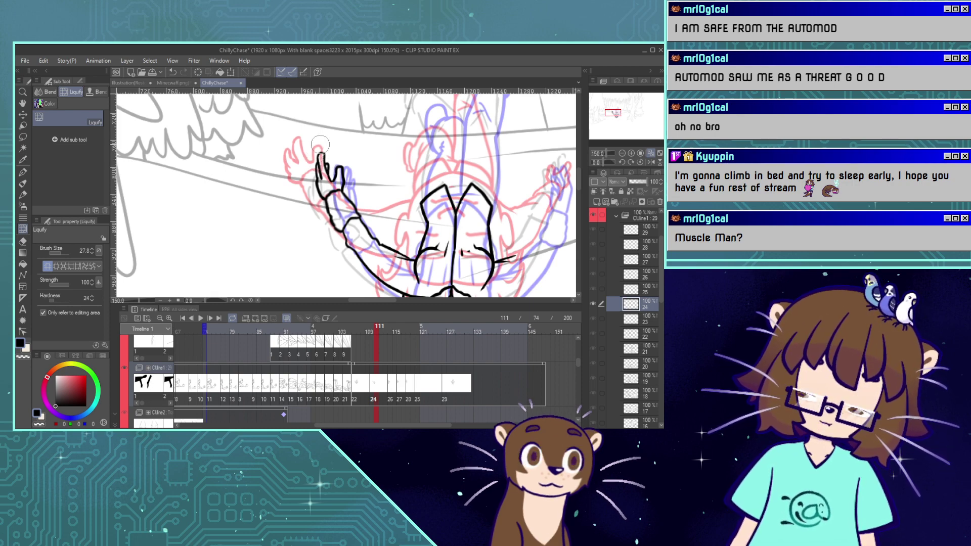
left_click(25, 171)
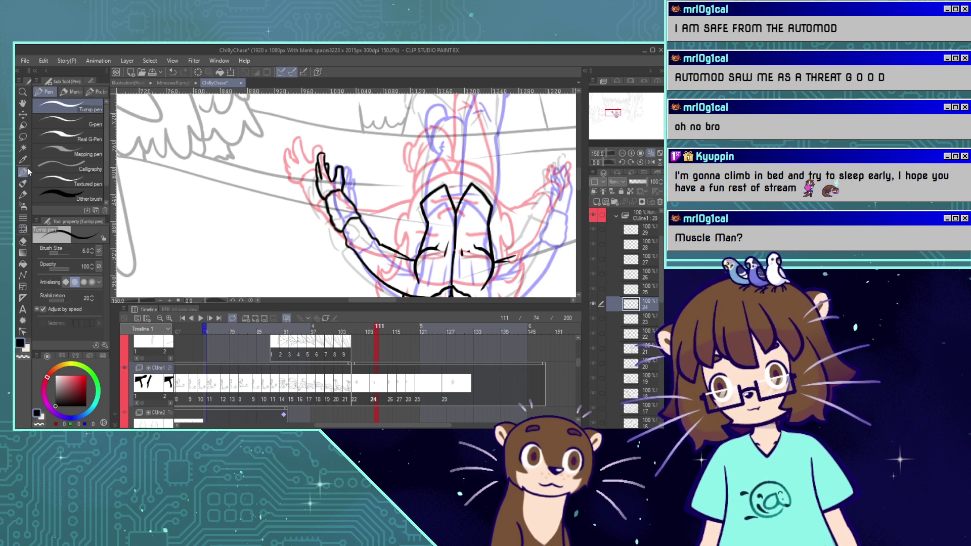
left_click(22, 228)
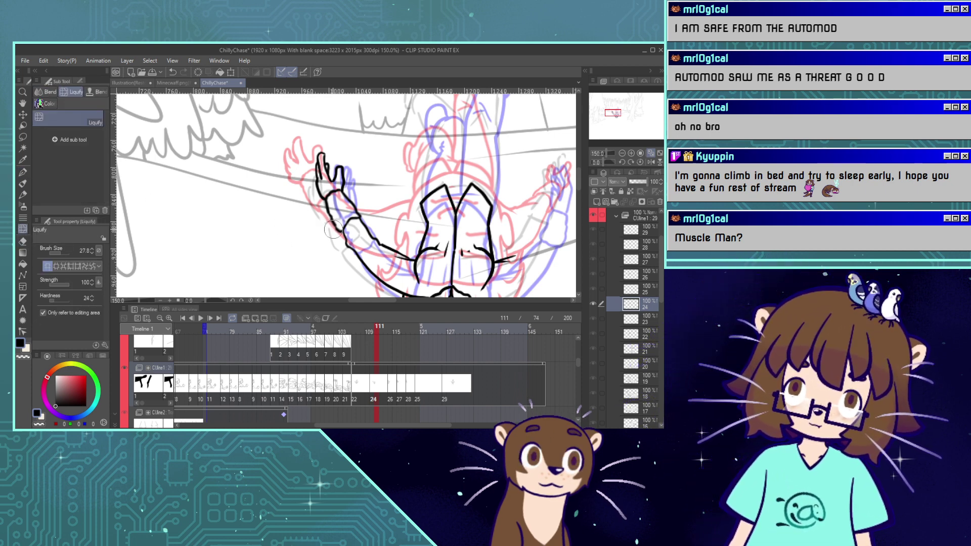
left_click(24, 183)
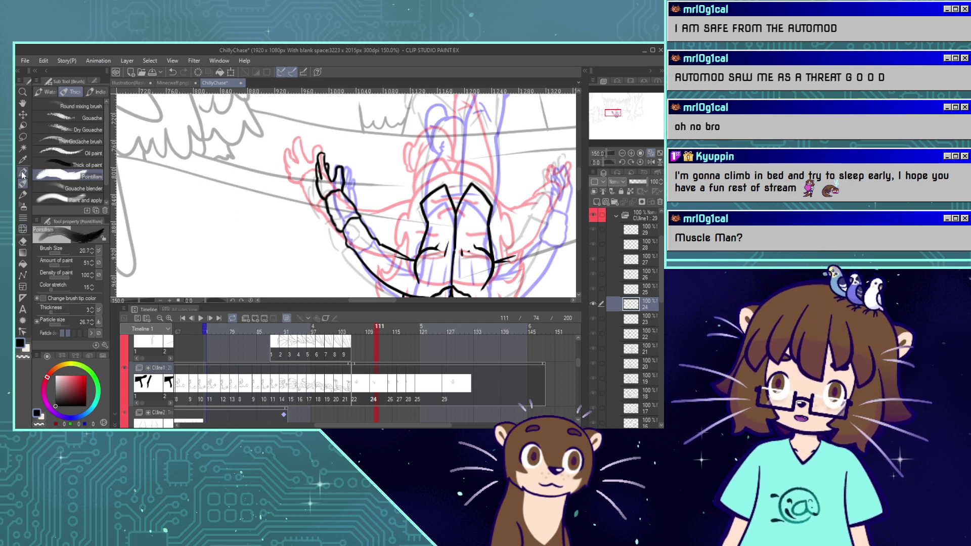
Ink the cuff of the right sleeve below the sketched hand with the Turnip pen.
left_click(22, 172)
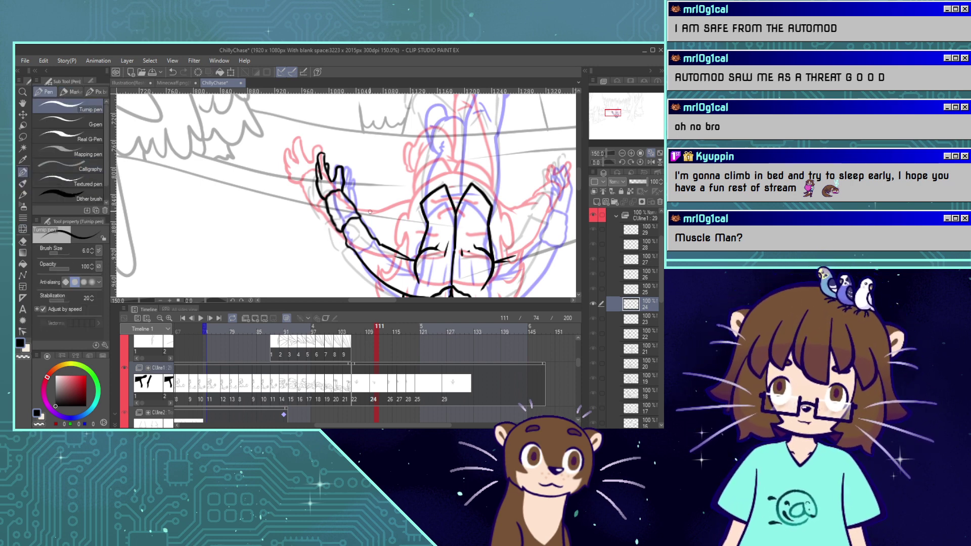
left_click_drag(614, 113, 617, 115)
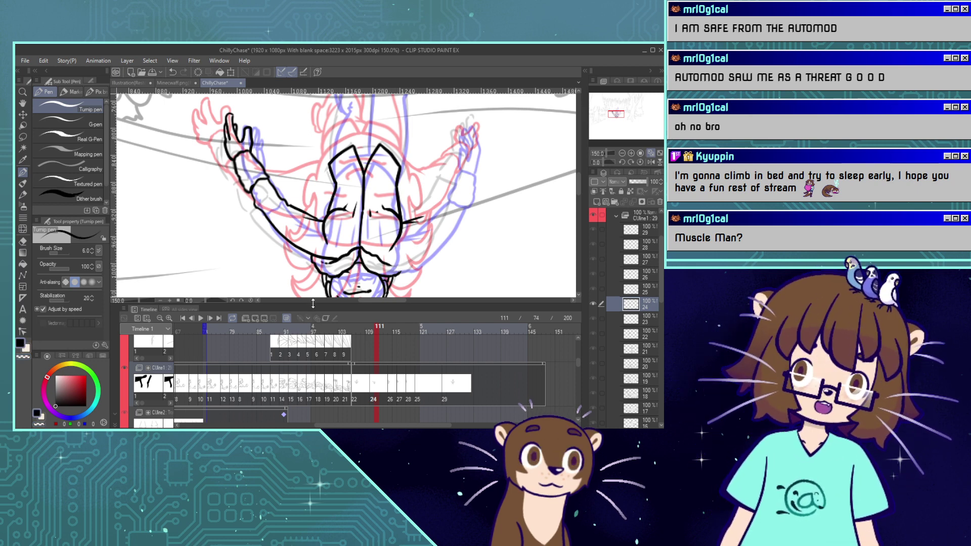
key("ctrl+z")
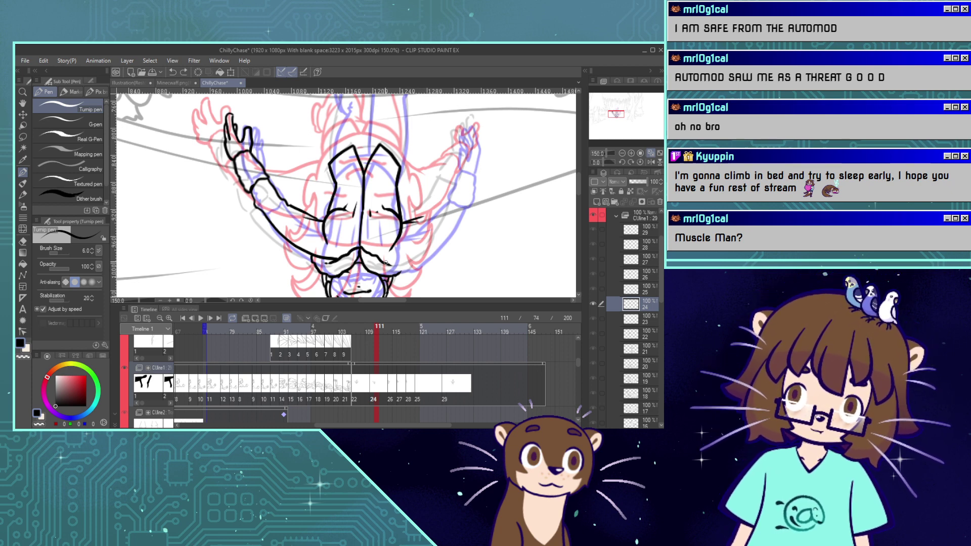
mouse_move(386, 262)
left_mouse_down()
mouse_move(405, 263)
mouse_move(439, 231)
left_mouse_up()
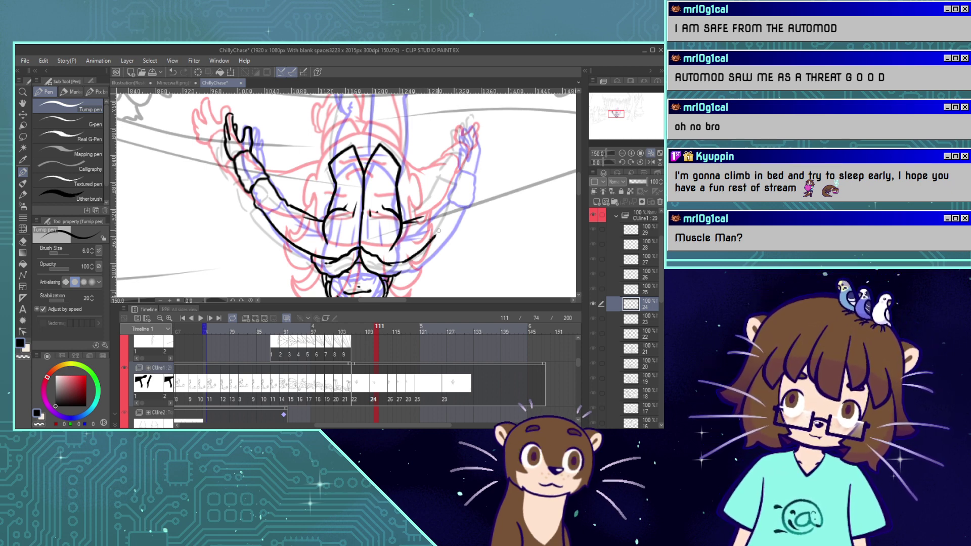
key("ctrl+z")
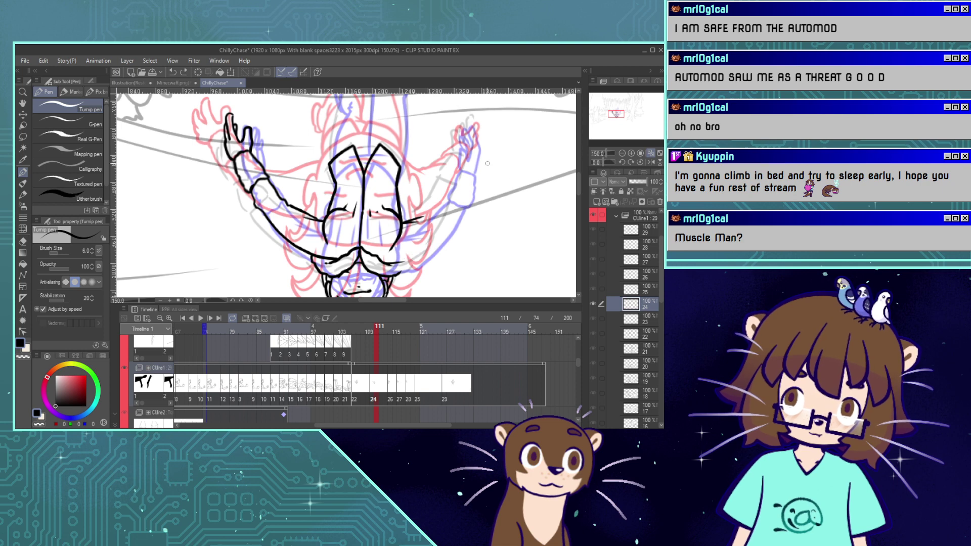
mouse_move(448, 172)
left_mouse_down()
mouse_move(462, 185)
mouse_move(469, 165)
mouse_move(463, 154)
mouse_move(448, 171)
mouse_move(453, 162)
left_mouse_up()
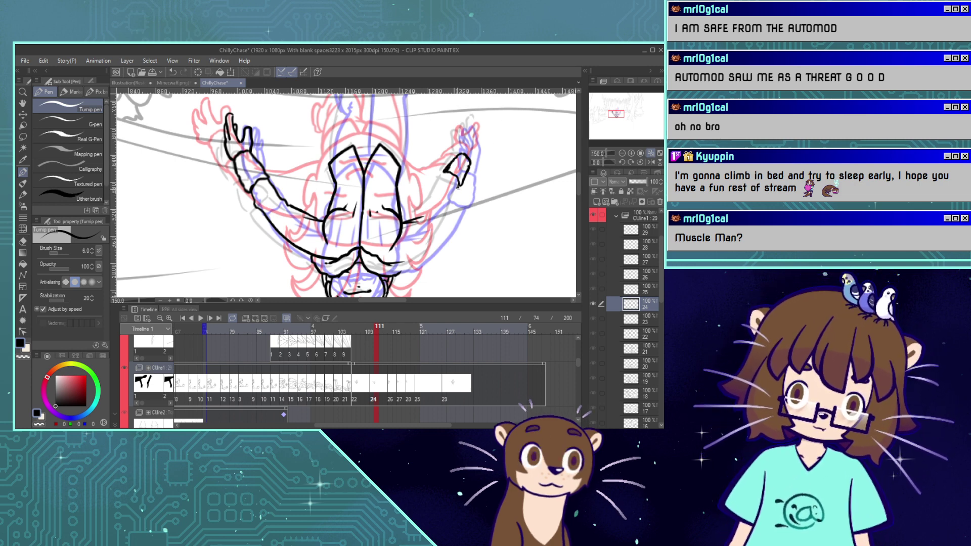
Ink the outer line of the right arm from the cuff down to the shoulder, redoing uneven strokes.
left_click_drag(459, 185, 431, 239)
key("ctrl+z")
key("ctrl+z")
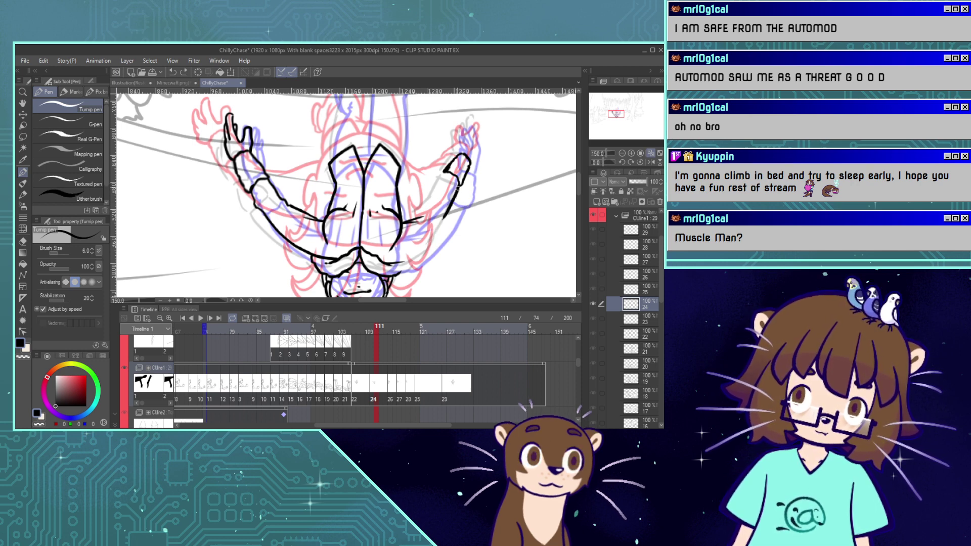
mouse_move(460, 183)
left_mouse_down()
mouse_move(437, 226)
mouse_move(404, 258)
left_mouse_up()
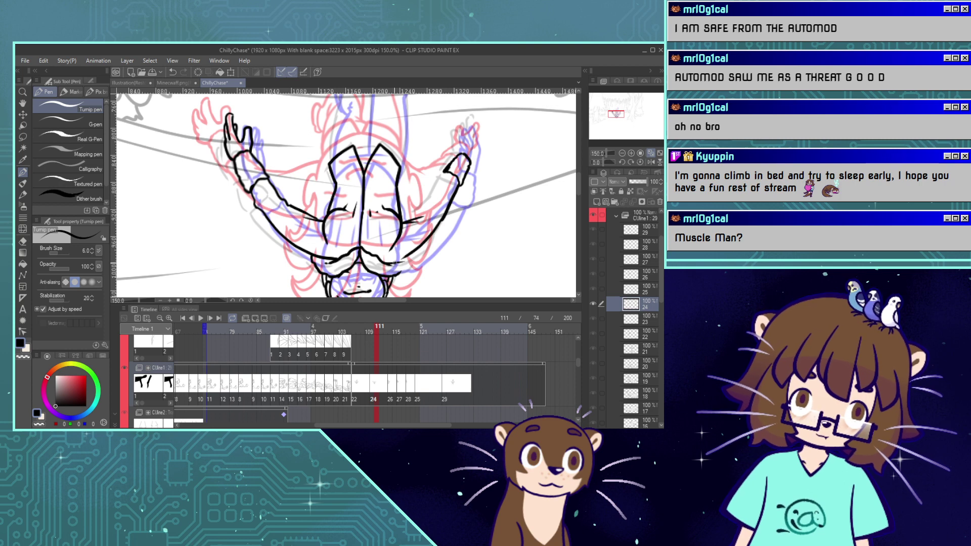
key("ctrl+z")
mouse_move(460, 183)
left_mouse_down()
mouse_move(400, 261)
mouse_move(446, 216)
left_mouse_up()
key("ctrl+z")
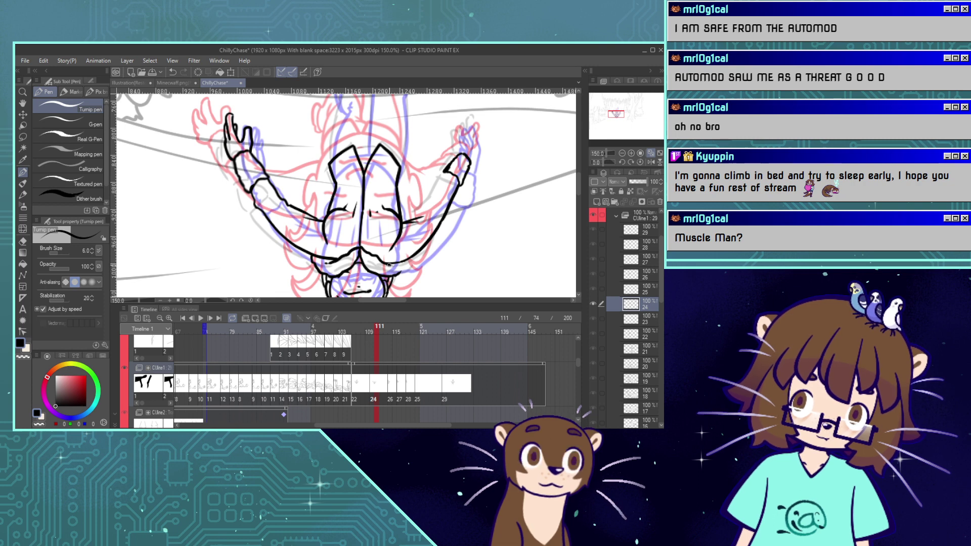
left_click_drag(404, 269, 410, 259)
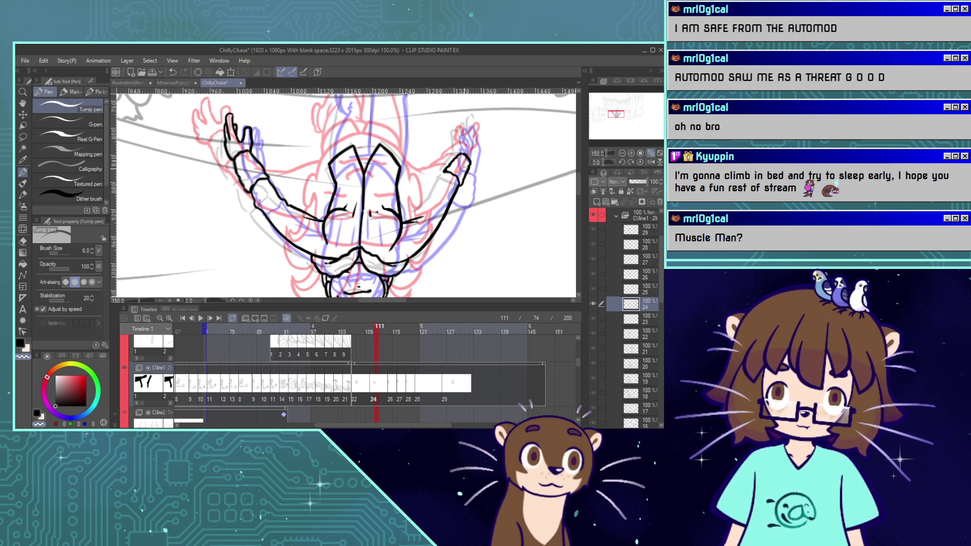
Ink the inner sleeve line of the right arm down to the jacket, and refine the forearm near the cuff with Liquify.
key("c")
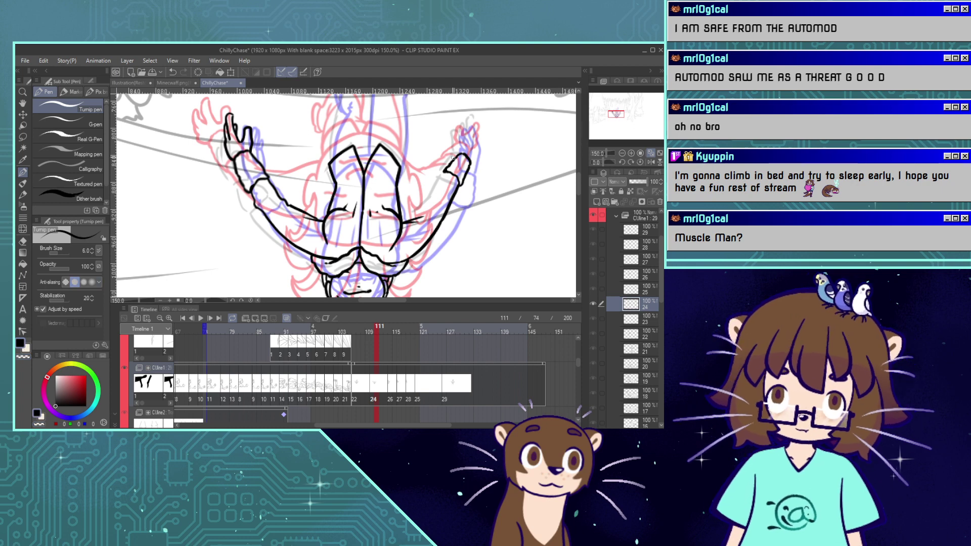
left_click_drag(444, 173, 433, 192)
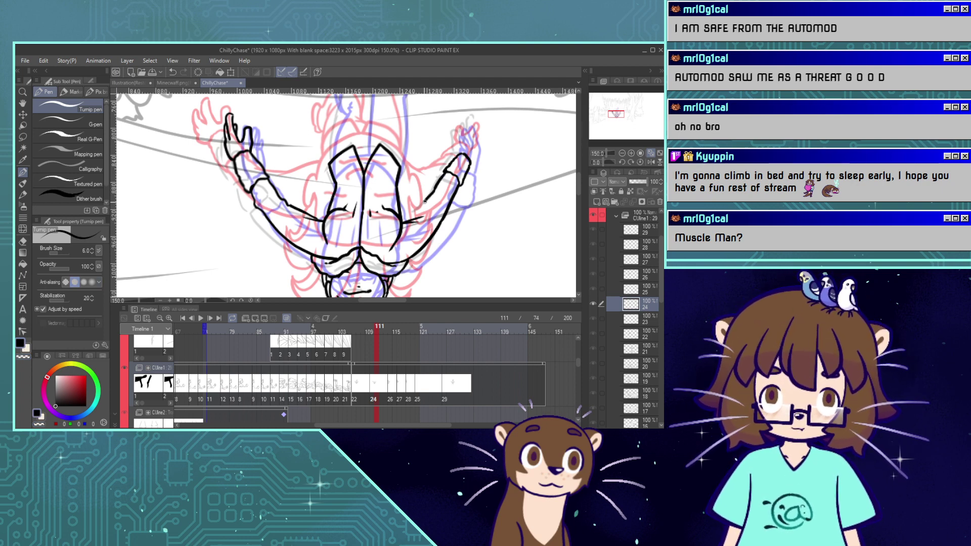
key("ctrl+z")
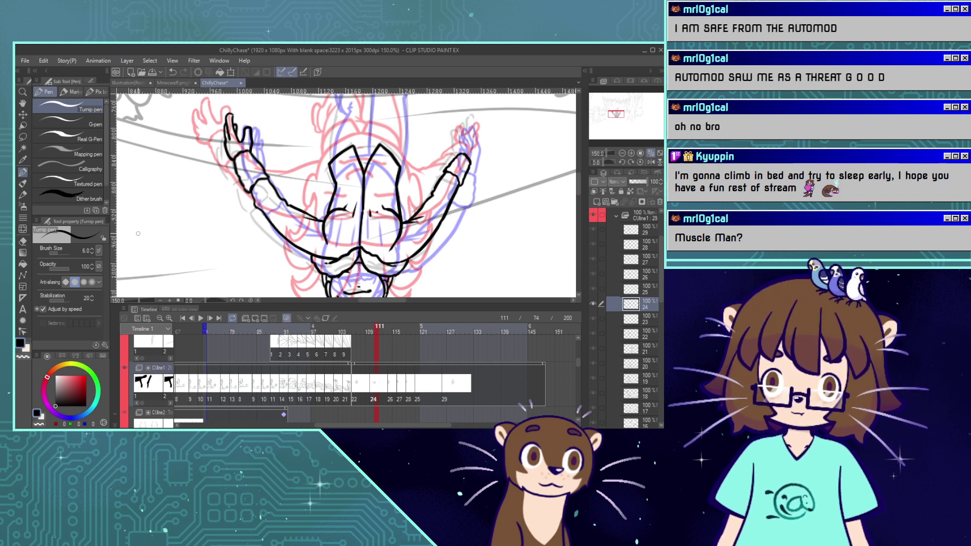
left_click(23, 229)
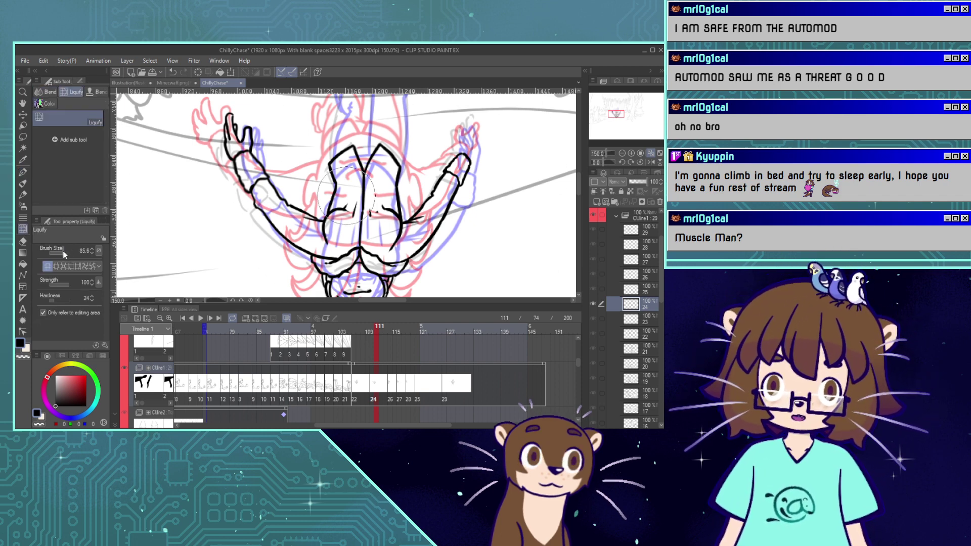
left_click_drag(442, 195, 446, 184)
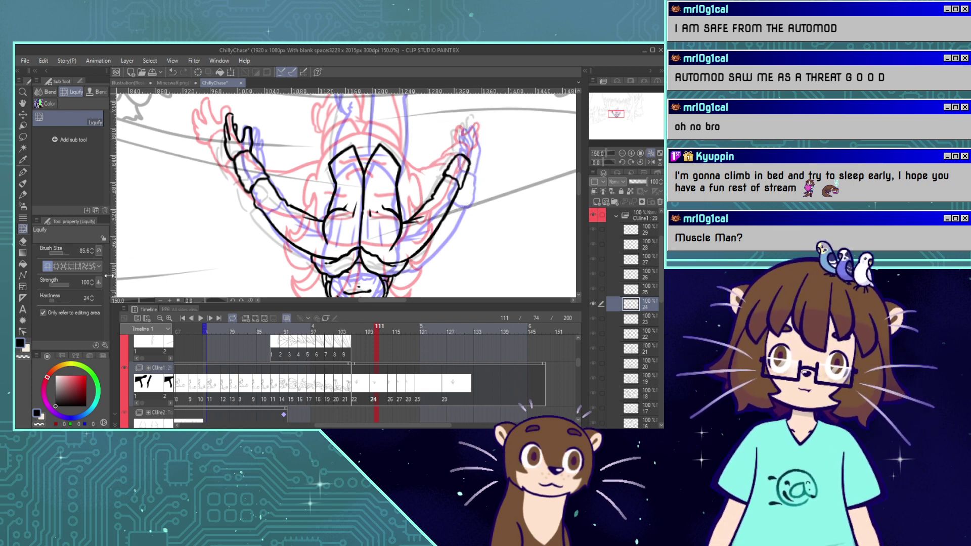
Ink the raised fingers of the right hand above the cuff with the Turnip pen.
left_click(23, 172)
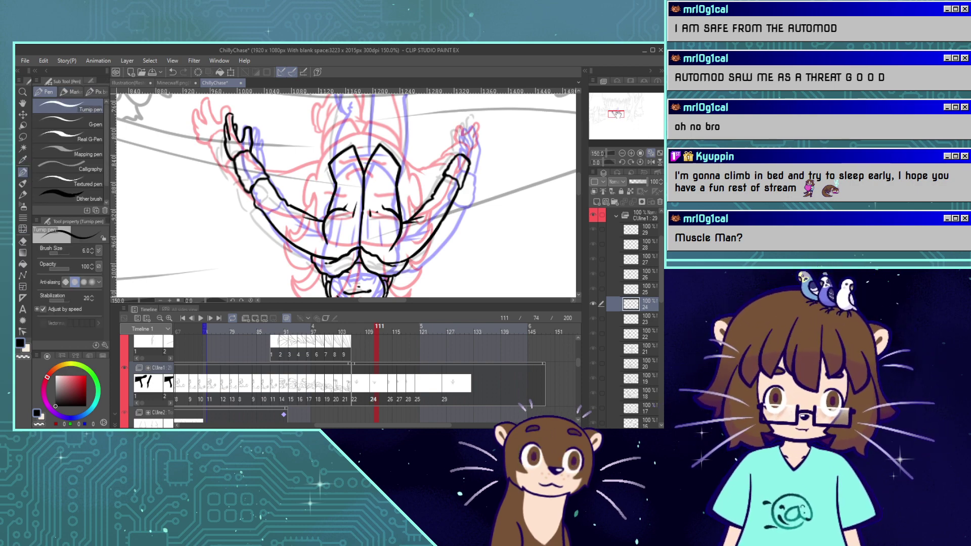
left_click_drag(617, 114, 616, 112)
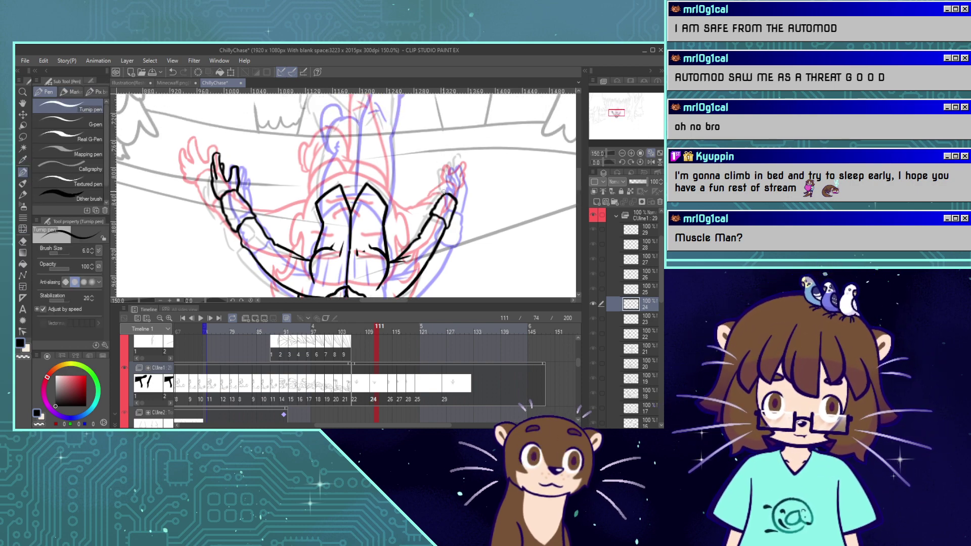
mouse_move(447, 188)
left_mouse_down()
mouse_move(442, 197)
mouse_move(449, 175)
left_mouse_up()
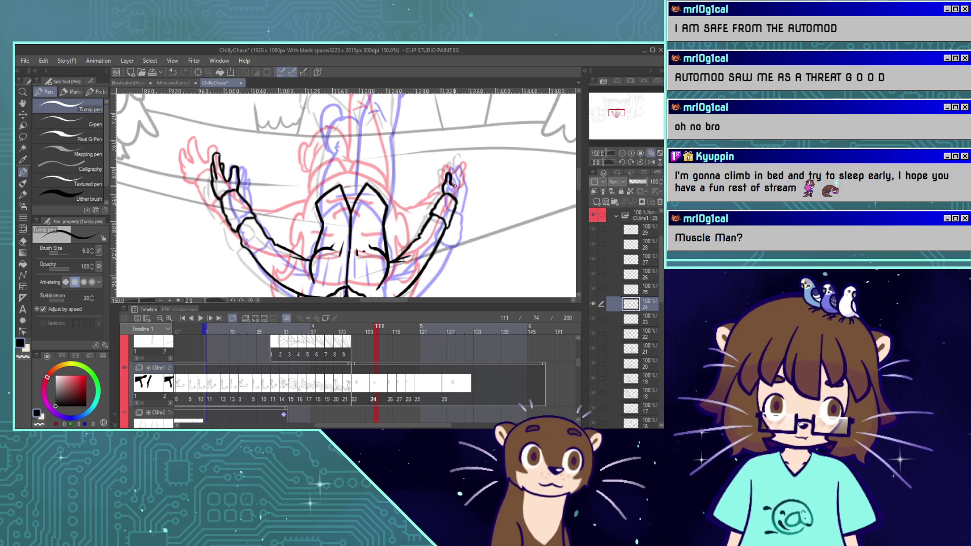
mouse_move(457, 171)
left_mouse_down()
mouse_move(461, 163)
mouse_move(456, 202)
left_mouse_up()
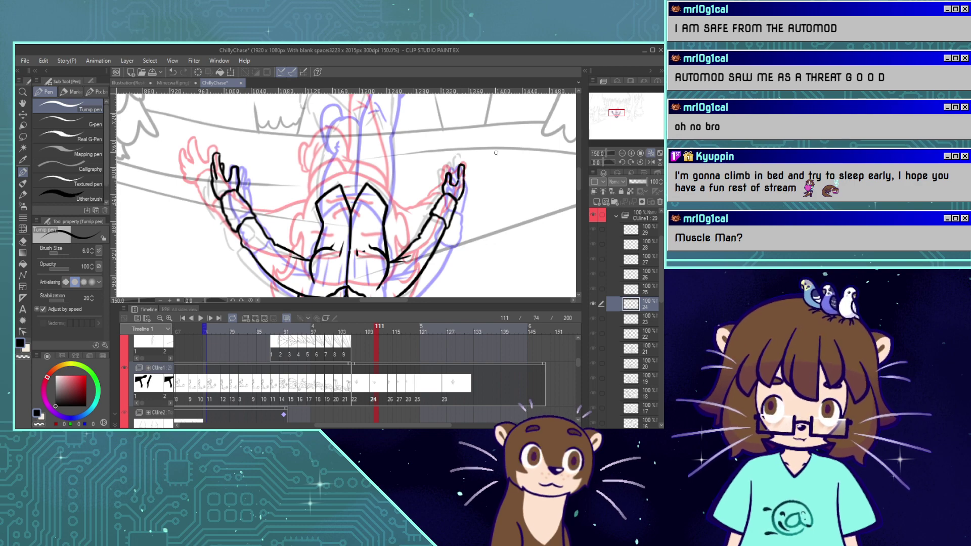
Ink the outline of the straight raised leg above the jacket, redoing its first side line, and add a short crease near the tip.
mouse_move(379, 331)
left_mouse_down()
mouse_move(369, 331)
mouse_move(395, 339)
mouse_move(368, 336)
mouse_move(372, 306)
left_mouse_up()
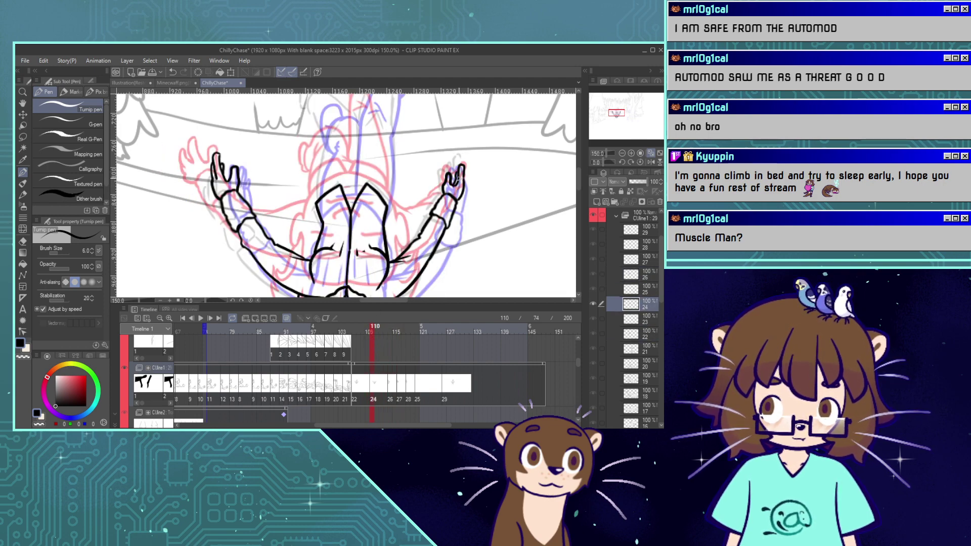
left_click(651, 155)
left_click(632, 153)
left_click(631, 153)
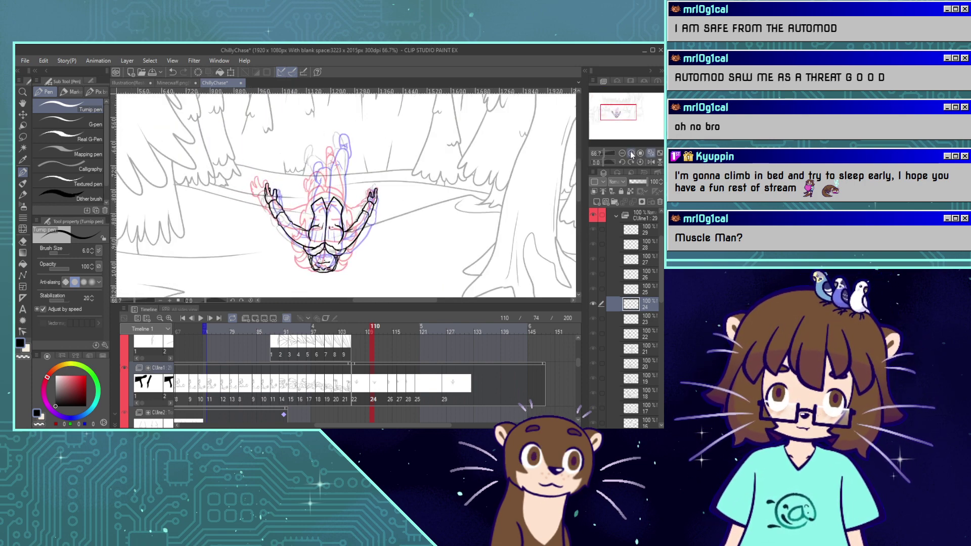
left_click(631, 153)
left_click(632, 154)
left_click(620, 111)
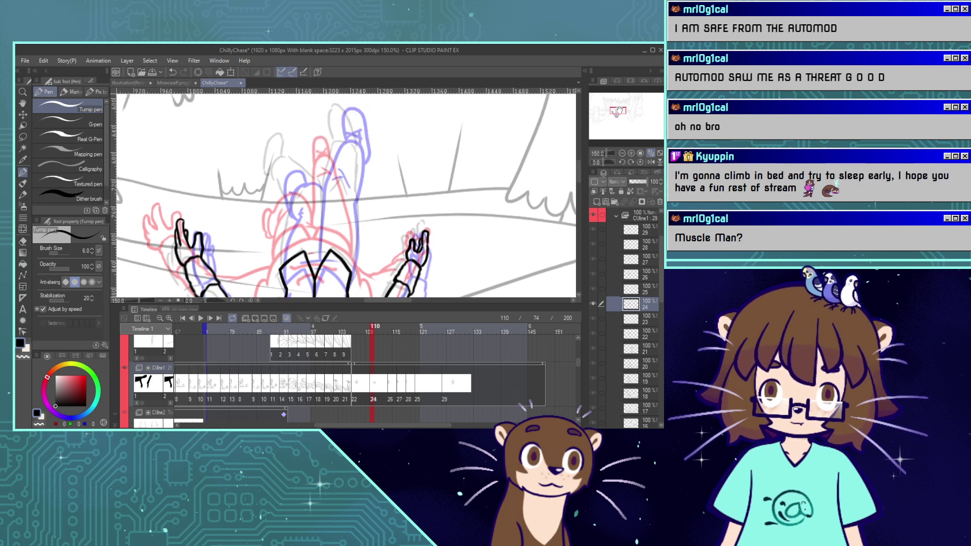
left_click_drag(620, 111, 617, 112)
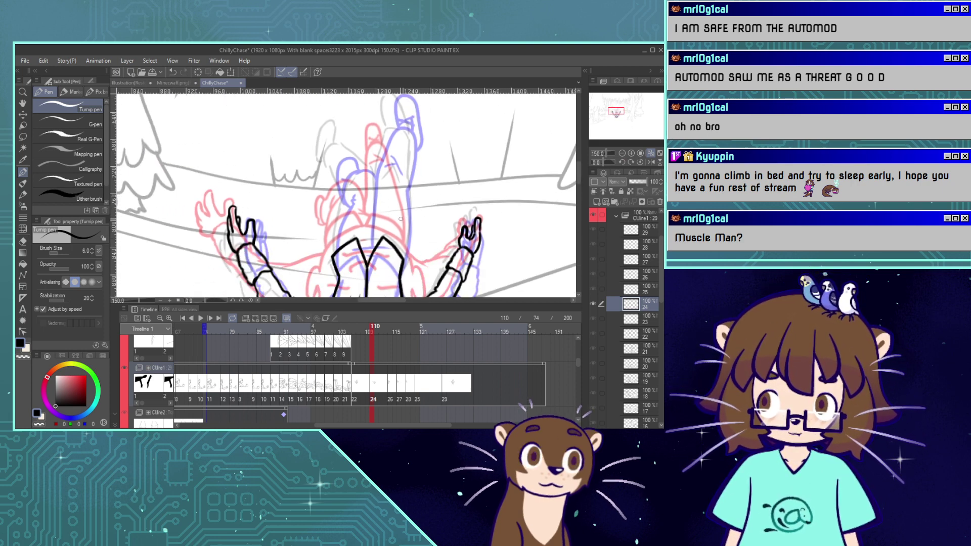
mouse_move(380, 239)
left_mouse_down()
mouse_move(359, 235)
mouse_move(382, 236)
mouse_move(371, 222)
mouse_move(384, 136)
left_mouse_up()
key("ctrl+z")
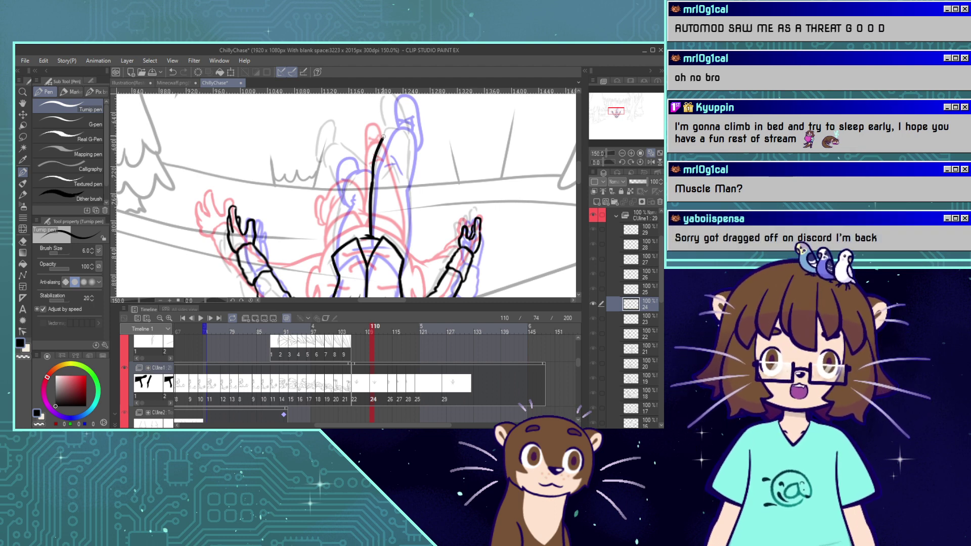
key("ctrl+z")
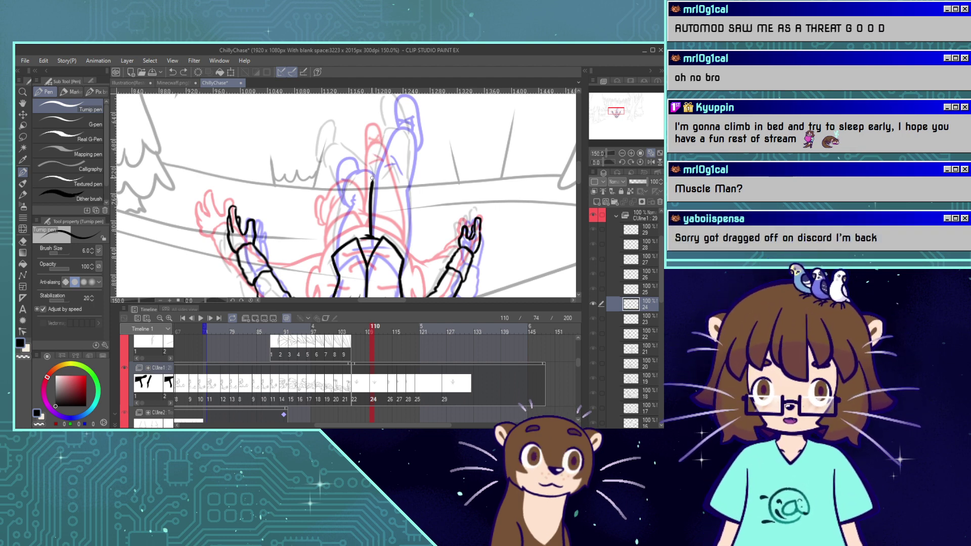
mouse_move(372, 180)
left_mouse_down()
mouse_move(383, 137)
mouse_move(397, 137)
mouse_move(398, 173)
left_mouse_up()
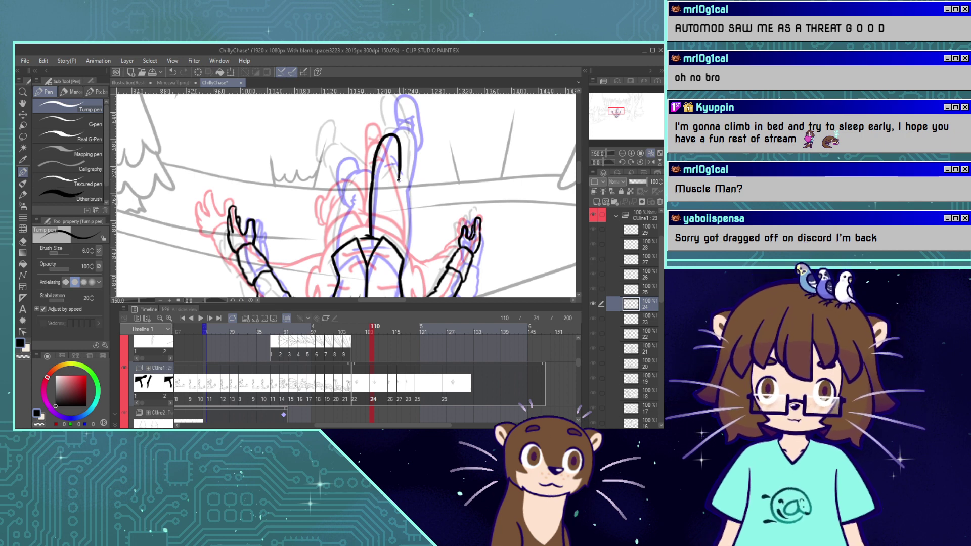
left_click_drag(398, 167, 407, 239)
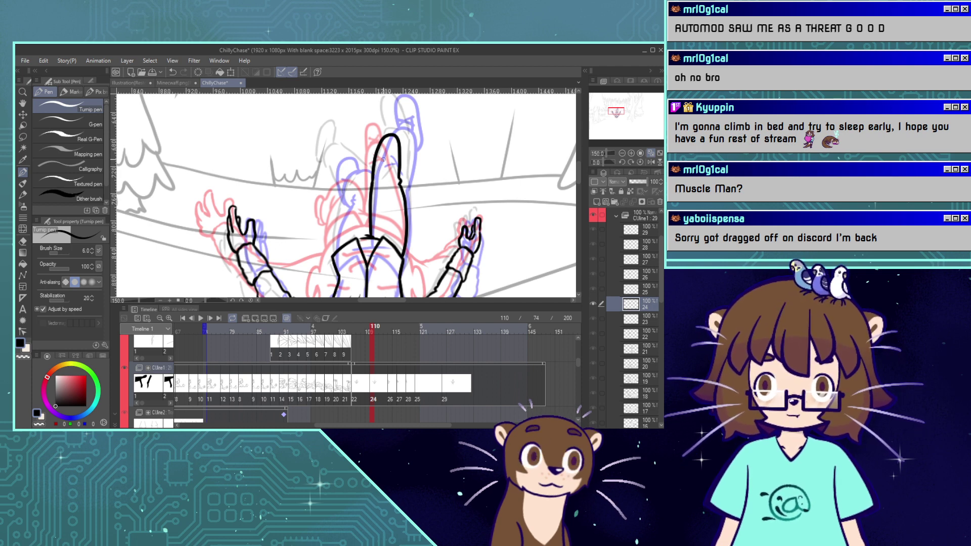
mouse_move(383, 157)
left_mouse_down()
mouse_move(393, 172)
mouse_move(380, 168)
mouse_move(393, 172)
left_mouse_up()
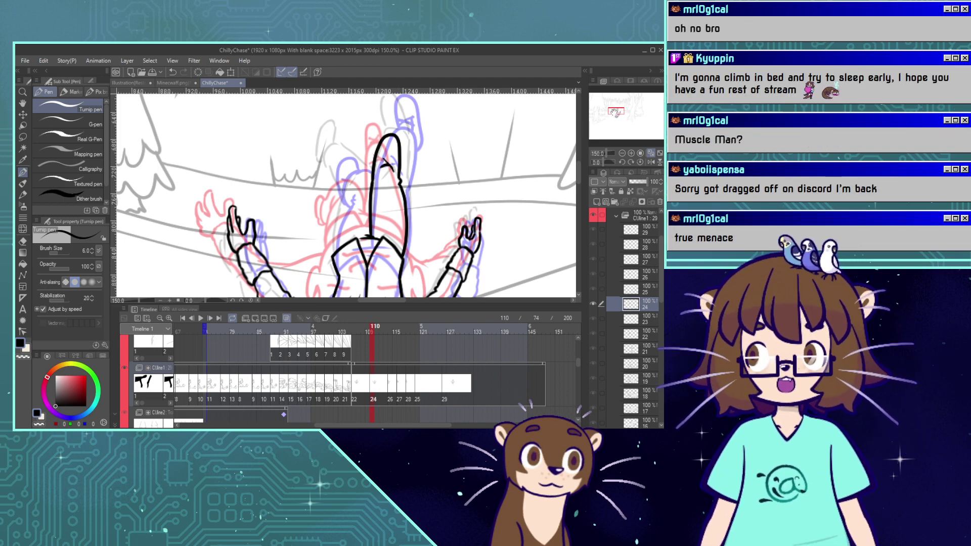
Ink the rounded foot at the tip of the straight raised leg, with crossed detail strokes over it.
left_click_drag(615, 111, 614, 109)
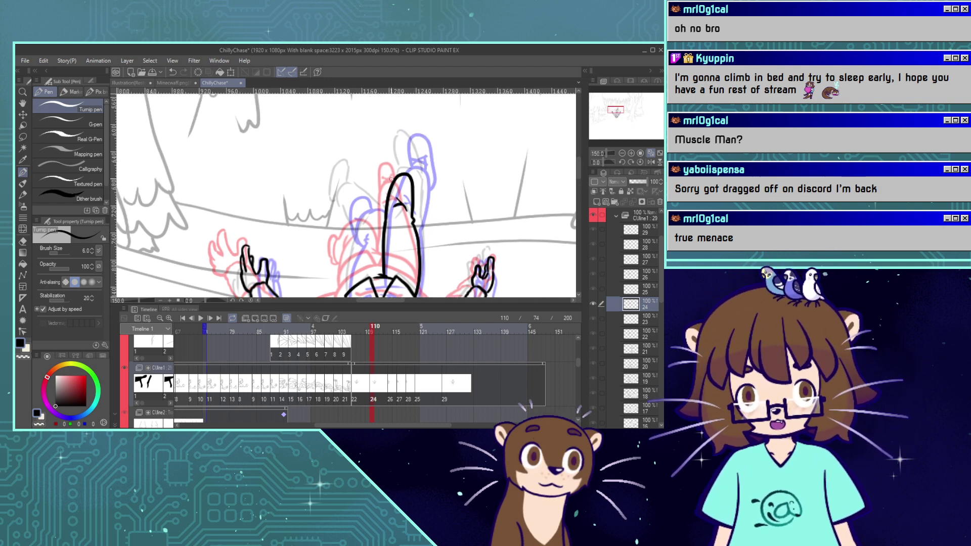
left_click_drag(395, 152, 414, 181)
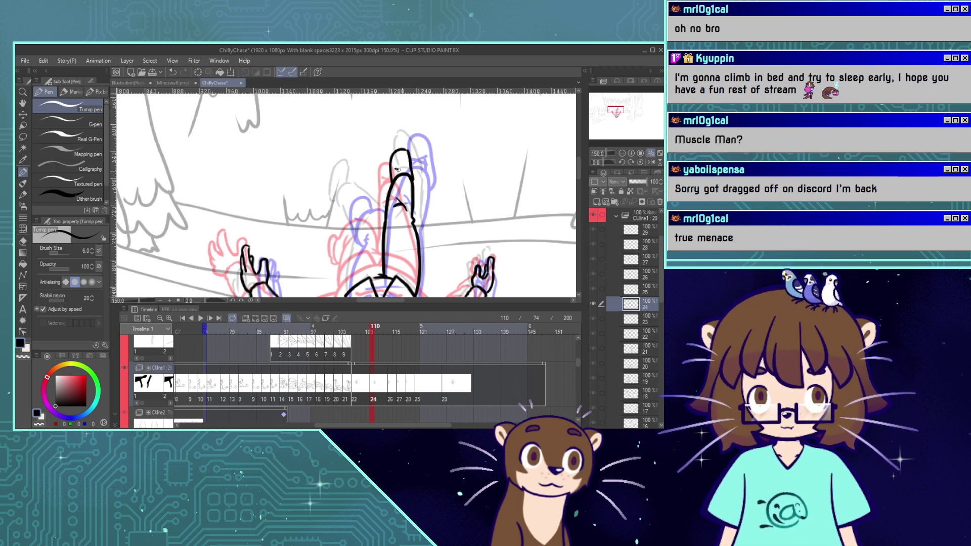
left_click_drag(397, 169, 406, 173)
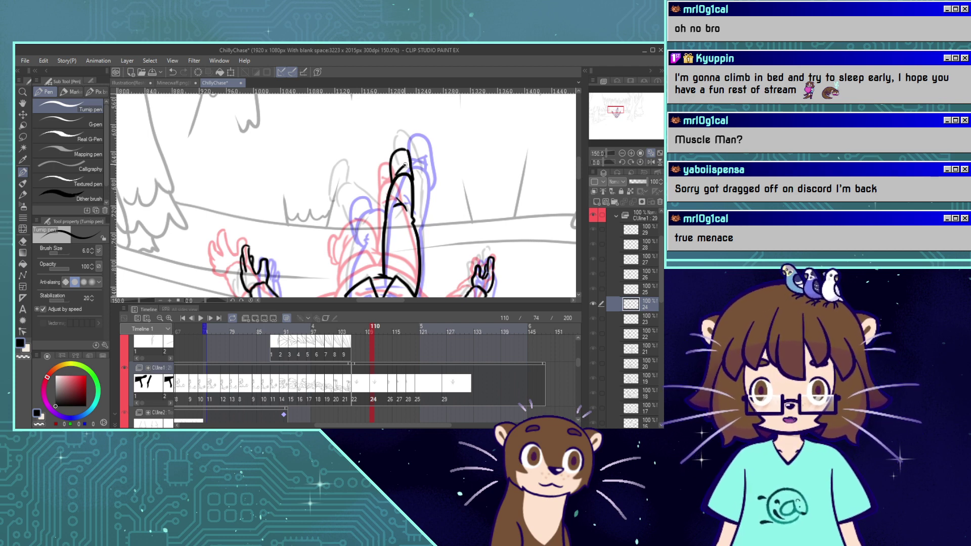
left_click_drag(408, 165, 395, 169)
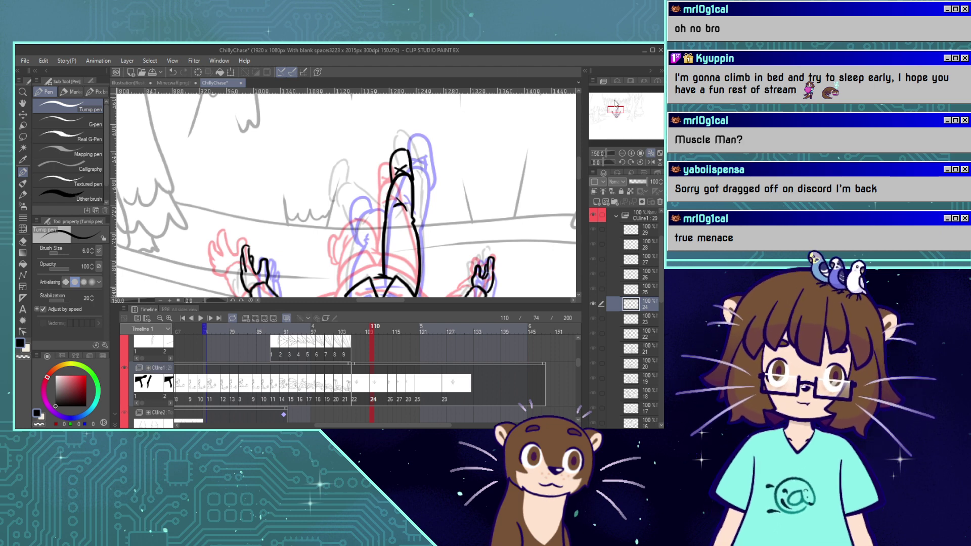
Ink the side line and rounded top curve of the bent leg above the jacket, redoing the curve, and add the small strokes at its ankle.
left_click_drag(616, 111, 616, 113)
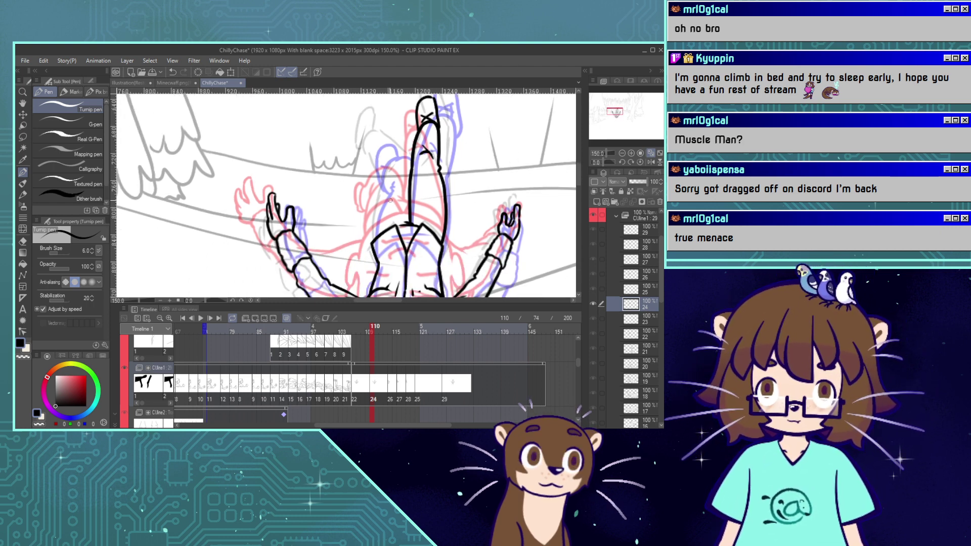
mouse_move(373, 238)
left_mouse_down()
mouse_move(376, 208)
mouse_move(406, 172)
mouse_move(391, 164)
mouse_move(370, 186)
mouse_move(375, 200)
left_mouse_up()
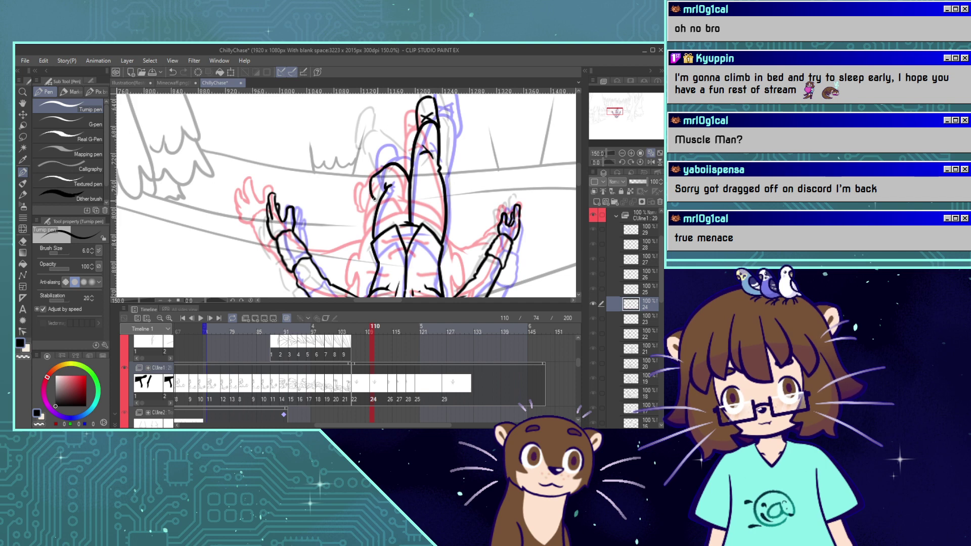
key("ctrl+z")
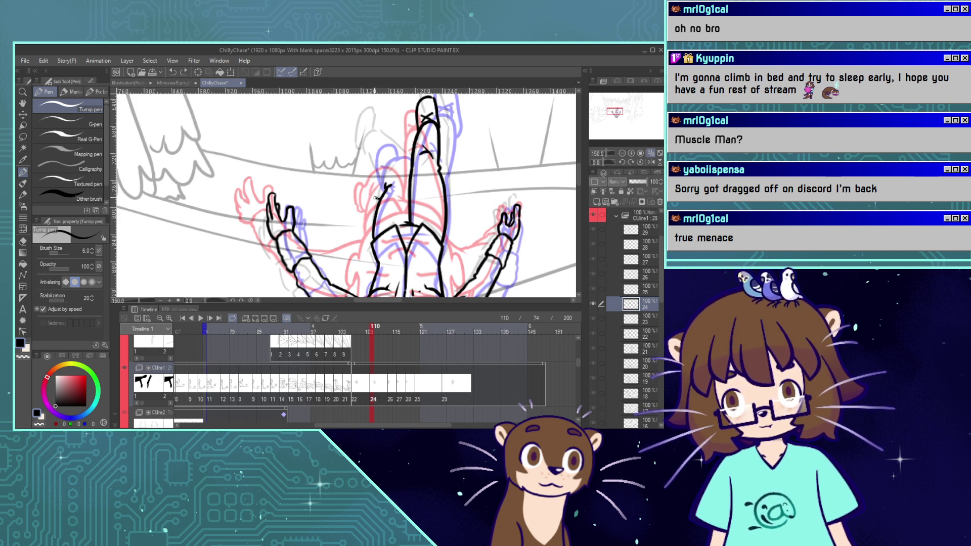
left_click_drag(384, 167, 410, 170)
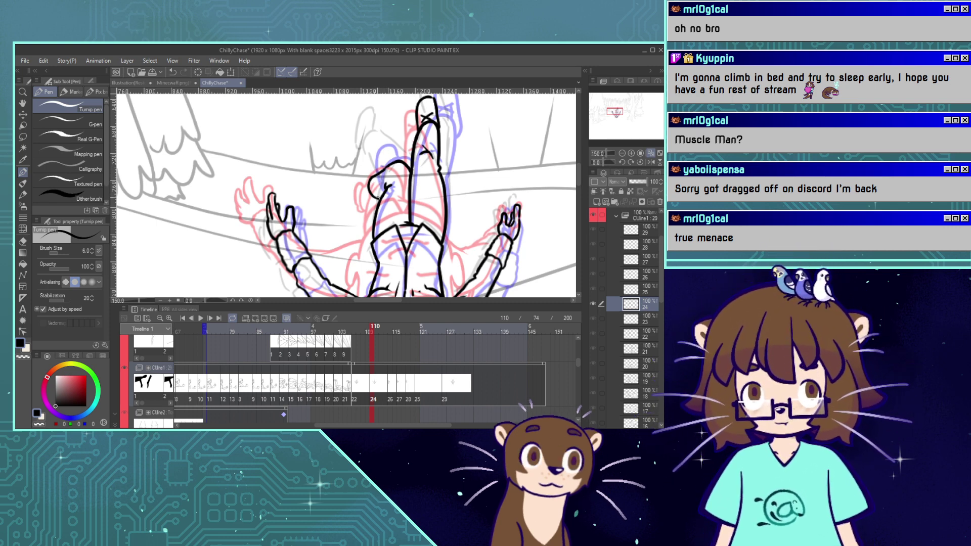
left_click_drag(379, 196, 369, 199)
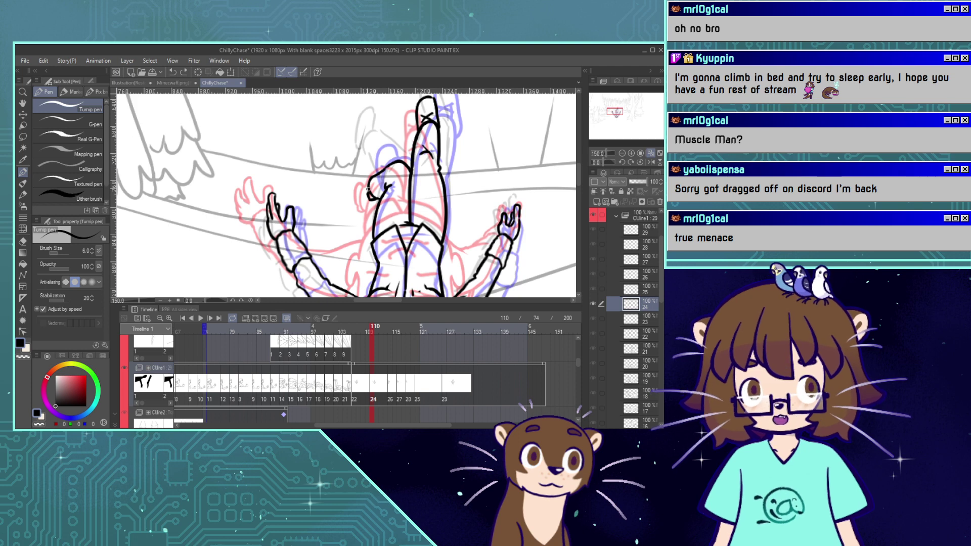
Ink the rounded foot outline at the end of the bent leg, redoing the strokes until they follow the sketch.
left_click_drag(367, 188, 372, 153)
key("ctrl+z")
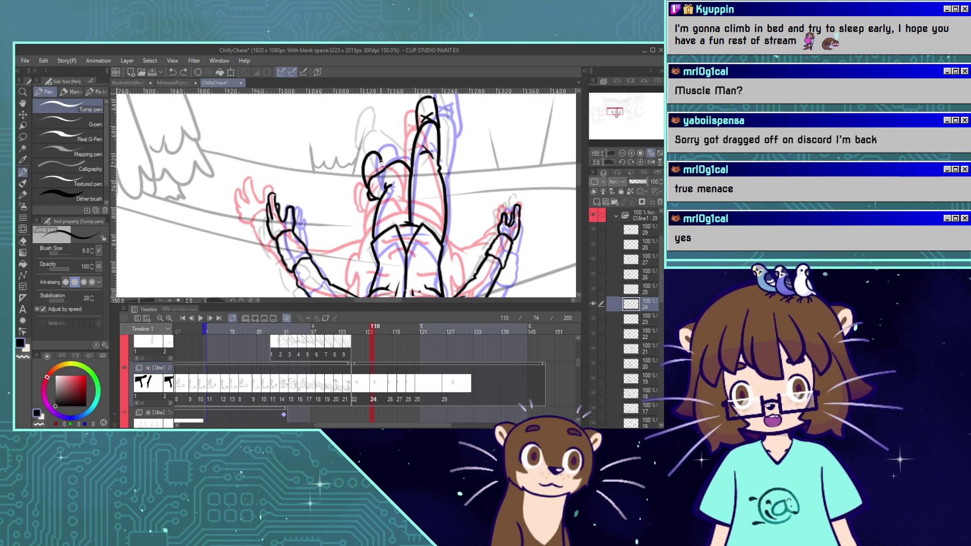
key("ctrl+z")
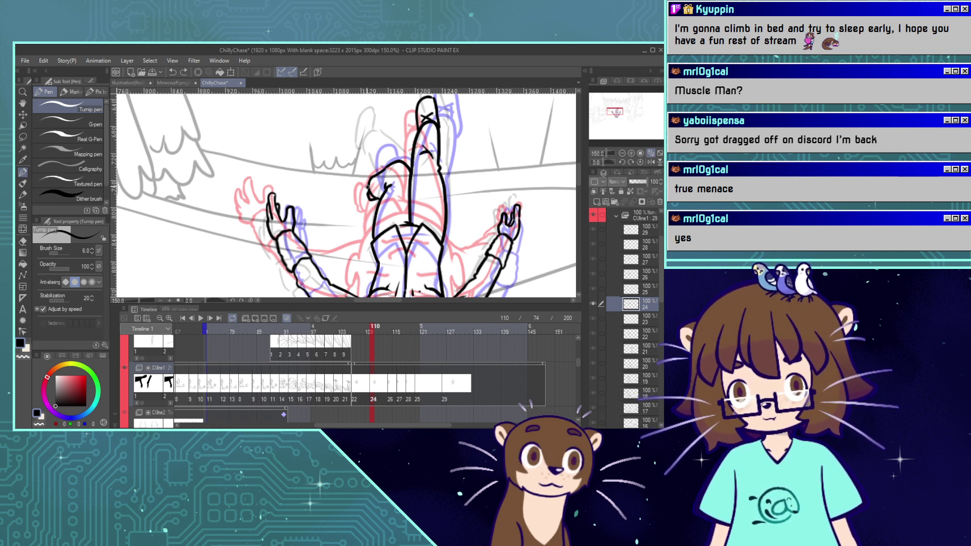
mouse_move(368, 186)
left_mouse_down()
mouse_move(366, 152)
mouse_move(385, 169)
left_mouse_up()
key("ctrl+z")
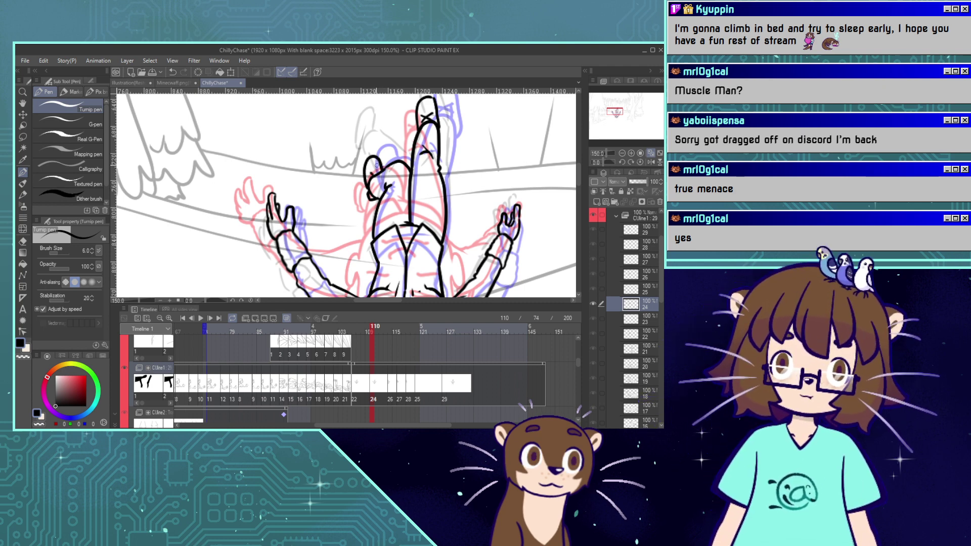
key("ctrl+z")
mouse_move(367, 178)
left_mouse_down()
mouse_move(375, 176)
mouse_move(367, 191)
left_mouse_up()
key("ctrl+z")
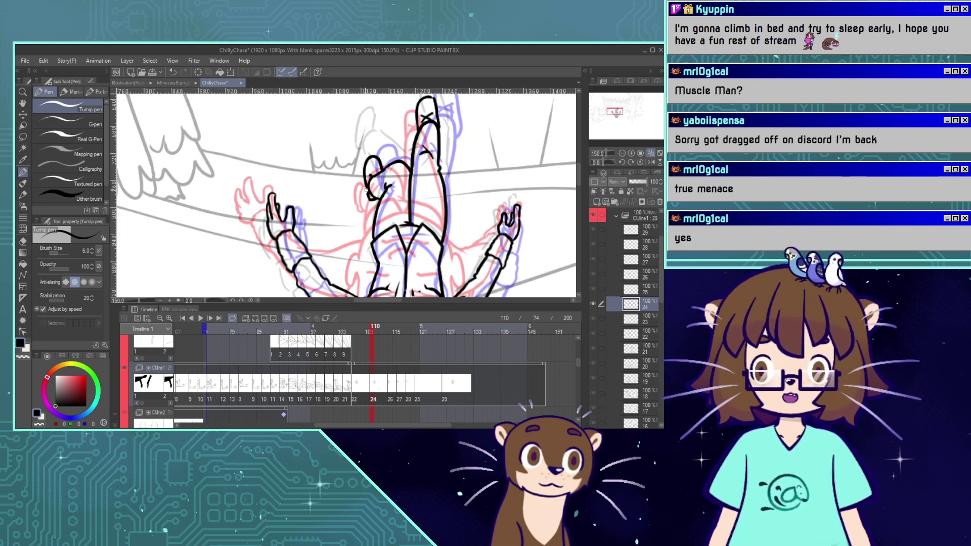
Turn off onion skin to view the whole pose and set the Liquify tool's brush size to 413.8.
left_click(622, 153)
left_click(623, 153)
left_click(623, 153)
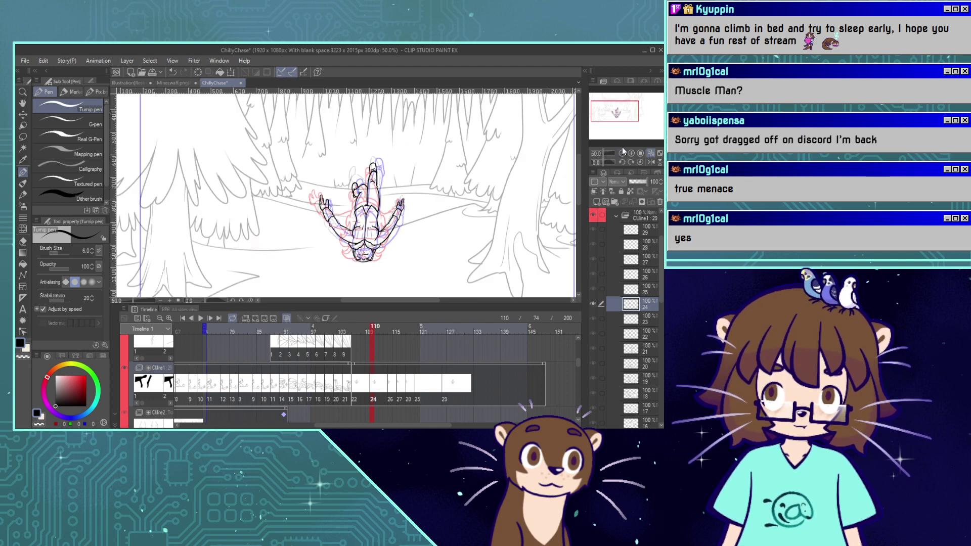
mouse_move(617, 113)
left_mouse_down()
mouse_move(627, 131)
mouse_move(616, 115)
left_mouse_up()
left_click(287, 318)
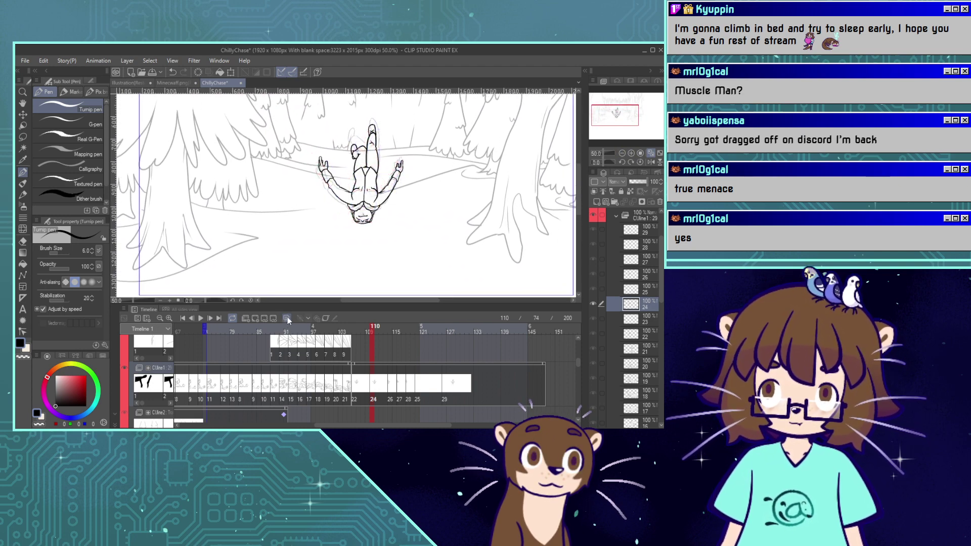
left_click(23, 229)
left_click_drag(63, 253, 67, 254)
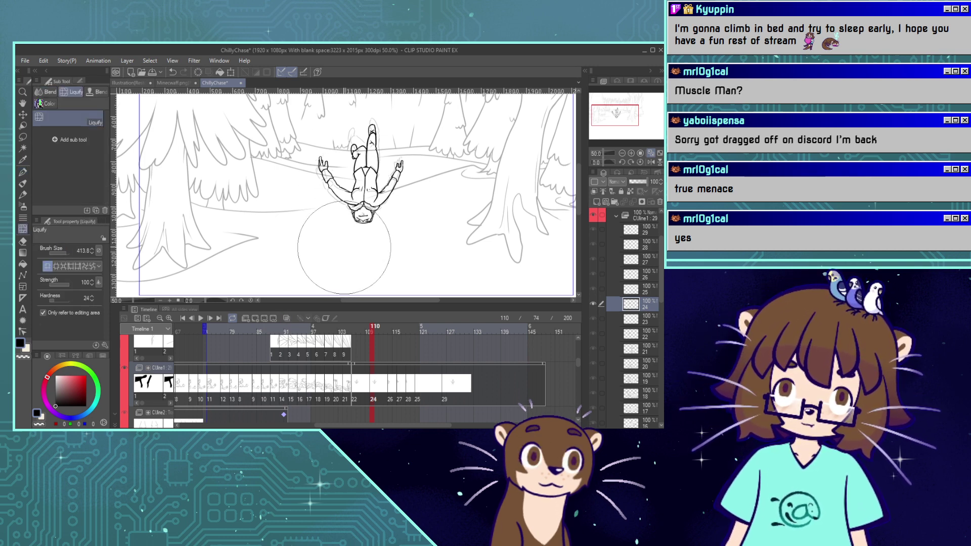
Set the playback range to start at frame 100, play the falling sequence, and return to its first frame.
mouse_move(359, 329)
left_mouse_down()
mouse_move(421, 358)
mouse_move(384, 353)
mouse_move(449, 376)
mouse_move(331, 367)
left_mouse_up()
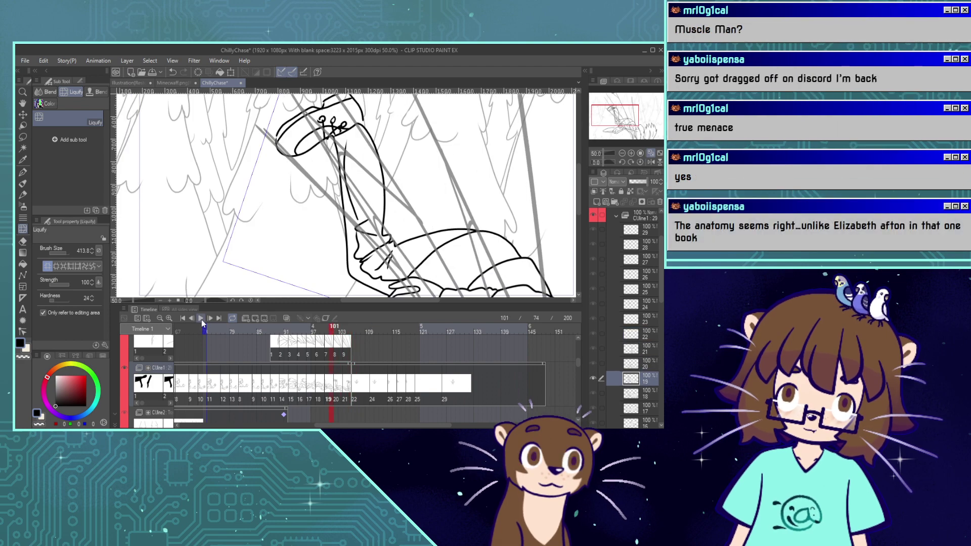
left_click(202, 319)
left_click(323, 363)
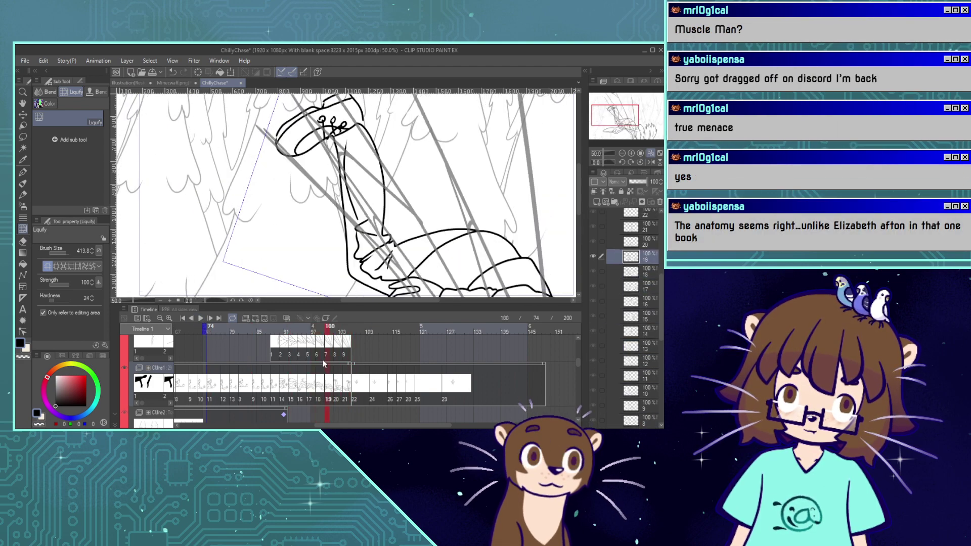
mouse_move(324, 364)
left_mouse_down()
mouse_move(251, 338)
mouse_move(313, 350)
mouse_move(238, 334)
left_mouse_up()
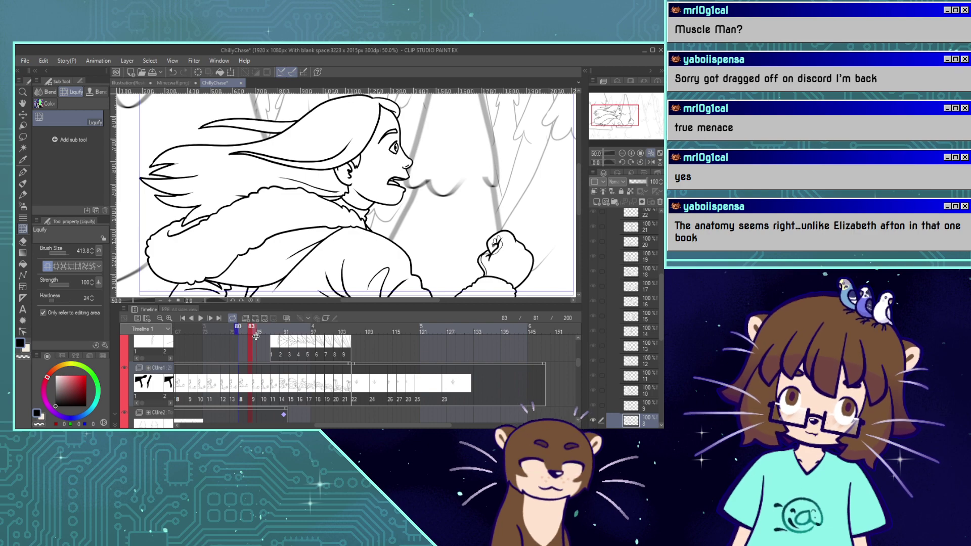
left_click(324, 353)
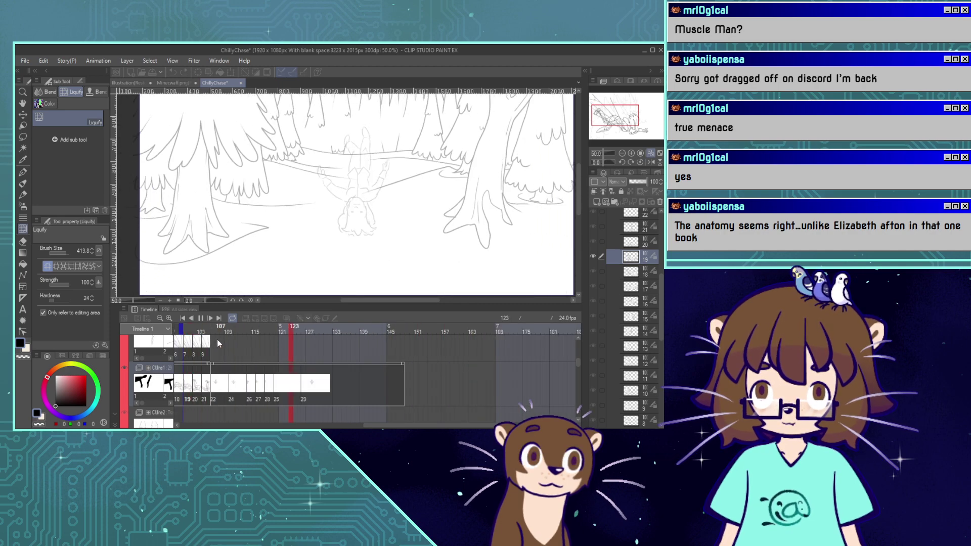
left_click(200, 318)
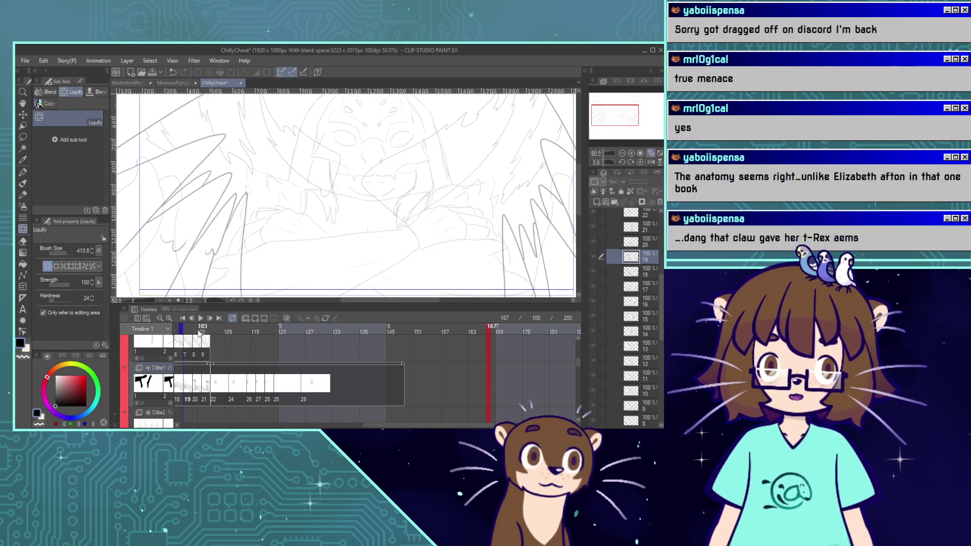
left_click(183, 319)
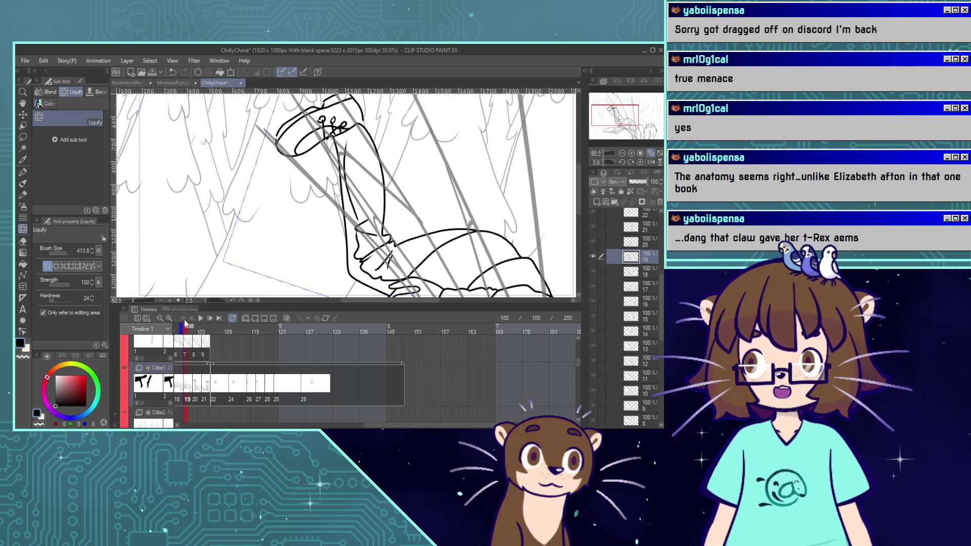
Assign cel 23 to frame 108 and cel 25 to frame 112 on the CUline1 track.
left_click_drag(368, 426, 347, 428)
left_click(294, 390)
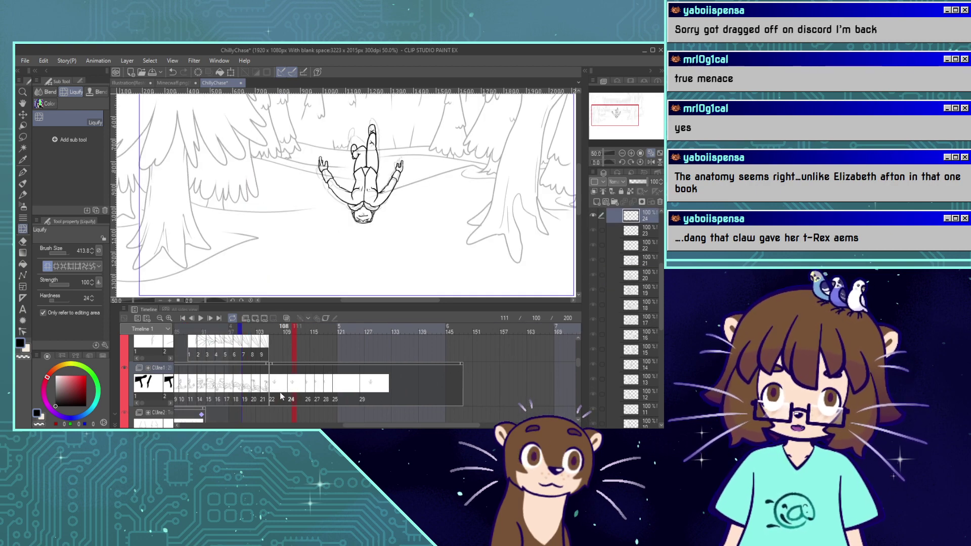
left_click(282, 400)
left_click(282, 369)
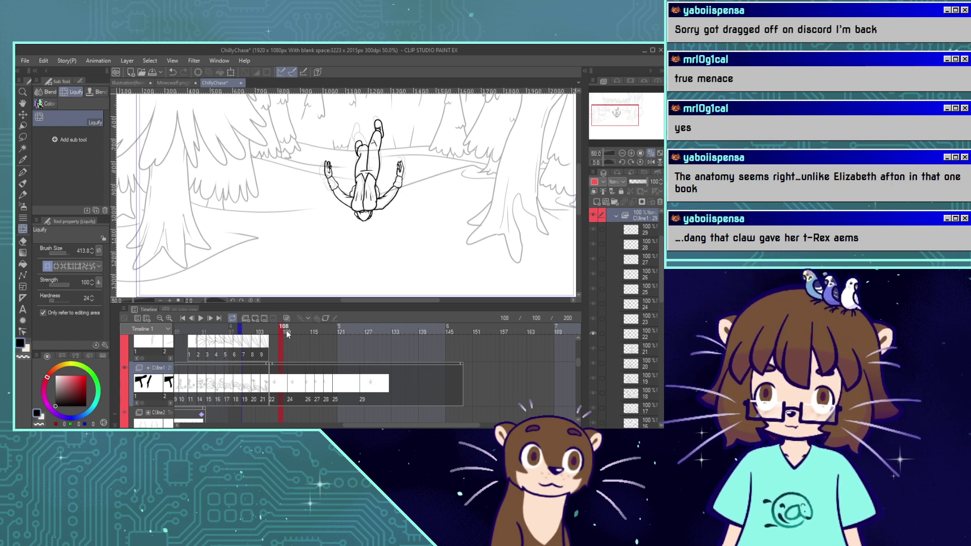
left_click(298, 393)
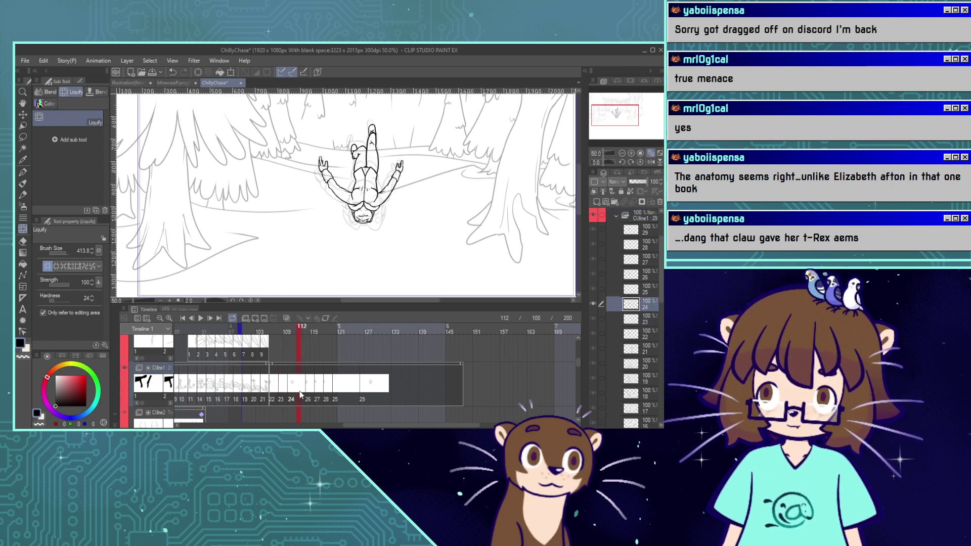
left_click(305, 337)
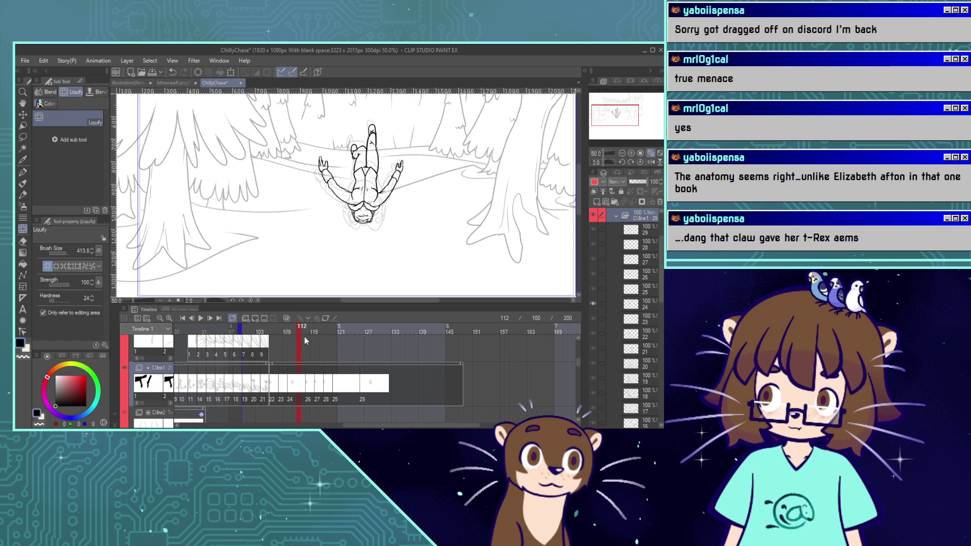
Place a new blank cel at frame 120 instead of the repeated cel 25, undoing the one first added at frame 130.
left_click(352, 402)
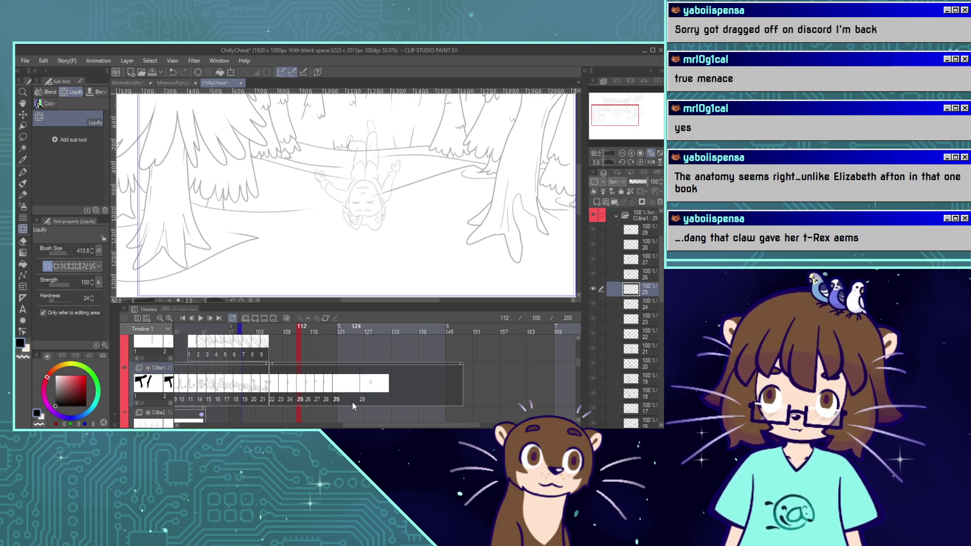
left_click(379, 400)
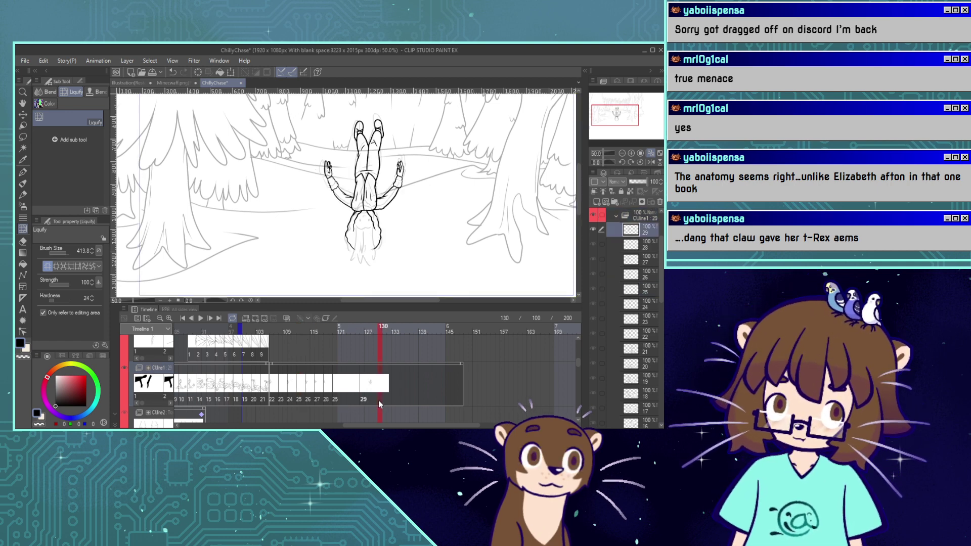
left_click(255, 319)
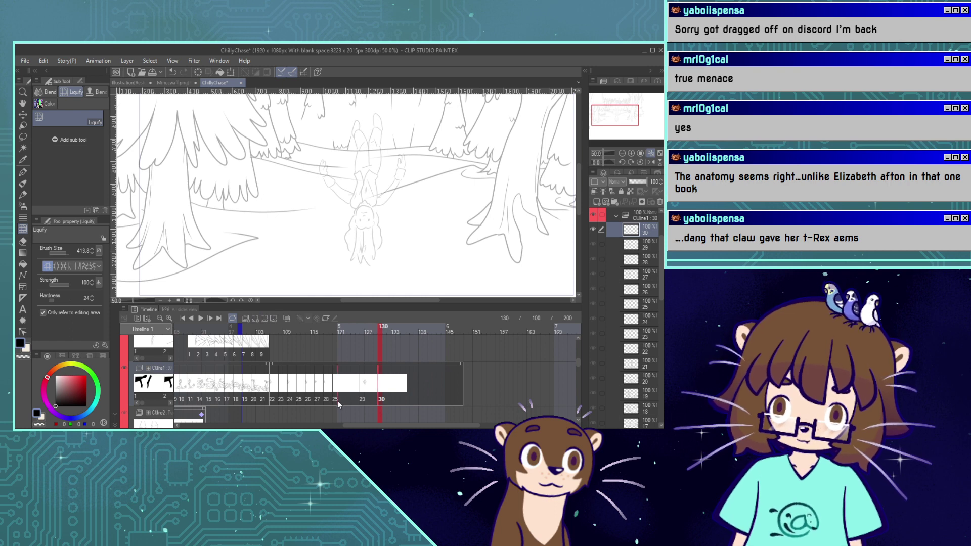
key("ctrl+z")
Review the falling poses up to frame 140, and play the sequence from frame 100.
left_click(319, 327)
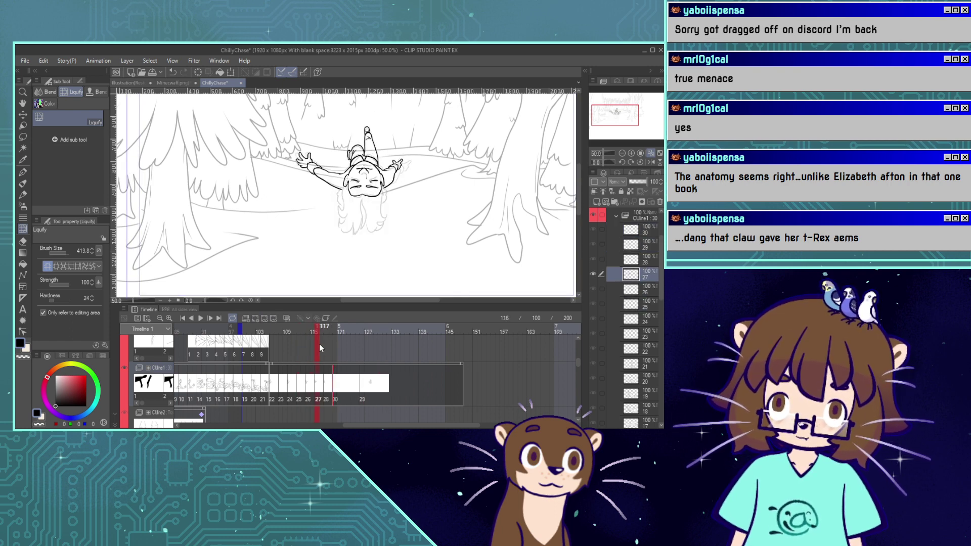
left_click_drag(320, 344, 423, 369)
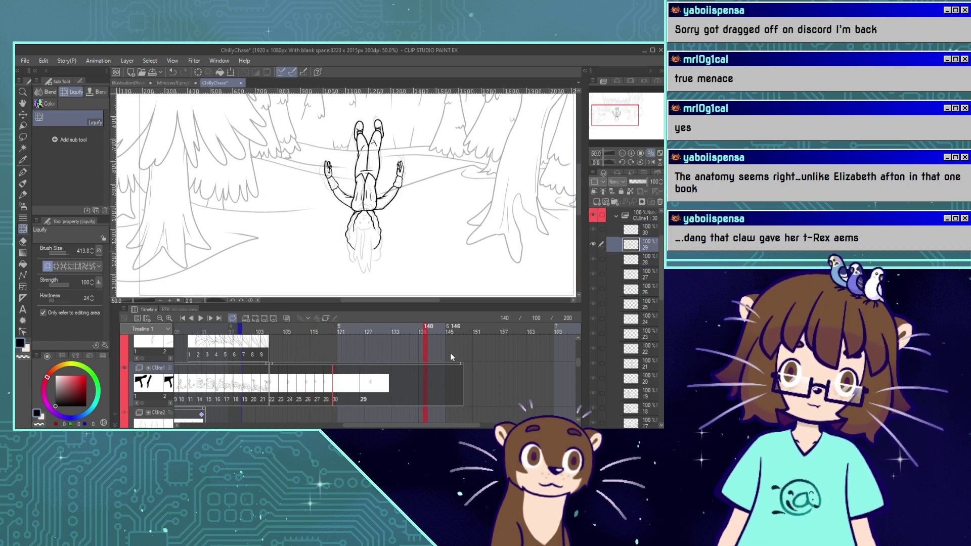
mouse_move(335, 330)
left_mouse_down()
mouse_move(355, 350)
mouse_move(302, 348)
mouse_move(372, 383)
mouse_move(336, 364)
mouse_move(245, 354)
left_mouse_up()
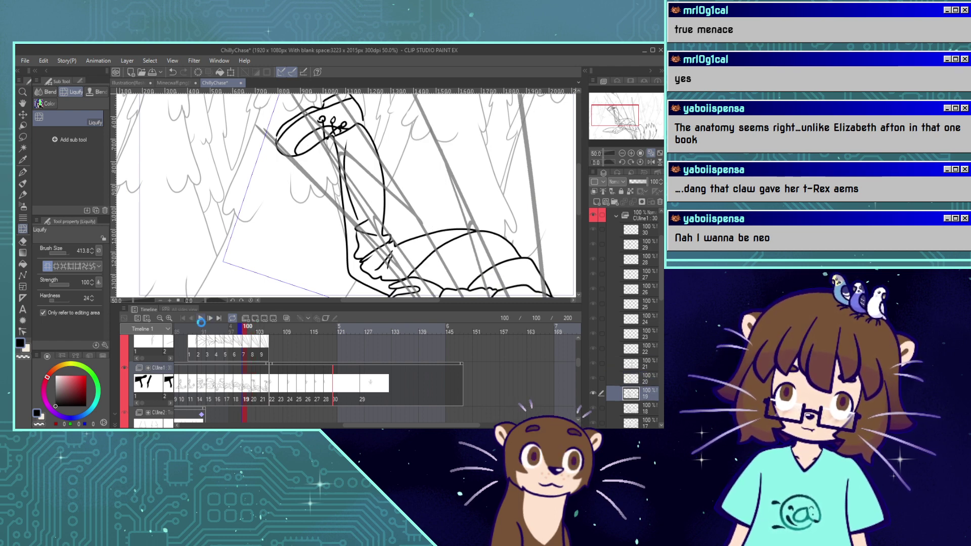
left_click(201, 319)
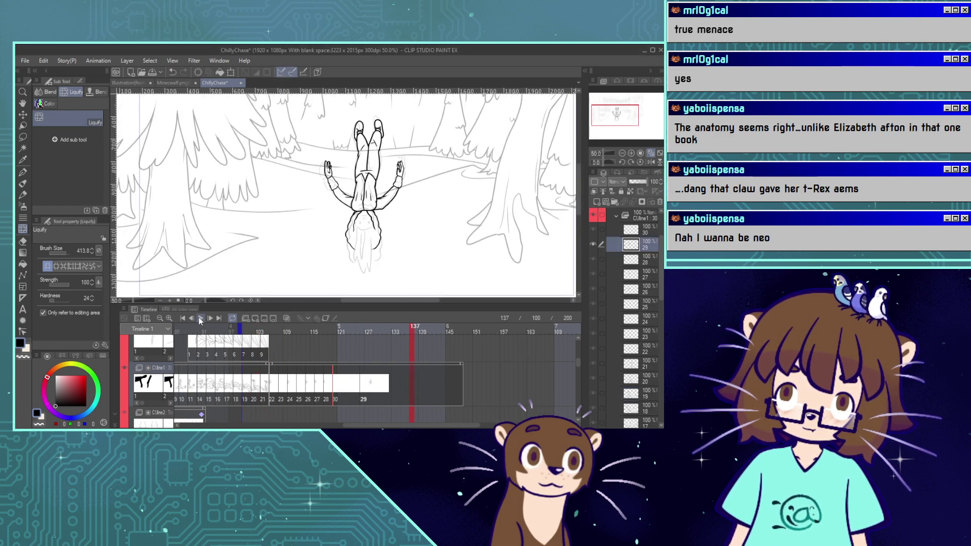
left_click(201, 318)
Compare the character's pose and loose hair sketch between frames 116 and 126, and examine cel 27's head and hair up close.
left_click(277, 335)
mouse_move(277, 335)
left_mouse_down()
mouse_move(332, 359)
mouse_move(308, 354)
mouse_move(330, 359)
mouse_move(321, 361)
left_mouse_up()
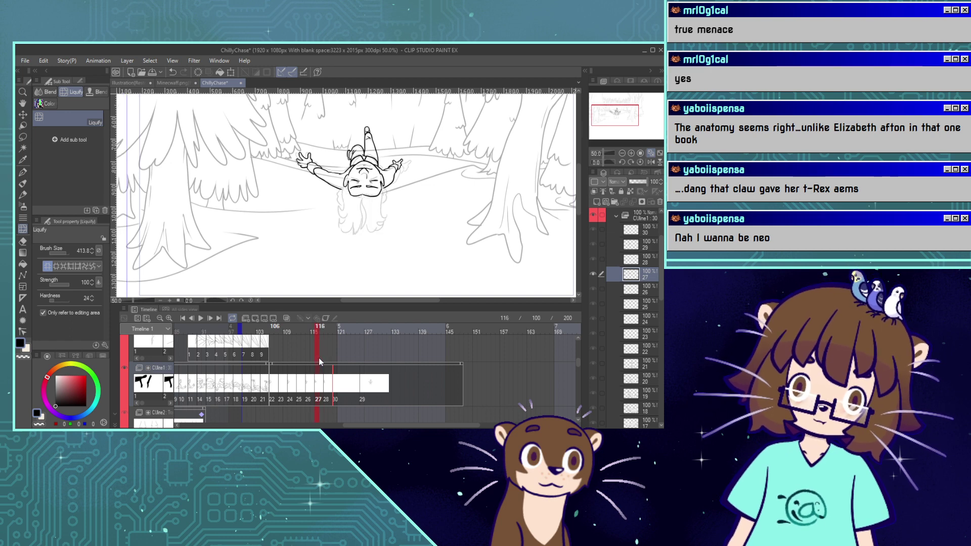
left_click(318, 357)
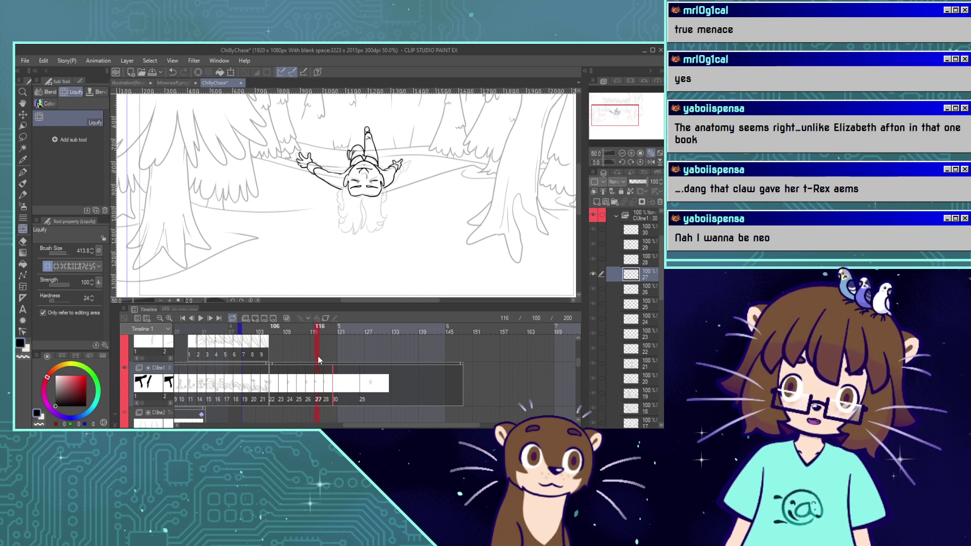
left_click(321, 356)
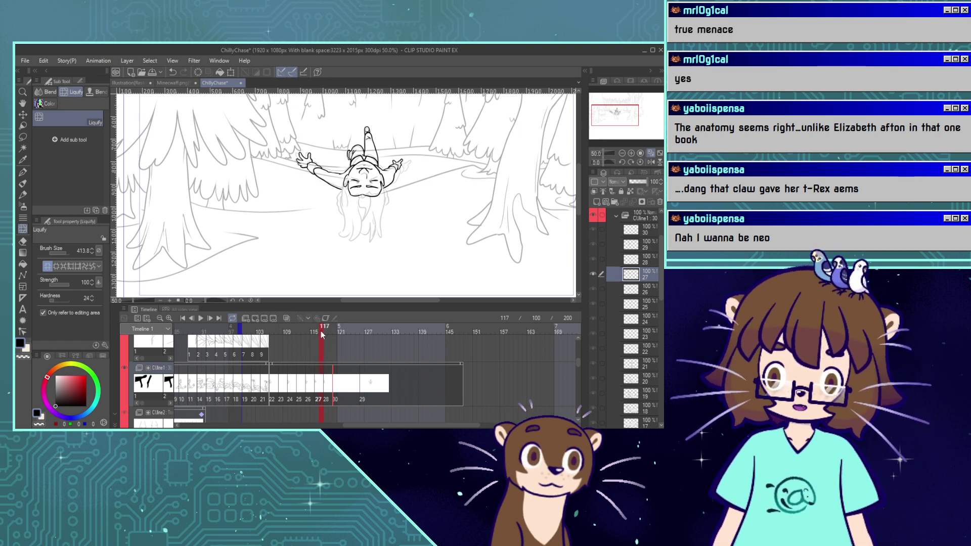
left_click_drag(321, 331, 362, 375)
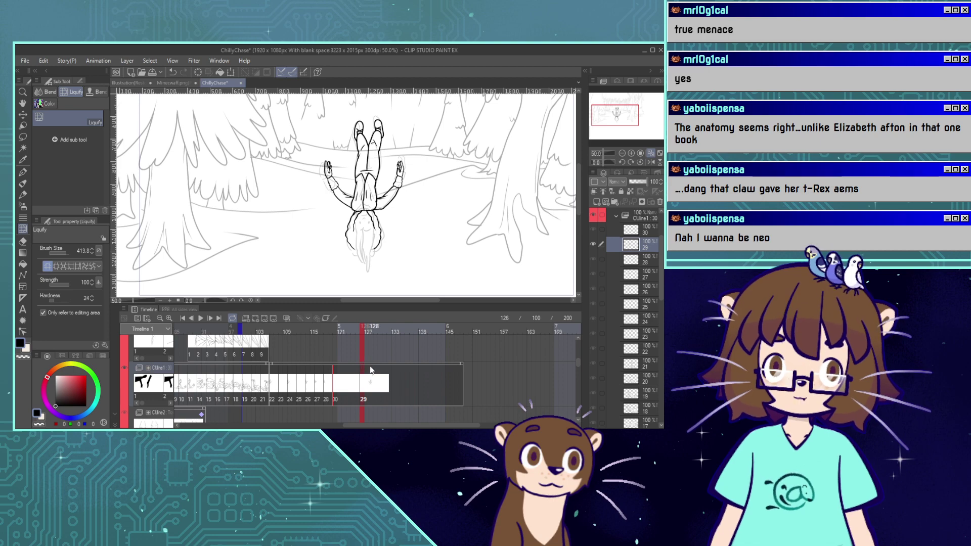
left_click_drag(358, 334, 317, 362)
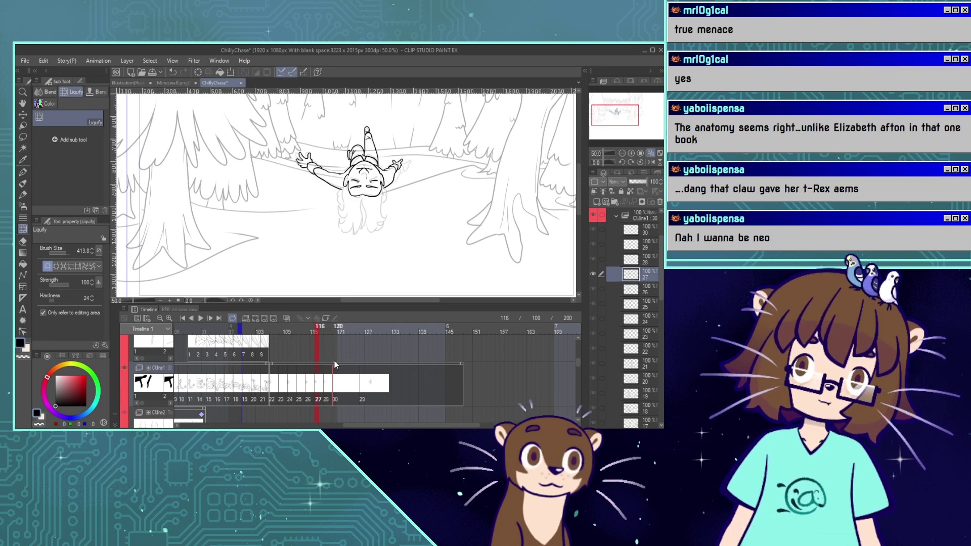
left_click(631, 153)
left_click(631, 153)
left_click(632, 154)
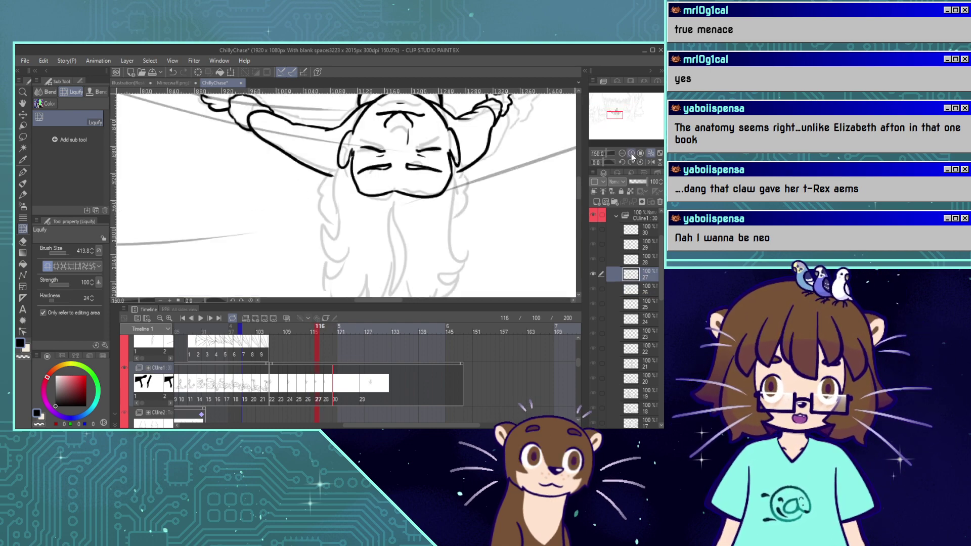
Erase the bent leg's outer outline and foot on cel 27 at frame 116, and turn on onion skin.
left_click(632, 153)
left_click_drag(613, 114, 613, 116)
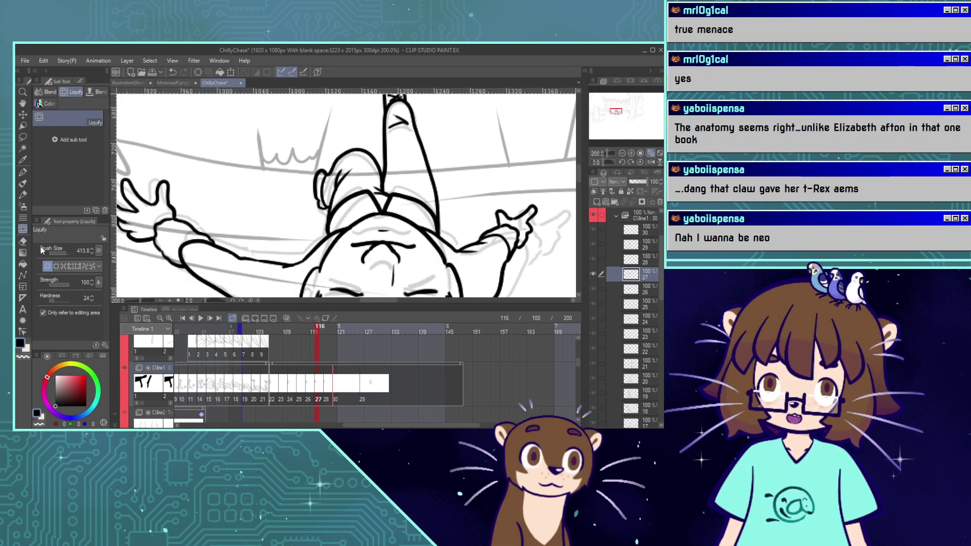
key("e")
mouse_move(312, 200)
left_mouse_down()
mouse_move(319, 163)
mouse_move(318, 173)
mouse_move(343, 148)
mouse_move(367, 170)
left_mouse_up()
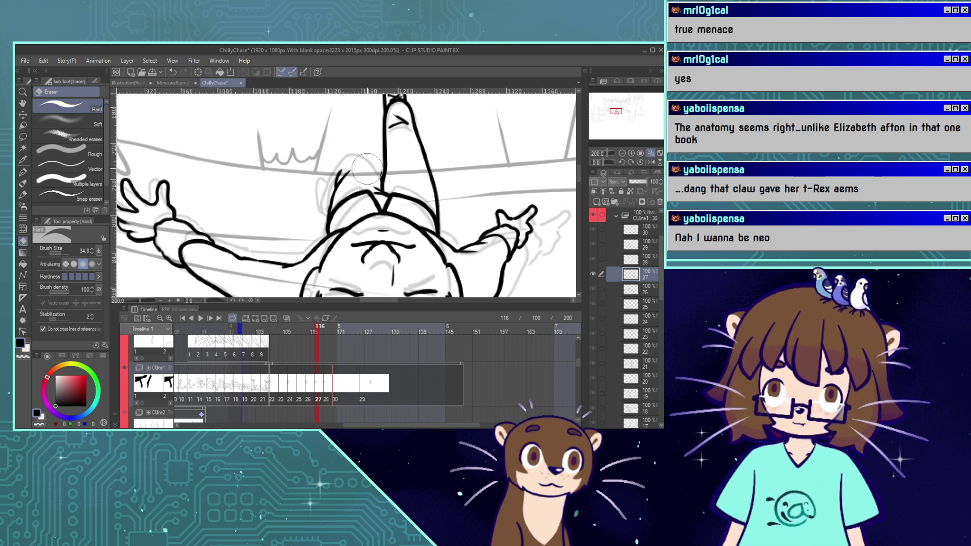
left_click(283, 318)
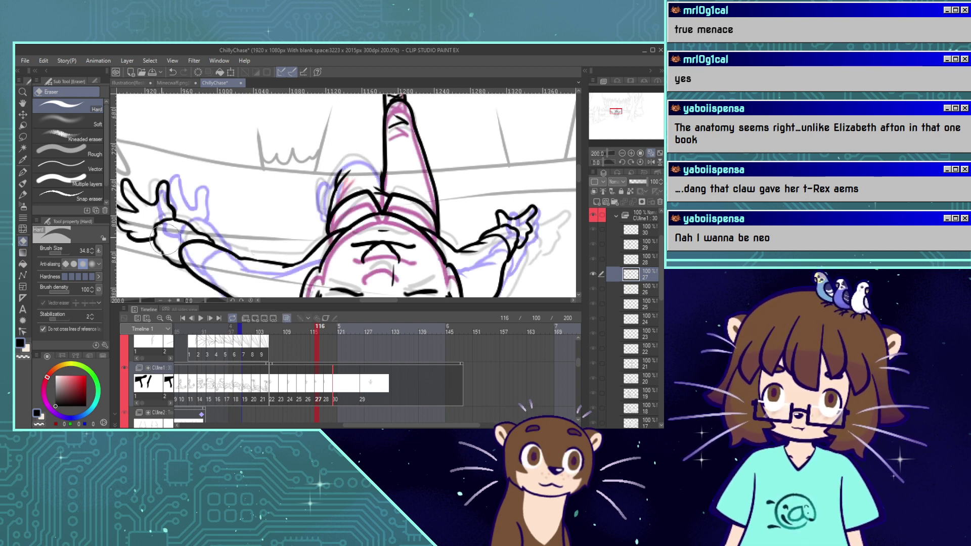
Ink a new bent knee and raised foot outline on cel 27 with the Turnip pen, undoing unwanted strokes.
left_click(22, 172)
mouse_move(383, 177)
left_mouse_down()
mouse_move(373, 150)
mouse_move(339, 166)
mouse_move(341, 150)
mouse_move(331, 175)
mouse_move(348, 155)
left_mouse_up()
key("ctrl+z")
key("ctrl+z")
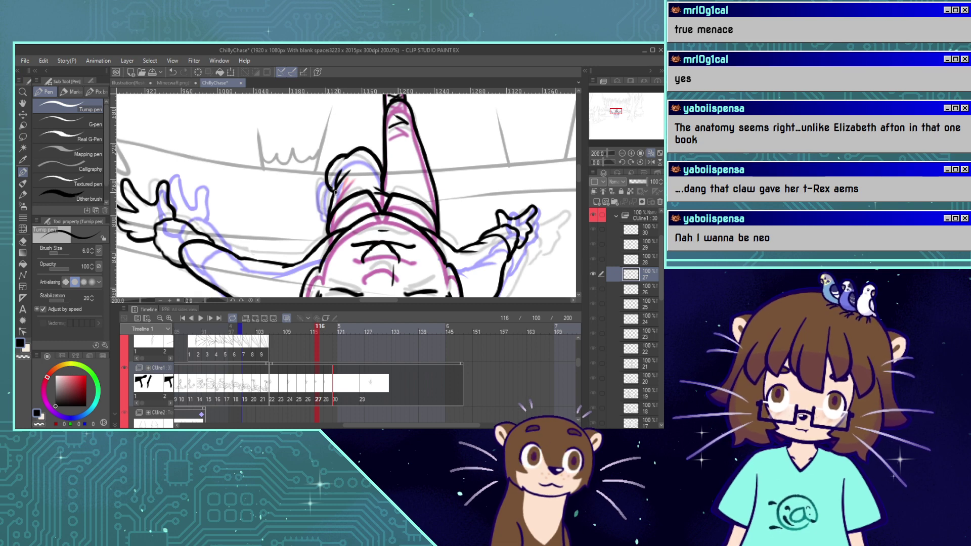
key("ctrl+z")
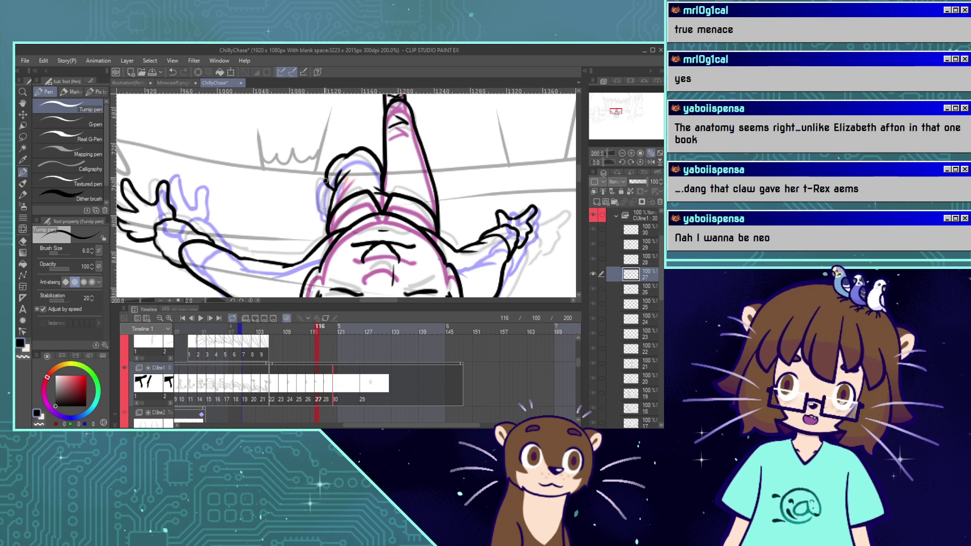
left_click_drag(327, 171, 341, 136)
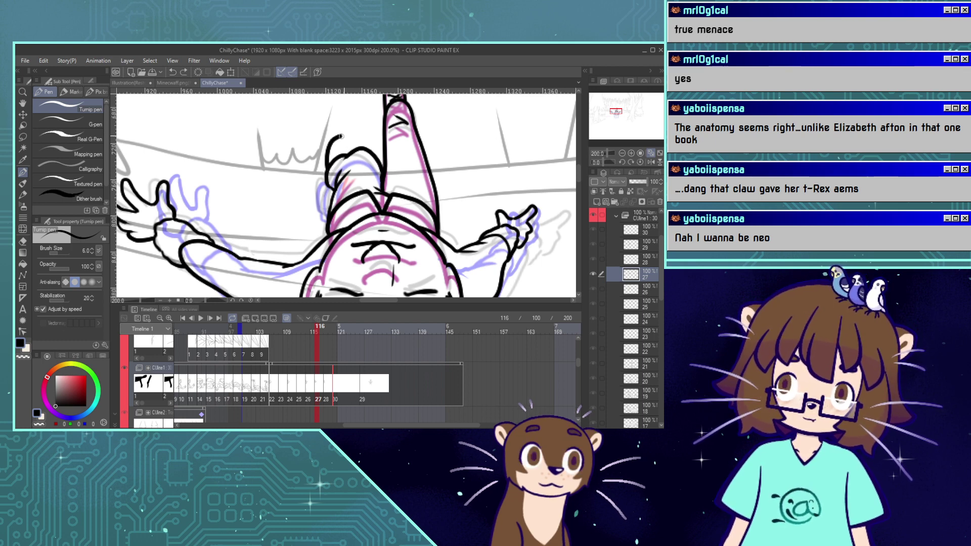
Erase the old bent leg lines beside the straight leg on cel 28 at frame 118.
left_click(326, 396)
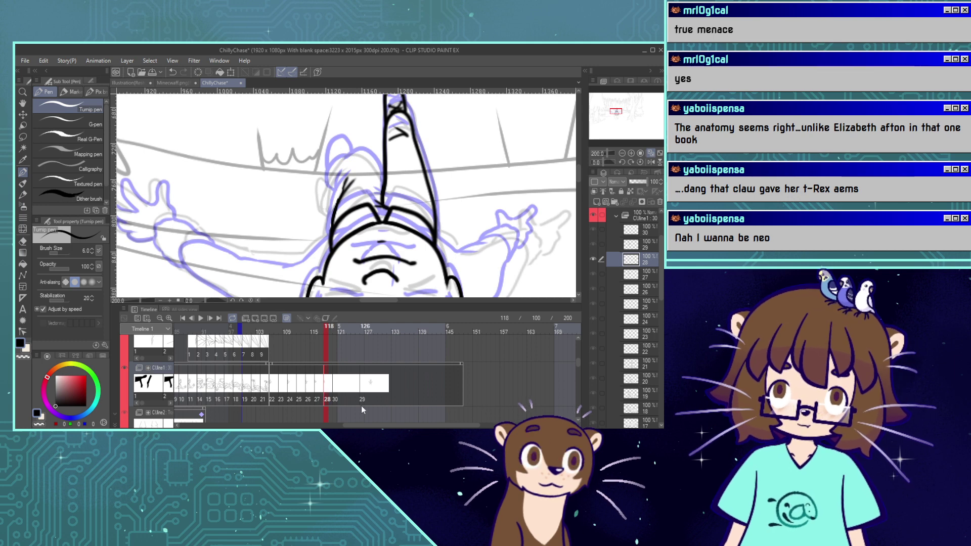
left_click(22, 241)
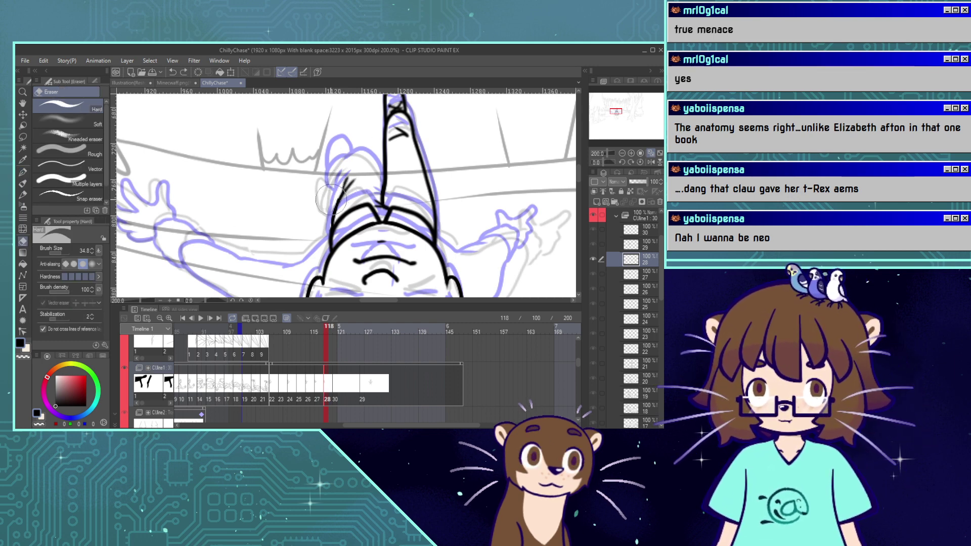
left_click_drag(328, 205, 356, 167)
Redraw the bent leg on cel 28 with the Turnip pen, using the onion skin as guide and undoing unwanted strokes.
left_click(23, 172)
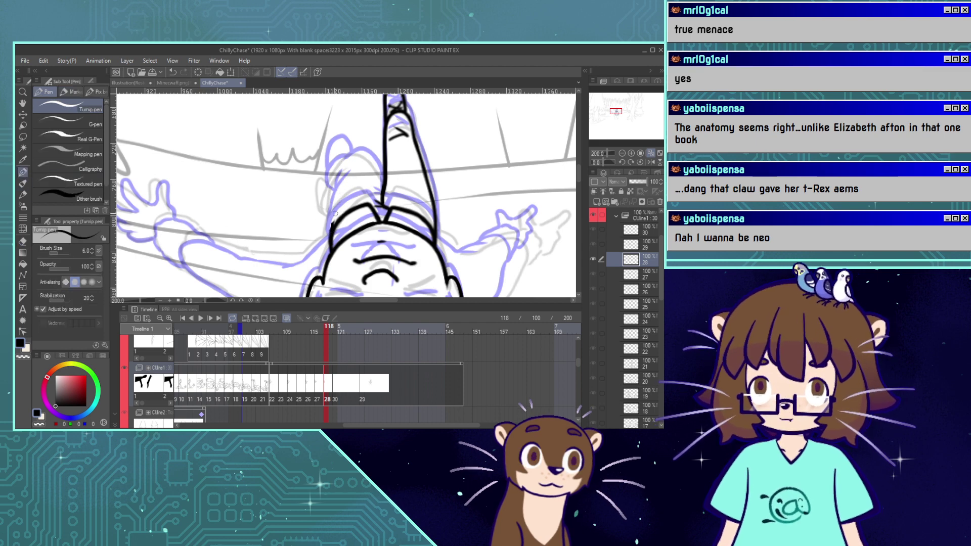
mouse_move(331, 219)
left_mouse_down()
mouse_move(371, 119)
mouse_move(352, 160)
mouse_move(384, 142)
left_mouse_up()
key("ctrl+z")
key("ctrl+z")
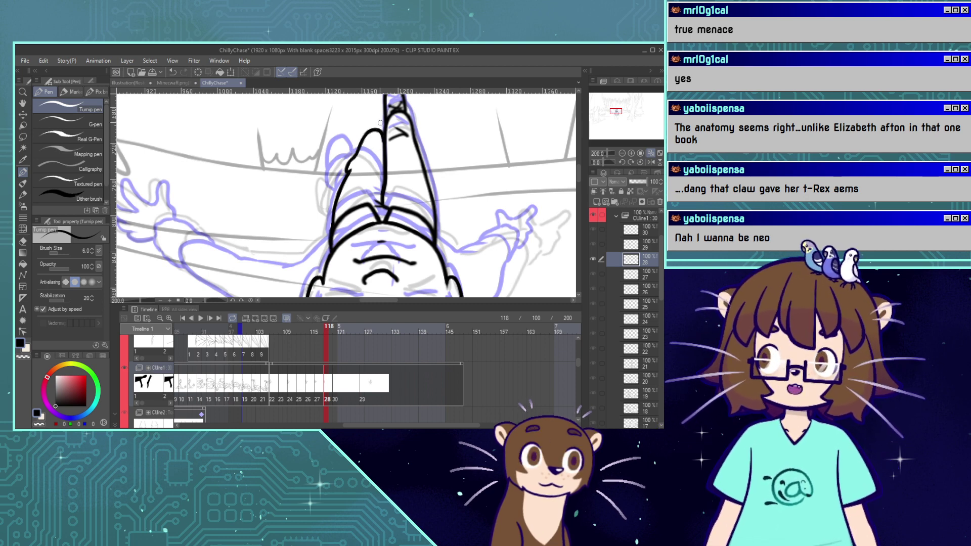
left_click_drag(617, 111, 614, 110)
key("ctrl+z")
key("ctrl+z")
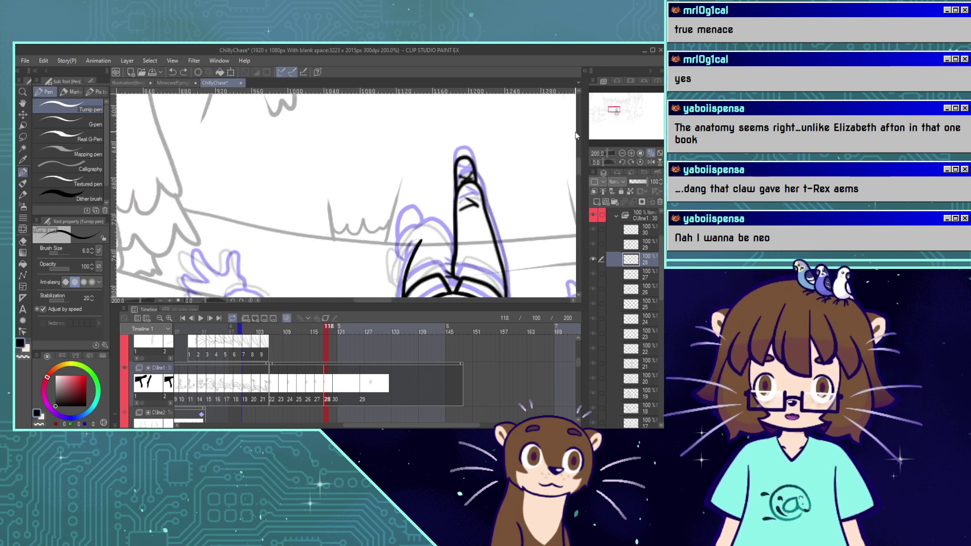
mouse_move(452, 273)
left_mouse_down()
mouse_move(449, 200)
mouse_move(439, 190)
mouse_move(427, 195)
mouse_move(419, 232)
mouse_move(448, 210)
mouse_move(434, 185)
mouse_move(420, 223)
left_mouse_up()
key("ctrl+z")
key("ctrl+z")
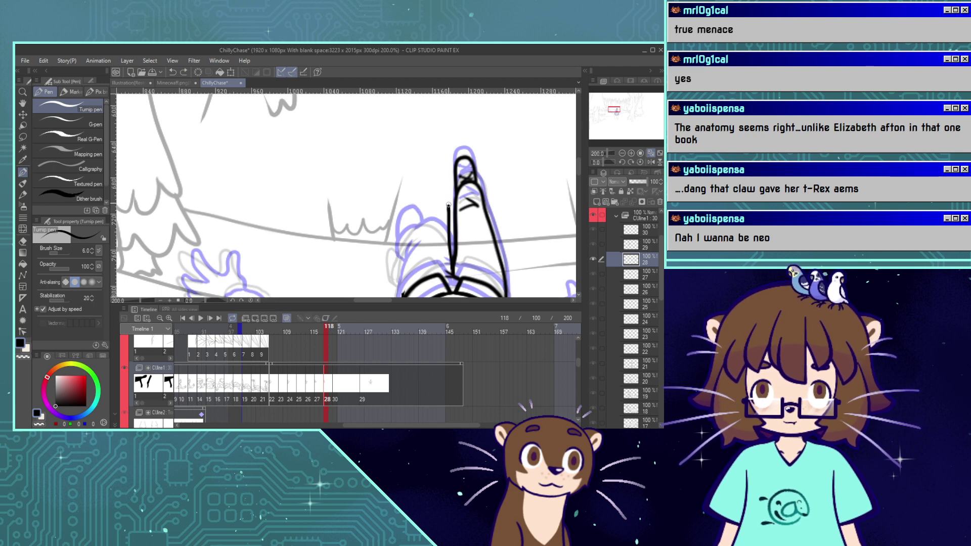
Try inking the outline of the character's raised left-side leg beside the finished leg on cel 28.
mouse_move(449, 212)
left_mouse_down()
mouse_move(441, 176)
mouse_move(425, 185)
mouse_move(418, 212)
left_mouse_up()
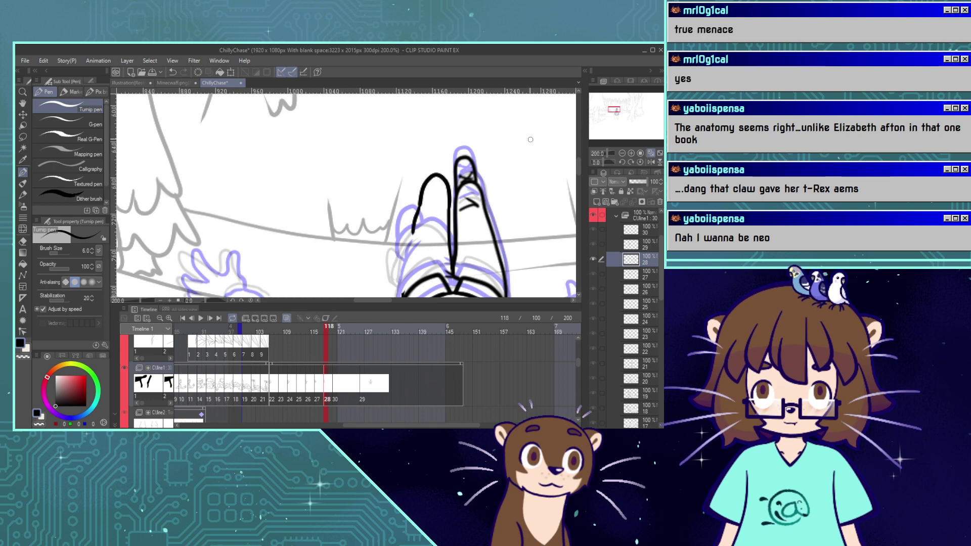
left_click_drag(614, 110, 615, 111)
key("ctrl+z")
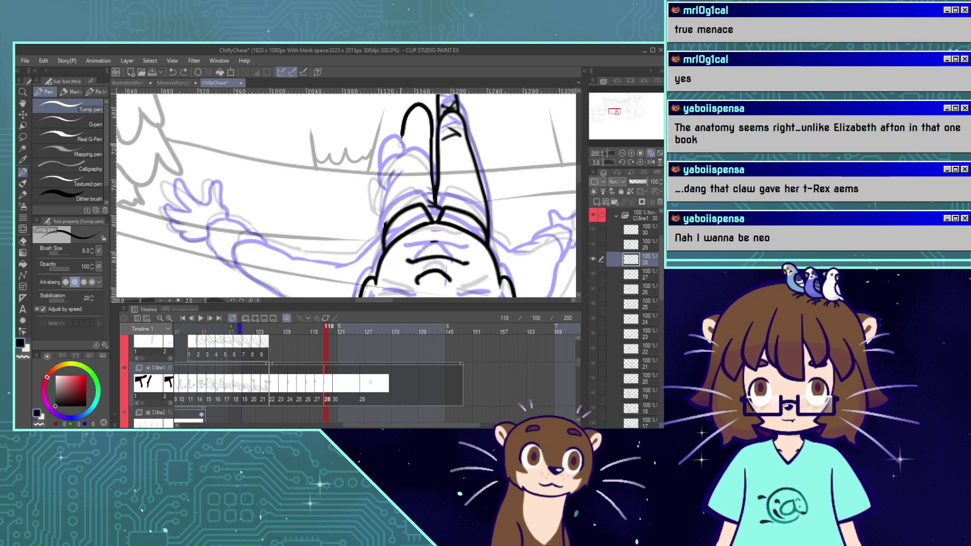
left_click_drag(397, 162, 386, 204)
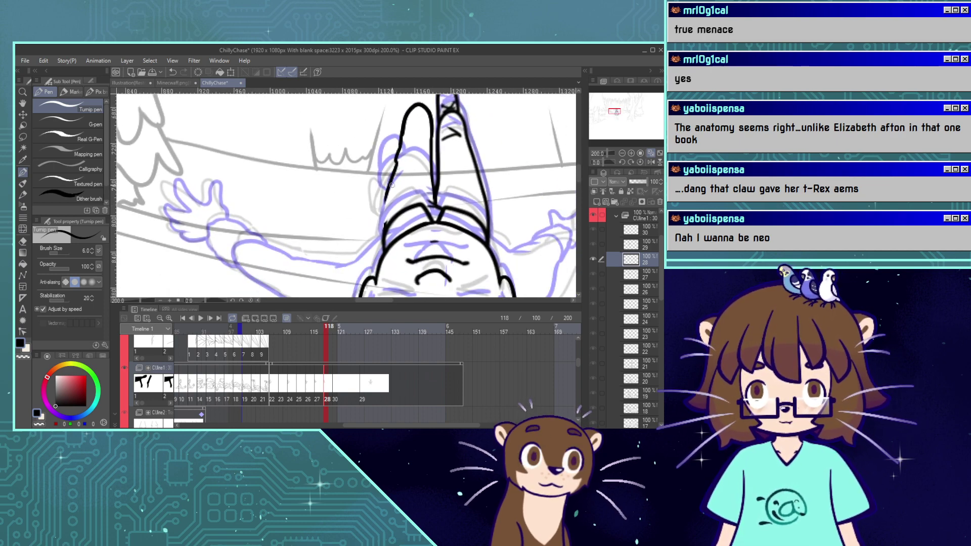
key("ctrl+z")
left_click_drag(397, 162, 385, 225)
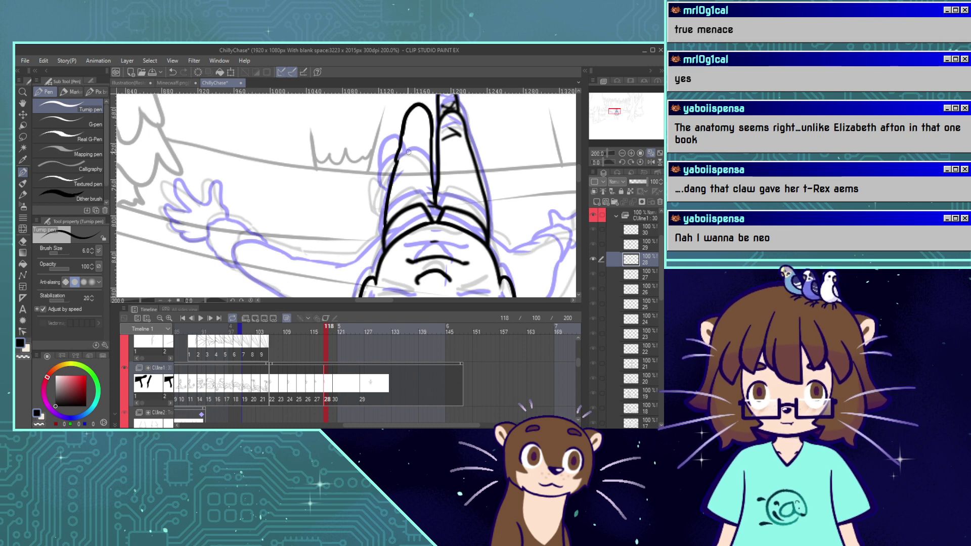
left_click_drag(408, 152, 424, 142)
left_click_drag(615, 112, 614, 110)
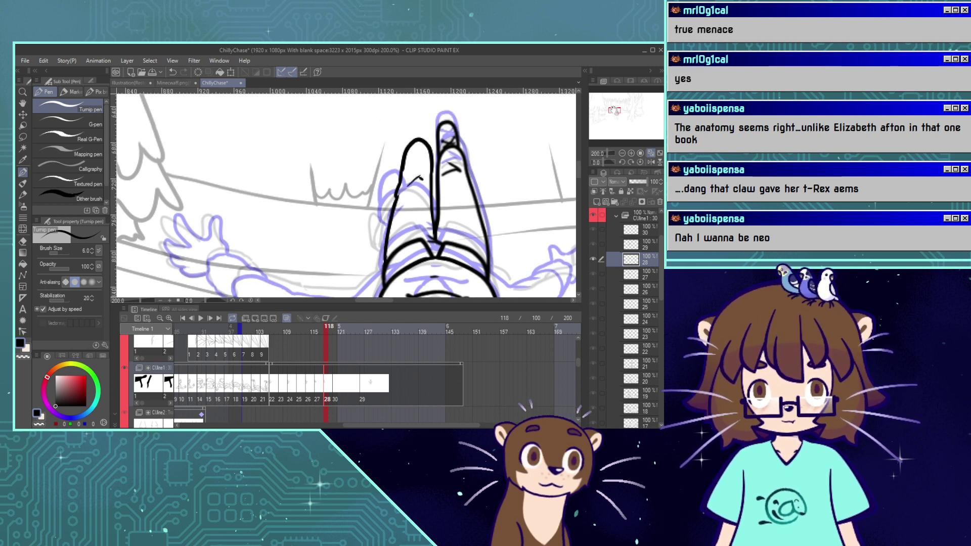
Try inking the knee crease and the foot with crossed strap marks on the left-side leg of cel 28.
mouse_move(422, 178)
left_mouse_down()
mouse_move(444, 148)
mouse_move(451, 172)
mouse_move(451, 155)
mouse_move(432, 146)
mouse_move(424, 156)
mouse_move(451, 169)
mouse_move(452, 156)
mouse_move(431, 149)
mouse_move(418, 180)
left_mouse_up()
key("ctrl+z")
key("ctrl+z")
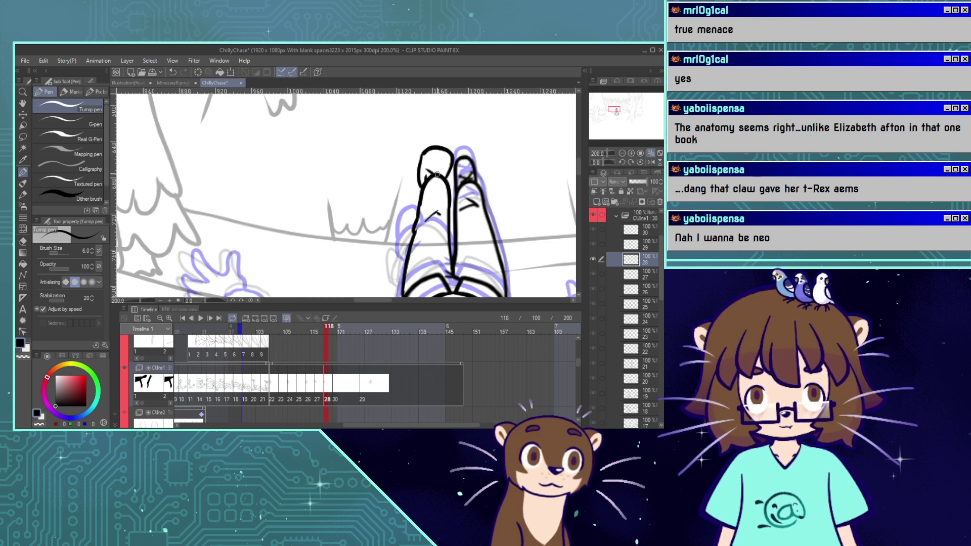
key("ctrl+z")
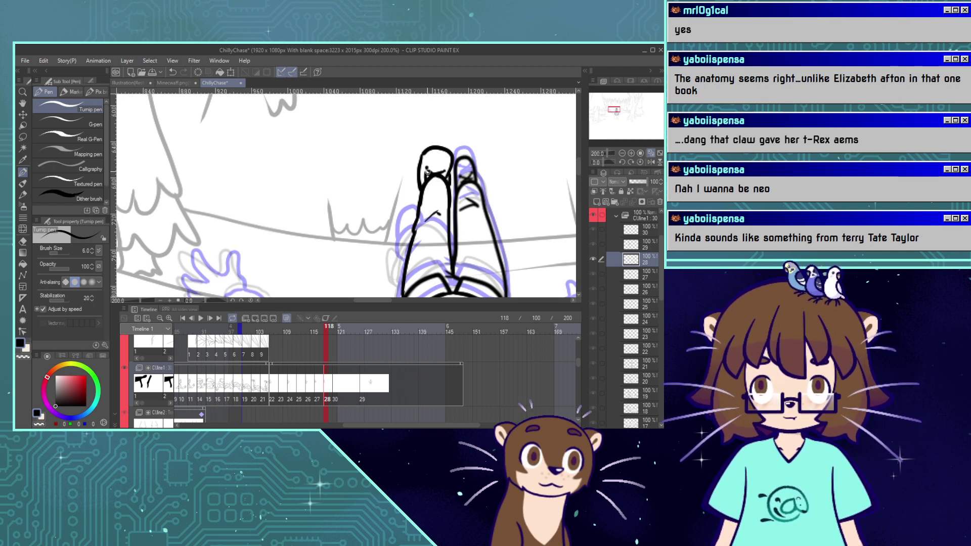
left_click_drag(423, 172, 428, 178)
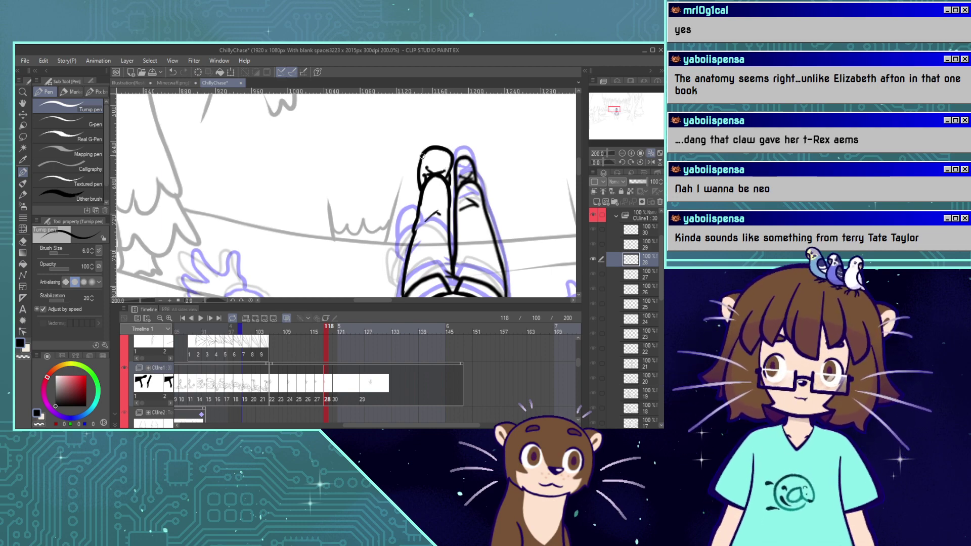
Check the left-side leg against the whole figure and undo all its leg and foot strokes on cel 28.
left_click(622, 153)
left_click(622, 153)
left_click(622, 154)
left_click_drag(627, 125, 620, 113)
mouse_move(328, 330)
left_mouse_down()
mouse_move(309, 331)
mouse_move(336, 334)
mouse_move(327, 340)
left_mouse_up()
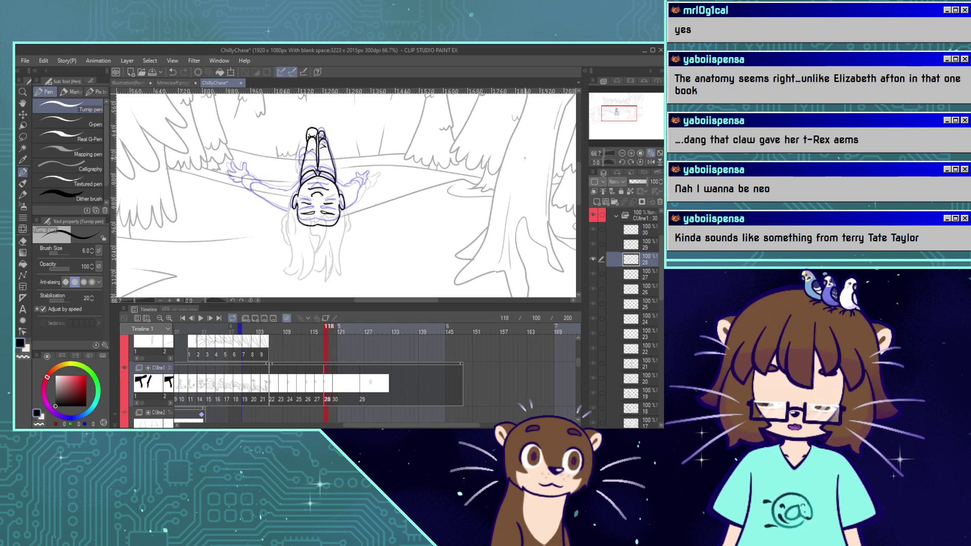
left_click_drag(614, 114, 612, 109)
left_click(632, 153)
left_click(632, 153)
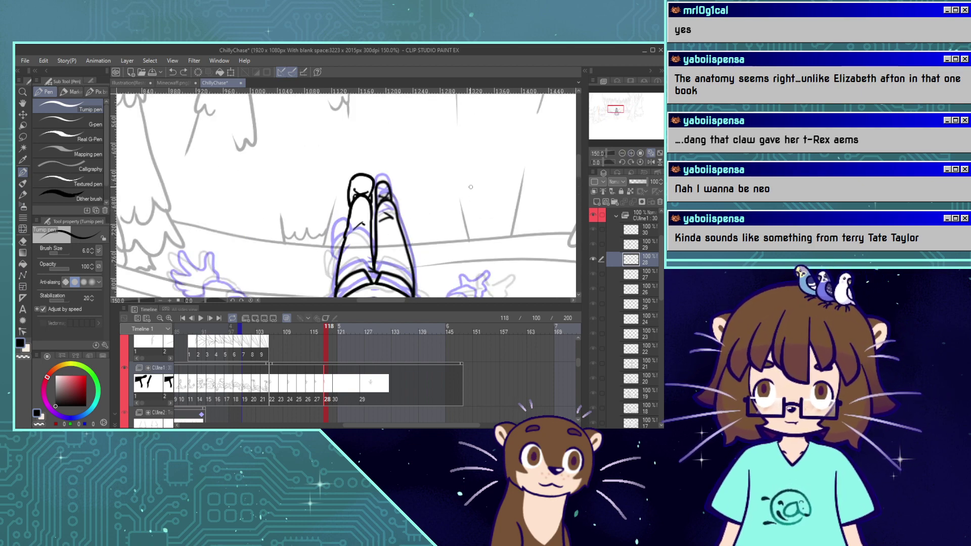
key("ctrl+z")
key("ctrl+z")
key("ctrl+z")
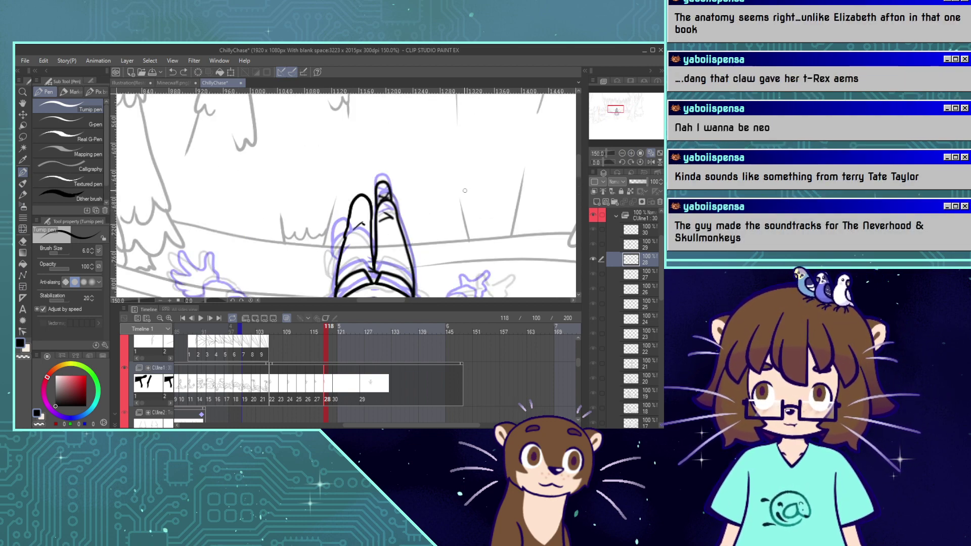
key("ctrl+z")
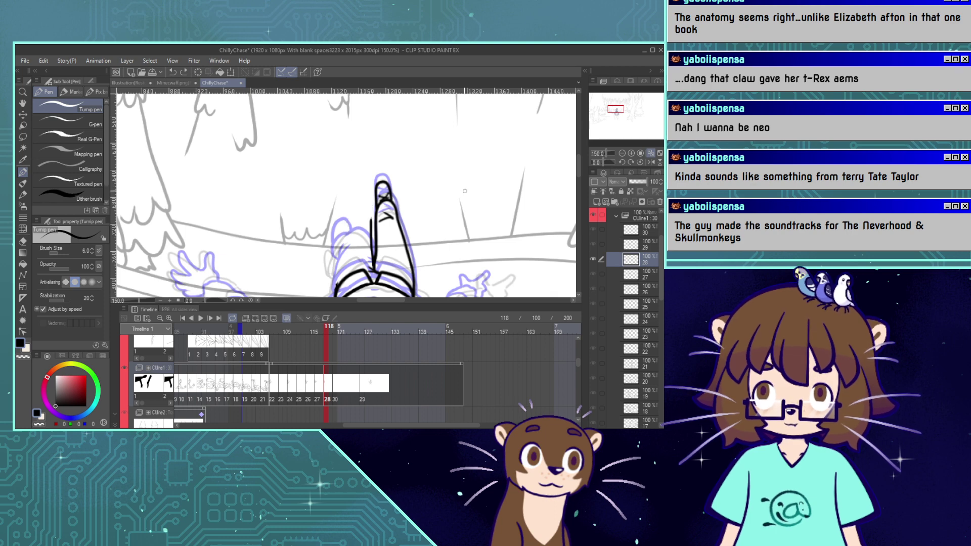
Remove blank cel 30 from frame 120 and re-ink the left-side leg on cel 28 shorter, with a knee crease.
left_click(336, 401)
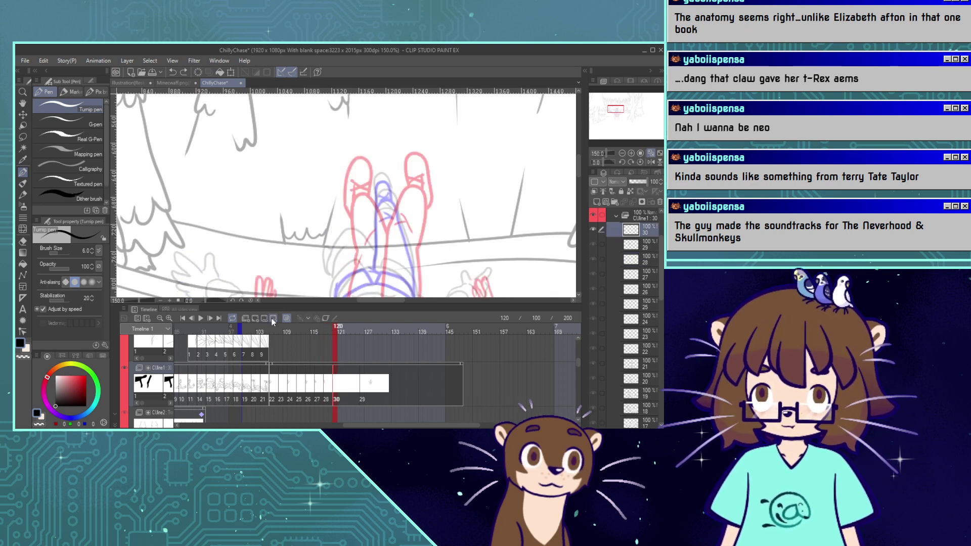
left_click(326, 399)
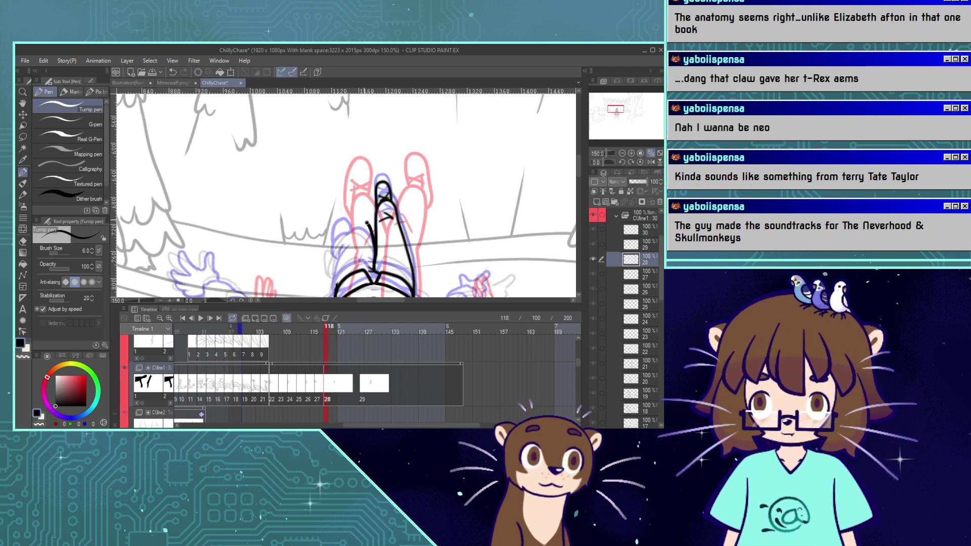
left_click_drag(368, 223, 357, 223)
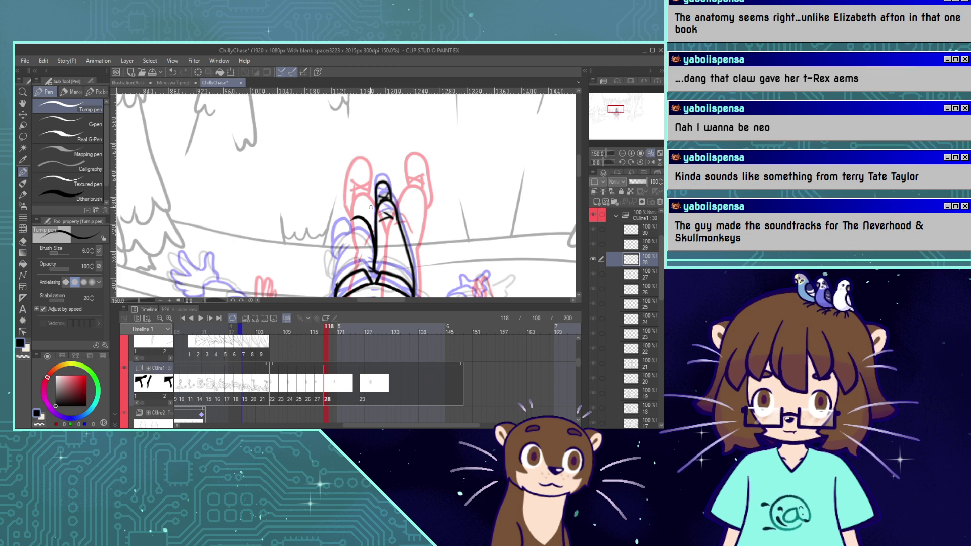
key("ctrl+z")
mouse_move(376, 266)
left_mouse_down()
mouse_move(375, 241)
mouse_move(358, 223)
left_mouse_up()
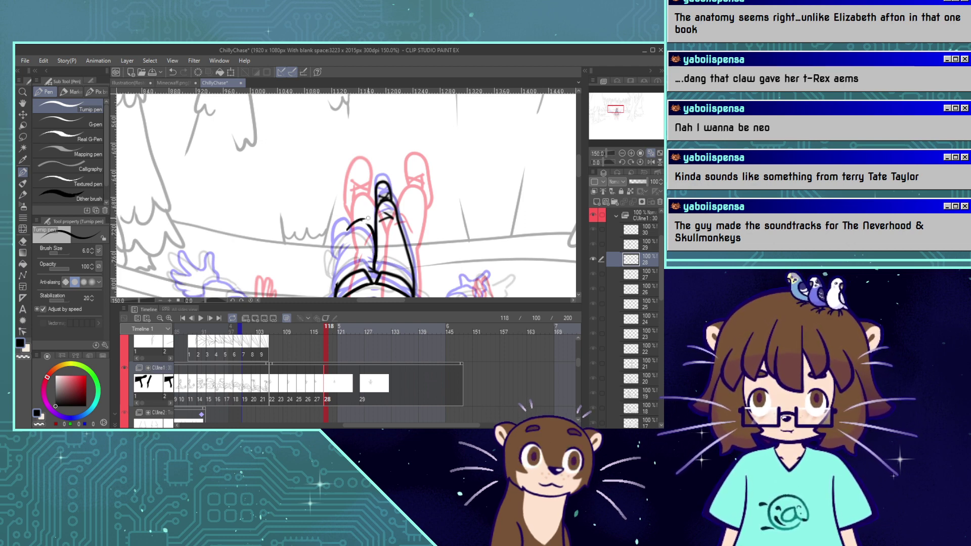
left_click_drag(342, 284, 346, 240)
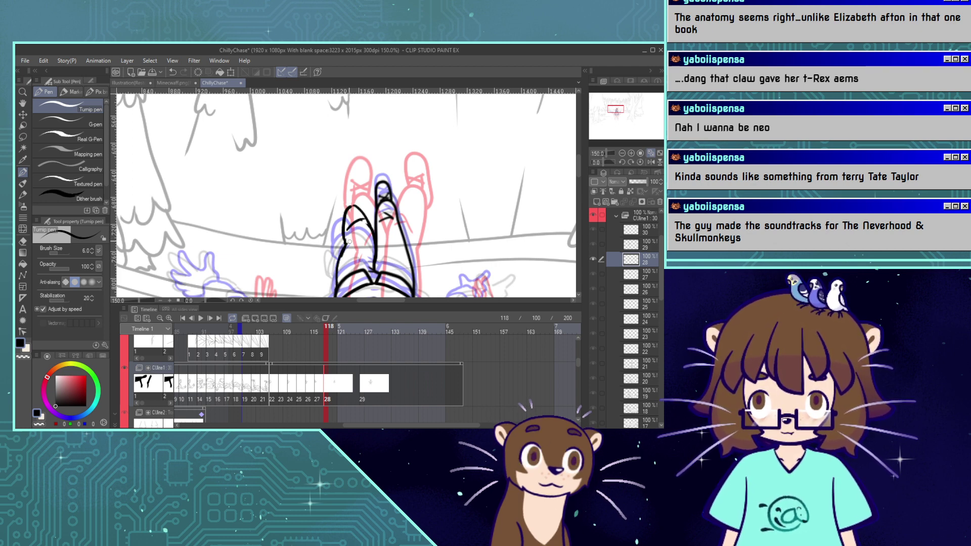
left_click_drag(343, 247, 352, 240)
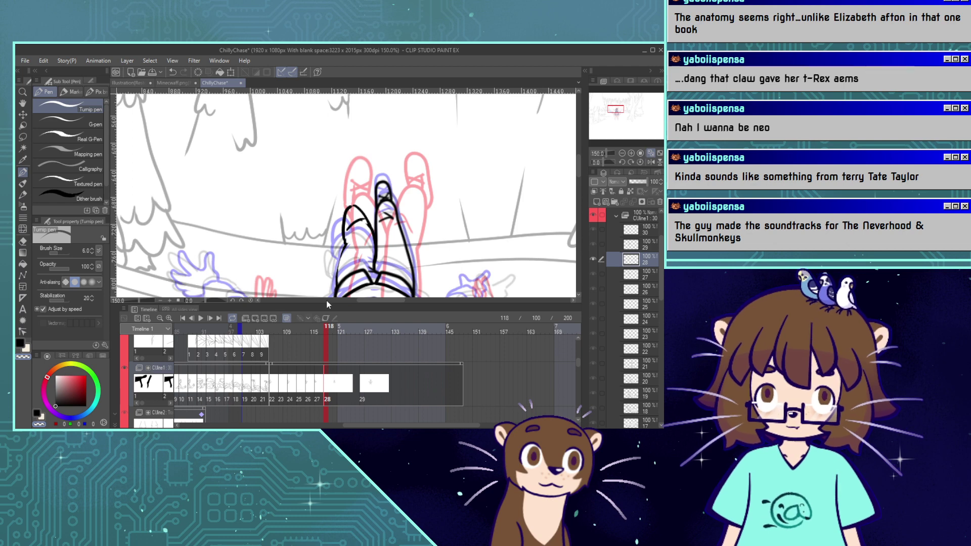
Ink the foot above the shortened left-side leg on cel 28 and add the crossed strap marks.
left_click(25, 346)
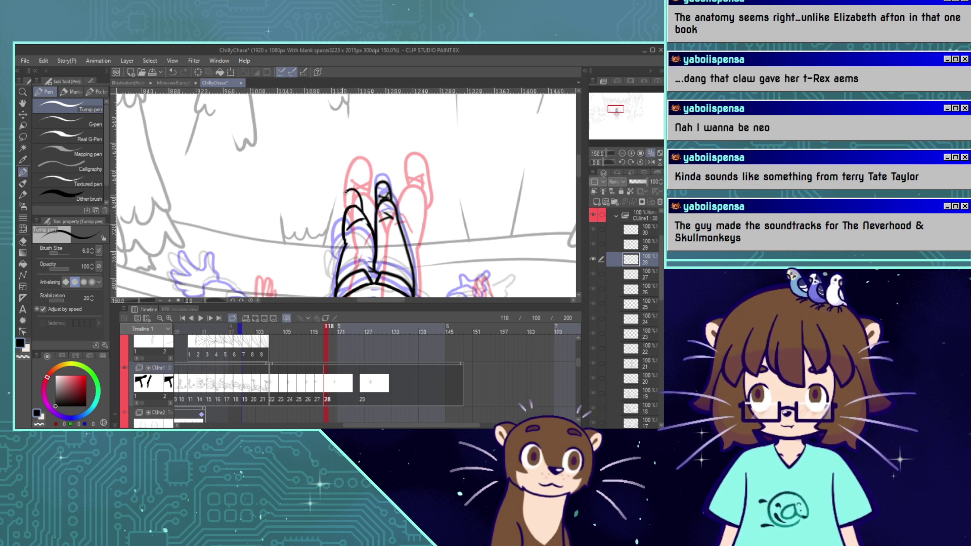
mouse_move(346, 193)
left_mouse_down()
mouse_move(342, 224)
mouse_move(346, 191)
mouse_move(356, 196)
mouse_move(342, 200)
mouse_move(350, 184)
mouse_move(364, 210)
left_mouse_up()
key("ctrl+z")
key("ctrl+z")
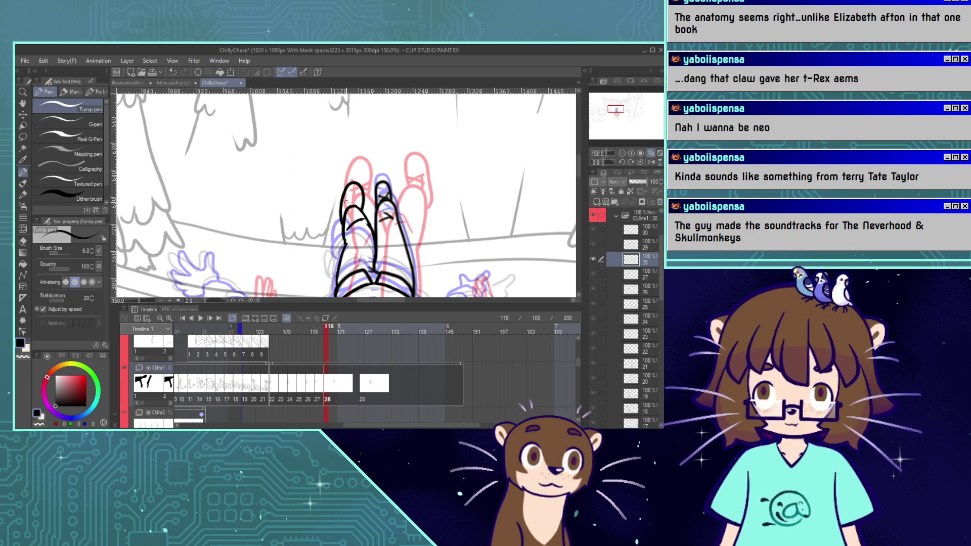
left_click_drag(347, 202, 358, 203)
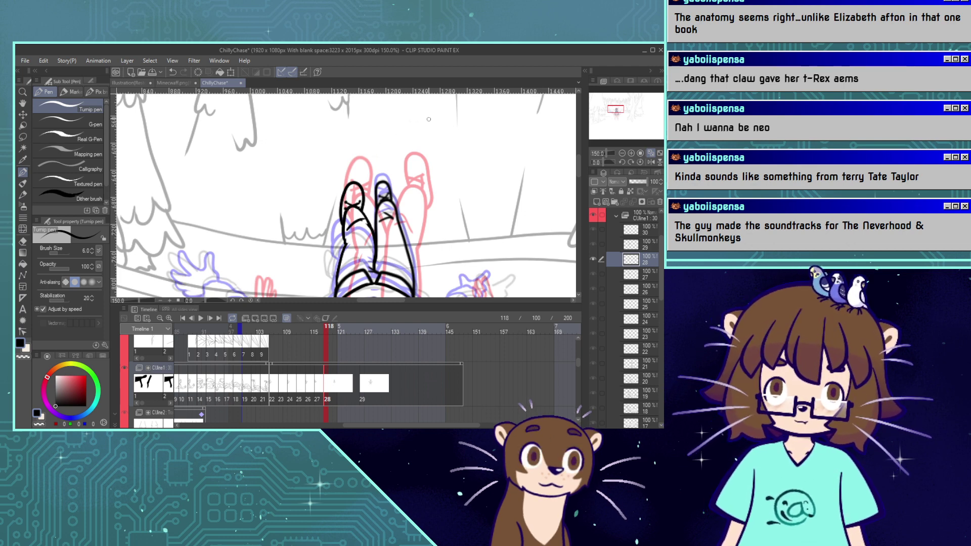
Add a new animation cel after cel 28 and move the new cel and the one following it one frame earlier.
left_click(339, 401)
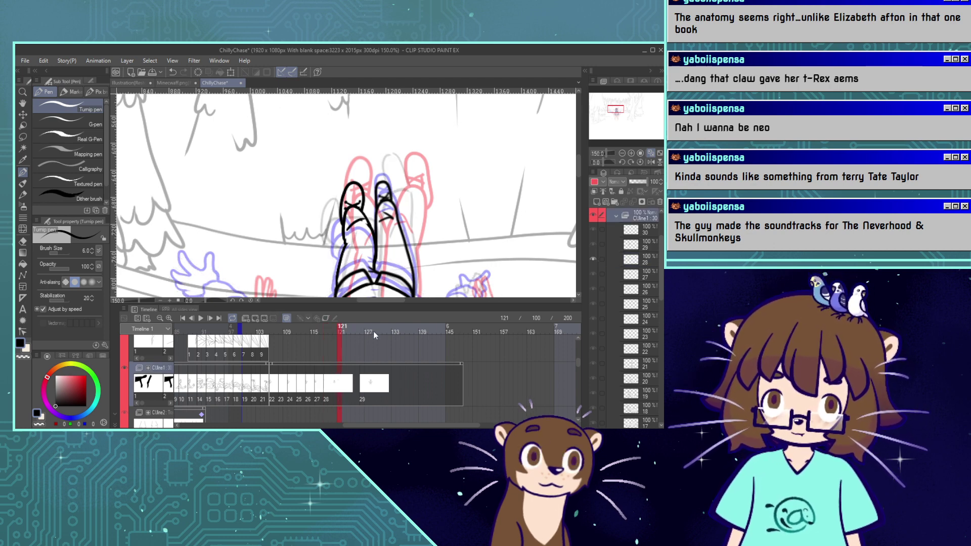
key("shift+alt+n")
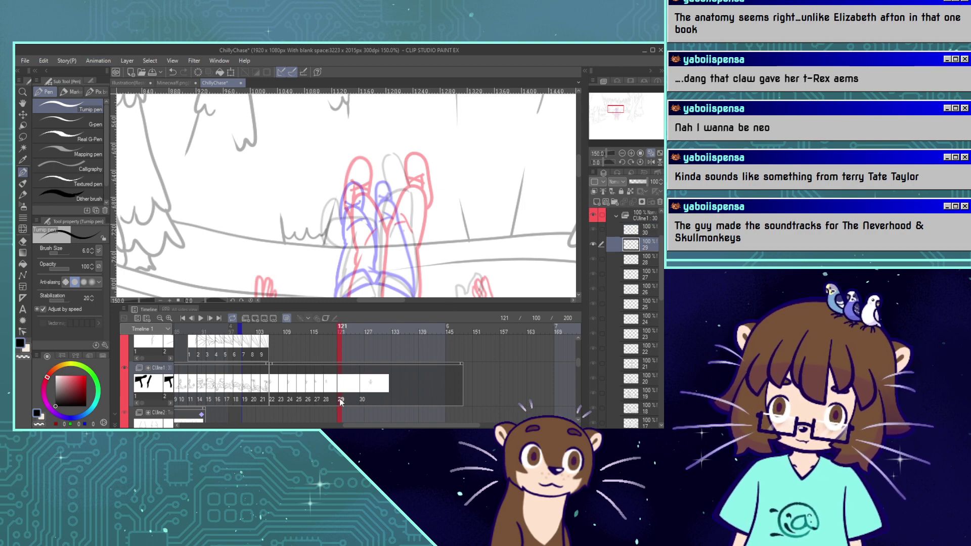
left_click(622, 152)
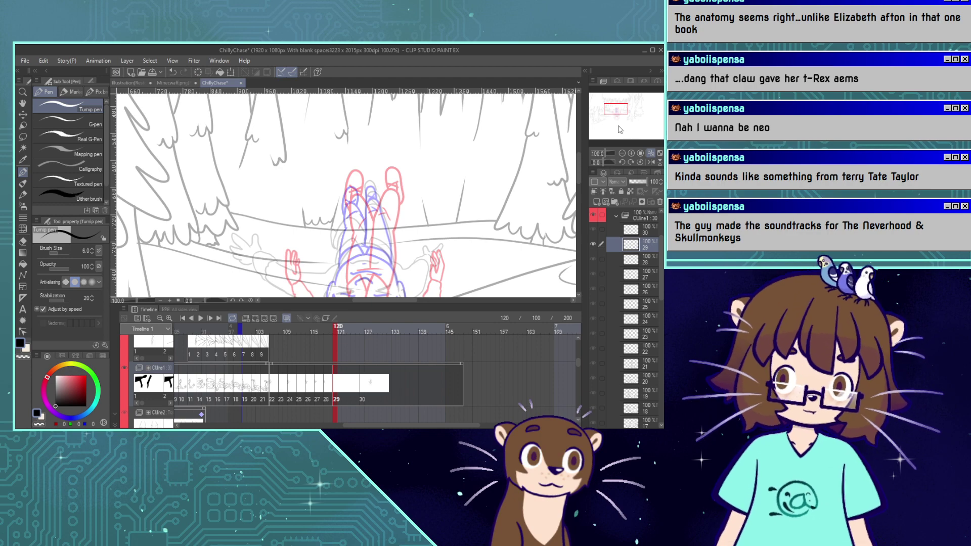
left_click_drag(615, 108, 615, 112)
mouse_move(332, 338)
left_mouse_down()
mouse_move(320, 332)
mouse_move(365, 344)
mouse_move(351, 341)
mouse_move(362, 344)
mouse_move(358, 329)
mouse_move(329, 342)
left_mouse_up()
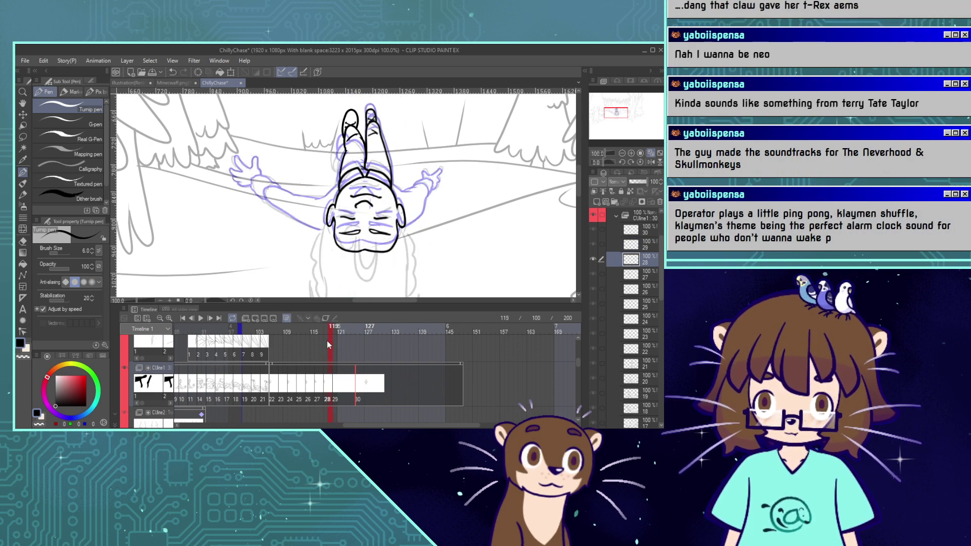
Turn off onion skinning and shift cels 28 and 29 one frame later, to frames 119 and 121.
left_click_drag(327, 341, 321, 333)
left_click(287, 319)
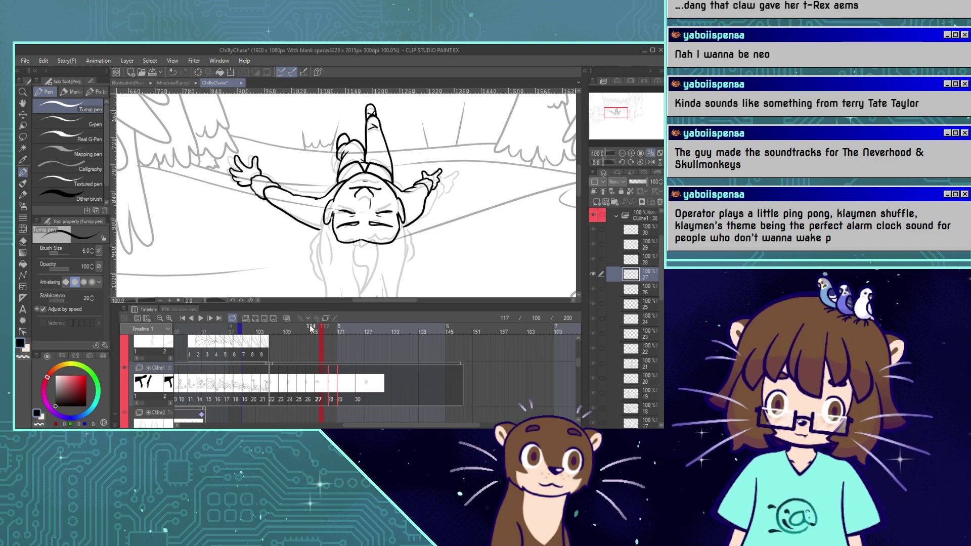
left_click(332, 332)
mouse_move(332, 332)
left_mouse_down()
mouse_move(359, 347)
mouse_move(336, 345)
mouse_move(345, 340)
left_mouse_up()
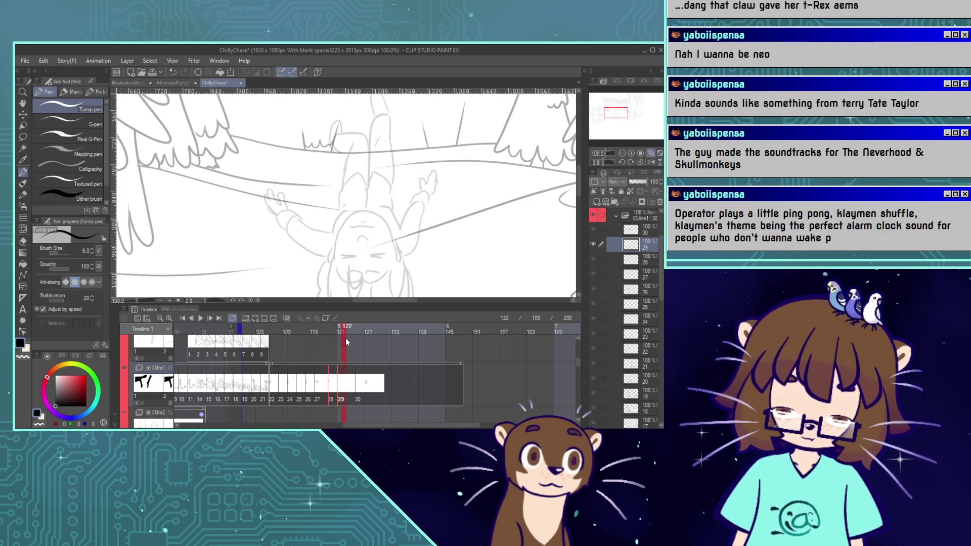
left_click(622, 153)
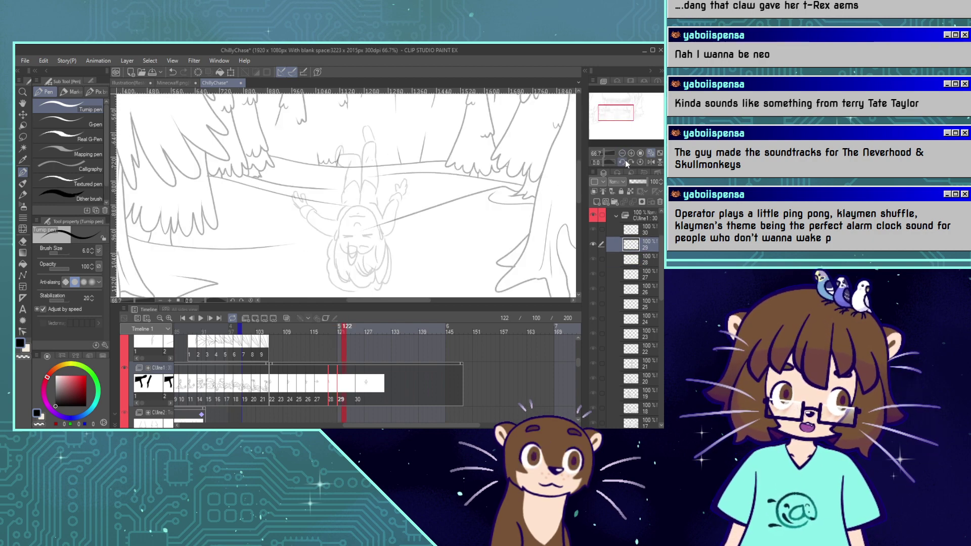
left_click(300, 399)
left_click(340, 400)
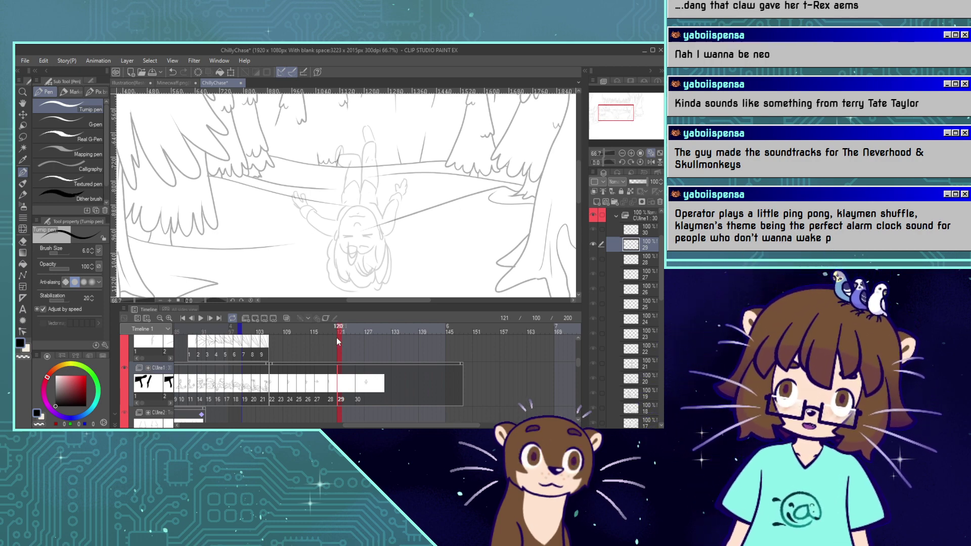
On cel 27 at frame 117, ink the curved central hair lock and the pointed strands hanging beneath it.
mouse_move(334, 329)
left_mouse_down()
mouse_move(382, 358)
mouse_move(340, 347)
mouse_move(368, 359)
mouse_move(290, 352)
mouse_move(348, 370)
mouse_move(311, 366)
mouse_move(324, 369)
left_mouse_up()
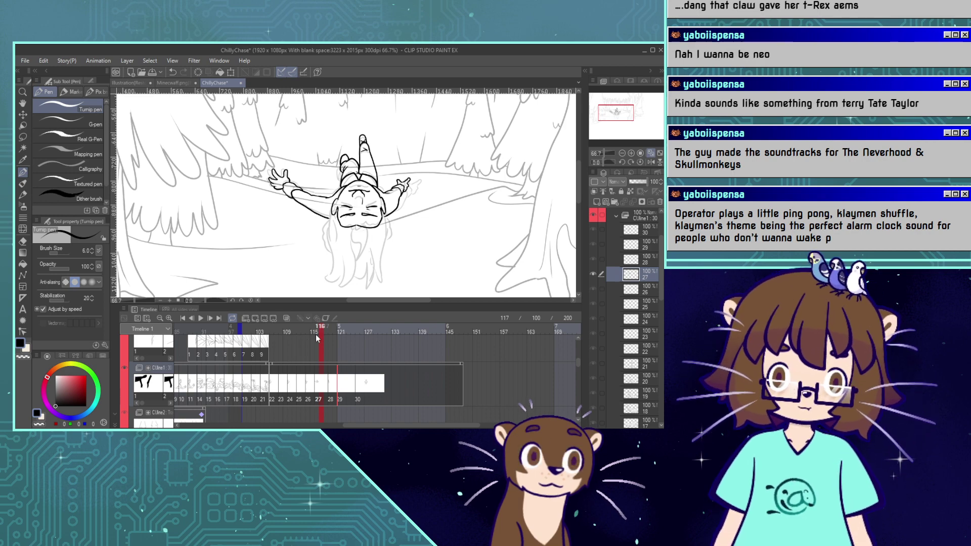
left_click(622, 116)
left_click(631, 152)
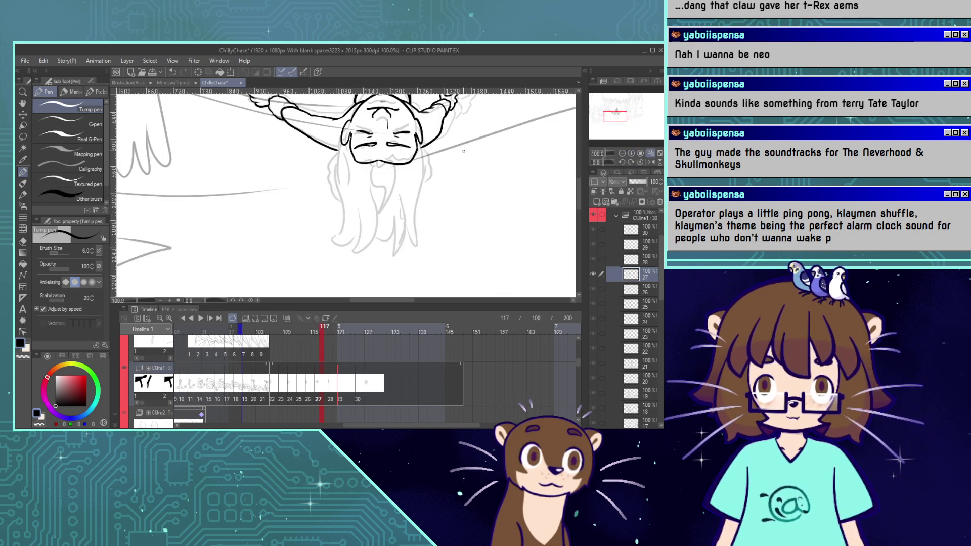
mouse_move(377, 162)
left_mouse_down()
mouse_move(395, 189)
mouse_move(378, 218)
left_mouse_up()
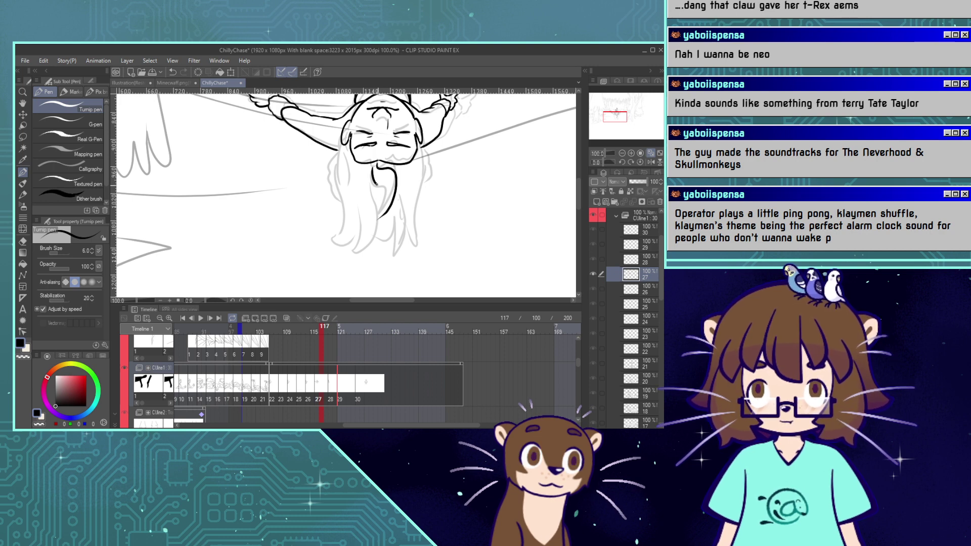
left_click_drag(376, 184, 378, 222)
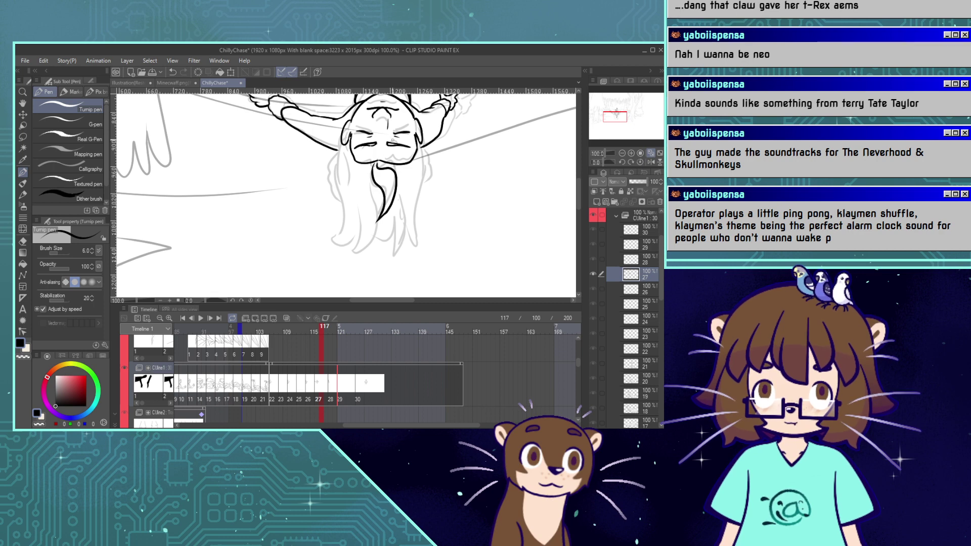
left_click_drag(617, 119, 618, 116)
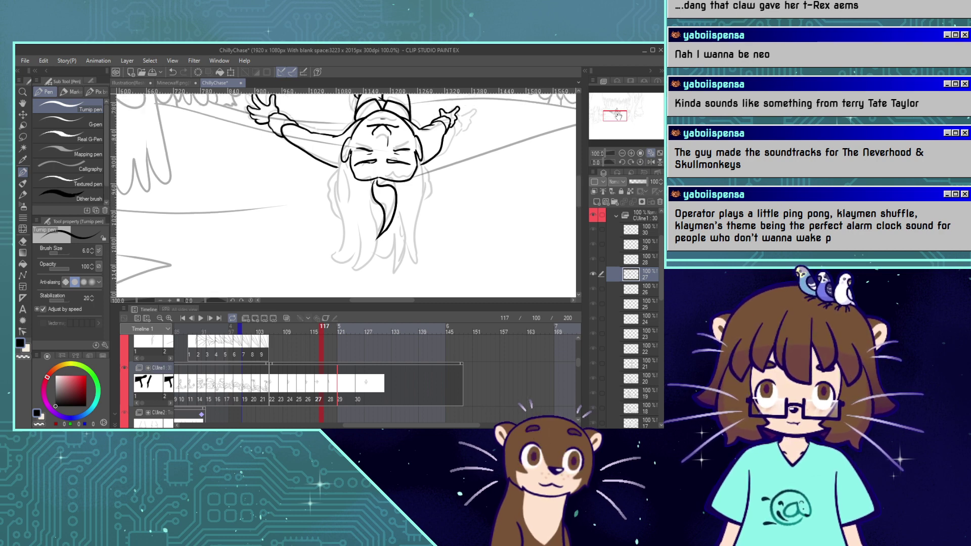
mouse_move(373, 193)
left_mouse_down()
mouse_move(375, 229)
mouse_move(356, 276)
mouse_move(362, 223)
mouse_move(349, 265)
left_mouse_up()
key("ctrl+z")
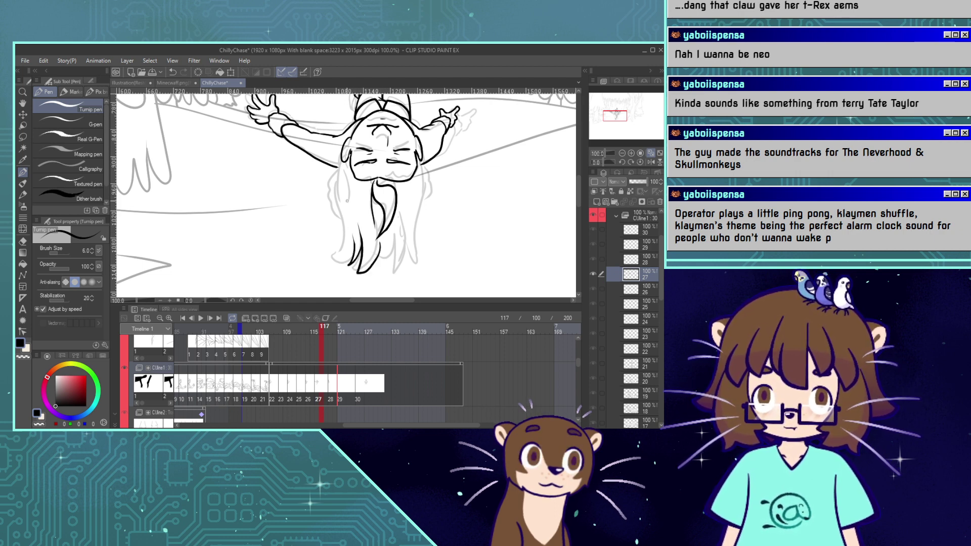
left_click_drag(347, 160, 343, 191)
left_click_drag(340, 155, 344, 233)
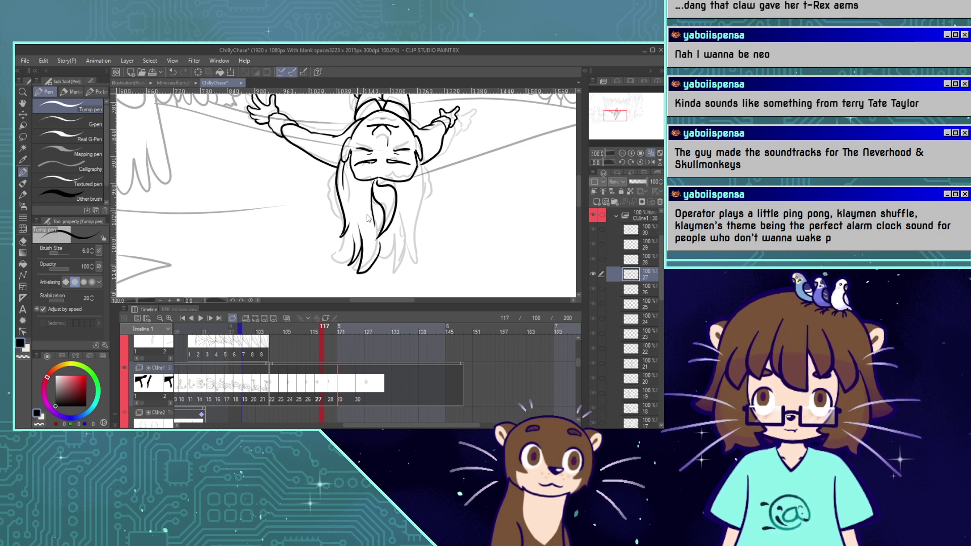
key("ctrl+z")
mouse_move(335, 256)
left_mouse_down()
mouse_move(347, 230)
mouse_move(341, 259)
left_mouse_up()
key("ctrl+z")
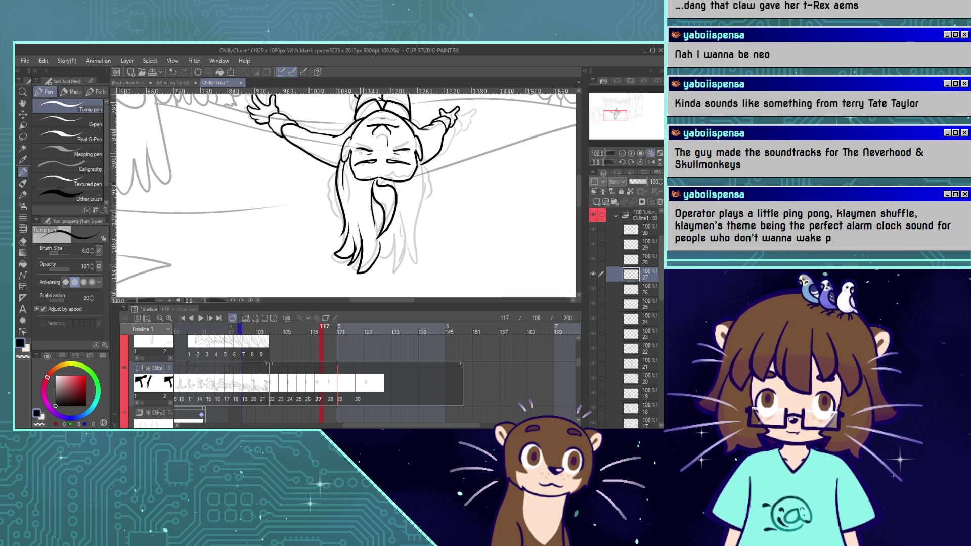
key("ctrl+z")
key("ctrl+z")
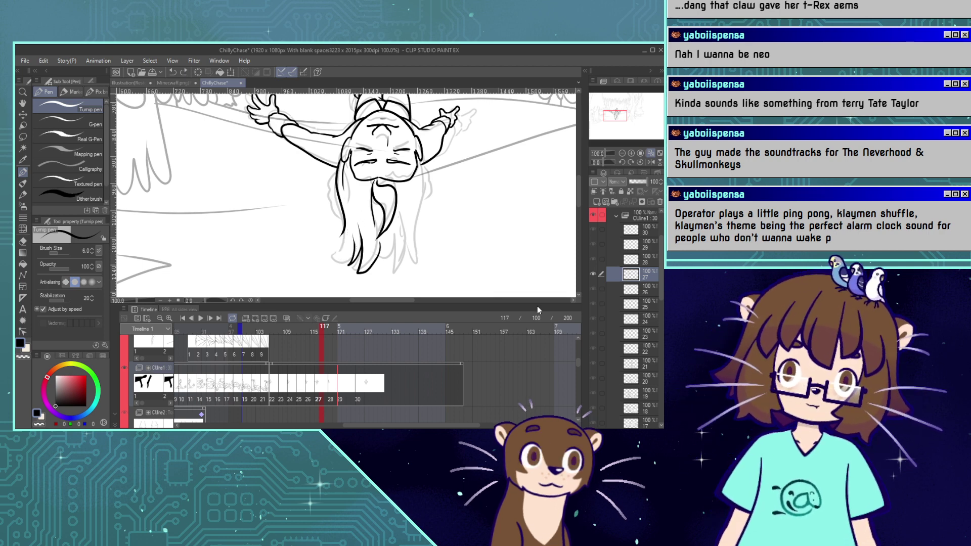
left_click(22, 357)
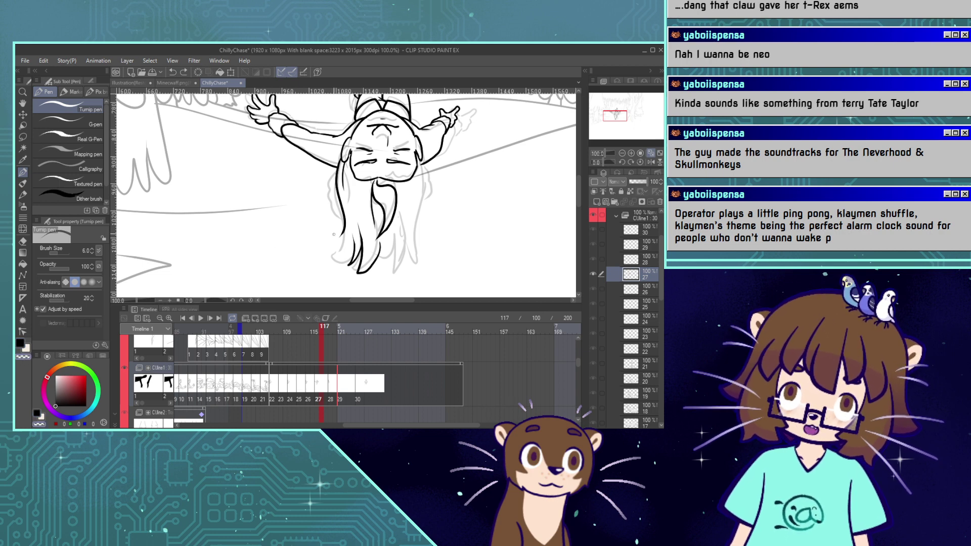
key("ctrl+z")
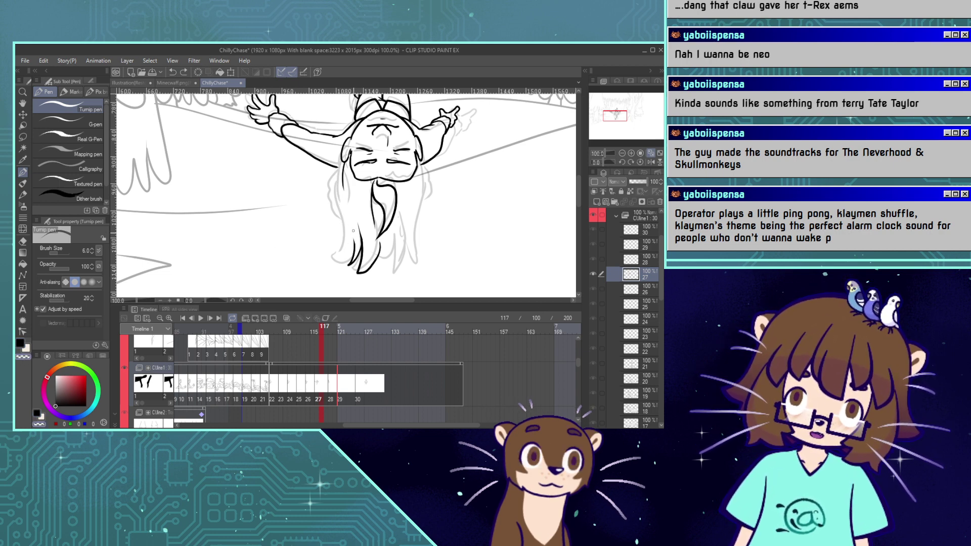
key("c")
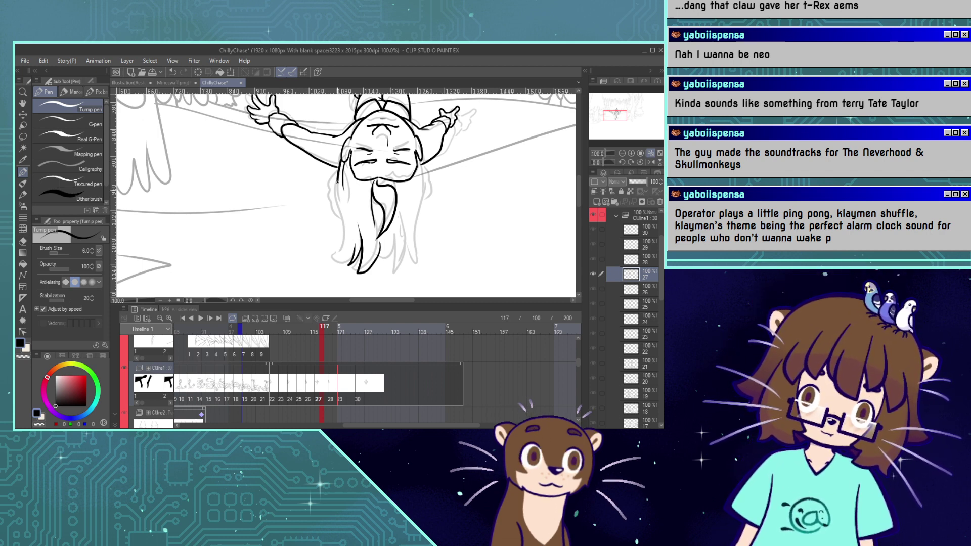
Ink the long left-side hair lock on cel 27, ending in several pointed tips beside the central strands.
mouse_move(338, 181)
left_mouse_down()
mouse_move(344, 233)
mouse_move(332, 252)
mouse_move(354, 245)
left_mouse_up()
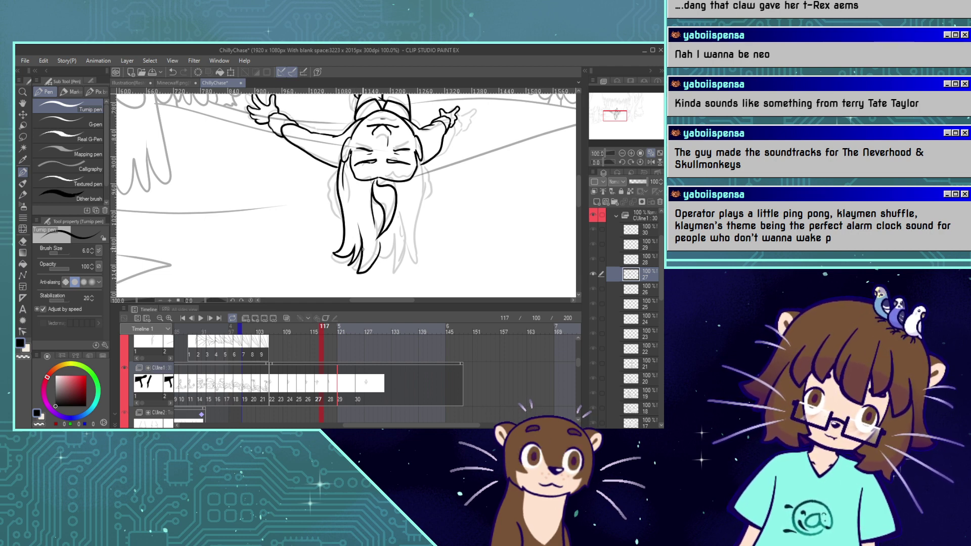
key("ctrl+z")
left_click_drag(363, 247, 354, 216)
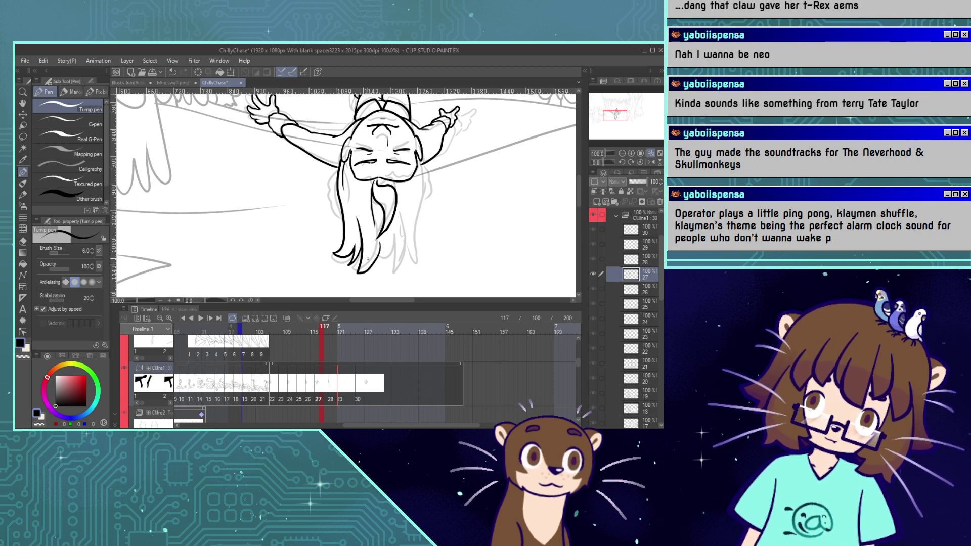
Ink the right-side hair on cel 27 with a long outer edge and pointed tips flaring outward.
left_click_drag(323, 333, 314, 334)
mouse_move(397, 222)
left_mouse_down()
mouse_move(407, 255)
mouse_move(422, 254)
mouse_move(393, 241)
mouse_move(400, 257)
mouse_move(413, 260)
mouse_move(415, 250)
mouse_move(394, 252)
mouse_move(418, 232)
left_mouse_up()
key("ctrl+z")
key("ctrl+z")
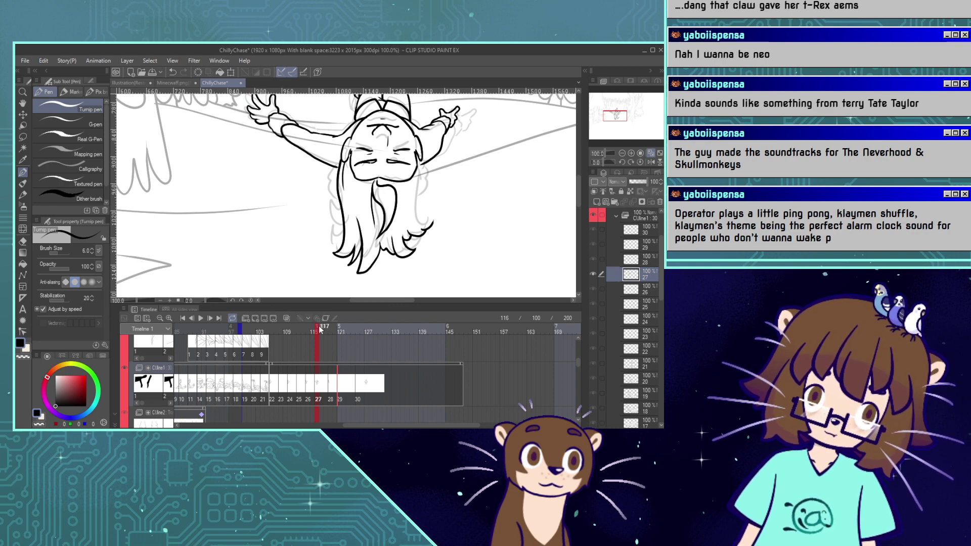
left_click_drag(320, 328, 320, 328)
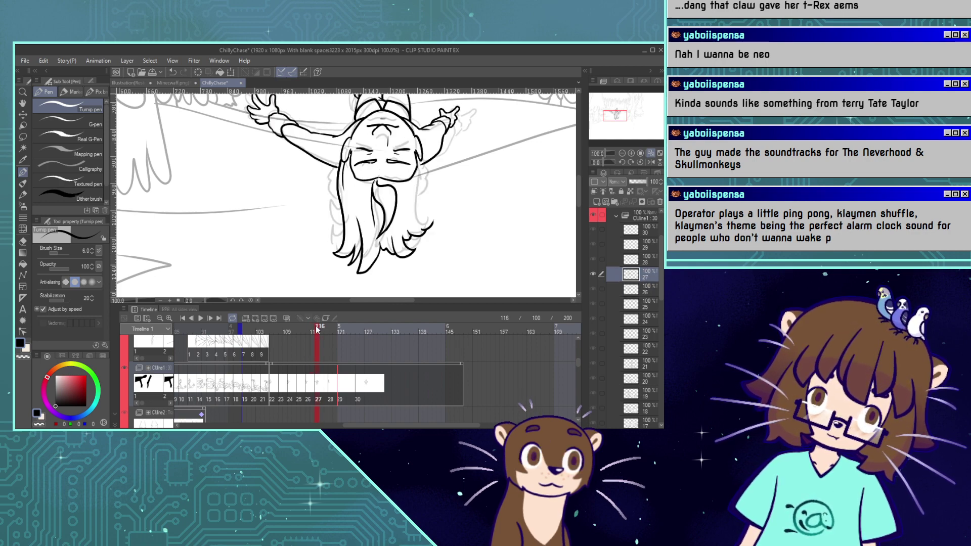
left_click_drag(422, 162, 430, 195)
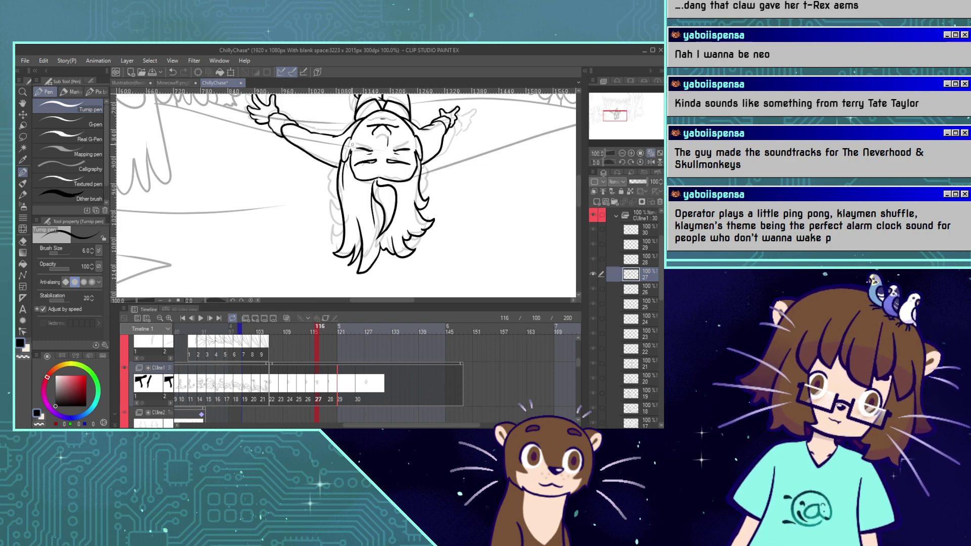
Compare cel 27 with cel 26, then use Liquify at brush size 168.2 to pull cel 27's right-side hair tips lower.
left_click(313, 333)
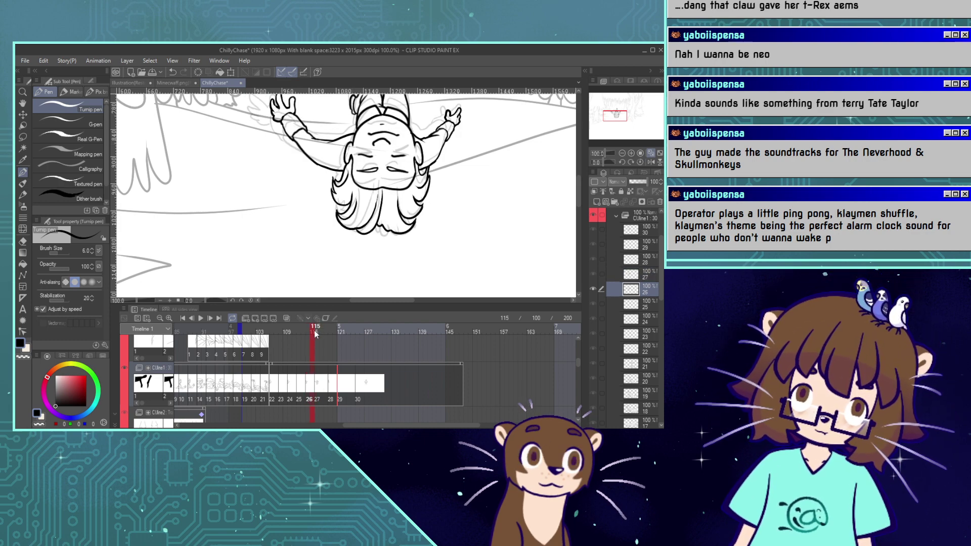
left_click(318, 334)
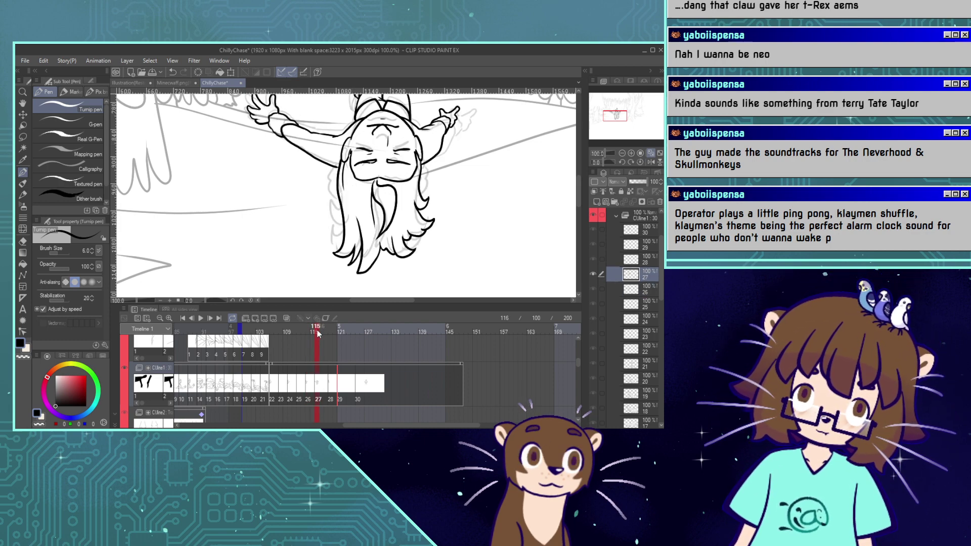
left_click(23, 229)
left_click_drag(65, 255, 60, 256)
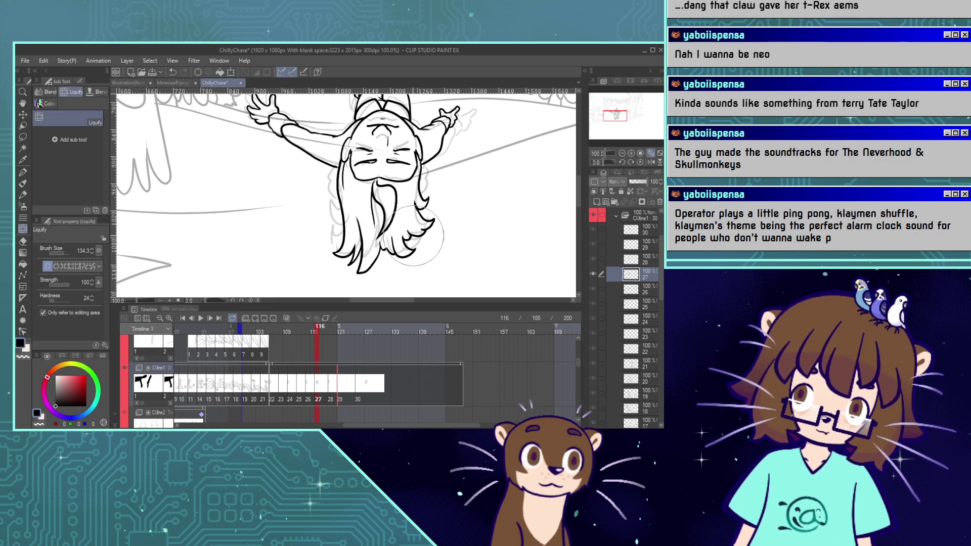
mouse_move(434, 227)
left_mouse_down()
mouse_move(429, 235)
mouse_move(428, 212)
left_mouse_up()
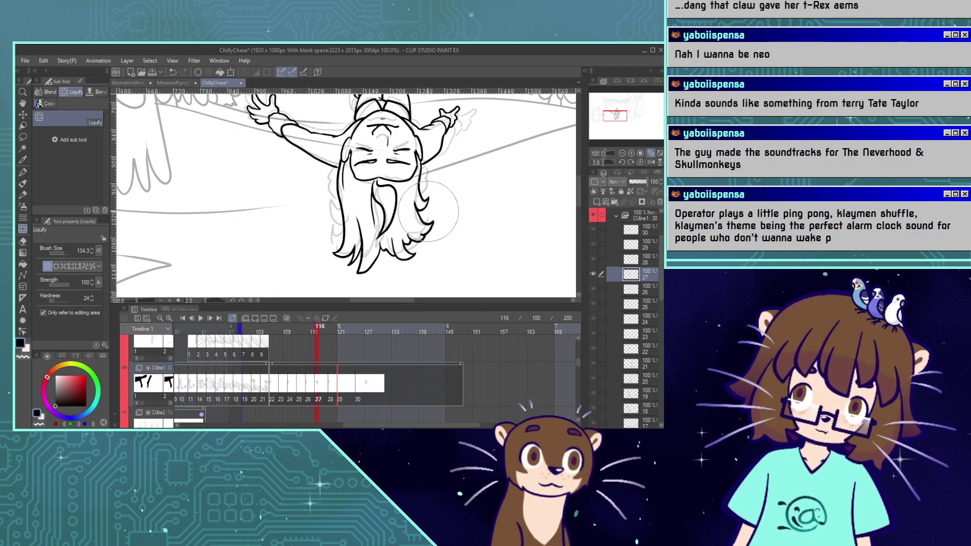
key("ctrl+z")
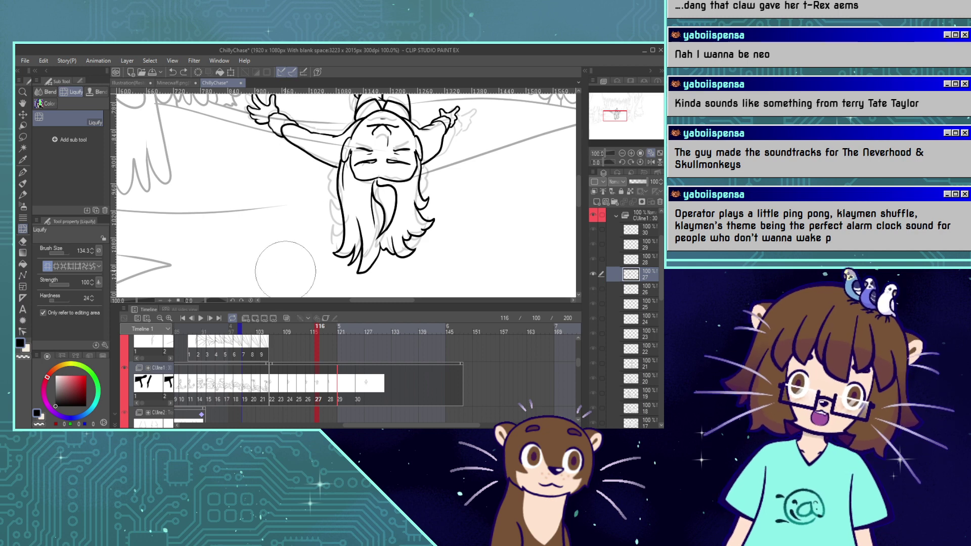
left_click_drag(64, 253, 65, 251)
mouse_move(436, 227)
left_mouse_down()
mouse_move(438, 255)
mouse_move(418, 255)
mouse_move(413, 284)
mouse_move(415, 250)
left_mouse_up()
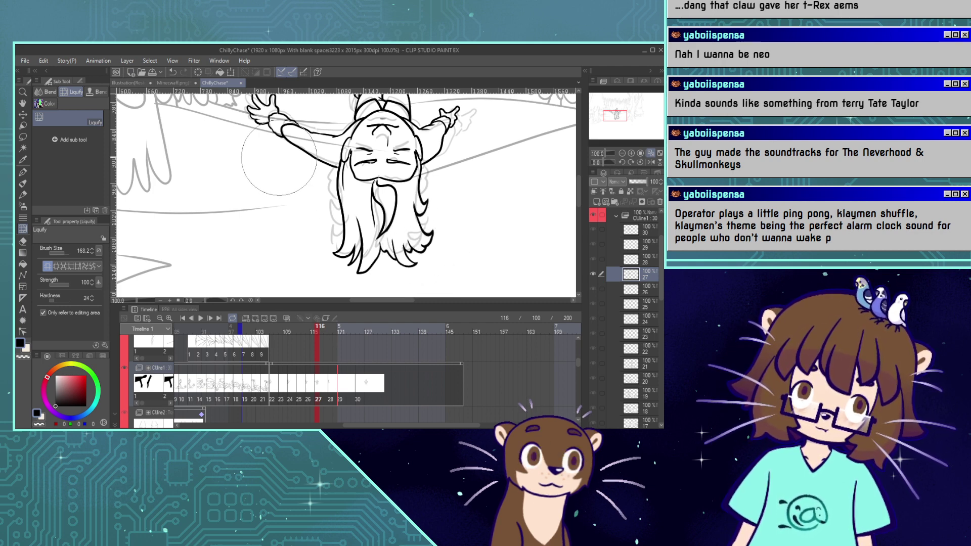
Ink the wavy outer hair locks on both sides of the head on cel 27 with the Turnip pen.
left_click(22, 173)
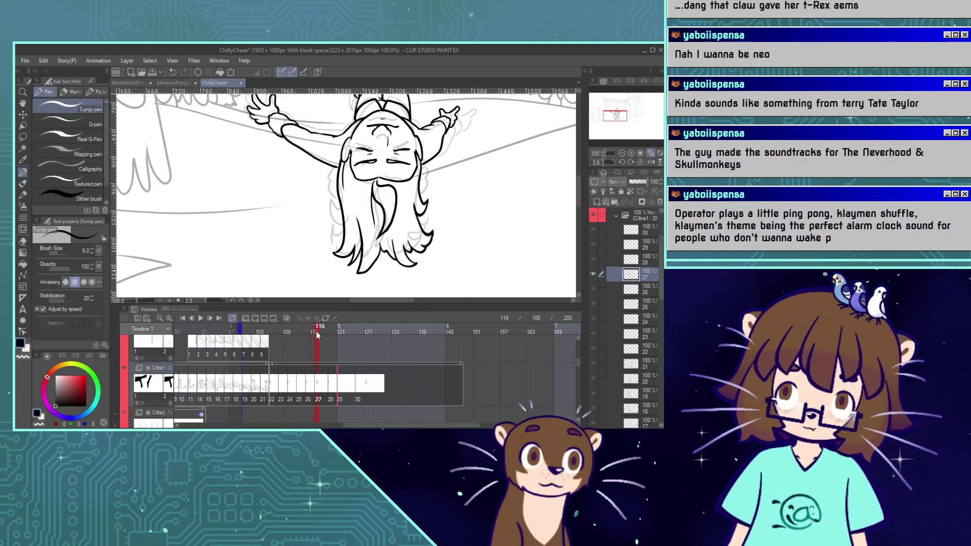
mouse_move(317, 331)
left_mouse_down()
mouse_move(329, 332)
mouse_move(308, 335)
mouse_move(318, 334)
left_mouse_up()
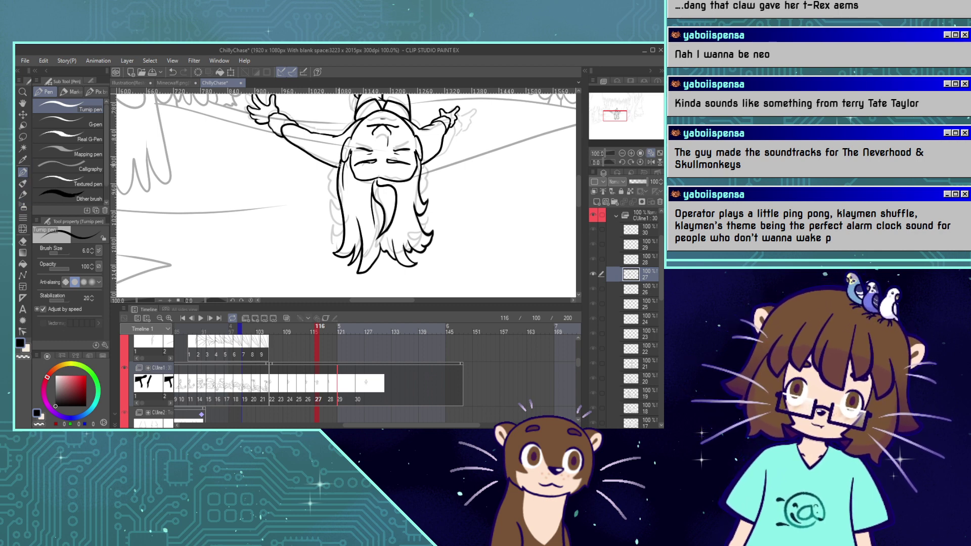
left_click_drag(324, 191, 340, 227)
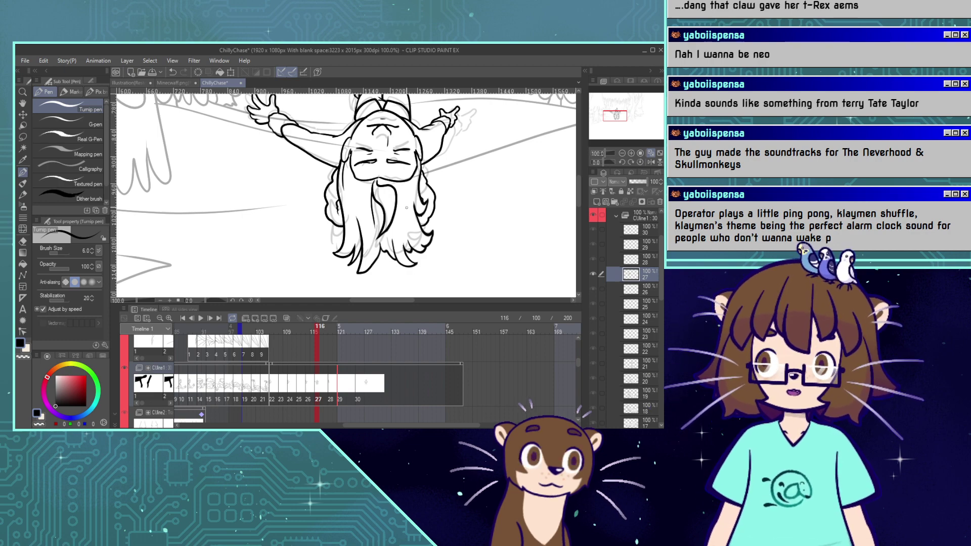
Touch up the hair line beside the right side of the face on cel 26 at frame 114.
mouse_move(320, 334)
left_mouse_down()
mouse_move(332, 338)
mouse_move(289, 332)
mouse_move(309, 342)
left_mouse_up()
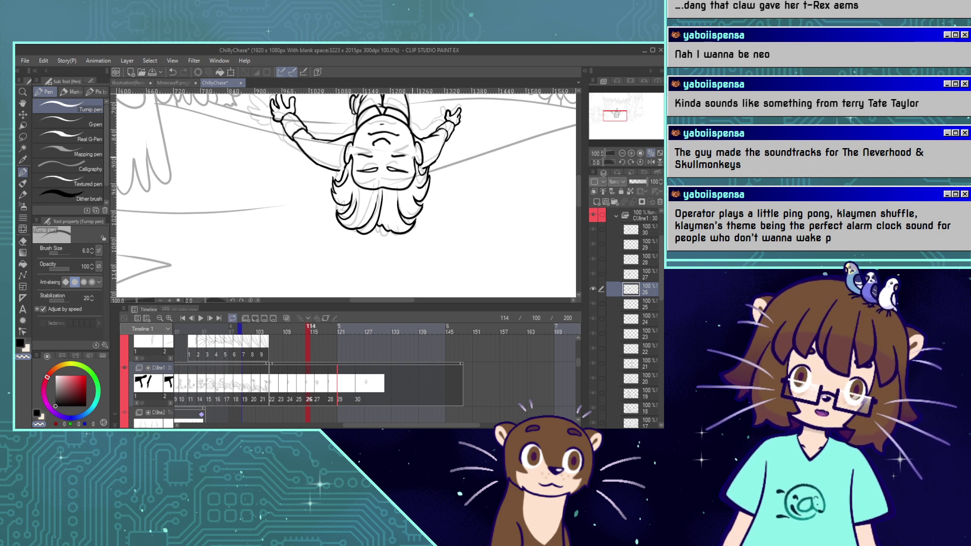
key("ctrl+z")
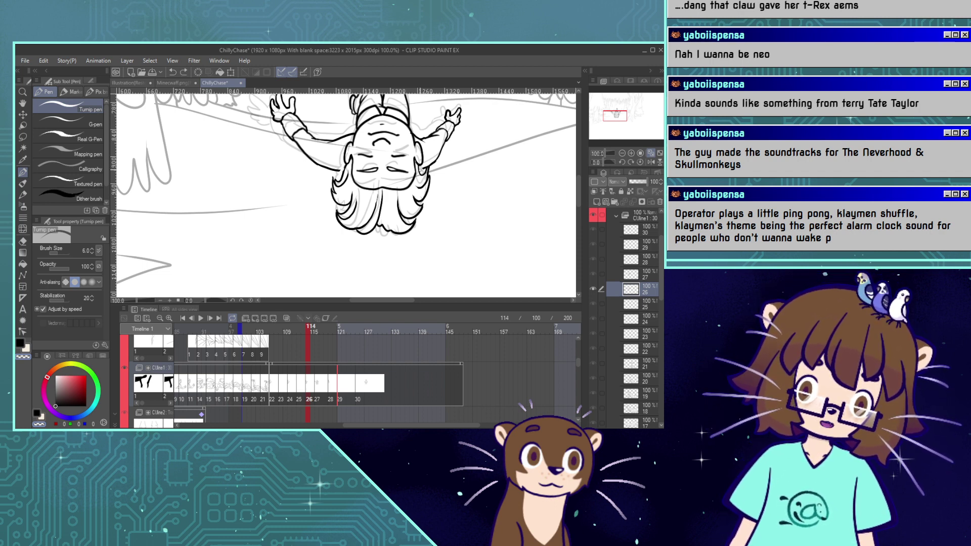
left_click_drag(421, 169, 422, 170)
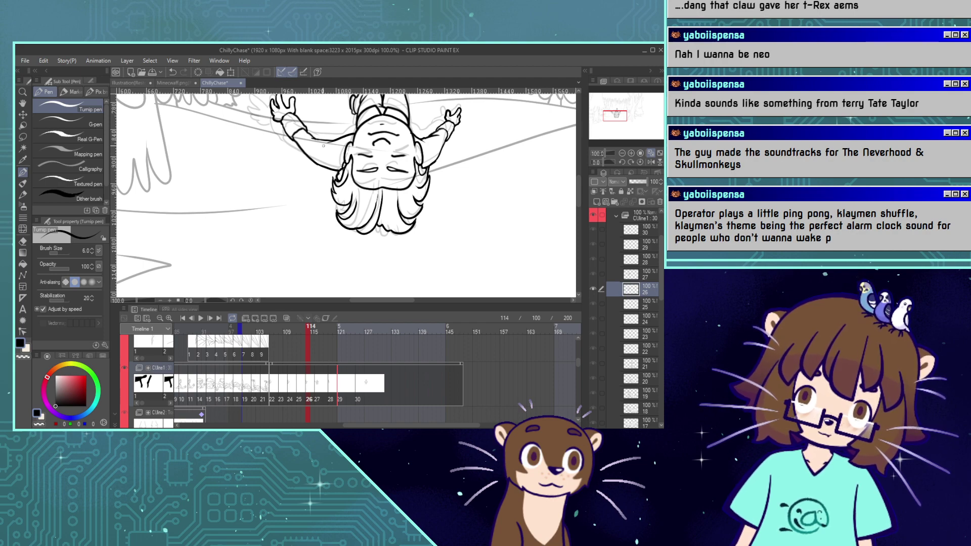
Open cel 25 at frame 112, turn on onion skinning and rotate the canvas 180 degrees for inking.
mouse_move(309, 332)
left_mouse_down()
mouse_move(318, 335)
mouse_move(277, 332)
mouse_move(299, 333)
left_mouse_up()
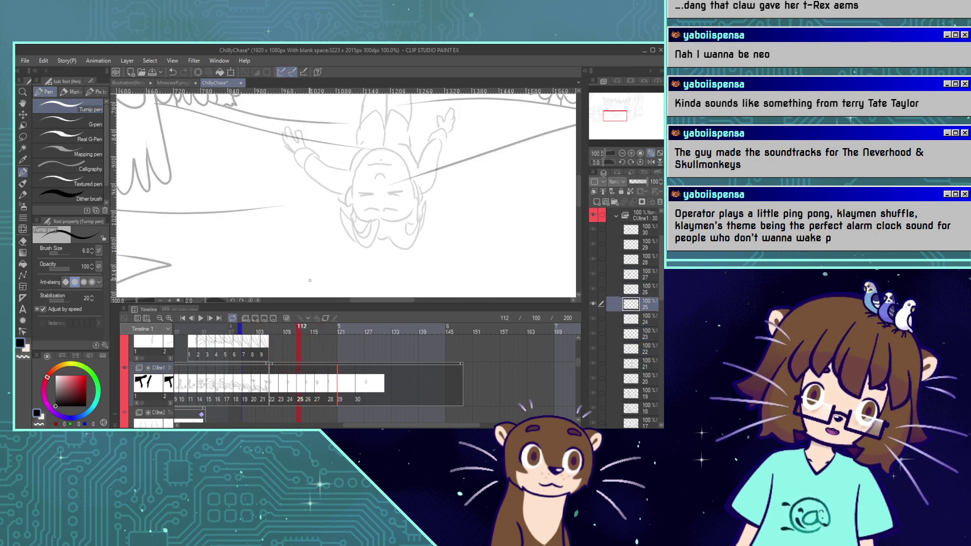
left_click_drag(618, 109, 622, 115)
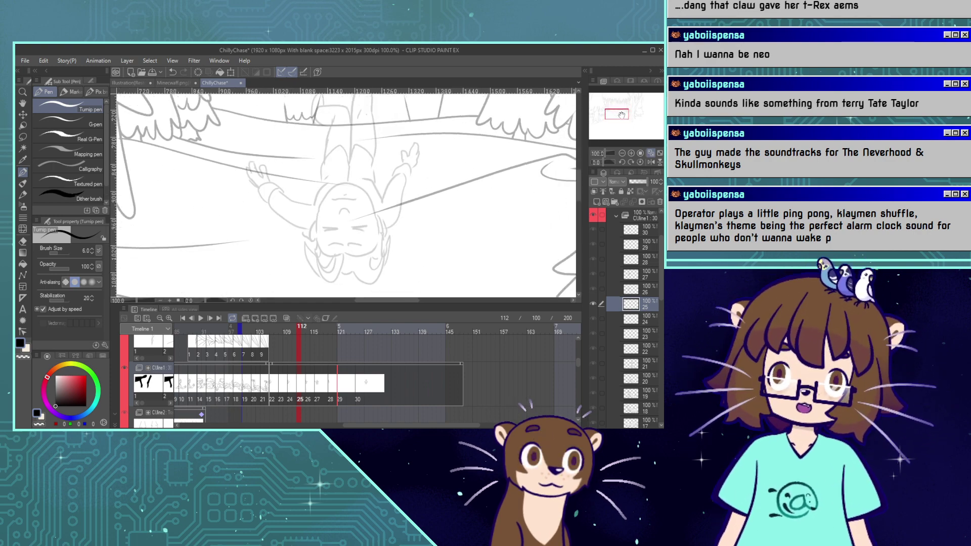
left_click(285, 318)
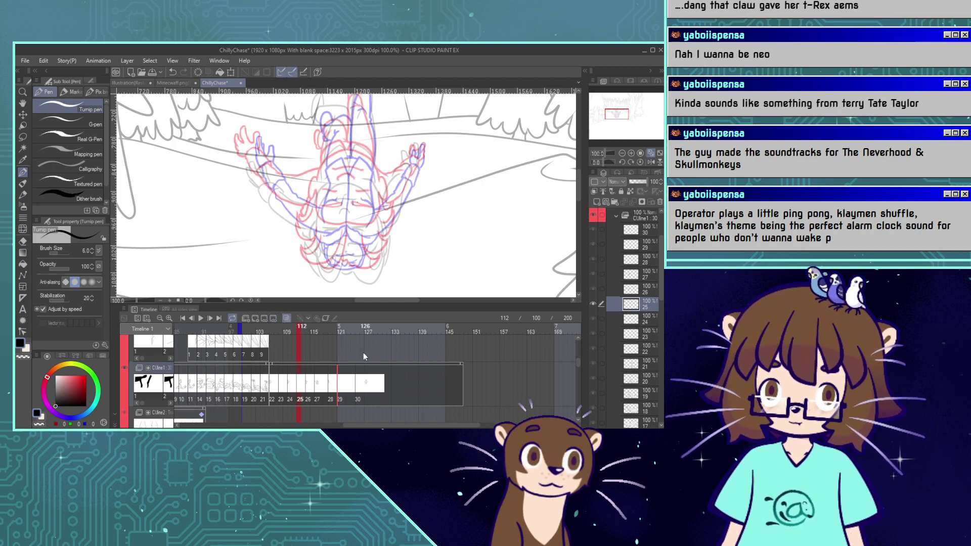
left_click_drag(610, 163, 648, 180)
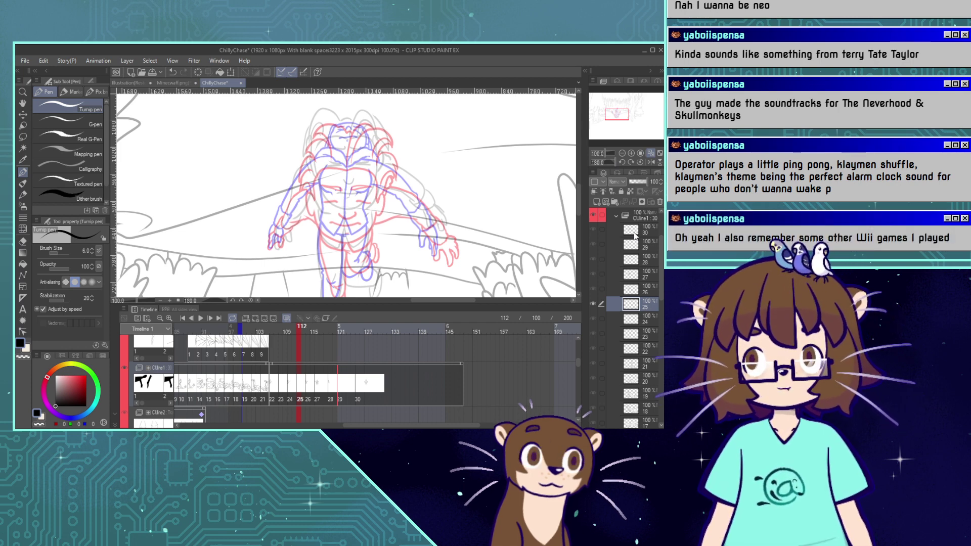
left_click(631, 153)
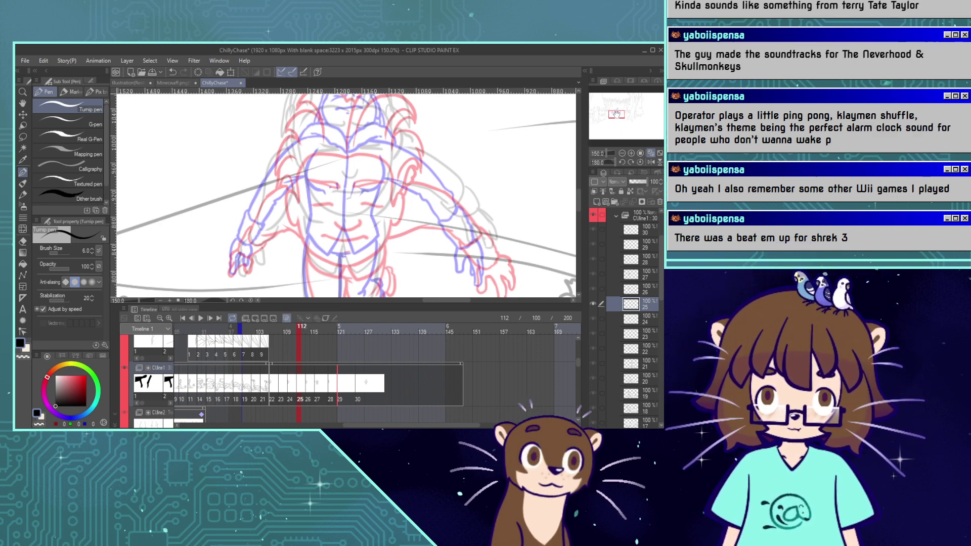
left_click_drag(617, 114, 616, 114)
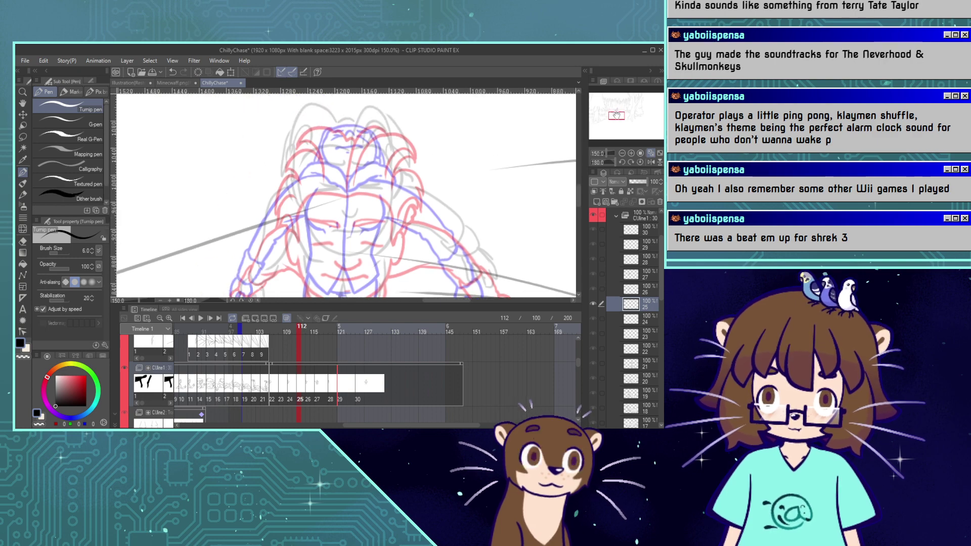
Ink the nose on cel 25 as a short curved line over the rough with the Turnip pen.
left_click(287, 319)
left_click(287, 320)
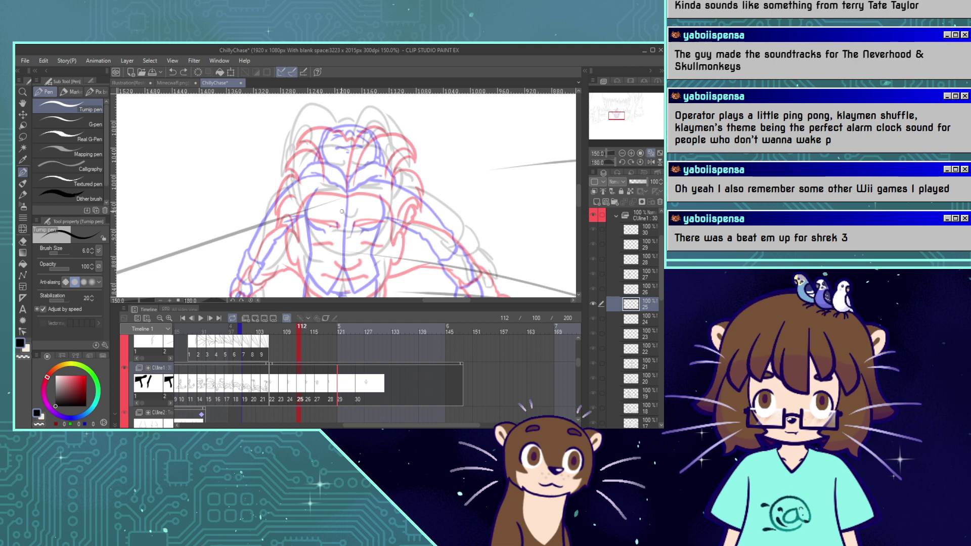
left_click(343, 213)
key("ctrl+z")
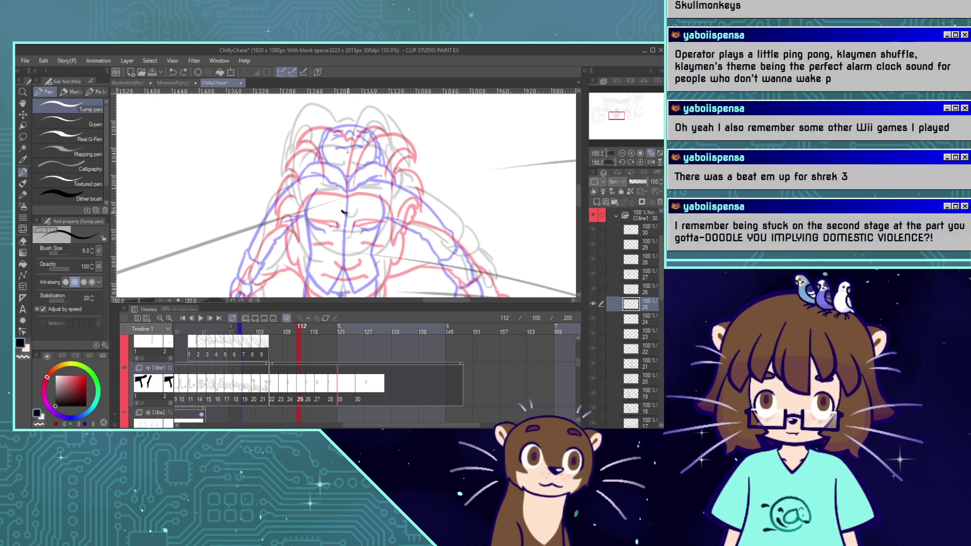
left_click_drag(353, 212, 356, 210)
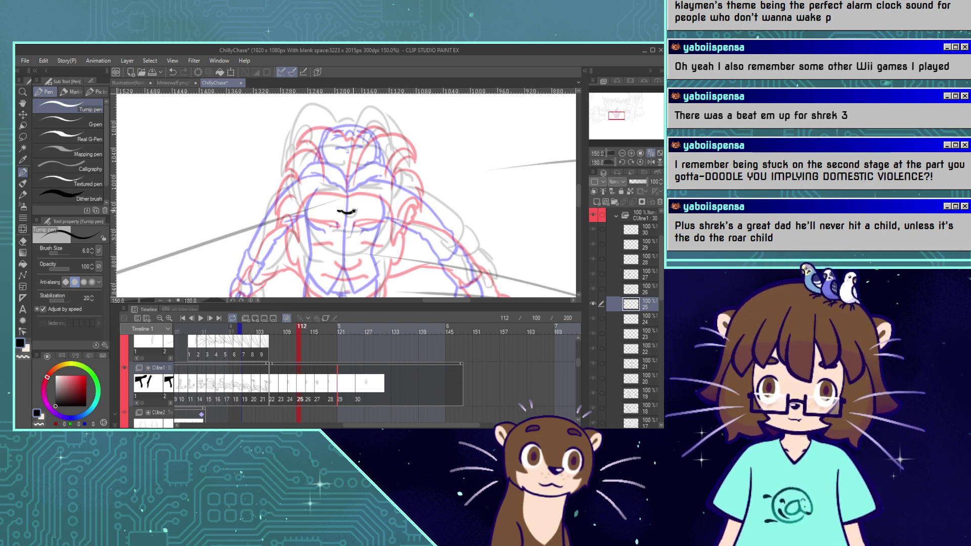
left_click_drag(342, 212, 338, 209)
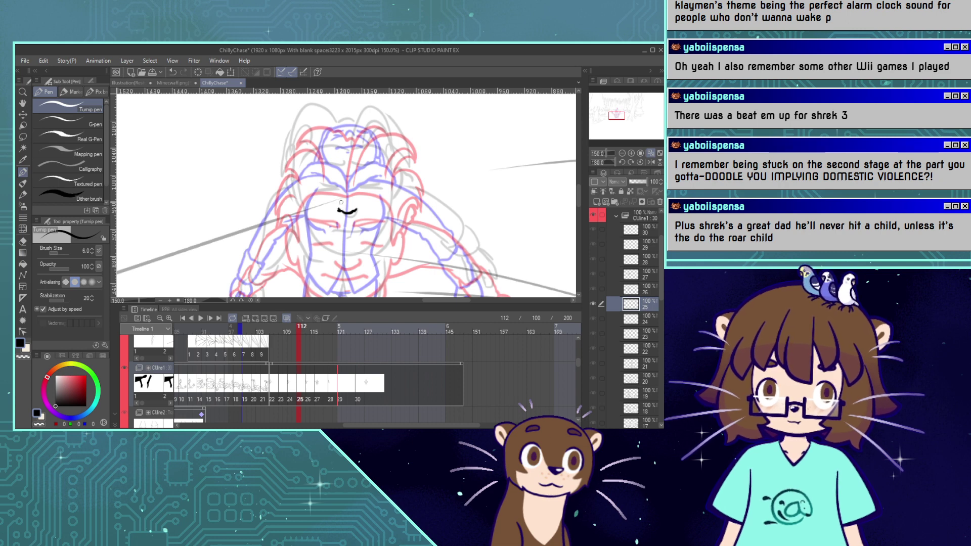
key("ctrl+z")
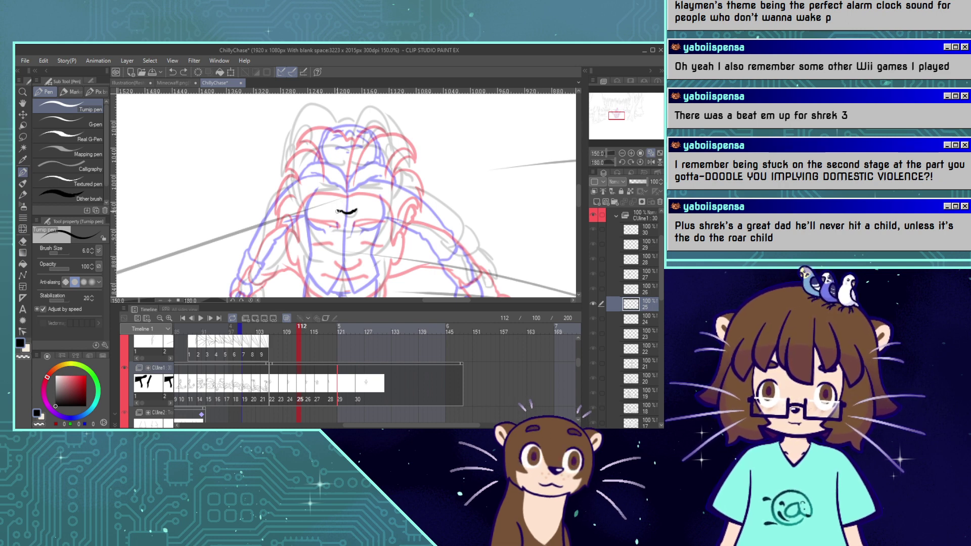
key("ctrl+y")
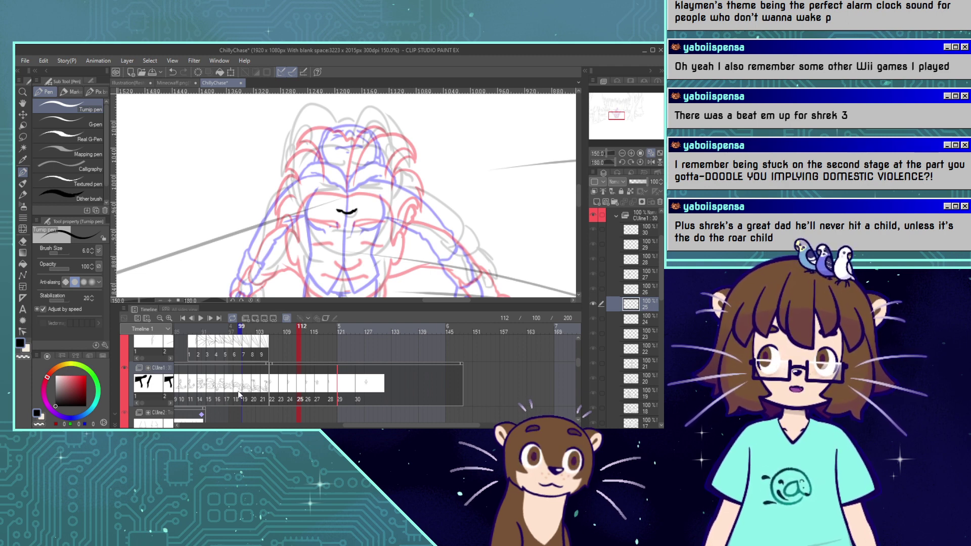
Ink the mouth on cel 25 as a wide line below the nose, with a short lower-lip mark.
left_click(255, 363)
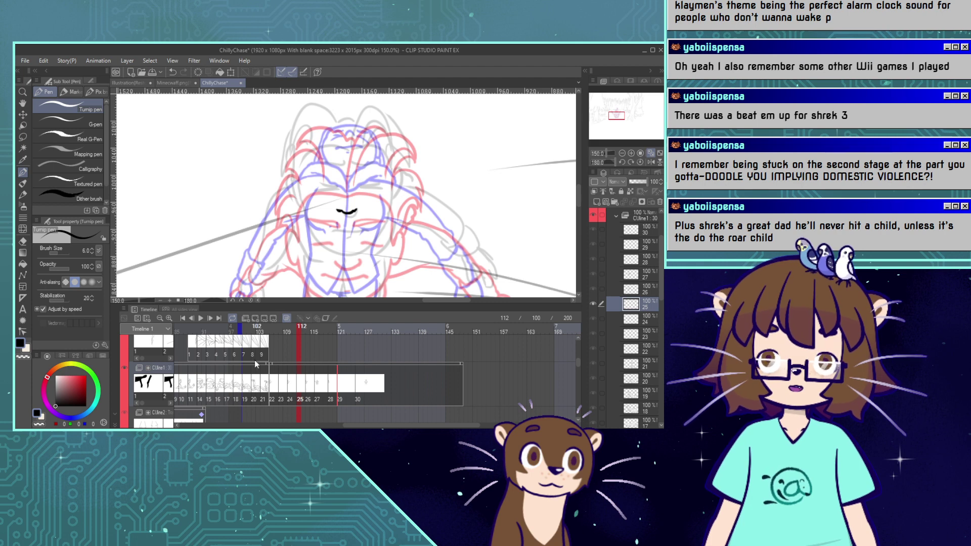
left_click(248, 363)
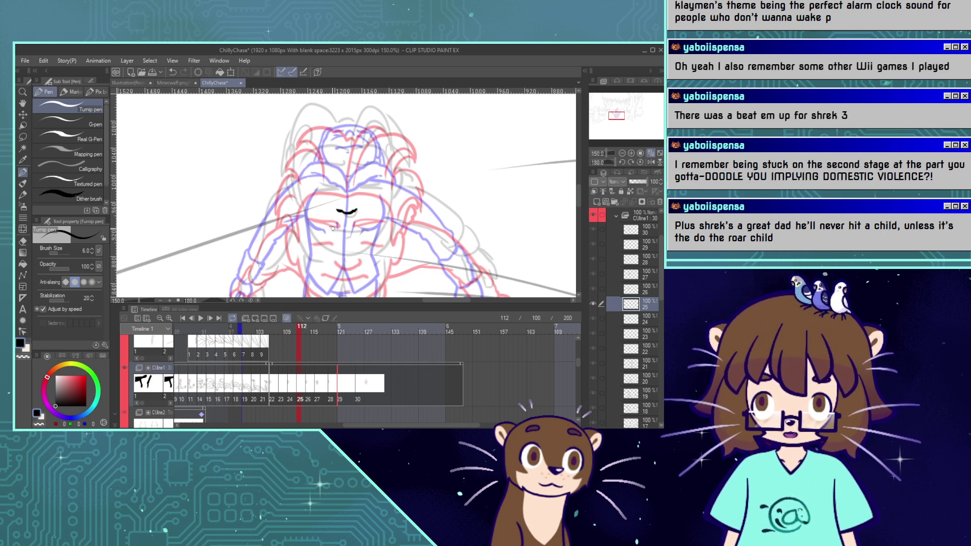
key("ctrl+z")
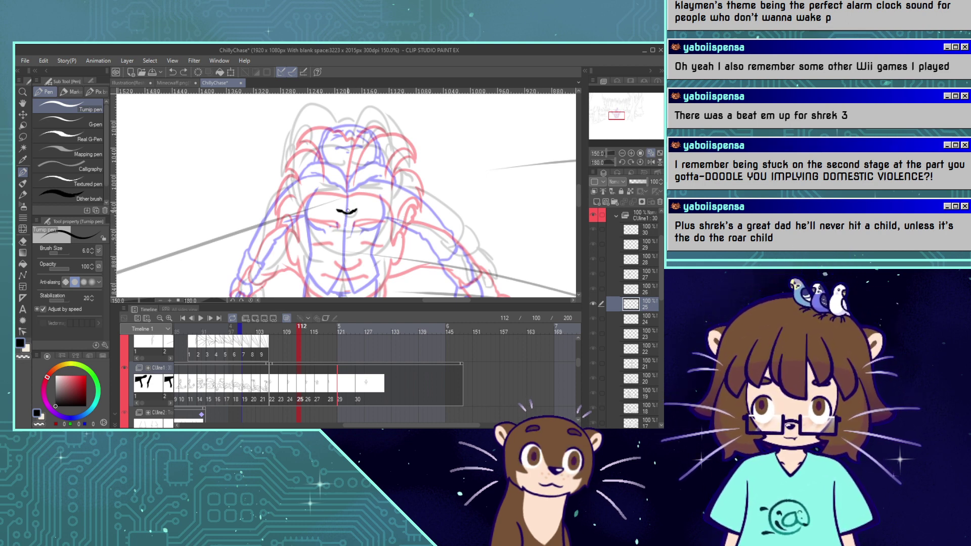
mouse_move(329, 227)
left_mouse_down()
mouse_move(365, 228)
mouse_move(347, 238)
left_mouse_up()
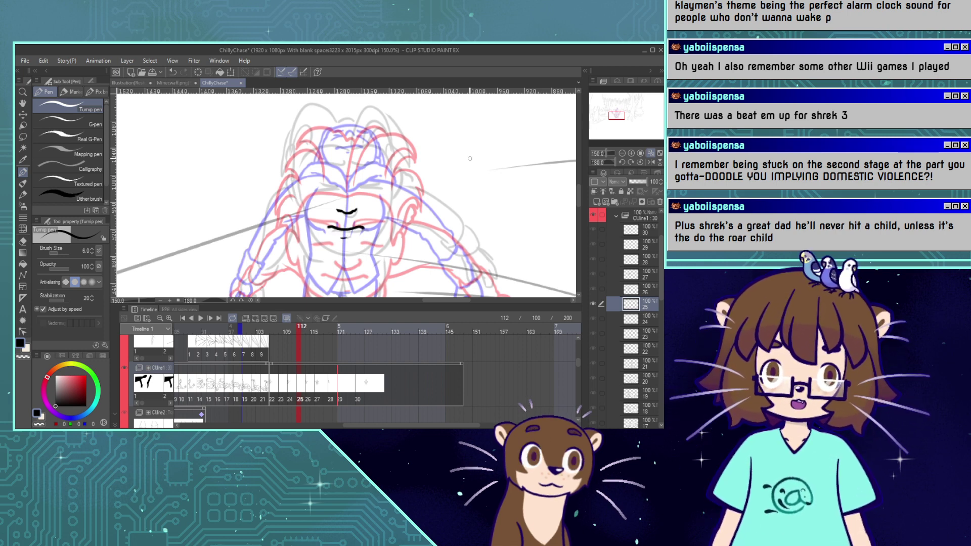
Ink the two closed eyes on cel 25 as short curved lines on either side above the nose.
left_click_drag(616, 116, 616, 115)
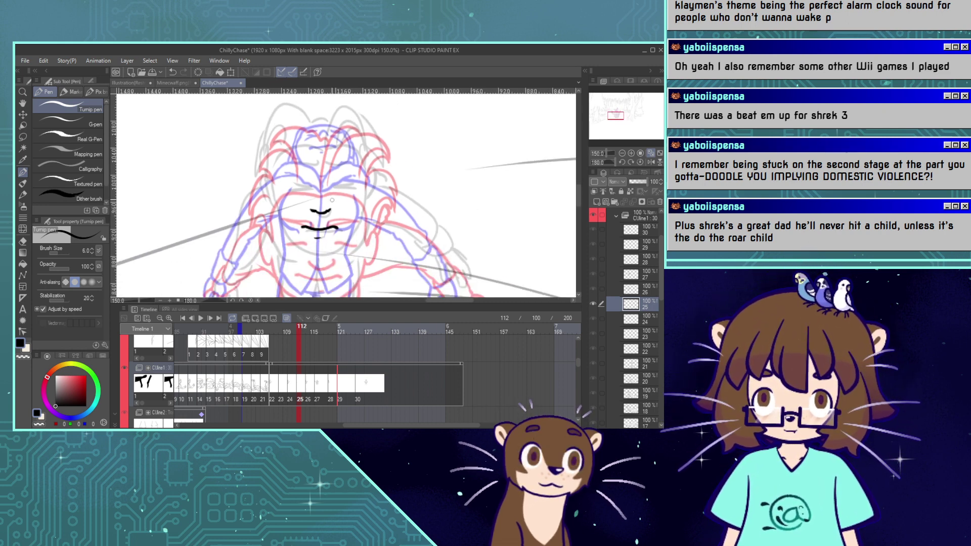
mouse_move(332, 200)
left_mouse_down()
mouse_move(349, 195)
mouse_move(332, 200)
left_mouse_up()
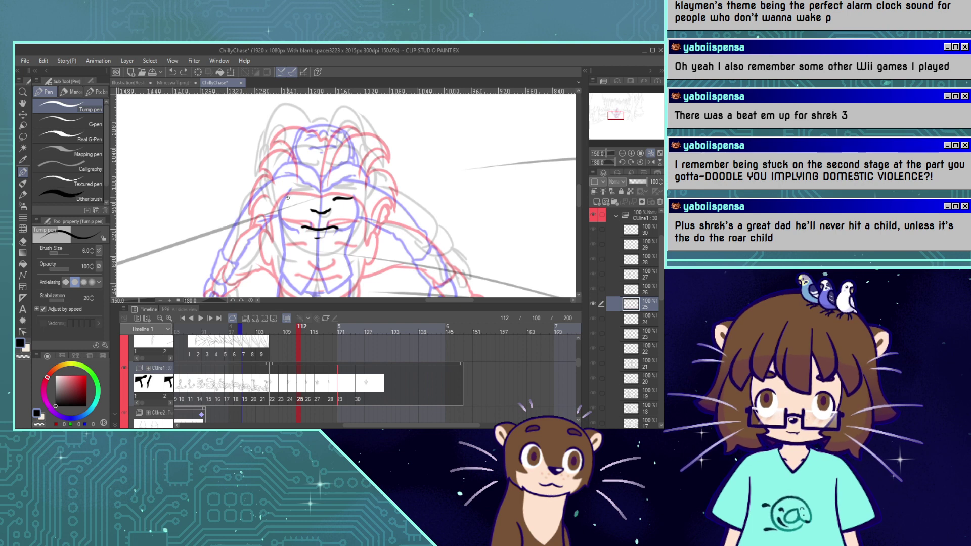
left_click_drag(287, 197, 307, 200)
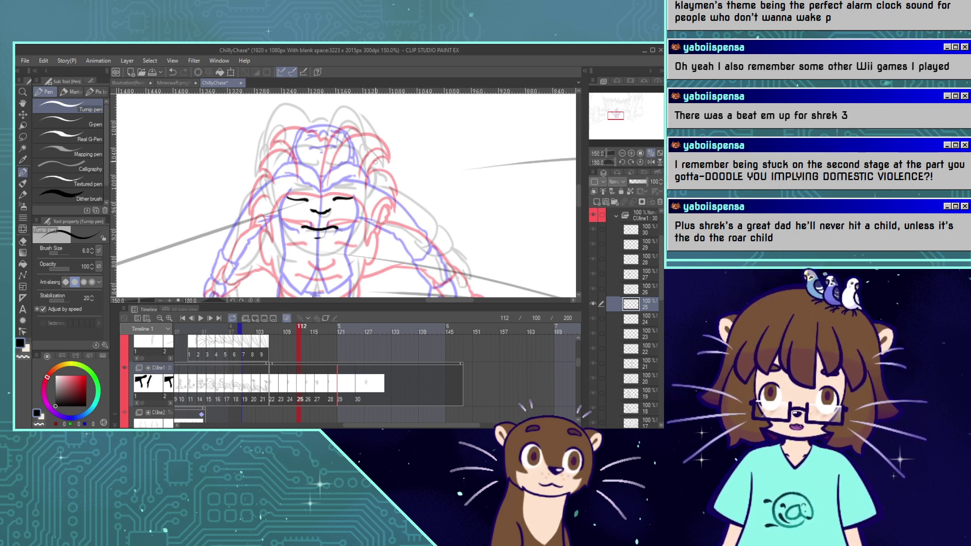
Ink both furrowed eyebrows on cel 25, slanting down toward the bridge of the nose, redoing strokes until they match.
mouse_move(357, 178)
left_mouse_down()
mouse_move(318, 192)
mouse_move(297, 185)
mouse_move(312, 194)
left_mouse_up()
key("ctrl+z")
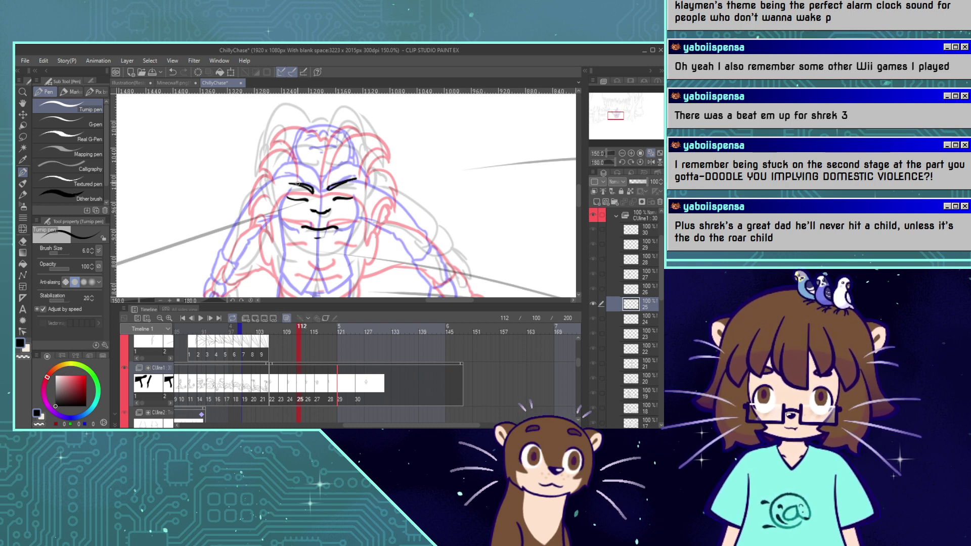
key("ctrl+z")
key("ctrl+z")
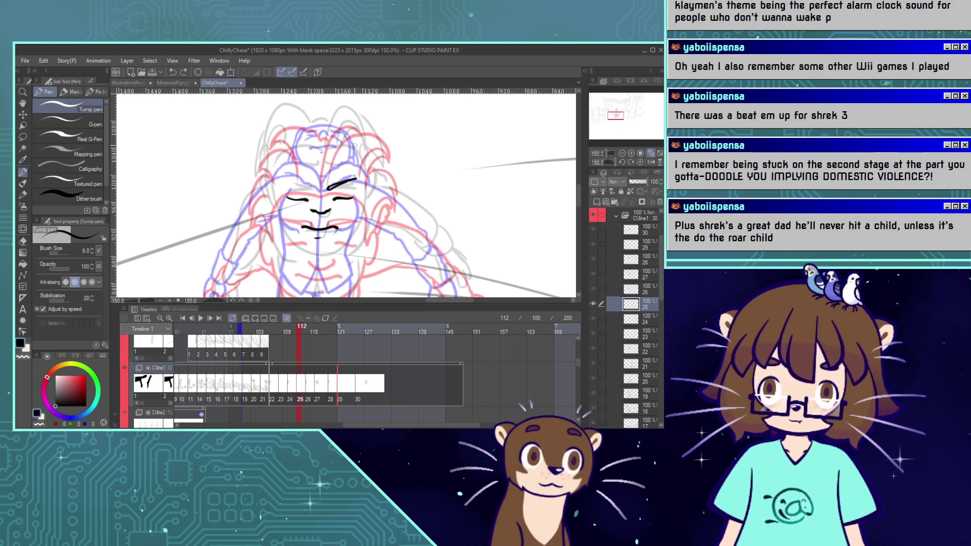
left_click_drag(290, 183, 313, 191)
key("ctrl+z")
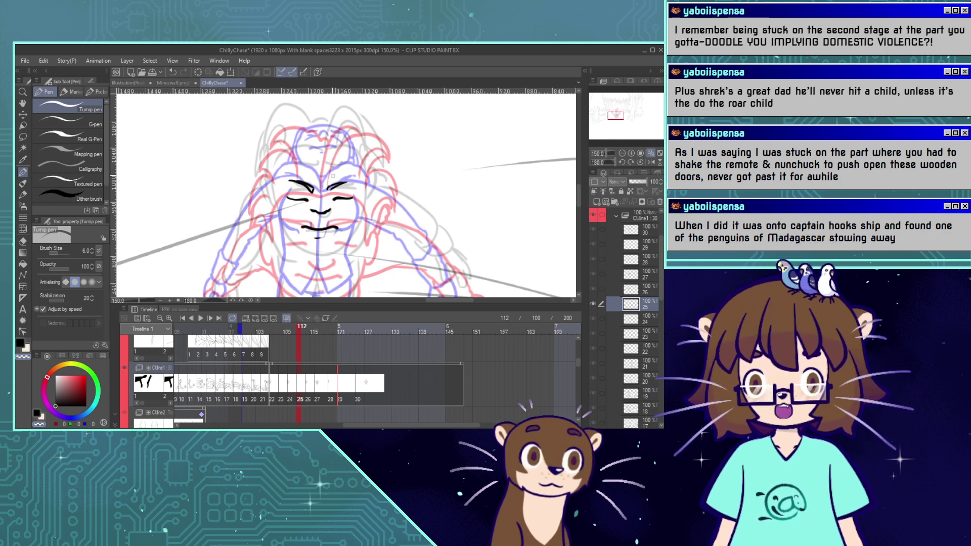
key("c")
key("c")
key("c")
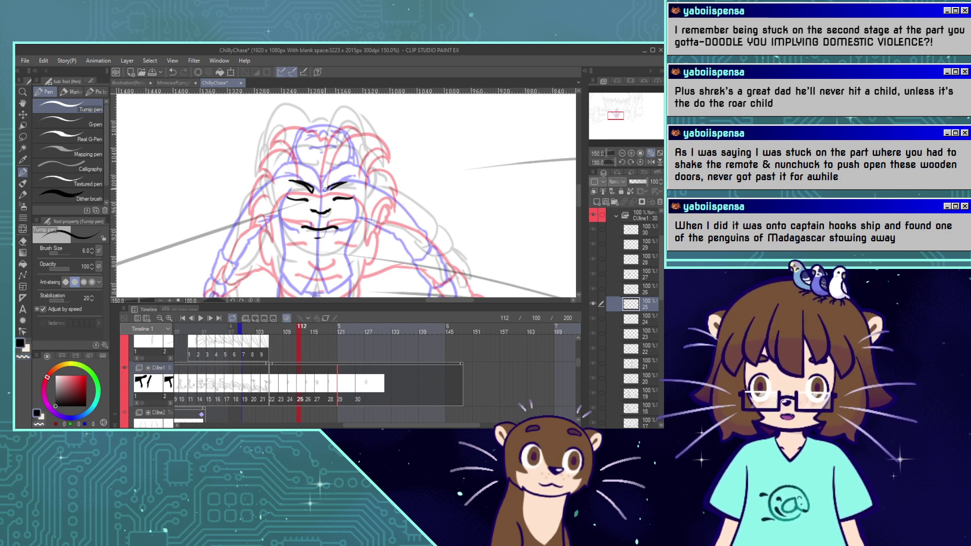
left_click_drag(327, 190, 356, 186)
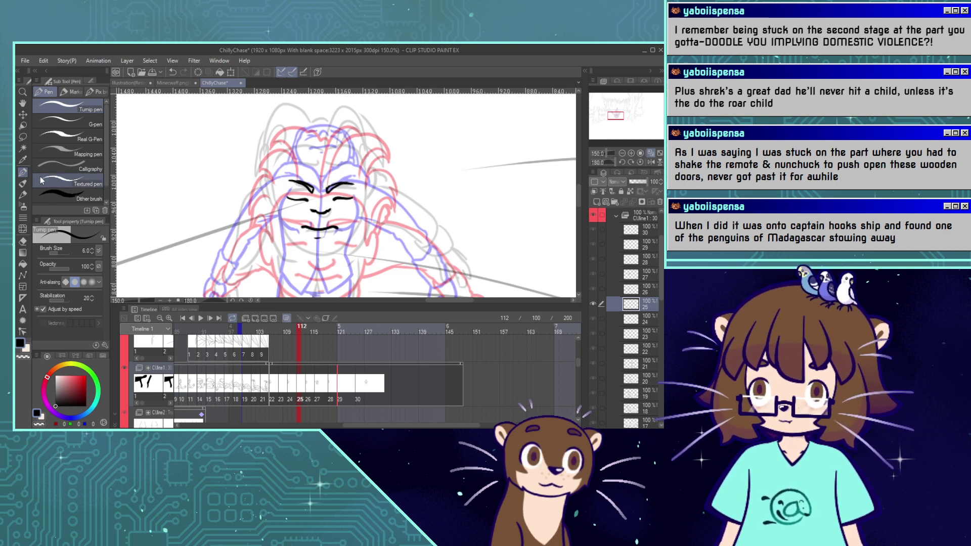
Lasso the inked nose on cel 25, transform it slightly closer to the mouth, and return to the Turnip pen.
left_click(23, 137)
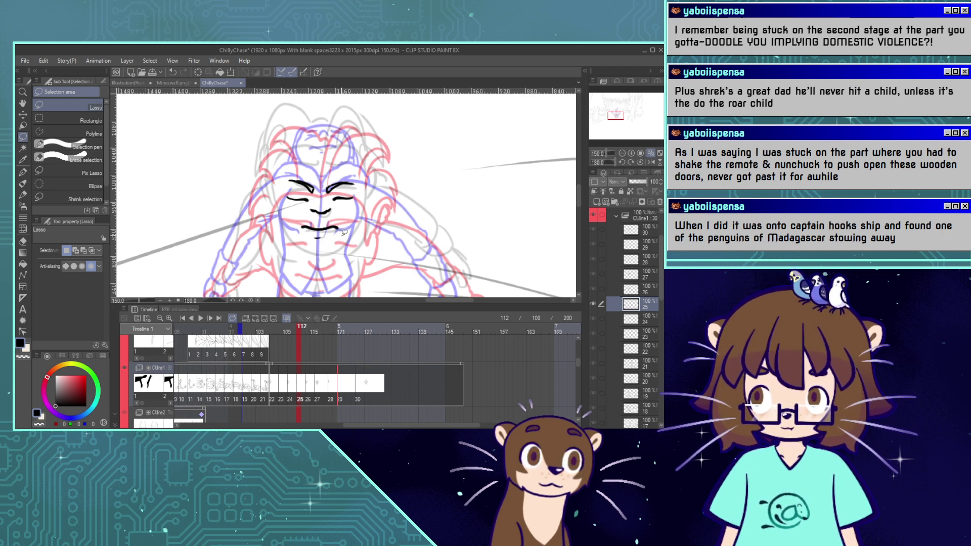
mouse_move(331, 218)
left_mouse_down()
mouse_move(305, 208)
mouse_move(326, 198)
mouse_move(349, 215)
left_mouse_up()
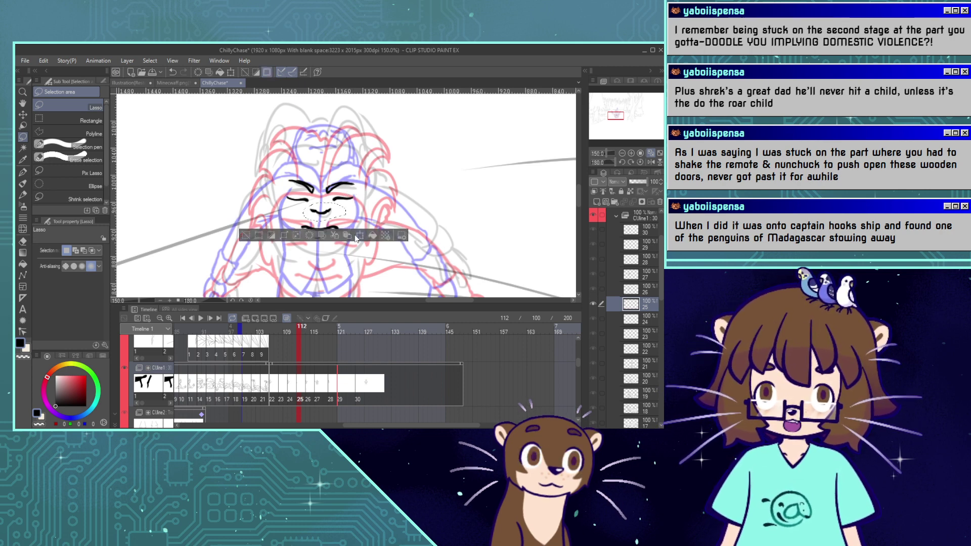
left_click(360, 236)
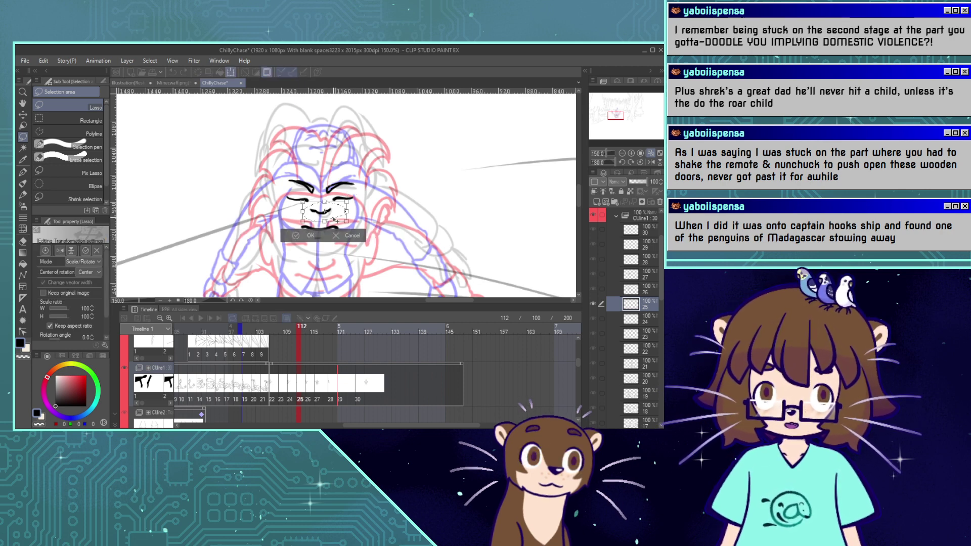
left_click(295, 239)
left_click(245, 239)
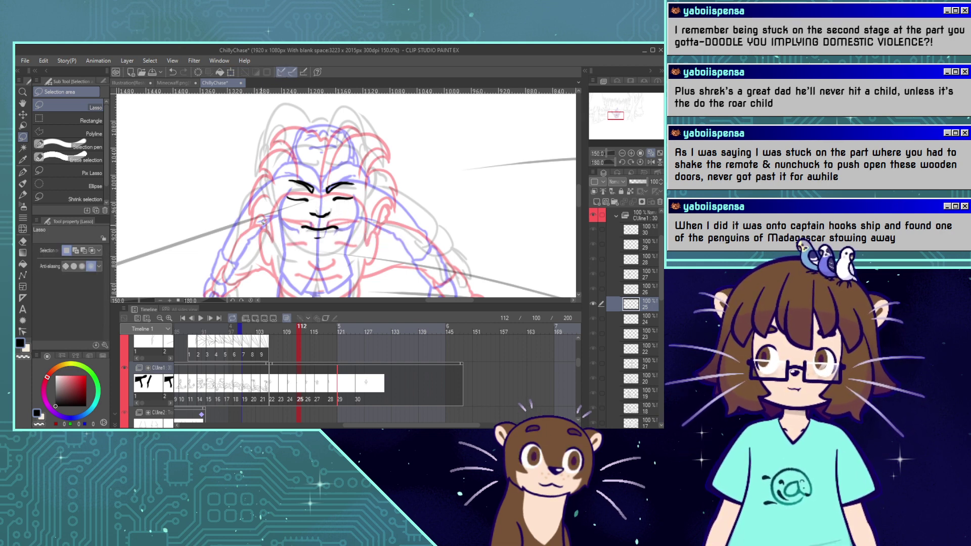
left_click(25, 171)
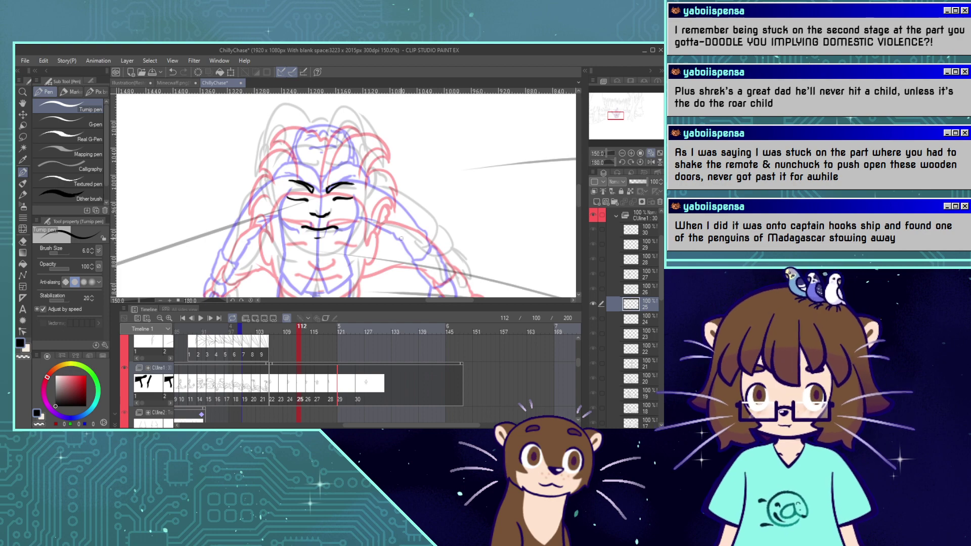
Check the face without onion skins, then ink the hairline across the forehead and both upper sides of the face on cel 25.
left_click(287, 318)
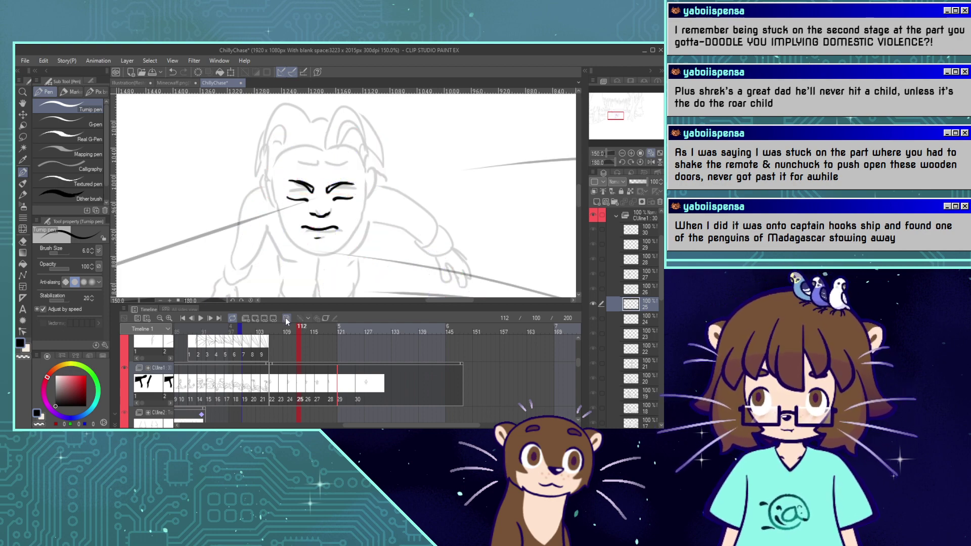
left_click(287, 317)
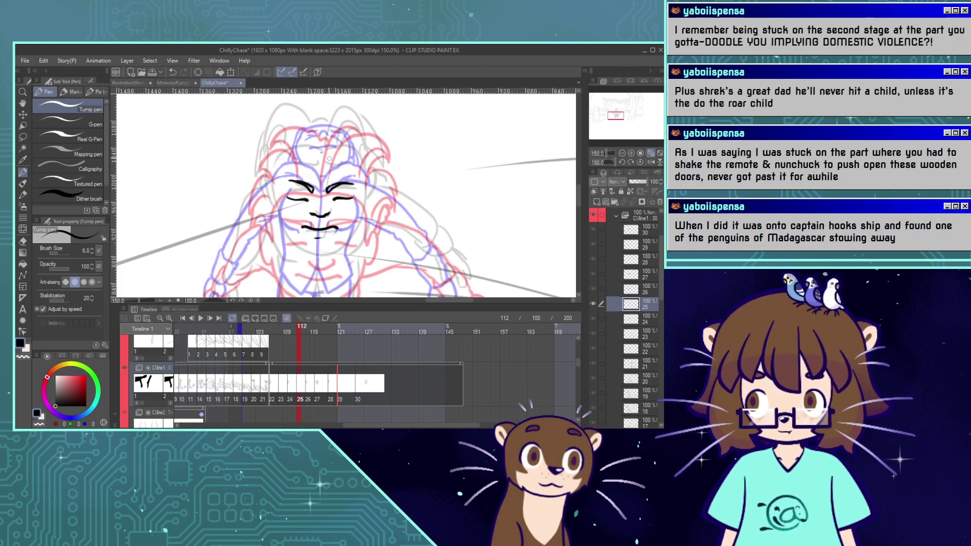
left_click_drag(318, 159, 360, 168)
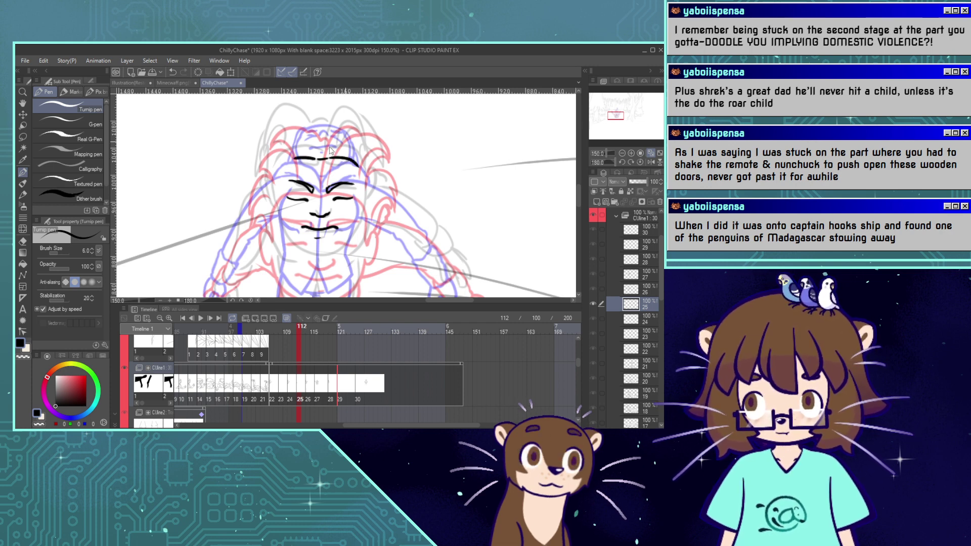
left_click_drag(315, 160, 282, 172)
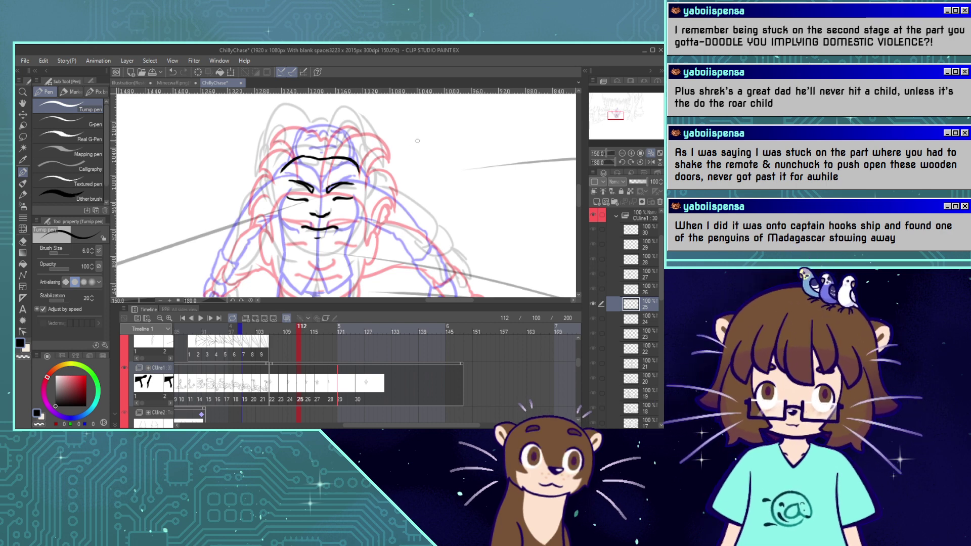
left_click_drag(357, 173, 360, 215)
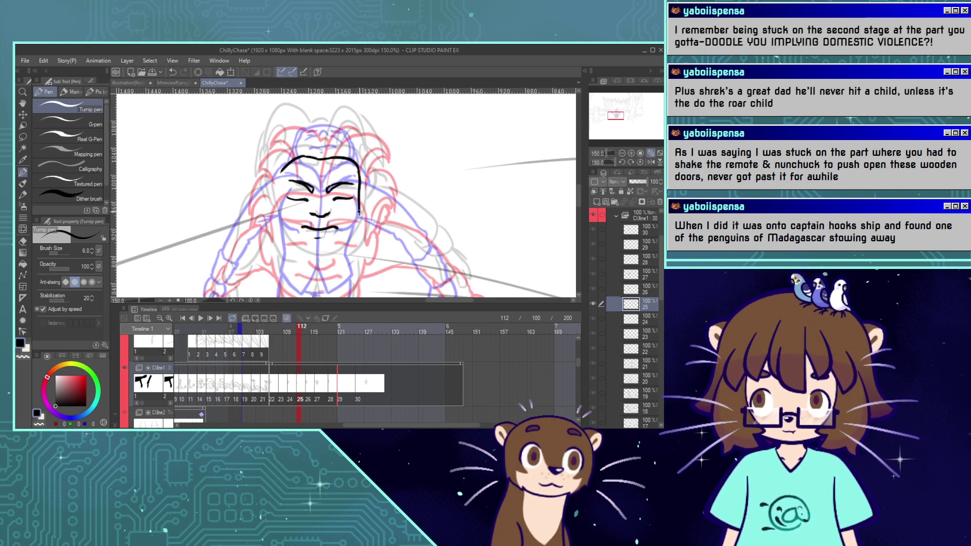
key("ctrl+z")
left_click_drag(358, 165, 360, 205)
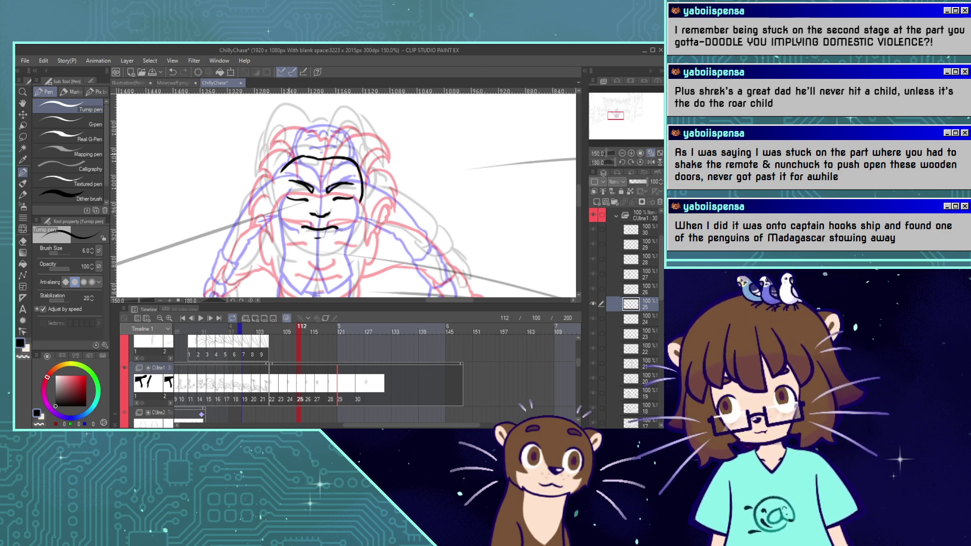
left_click_drag(284, 165, 282, 199)
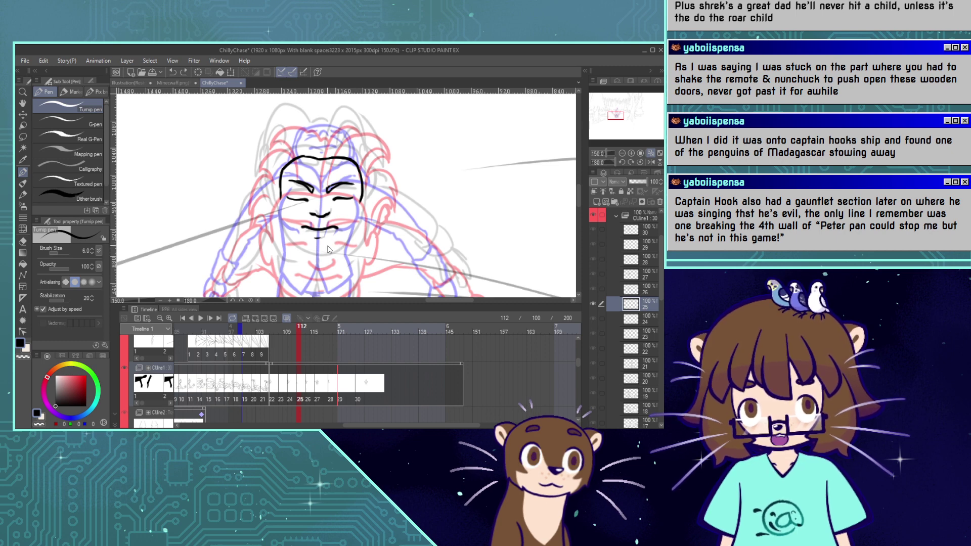
Ink the curved chin and jawline below the mouth on cel 25, redrawing its right half for a smooth curve.
mouse_move(282, 240)
left_mouse_down()
mouse_move(315, 248)
mouse_move(349, 240)
left_mouse_up()
key("ctrl+z")
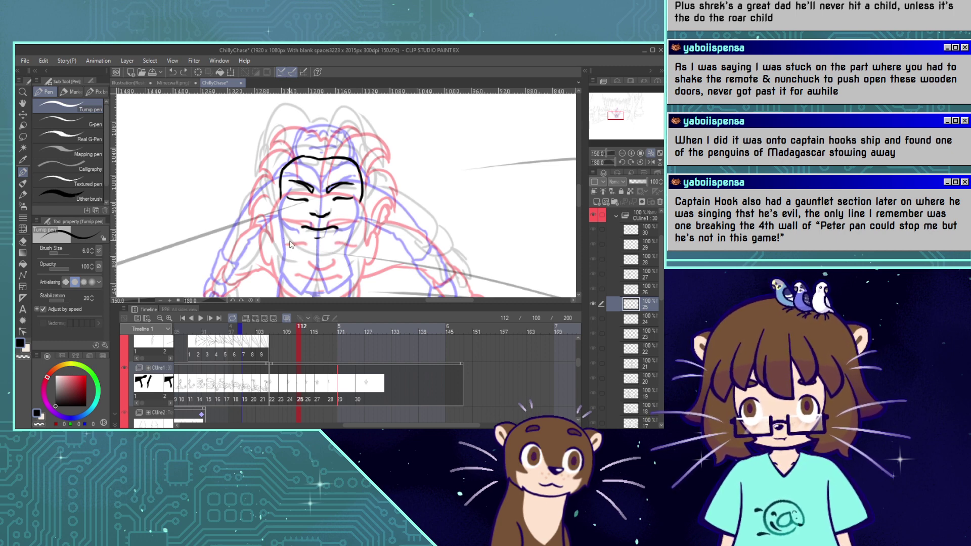
mouse_move(282, 238)
left_mouse_down()
mouse_move(316, 251)
mouse_move(361, 226)
left_mouse_up()
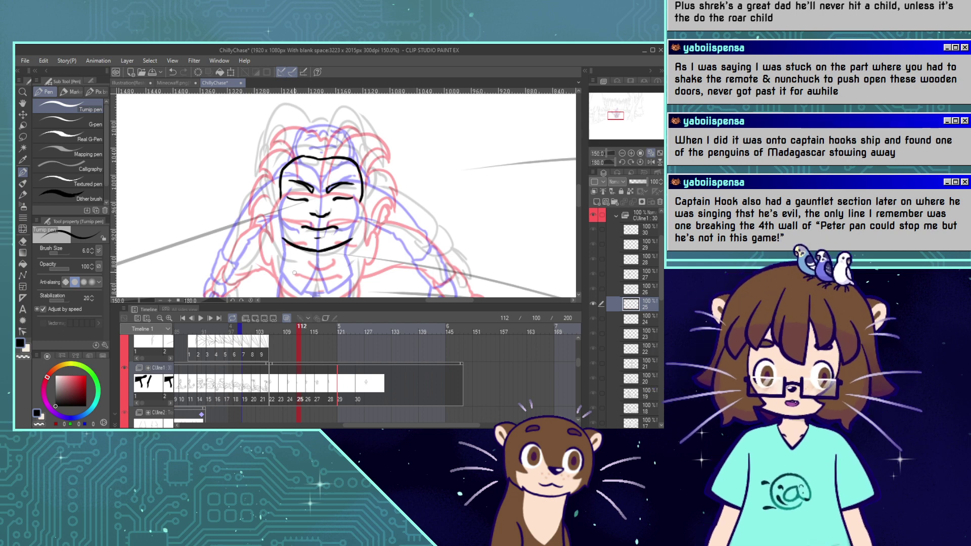
key("ctrl+z")
key("ctrl+y")
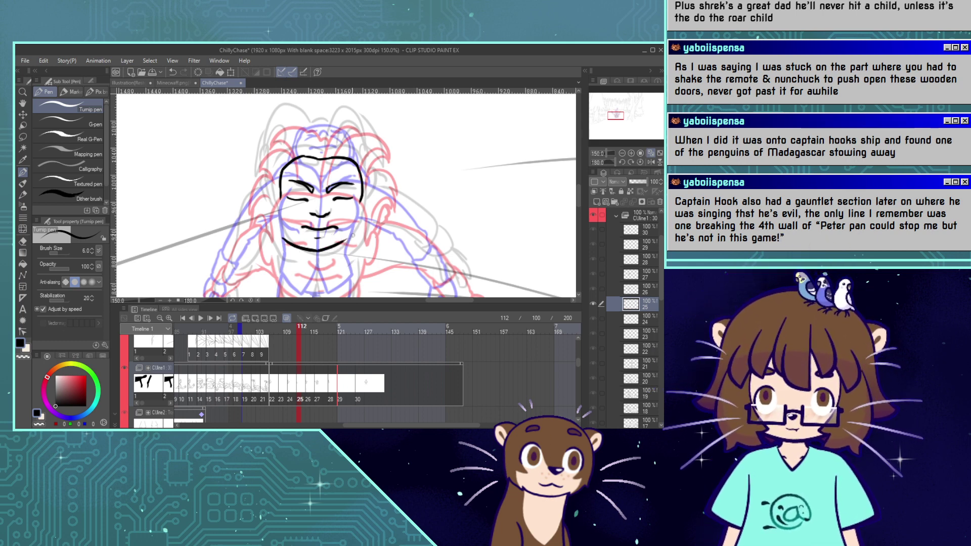
key("ctrl+z")
mouse_move(316, 250)
left_mouse_down()
mouse_move(357, 230)
mouse_move(320, 251)
mouse_move(360, 230)
left_mouse_up()
key("ctrl+z")
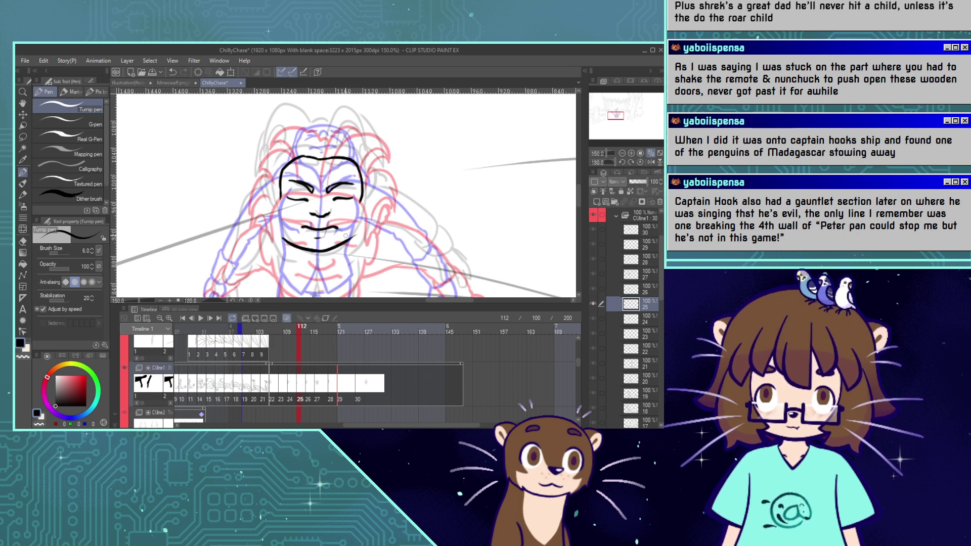
key("ctrl+z")
left_click_drag(315, 251, 355, 236)
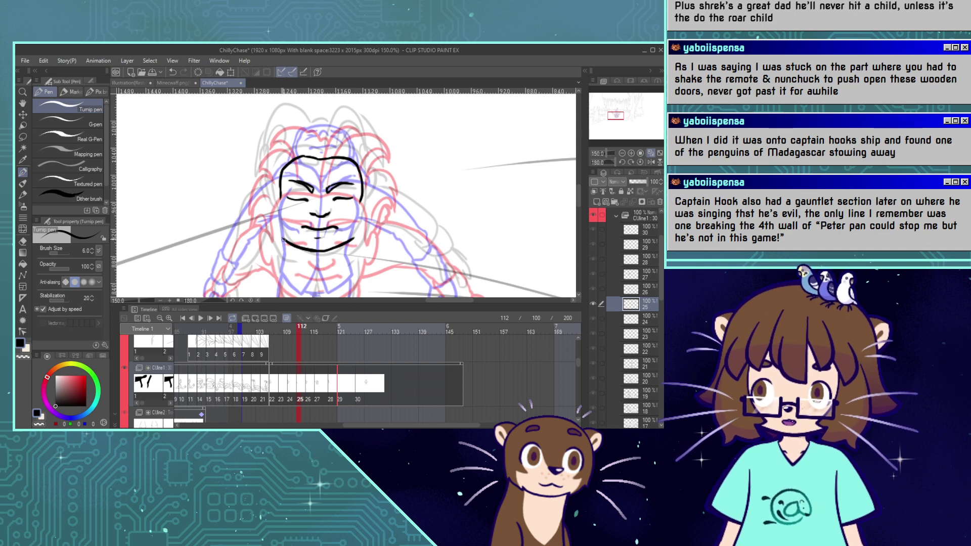
Ink both sides of the lower face on cel 25, joining the hairline to the chin and redrawing the left cheek as needed.
left_click_drag(283, 239, 285, 199)
key("ctrl+z")
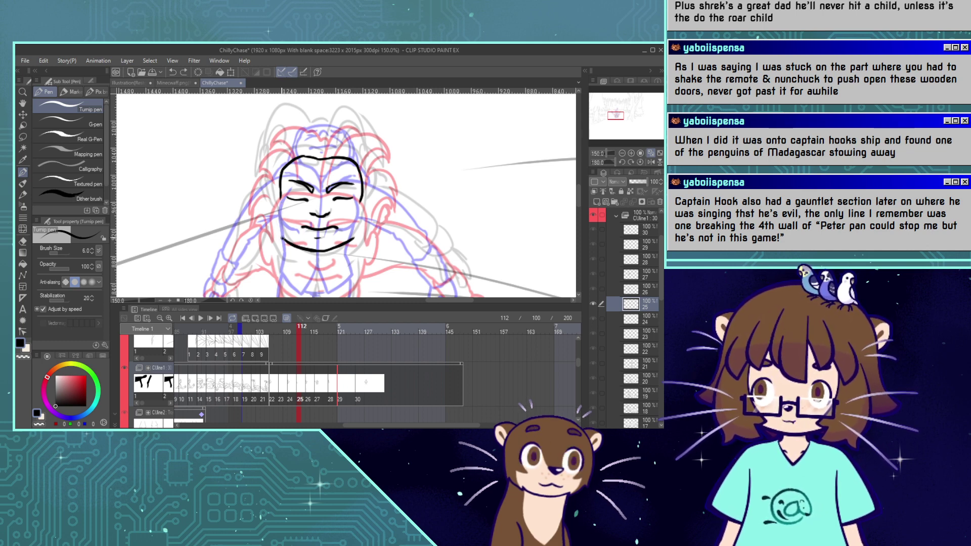
left_click_drag(283, 240, 282, 199)
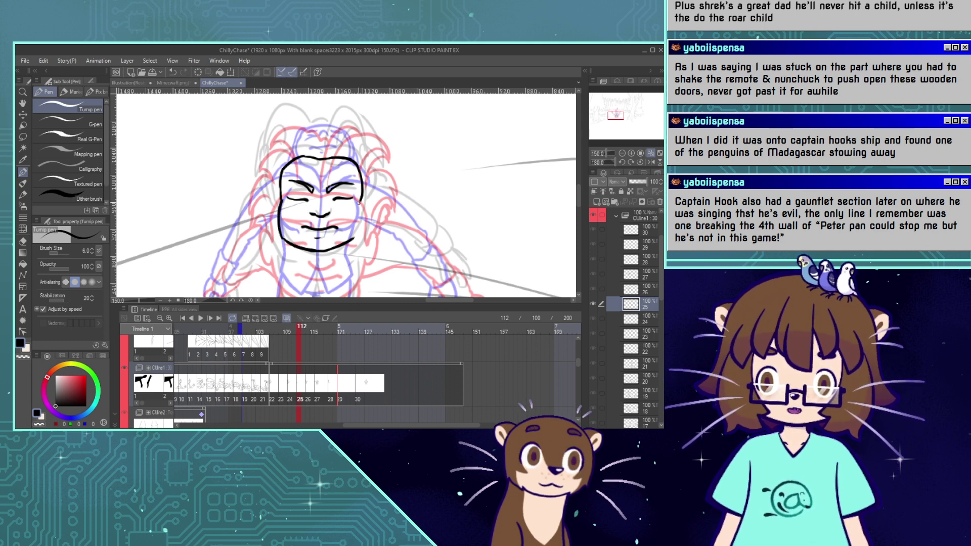
key("ctrl+z")
mouse_move(354, 236)
left_mouse_down()
mouse_move(361, 204)
mouse_move(356, 240)
left_mouse_up()
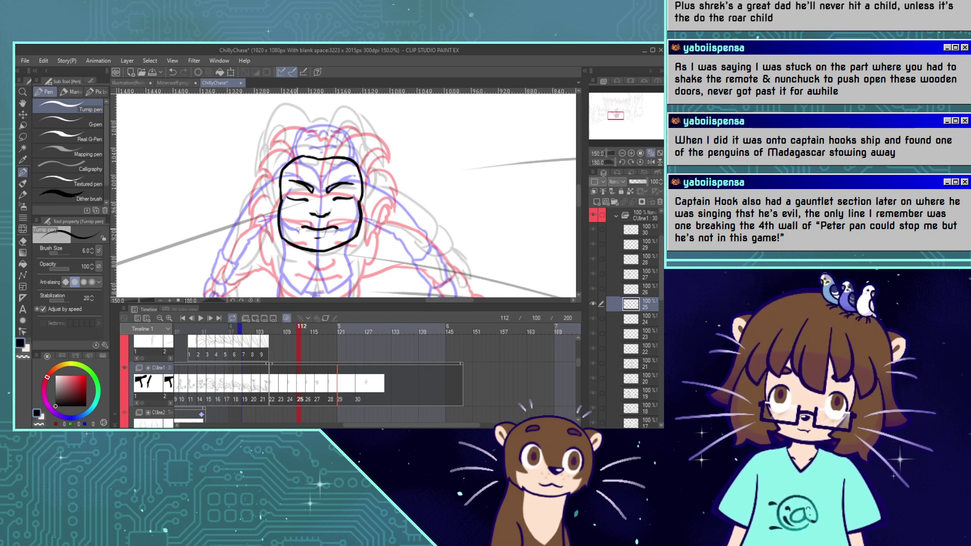
Nudge the right side of the face outline slightly inward using Liquify with a brush size of 54.6, then return to the Turnip pen.
left_click(23, 229)
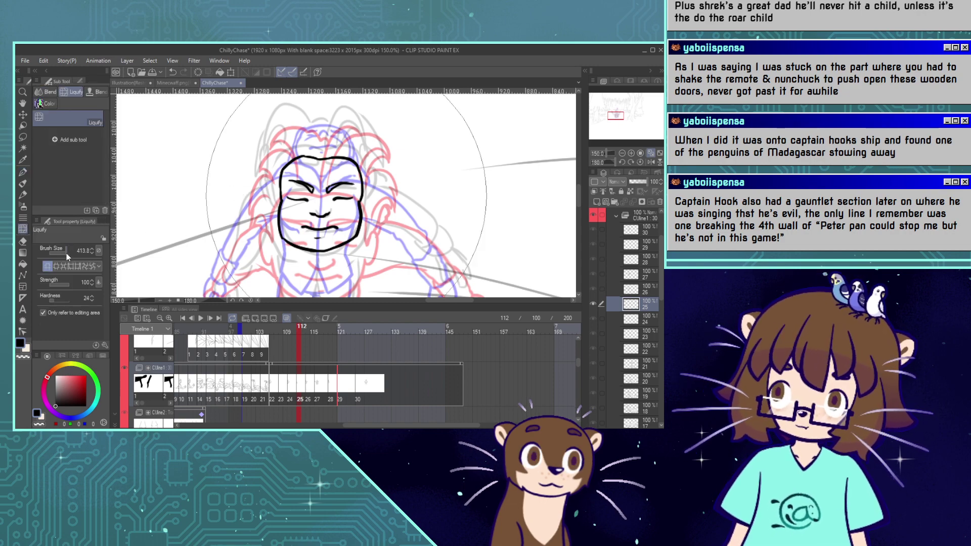
left_click_drag(65, 253, 60, 254)
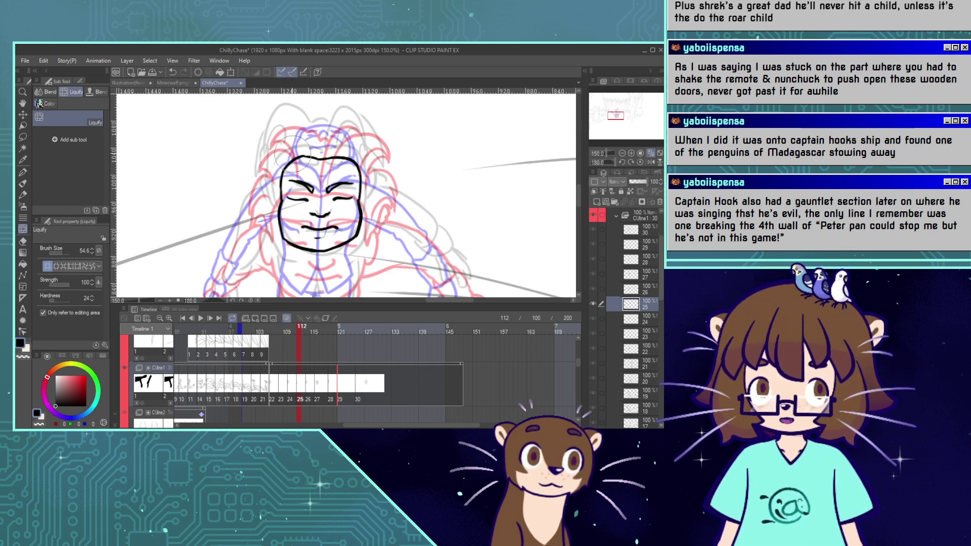
left_click(23, 172)
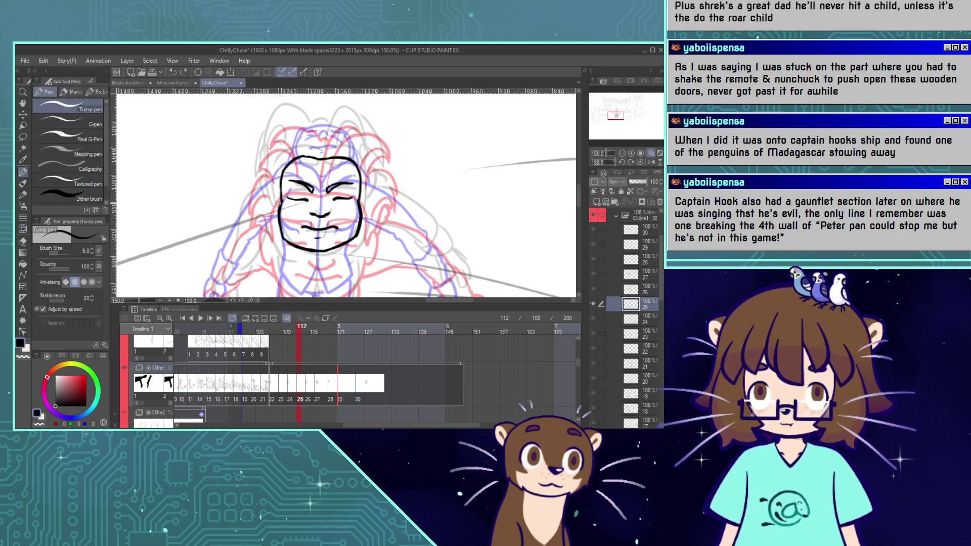
Ink a rounded ear on each side of the face on cel 25, redoing the strokes until both ears match.
left_click_drag(277, 218, 275, 194)
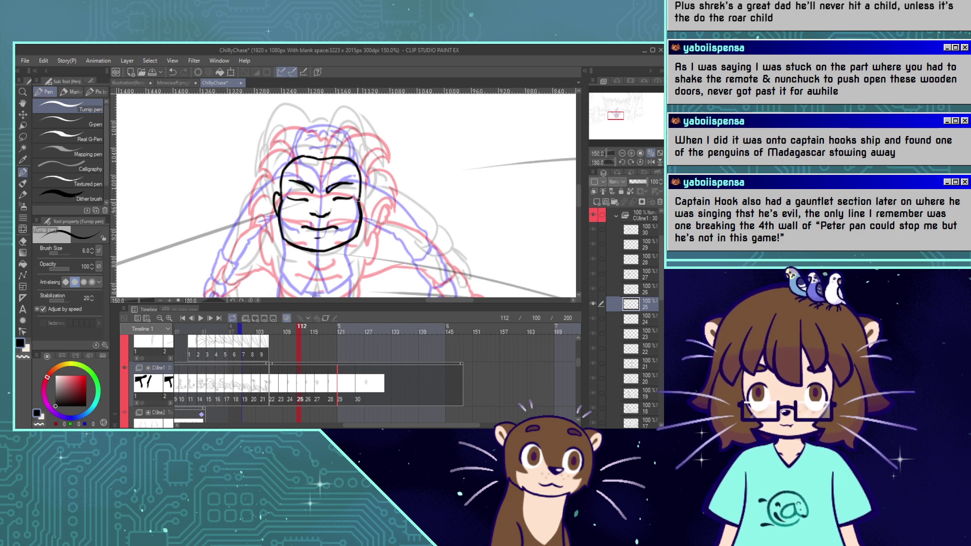
left_click_drag(358, 201, 362, 188)
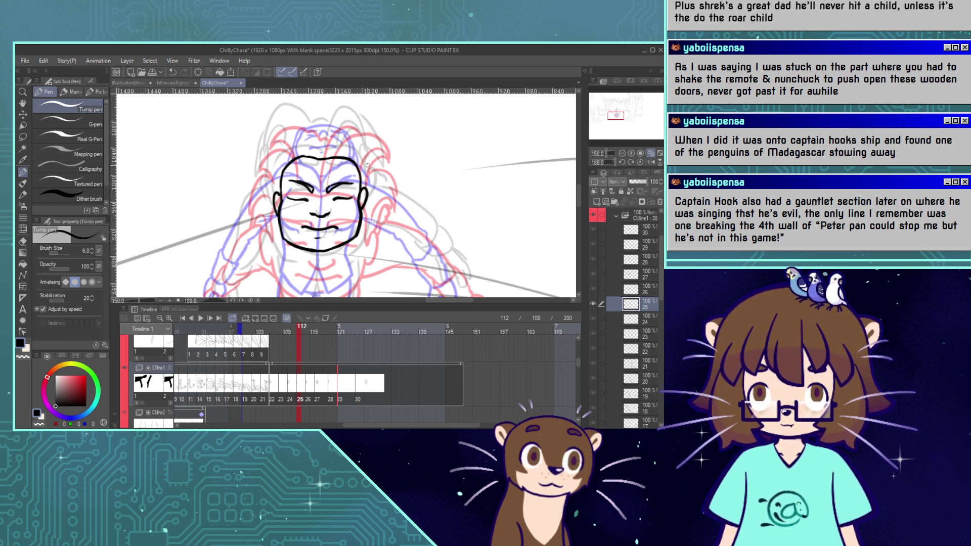
key("ctrl+z")
key("ctrl+z")
left_click_drag(356, 191, 365, 215)
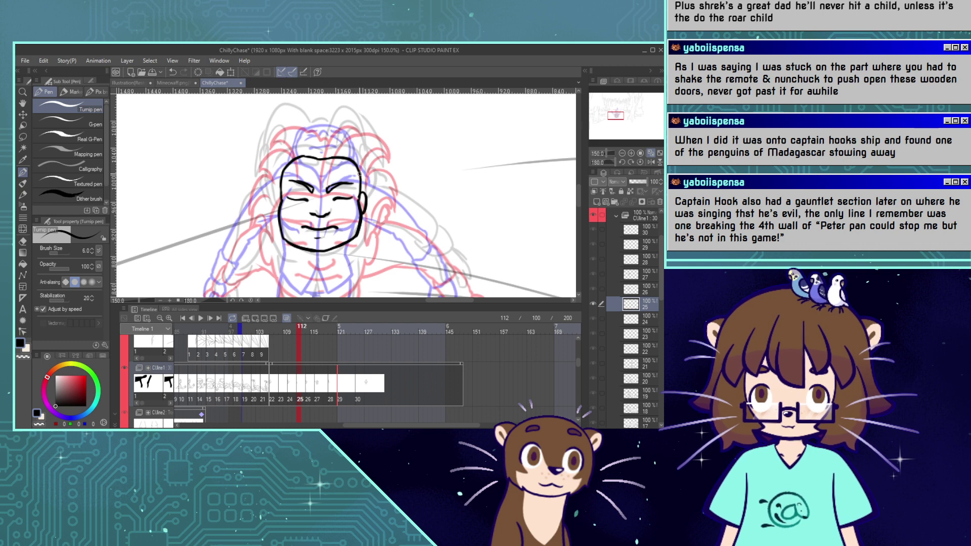
mouse_move(275, 210)
left_mouse_down()
mouse_move(273, 192)
mouse_move(278, 215)
left_mouse_up()
key("ctrl+z")
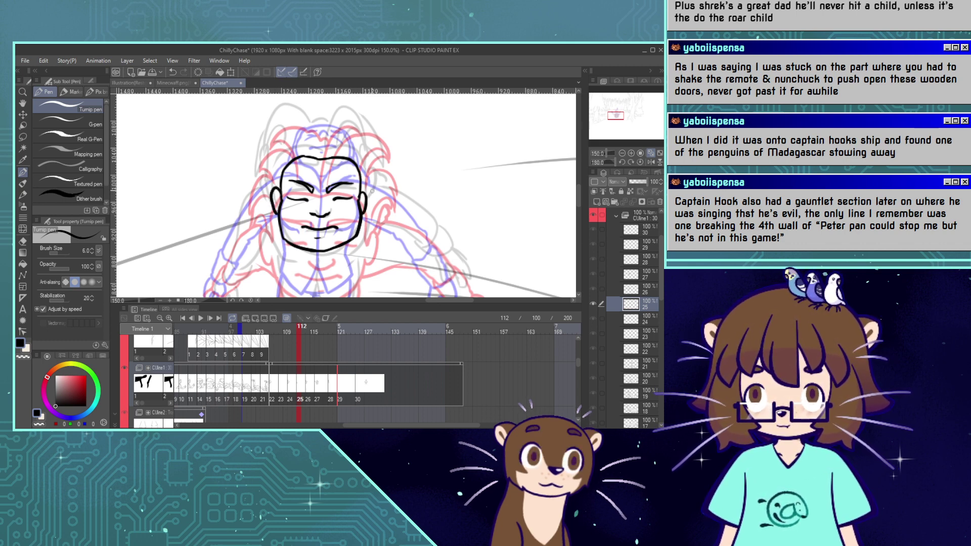
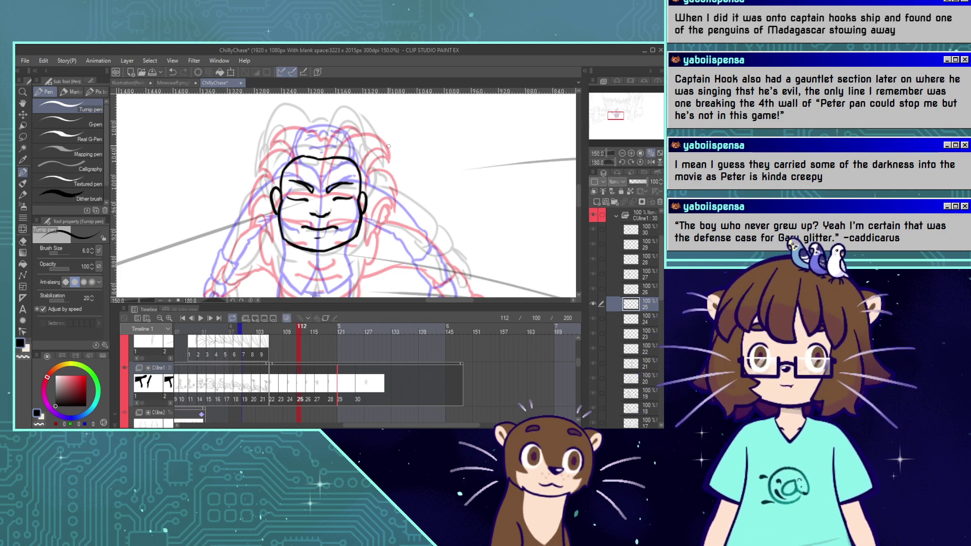
Ink the V-shaped notch at the torso's waist on cel 25 and a curved side line extending from each of its ends.
left_click(639, 161)
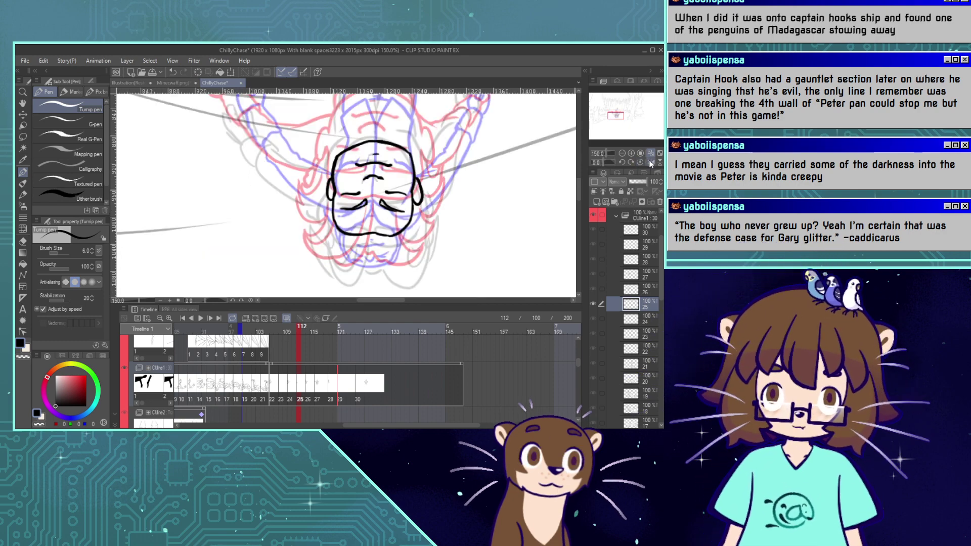
key("j")
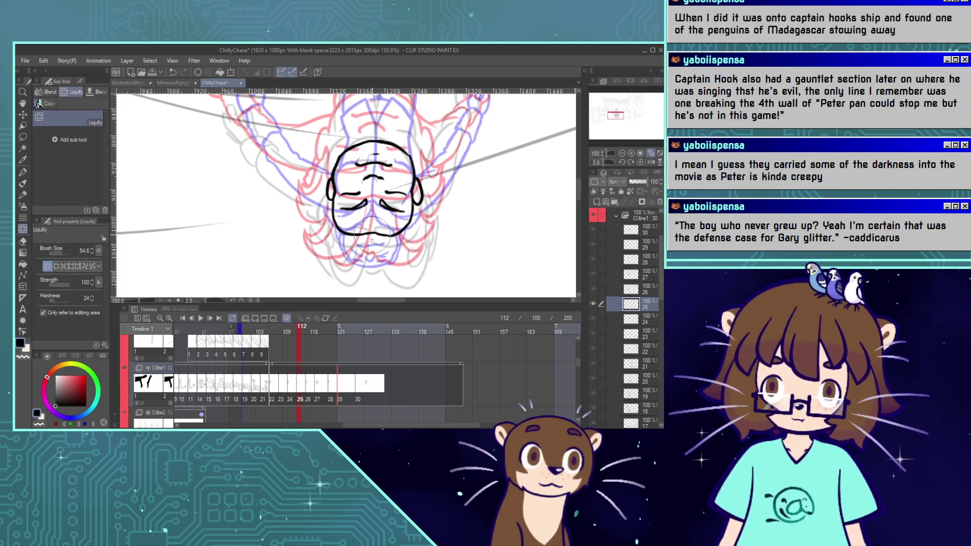
left_click(23, 172)
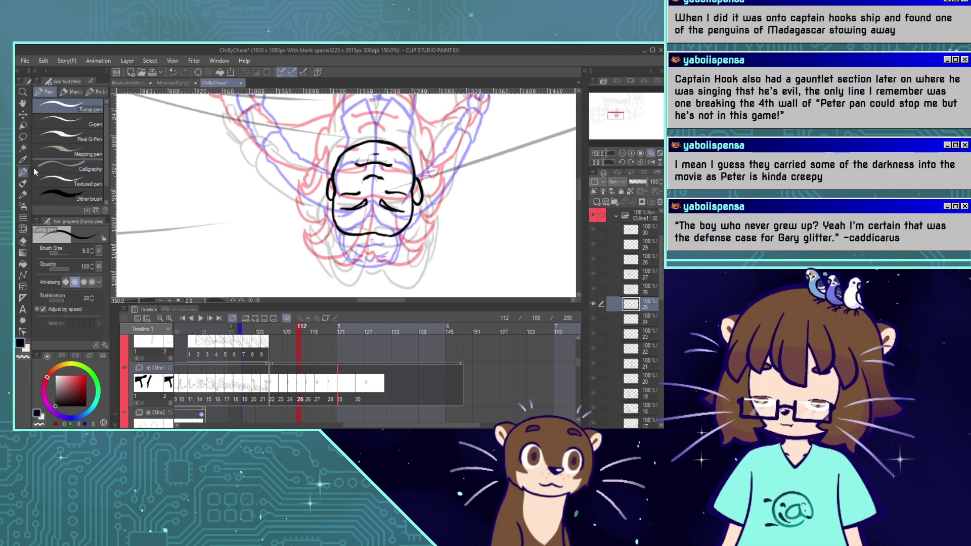
left_click_drag(616, 117, 615, 112)
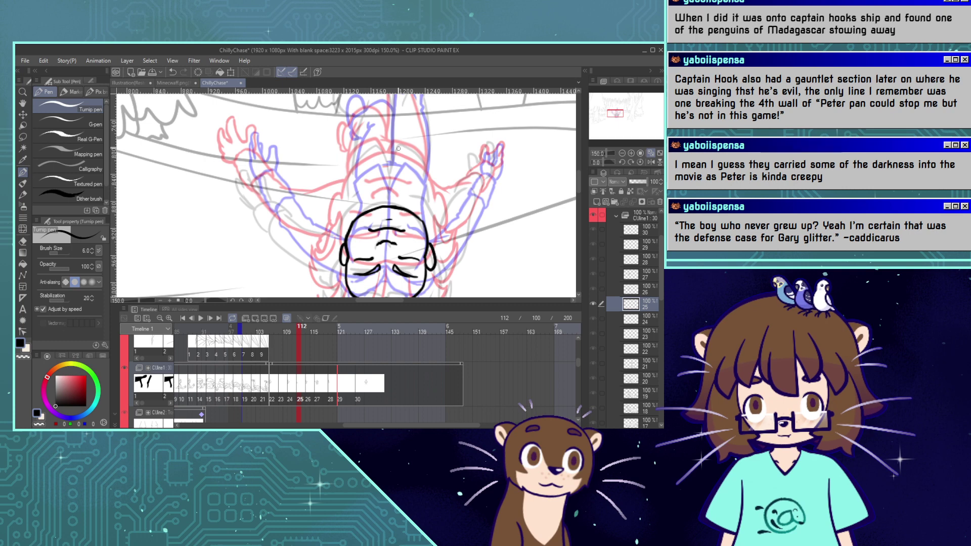
left_click_drag(398, 149, 388, 172)
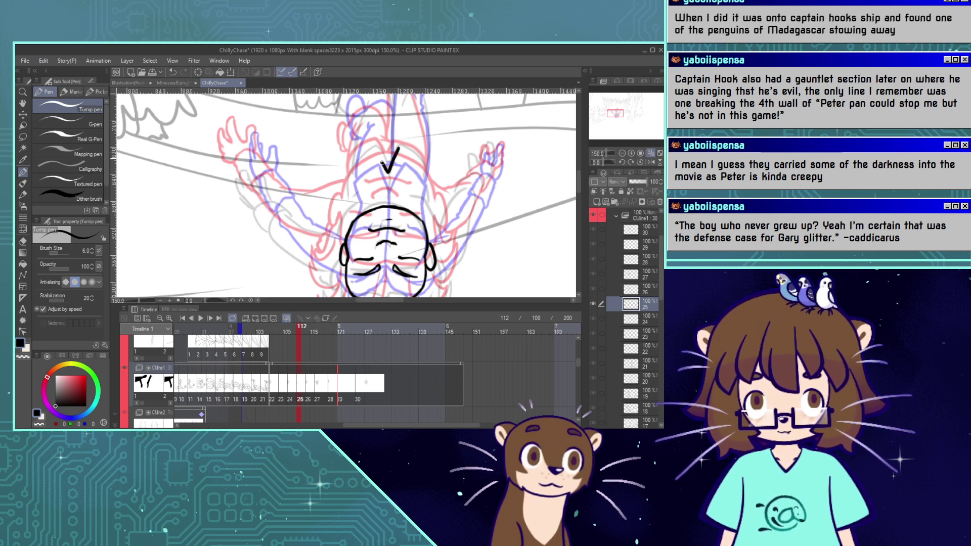
left_click_drag(388, 172, 372, 151)
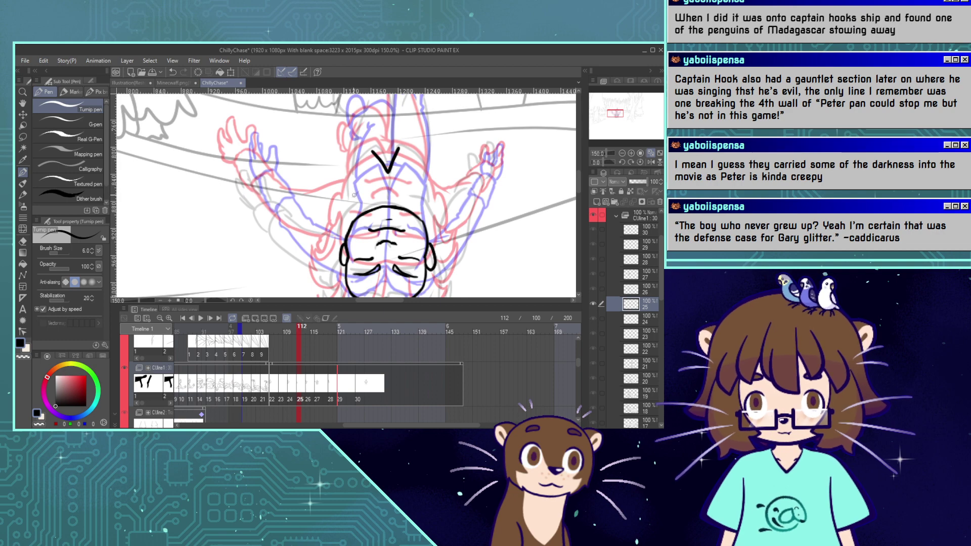
mouse_move(353, 194)
left_mouse_down()
mouse_move(351, 175)
mouse_move(370, 151)
left_mouse_up()
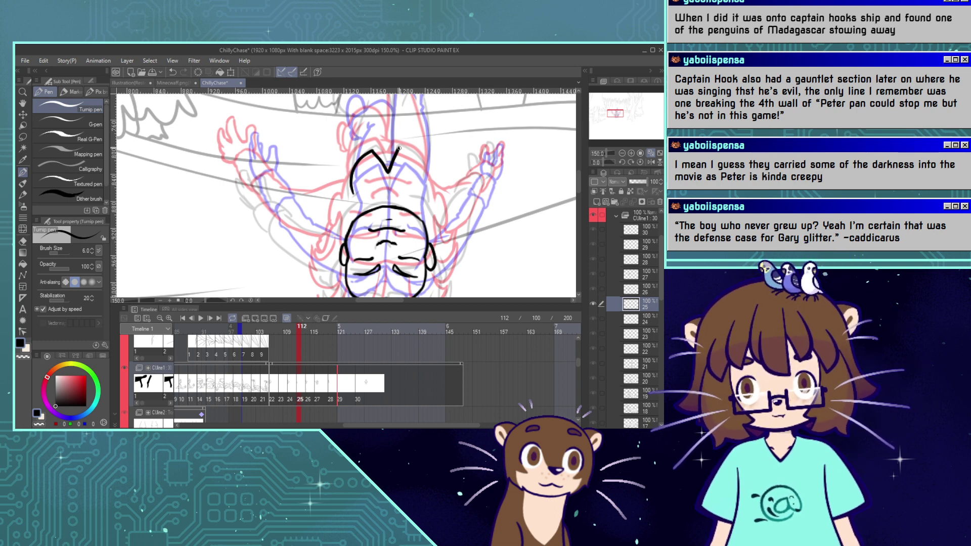
mouse_move(399, 149)
left_mouse_down()
mouse_move(421, 164)
mouse_move(422, 195)
left_mouse_up()
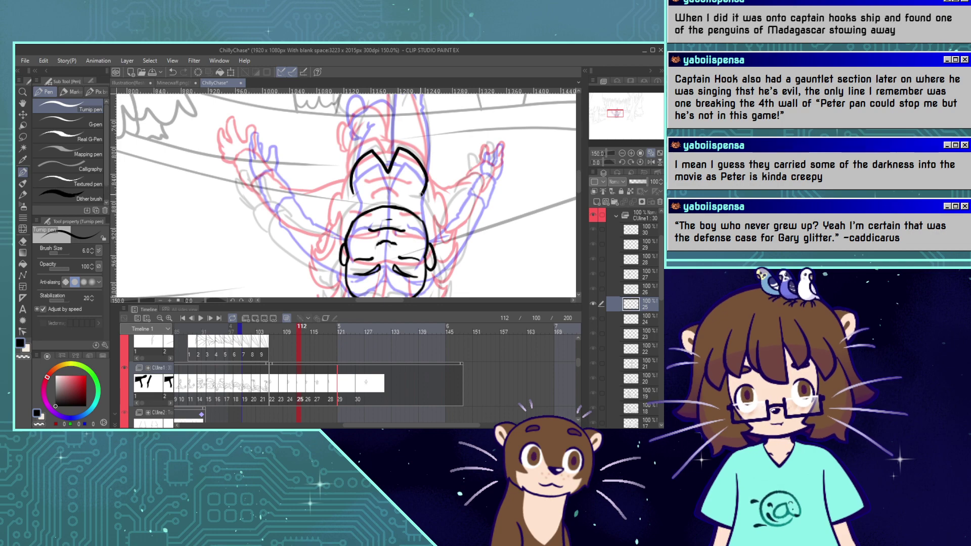
left_click(23, 229)
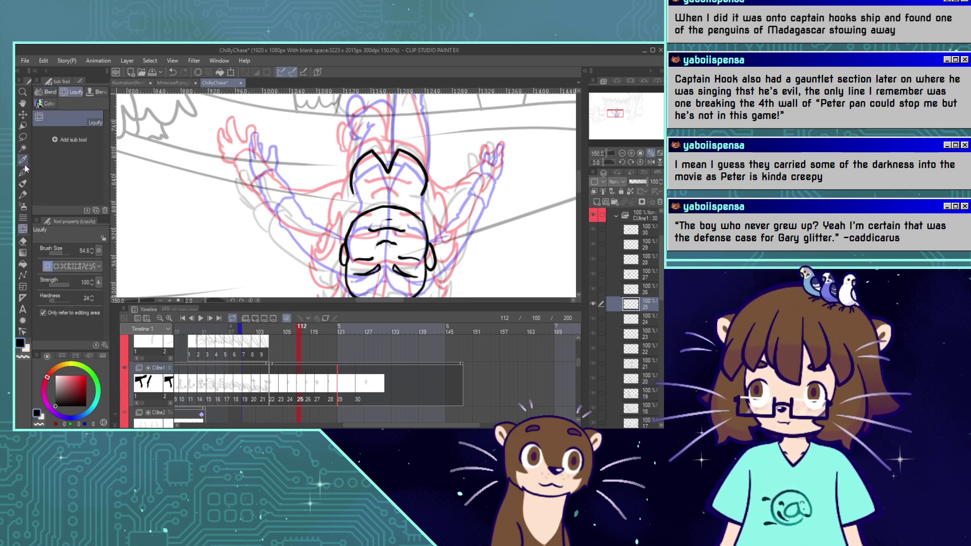
key("p")
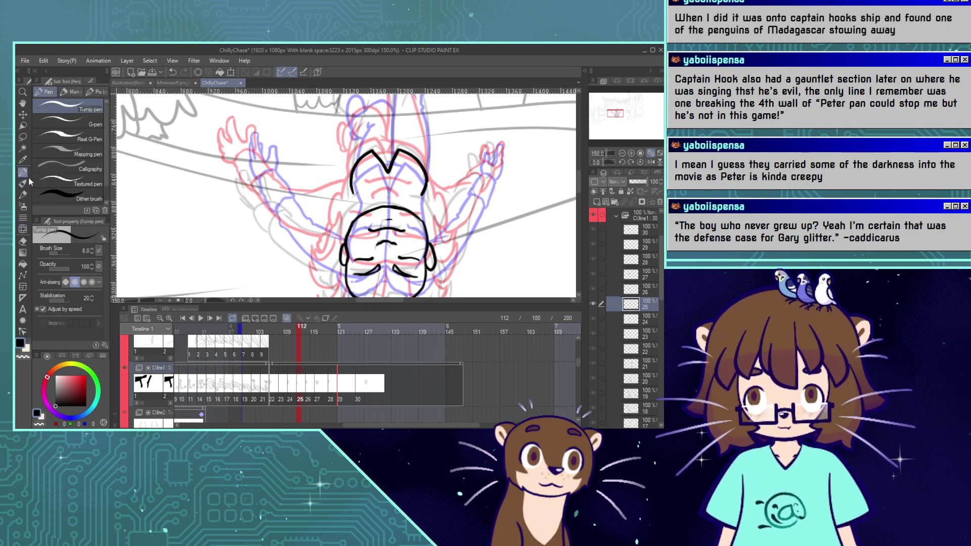
Compare the torso with cel 24, then ink the curve around the chin, the torso's center line and its short side lines on cel 25.
left_click(290, 329)
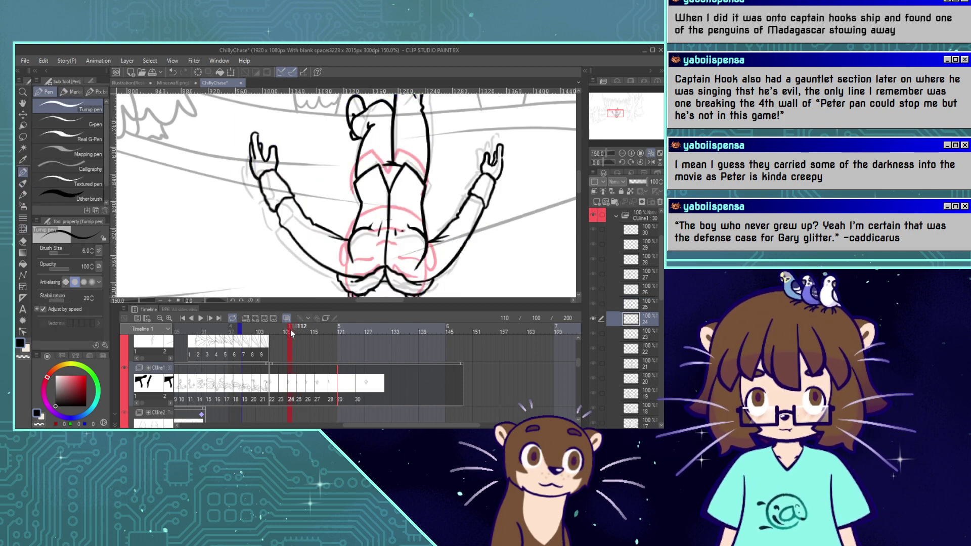
left_click(299, 332)
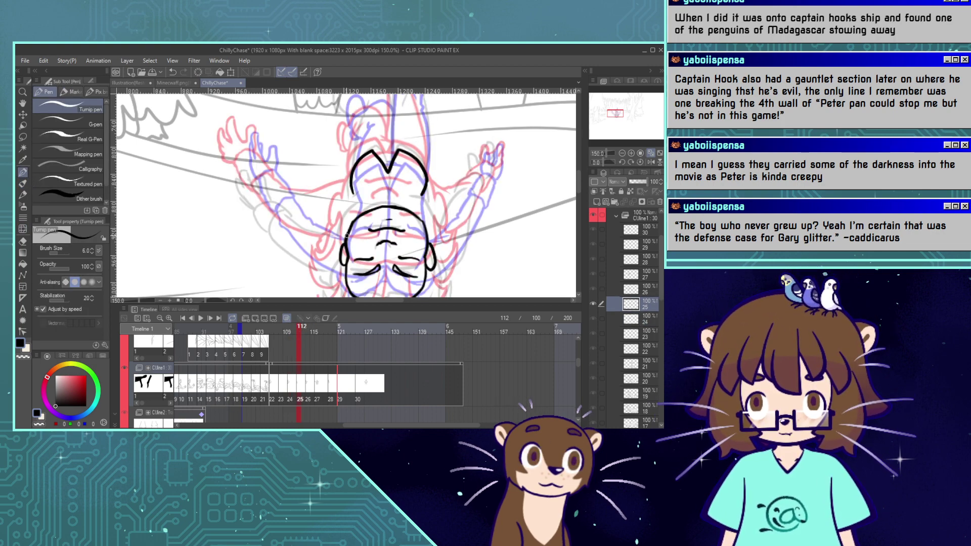
mouse_move(347, 238)
left_mouse_down()
mouse_move(350, 211)
mouse_move(371, 202)
mouse_move(426, 226)
left_mouse_up()
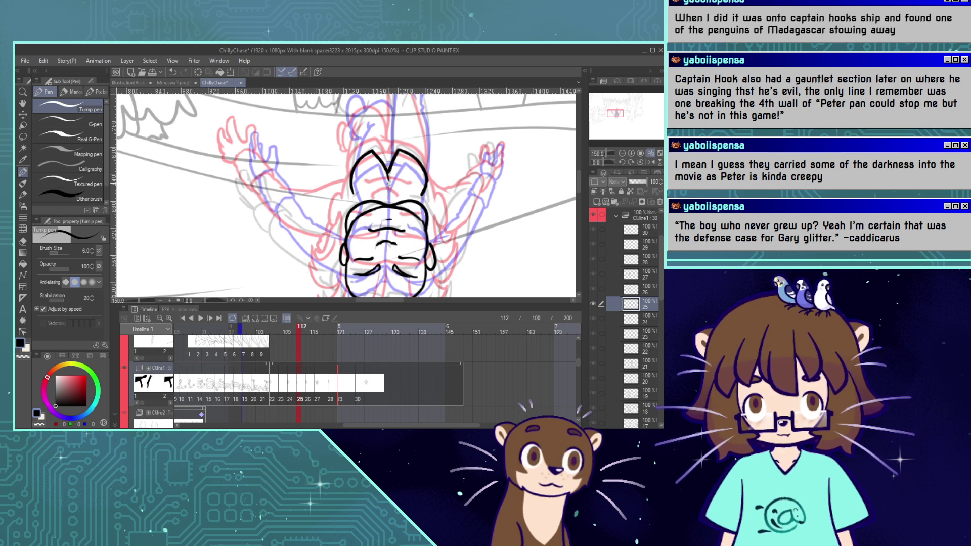
left_click_drag(389, 168, 390, 206)
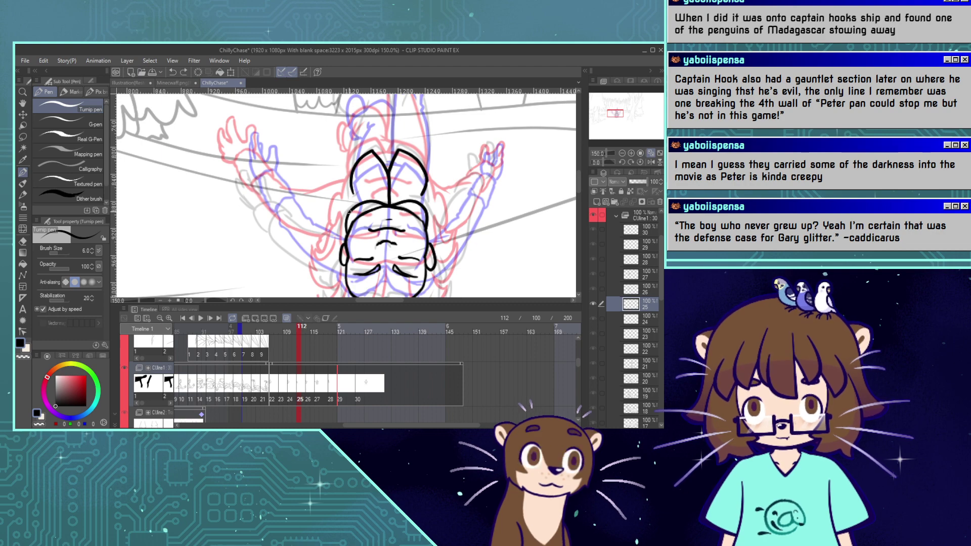
left_click_drag(350, 211, 354, 195)
key("ctrl+z")
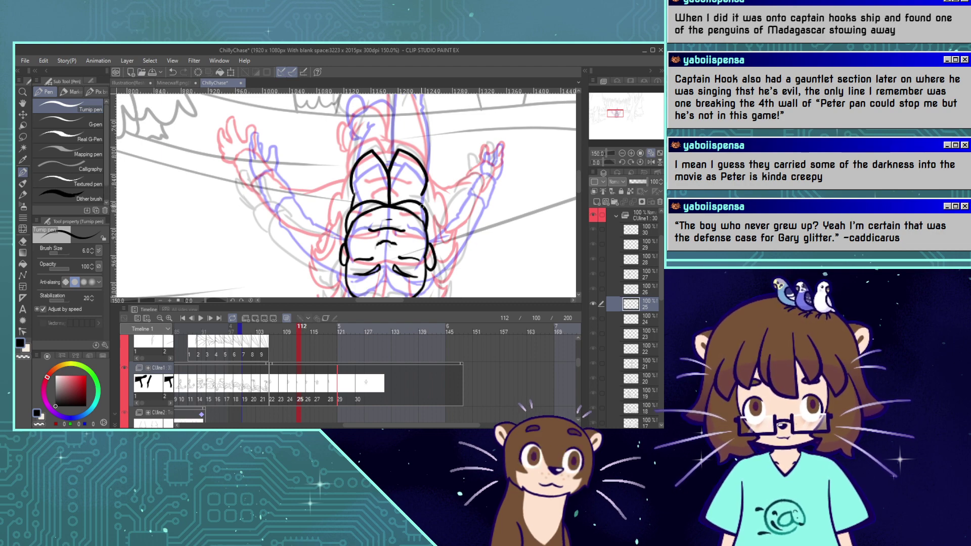
left_click_drag(422, 206, 419, 190)
key("ctrl+z")
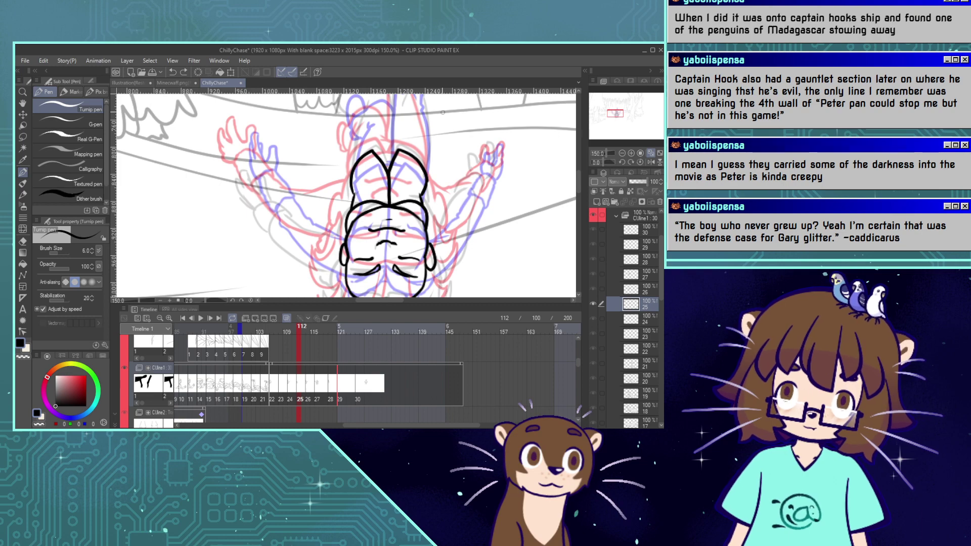
left_click(22, 229)
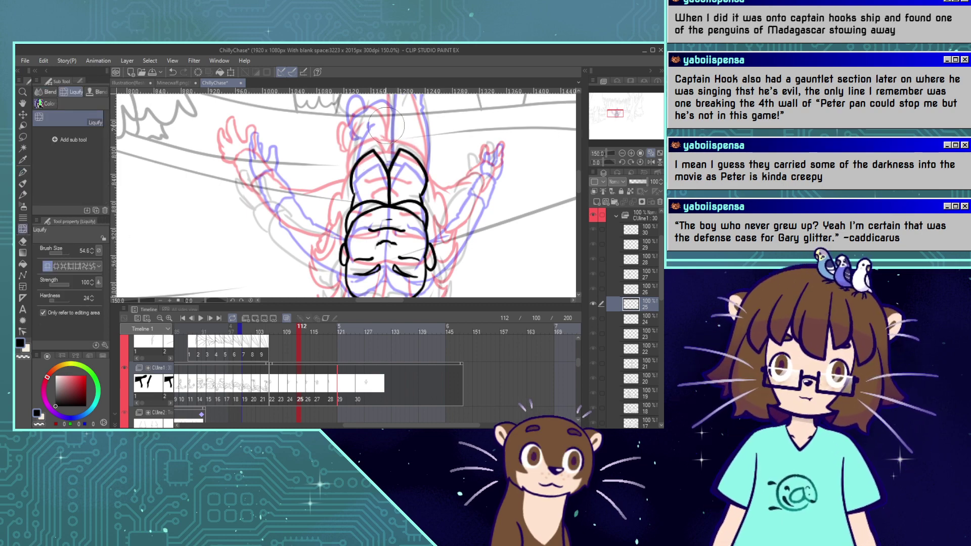
left_click(23, 172)
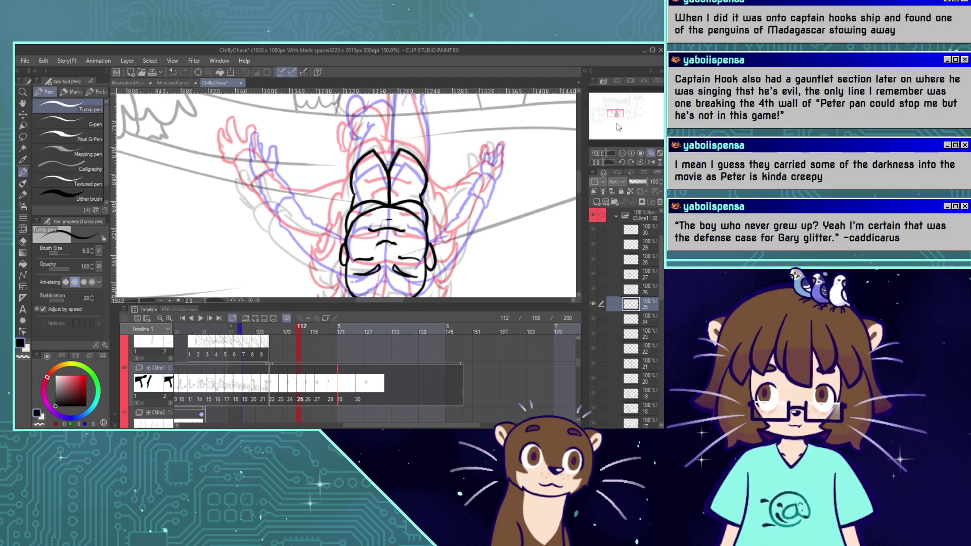
Ink the short crease lines where the arm on the drawing's right side meets the torso on cel 25, redoing unsatisfactory strokes.
left_click_drag(619, 112, 618, 112)
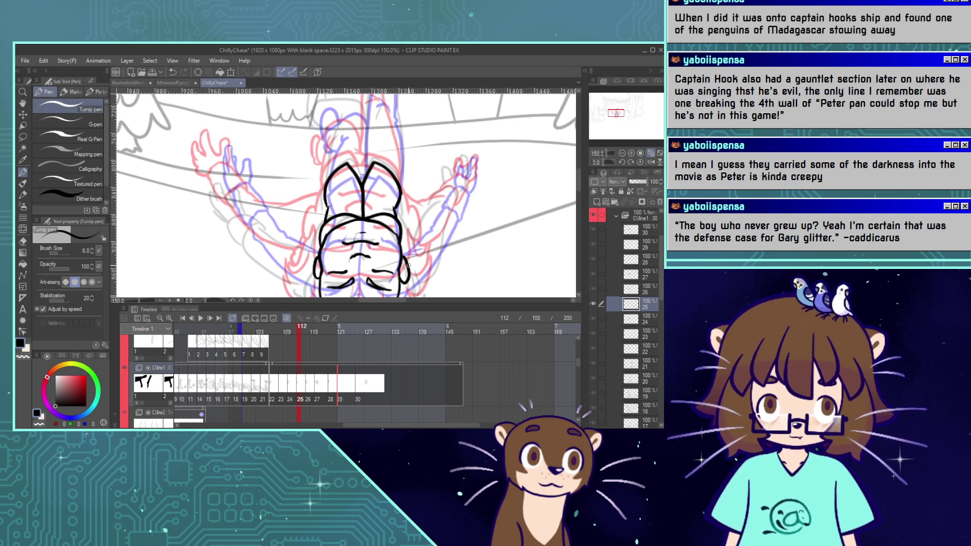
left_click_drag(408, 264, 456, 210)
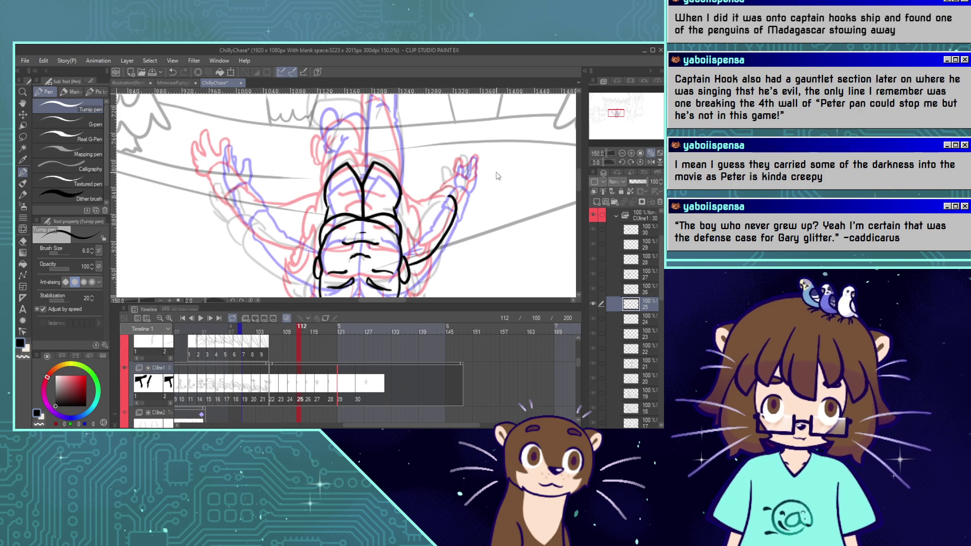
key("ctrl+z")
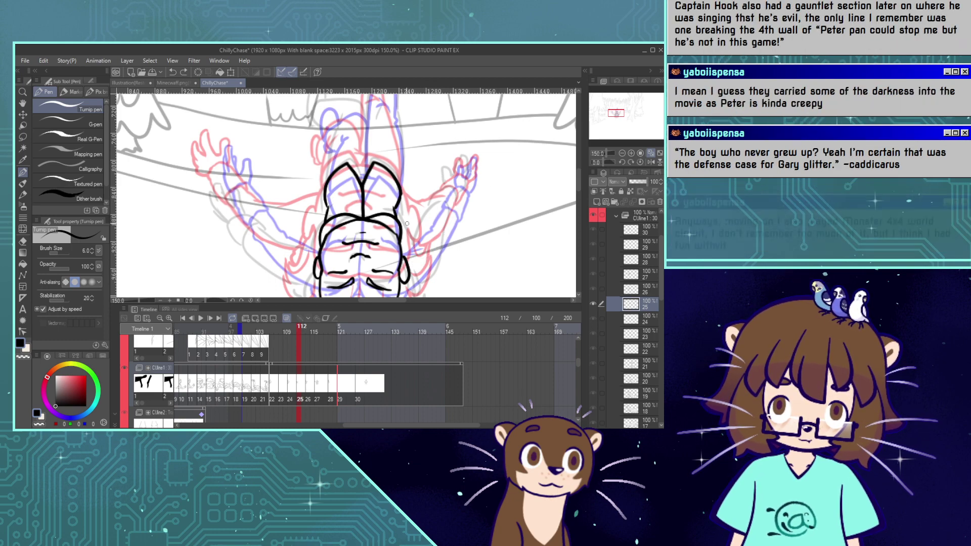
mouse_move(399, 226)
left_mouse_down()
mouse_move(434, 231)
mouse_move(406, 224)
mouse_move(455, 201)
mouse_move(453, 212)
mouse_move(423, 216)
left_mouse_up()
key("ctrl+z")
key("ctrl+z")
key("ctrl+z")
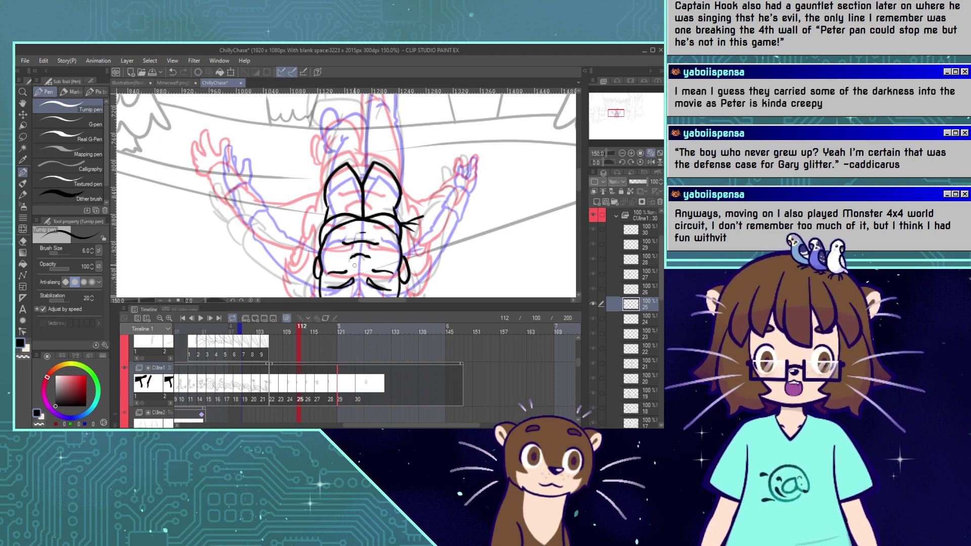
key("ctrl+z")
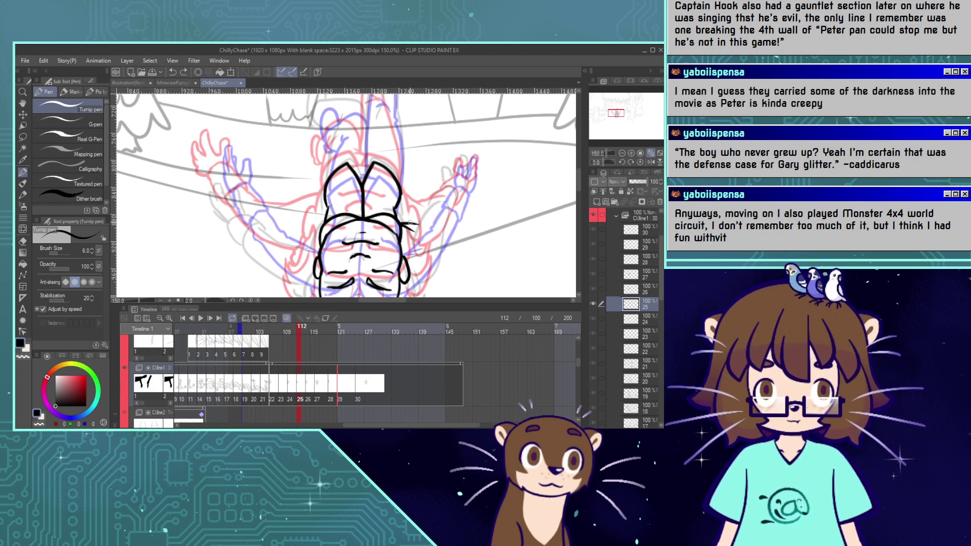
Ink the outer and inner contours of the right-side arm on cel 25, with a rounded end and small folds along the inner edge.
mouse_move(412, 223)
left_mouse_down()
mouse_move(451, 203)
mouse_move(433, 209)
mouse_move(441, 202)
mouse_move(455, 208)
mouse_move(436, 247)
mouse_move(409, 265)
left_mouse_up()
key("ctrl+z")
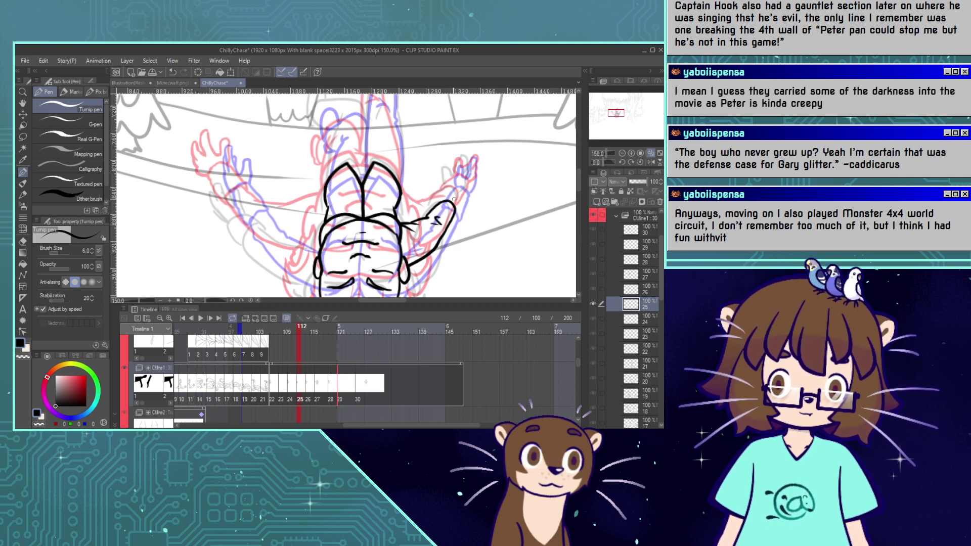
key("ctrl+z")
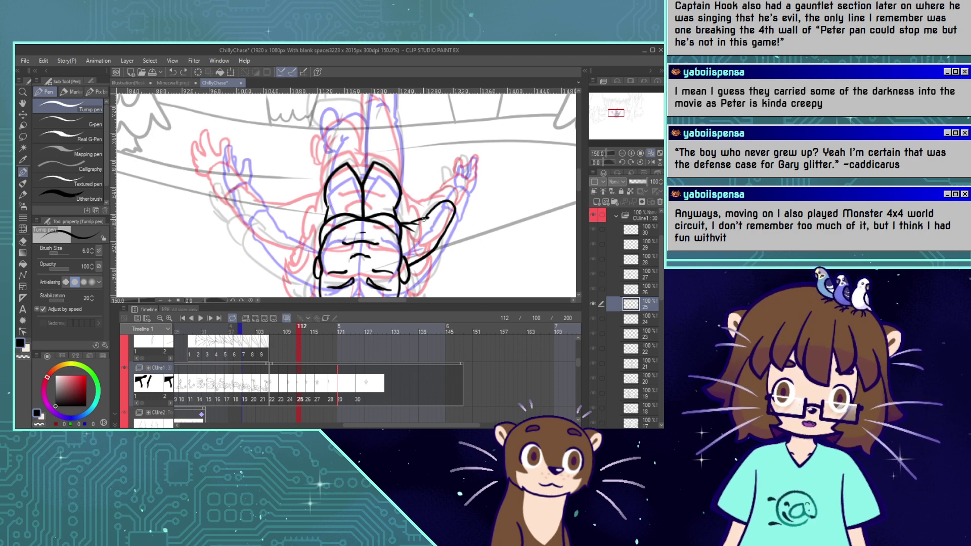
left_click_drag(424, 220, 436, 220)
key("ctrl+z")
key("ctrl+z")
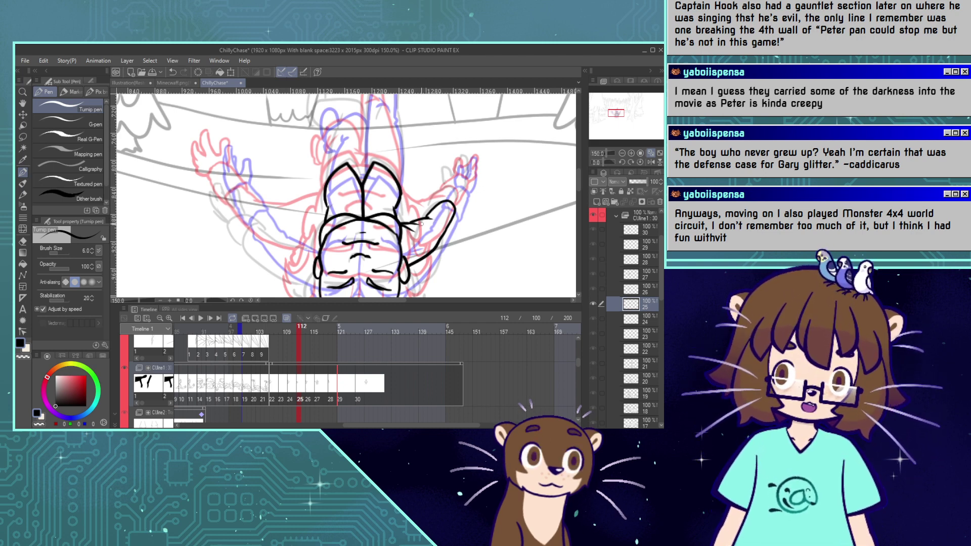
left_click_drag(426, 219, 433, 218)
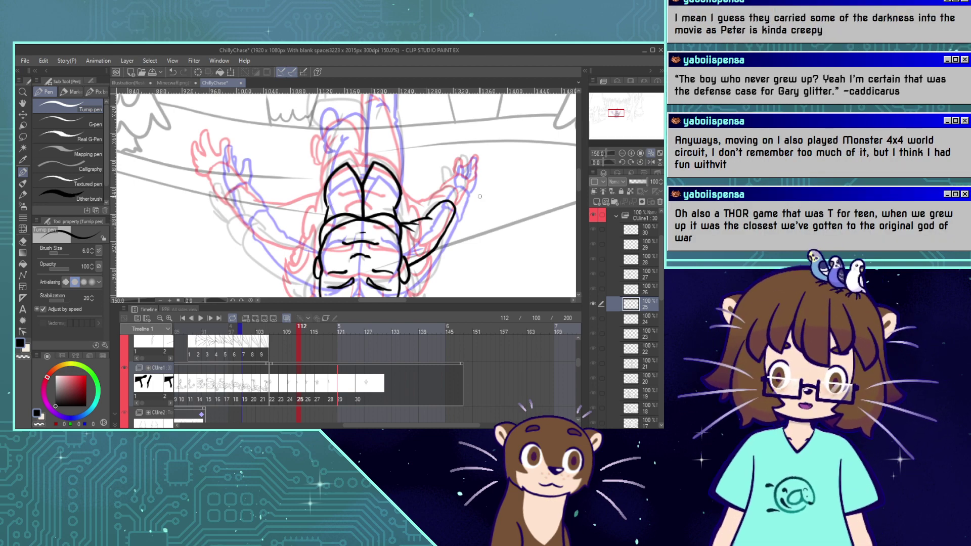
Ink the section between the rounded end of the right-side arm and the wrist on cel 25, redoing the strokes as needed.
mouse_move(454, 180)
left_mouse_down()
mouse_move(463, 180)
mouse_move(459, 209)
left_mouse_up()
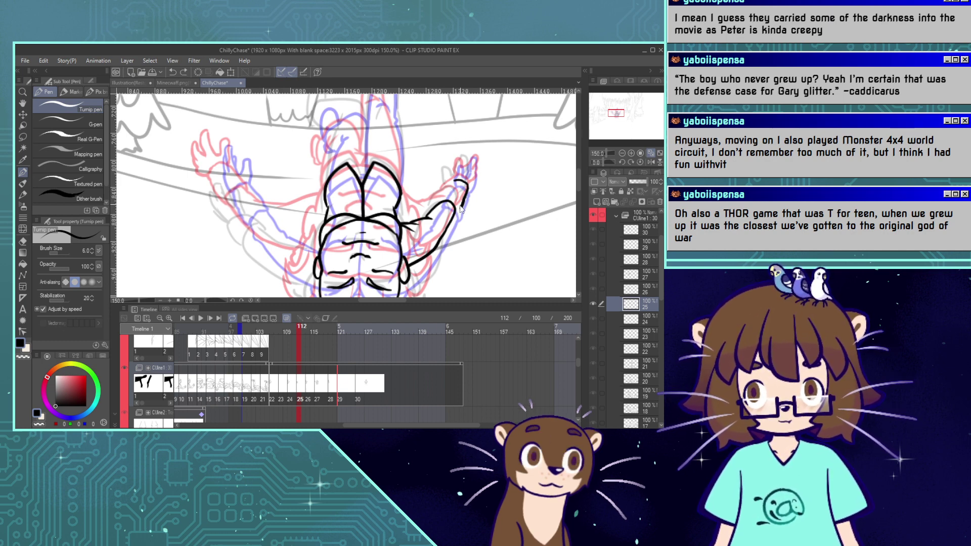
key("ctrl+z")
key("ctrl+z")
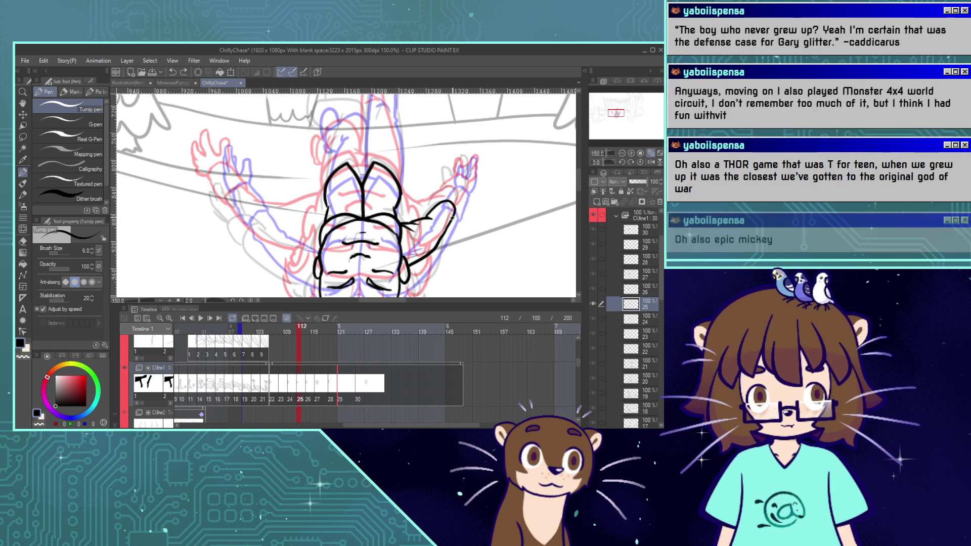
mouse_move(457, 213)
left_mouse_down()
mouse_move(460, 181)
mouse_move(445, 195)
mouse_move(469, 185)
mouse_move(440, 199)
mouse_move(453, 184)
left_mouse_up()
key("ctrl+z")
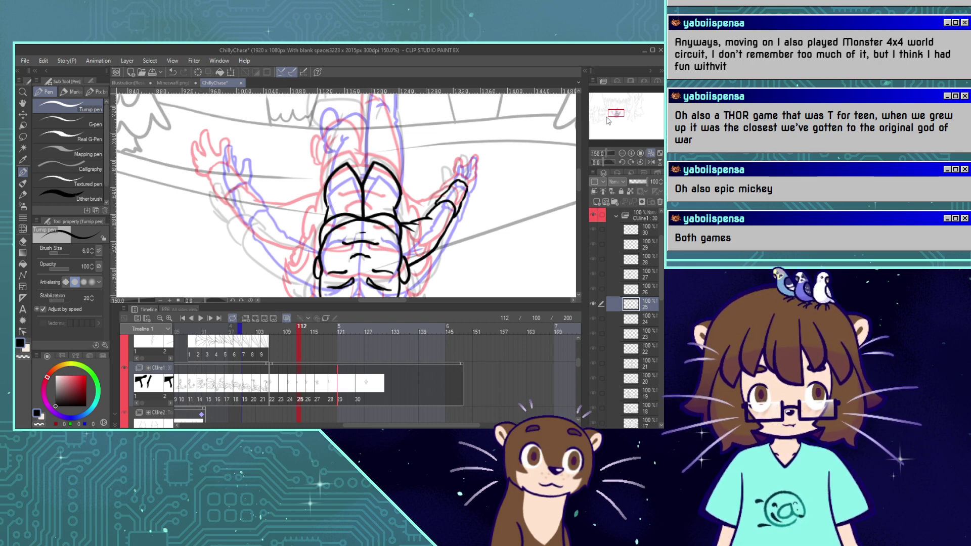
Ink the right-side hand with its raised fingers on cel 25, then compare the arm with cel 24.
left_click_drag(617, 115, 617, 113)
left_click_drag(454, 180, 460, 163)
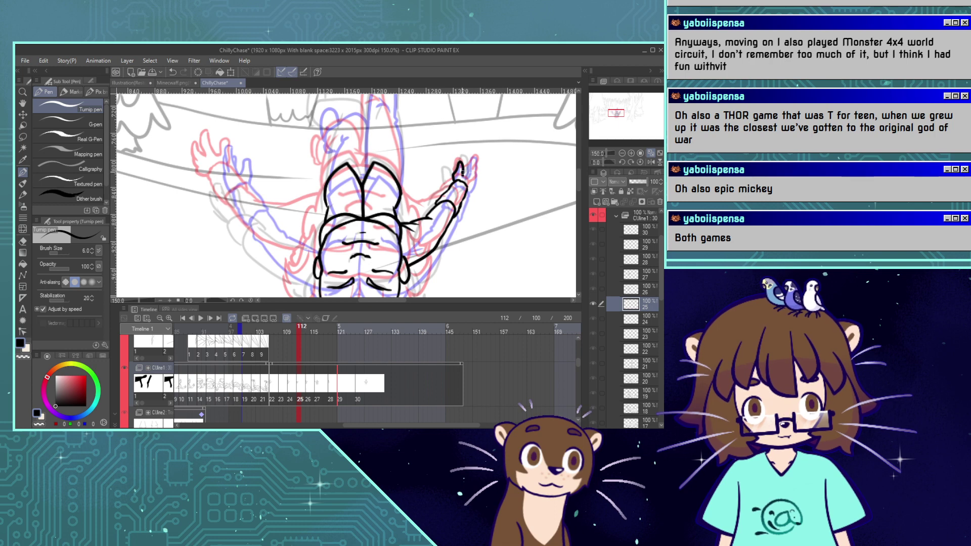
key("ctrl+z")
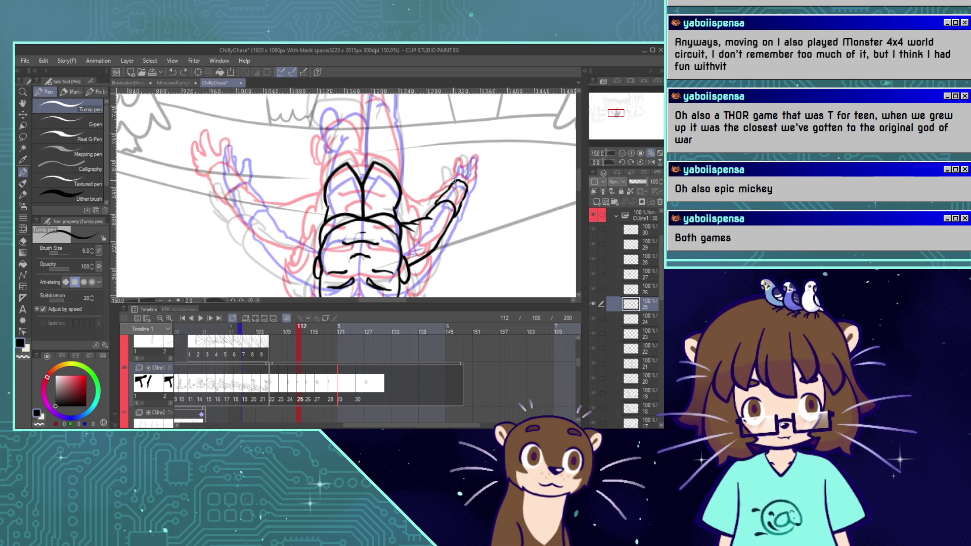
mouse_move(455, 182)
left_mouse_down()
mouse_move(459, 163)
mouse_move(464, 173)
mouse_move(475, 157)
left_mouse_up()
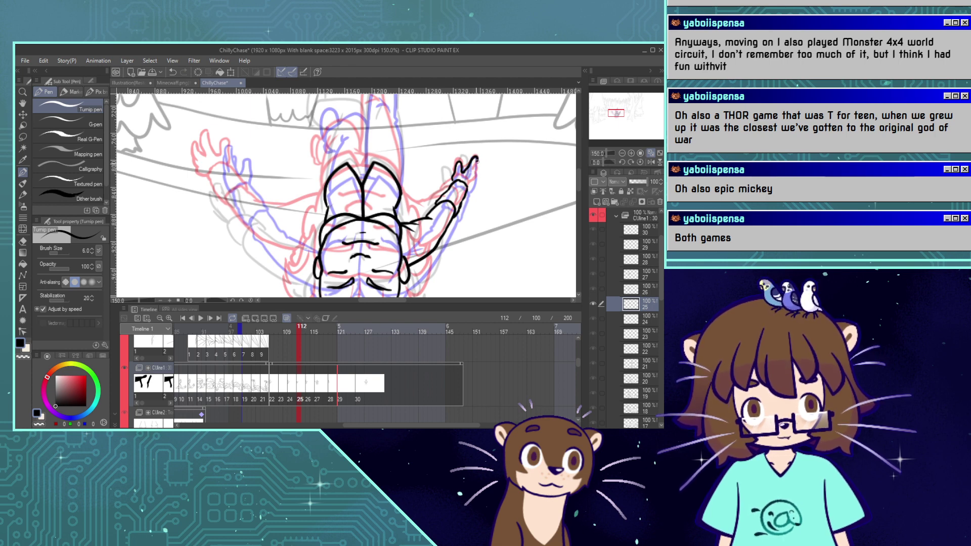
left_click(306, 332)
left_click(298, 332)
left_click(295, 333)
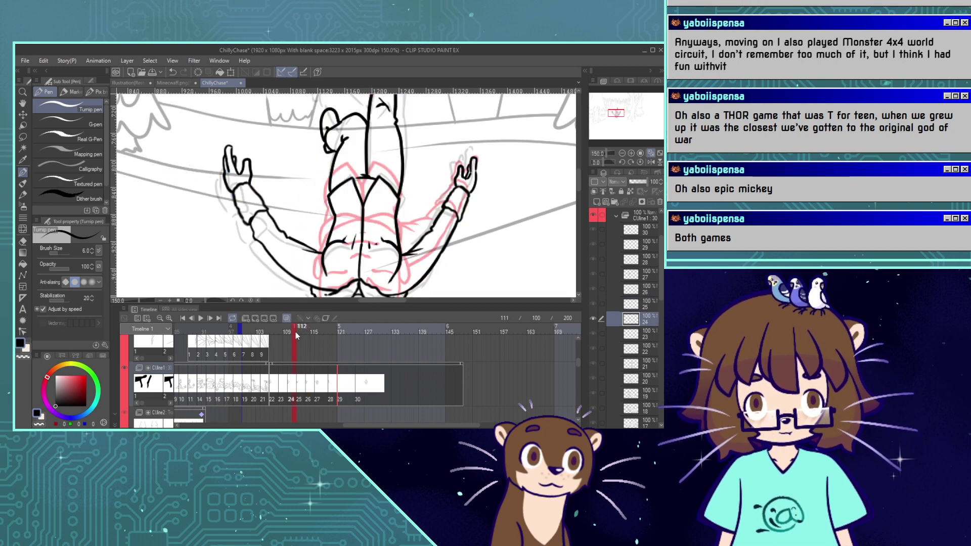
left_click(298, 333)
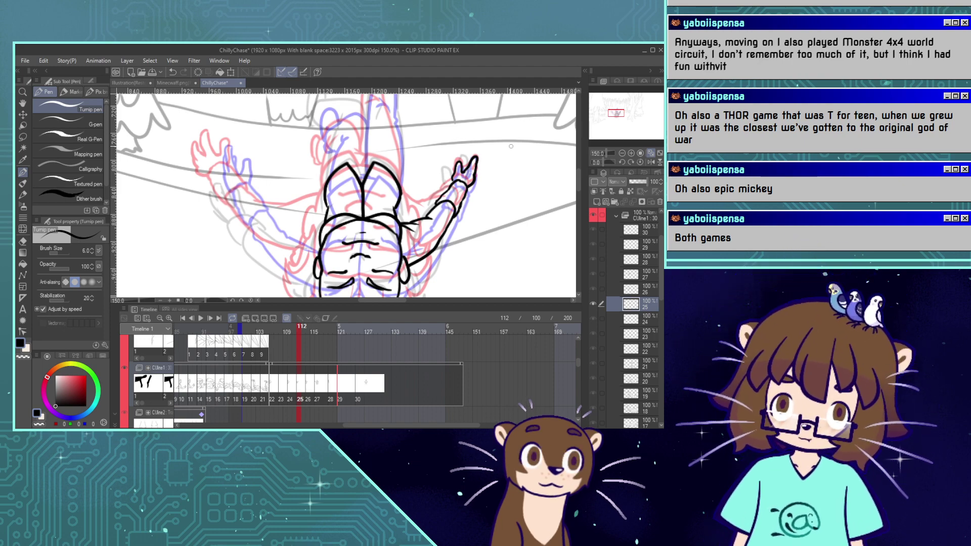
Ink the outer and inner contours of the left-side arm on cel 25, from the torso to a rounded end.
left_click(23, 228)
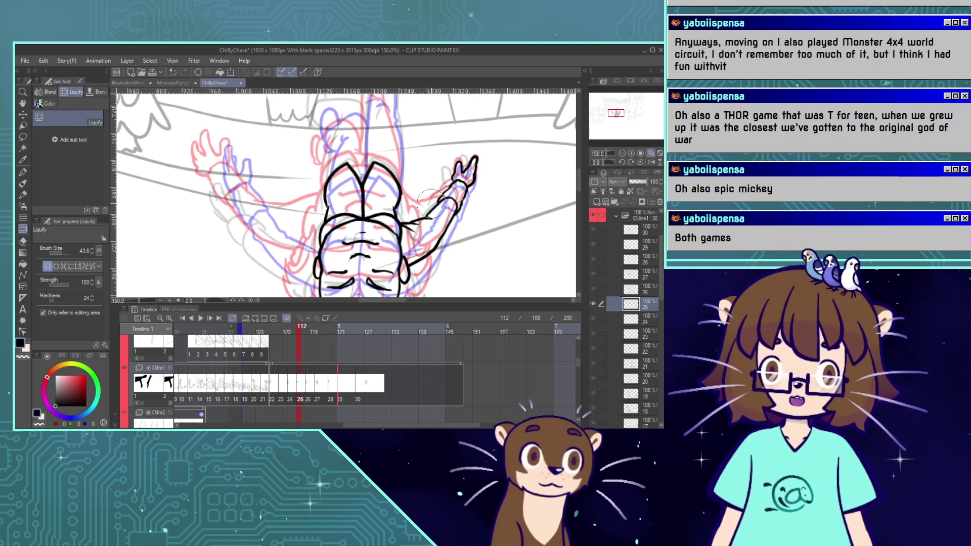
left_click(23, 172)
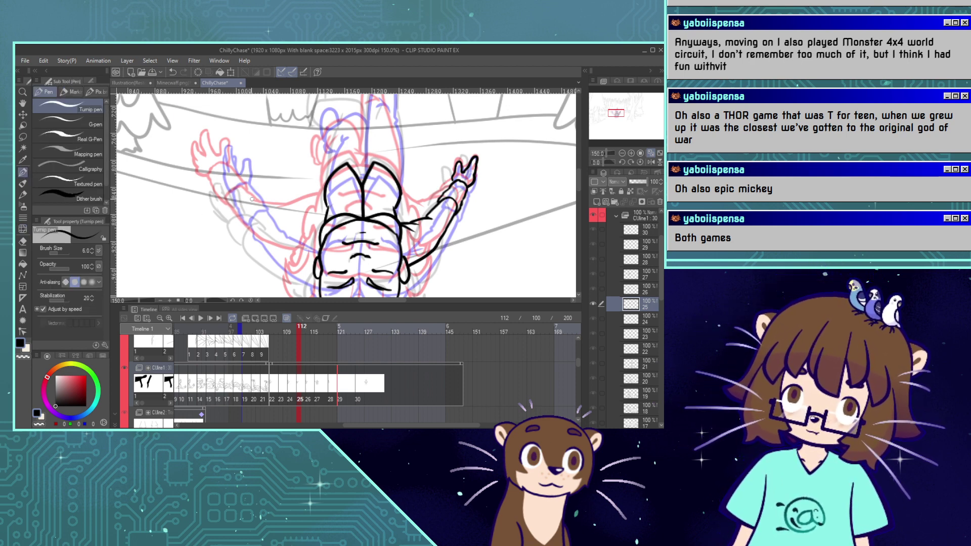
mouse_move(252, 199)
left_mouse_down()
mouse_move(238, 217)
mouse_move(267, 254)
mouse_move(319, 274)
left_mouse_up()
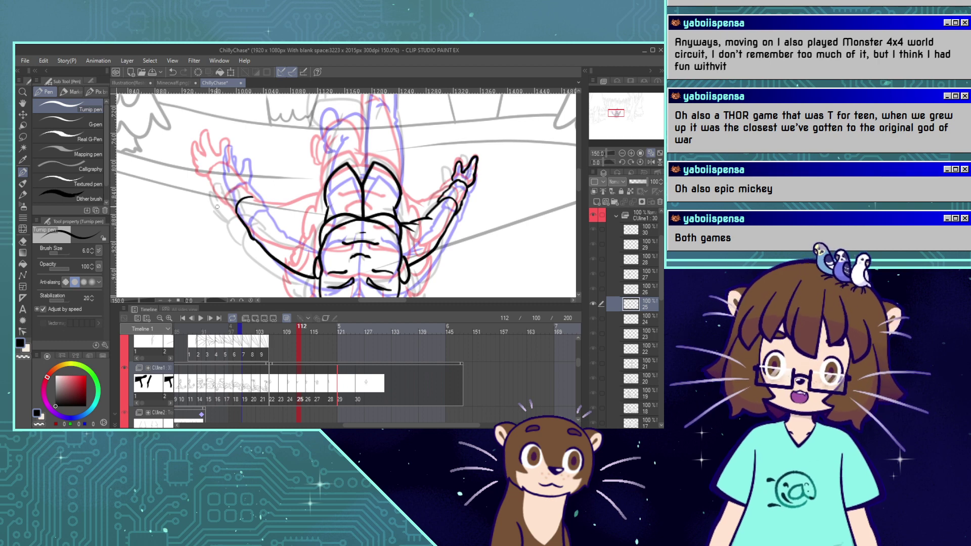
mouse_move(250, 198)
left_mouse_down()
mouse_move(278, 229)
mouse_move(321, 241)
left_mouse_up()
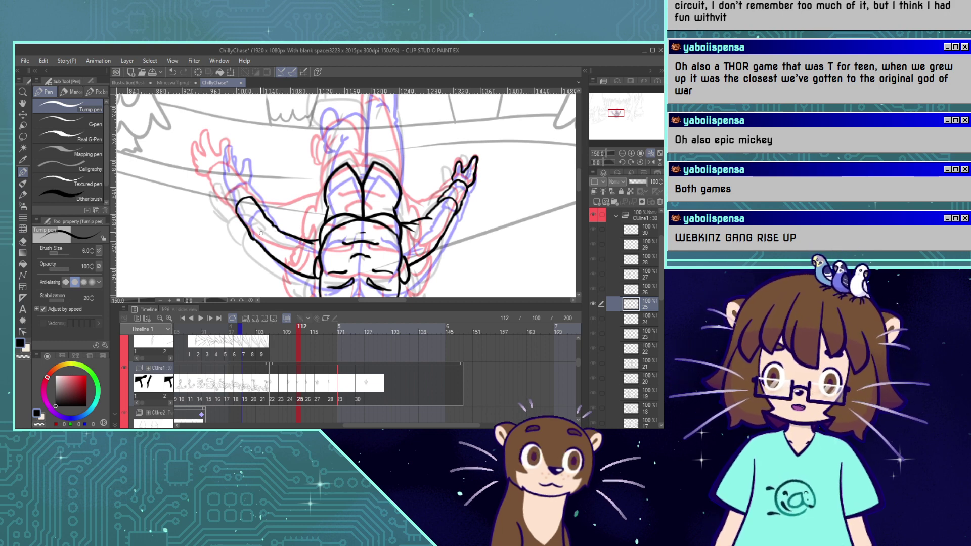
left_click(22, 228)
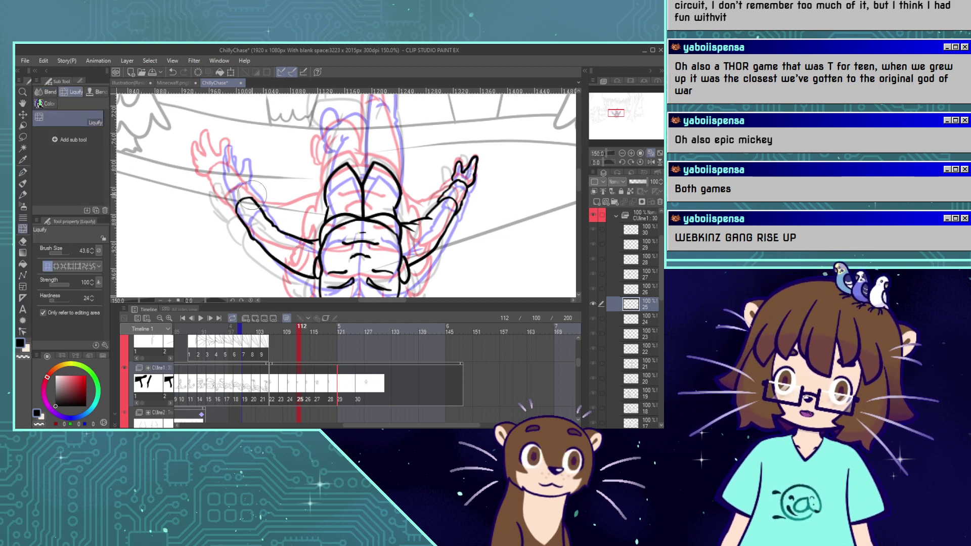
left_click(23, 172)
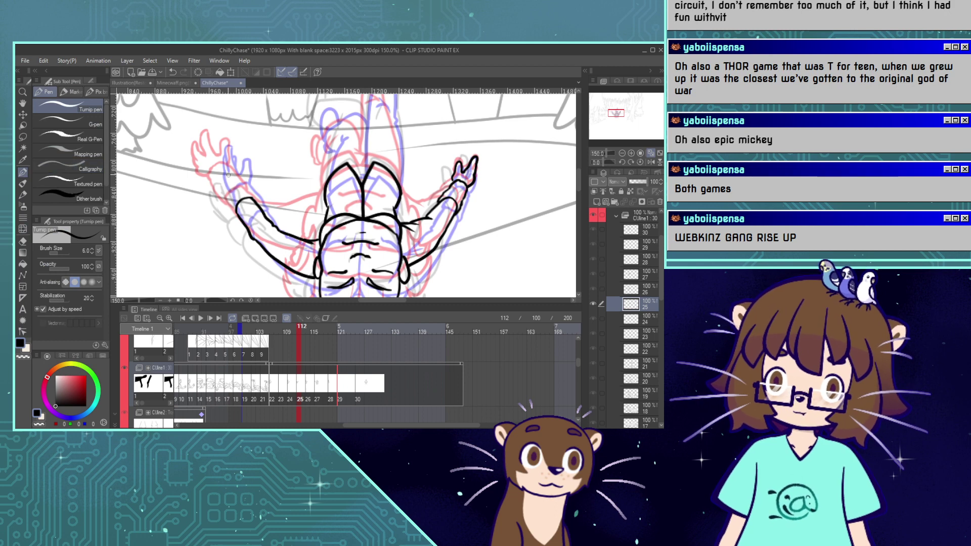
Extend the left-side arm on cel 25 with two contour lines to a rounded wrist and palm base, redoing the strokes as needed.
mouse_move(218, 176)
left_mouse_down()
mouse_move(234, 171)
mouse_move(260, 203)
left_mouse_up()
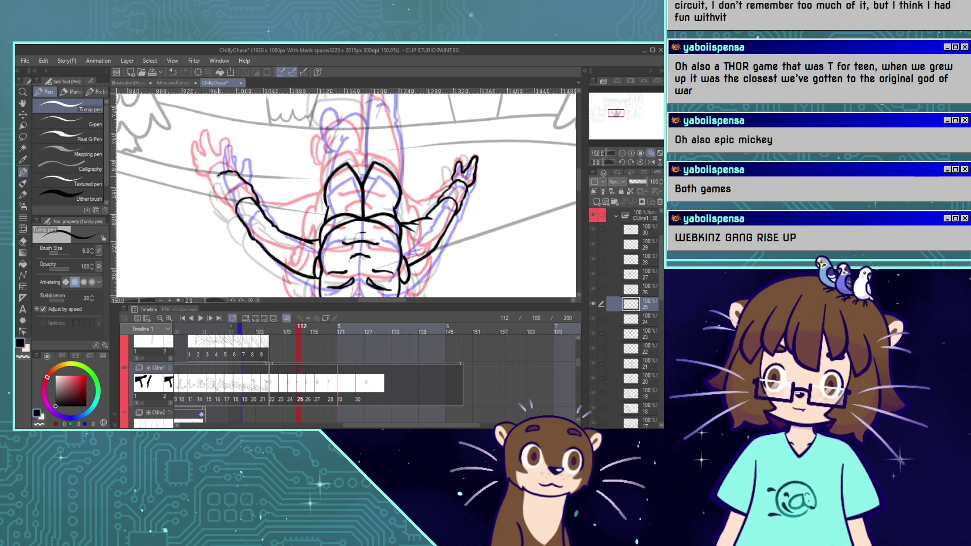
mouse_move(218, 175)
left_mouse_down()
mouse_move(225, 198)
mouse_move(218, 178)
mouse_move(238, 221)
left_mouse_up()
key("ctrl+z")
key("ctrl+z")
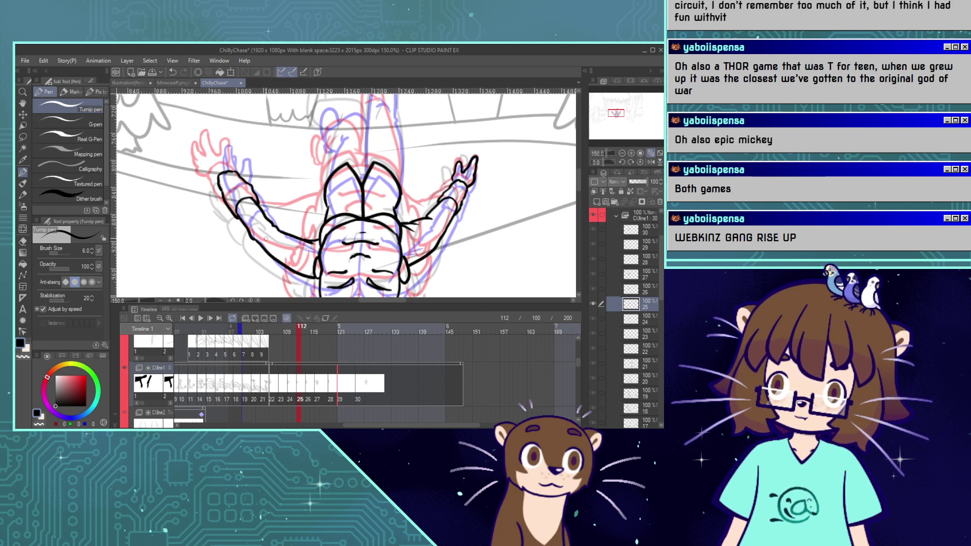
left_click(23, 357)
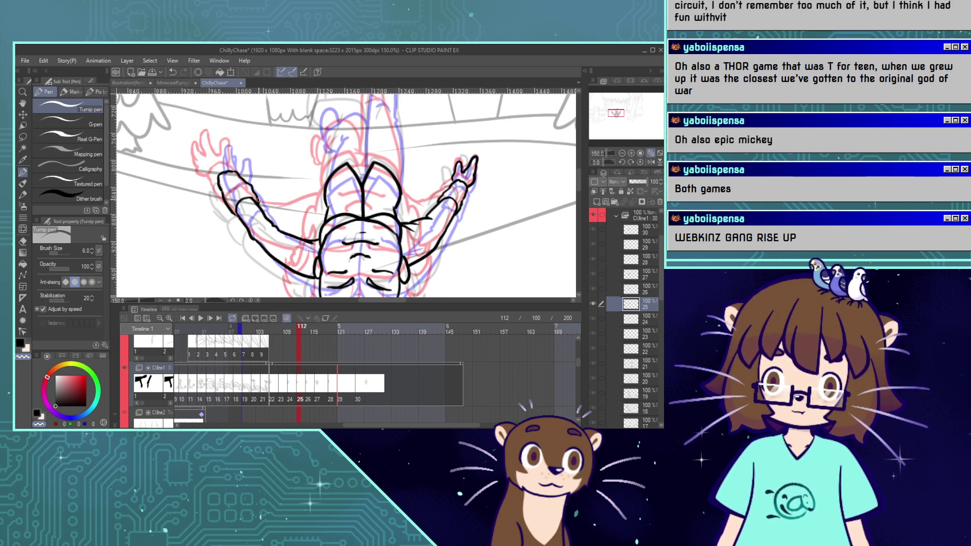
left_click(22, 342)
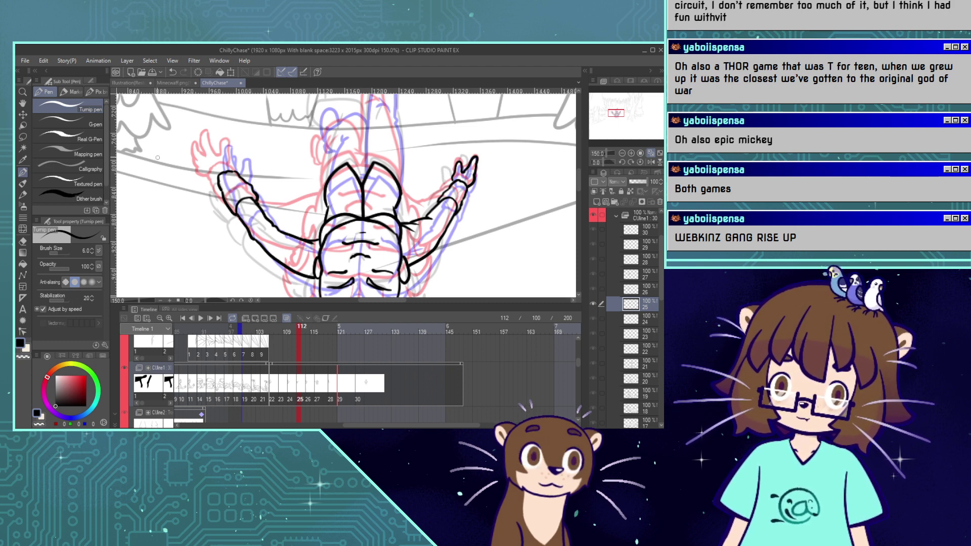
Ink the raised fingers of the left-side hand on cel 25 with the Turnip pen, redoing strokes until their shapes fit the rough.
mouse_move(241, 176)
left_mouse_down()
mouse_move(242, 148)
mouse_move(230, 162)
left_mouse_up()
key("ctrl+z")
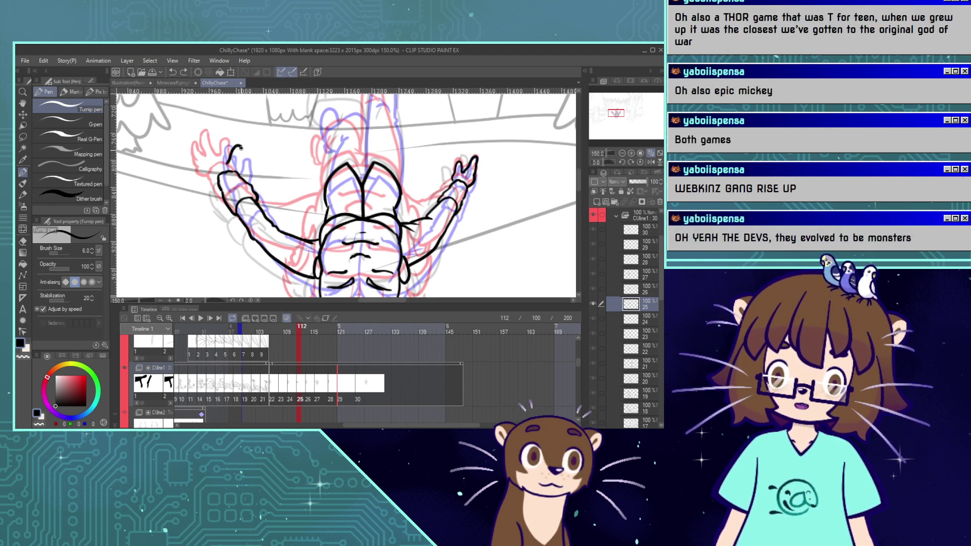
left_click_drag(240, 147, 241, 164)
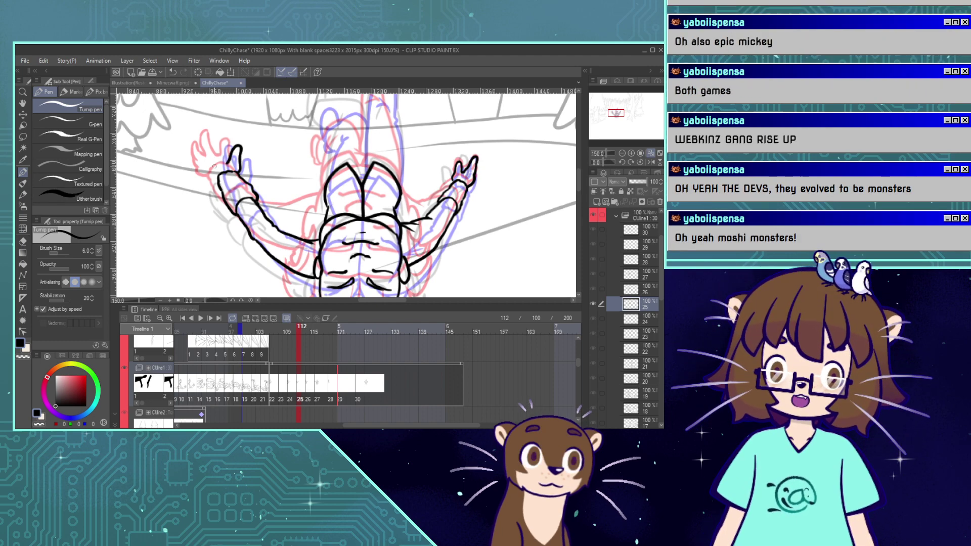
key("ctrl+z")
left_click_drag(238, 173, 241, 168)
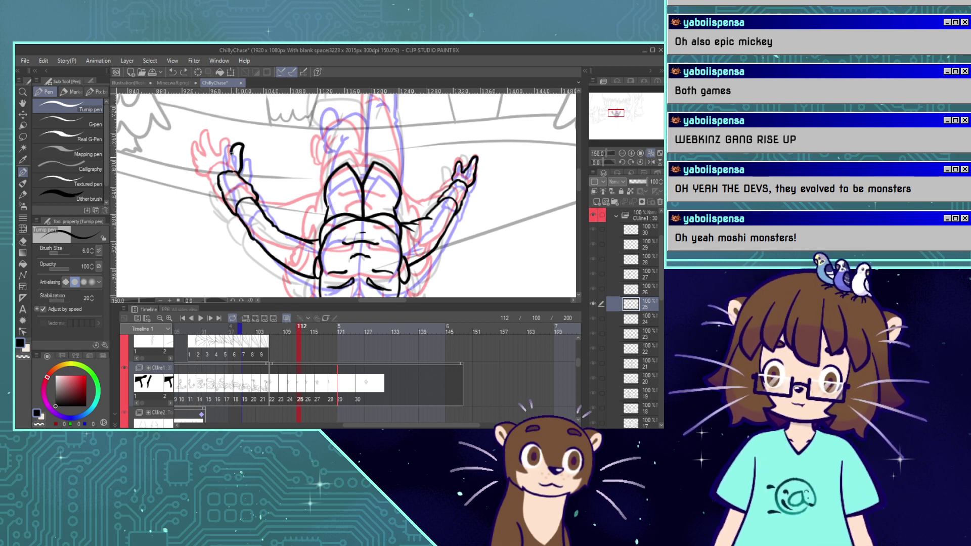
key("ctrl+z")
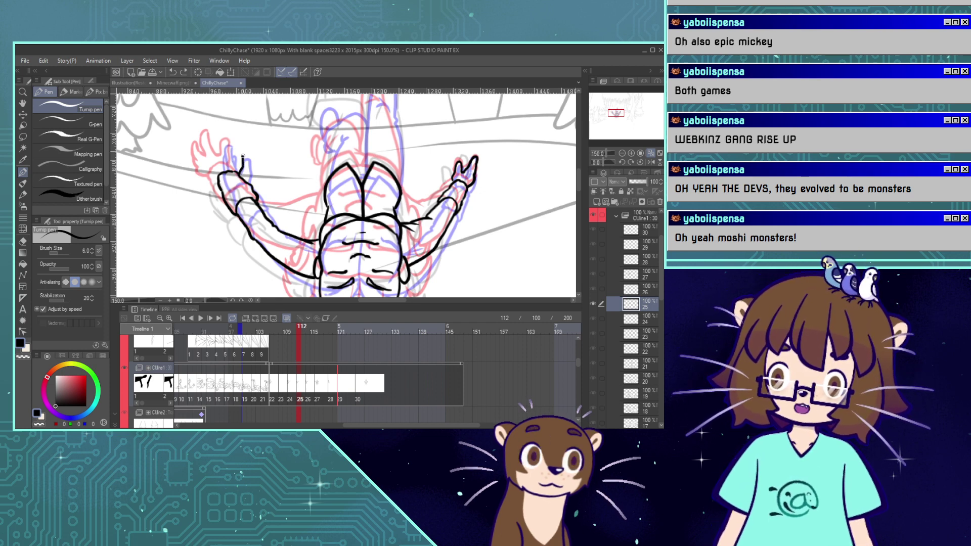
left_click_drag(243, 157, 237, 144)
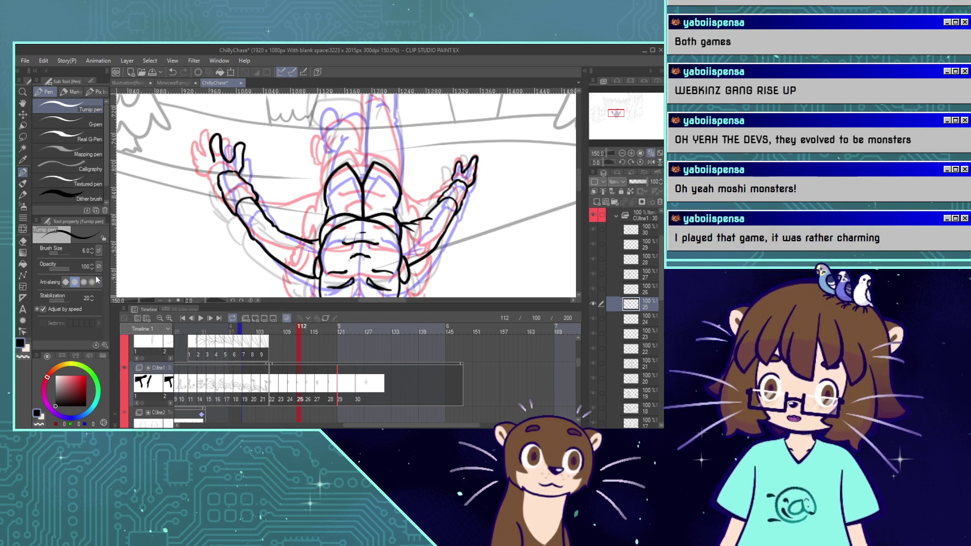
Nudge the left-side hand's fingers into shape using Liquify with a brush size of 43.6, then return to the Turnip pen.
left_click(23, 229)
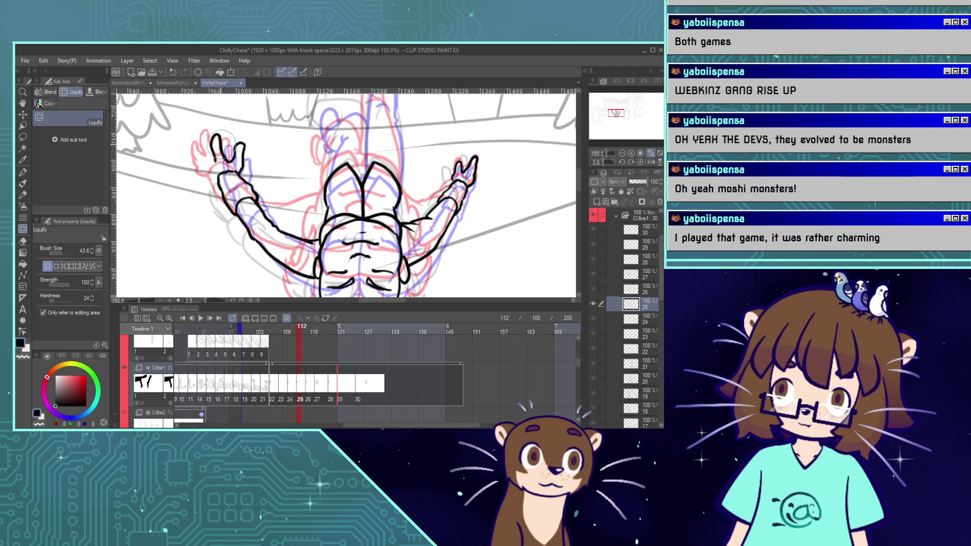
left_click_drag(242, 139, 243, 149)
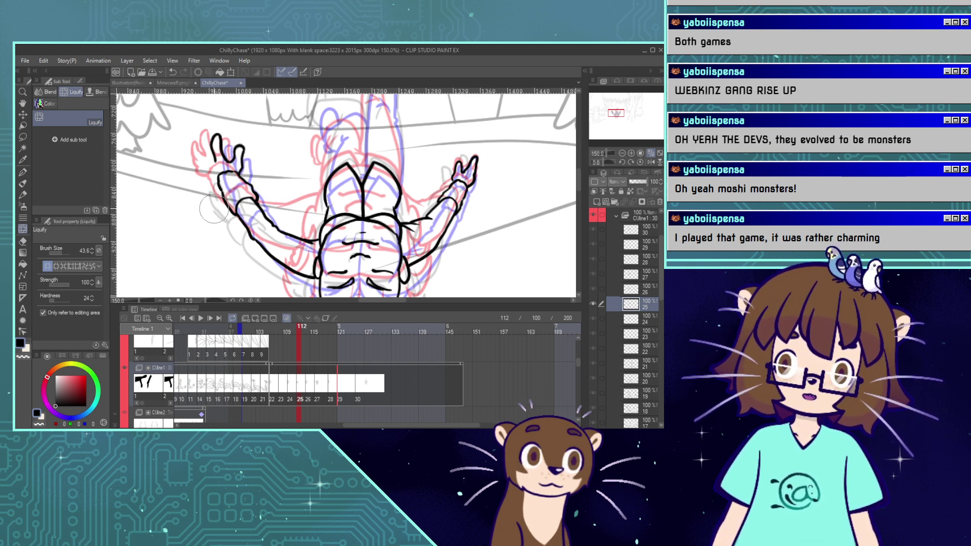
key("p")
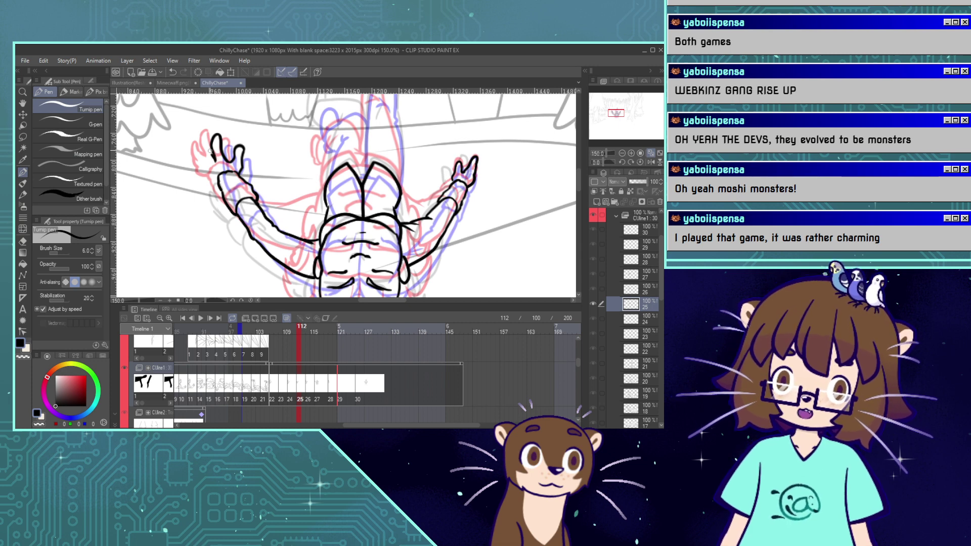
Ink the remaining outer finger of the left-side hand on cel 25, refine the hand using Liquify at brush size 22.2, and return to the Turnip pen.
mouse_move(212, 135)
left_mouse_down()
mouse_move(204, 147)
mouse_move(215, 183)
left_mouse_up()
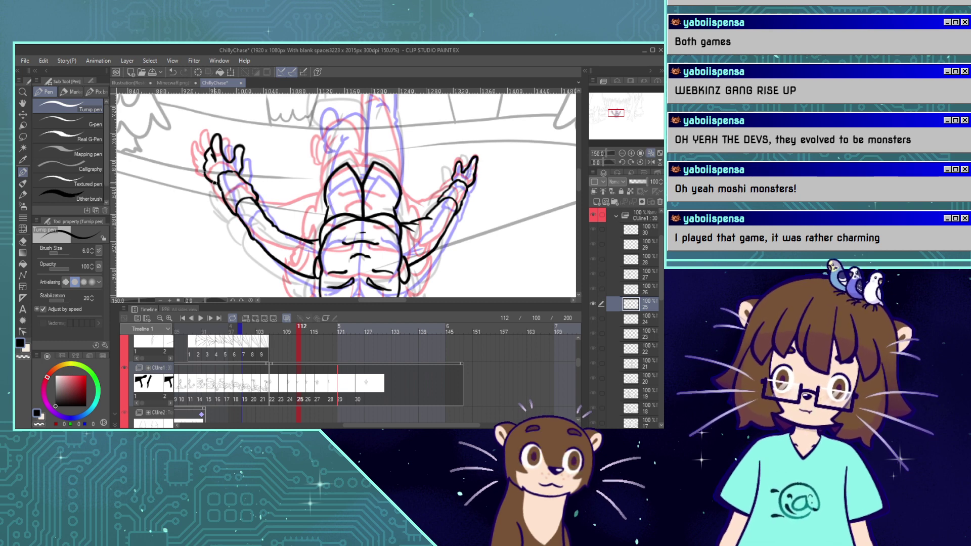
key("j")
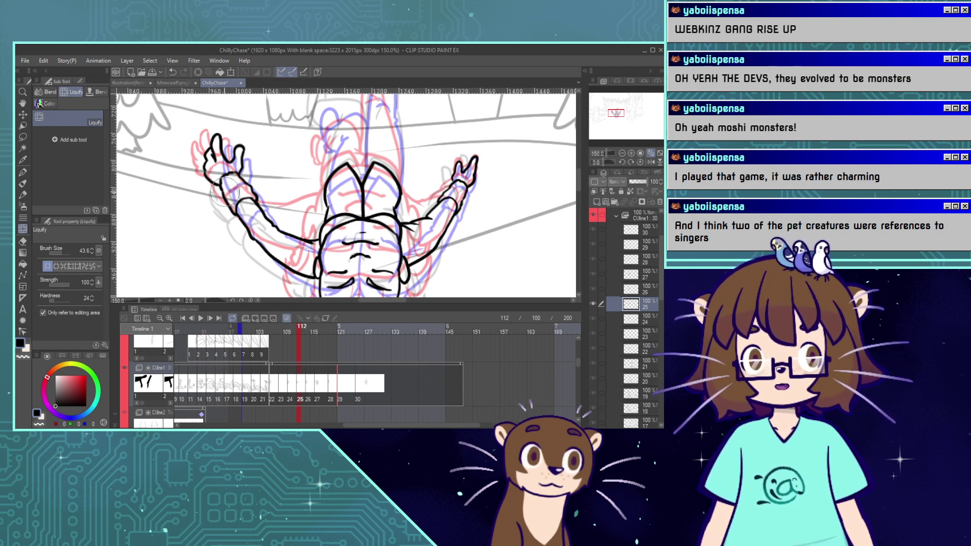
left_click(61, 253)
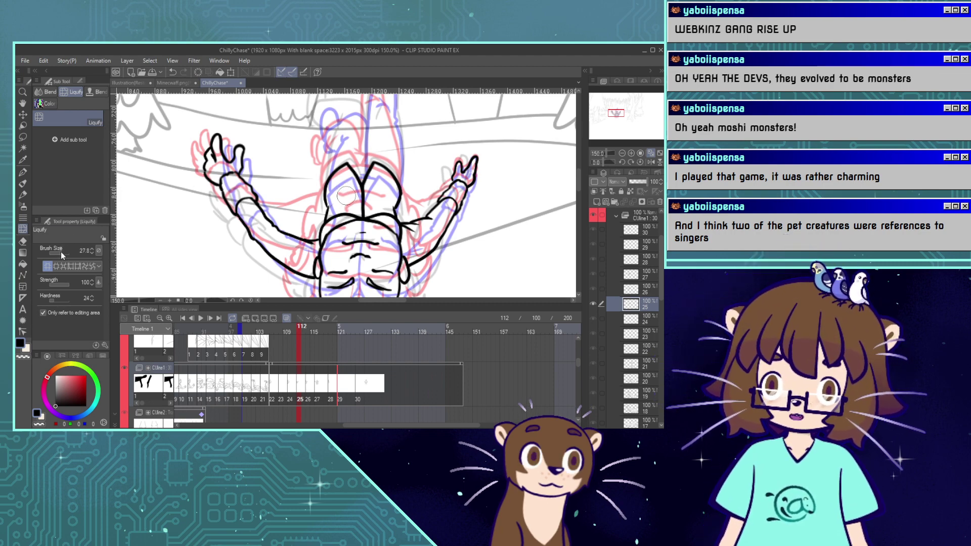
left_click_drag(61, 253, 60, 253)
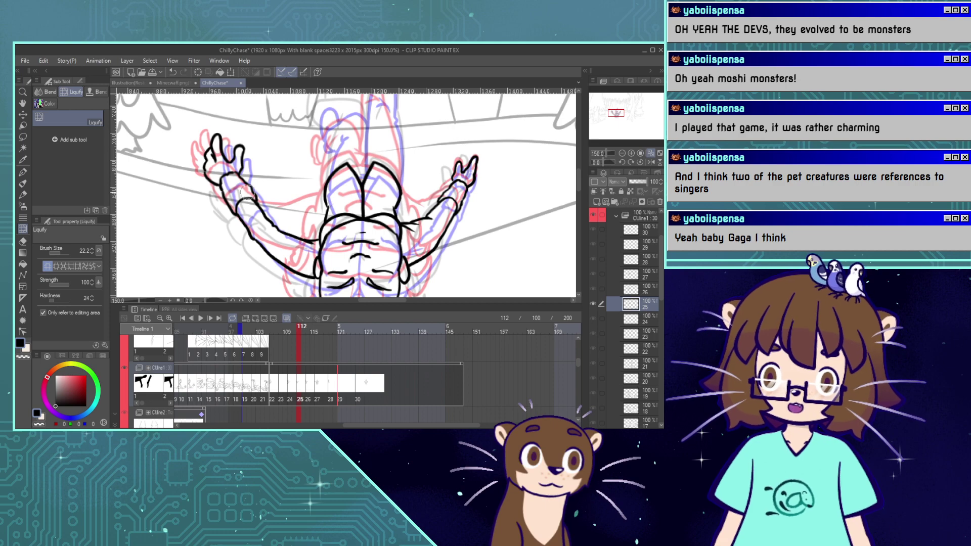
left_click(23, 172)
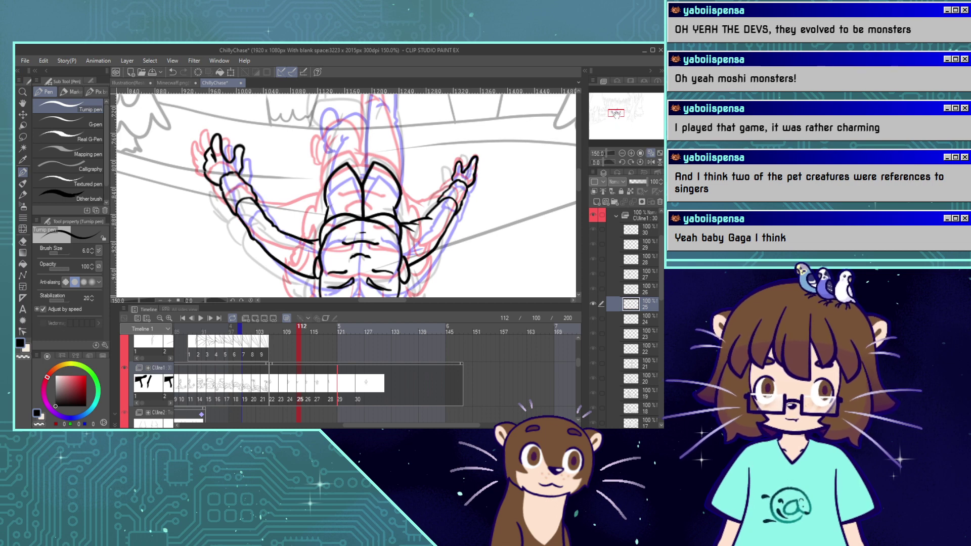
Ink the raised straight leg on cel 25, joining the hips with a short line and drawing both leg contours up to a rounded end.
left_click_drag(616, 114, 617, 113)
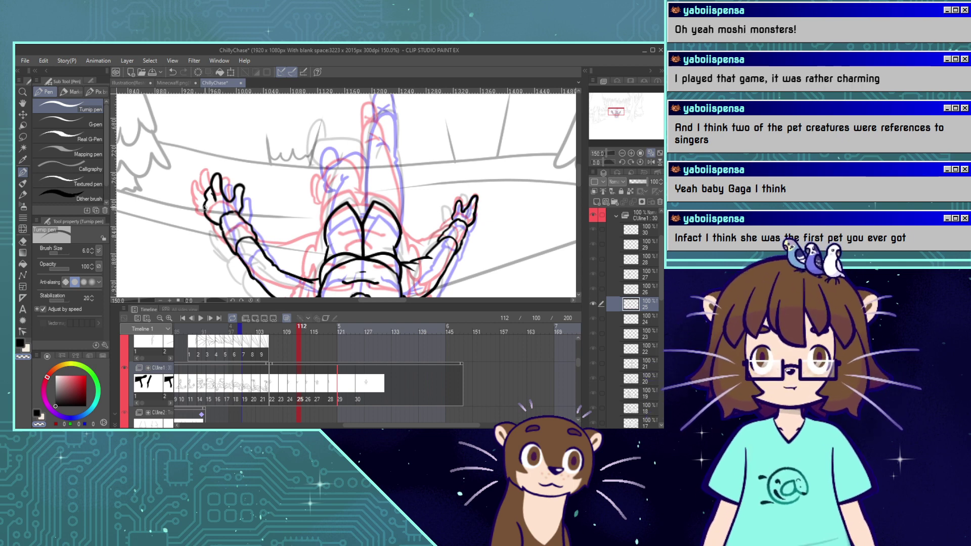
left_click(25, 343)
left_click_drag(612, 114, 613, 111)
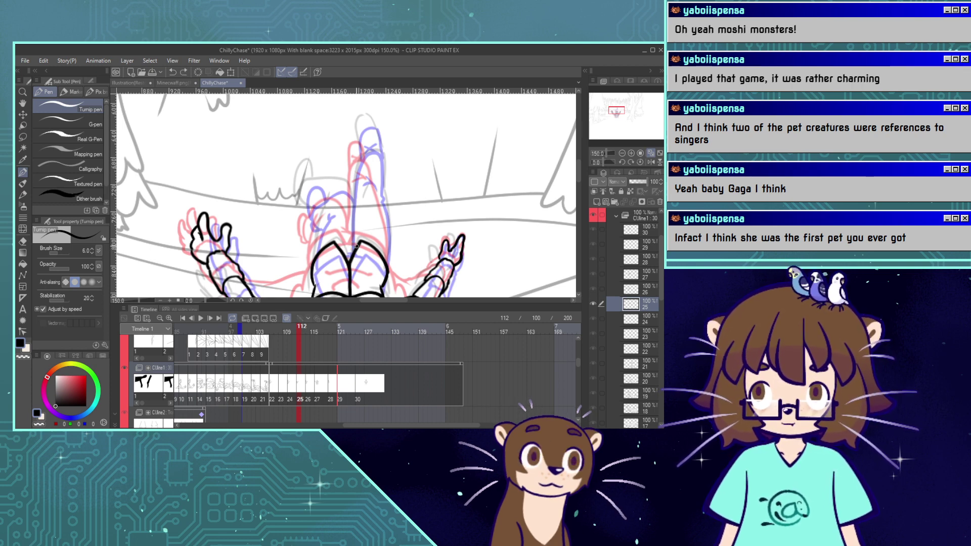
left_click_drag(357, 246, 339, 245)
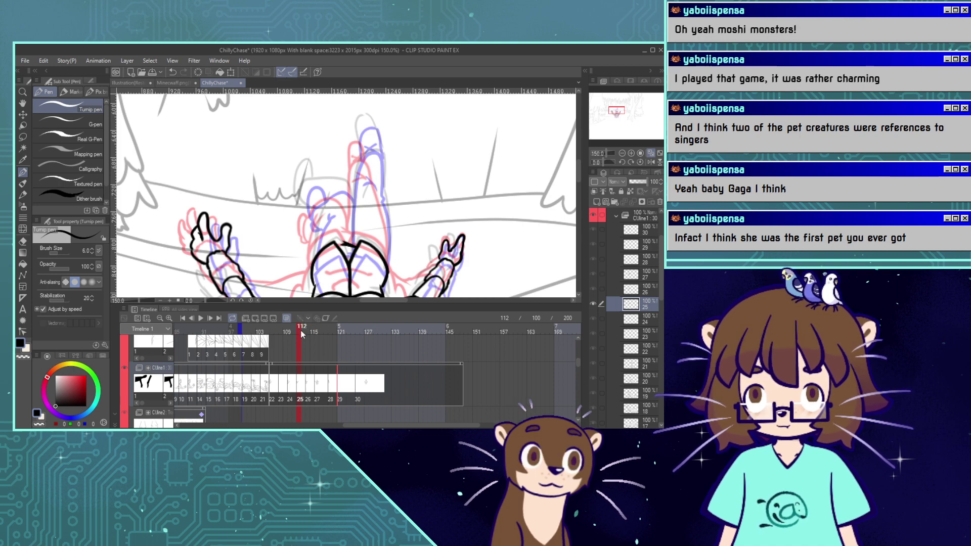
left_click_drag(310, 332, 303, 333)
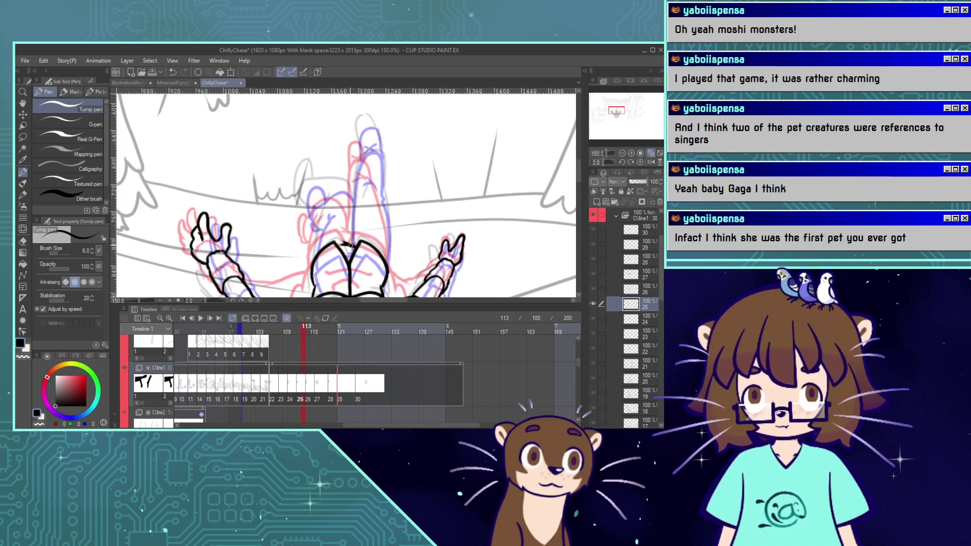
left_click_drag(350, 245, 358, 161)
key("ctrl+z")
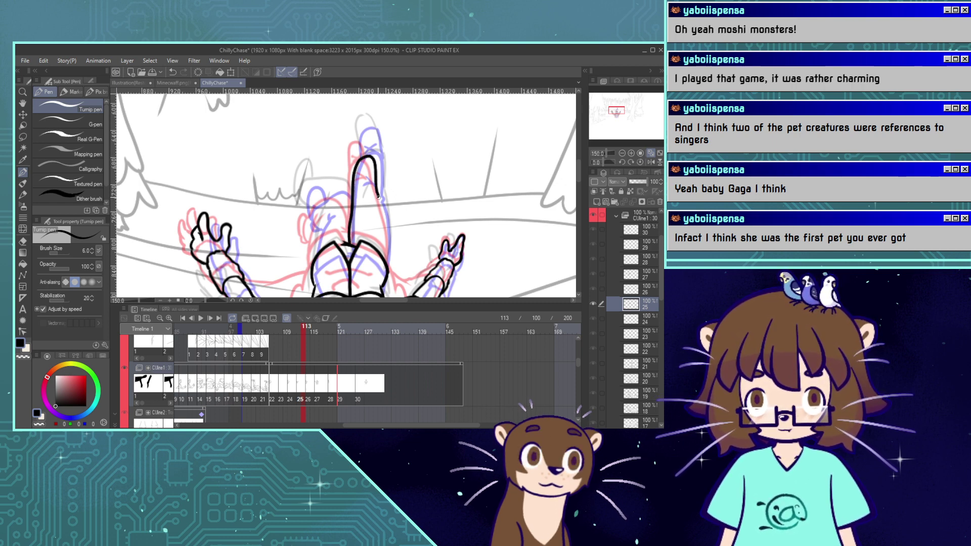
left_click_drag(379, 197, 388, 251)
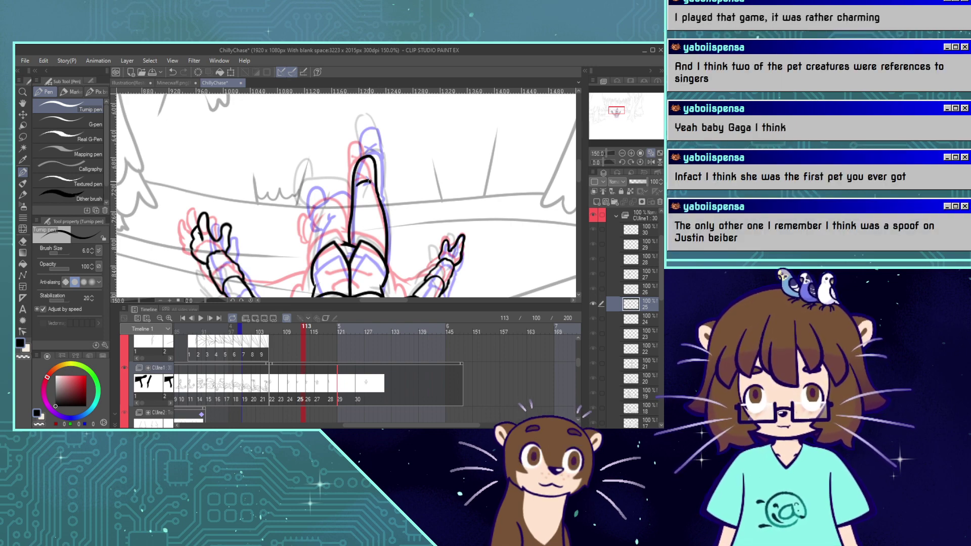
Ink the foot at the end of the raised leg on cel 25, adding small crease lines at the foot and below it.
left_click_drag(364, 175, 362, 173)
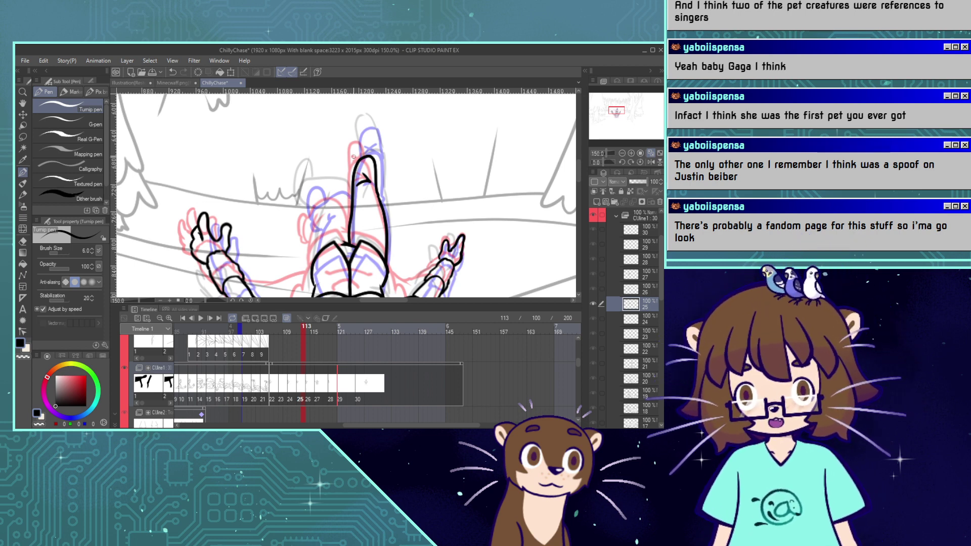
mouse_move(355, 172)
left_mouse_down()
mouse_move(355, 139)
mouse_move(367, 134)
mouse_move(373, 159)
left_mouse_up()
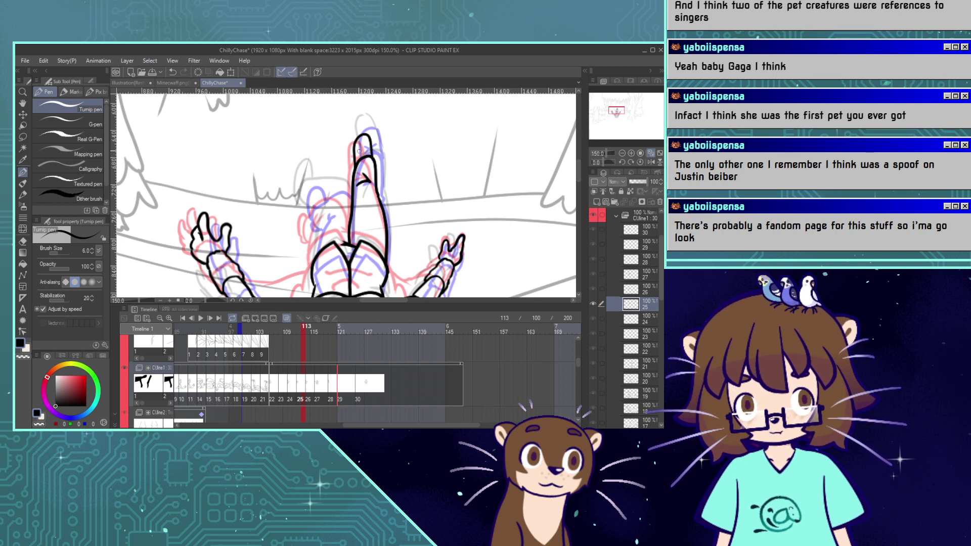
key("ctrl+z")
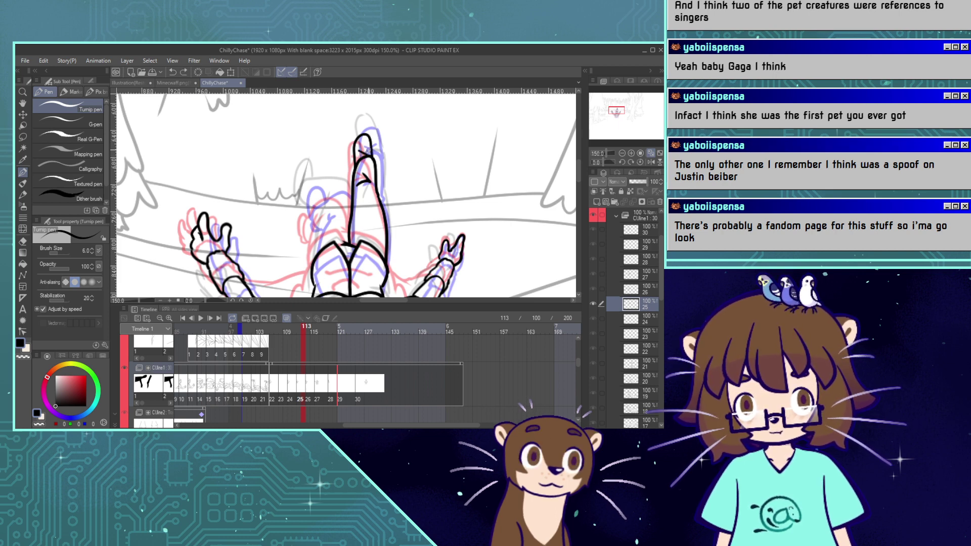
left_click_drag(367, 152, 370, 150)
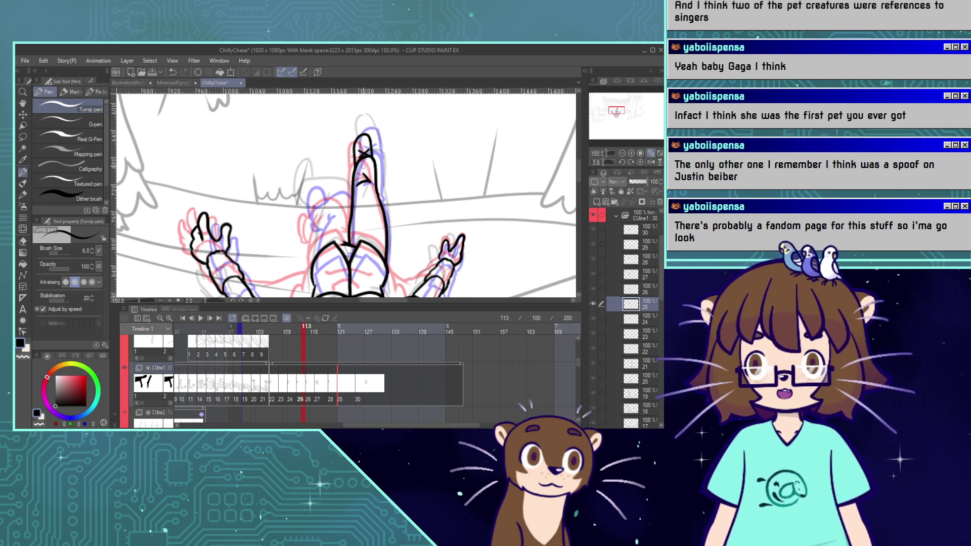
Ink the bent leg and its foot beside the straight leg on cel 25, redoing the foot outline until it fits the rough.
left_click_drag(617, 110, 615, 113)
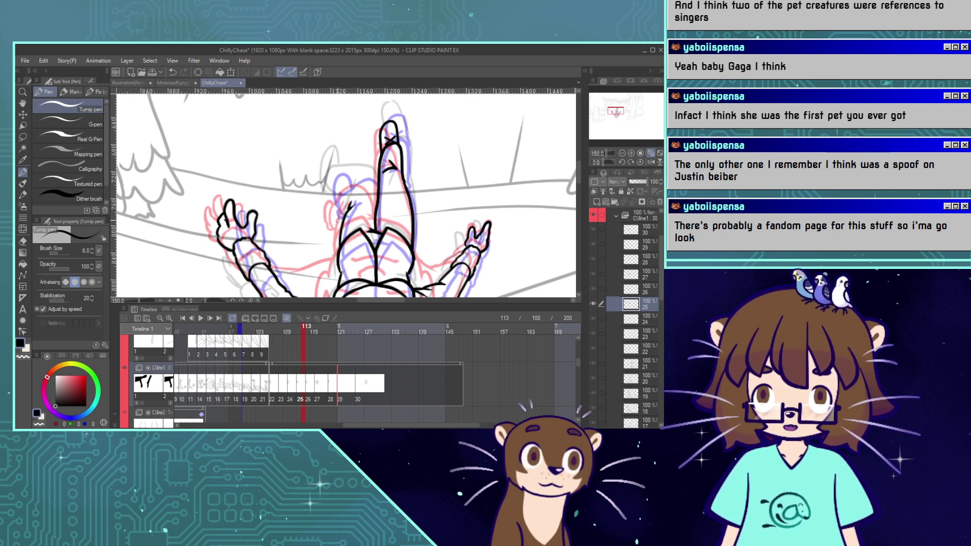
mouse_move(336, 203)
left_mouse_down()
mouse_move(365, 183)
mouse_move(376, 193)
mouse_move(373, 217)
left_mouse_up()
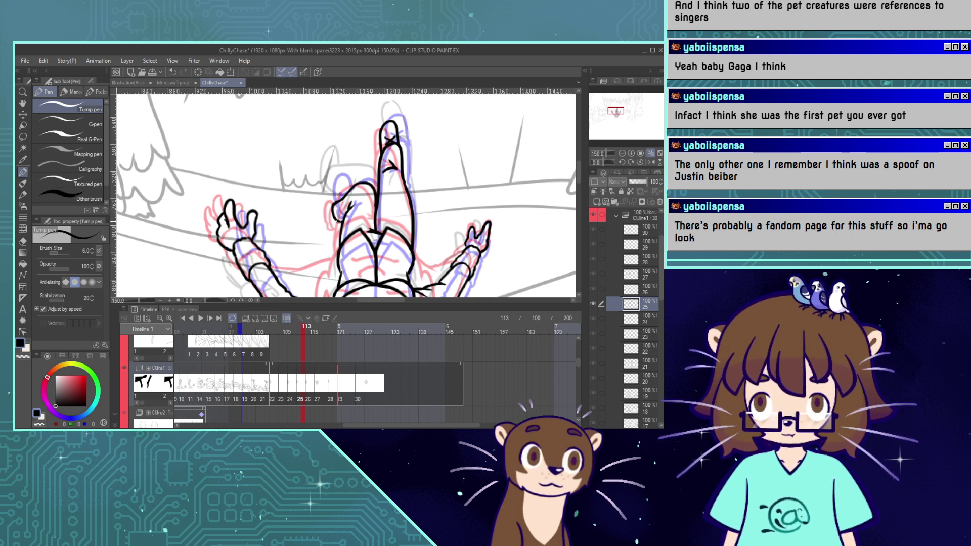
left_click_drag(336, 219, 336, 182)
key("ctrl+z")
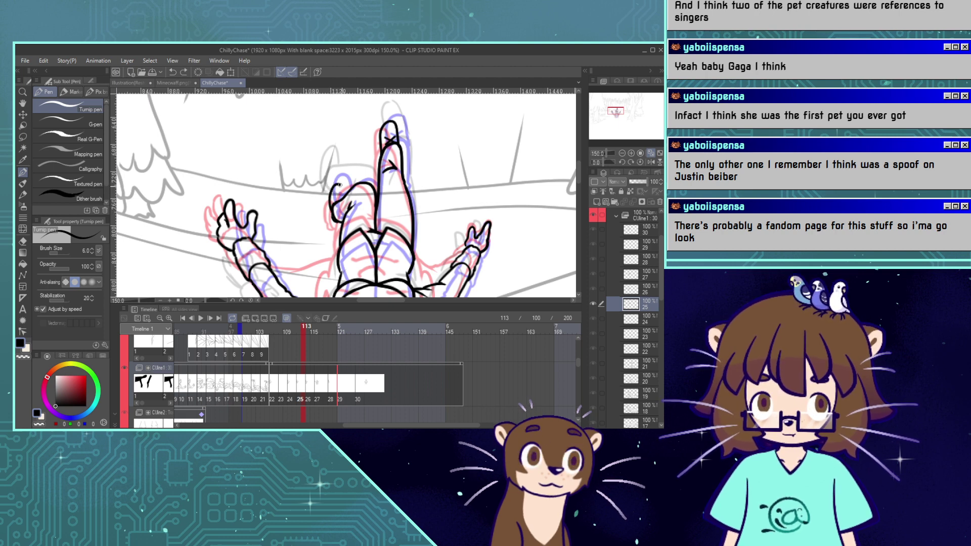
key("ctrl+z")
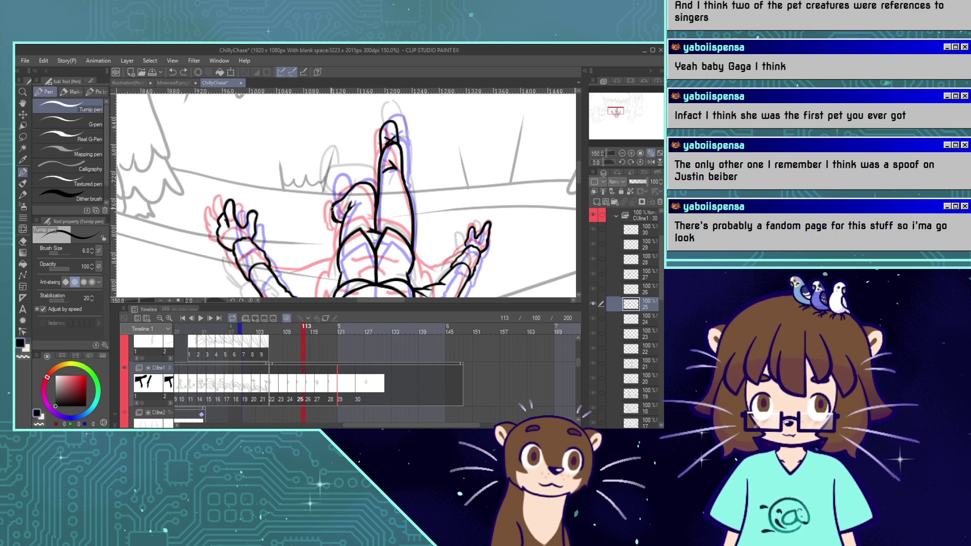
left_click_drag(335, 183, 346, 195)
key("ctrl+z")
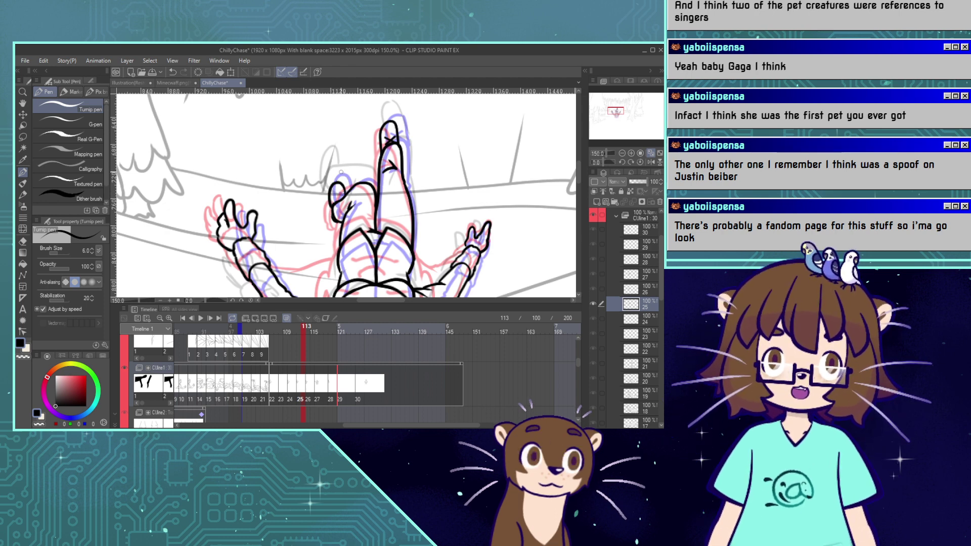
key("ctrl+z")
left_click_drag(348, 197, 332, 184)
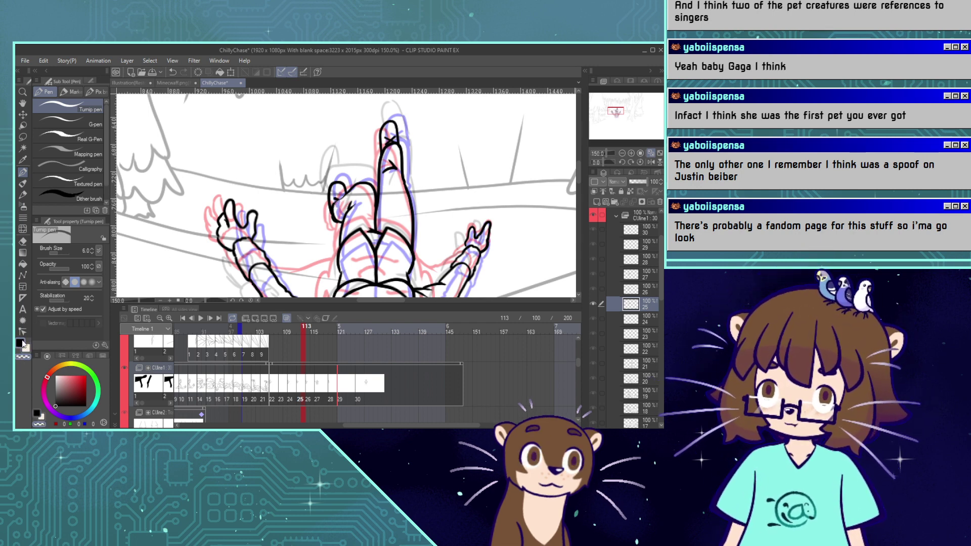
left_click(22, 343)
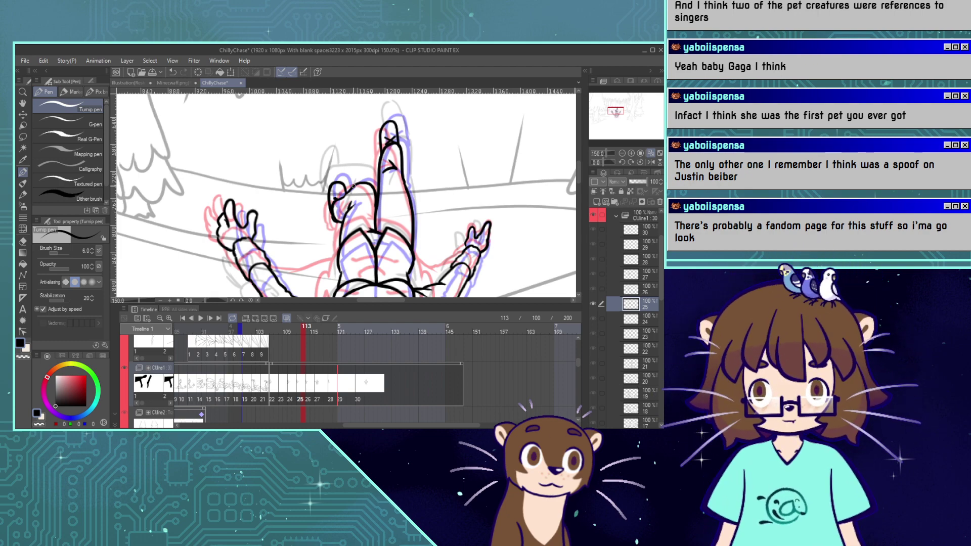
Examine the whole figure and compare the head and hair on cels 25 and 26 with onion skin on and off.
left_click(622, 153)
left_click(622, 154)
left_click_drag(621, 131, 618, 116)
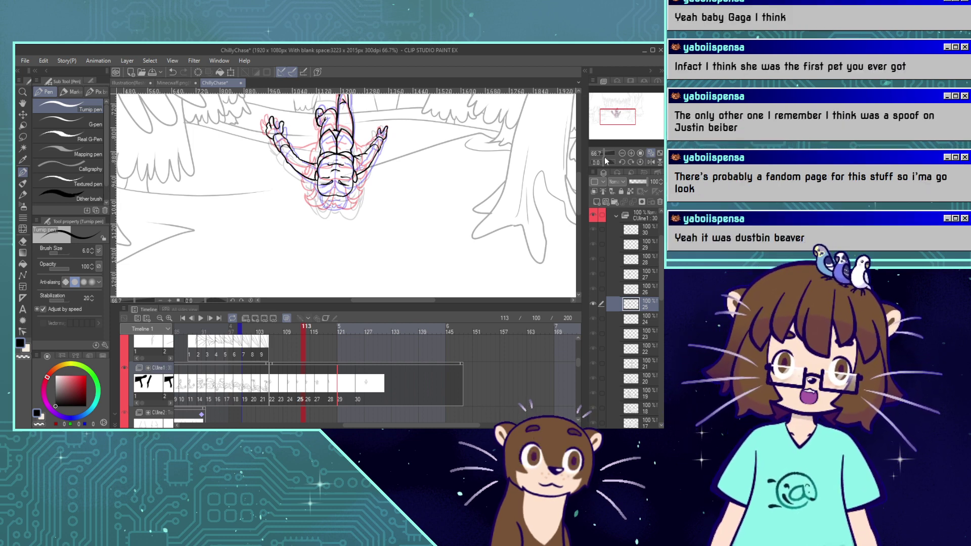
left_click(631, 153)
left_click(631, 152)
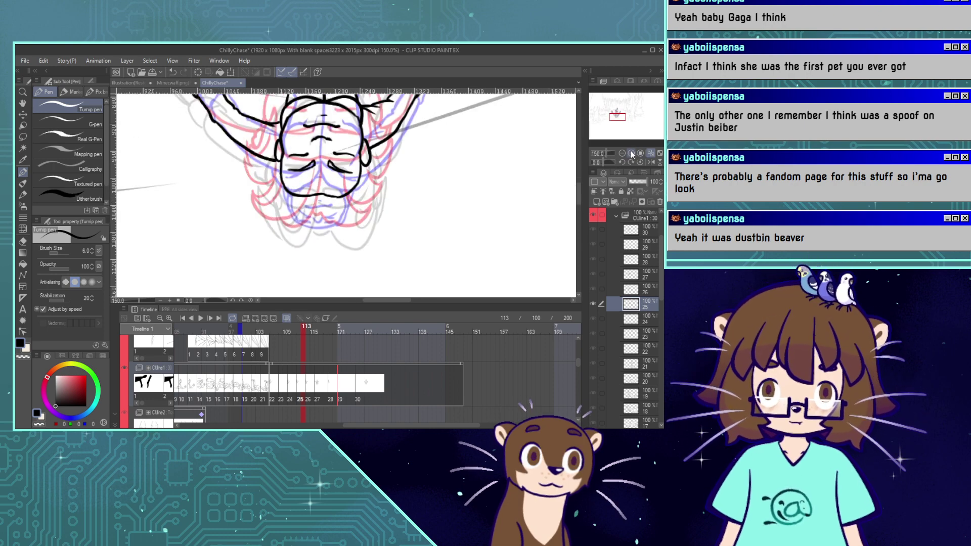
left_click(287, 318)
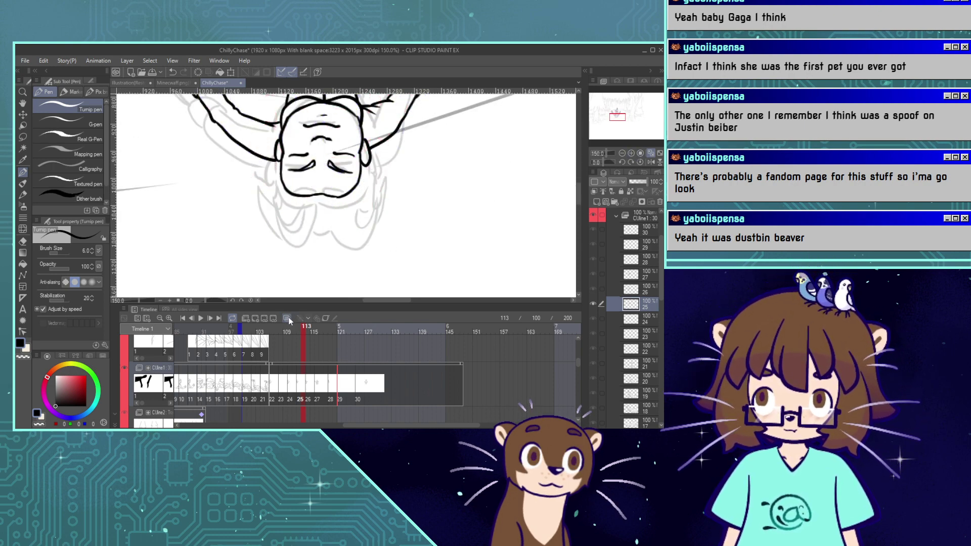
left_click(288, 318)
mouse_move(306, 332)
left_mouse_down()
mouse_move(295, 338)
mouse_move(308, 342)
left_mouse_up()
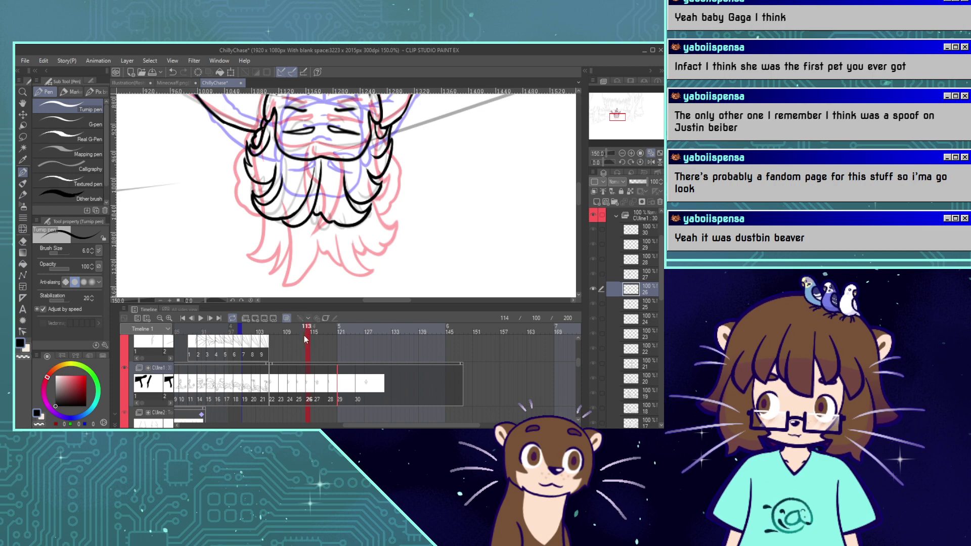
left_click(287, 319)
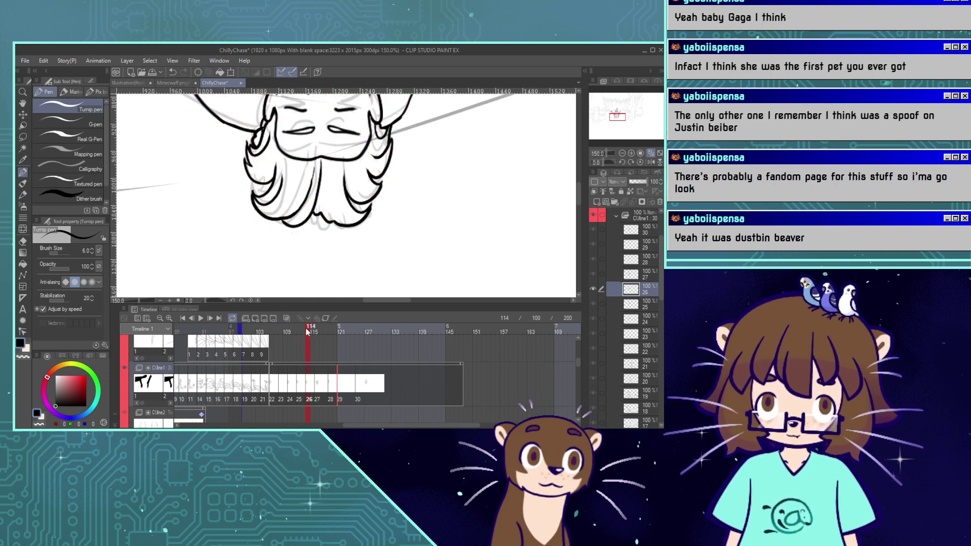
left_click_drag(310, 332, 299, 334)
left_click(286, 318)
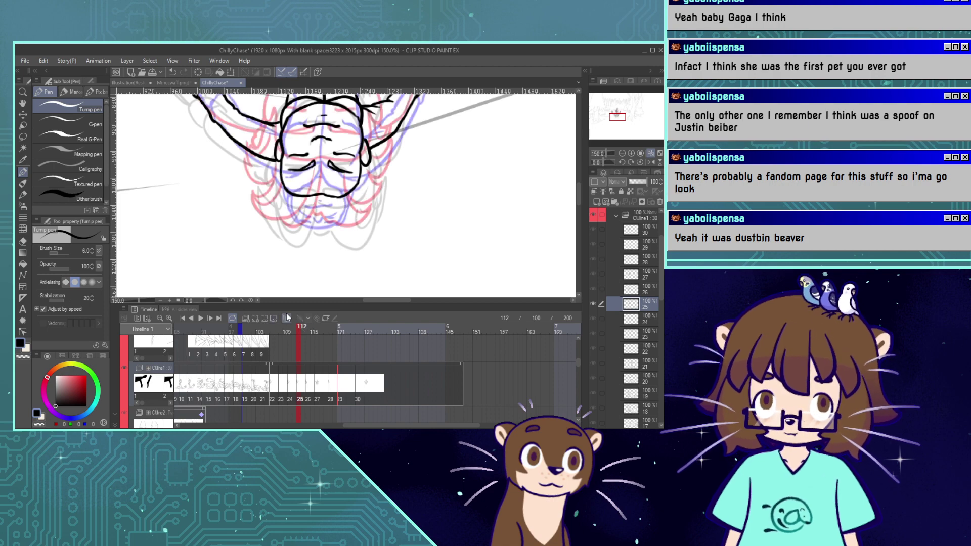
Ink the central hair tuft and the left-side hair outline around the head on cel 25, from the tuft to the ear.
left_click_drag(616, 115, 617, 115)
left_click_drag(344, 223, 333, 243)
key("ctrl+z")
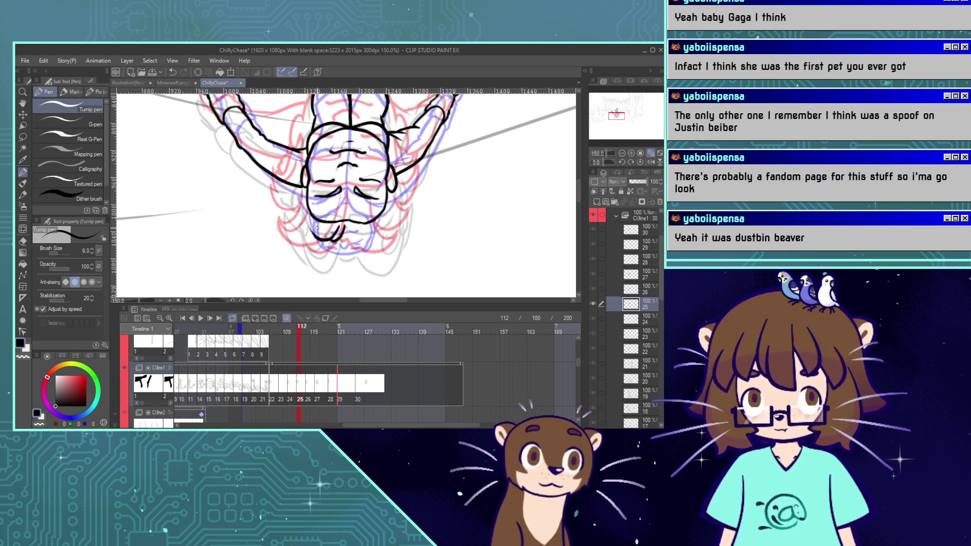
mouse_move(321, 230)
left_mouse_down()
mouse_move(300, 194)
mouse_move(309, 213)
mouse_move(298, 219)
mouse_move(290, 187)
left_mouse_up()
mouse_move(290, 187)
left_mouse_down()
mouse_move(301, 203)
mouse_move(303, 180)
left_mouse_up()
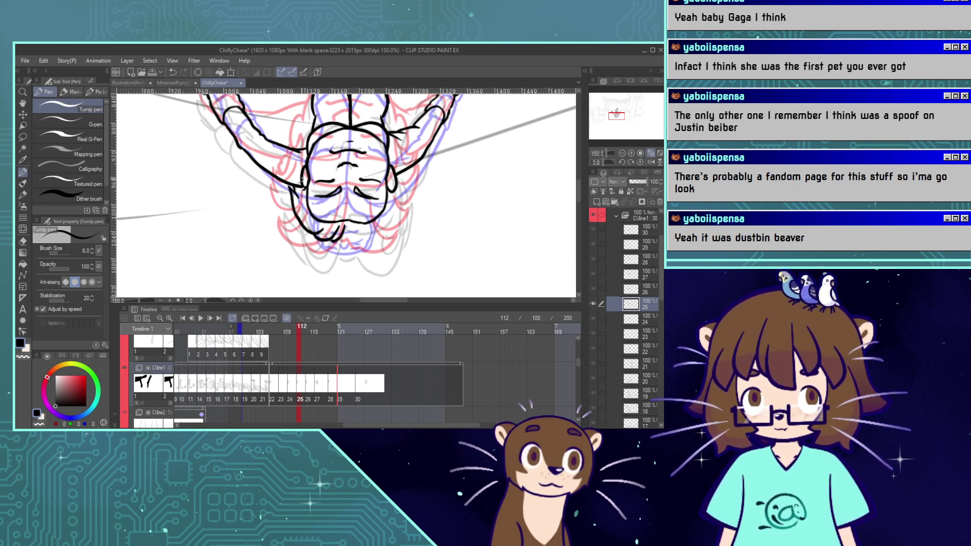
Ink the right-side hair outline on cel 25 from the central tuft to the ear, undoing and redoing strokes as needed.
mouse_move(341, 238)
left_mouse_down()
mouse_move(394, 227)
mouse_move(406, 194)
left_mouse_up()
key("ctrl+z")
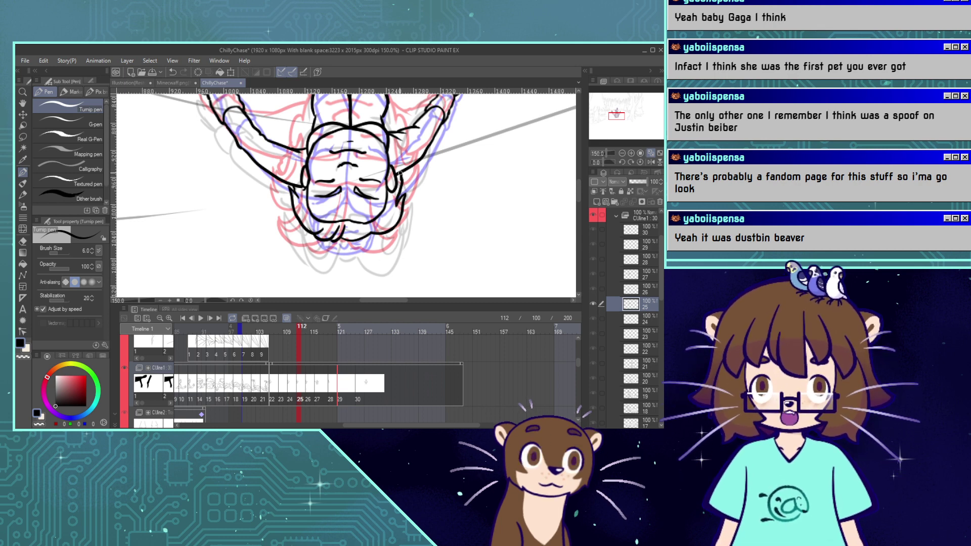
key("ctrl+z")
left_click_drag(396, 212, 409, 170)
key("ctrl+z")
key("ctrl+z")
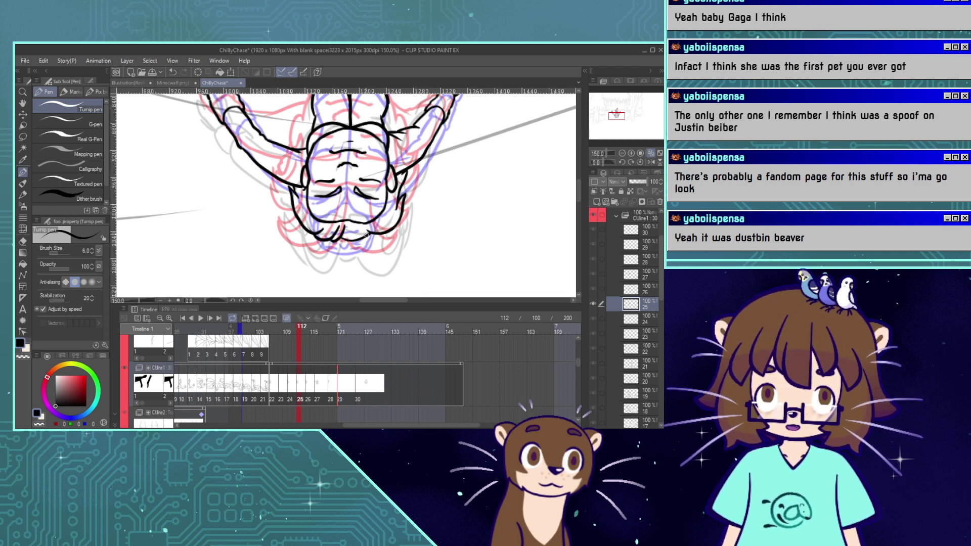
key("ctrl+z")
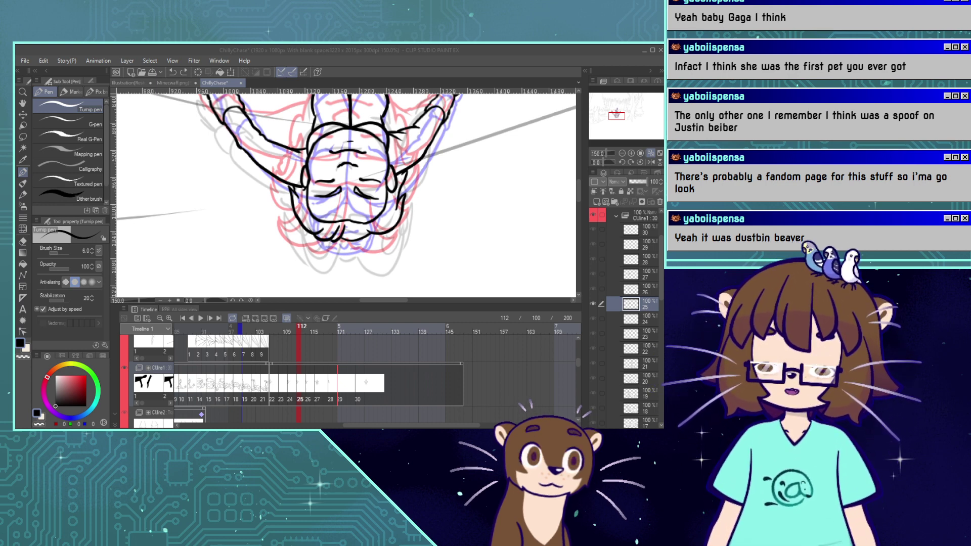
Reshape the lower hair outline around the central tuft on cel 25 using Liquify with a brush size of 68.4.
left_click(22, 229)
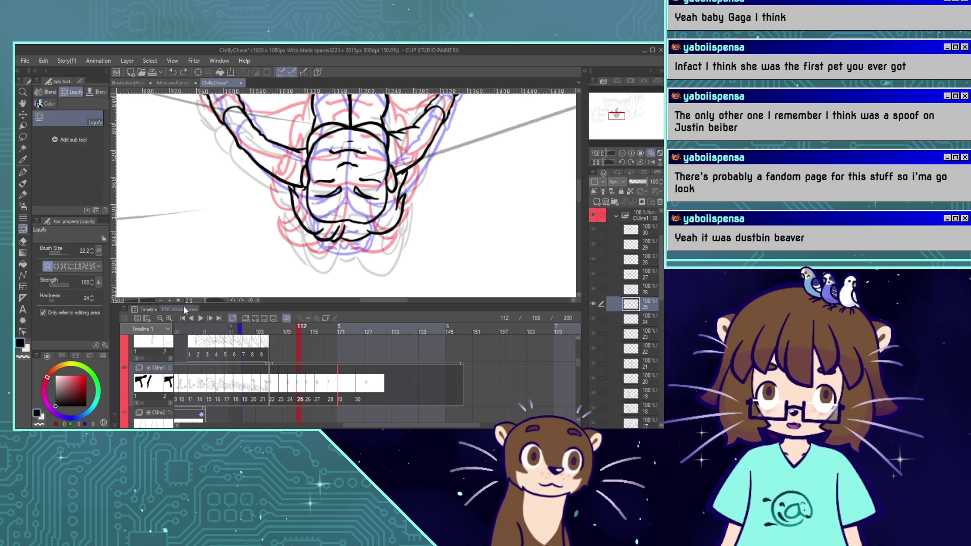
left_click_drag(66, 252, 63, 253)
mouse_move(347, 256)
left_mouse_down()
mouse_move(377, 251)
mouse_move(418, 195)
mouse_move(345, 253)
mouse_move(340, 246)
mouse_move(331, 265)
mouse_move(314, 261)
mouse_move(338, 253)
left_mouse_up()
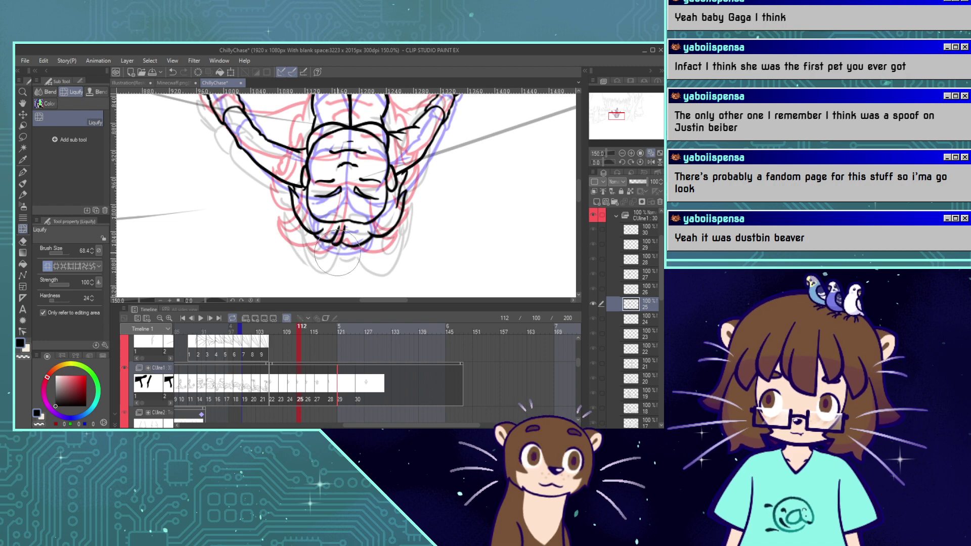
Review the figure's motion across cels 23 to 30 with onion skin off.
left_click(622, 153)
left_click(622, 153)
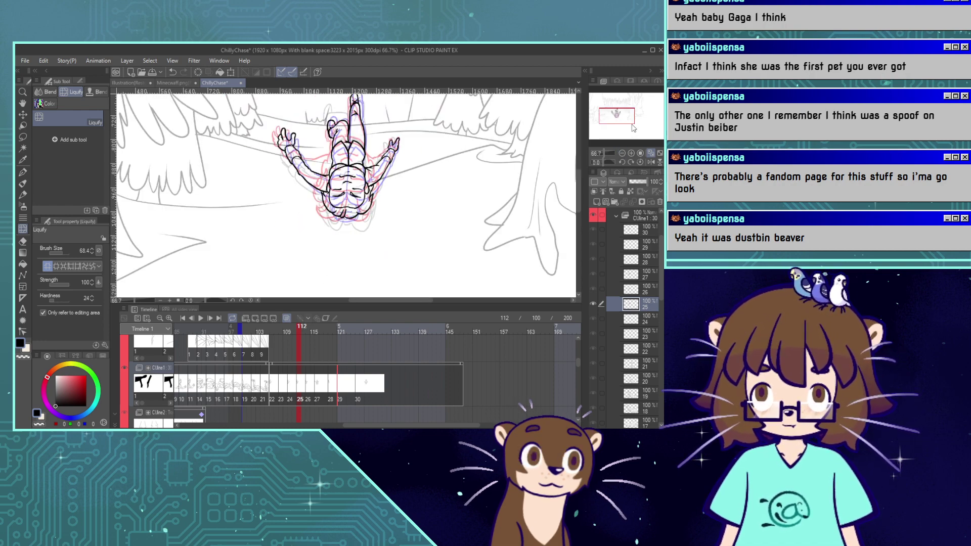
left_click_drag(631, 123, 629, 119)
left_click(286, 318)
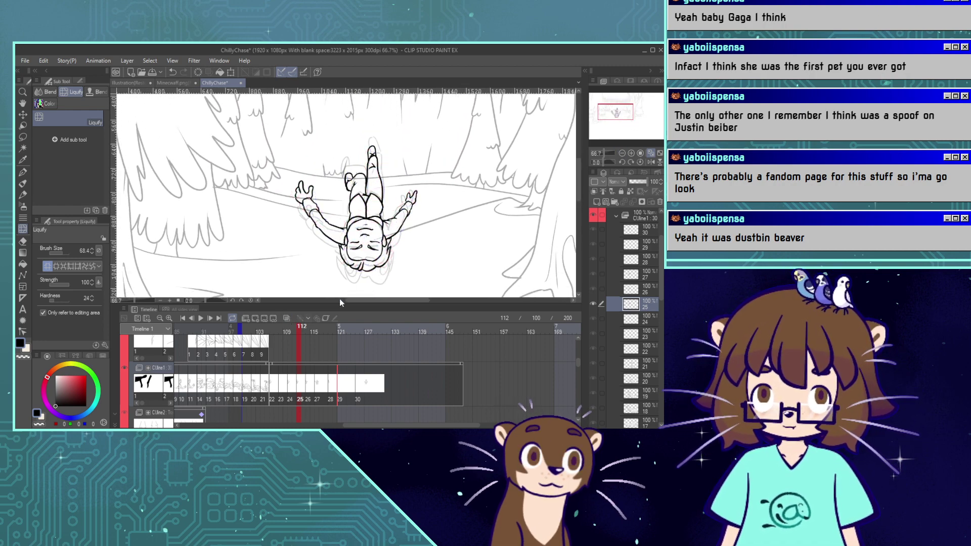
left_click_drag(299, 330, 371, 350)
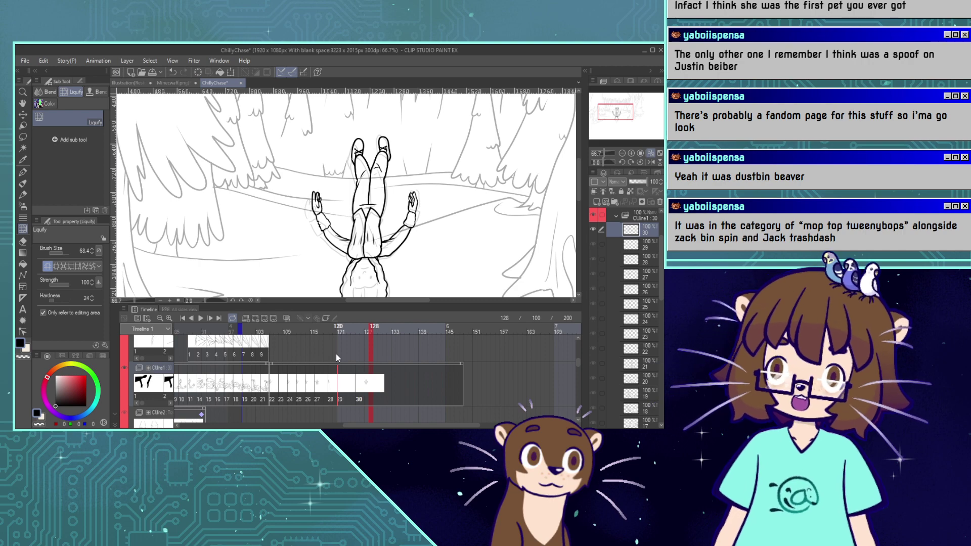
left_click(321, 391)
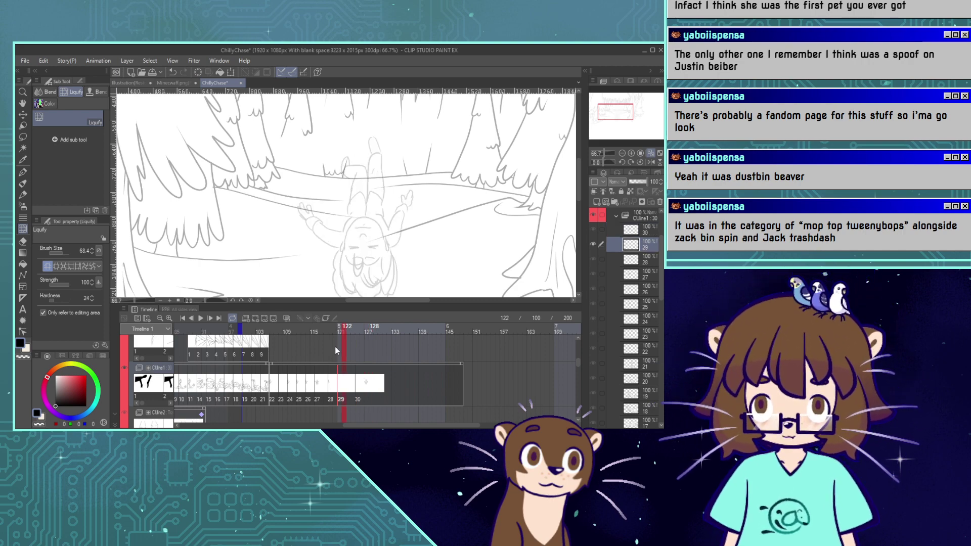
mouse_move(322, 392)
left_mouse_down()
mouse_move(281, 400)
mouse_move(330, 398)
mouse_move(281, 400)
left_mouse_up()
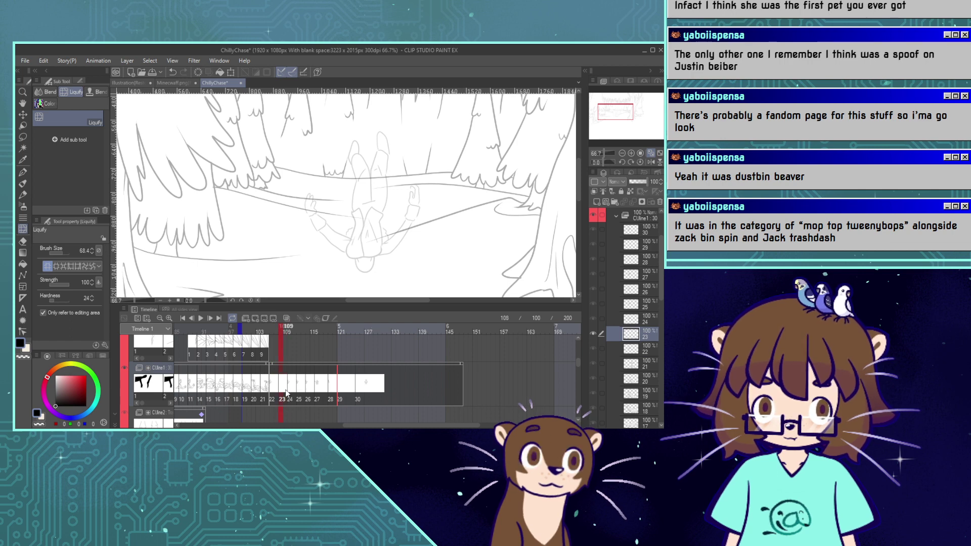
Show onion skin on cel 23 and ink the short fold lines on the torso with the Turnip pen at size 6.0.
left_click(287, 318)
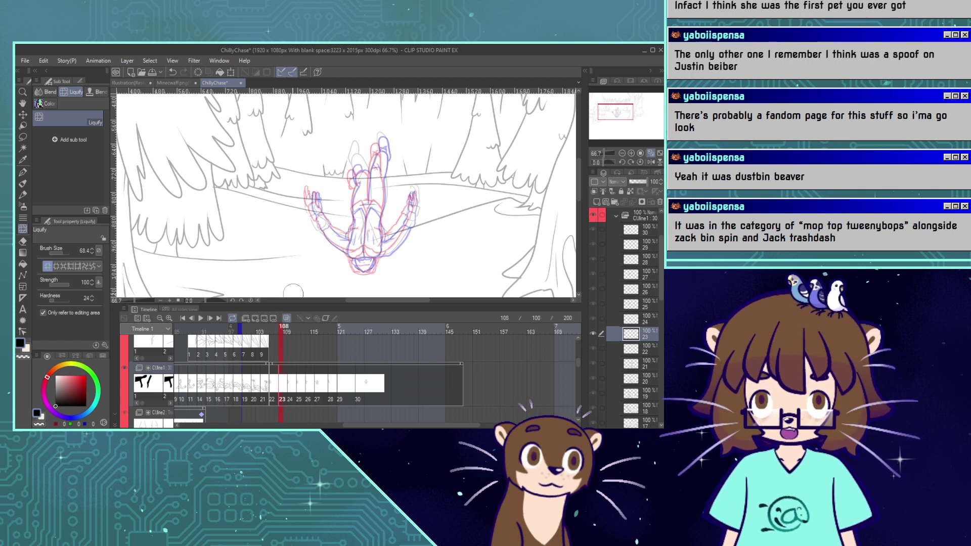
key("p")
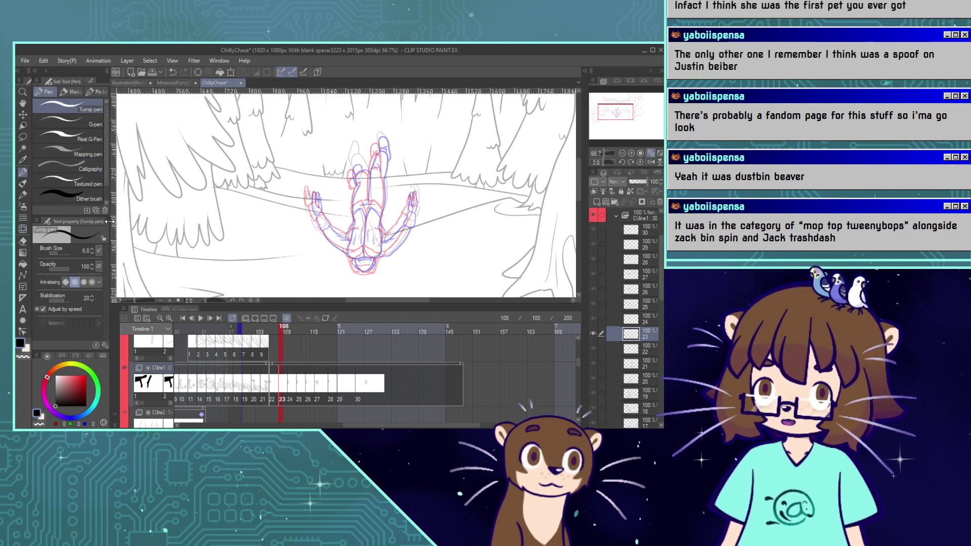
triple_click(631, 154)
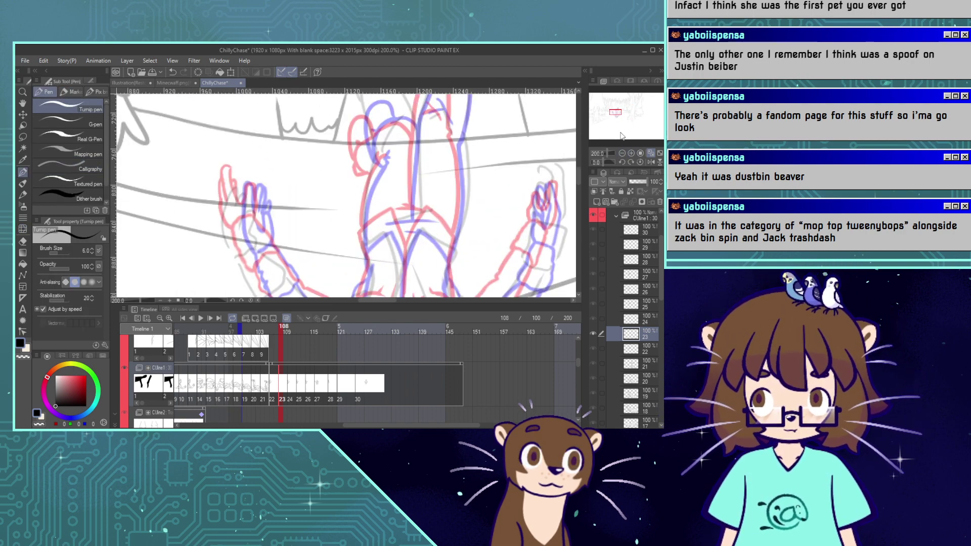
left_click_drag(616, 112, 614, 117)
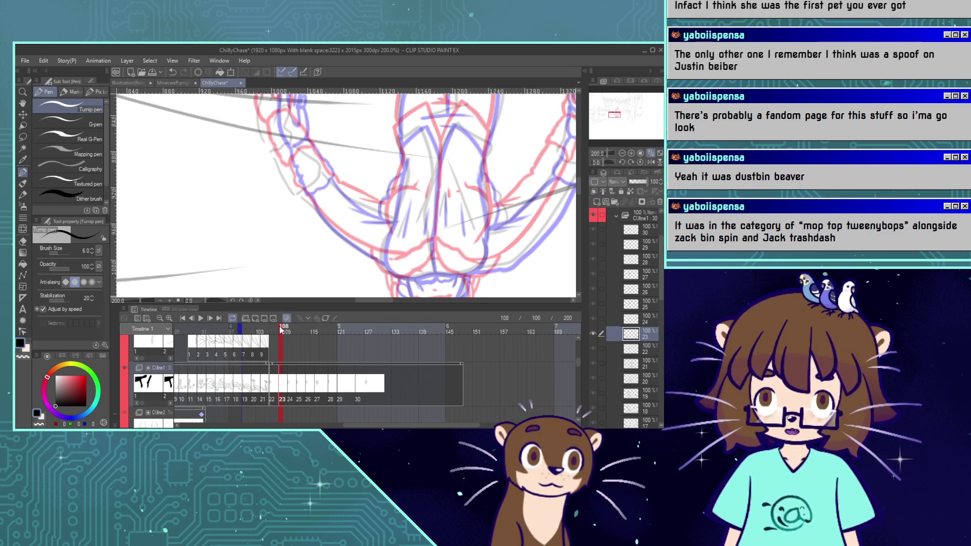
left_click_drag(287, 332, 280, 330)
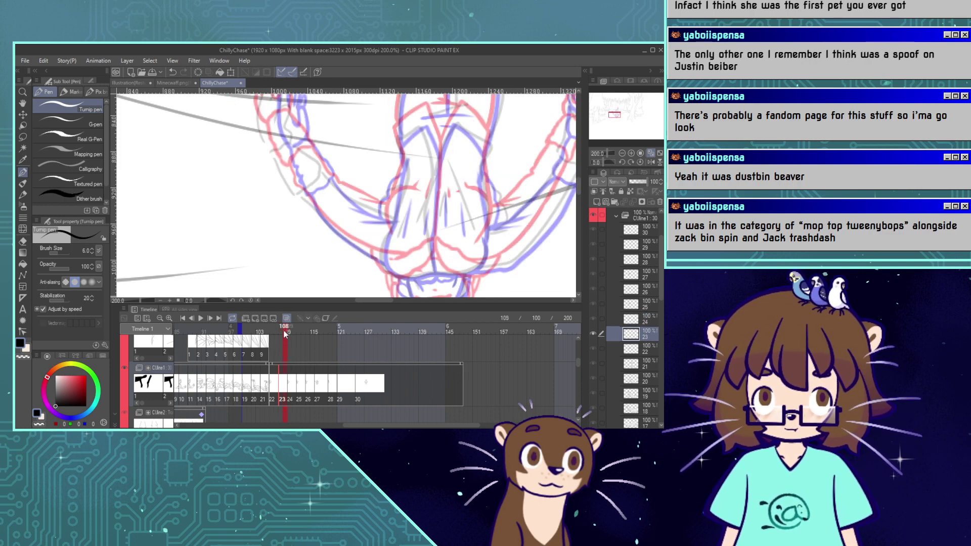
left_click(285, 333)
mouse_move(428, 195)
left_mouse_down()
mouse_move(422, 221)
mouse_move(448, 216)
left_mouse_up()
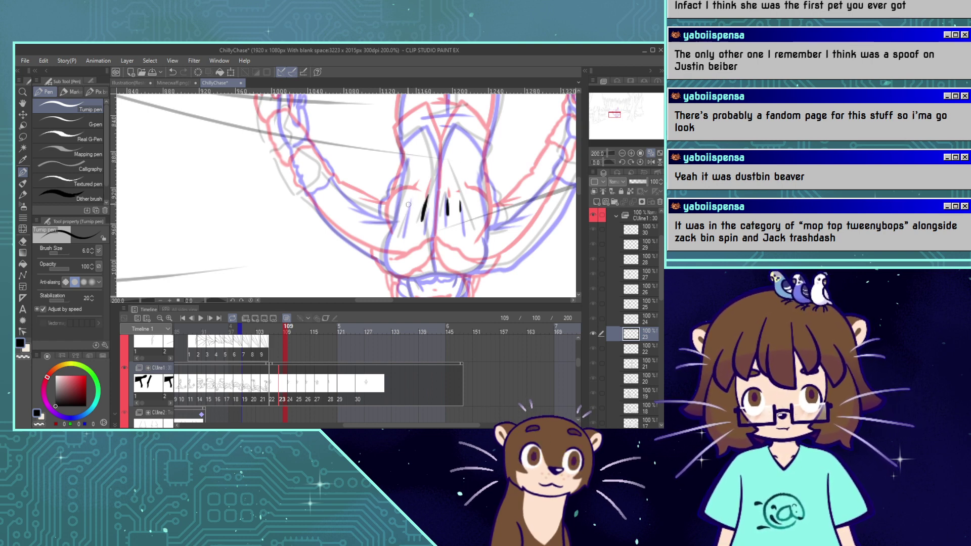
left_click_drag(410, 208, 414, 198)
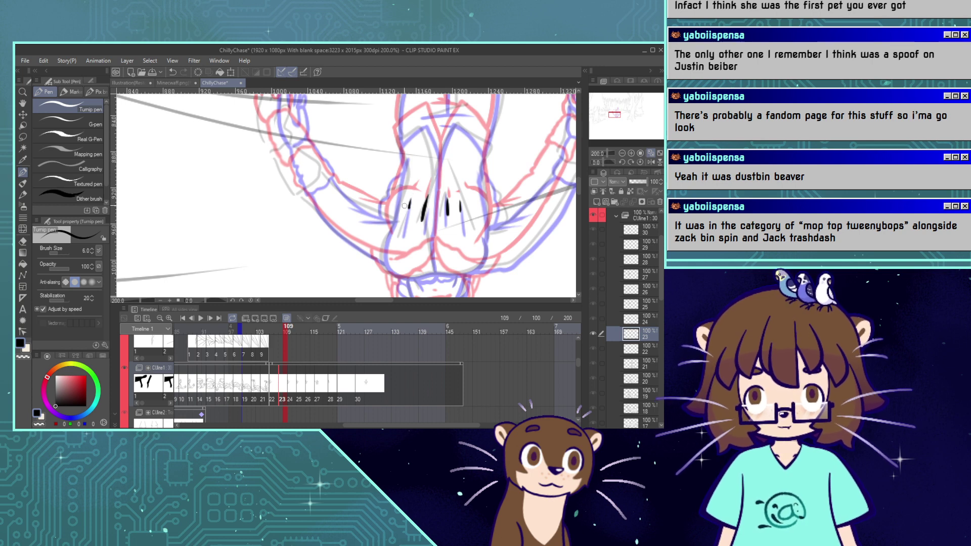
Ink the rounded lower outline of the torso on cel 23, from both side curves to the centre, redoing strokes as needed.
mouse_move(403, 204)
left_mouse_down()
mouse_move(384, 218)
mouse_move(381, 250)
left_mouse_up()
key("ctrl+z")
mouse_move(403, 204)
left_mouse_down()
mouse_move(386, 214)
mouse_move(388, 248)
left_mouse_up()
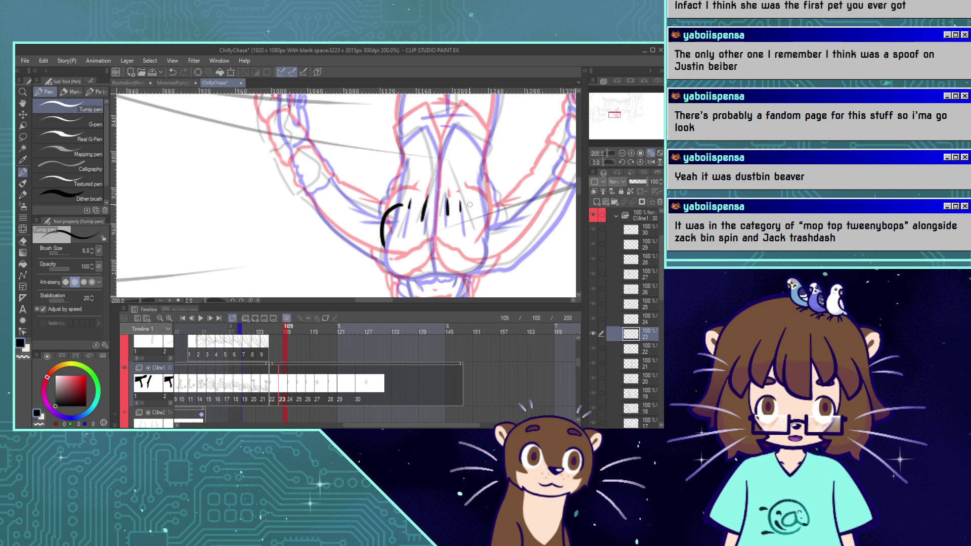
mouse_move(472, 207)
left_mouse_down()
mouse_move(488, 227)
mouse_move(488, 253)
mouse_move(474, 263)
left_mouse_up()
key("ctrl+z")
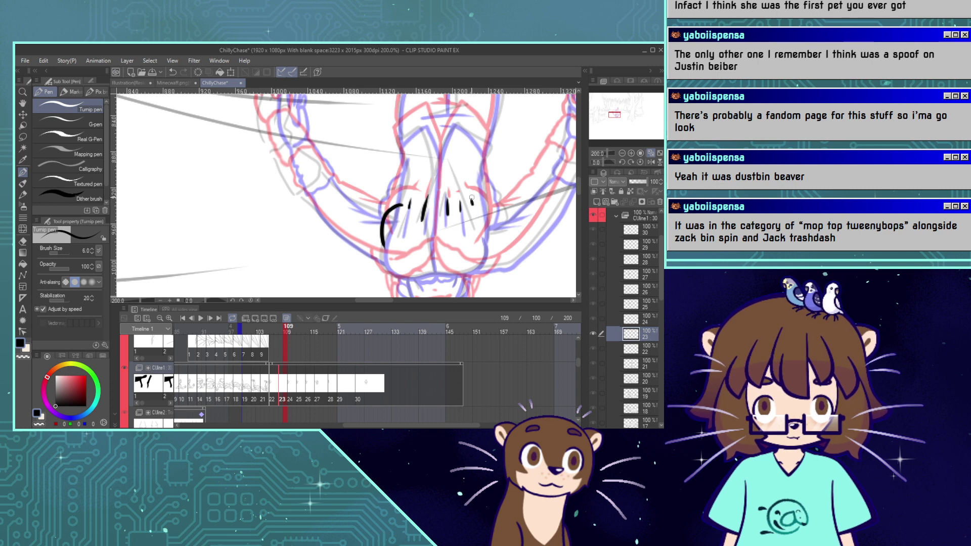
mouse_move(472, 202)
left_mouse_down()
mouse_move(487, 216)
mouse_move(486, 252)
mouse_move(446, 257)
left_mouse_up()
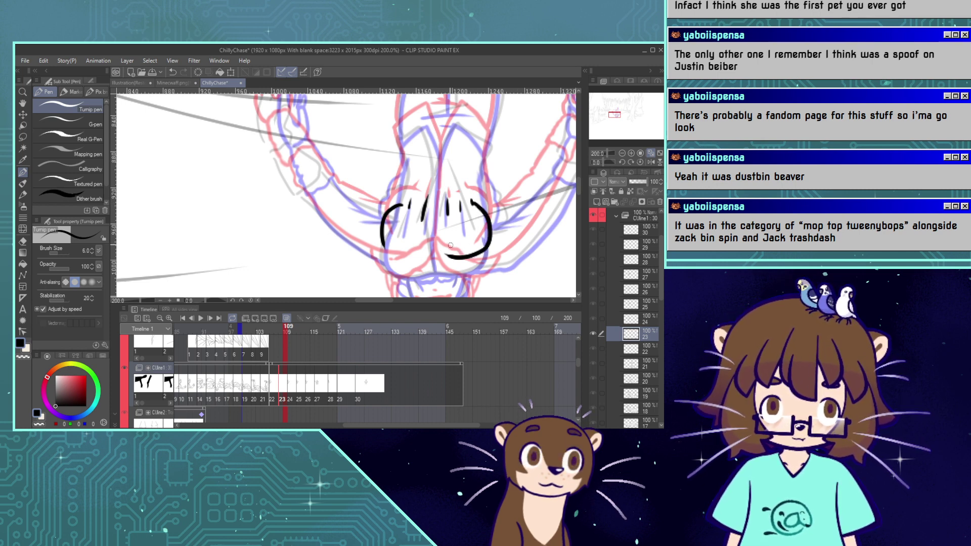
mouse_move(383, 238)
left_mouse_down()
mouse_move(409, 261)
mouse_move(438, 252)
mouse_move(388, 252)
mouse_move(452, 257)
mouse_move(430, 252)
left_mouse_up()
key("ctrl+z")
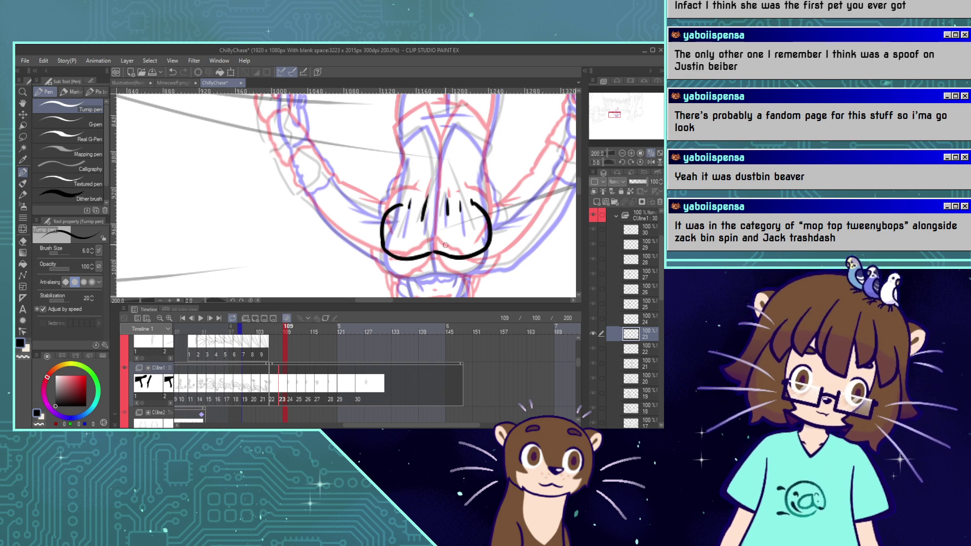
left_click_drag(428, 255, 443, 249)
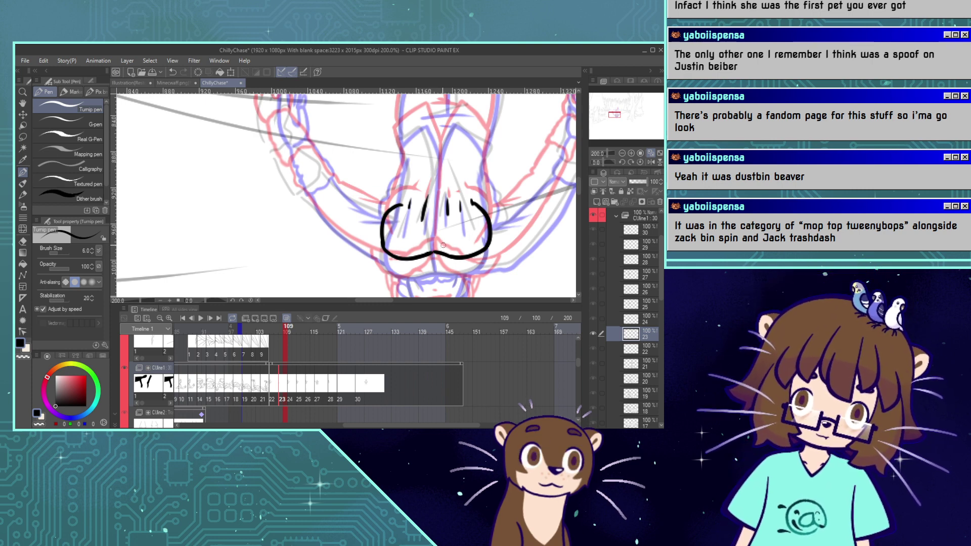
Ink the torso's forked centre line, its two upper edges and both sides on cel 23.
mouse_move(462, 108)
left_mouse_down()
mouse_move(440, 155)
mouse_move(435, 251)
left_mouse_up()
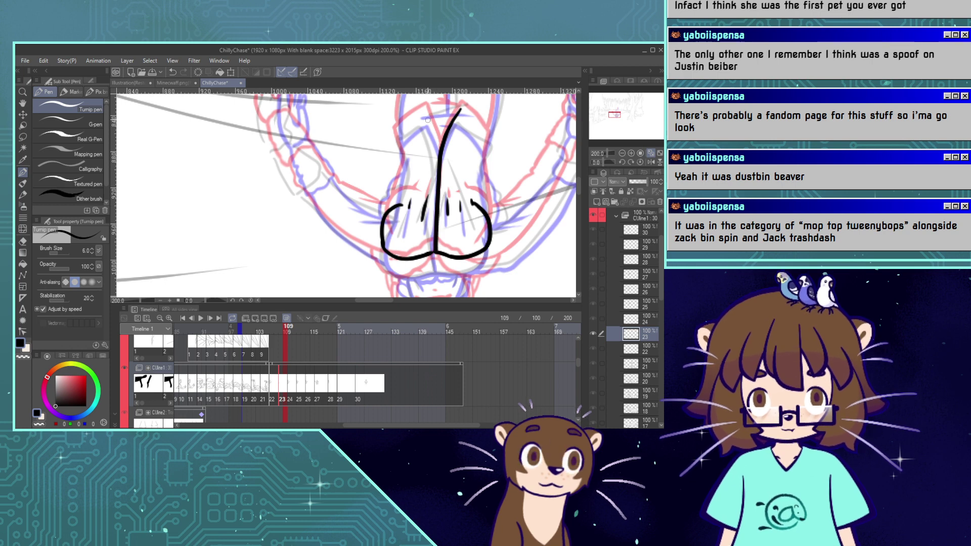
left_click_drag(424, 113, 441, 161)
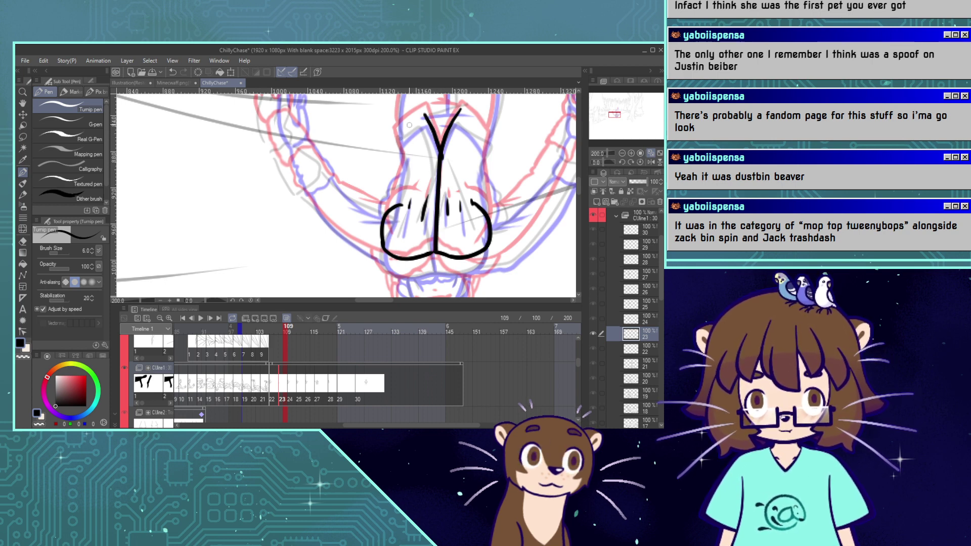
left_click_drag(426, 112, 394, 140)
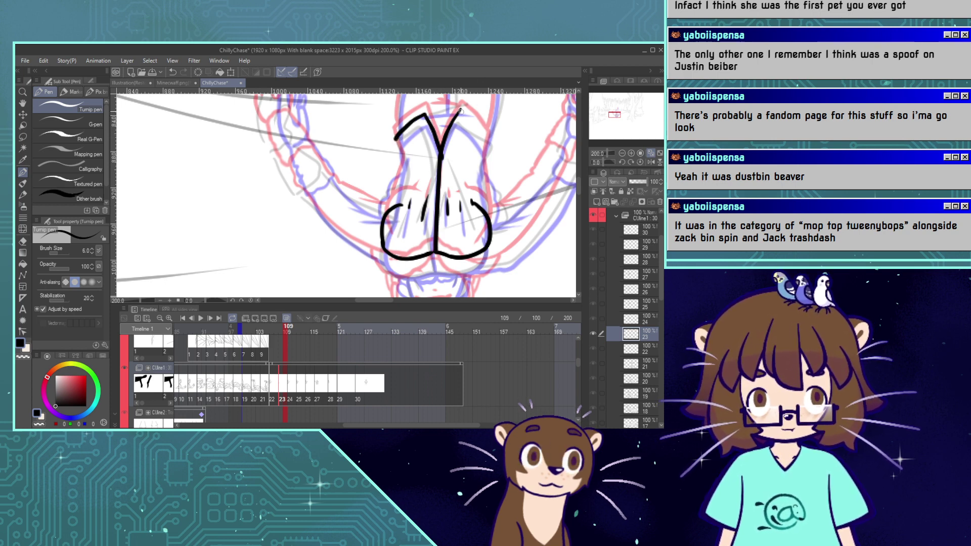
left_click_drag(459, 110, 487, 146)
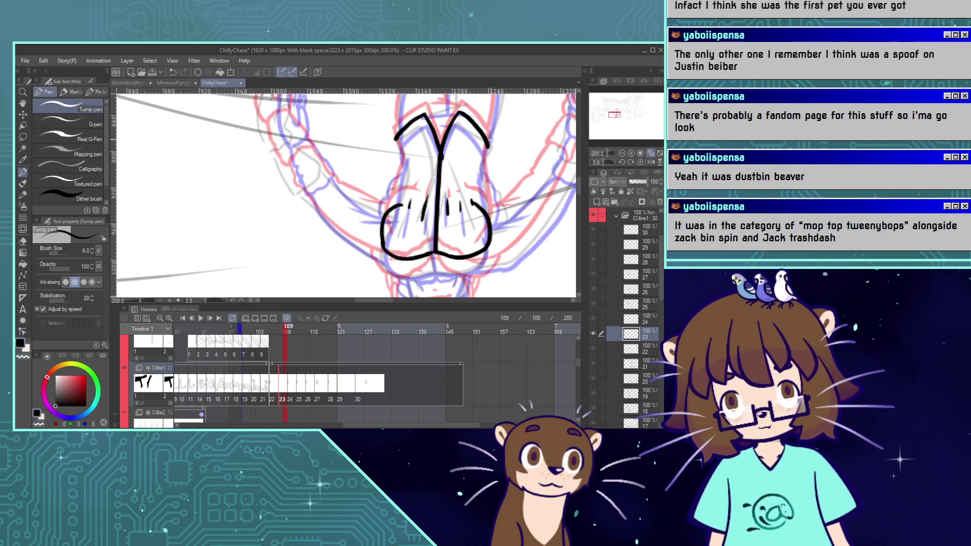
mouse_move(488, 147)
left_mouse_down()
mouse_move(478, 172)
mouse_move(487, 216)
left_mouse_up()
mouse_move(397, 139)
left_mouse_down()
mouse_move(405, 162)
mouse_move(393, 195)
mouse_move(404, 161)
left_mouse_up()
left_click_drag(393, 203, 404, 161)
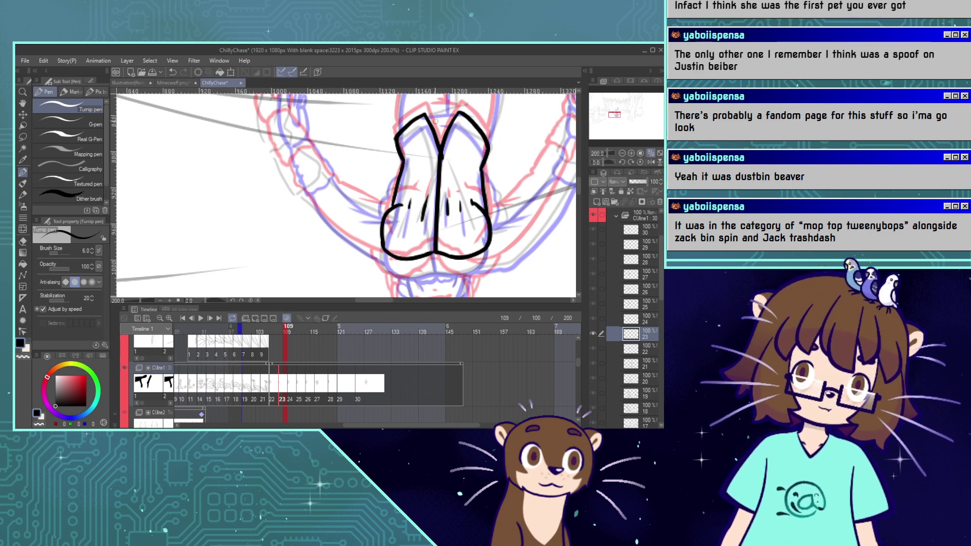
Ink the knee crease, the waist line and the full outline of the straight right-hand leg on cel 23.
left_click_drag(613, 115, 616, 111)
left_click_drag(427, 164, 448, 171)
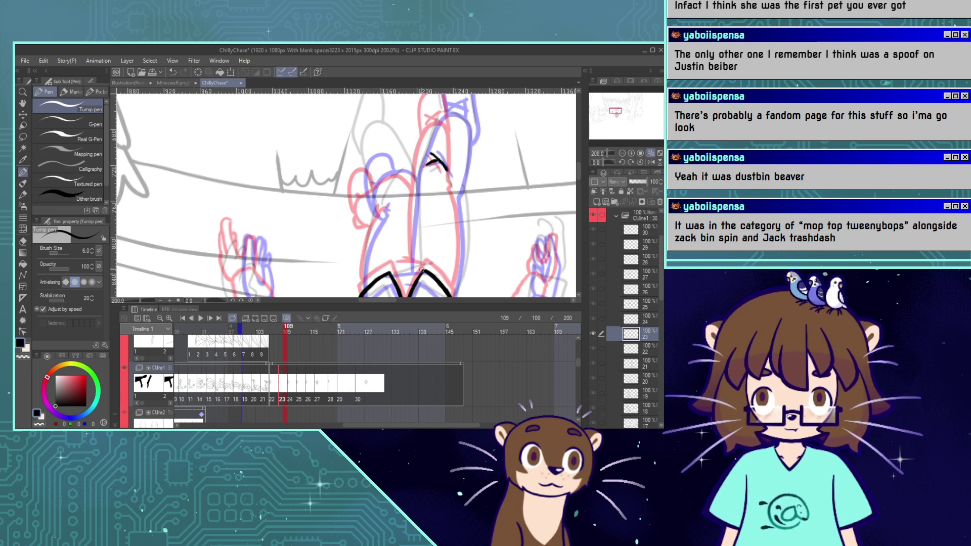
left_click_drag(422, 274, 394, 280)
key("ctrl+z")
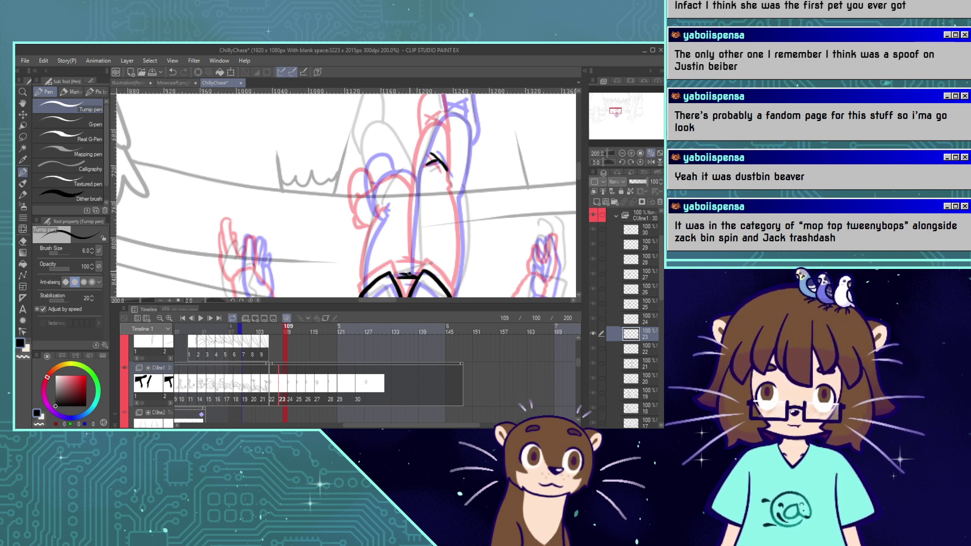
mouse_move(409, 275)
left_mouse_down()
mouse_move(420, 164)
mouse_move(418, 175)
mouse_move(432, 133)
mouse_move(449, 120)
mouse_move(463, 149)
mouse_move(454, 296)
left_mouse_up()
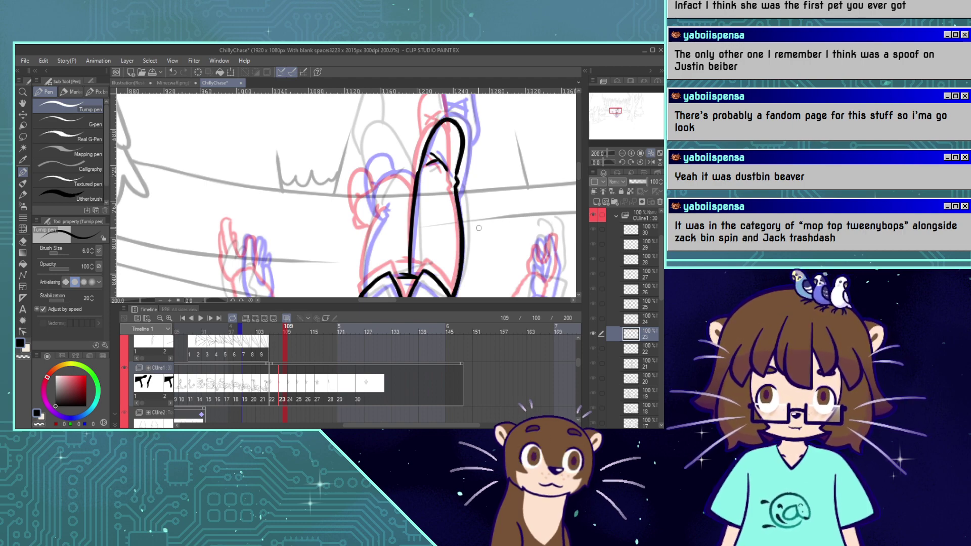
Ink the bent left-hand leg and its curled foot on cel 23.
scroll(622, 126, "down", 2)
scroll(593, 122, "up", 1)
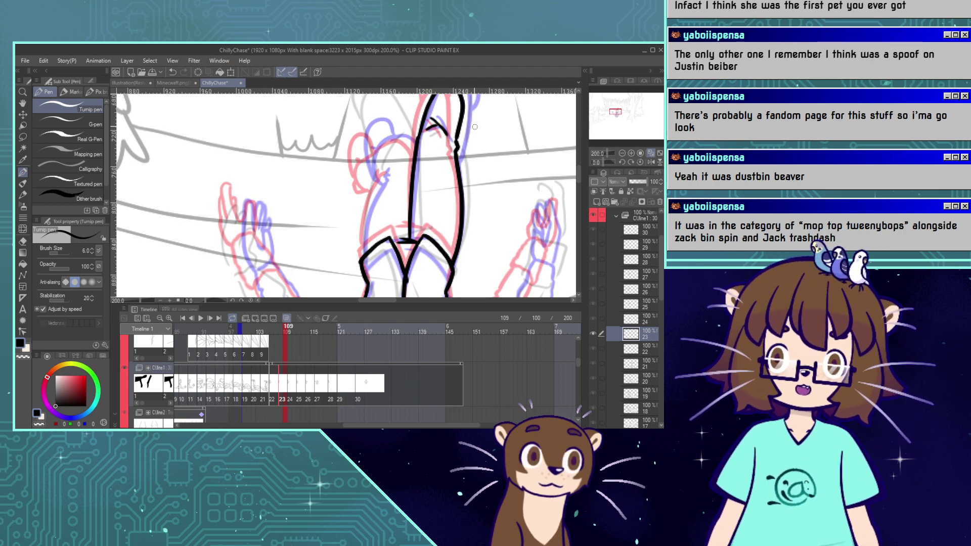
left_click_drag(613, 112, 612, 112)
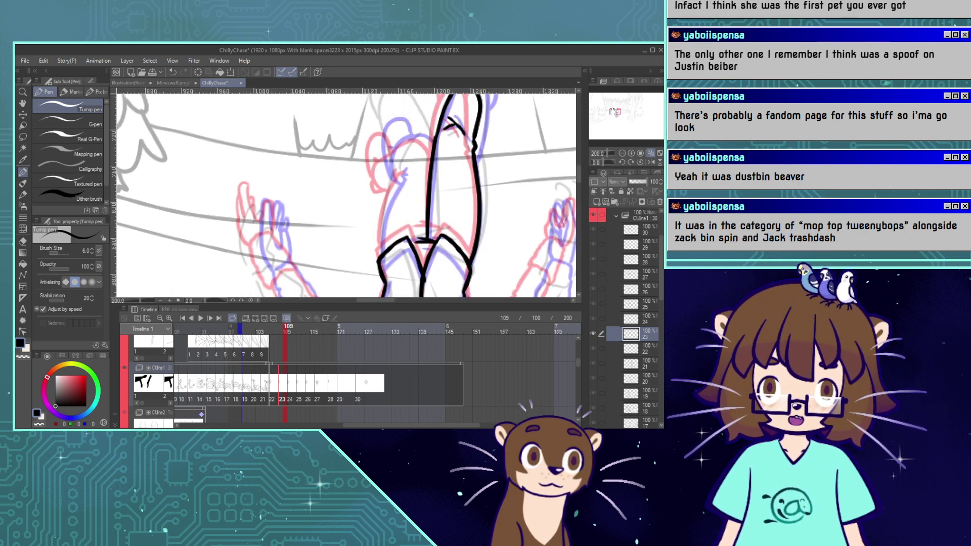
left_click_drag(381, 252, 405, 167)
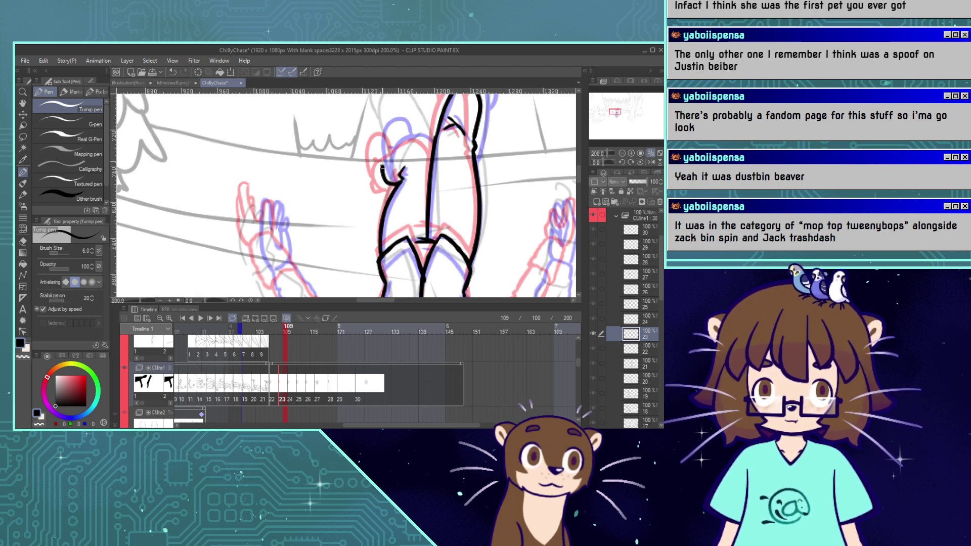
mouse_move(398, 183)
left_mouse_down()
mouse_move(383, 177)
mouse_move(386, 152)
mouse_move(418, 137)
mouse_move(433, 149)
left_mouse_up()
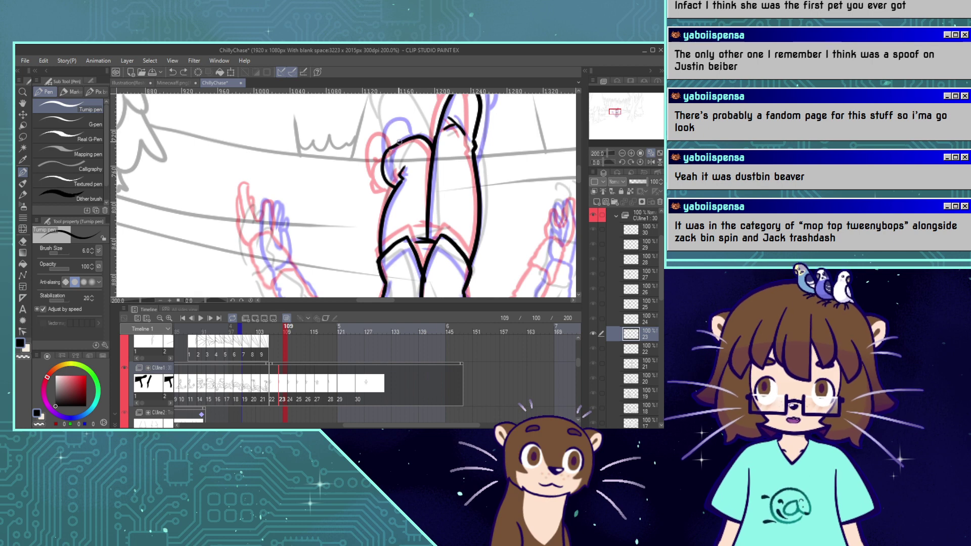
mouse_move(400, 143)
left_mouse_down()
mouse_move(386, 125)
mouse_move(377, 131)
mouse_move(387, 191)
left_mouse_up()
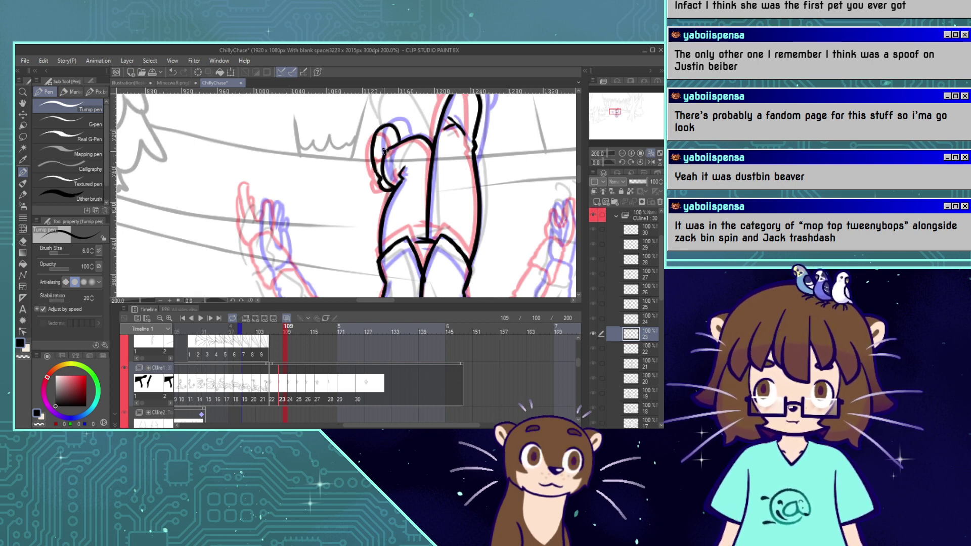
Ink the straight leg's foot on cel 23 and add the crossed lines at its ankle.
scroll(455, 177, "up", 3)
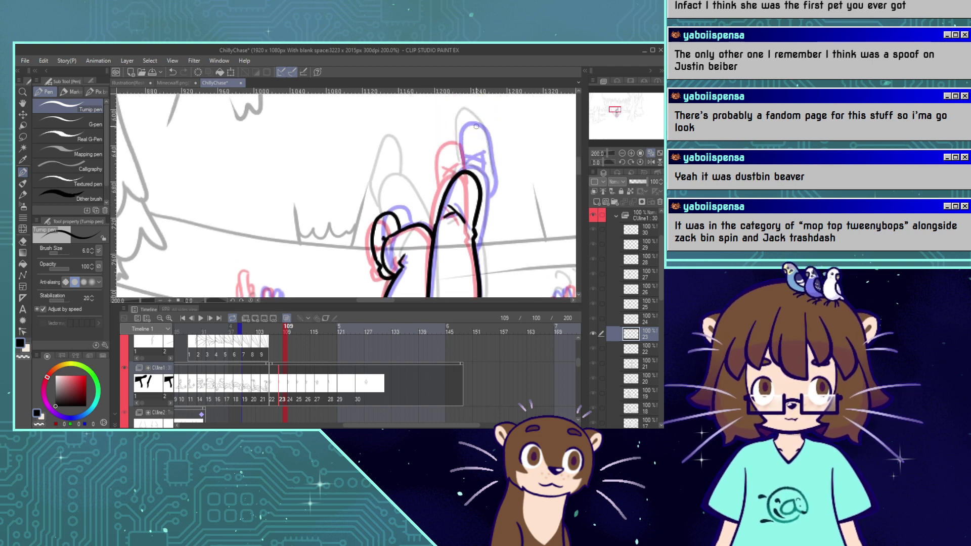
mouse_move(450, 185)
left_mouse_down()
mouse_move(450, 136)
mouse_move(472, 134)
mouse_move(450, 165)
mouse_move(459, 130)
mouse_move(475, 135)
mouse_move(484, 192)
left_mouse_up()
key("ctrl+z")
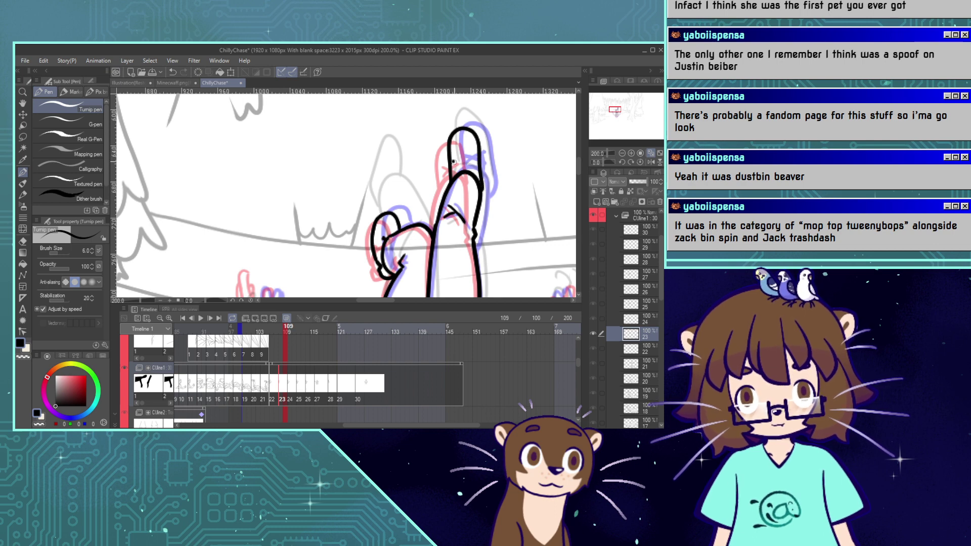
left_click_drag(454, 162, 476, 171)
left_click_drag(478, 160, 455, 173)
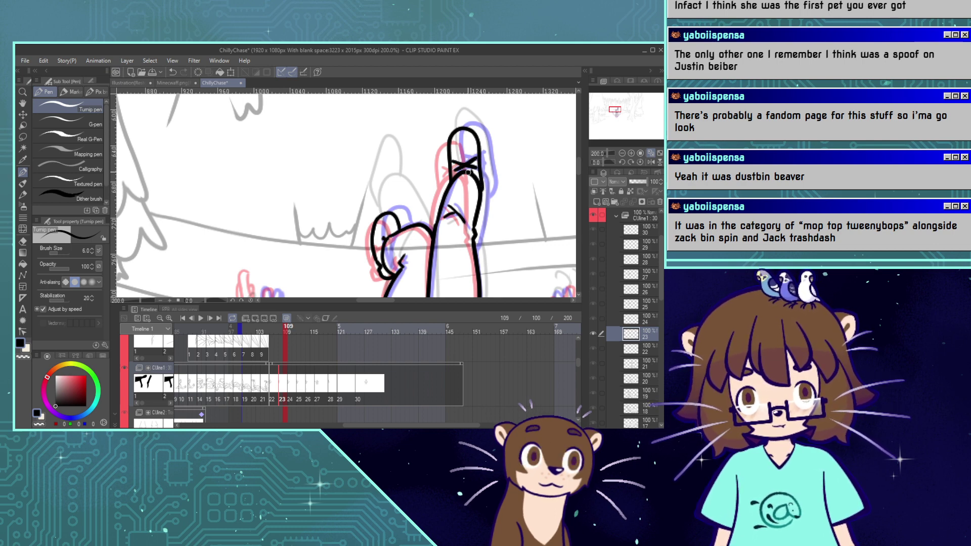
key("ctrl+z")
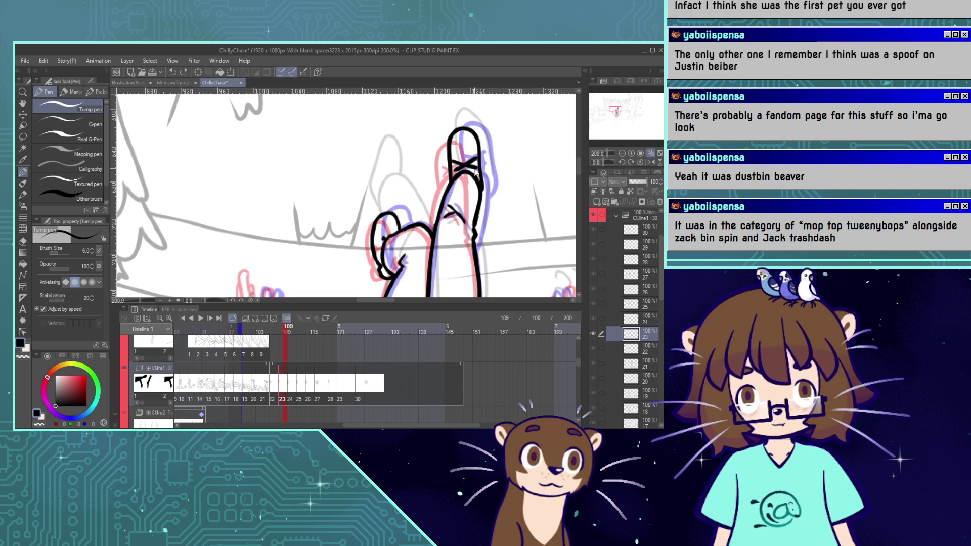
left_click_drag(475, 173, 471, 157)
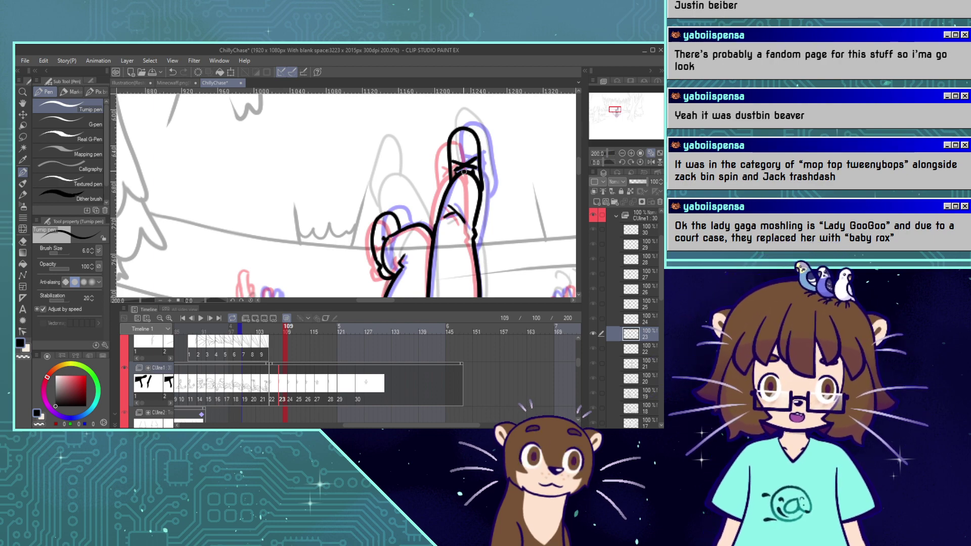
left_click(622, 153)
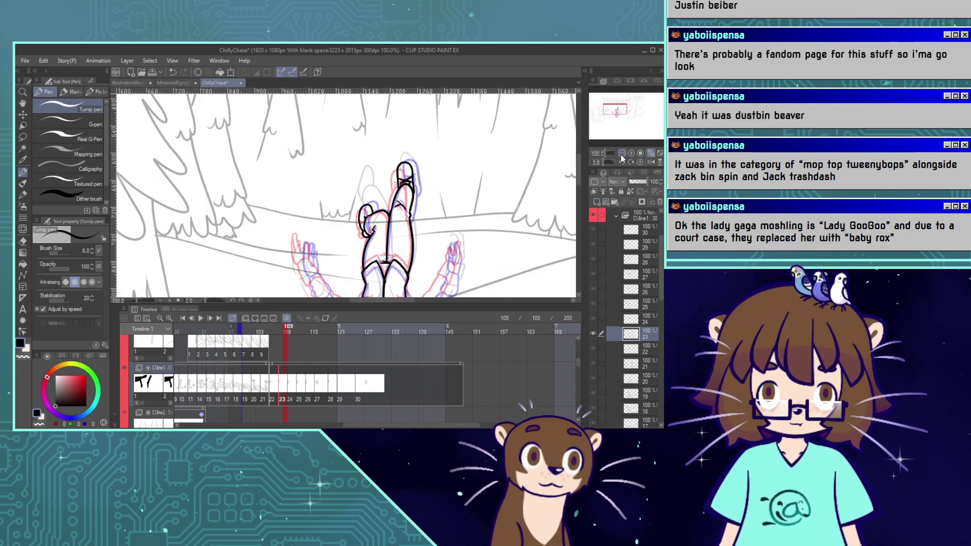
left_click(622, 152)
left_click_drag(618, 124, 617, 112)
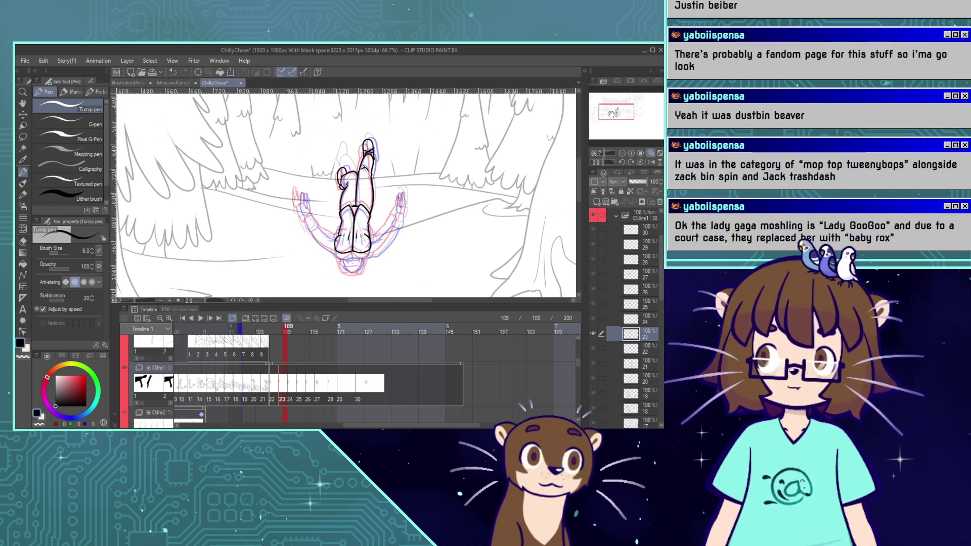
left_click(631, 152)
left_click(632, 152)
left_click(631, 153)
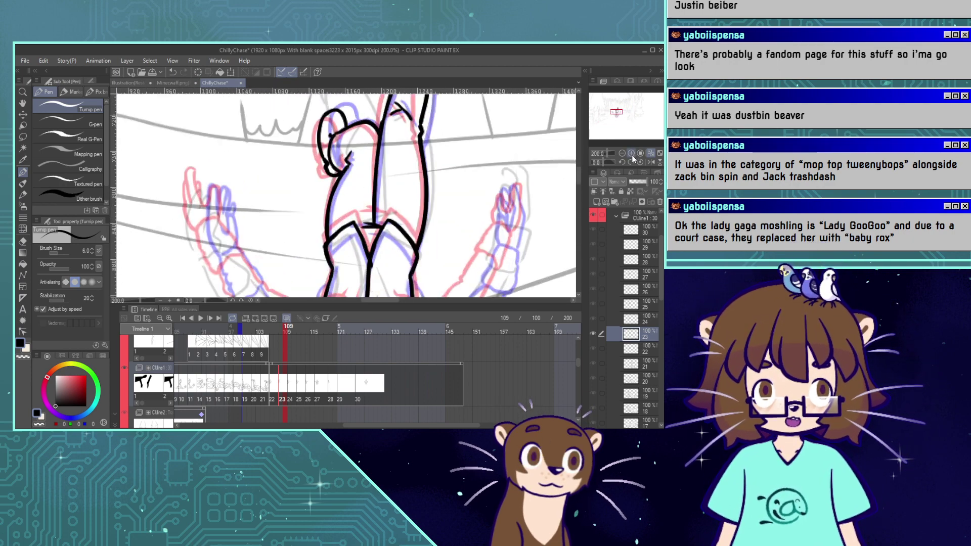
left_click_drag(616, 111, 616, 117)
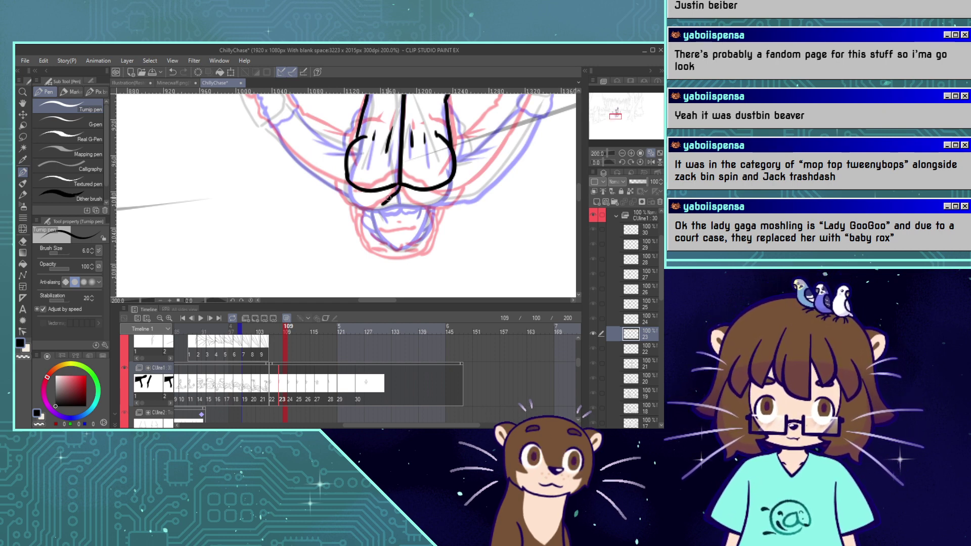
key("ctrl+z")
left_click_drag(400, 187, 365, 211)
key("ctrl+z")
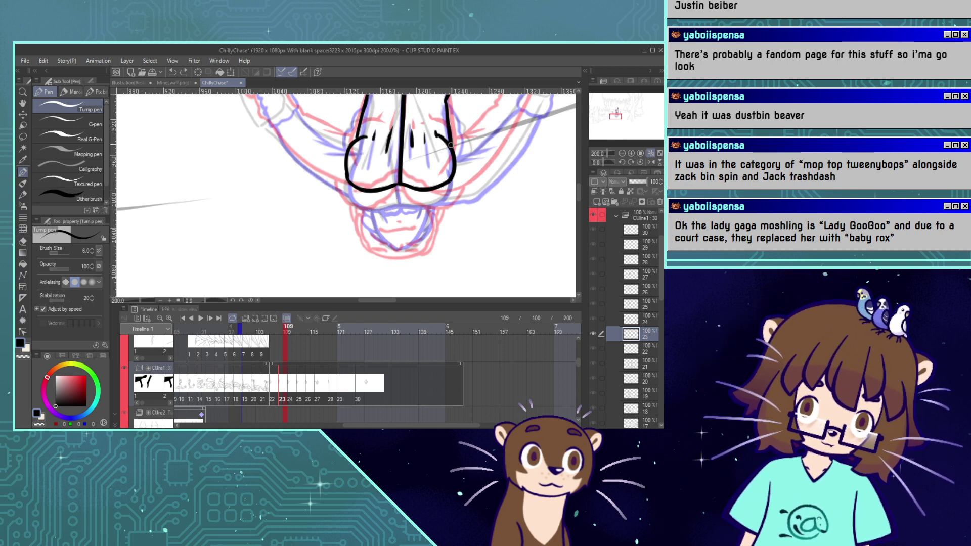
Ink the right-hand upper arm's outline up to the elbow, with the fold lines where it meets the torso, on cel 23.
left_click_drag(450, 146, 493, 141)
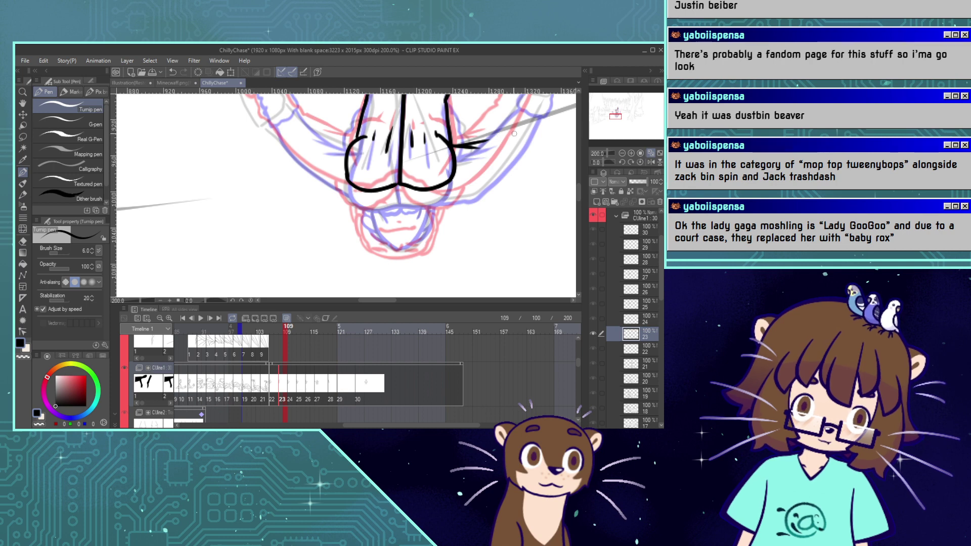
left_click(617, 113)
left_click(616, 113)
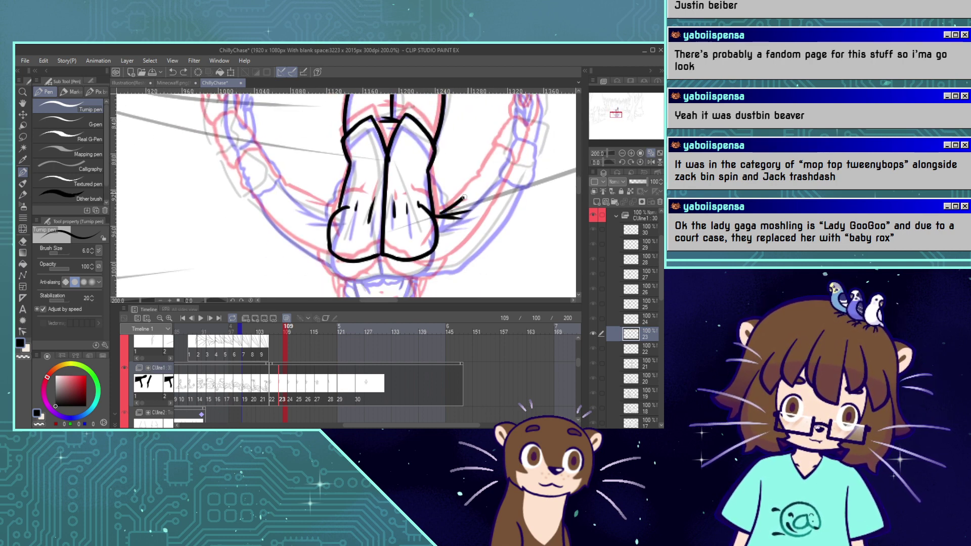
left_click_drag(443, 216, 485, 179)
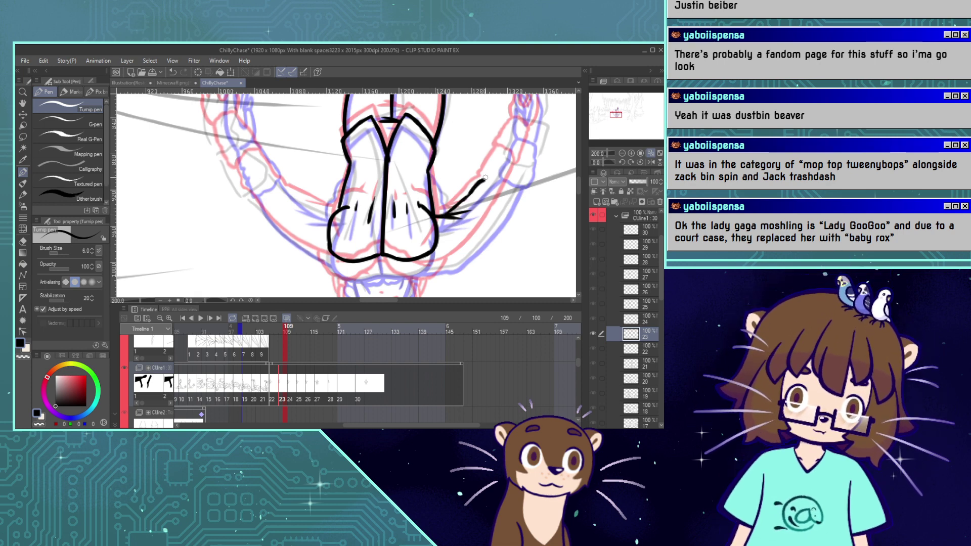
mouse_move(485, 180)
left_mouse_down()
mouse_move(496, 155)
mouse_move(483, 179)
mouse_move(499, 160)
mouse_move(516, 170)
mouse_move(499, 213)
mouse_move(493, 221)
mouse_move(500, 205)
mouse_move(455, 257)
mouse_move(418, 258)
left_mouse_up()
key("ctrl+z")
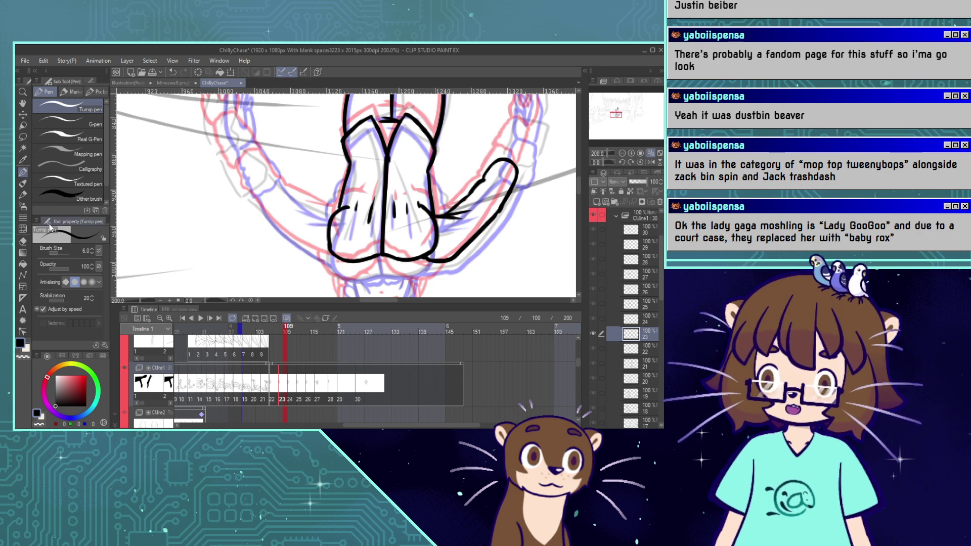
left_click(23, 229)
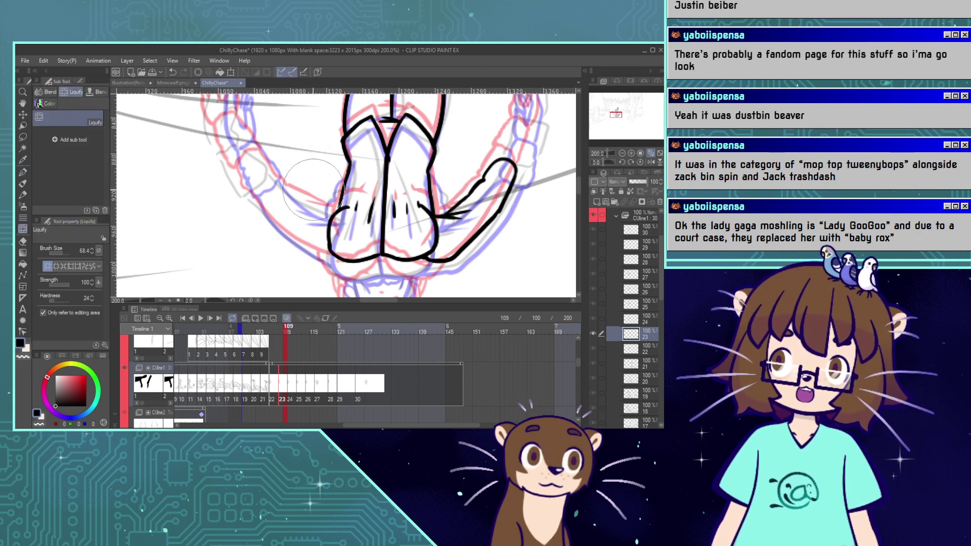
left_click(23, 173)
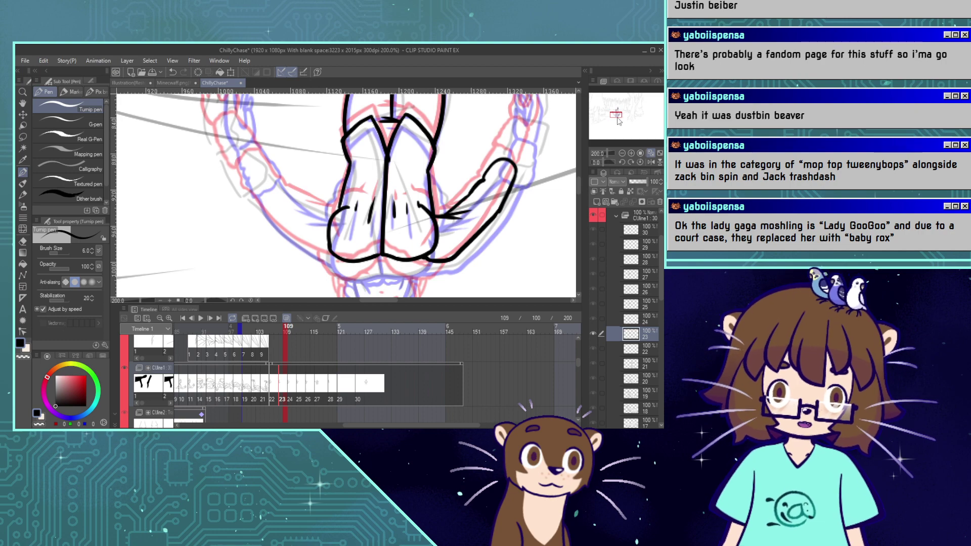
Ink the right-hand forearm and its raised hand with fingers on cel 23.
left_click_drag(618, 120, 619, 119)
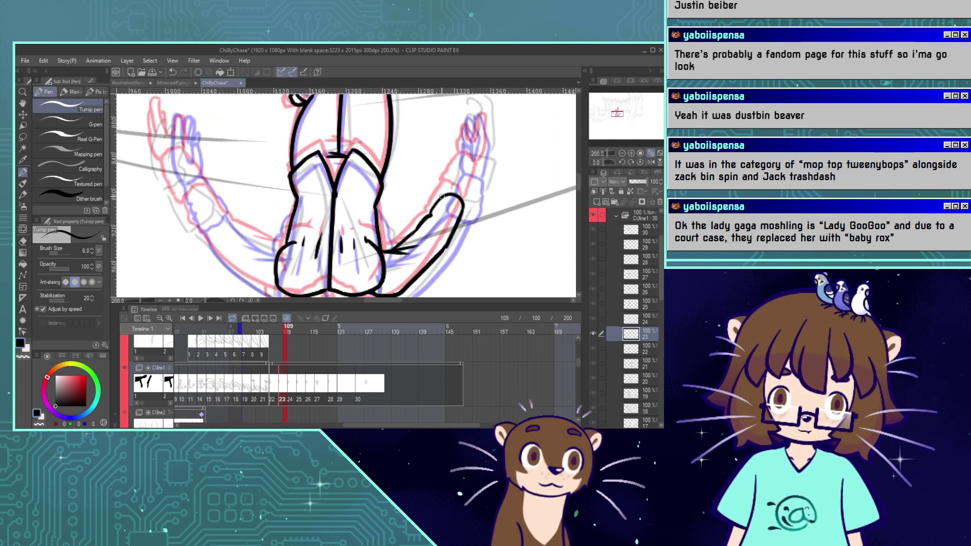
mouse_move(452, 178)
left_mouse_down()
mouse_move(480, 172)
mouse_move(450, 178)
mouse_move(464, 163)
mouse_move(479, 170)
mouse_move(462, 220)
left_mouse_up()
left_click_drag(454, 173, 439, 202)
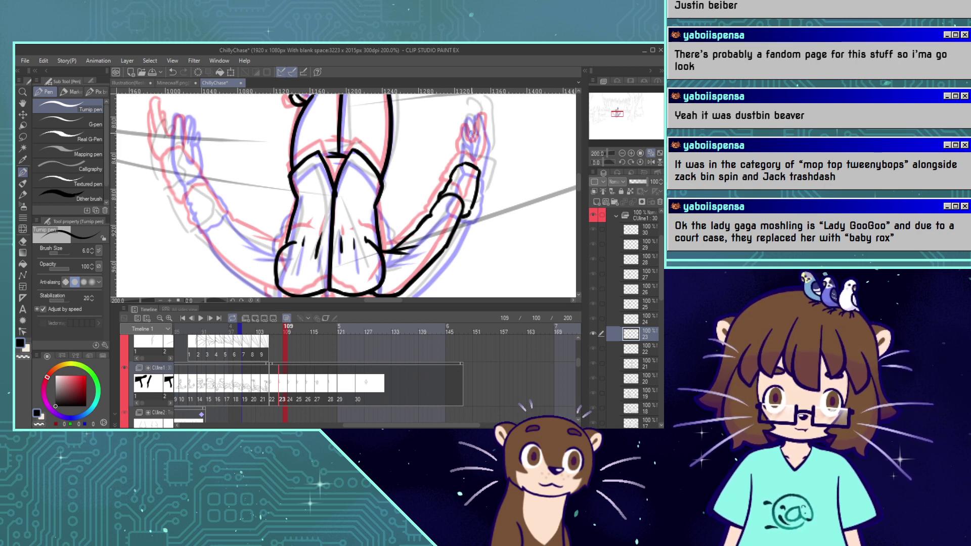
left_click_drag(461, 165, 466, 134)
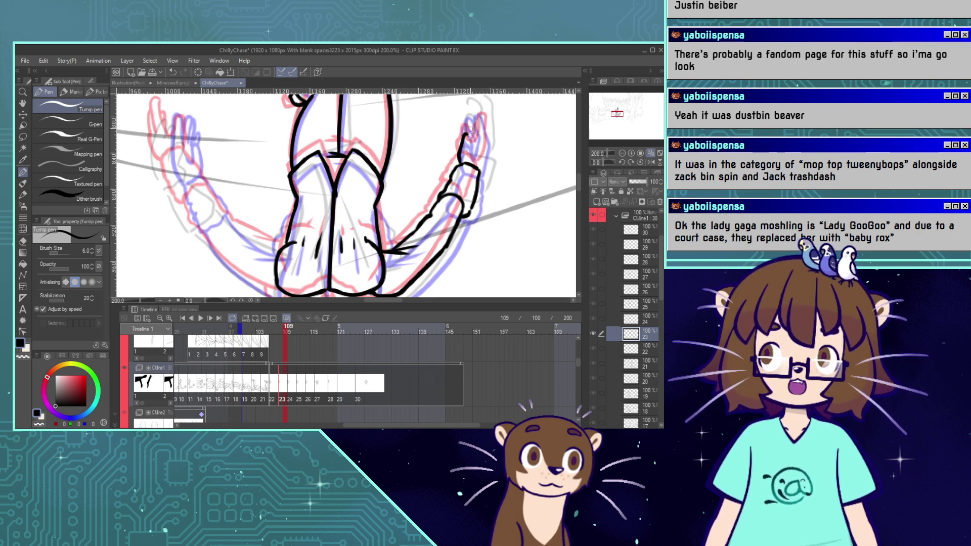
mouse_move(466, 135)
left_mouse_down()
mouse_move(472, 151)
mouse_move(485, 120)
mouse_move(484, 155)
left_mouse_up()
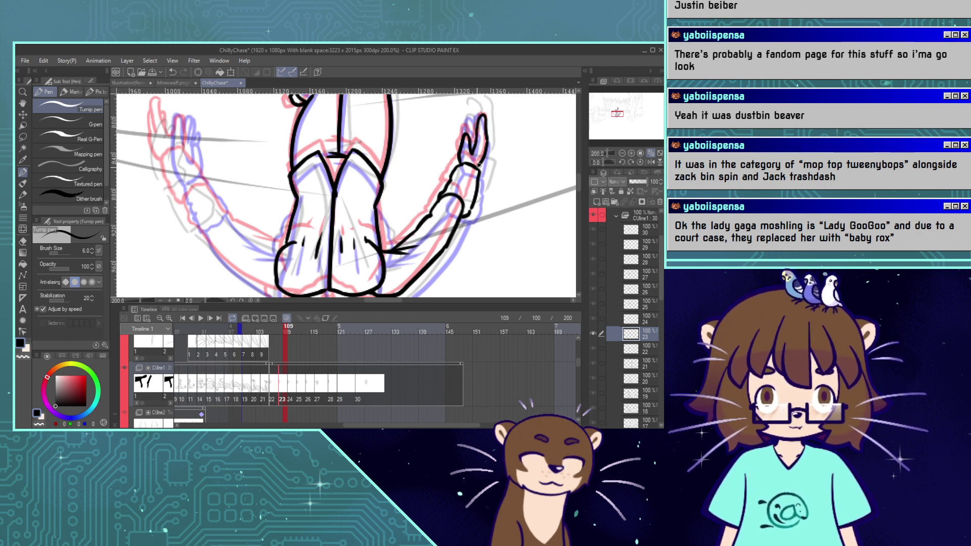
left_click(287, 317)
left_click(288, 318)
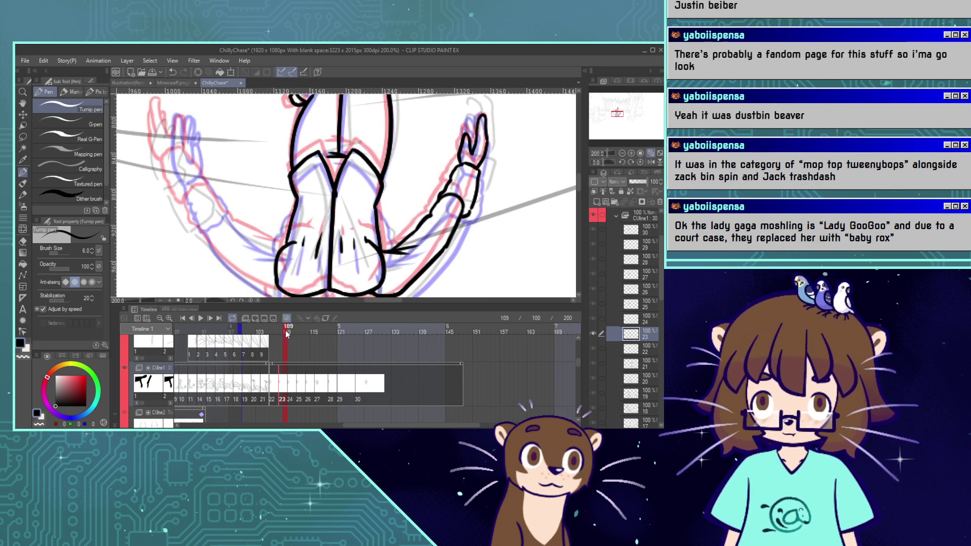
mouse_move(286, 331)
left_mouse_down()
mouse_move(276, 331)
mouse_move(284, 338)
left_mouse_up()
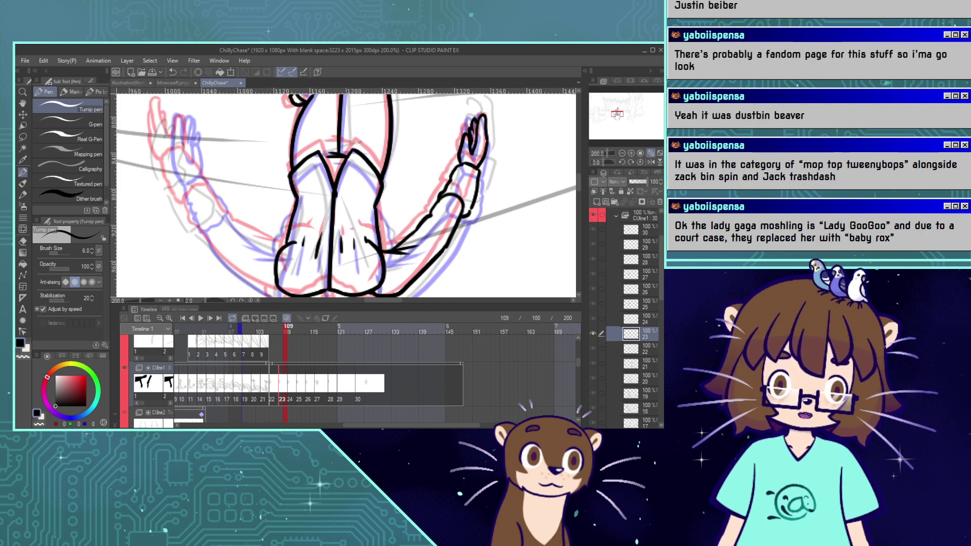
Touch up the outline at the right-hand arm's elbow using the transparent colour, and return to the black ink colour.
left_click_drag(618, 114, 617, 116)
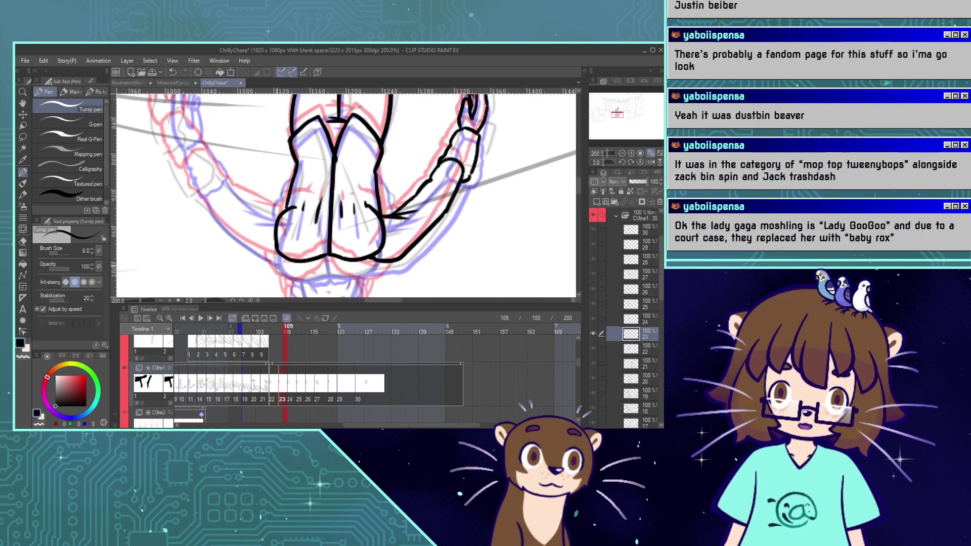
left_click(24, 357)
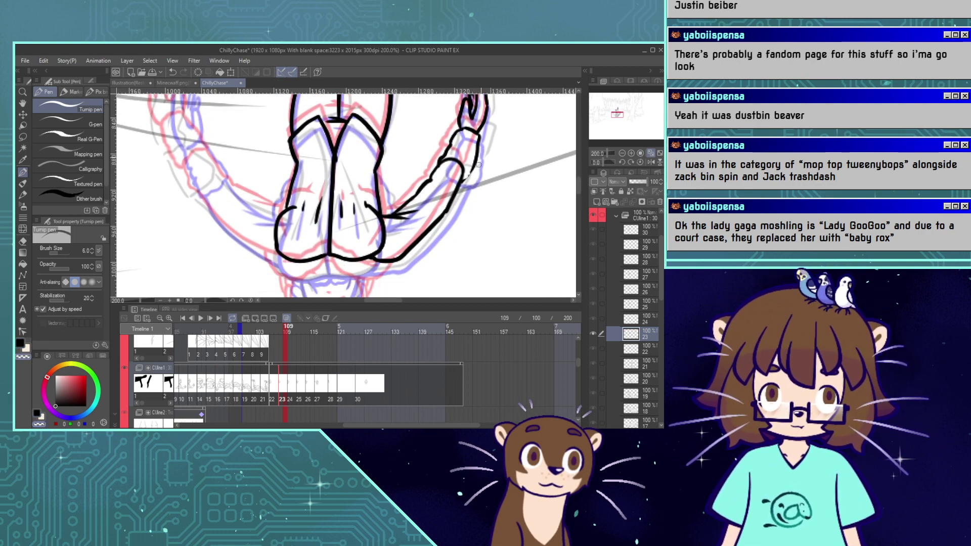
key("c")
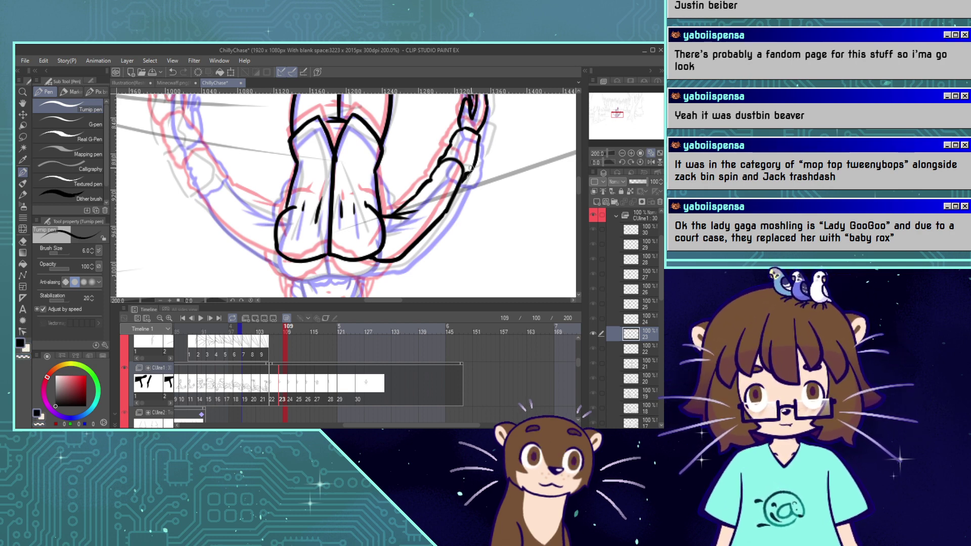
key("ctrl+z")
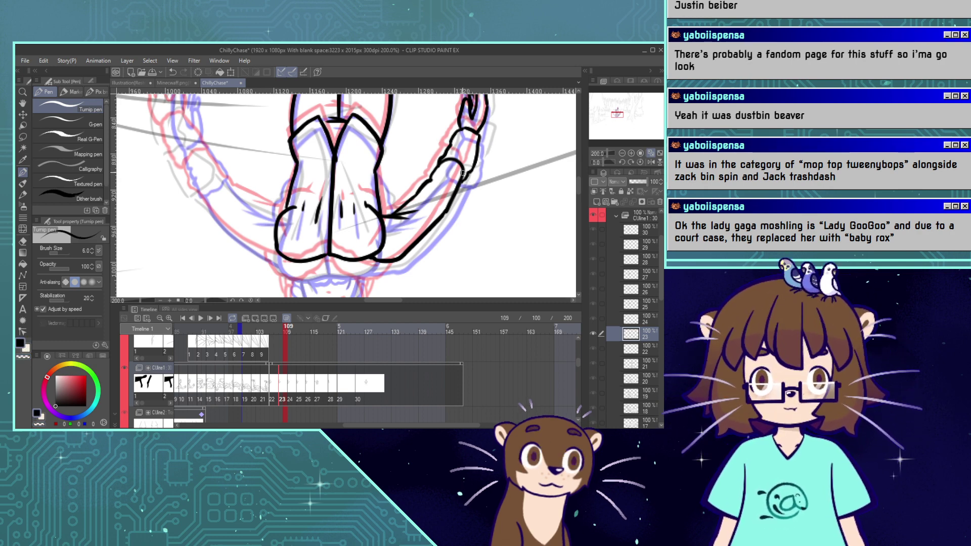
Ink the curved shoulder edge beneath the torso on both sides of the centre line on cel 23.
left_click_drag(618, 114, 617, 116)
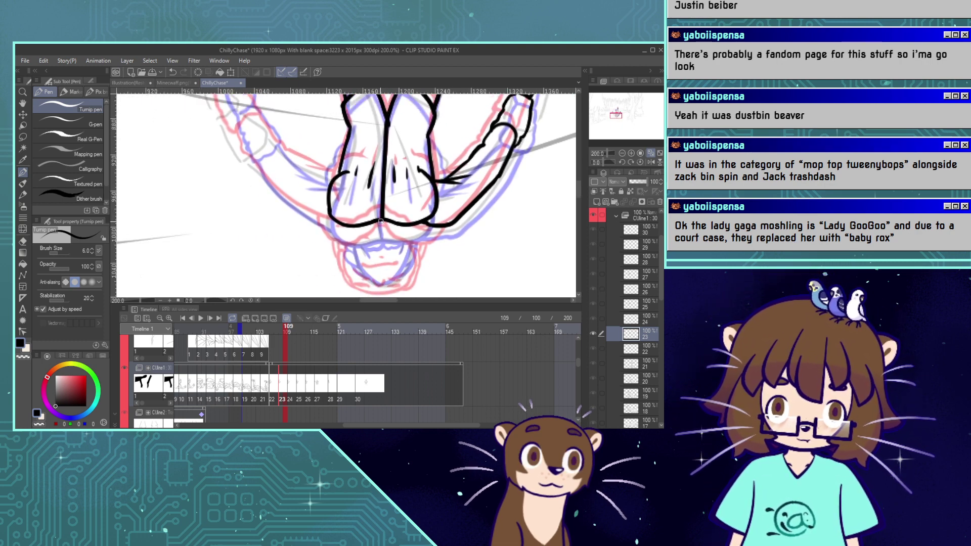
mouse_move(381, 223)
left_mouse_down()
mouse_move(423, 243)
mouse_move(443, 229)
mouse_move(431, 239)
mouse_move(380, 233)
mouse_move(381, 223)
mouse_move(374, 240)
mouse_move(358, 243)
mouse_move(326, 225)
left_mouse_up()
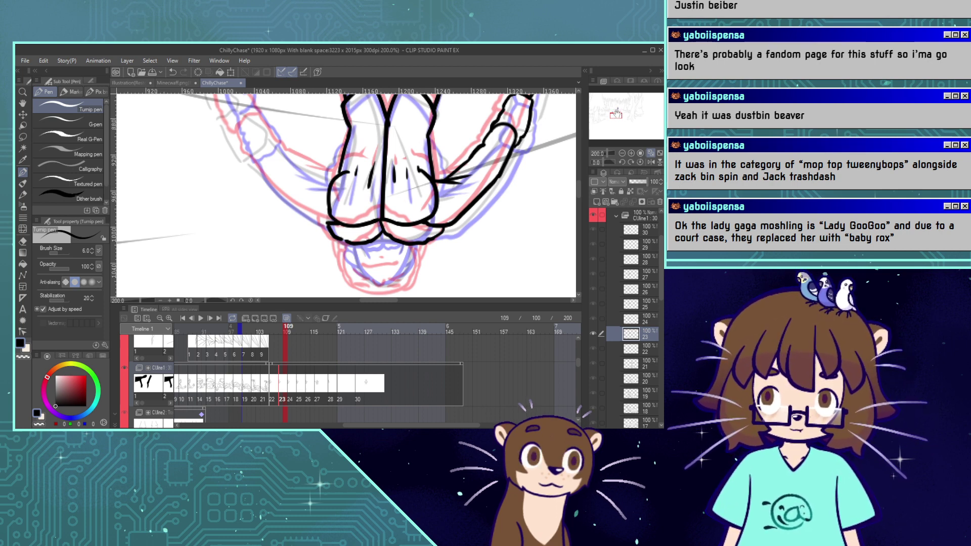
Ink the left-hand forearm as a closed outline from wrist to elbow on cel 23.
scroll(347, 196, "up", 3)
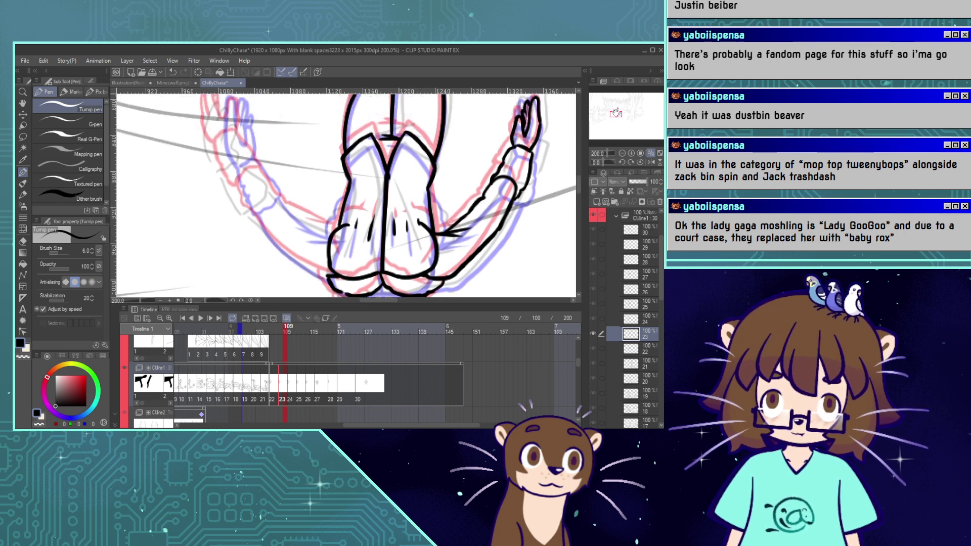
left_click_drag(616, 113, 614, 112)
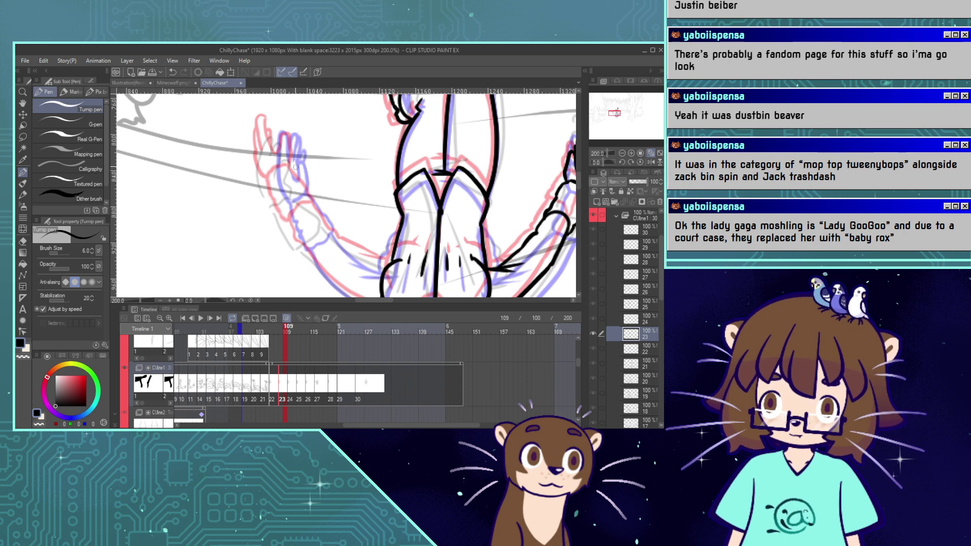
mouse_move(295, 180)
left_mouse_down()
mouse_move(277, 189)
mouse_move(291, 232)
mouse_move(322, 218)
left_mouse_up()
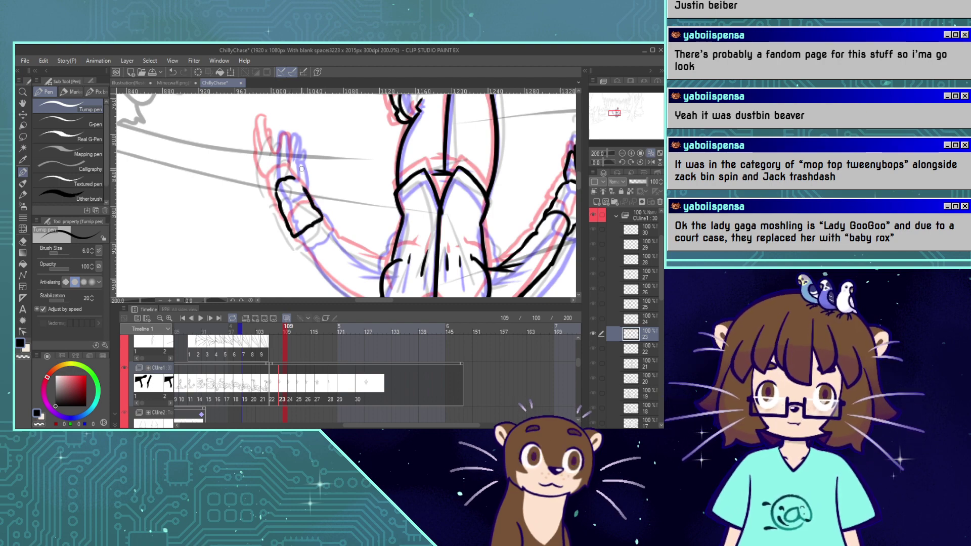
key("ctrl+z")
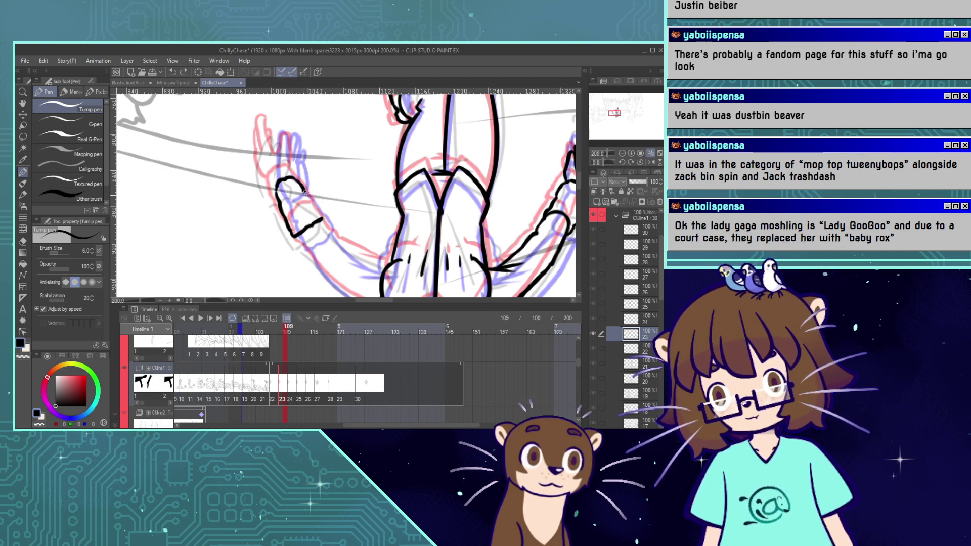
left_click_drag(297, 179, 322, 218)
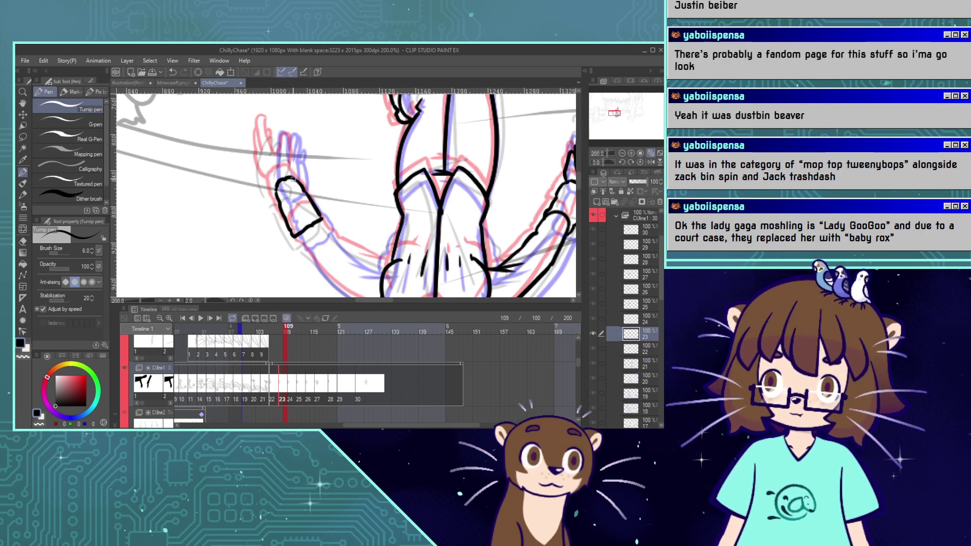
Ink the inner edge of the left-hand arm's hand and the tips of its fingers on cel 23.
left_click_drag(298, 176, 292, 141)
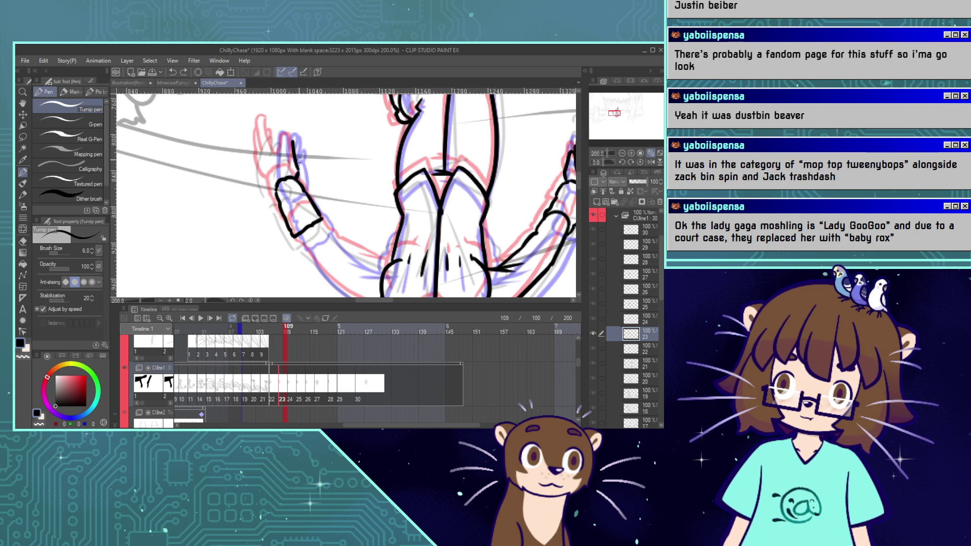
key("ctrl+z")
mouse_move(298, 176)
left_mouse_down()
mouse_move(293, 137)
mouse_move(282, 157)
mouse_move(297, 162)
mouse_move(294, 139)
mouse_move(287, 149)
mouse_move(297, 165)
mouse_move(288, 145)
mouse_move(284, 162)
mouse_move(268, 119)
mouse_move(267, 148)
left_mouse_up()
key("ctrl+z")
key("ctrl+z")
key("ctrl+z")
key("ctrl+z")
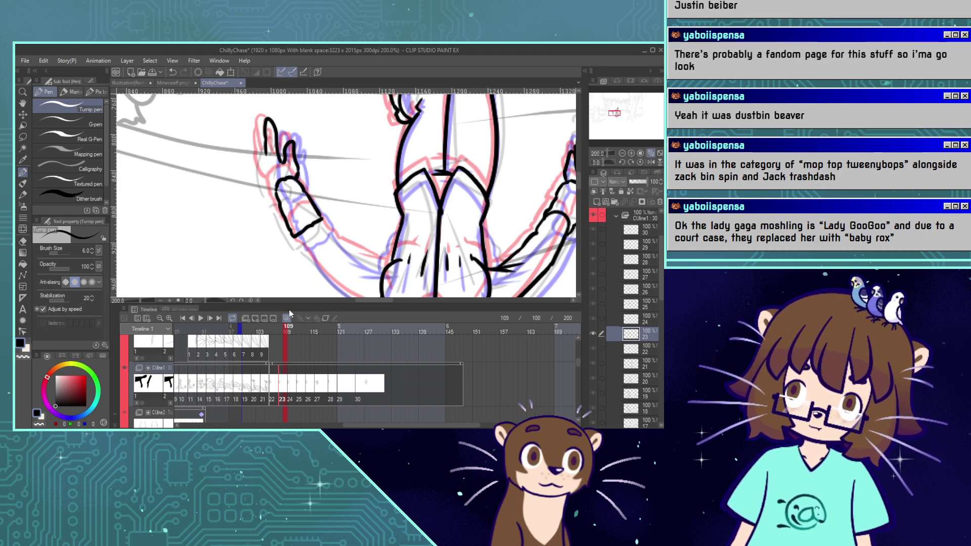
Ink the outer edge of the left-hand arm's hand down to the wrist and add the line between its fingers.
left_click_drag(288, 329, 281, 331)
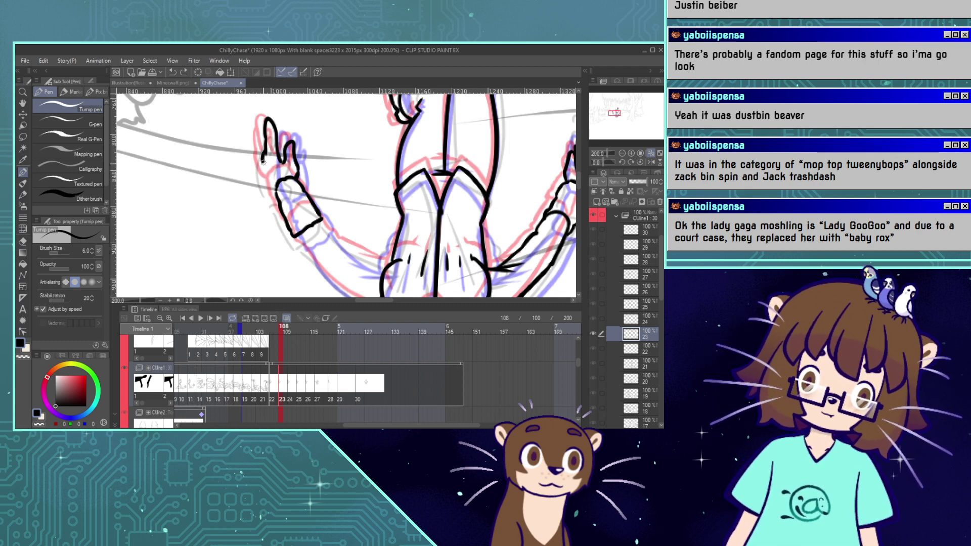
left_click_drag(262, 159, 272, 184)
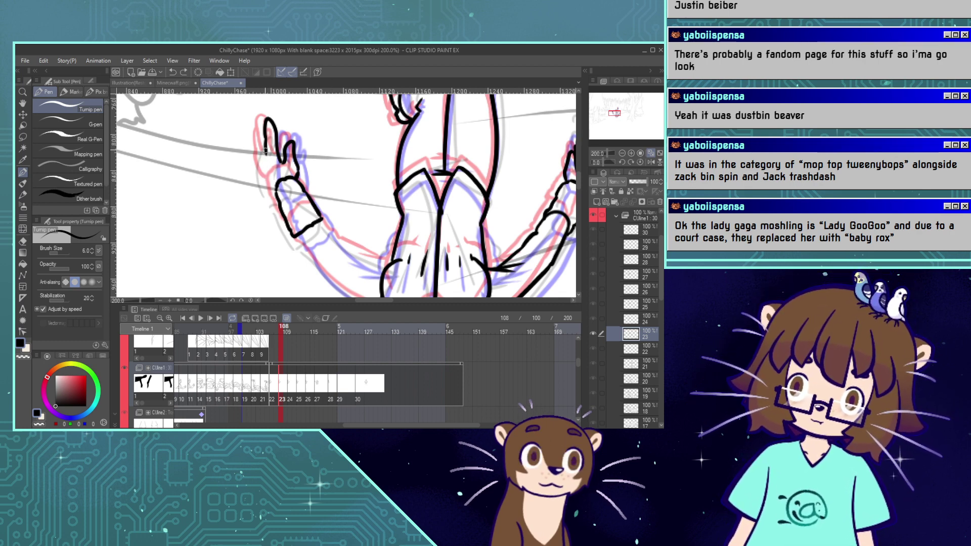
left_click_drag(266, 144, 263, 172)
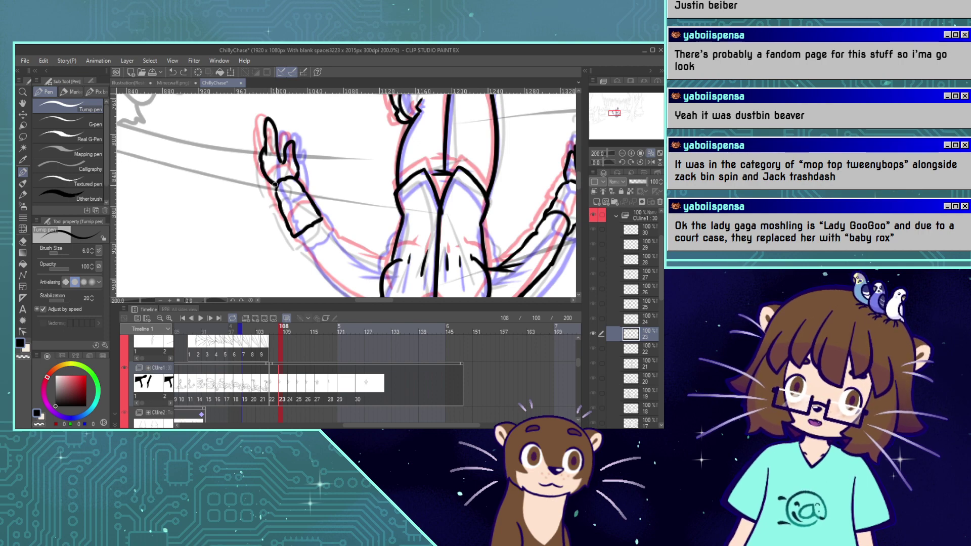
left_click(277, 335)
left_click_drag(275, 332, 285, 334)
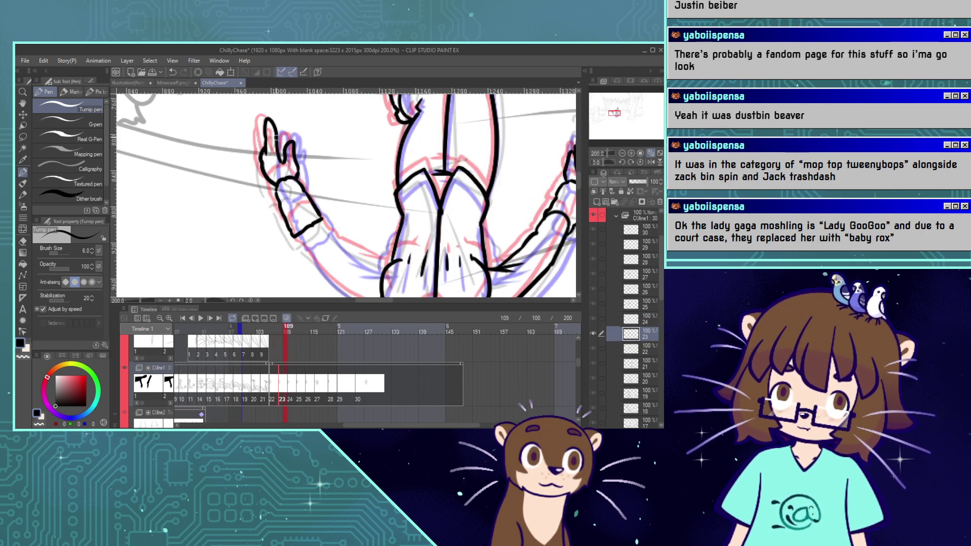
left_click_drag(278, 131, 278, 154)
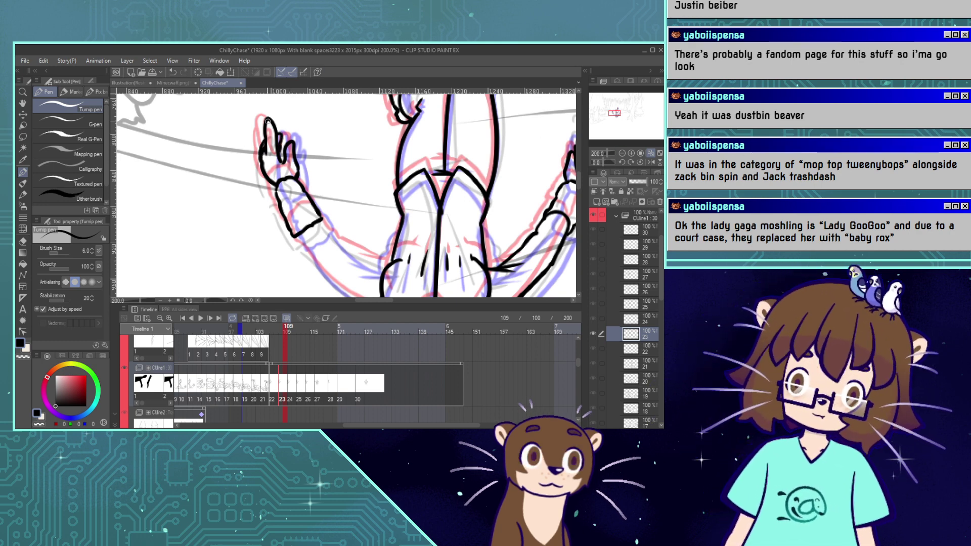
Ink the outer edge of the outermost finger on the left-hand hand on cel 23.
left_click_drag(261, 155, 267, 118)
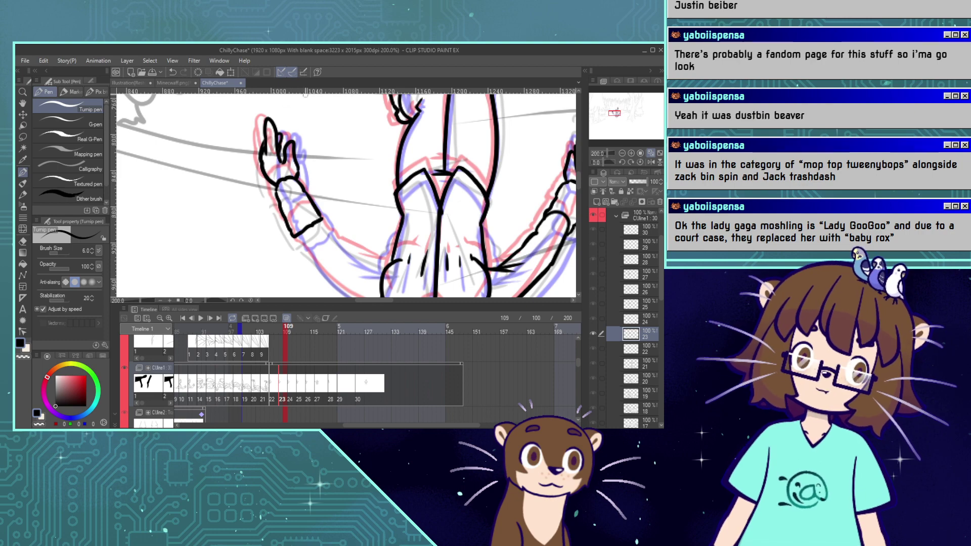
left_click(622, 153)
left_click(623, 153)
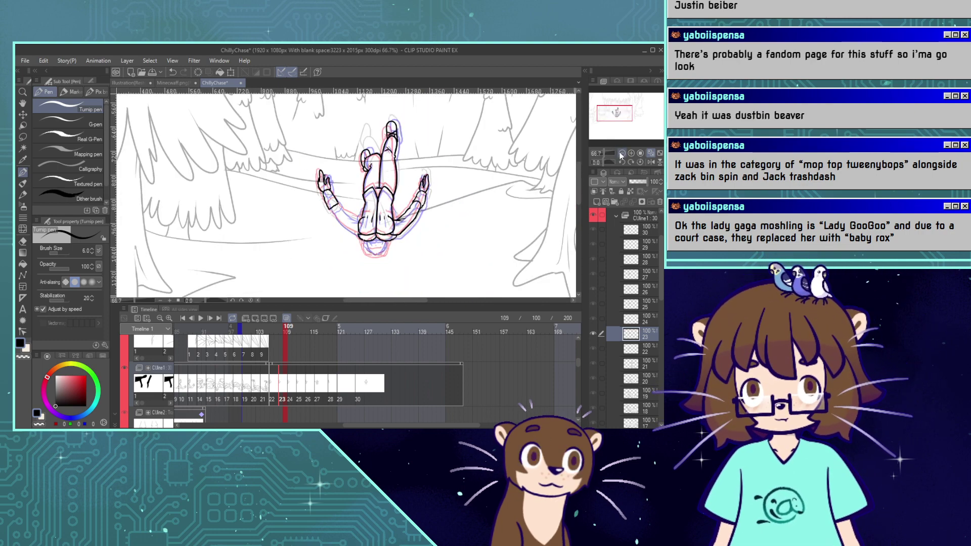
left_click(631, 153)
left_click(631, 153)
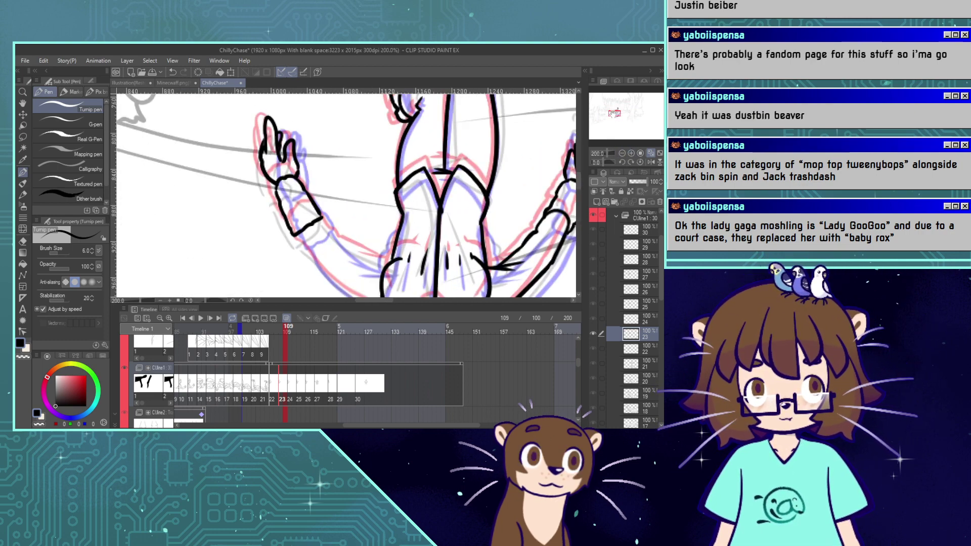
Ink the left-hand upper arm's outer edge from the forearm down to the shoulder on cel 23.
left_click_drag(614, 113, 616, 115)
left_click_drag(332, 251, 347, 277)
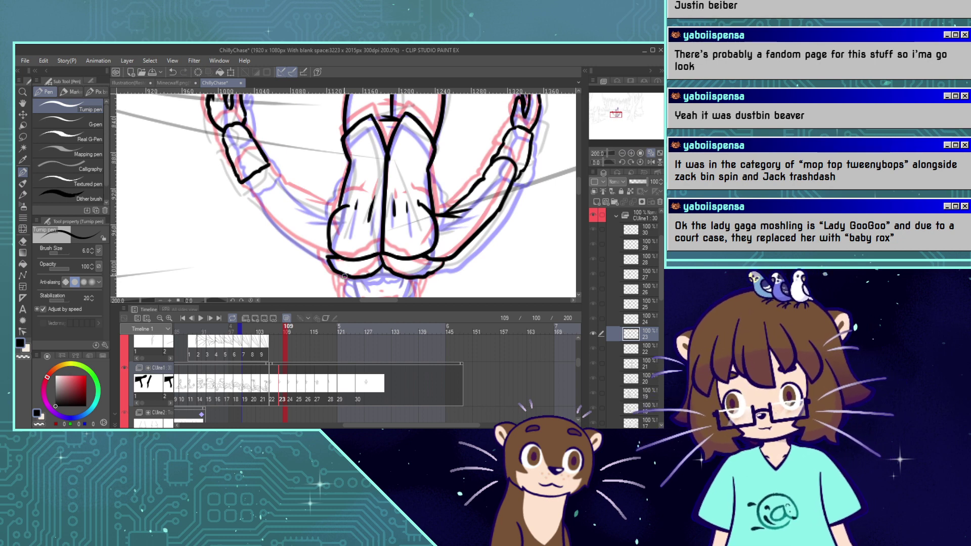
mouse_move(243, 182)
left_mouse_down()
mouse_move(281, 230)
mouse_move(328, 258)
left_mouse_up()
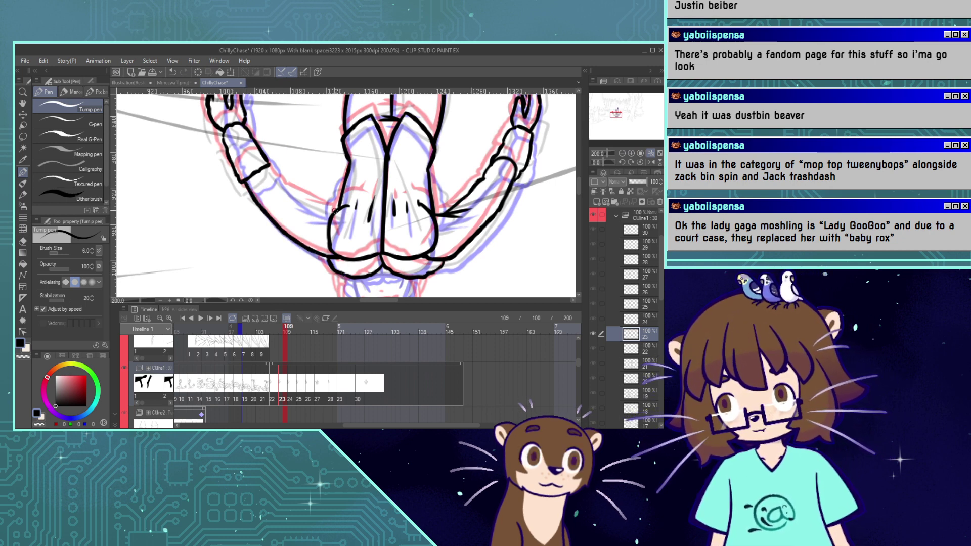
Ink the crease at the left-hand armpit and the upper arm's inner edge up to the forearm on cel 23.
mouse_move(336, 212)
left_mouse_down()
mouse_move(308, 215)
mouse_move(398, 232)
left_mouse_up()
key("ctrl+z")
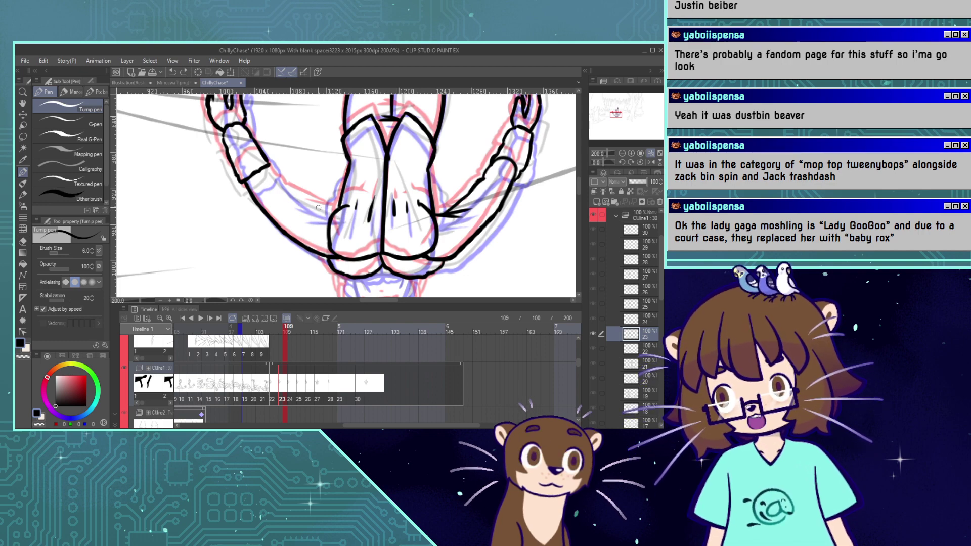
key("ctrl+z")
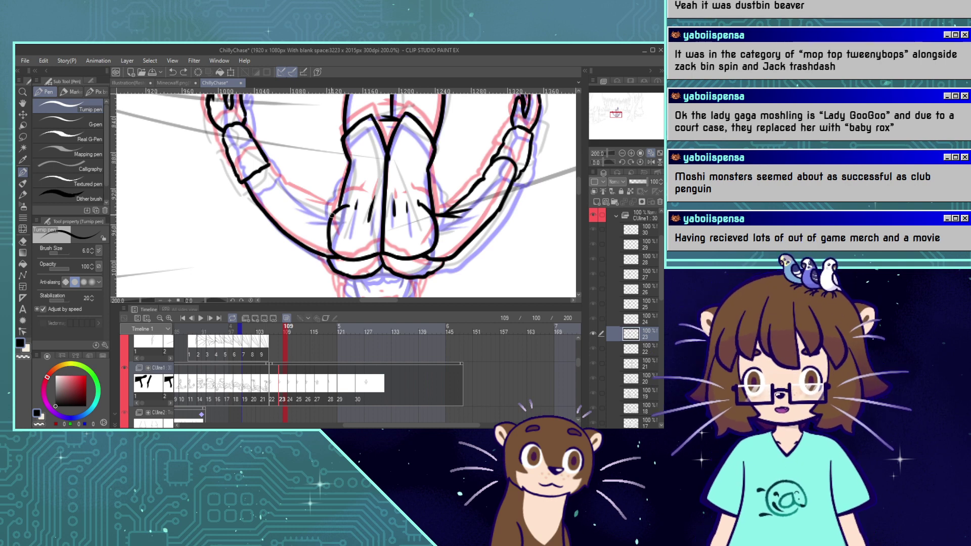
left_click_drag(308, 215, 332, 213)
key("ctrl+z")
key("ctrl+z")
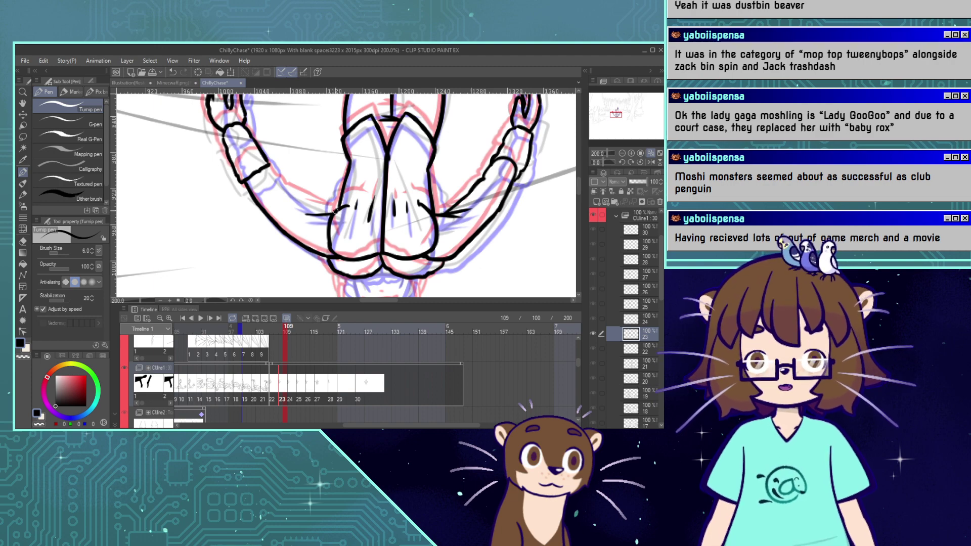
left_click_drag(323, 215, 280, 181)
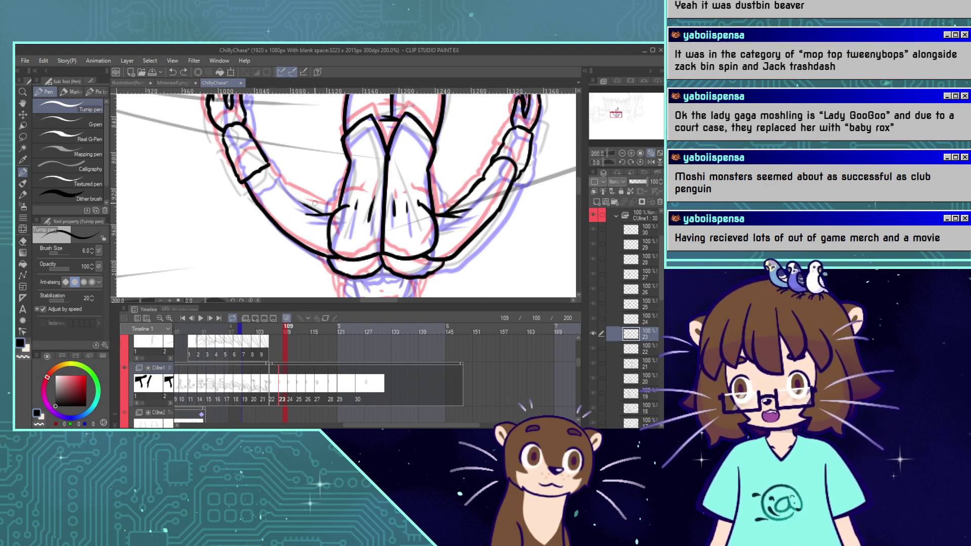
left_click_drag(316, 211, 262, 166)
key("ctrl+z")
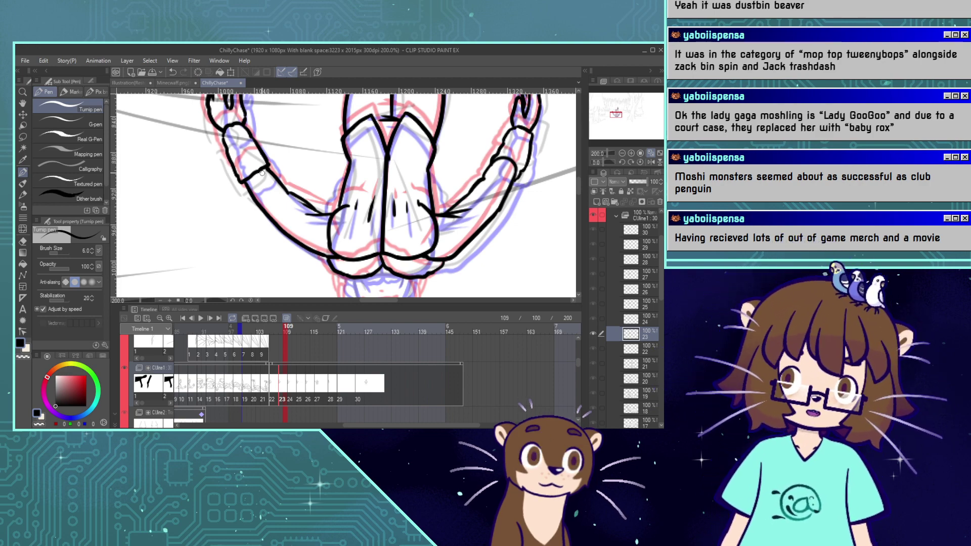
Examine the shoulders and rough head on cel 23 with onion skin turned off, ending with onion skin turned back on.
left_click_drag(616, 112, 616, 113)
left_click(285, 321)
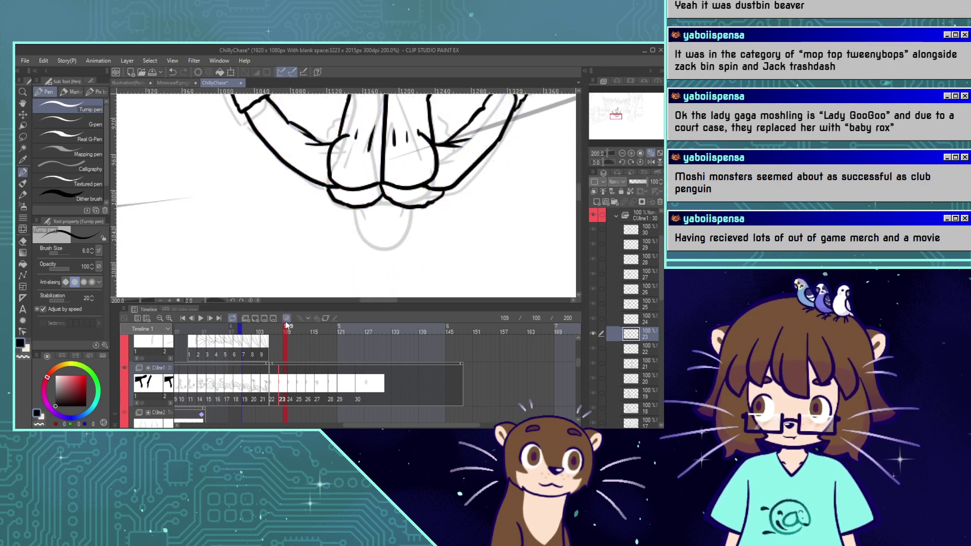
left_click(285, 321)
left_click(285, 321)
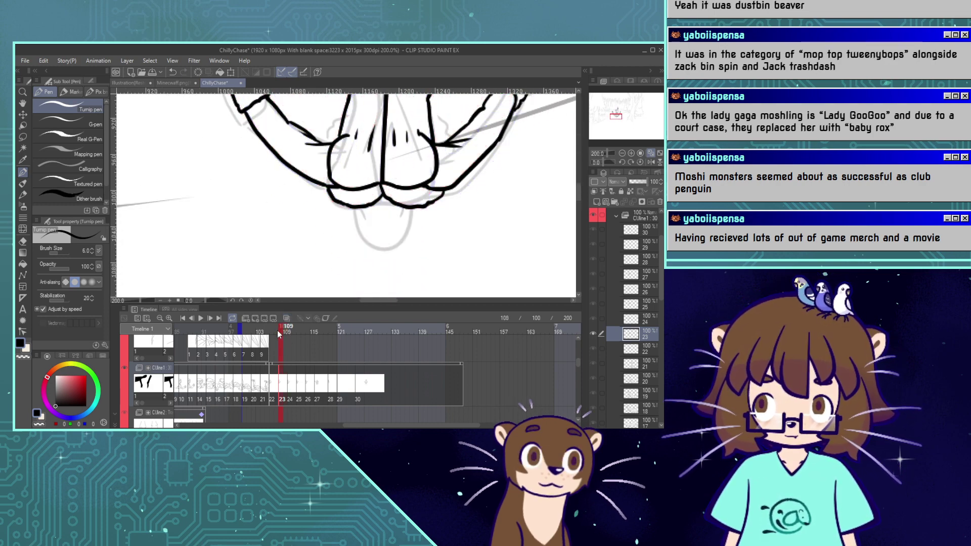
left_click(275, 332)
left_click_drag(277, 331, 284, 341)
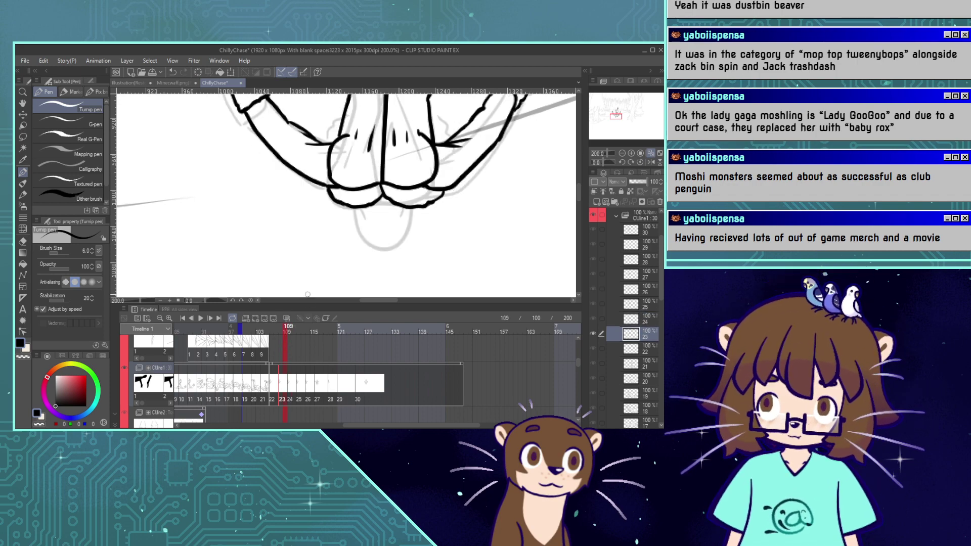
left_click(287, 319)
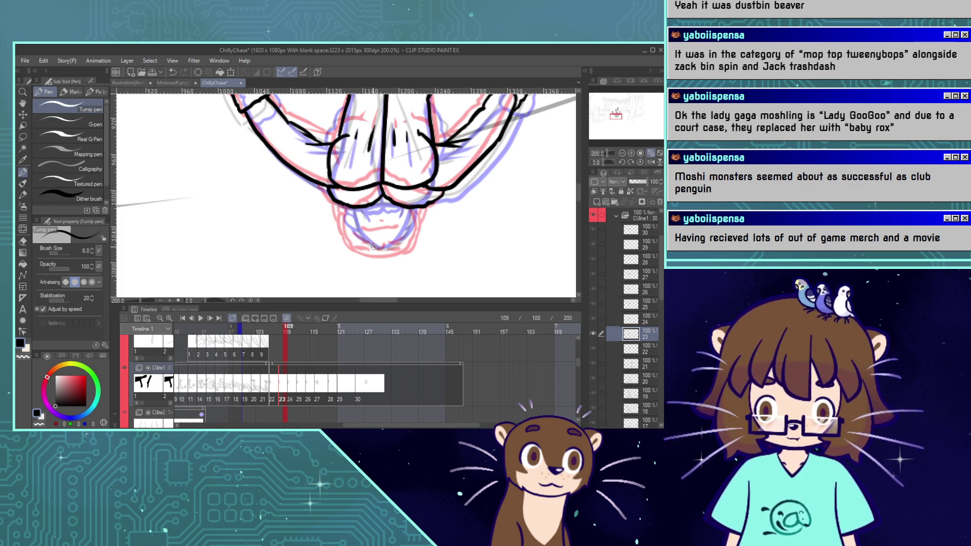
Ink the head beneath the shoulders on cel 23: pointed lower tip, short neck strokes, curved side outlines and an outer contour on each side.
left_click_drag(373, 247, 392, 240)
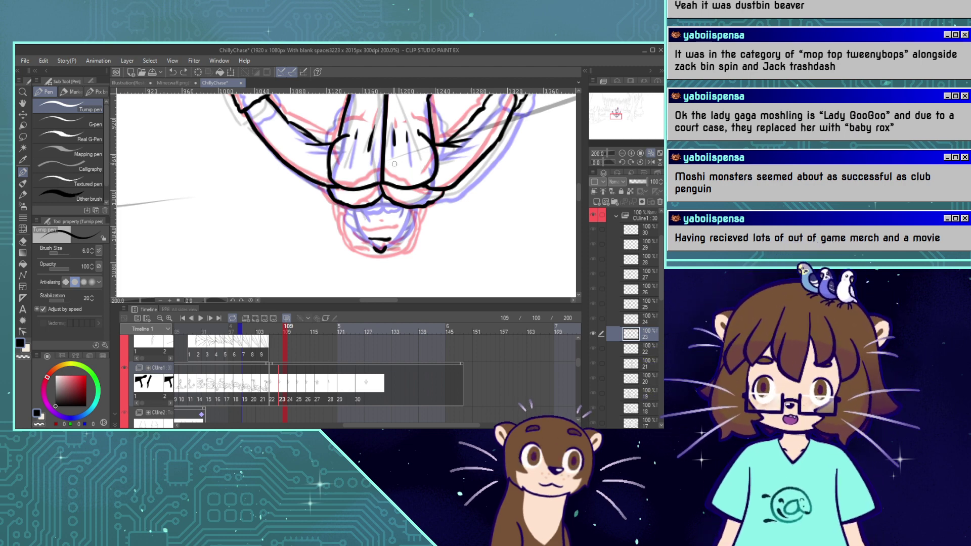
left_click_drag(365, 209, 369, 219)
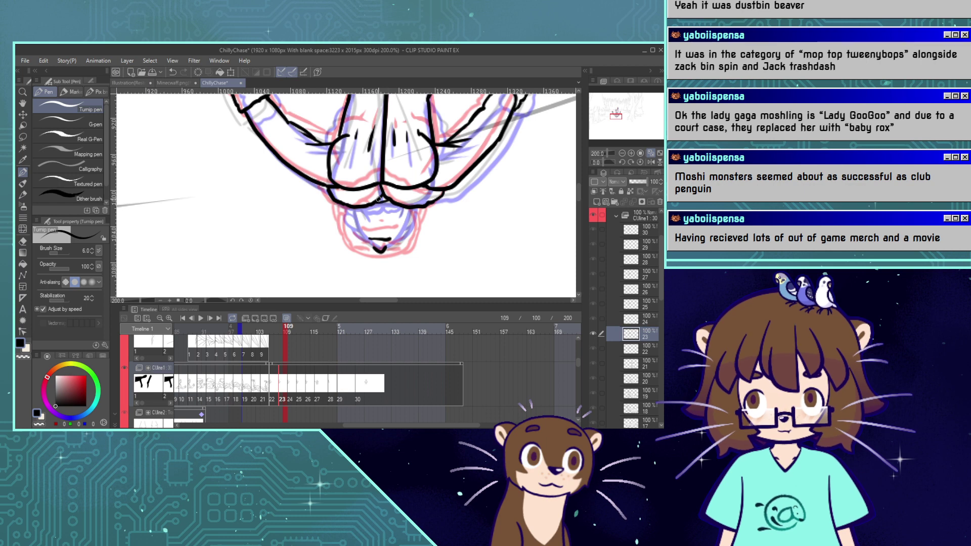
mouse_move(375, 202)
left_mouse_down()
mouse_move(391, 201)
mouse_move(369, 221)
mouse_move(393, 219)
left_mouse_up()
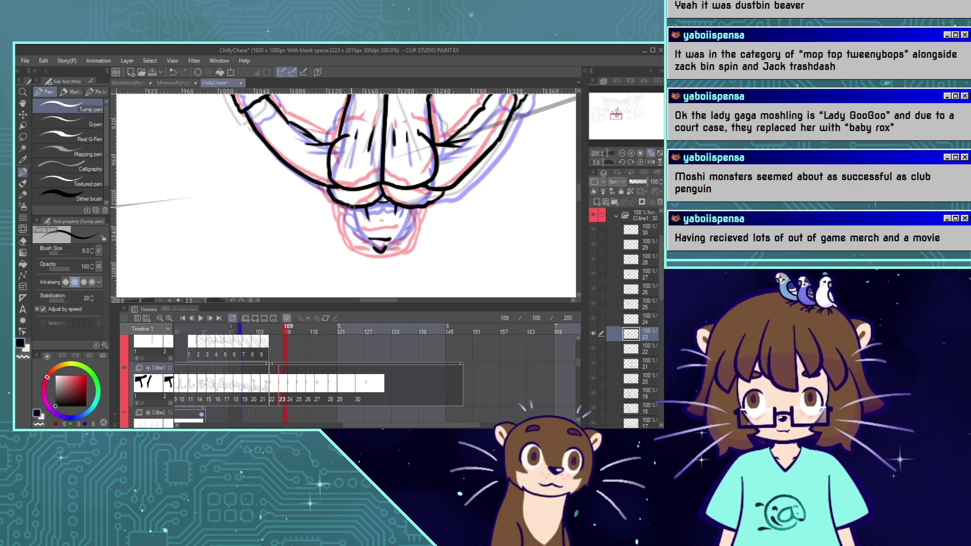
key("ctrl+z")
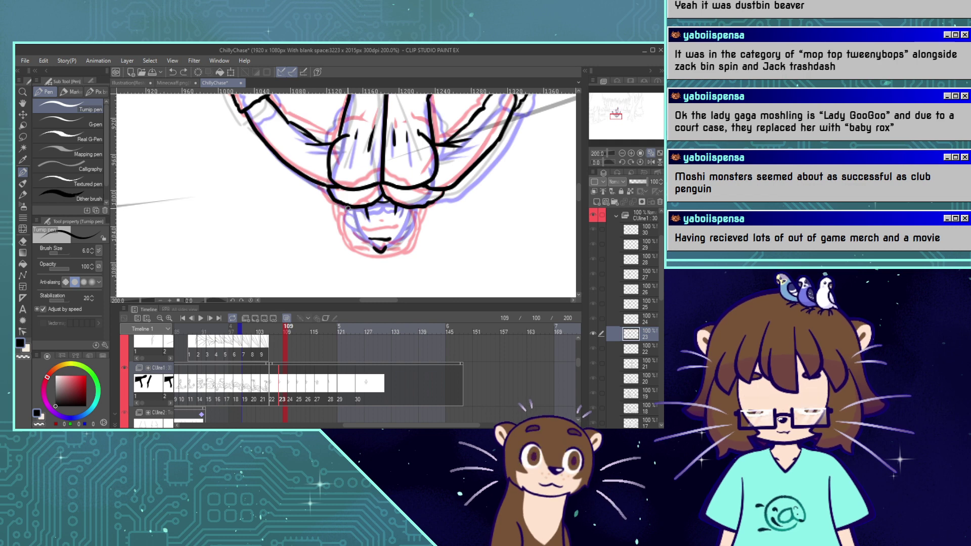
mouse_move(348, 208)
left_mouse_down()
mouse_move(360, 242)
mouse_move(389, 246)
mouse_move(403, 242)
mouse_move(413, 204)
left_mouse_up()
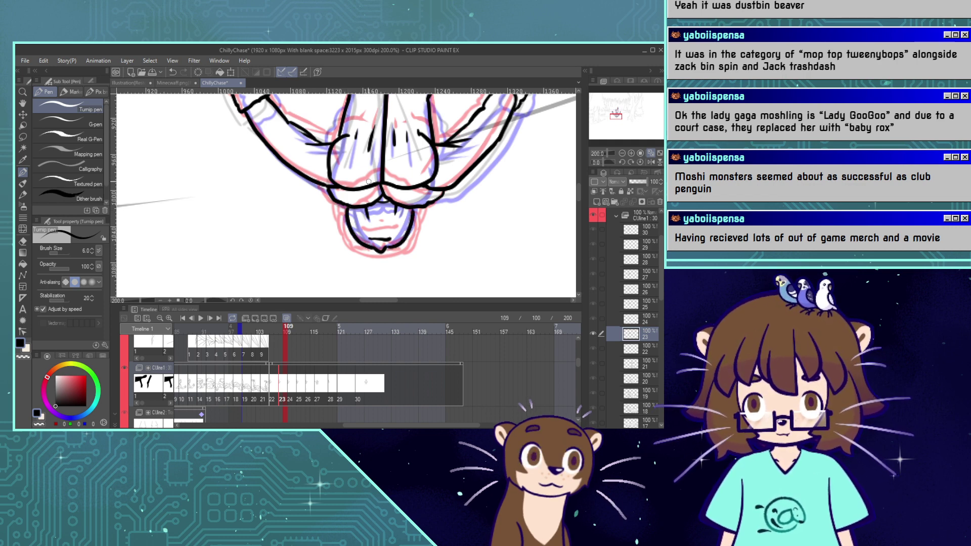
mouse_move(345, 211)
left_mouse_down()
mouse_move(354, 235)
mouse_move(418, 216)
left_mouse_up()
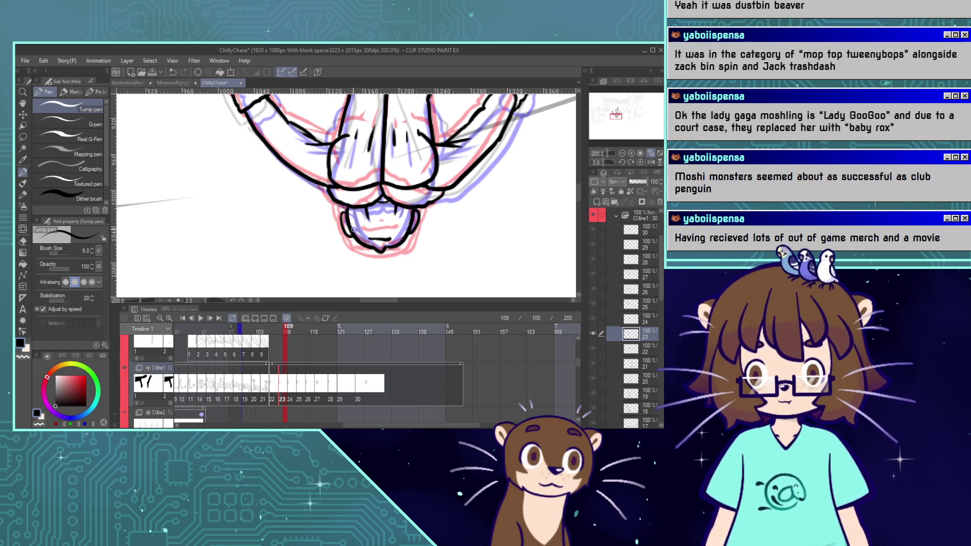
Compare the head with cel 22 and extend the outer contour around its lower edge on both sides on cel 23.
left_click_drag(278, 331, 272, 332)
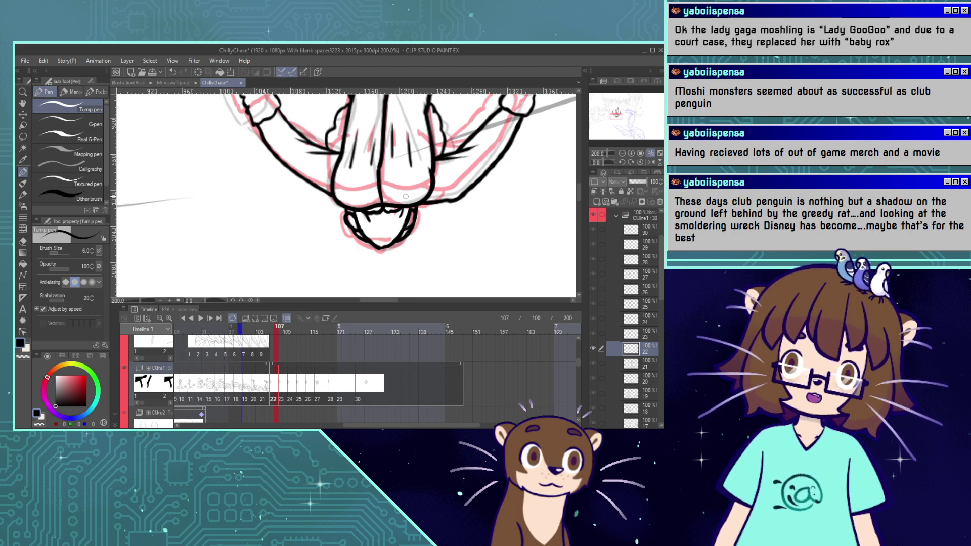
mouse_move(283, 331)
left_mouse_down()
mouse_move(290, 335)
mouse_move(272, 336)
mouse_move(282, 338)
left_mouse_up()
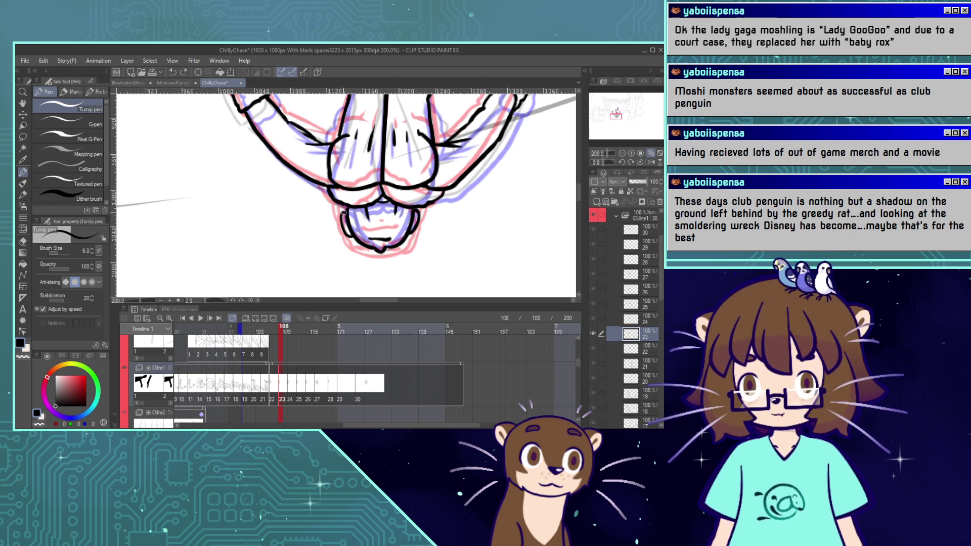
left_click_drag(352, 241, 373, 249)
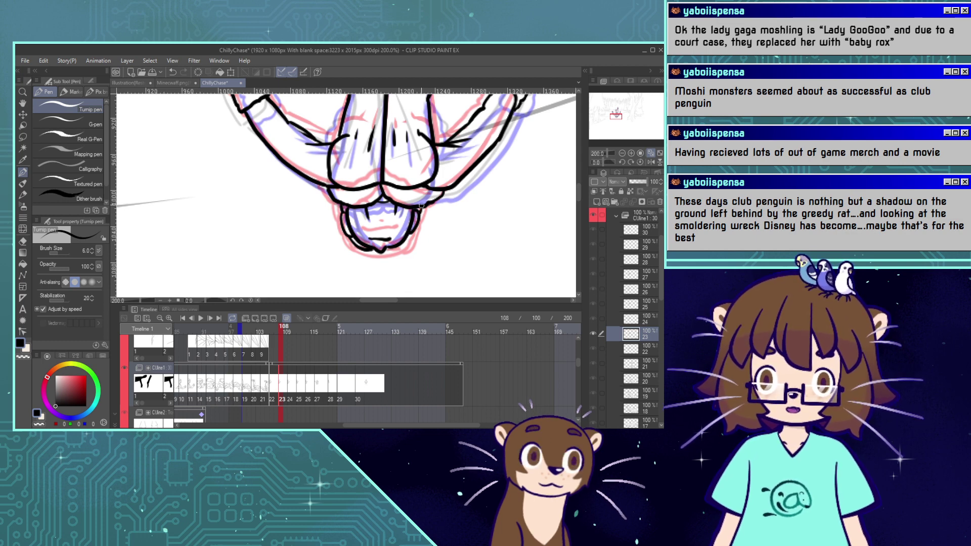
mouse_move(397, 249)
left_mouse_down()
mouse_move(414, 230)
mouse_move(384, 250)
left_mouse_up()
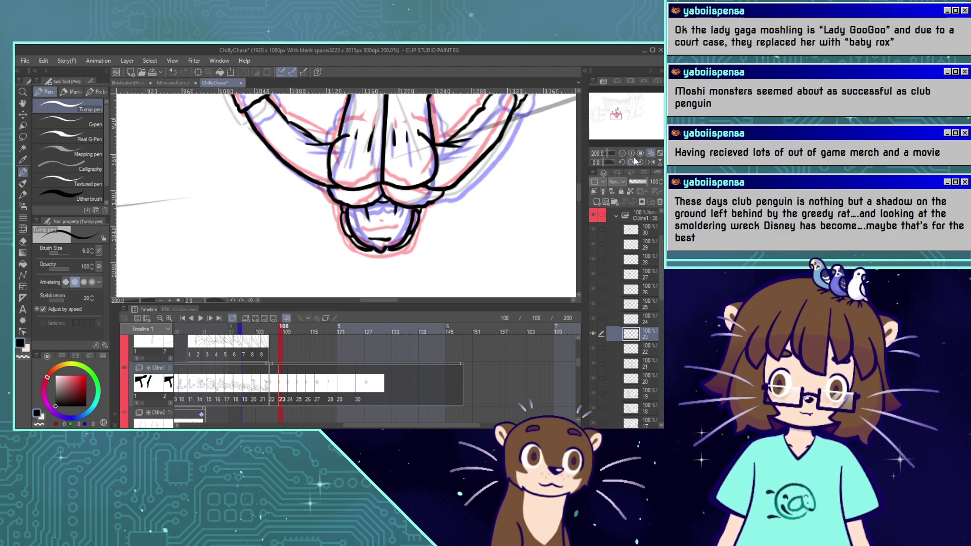
Turn off onion skin and play the animation at full-scene view to review the inked motion.
left_click(622, 153)
left_click(621, 153)
left_click(621, 154)
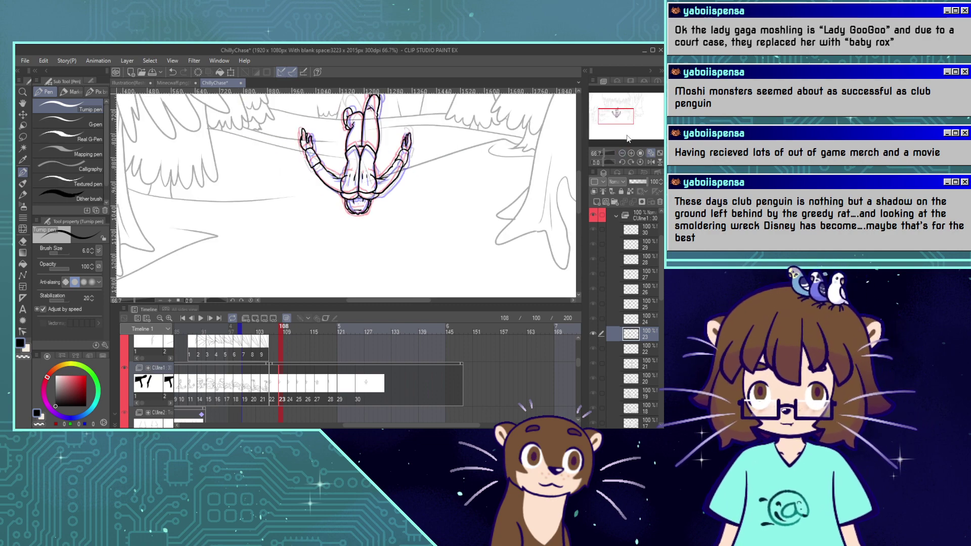
left_click_drag(628, 138, 619, 115)
left_click(621, 154)
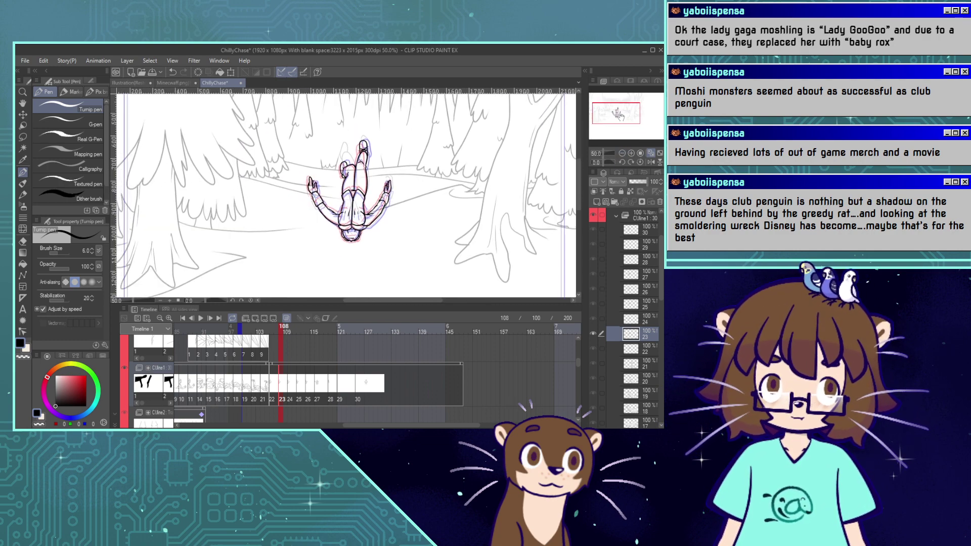
left_click(286, 319)
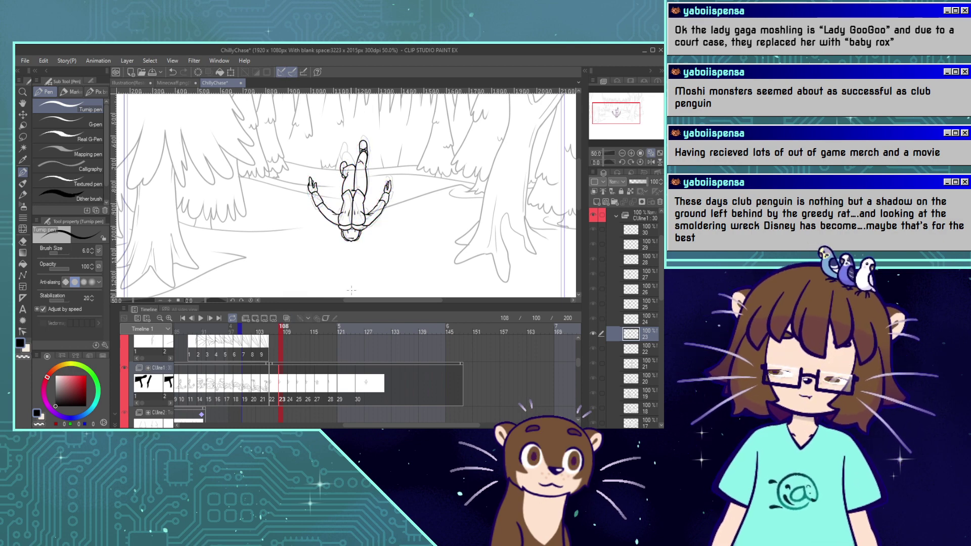
left_click_drag(282, 333, 243, 340)
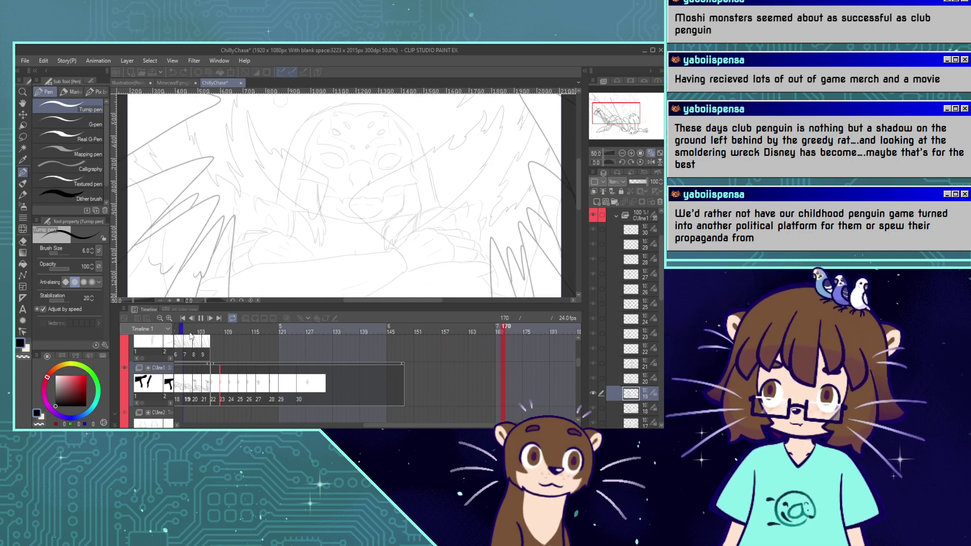
left_click(201, 319)
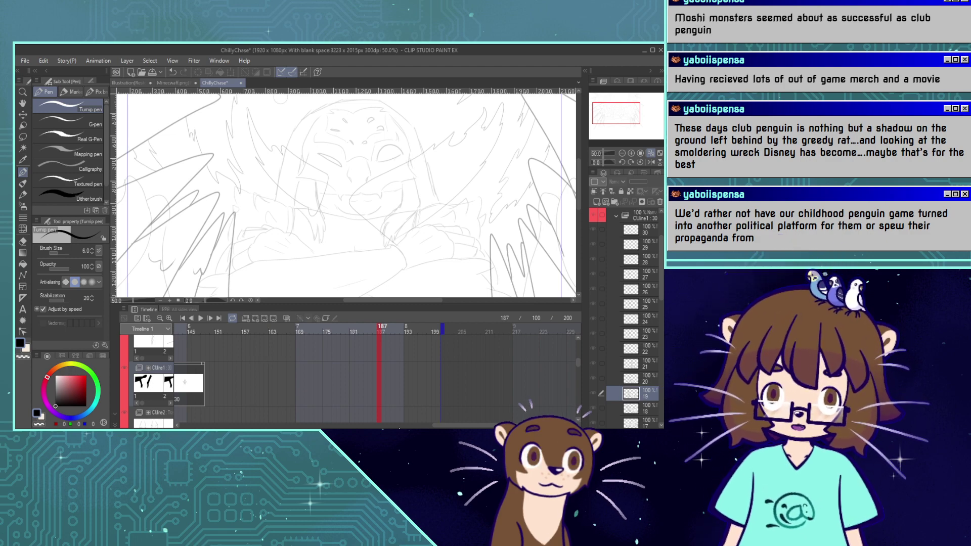
Examine the falling character's poses on cels 25, 28 and 29 to compare inked and rough drawings.
left_click_drag(443, 424, 342, 424)
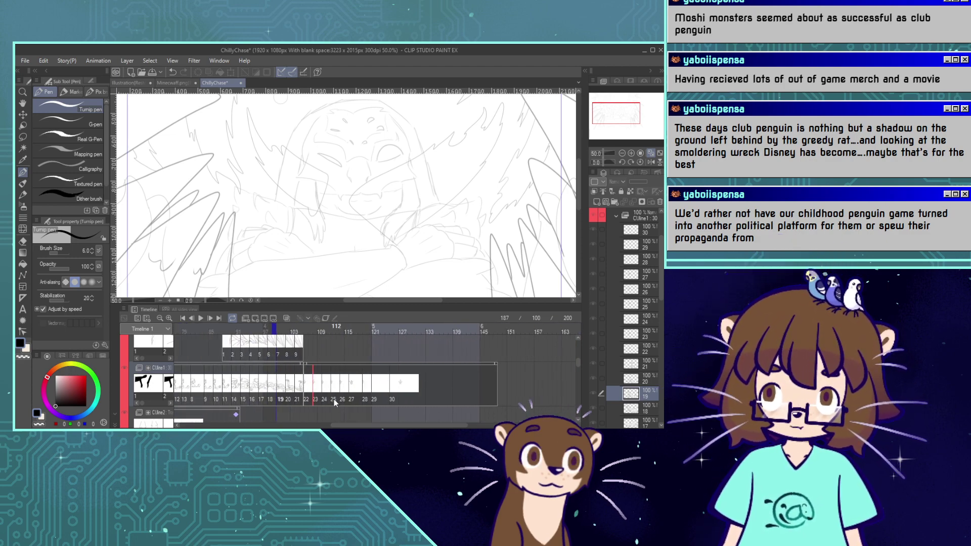
left_click(332, 401)
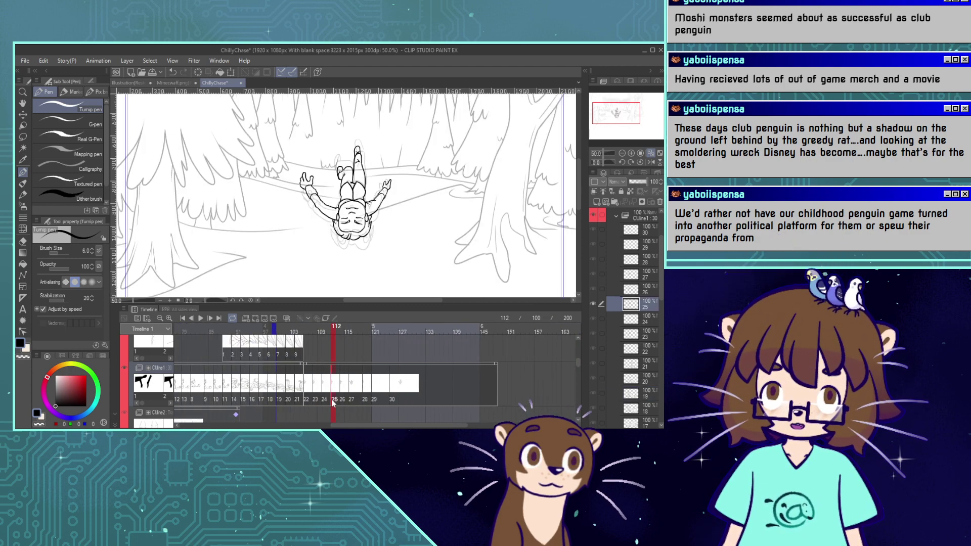
left_click(359, 400)
left_click(368, 400)
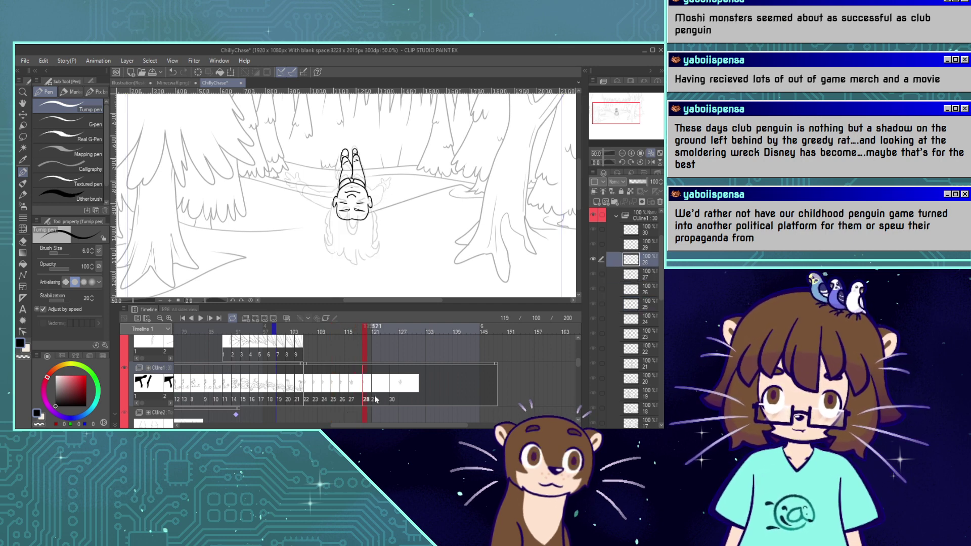
left_click(378, 400)
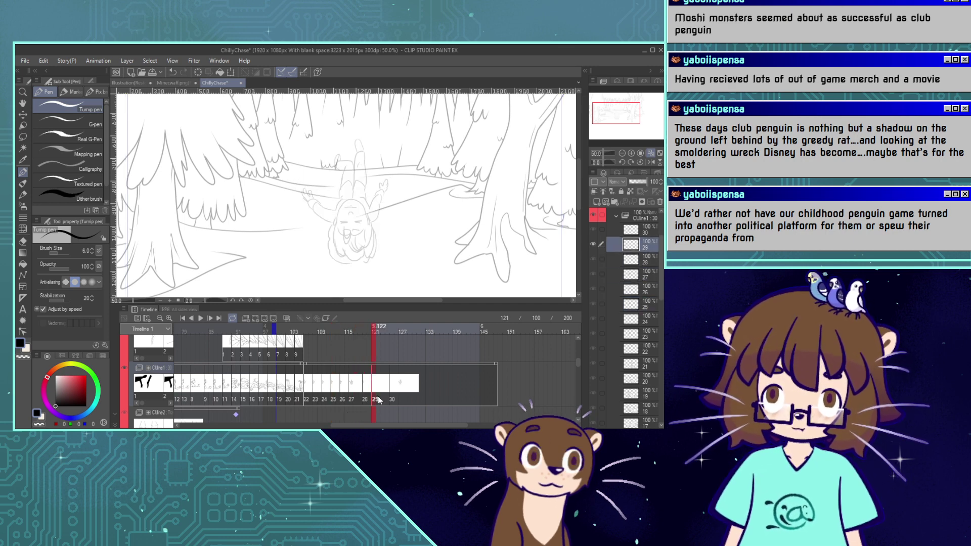
left_click(335, 399)
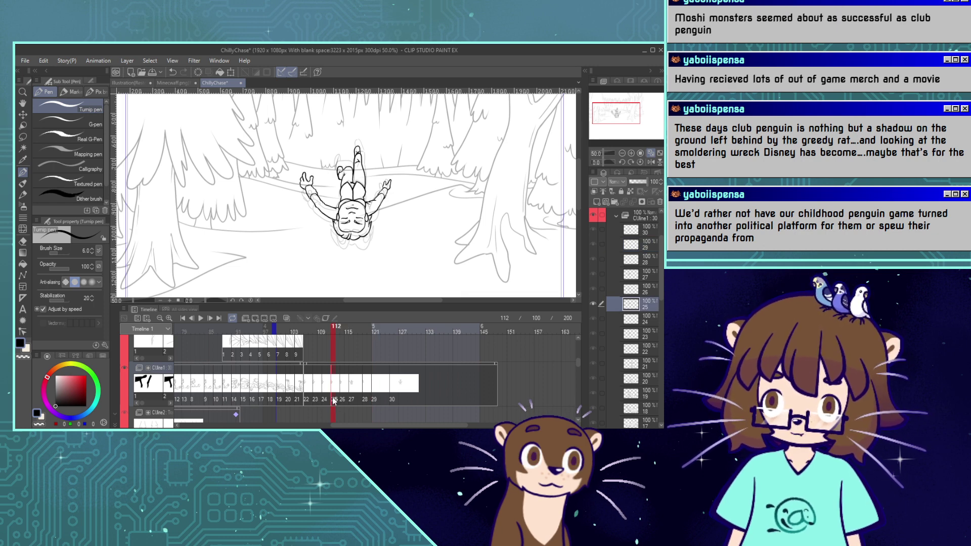
left_click(375, 399)
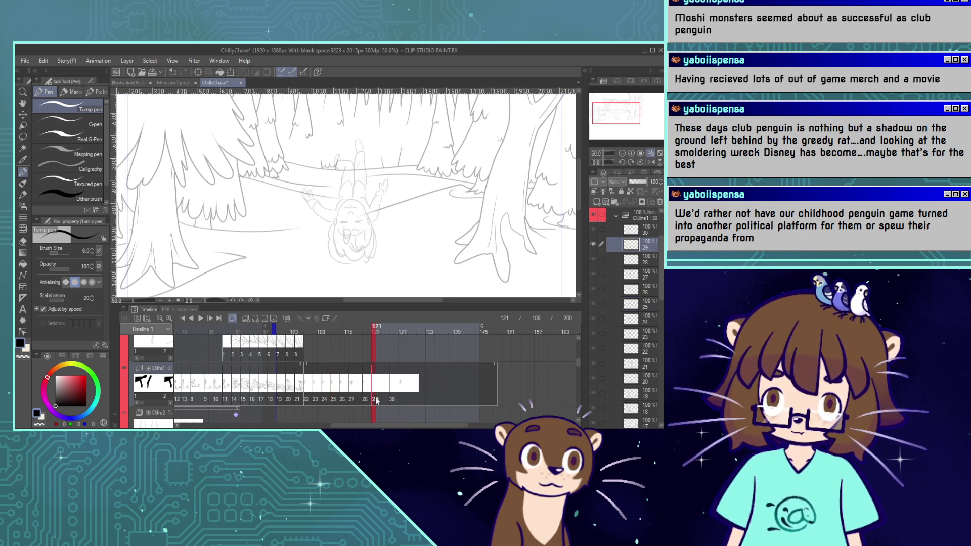
Insert a copy of cel 25 at frame 121 between cels 28 and 29, and renumber the cels in timeline order.
left_click(376, 400)
key("ctrl+v")
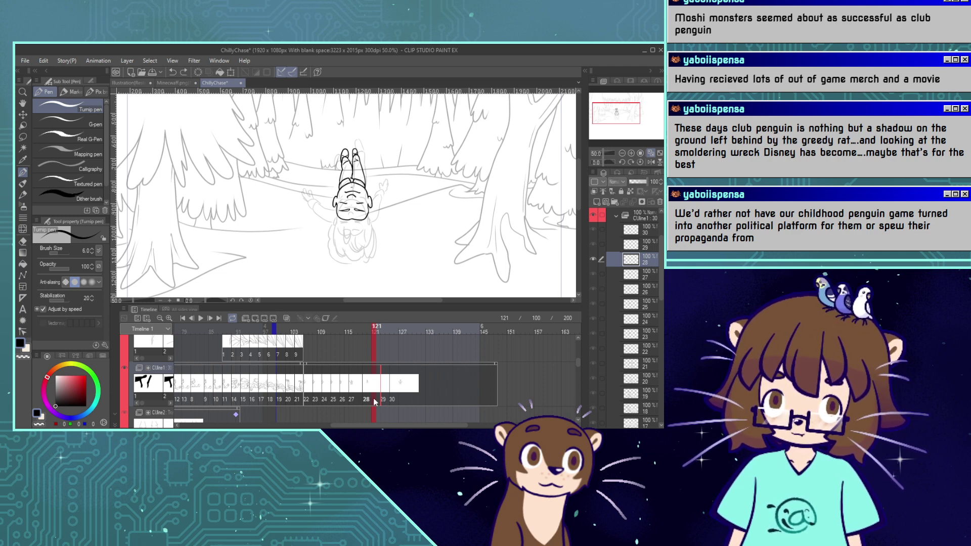
key("ctrl+z")
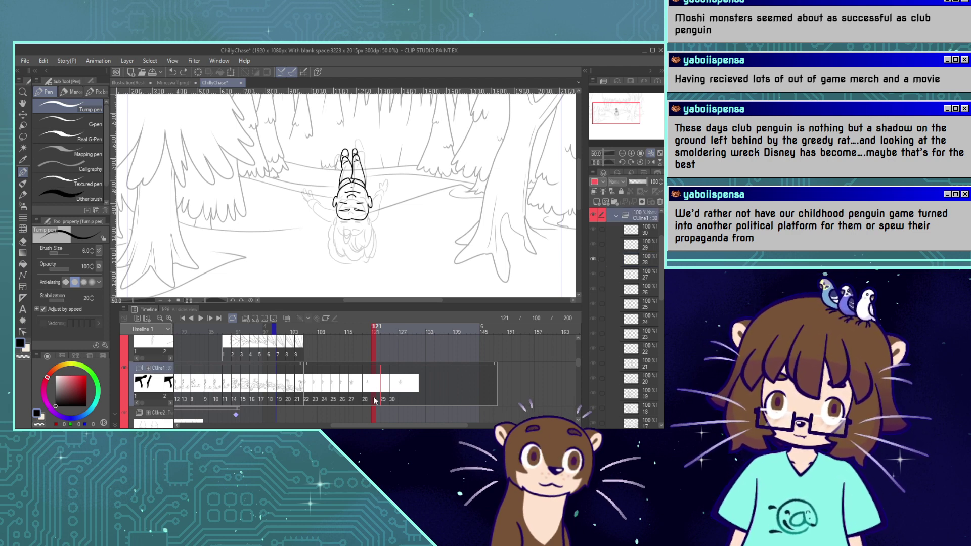
key("ctrl+v")
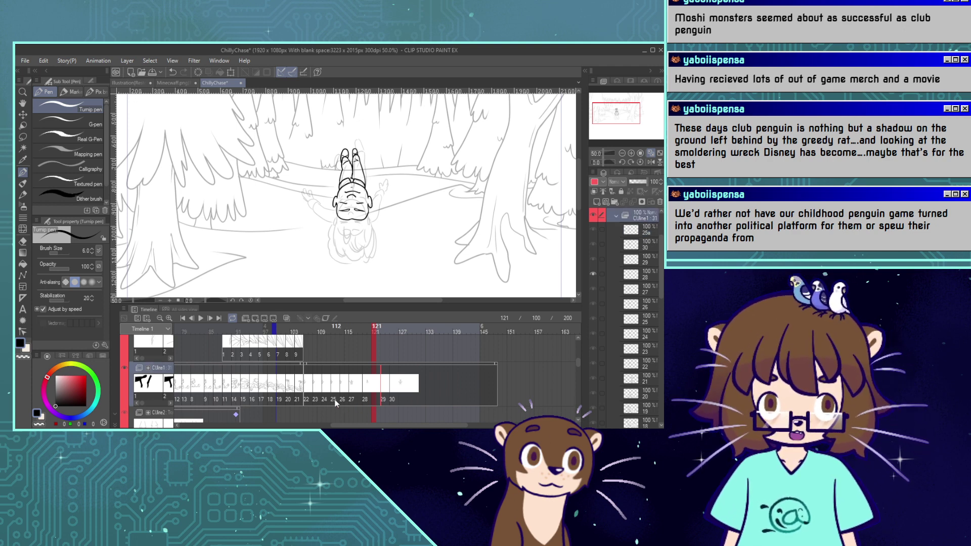
left_click(375, 400)
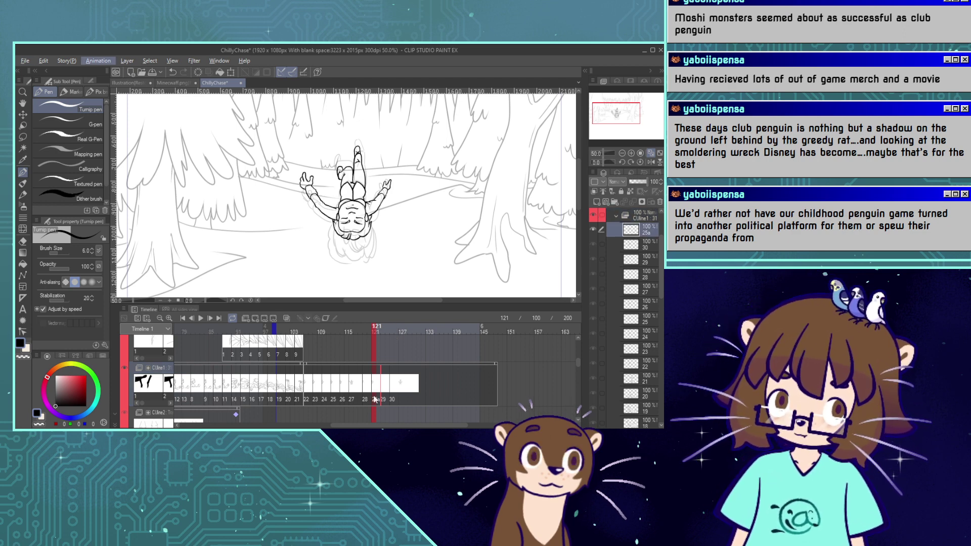
key("ctrl+shift+r")
Play the falling animation to check the timing of the inserted pose, and return to cel 29 near frame 122.
mouse_move(375, 335)
left_mouse_down()
mouse_move(364, 332)
mouse_move(424, 345)
mouse_move(295, 360)
mouse_move(211, 340)
left_mouse_up()
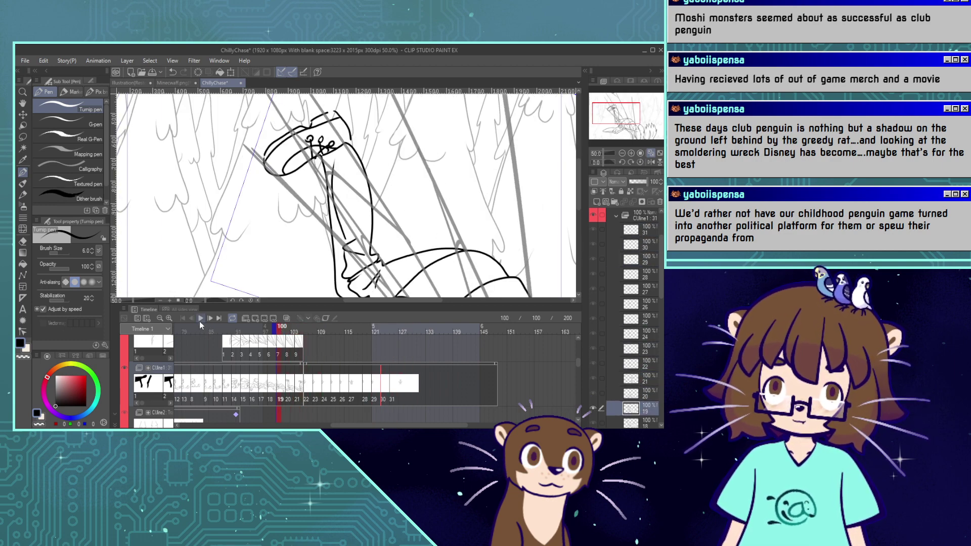
left_click(200, 321)
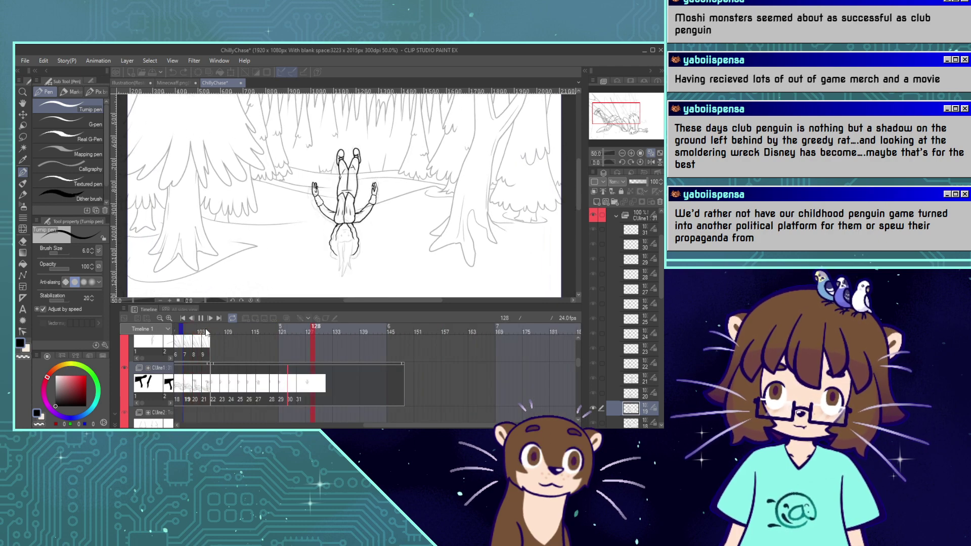
left_click(202, 319)
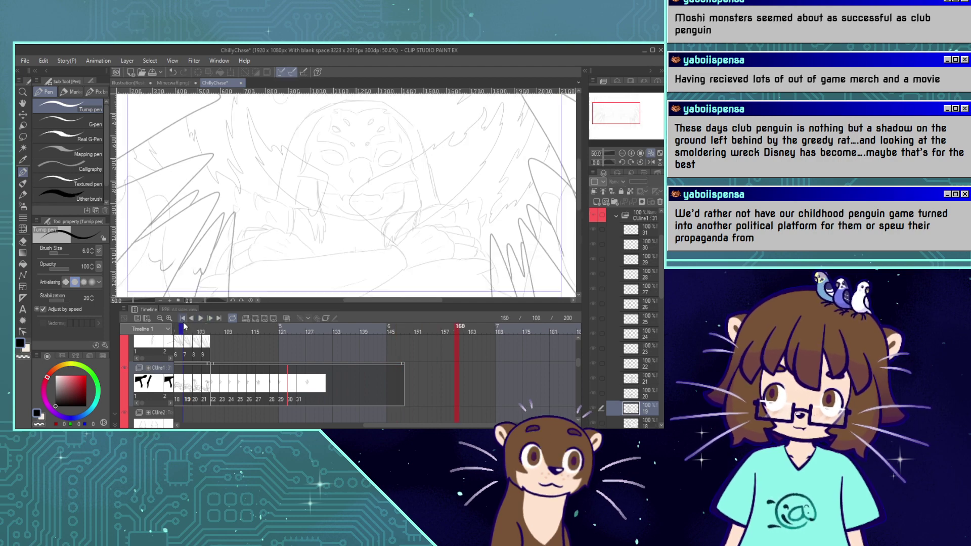
left_click(185, 326)
mouse_move(279, 329)
left_mouse_down()
mouse_move(310, 337)
mouse_move(285, 348)
left_mouse_up()
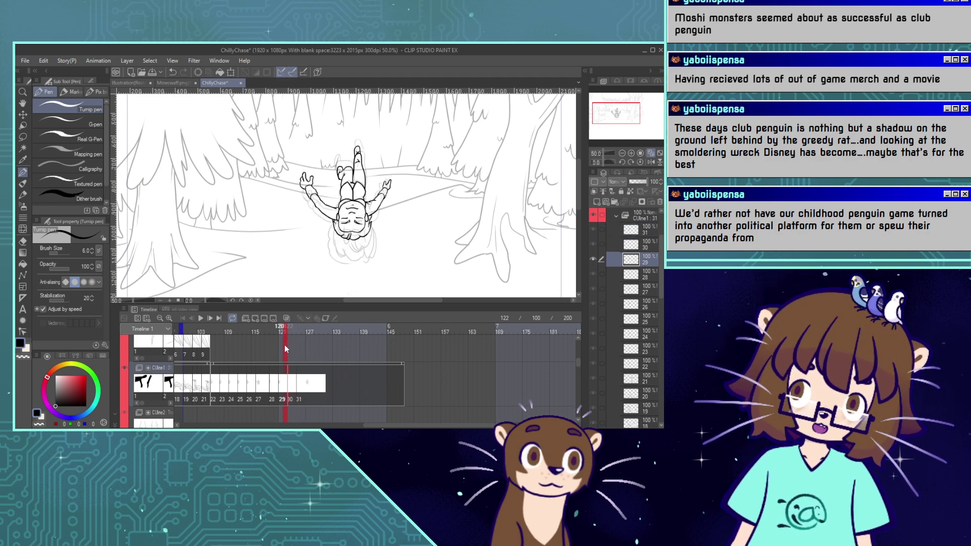